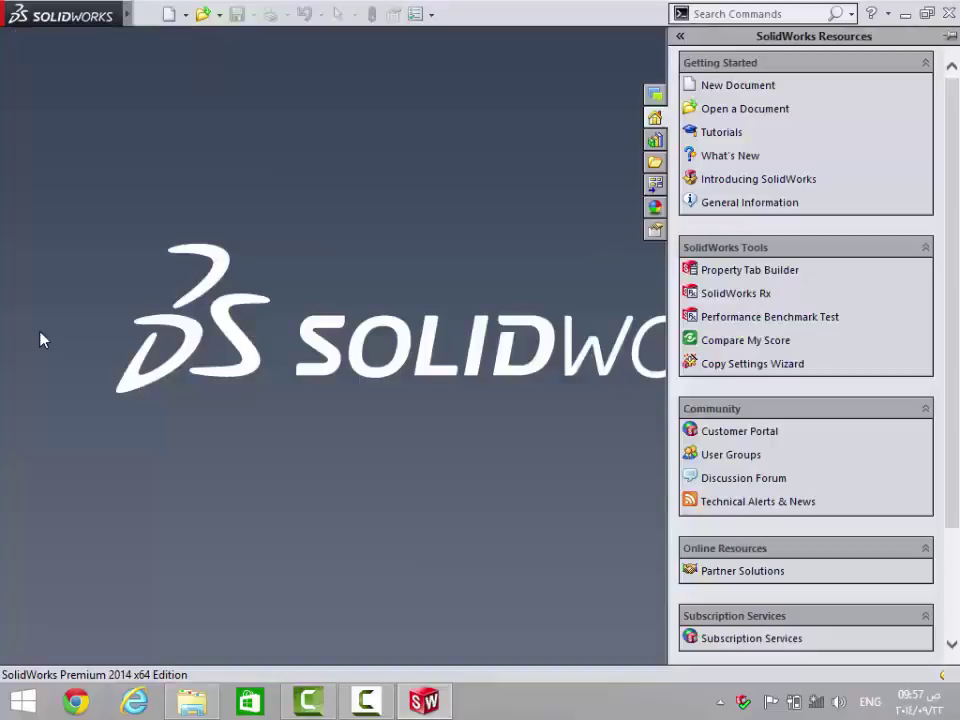
# Start a new SolidWorks document and choose the Drawing document type
pyautogui.click(146, 13)
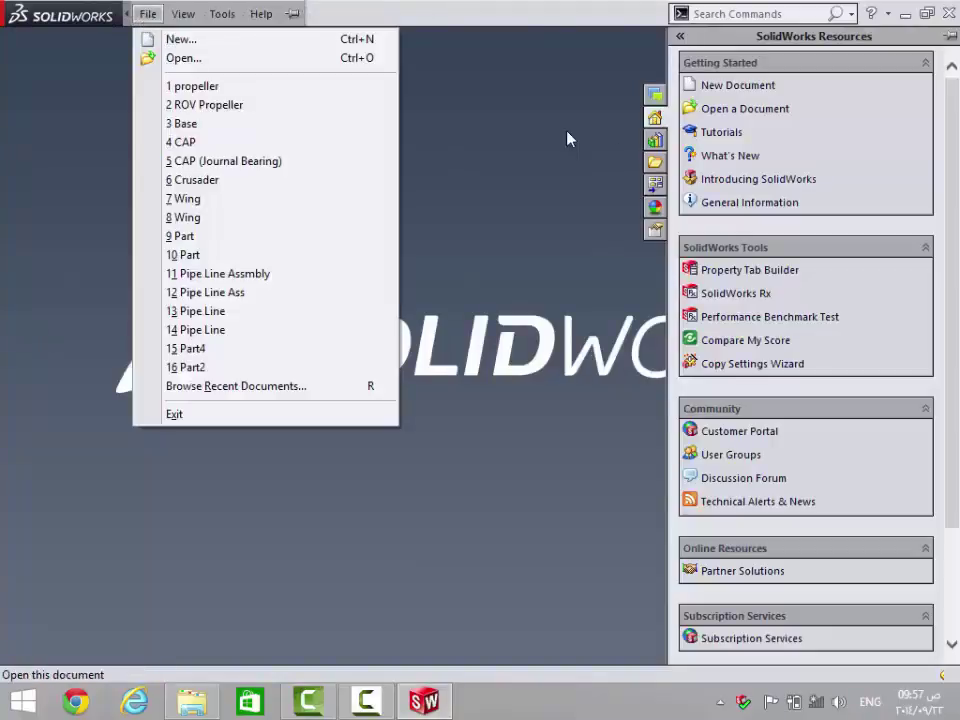
pyautogui.click(568, 139)
pyautogui.click(169, 14)
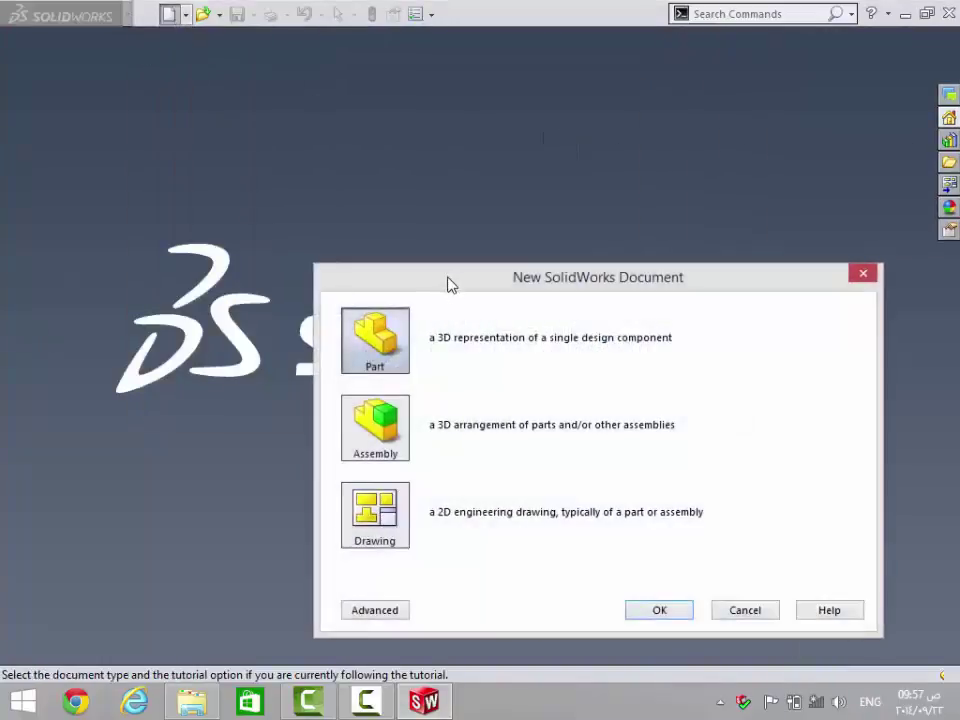
pyautogui.moveTo(448, 277); pyautogui.dragTo(369, 72)
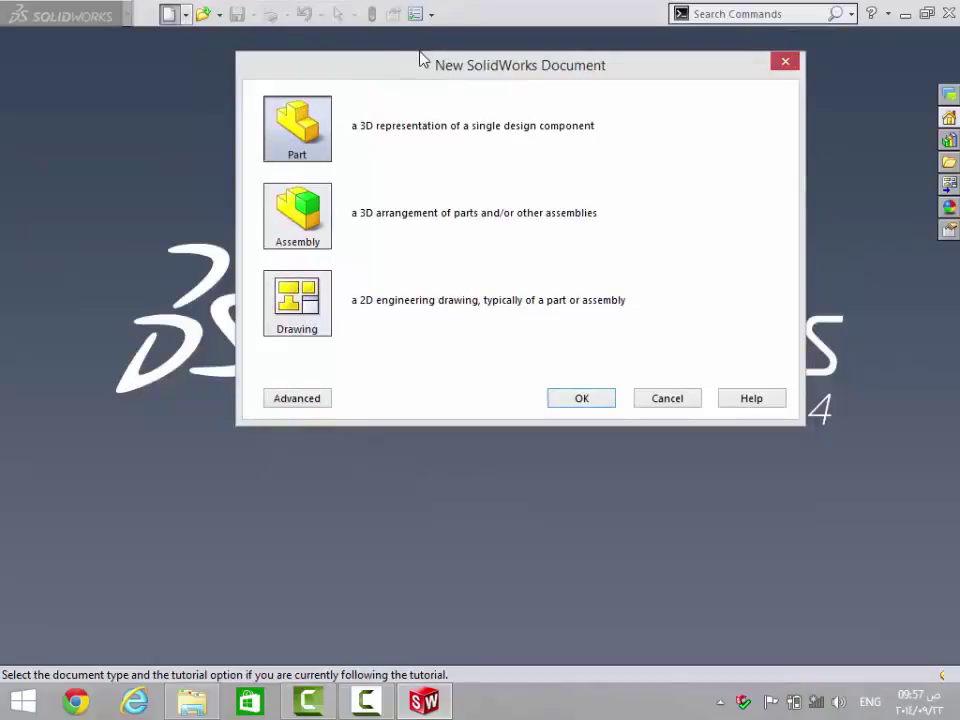
pyautogui.moveTo(433, 73); pyautogui.dragTo(390, 114)
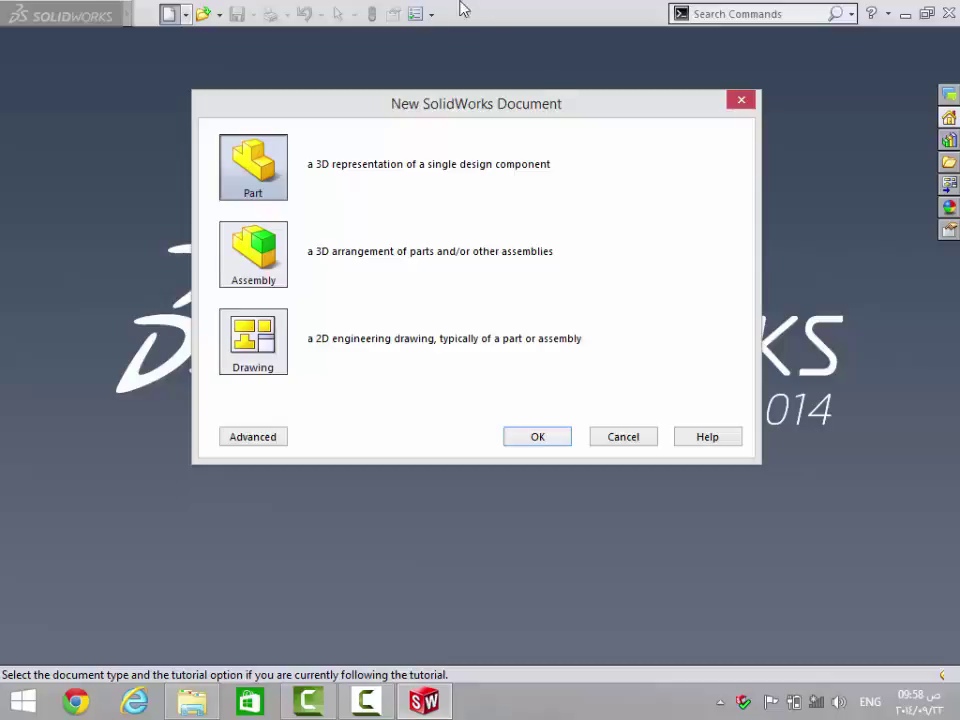
pyautogui.moveTo(452, 101); pyautogui.dragTo(472, 107)
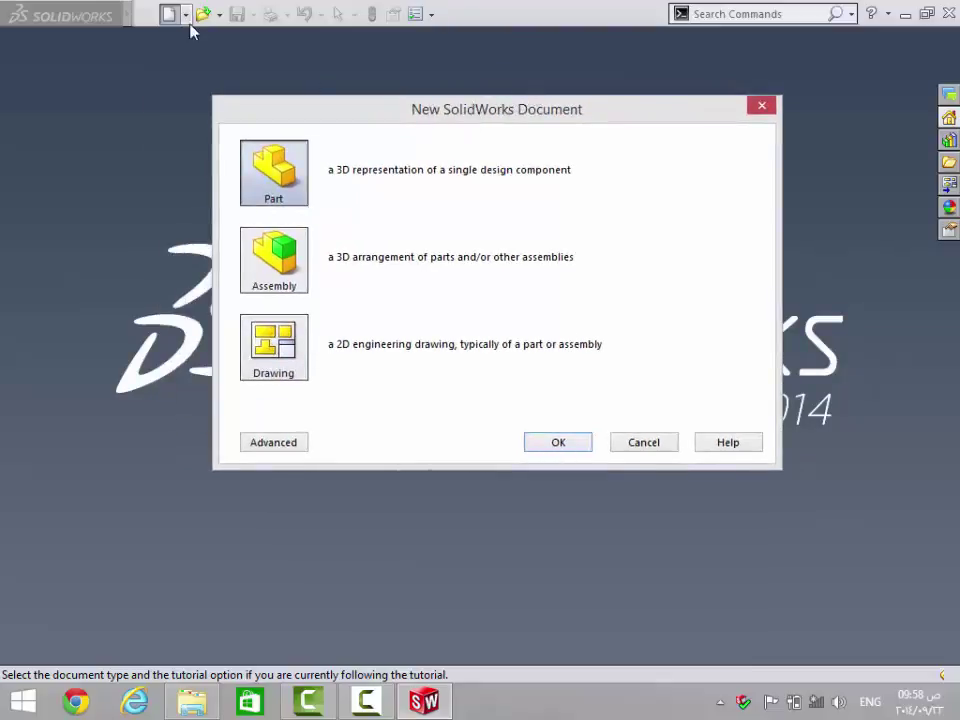
pyautogui.click(277, 366)
# Create the drawing on an A0 (ISO) sheet, 1189 × 841 mm
pyautogui.click(550, 442)
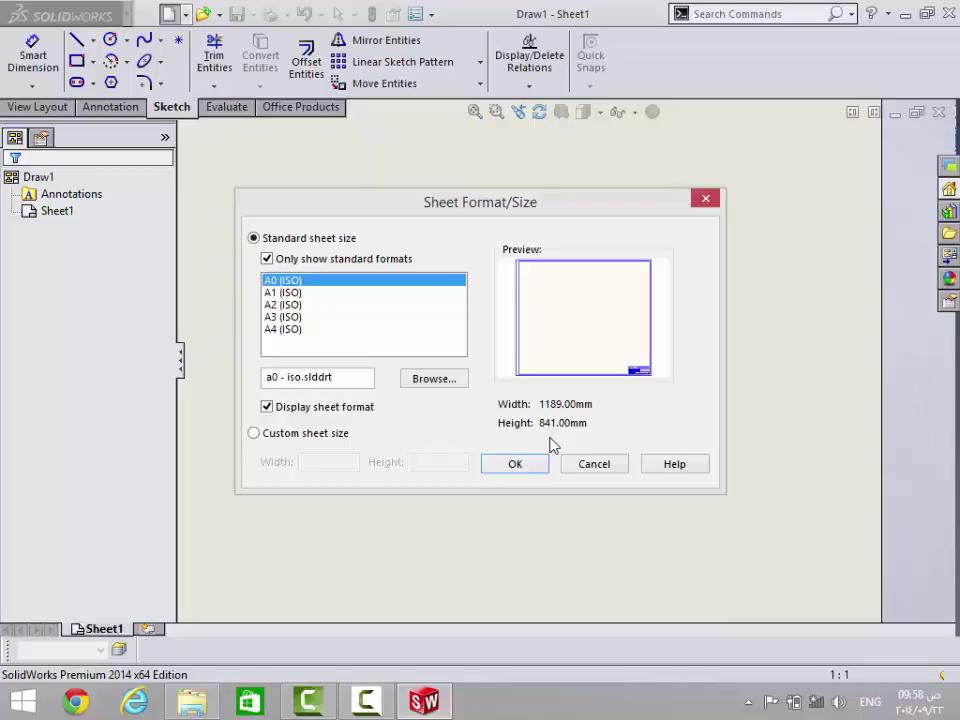
pyautogui.moveTo(533, 198); pyautogui.dragTo(539, 183)
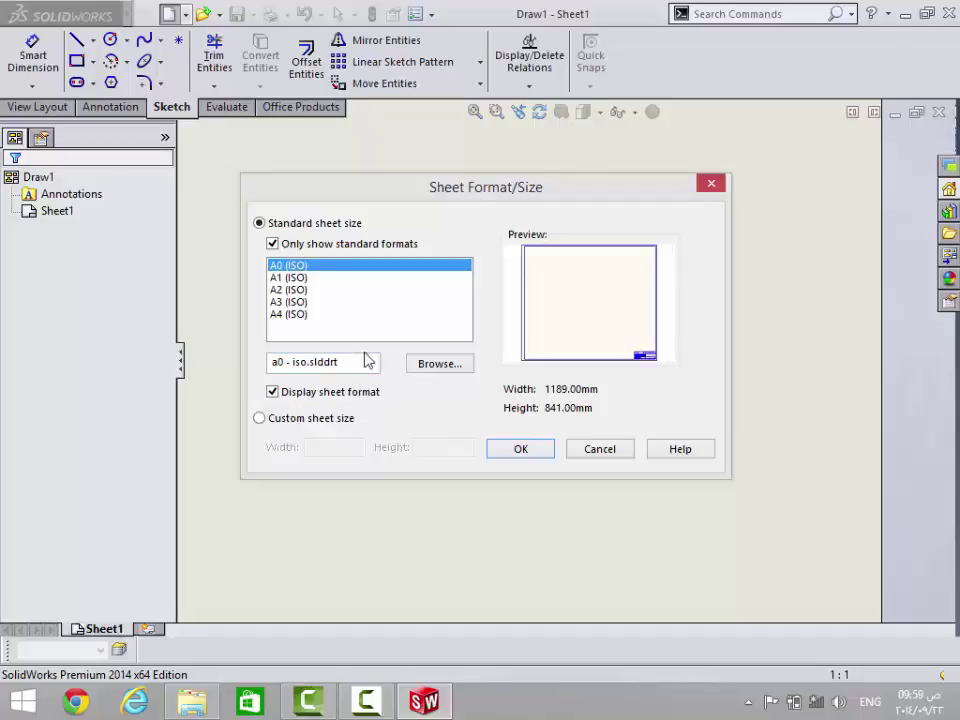
pyautogui.click(527, 457)
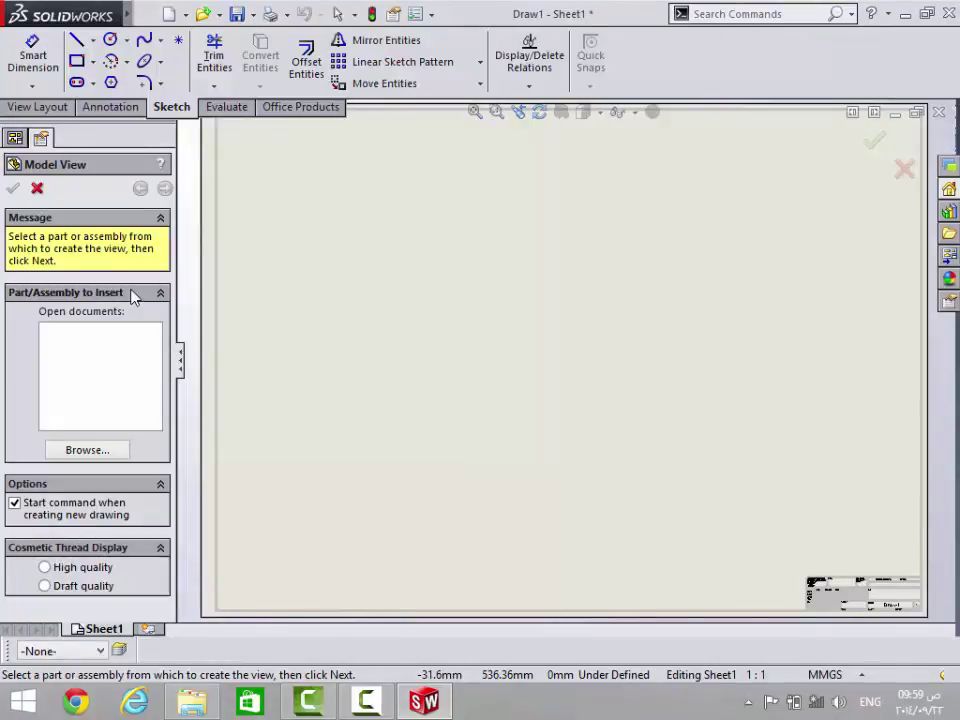
# Browse to Solidworks Course > Drawing > Parts and load the cranck -arm part
pyautogui.click(118, 447)
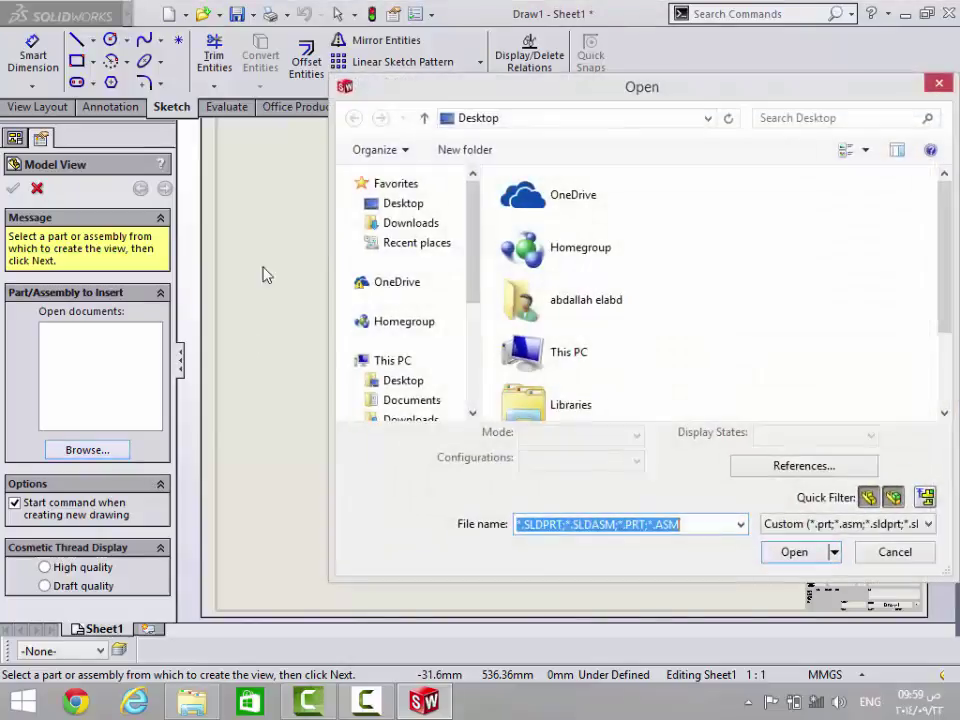
pyautogui.doubleClick(615, 90)
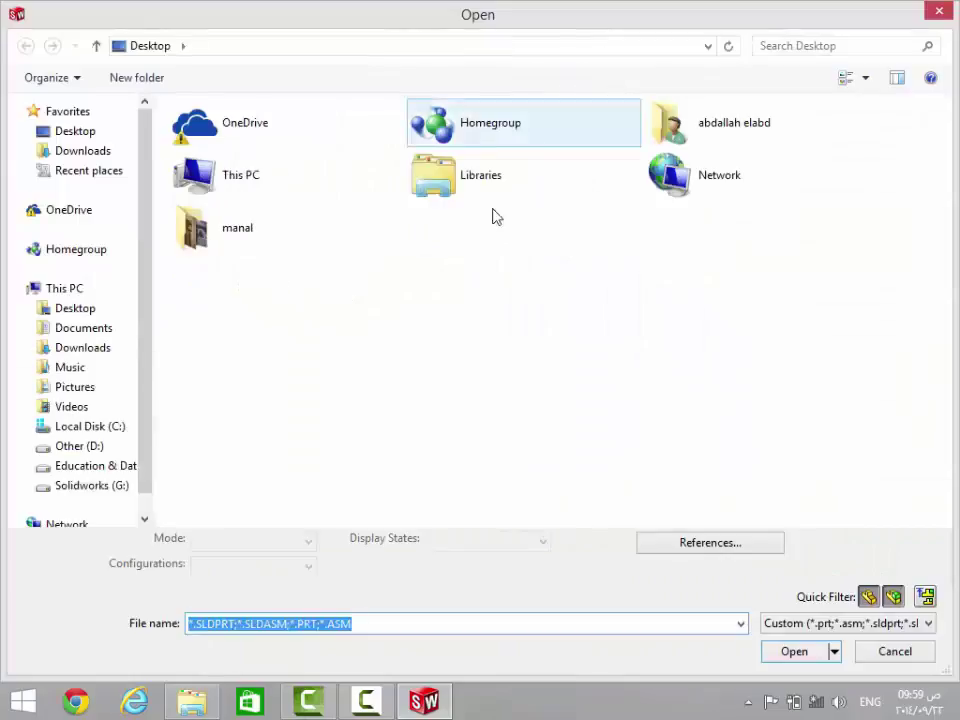
pyautogui.doubleClick(731, 122)
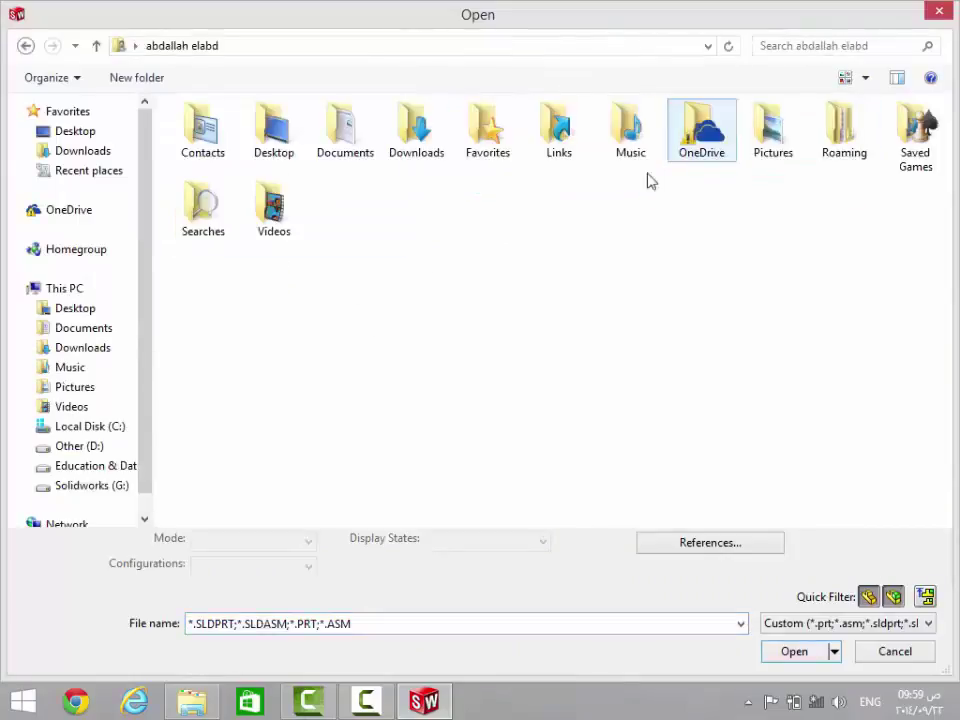
pyautogui.moveTo(82, 503)
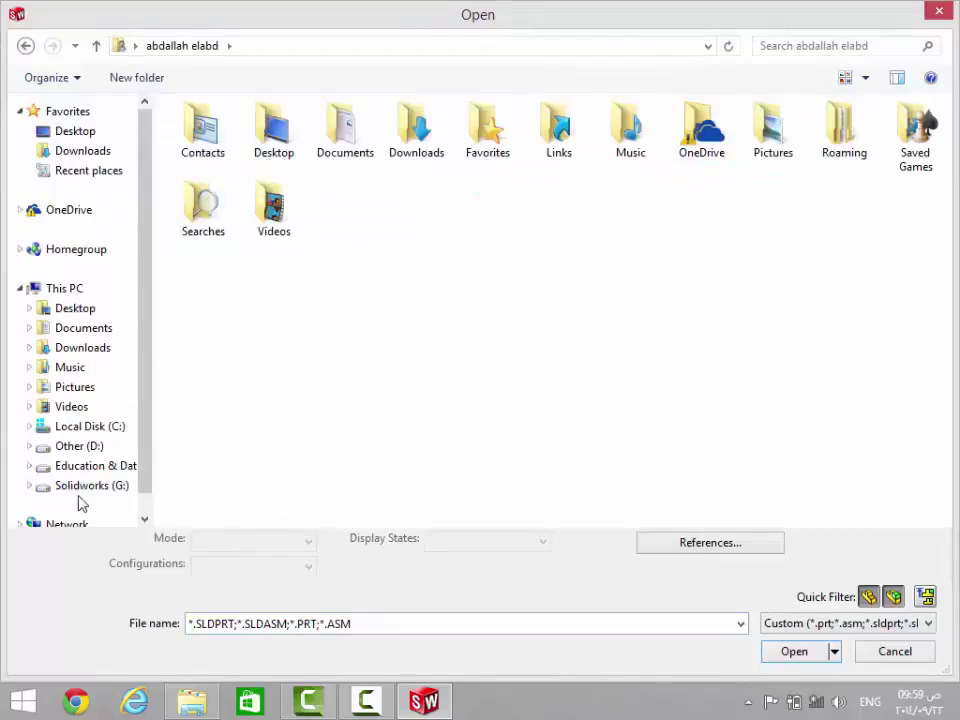
pyautogui.click(88, 486)
pyautogui.doubleClick(544, 189)
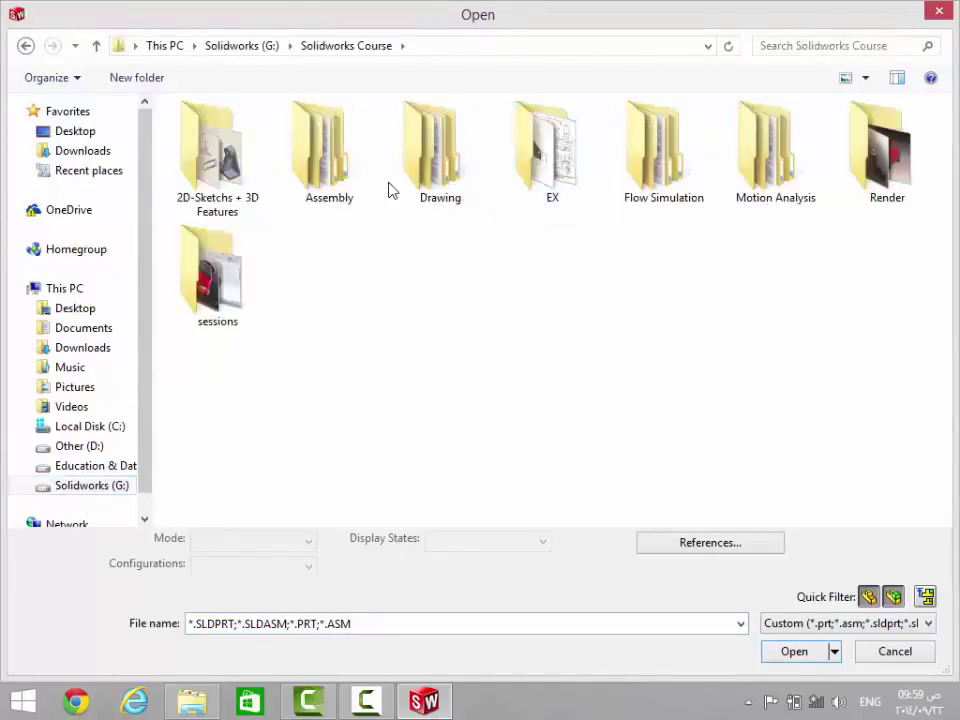
pyautogui.doubleClick(440, 165)
pyautogui.doubleClick(323, 160)
pyautogui.click(323, 160)
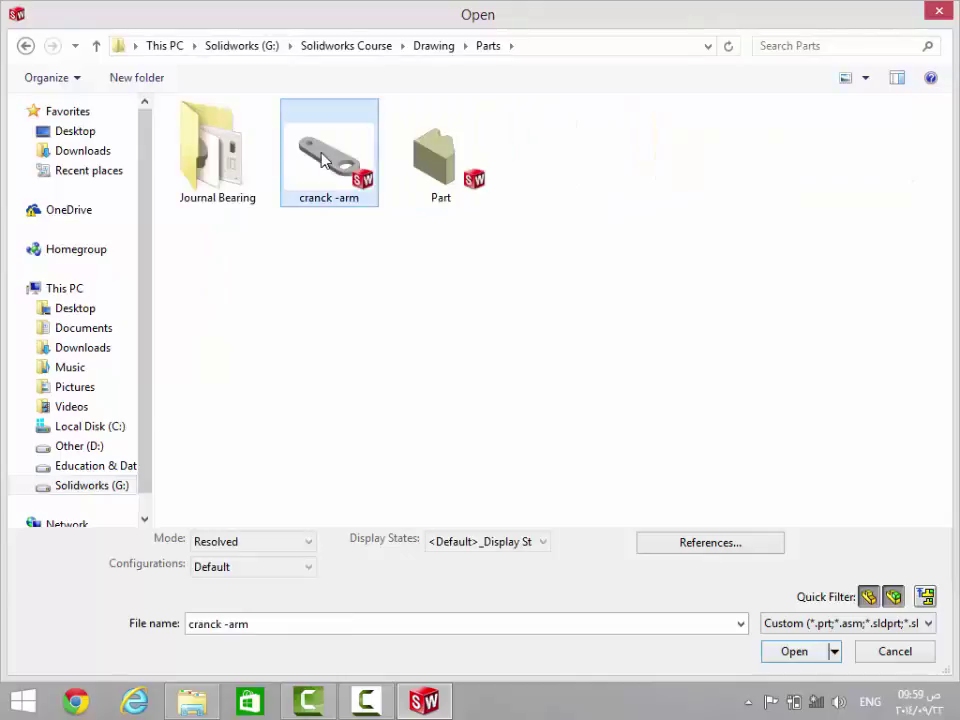
pyautogui.doubleClick(323, 160)
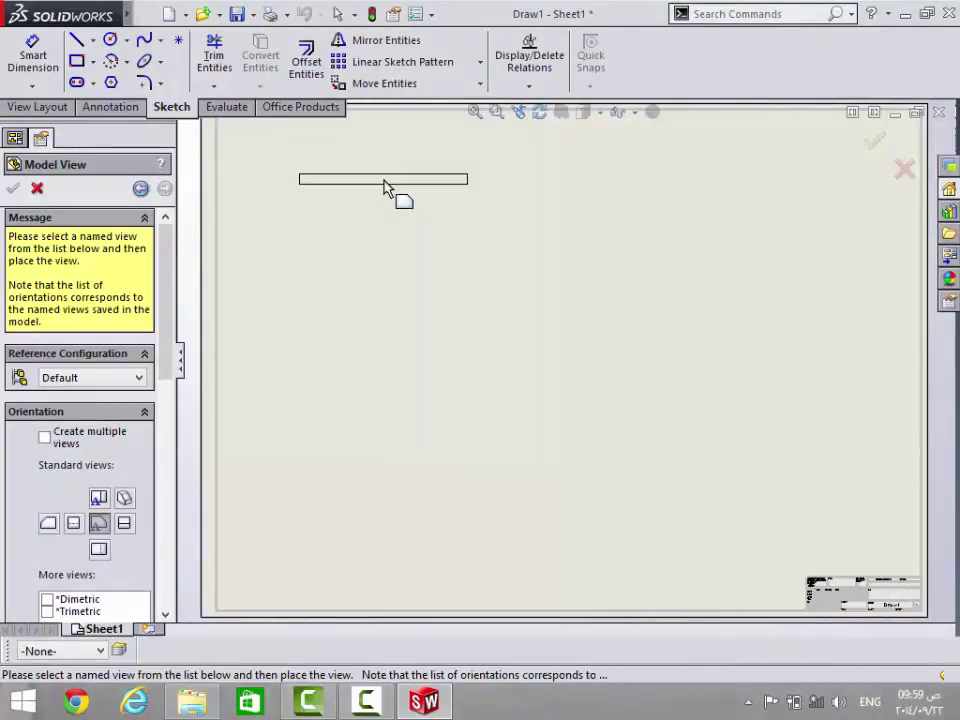
# Place the first cranck -arm view top-left, with projected views below it and to its right
pyautogui.moveTo(181, 364); pyautogui.dragTo(242, 364)
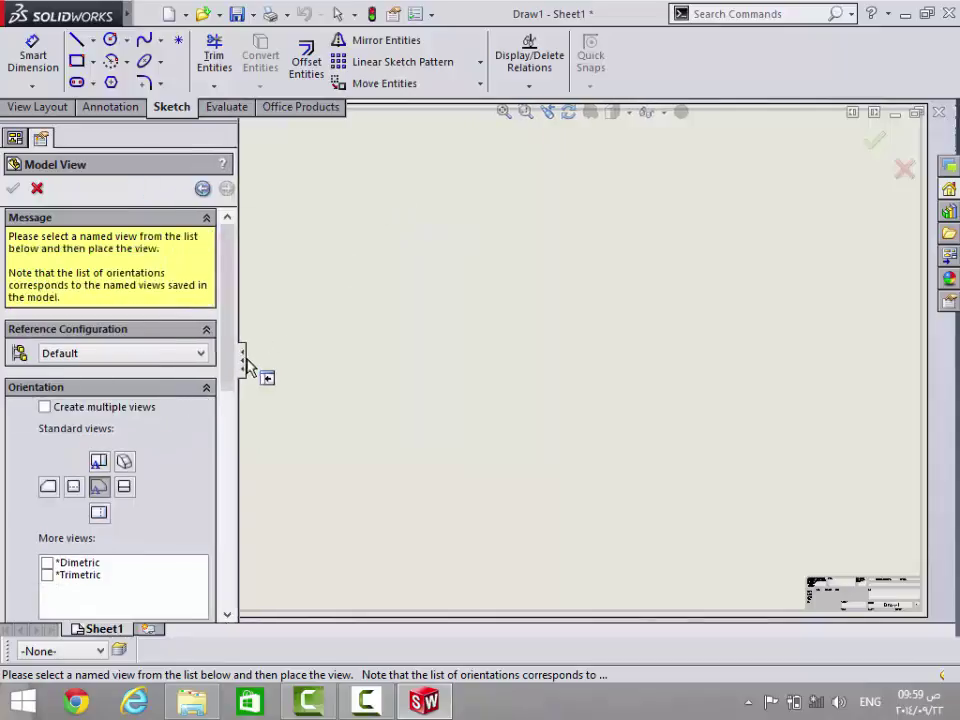
pyautogui.scroll(4, 476, 285)
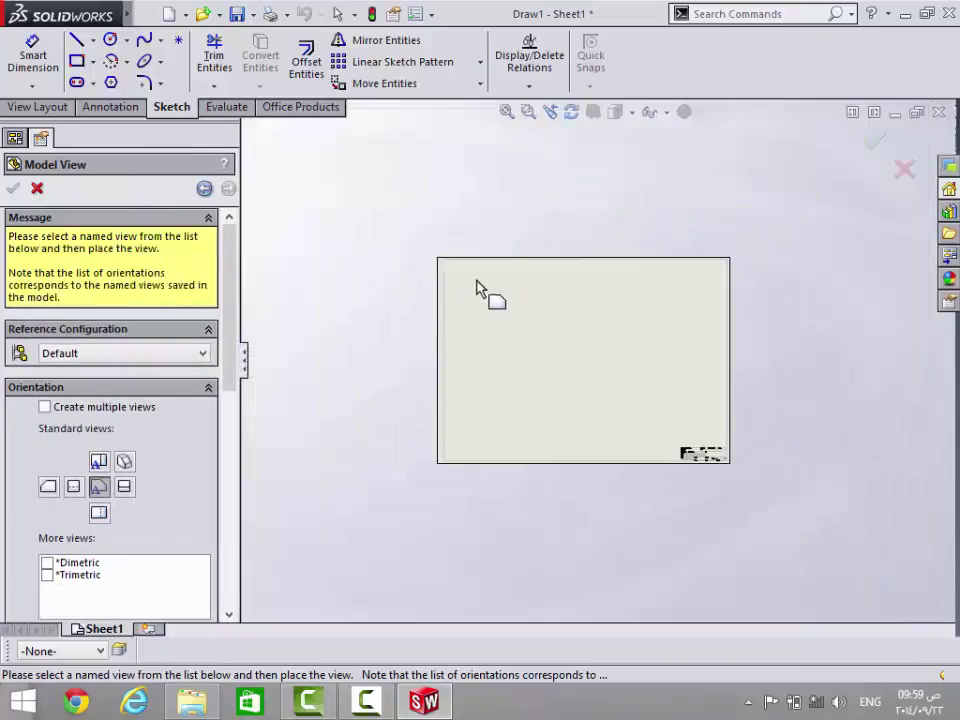
pyautogui.scroll(-1, 530, 315)
pyautogui.scroll(-1, 544, 330)
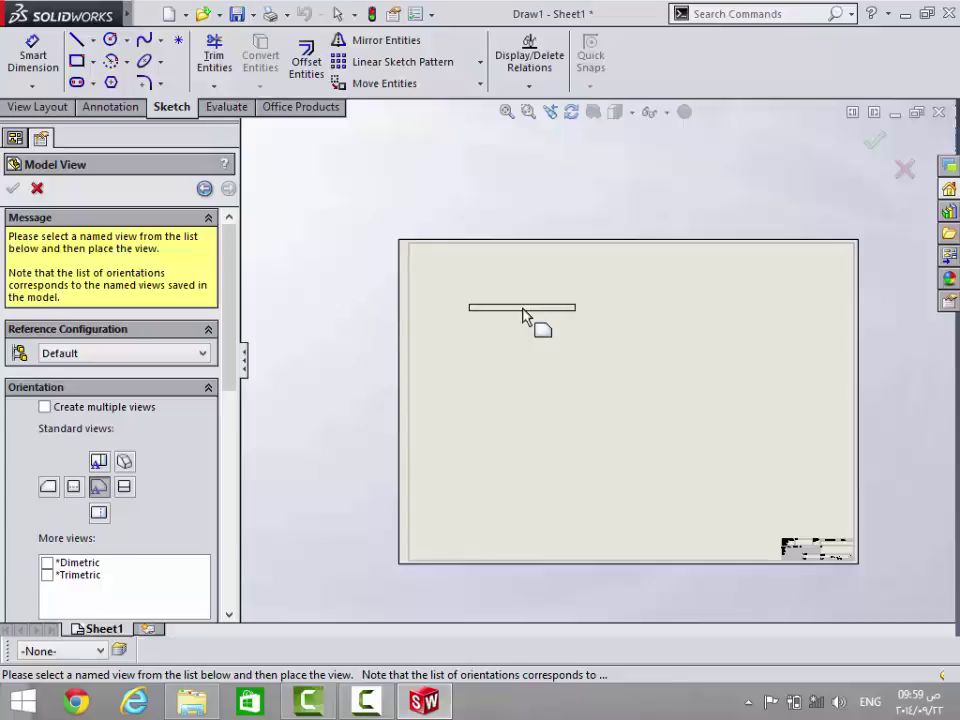
pyautogui.click(523, 316)
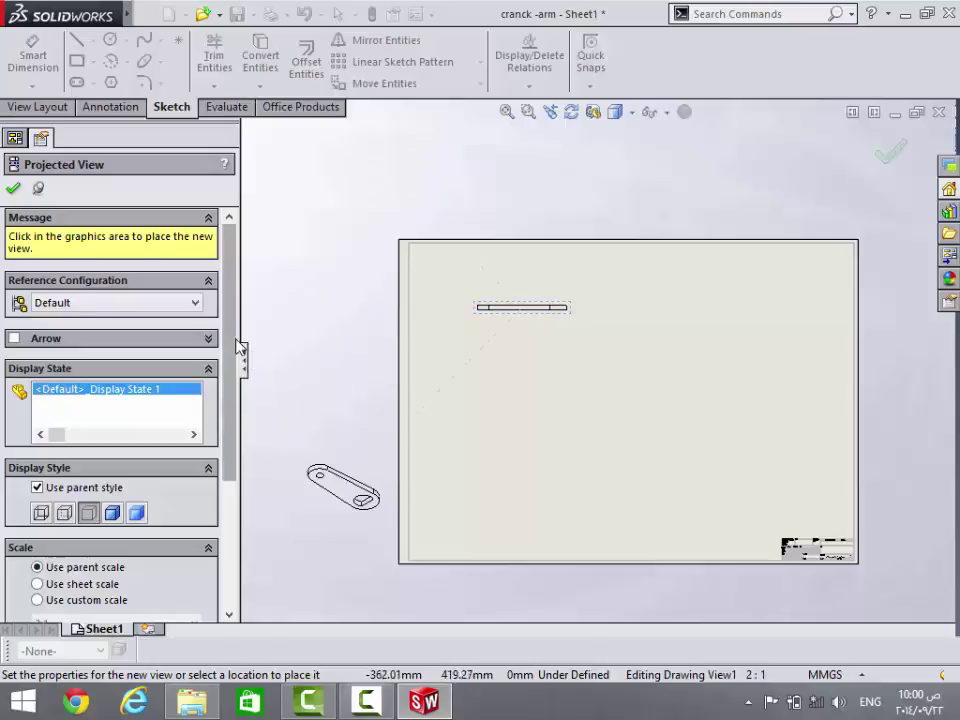
pyautogui.click(518, 458)
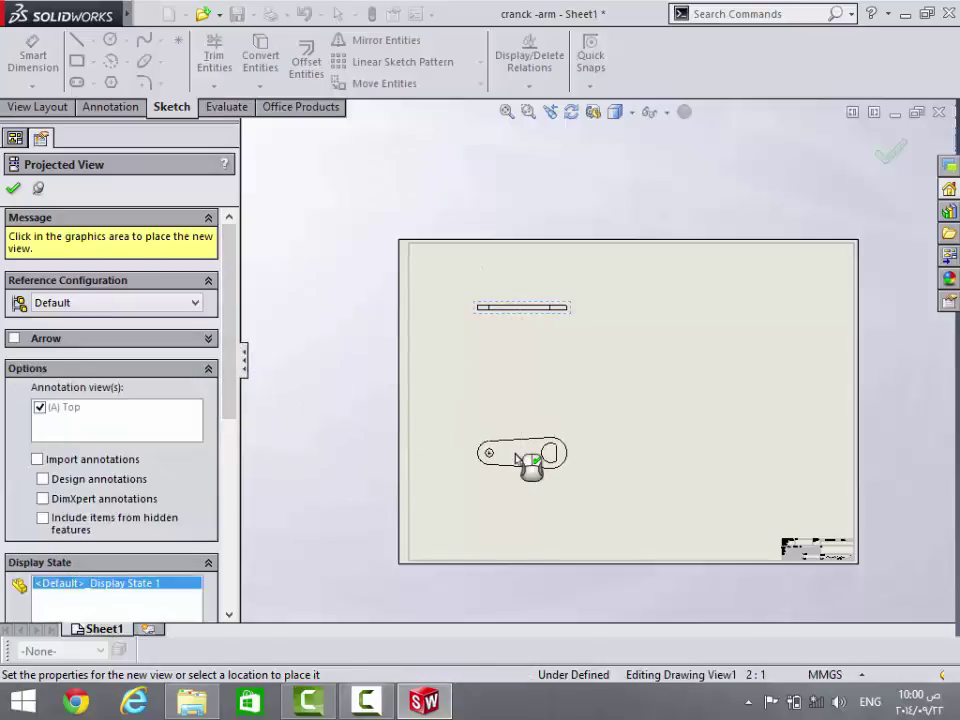
pyautogui.click(778, 318)
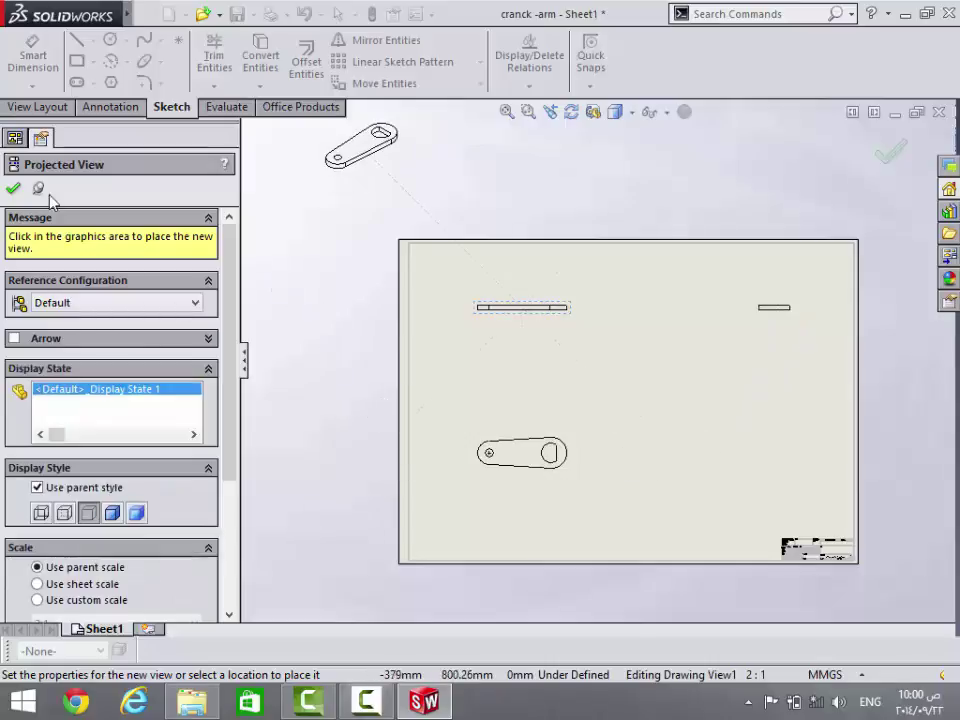
pyautogui.click(13, 188)
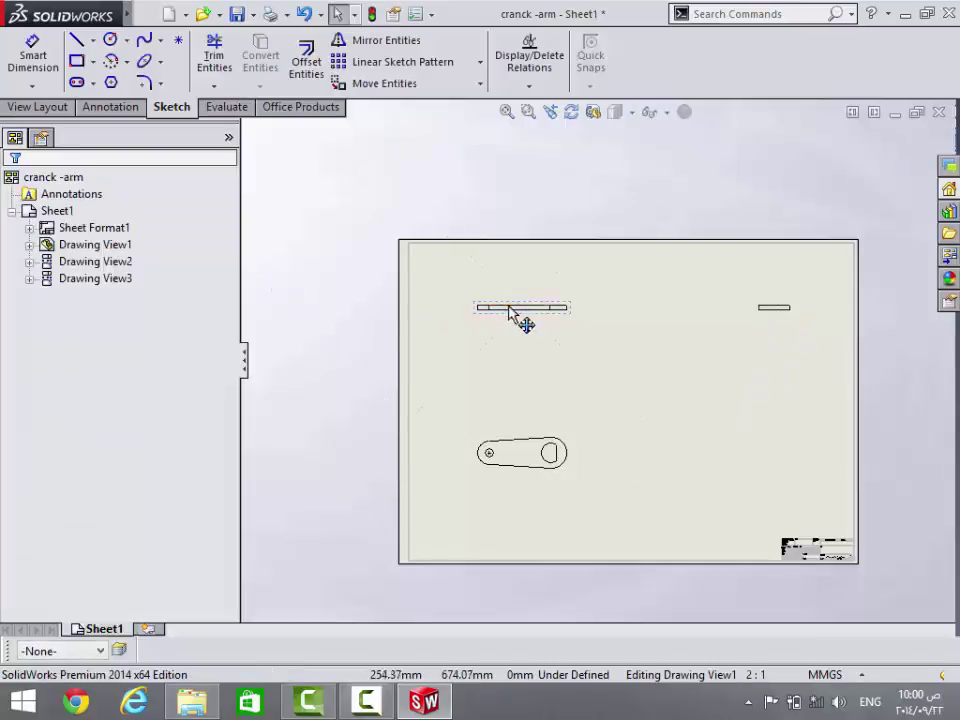
# Select Drawing View1 and fit the whole sheet in the window
pyautogui.scroll(-2, 512, 330)
pyautogui.scroll(-3, 600, 343)
pyautogui.scroll(4, 695, 360)
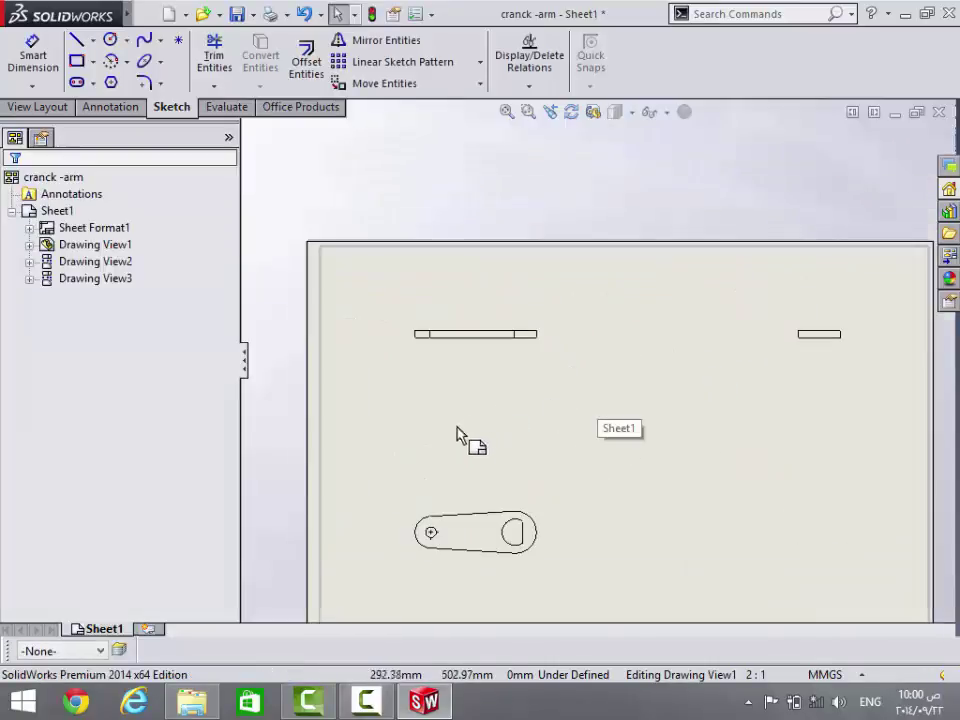
pyautogui.scroll(-1, 450, 450)
pyautogui.click(415, 297)
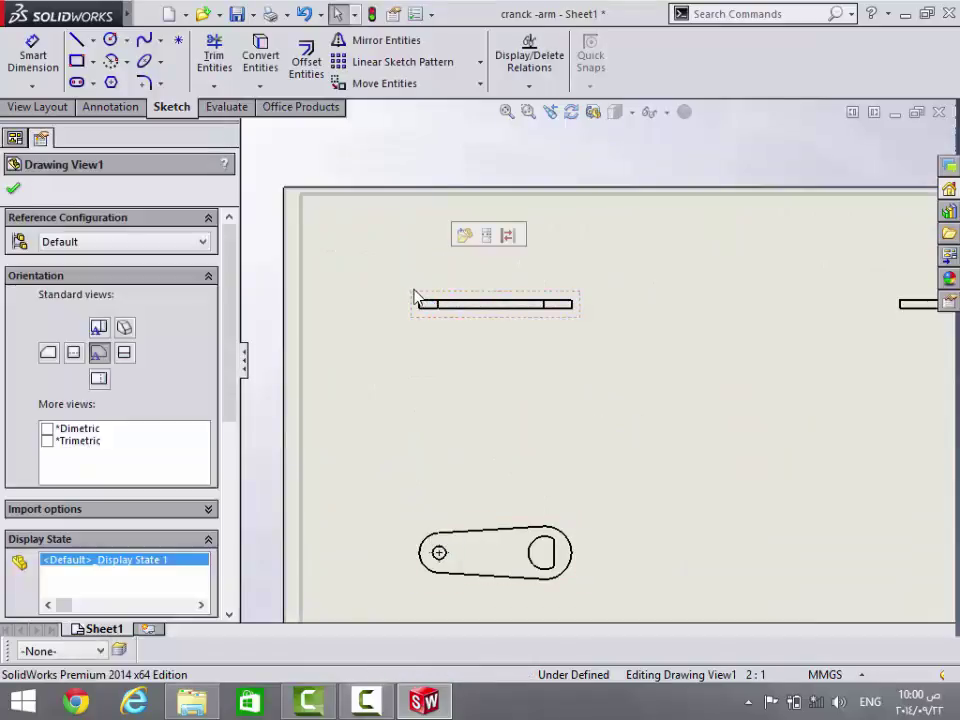
pyautogui.moveTo(227, 322); pyautogui.dragTo(237, 290)
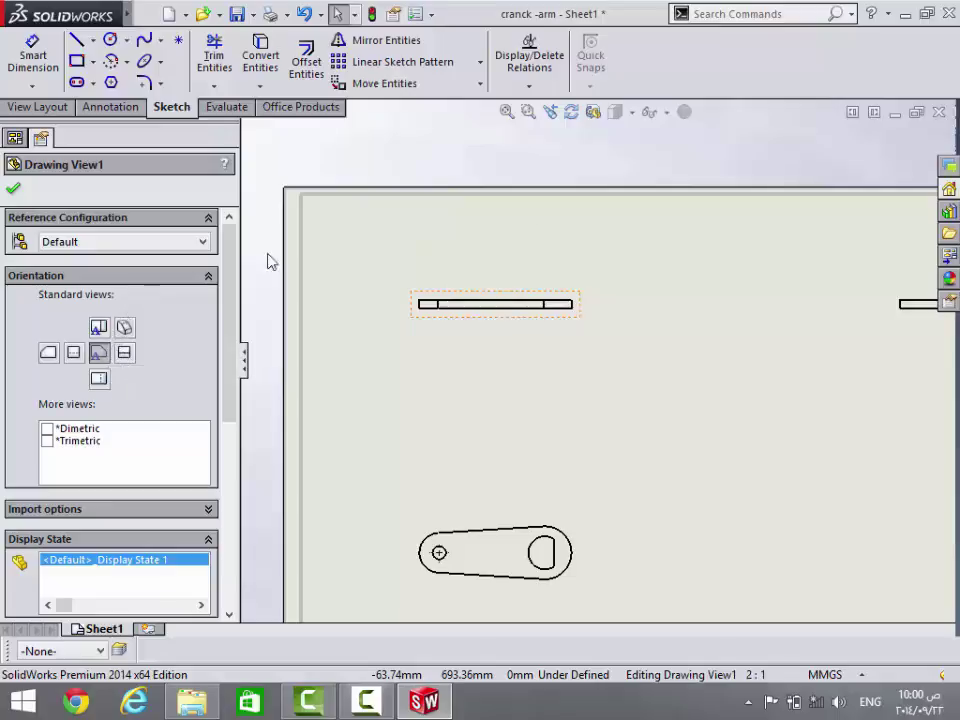
pyautogui.press('f')
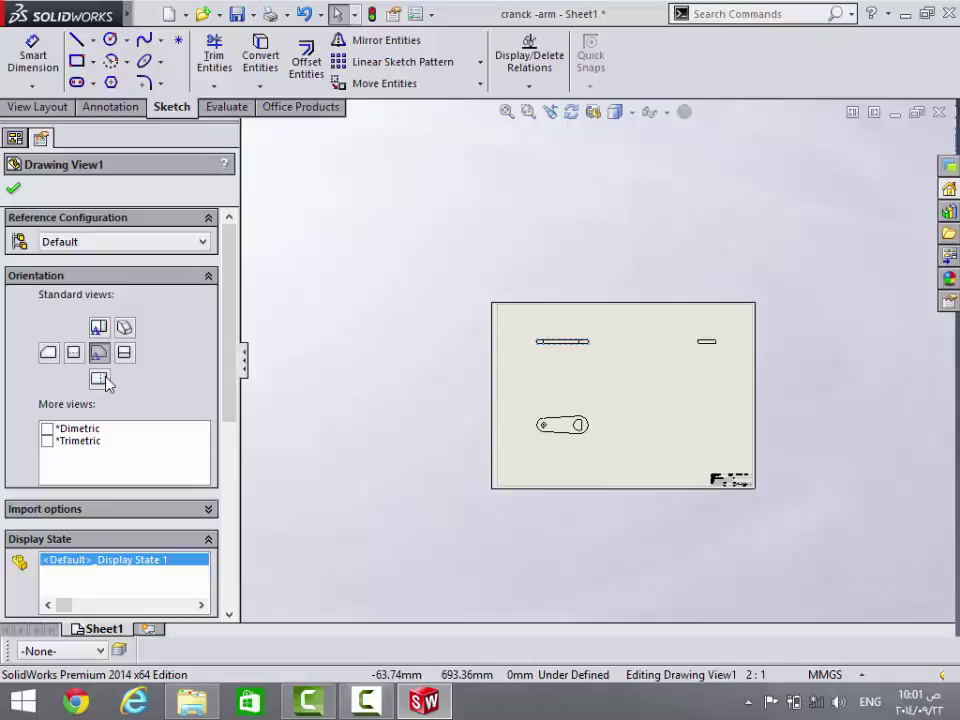
# Try Isometric orientation on the views, then restore their original orientation and show View Layout
pyautogui.scroll(-2, 600, 388)
pyautogui.scroll(-1, 628, 384)
pyautogui.click(124, 329)
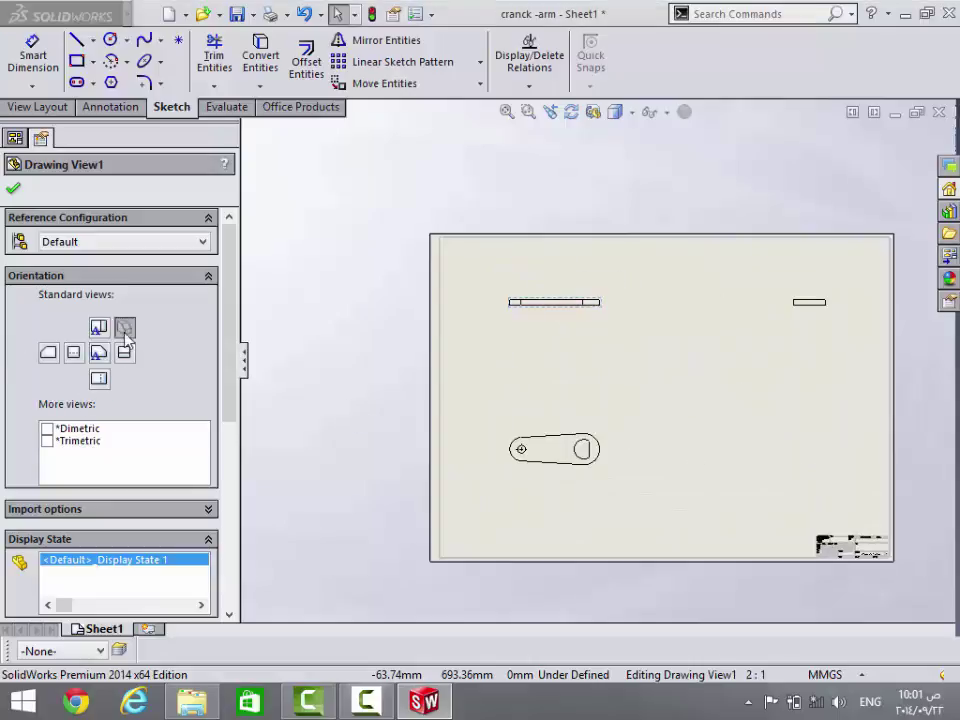
pyautogui.click(543, 383)
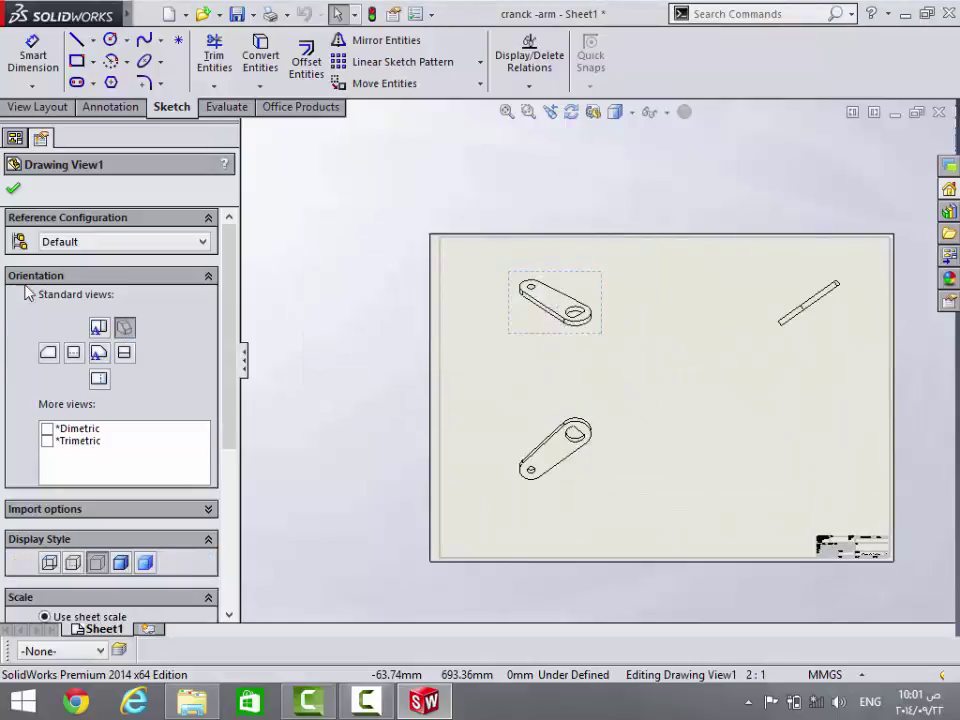
pyautogui.click(12, 189)
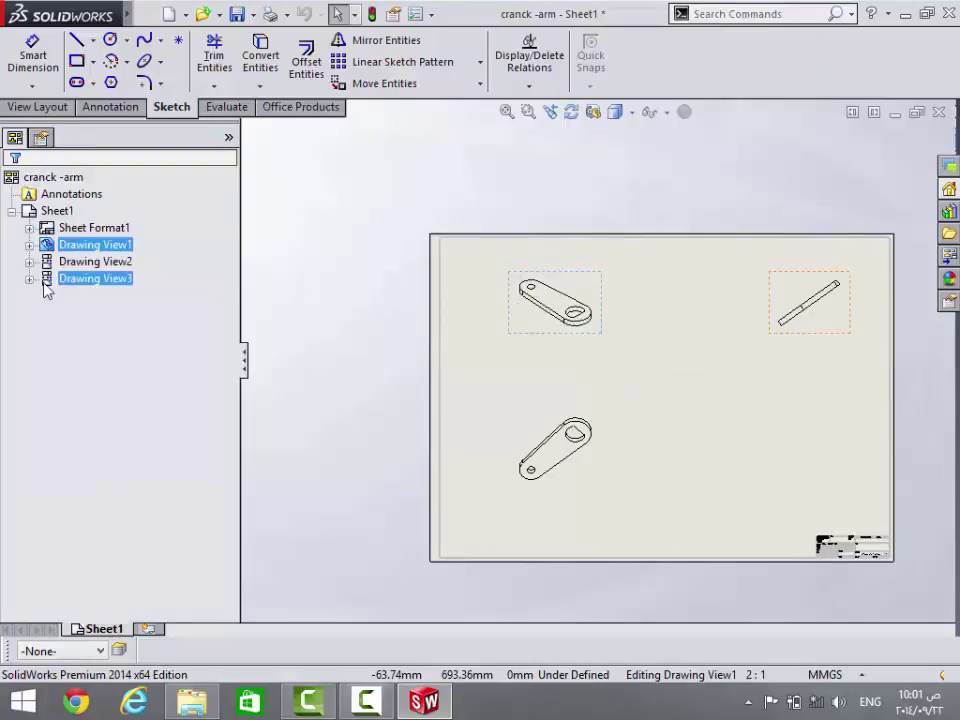
pyautogui.click(512, 316)
pyautogui.click(98, 352)
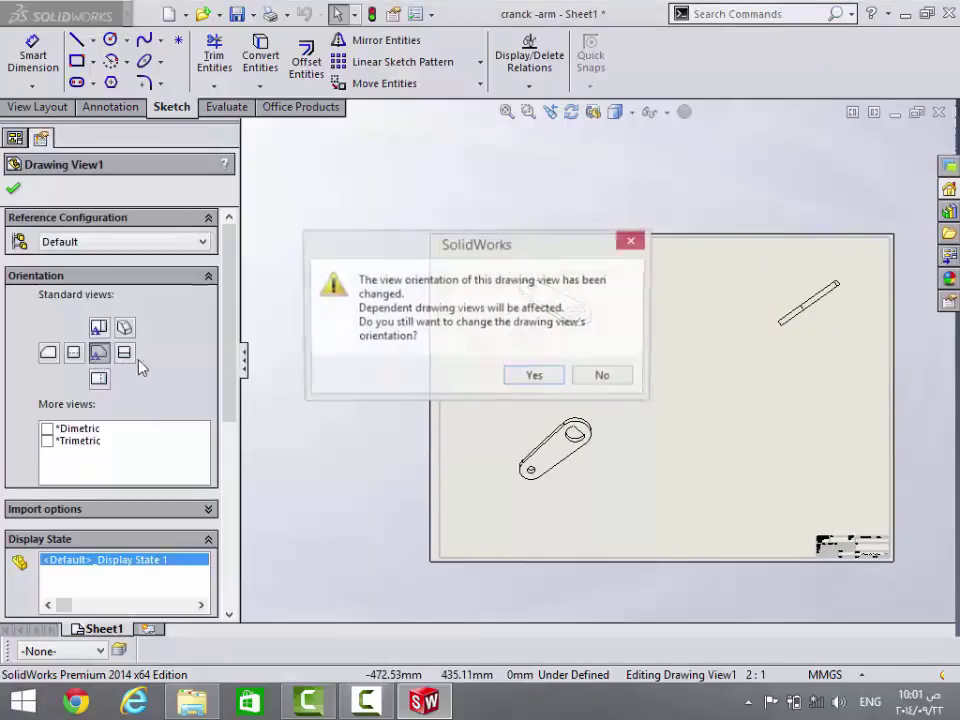
pyautogui.click(515, 380)
pyautogui.click(13, 188)
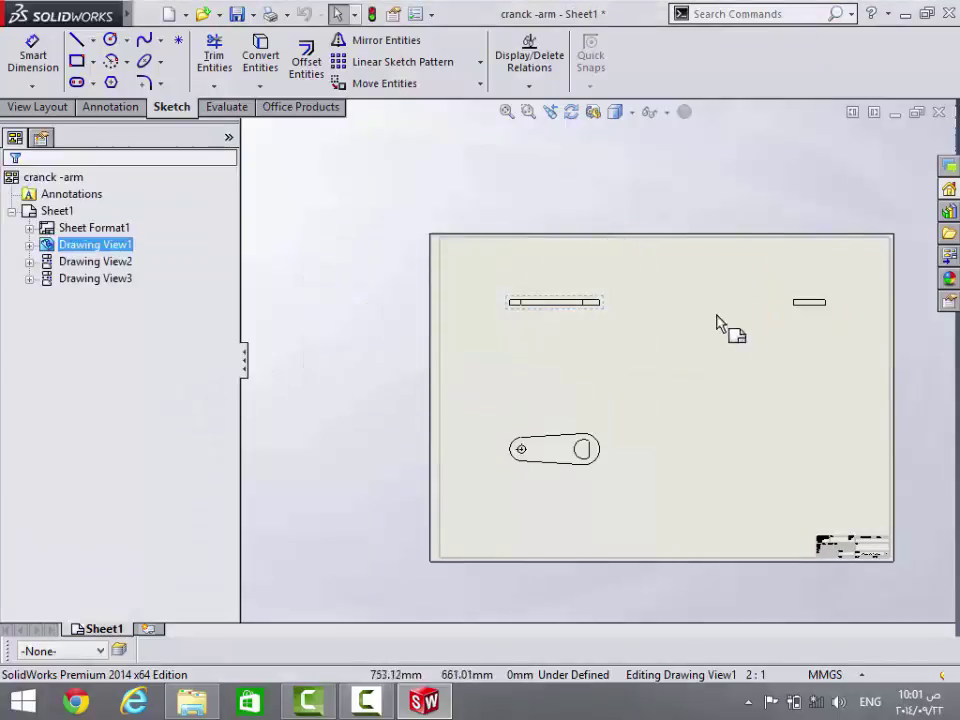
pyautogui.click(40, 107)
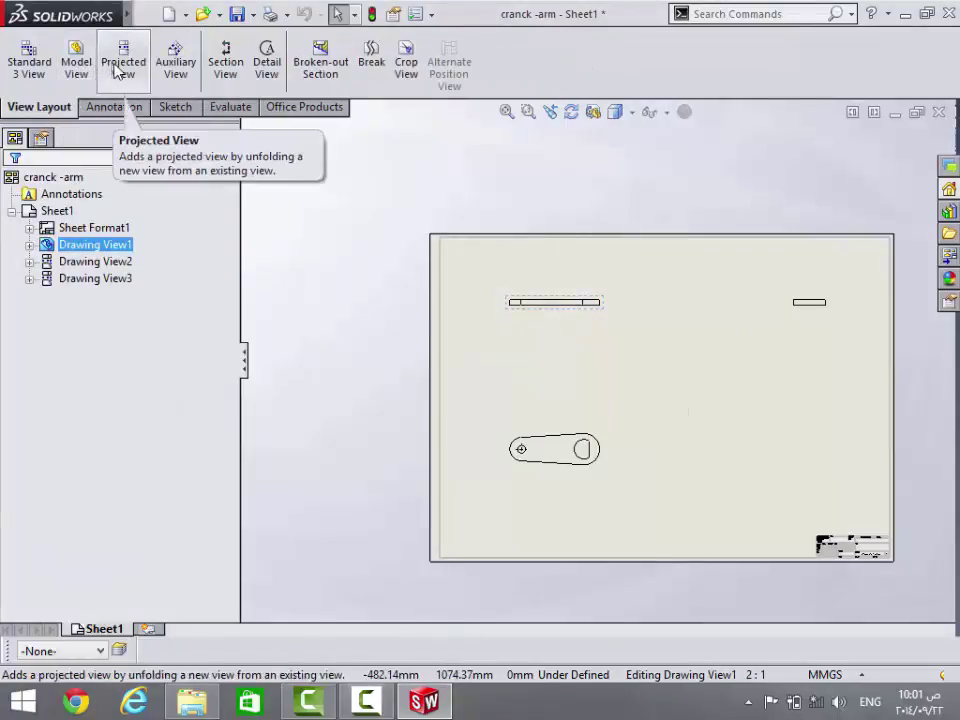
pyautogui.click(114, 66)
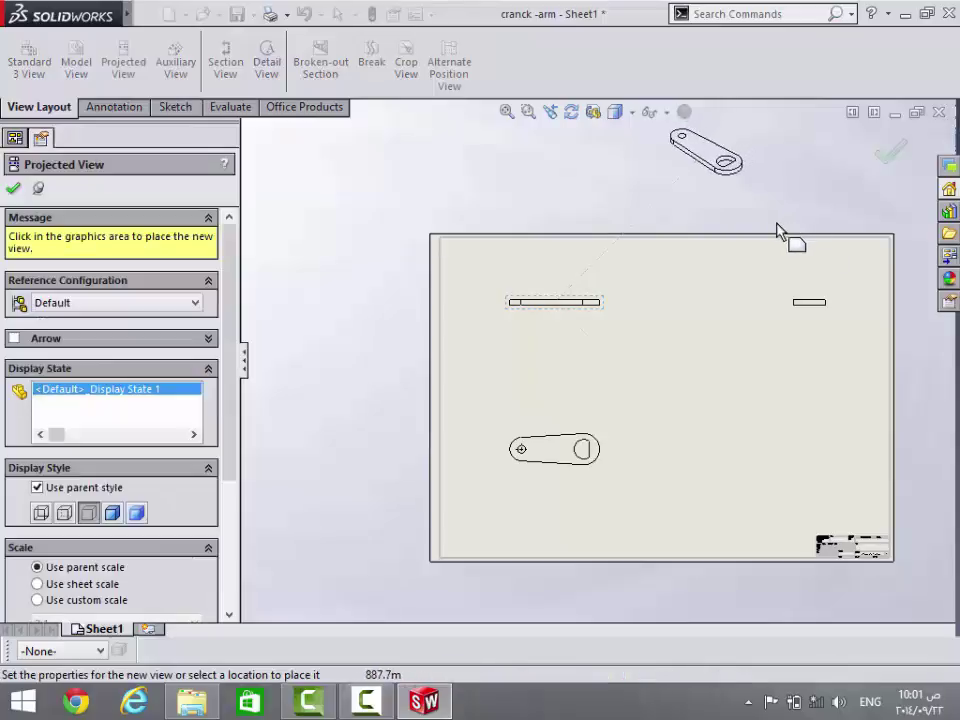
pyautogui.click(13, 188)
pyautogui.click(690, 172)
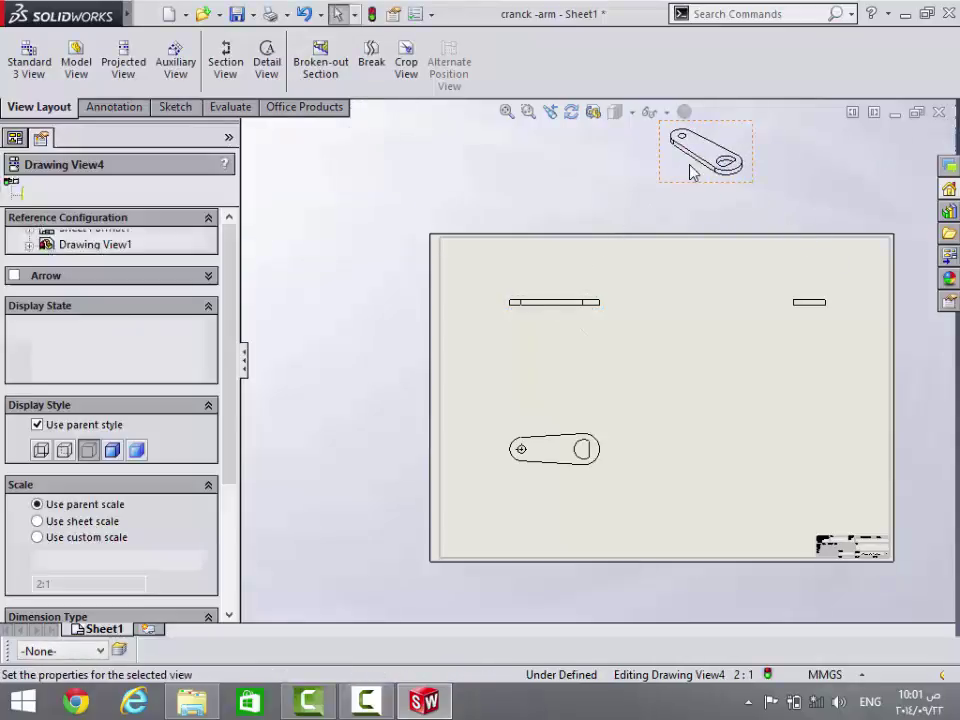
pyautogui.moveTo(664, 200)
pyautogui.mouseDown()
pyautogui.moveTo(740, 557)
pyautogui.moveTo(722, 463)
pyautogui.mouseUp()
pyautogui.scroll(-3, 780, 422)
pyautogui.scroll(-1, 783, 425)
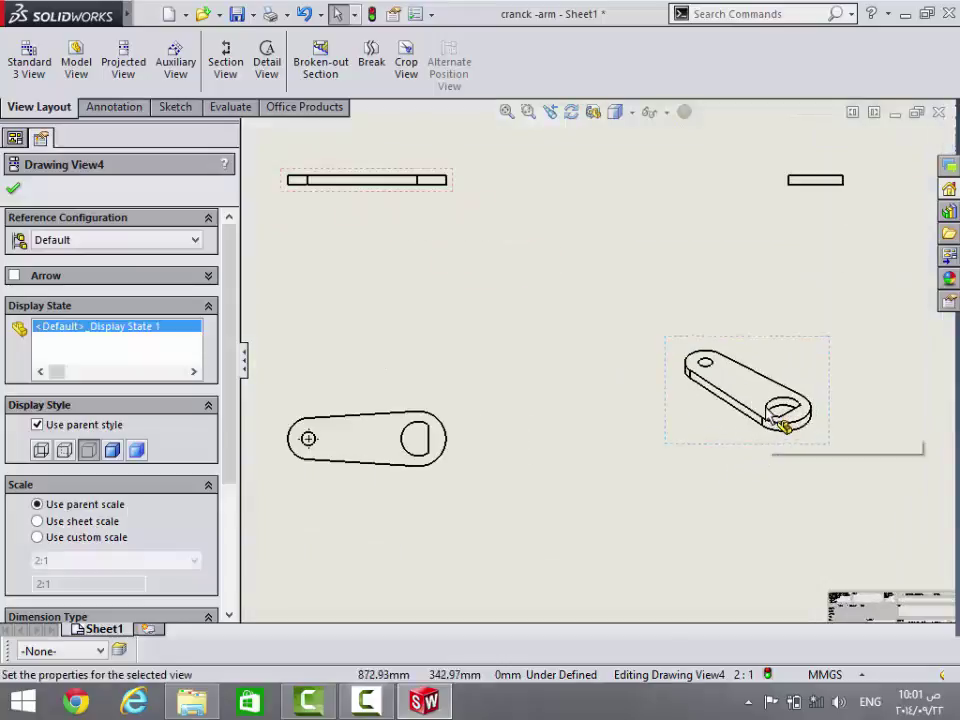
pyautogui.scroll(-1, 783, 425)
pyautogui.moveTo(234, 352)
pyautogui.mouseDown()
pyautogui.moveTo(236, 418)
pyautogui.moveTo(237, 338)
pyautogui.mouseUp()
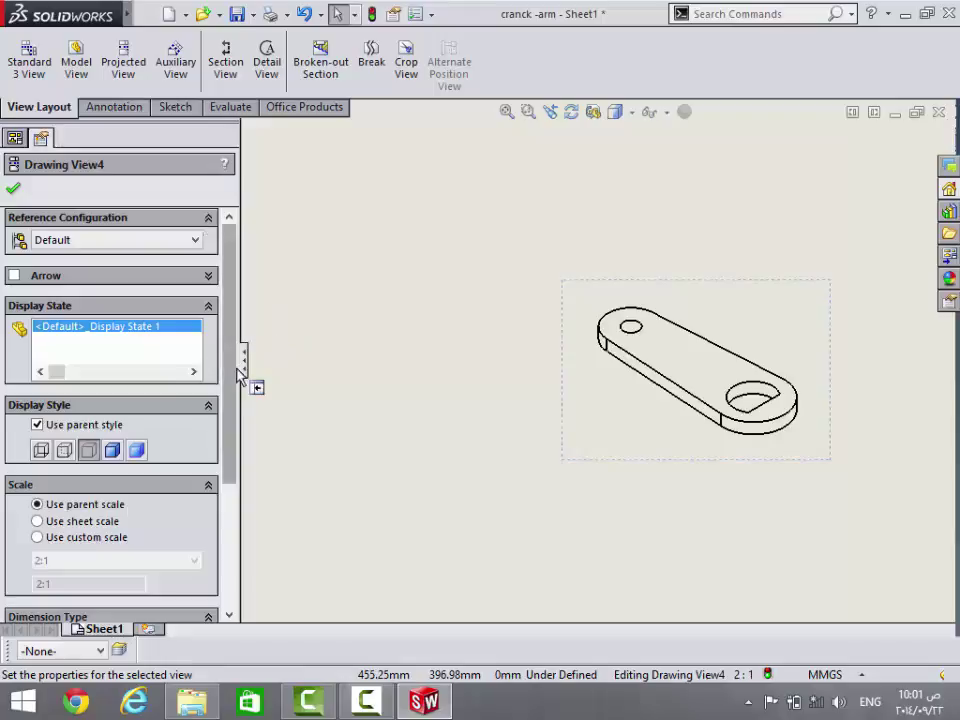
pyautogui.scroll(-3, 226, 520)
pyautogui.scroll(3, 120, 330)
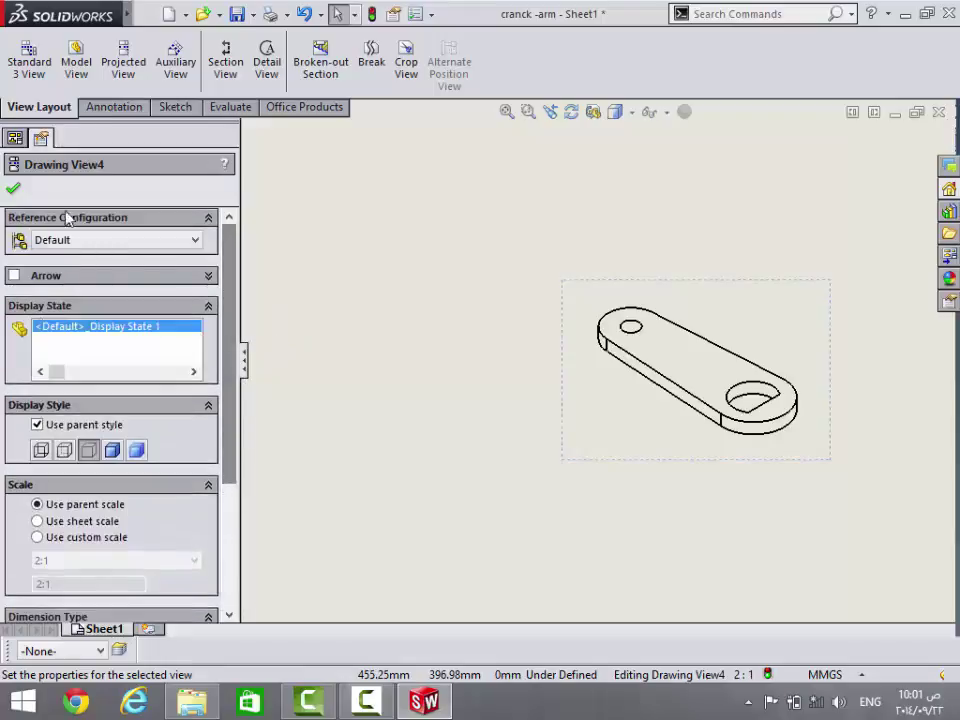
pyautogui.click(13, 190)
pyautogui.click(606, 388)
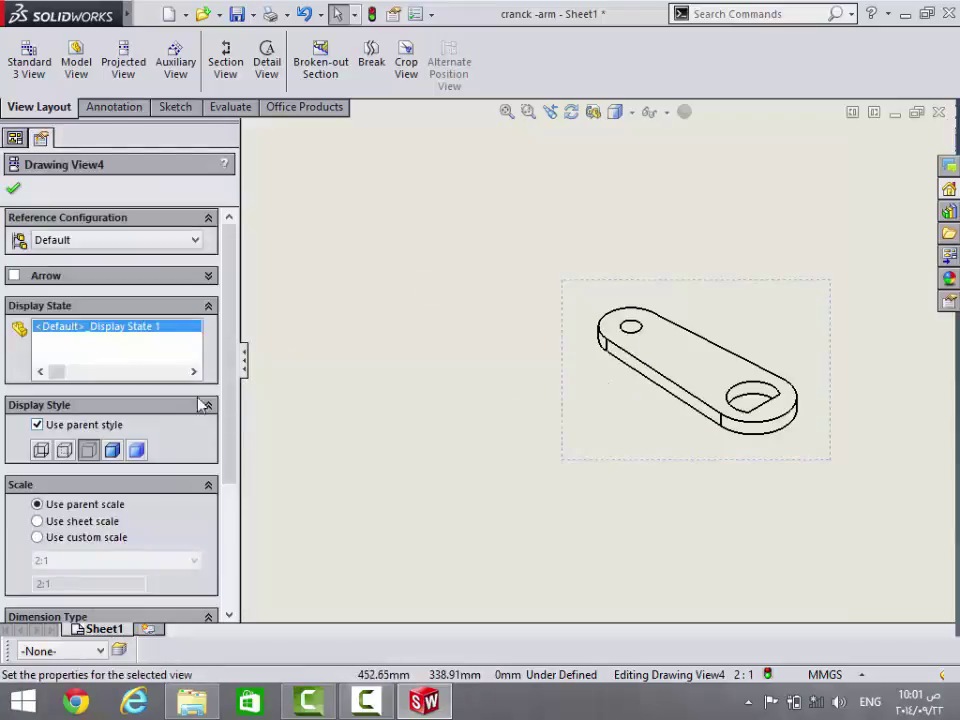
pyautogui.click(175, 275)
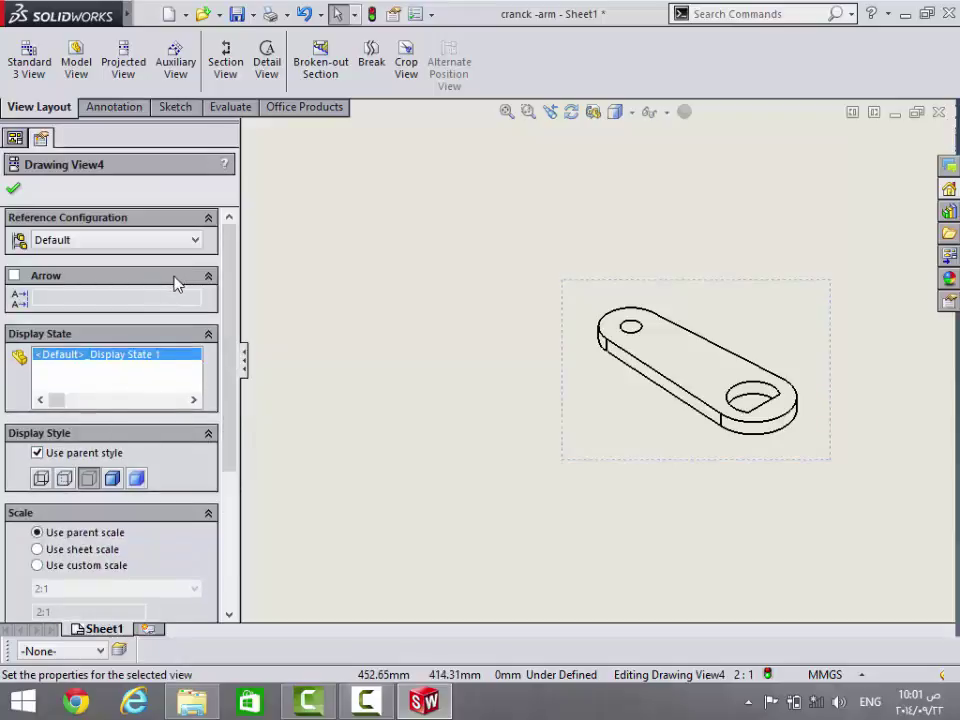
pyautogui.click(13, 188)
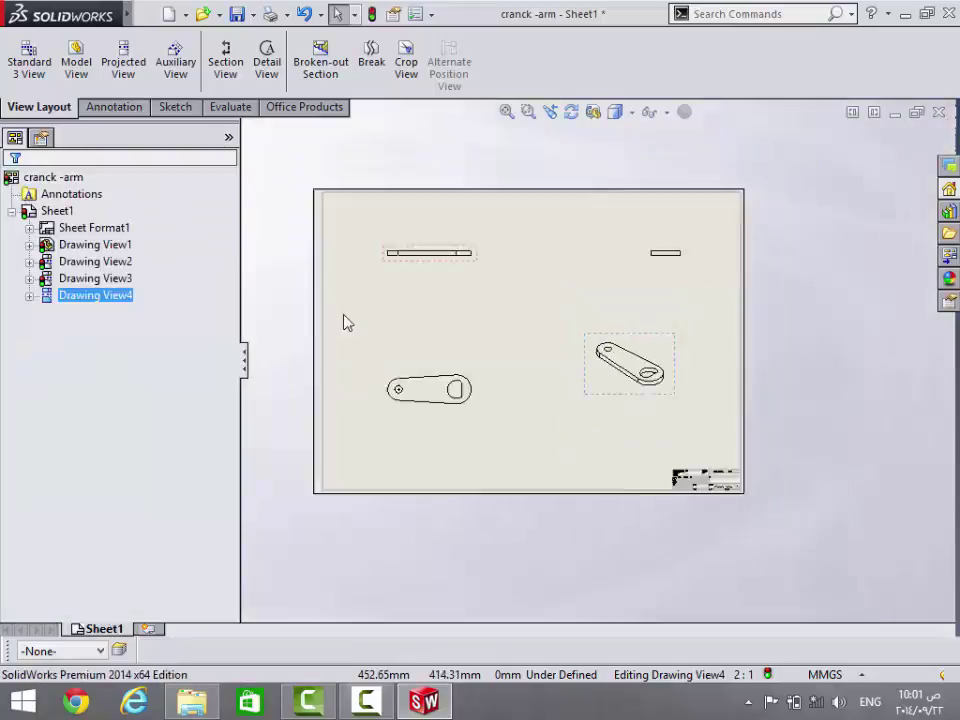
pyautogui.click(788, 227)
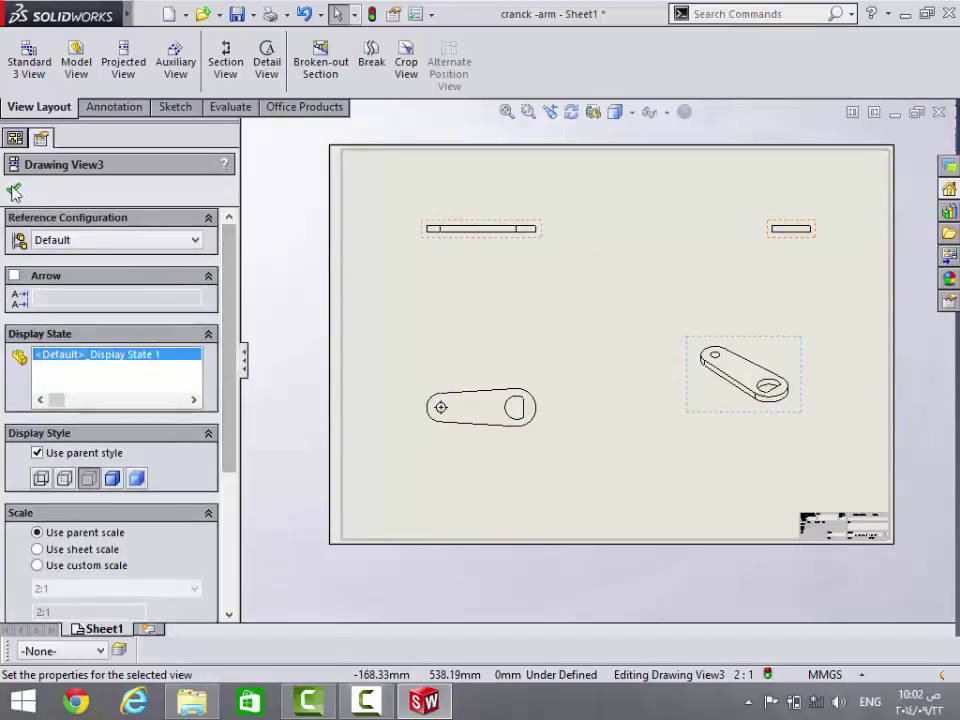
pyautogui.click(568, 272)
pyautogui.scroll(-2, 568, 272)
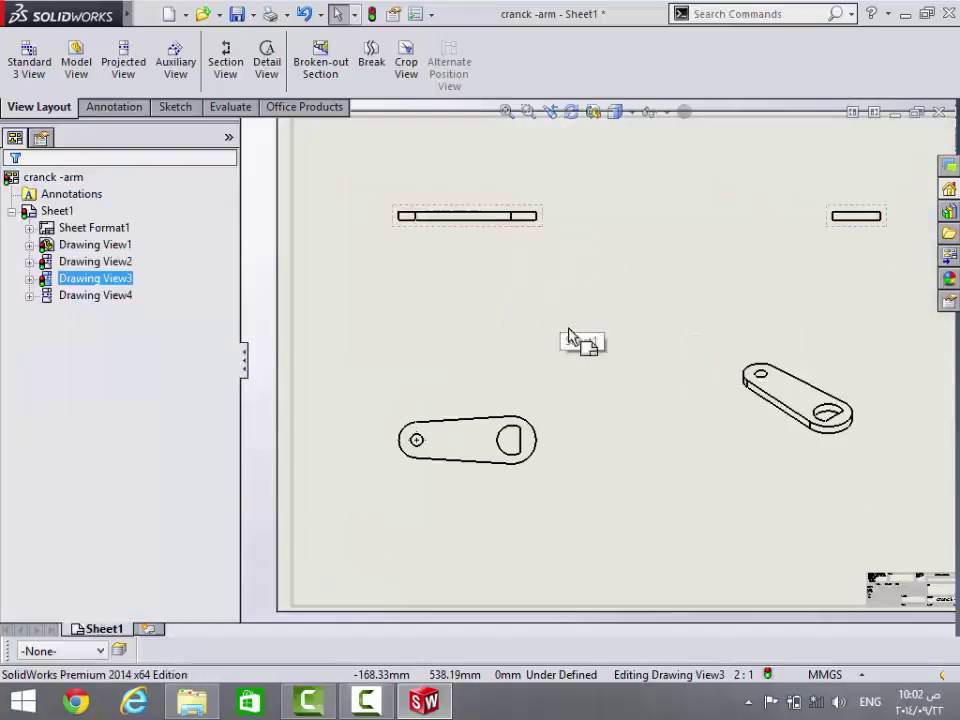
pyautogui.click(946, 301)
pyautogui.click(655, 255)
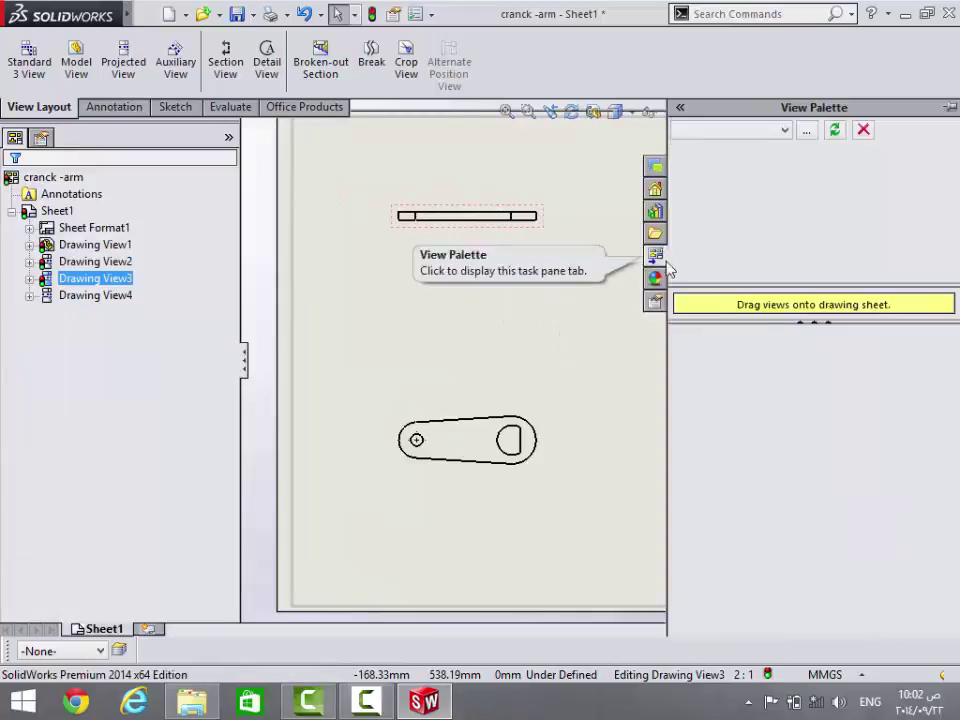
pyautogui.scroll(1, 590, 350)
pyautogui.scroll(2, 590, 350)
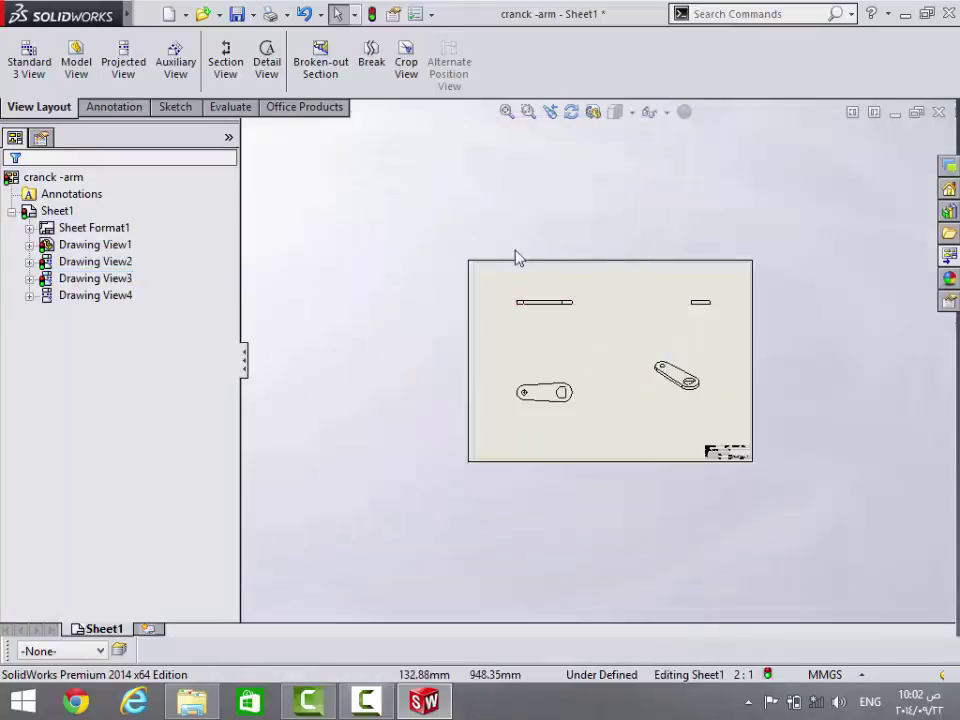
pyautogui.scroll(-2, 700, 370)
pyautogui.click(576, 364)
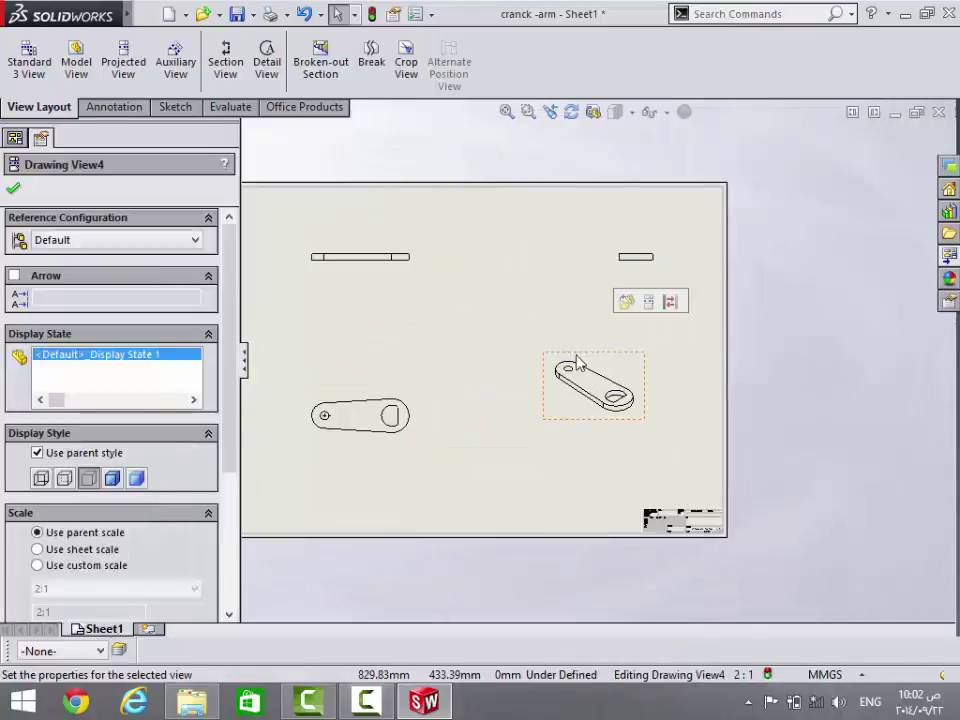
pyautogui.press('Delete')
pyautogui.click(782, 285)
pyautogui.scroll(3, 612, 341)
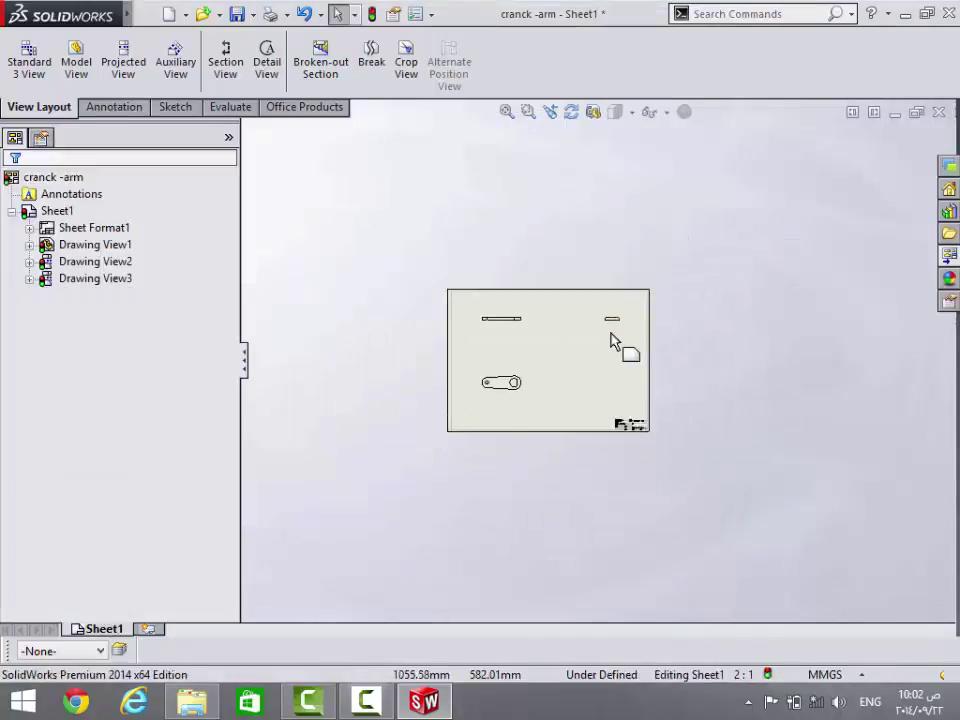
pyautogui.scroll(-2, 612, 341)
pyautogui.scroll(-2, 420, 330)
# Switch Drawing View1 to a Trimetric orientation
pyautogui.scroll(-1, 418, 336)
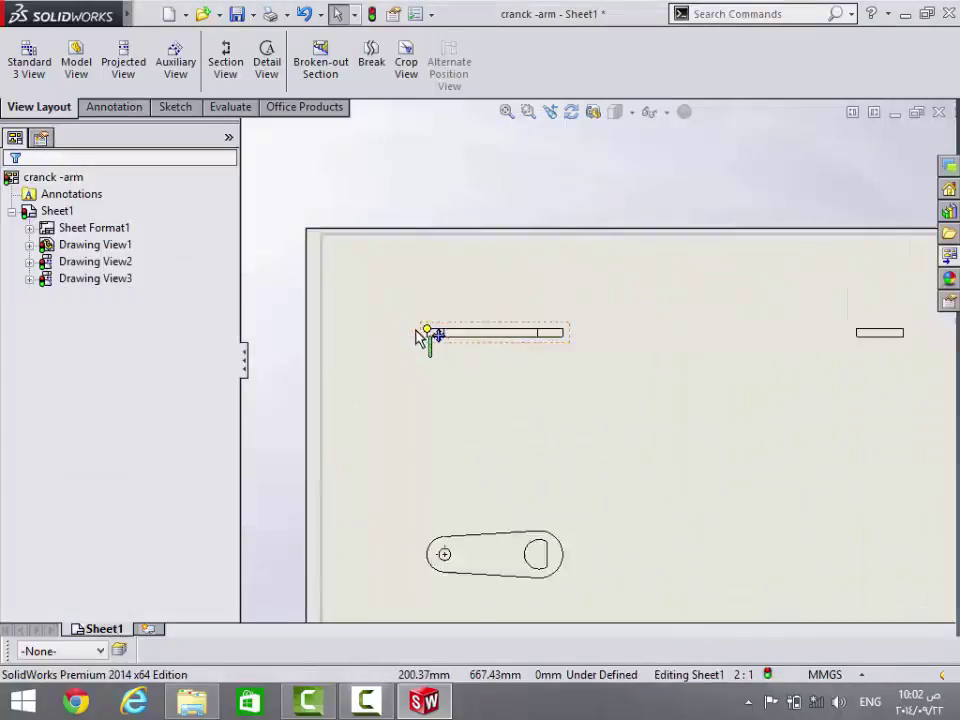
pyautogui.scroll(3, 445, 345)
pyautogui.scroll(-1, 560, 400)
pyautogui.scroll(3, 605, 395)
pyautogui.scroll(-2, 560, 300)
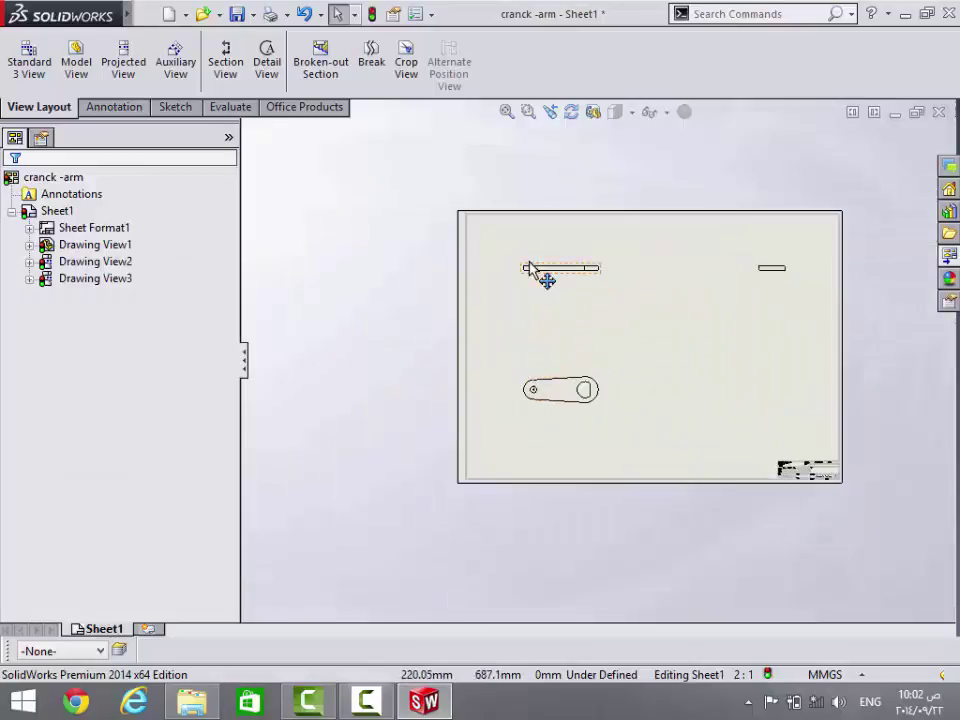
pyautogui.scroll(-2, 530, 270)
pyautogui.click(550, 300)
pyautogui.scroll(-1, 238, 360)
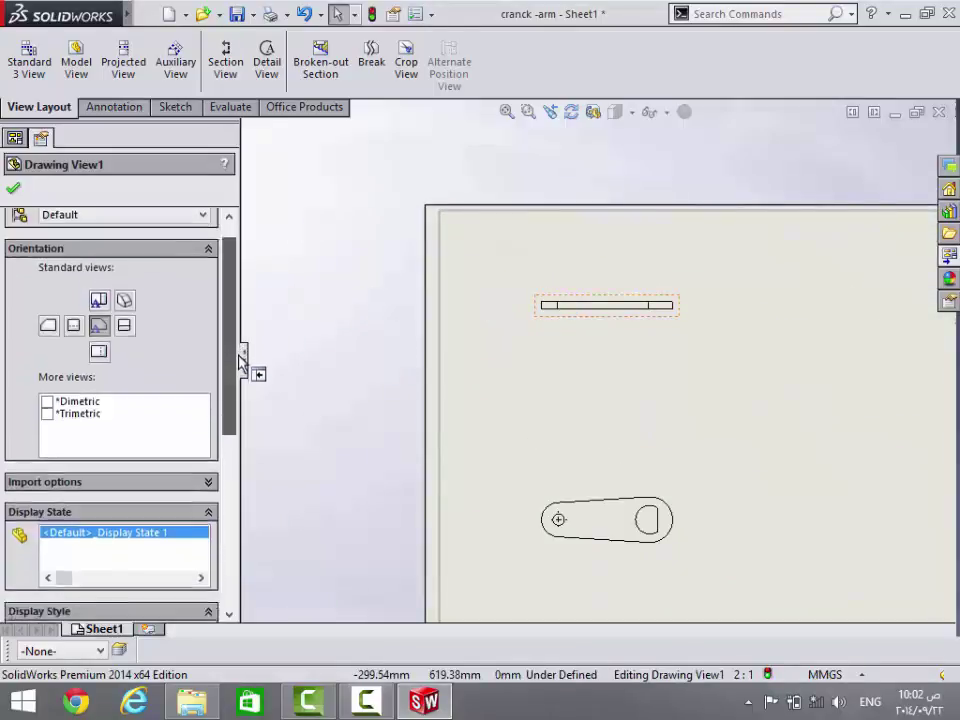
pyautogui.scroll(-2, 240, 358)
pyautogui.scroll(-1, 240, 350)
pyautogui.scroll(2, 34, 373)
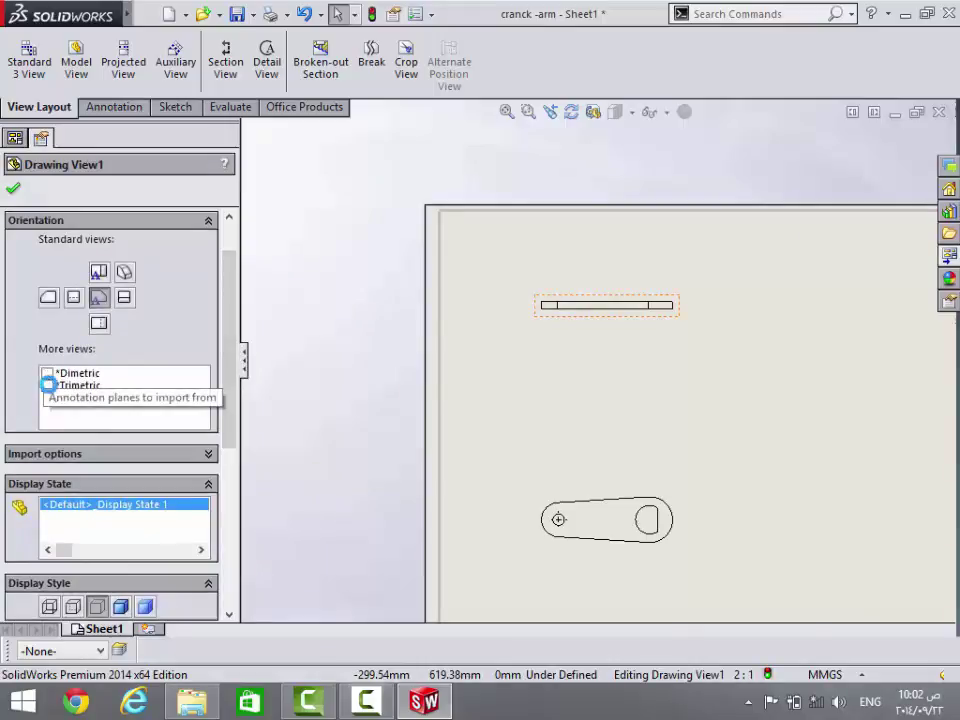
pyautogui.click(47, 385)
pyautogui.click(533, 375)
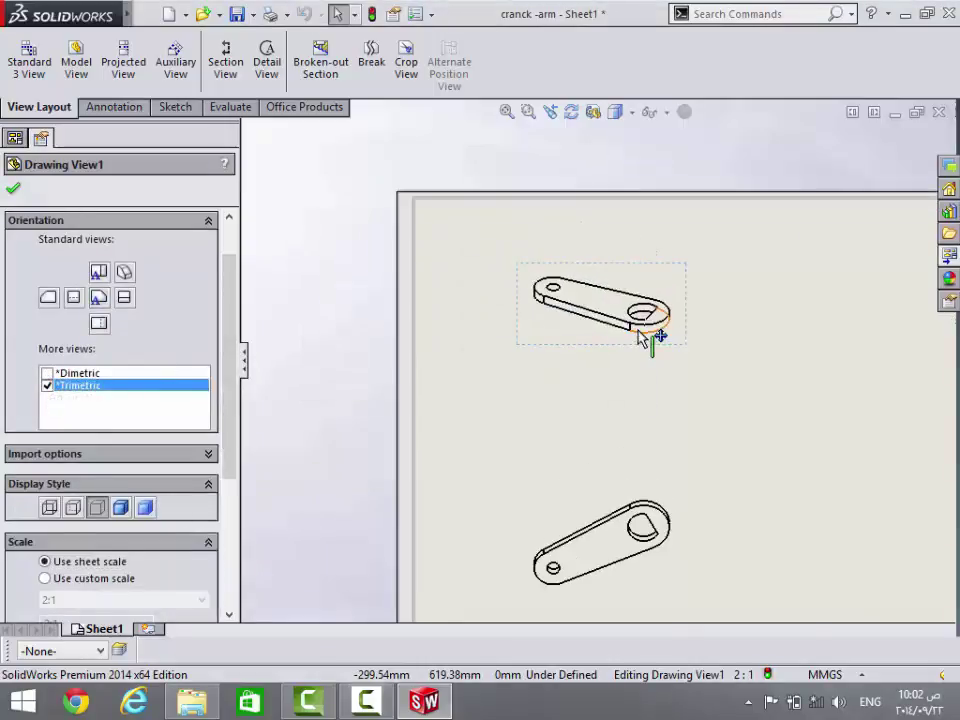
# Change Drawing View1 to Isometric, then back to the Top standard view
pyautogui.scroll(-2, 645, 338)
pyautogui.scroll(-3, 650, 340)
pyautogui.scroll(-2, 626, 332)
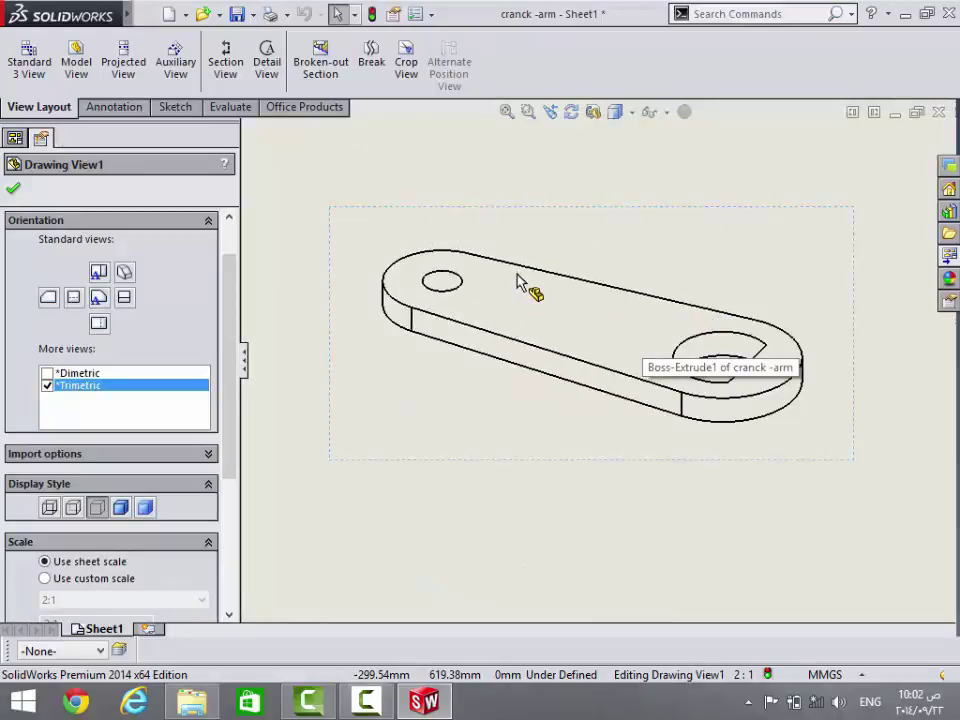
pyautogui.click(48, 386)
pyautogui.click(124, 272)
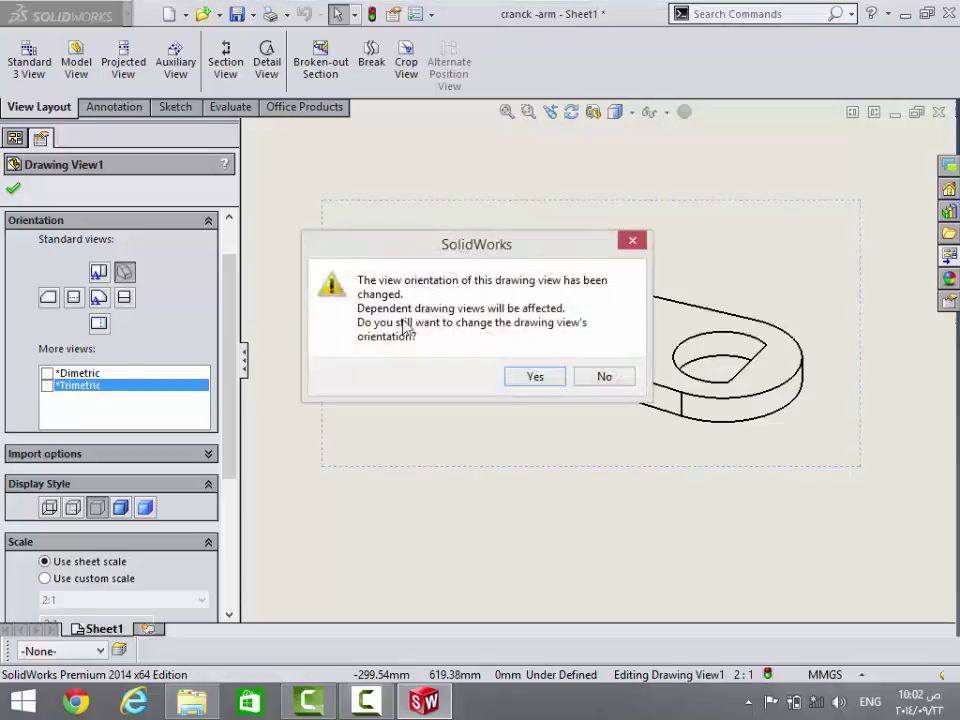
pyautogui.click(535, 376)
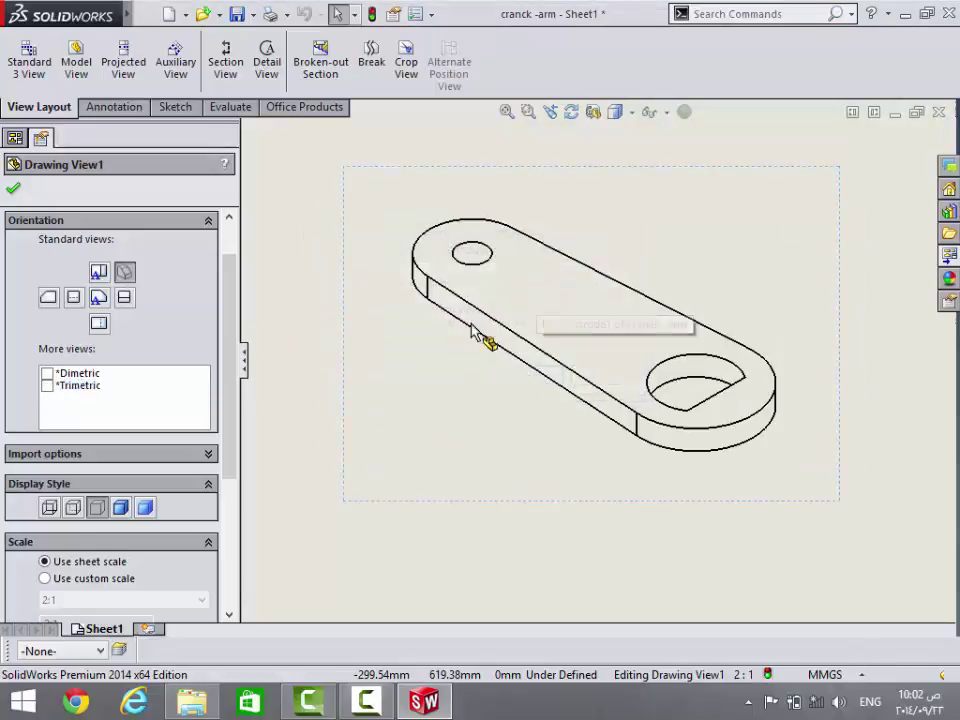
pyautogui.click(98, 297)
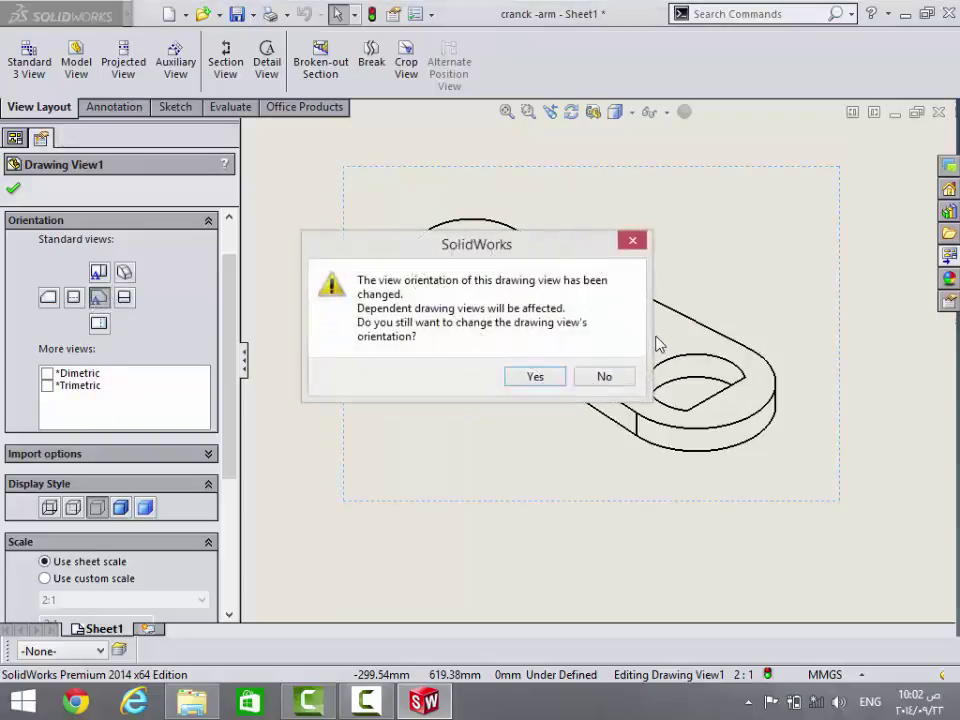
pyautogui.click(537, 377)
# Try the Hidden Lines Visible and Hidden Lines Removed display styles on Drawing View1
pyautogui.moveTo(229, 300); pyautogui.dragTo(231, 399)
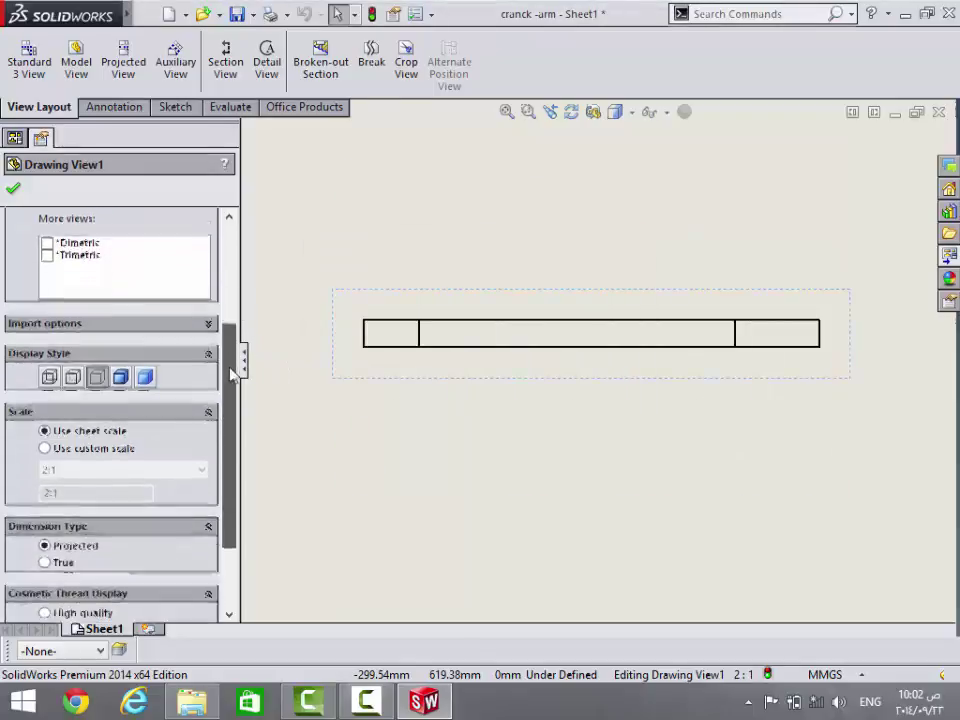
pyautogui.scroll(5, 590, 360)
pyautogui.scroll(2, 598, 364)
pyautogui.scroll(-2, 690, 450)
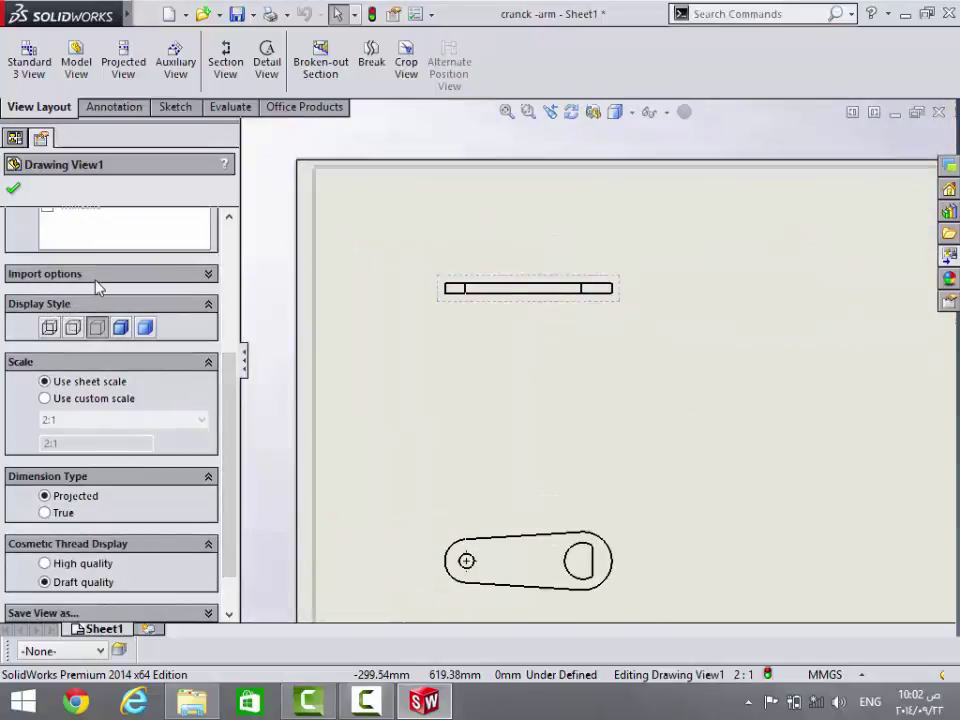
pyautogui.click(74, 329)
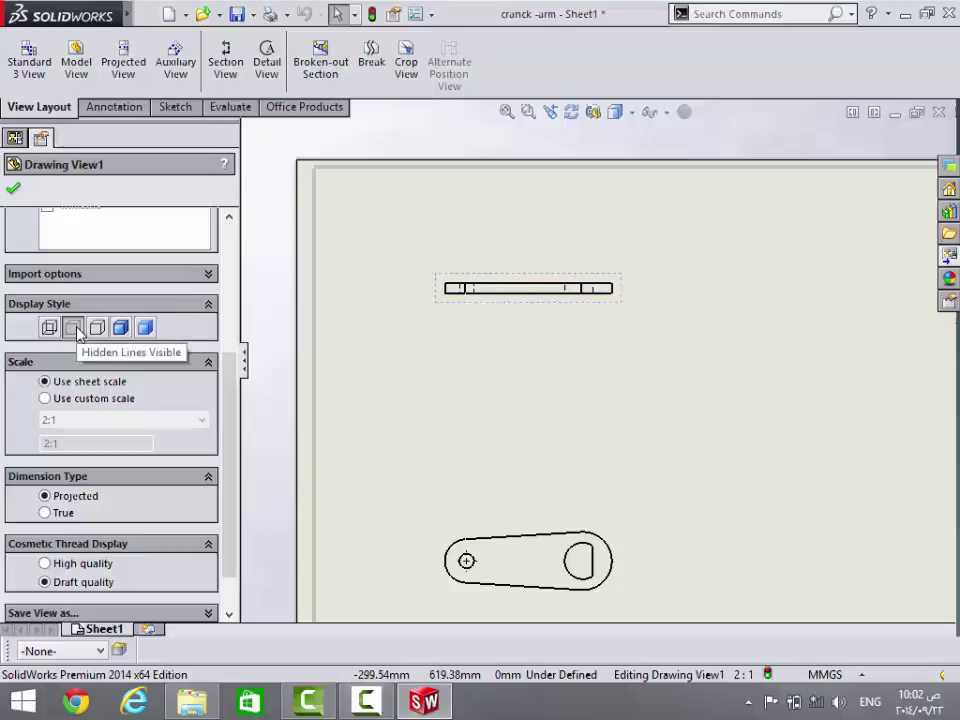
pyautogui.scroll(-3, 381, 339)
pyautogui.scroll(-3, 551, 291)
pyautogui.scroll(-1, 467, 306)
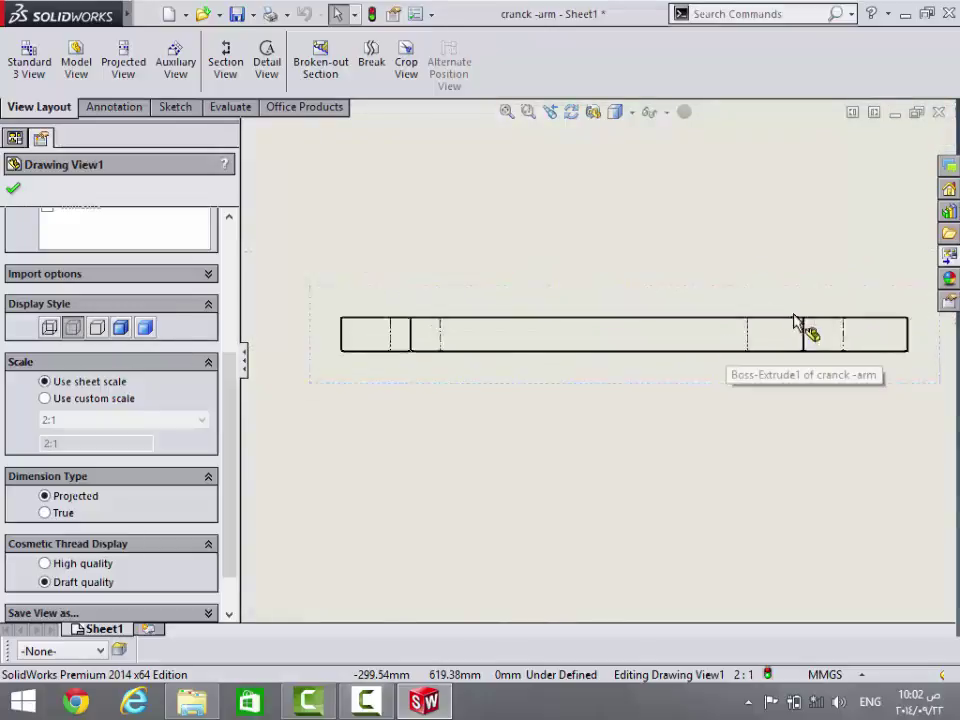
pyautogui.scroll(1, 795, 318)
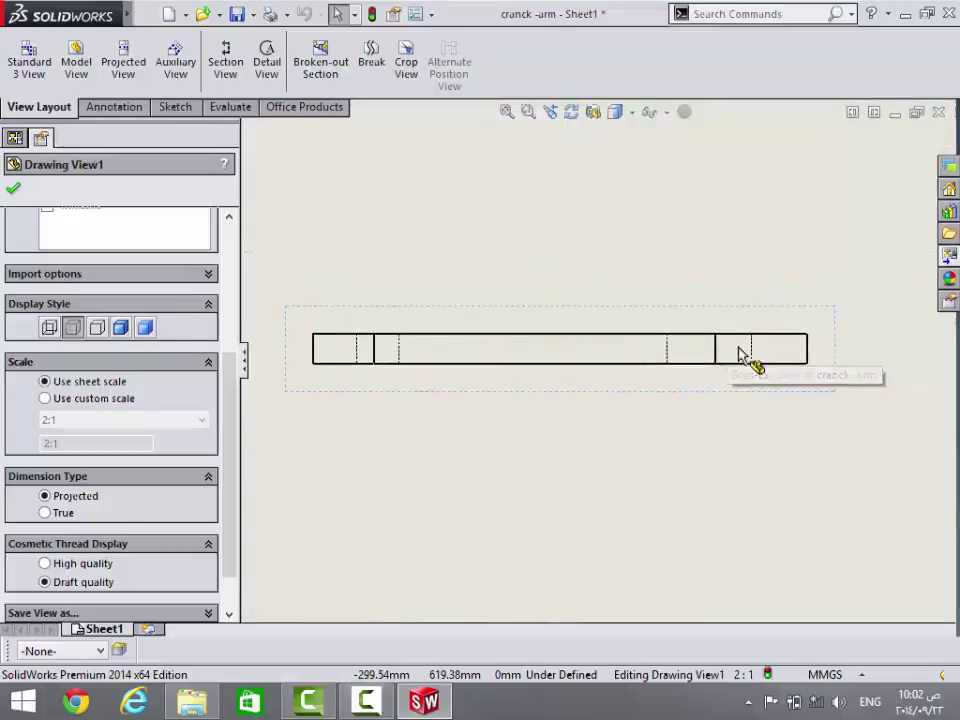
pyautogui.click(97, 328)
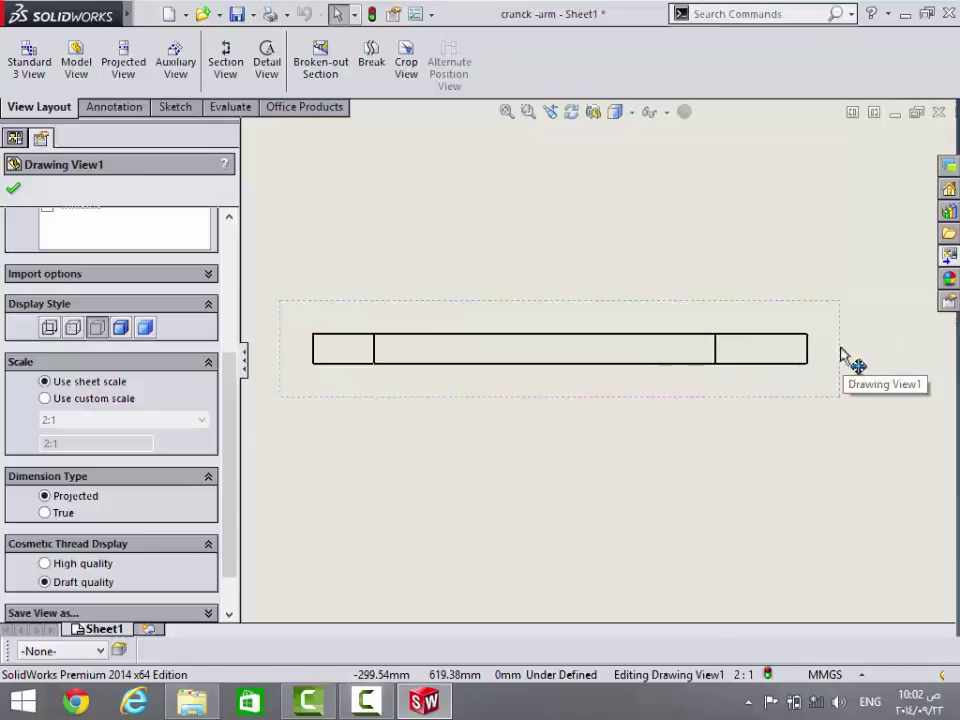
pyautogui.click(73, 328)
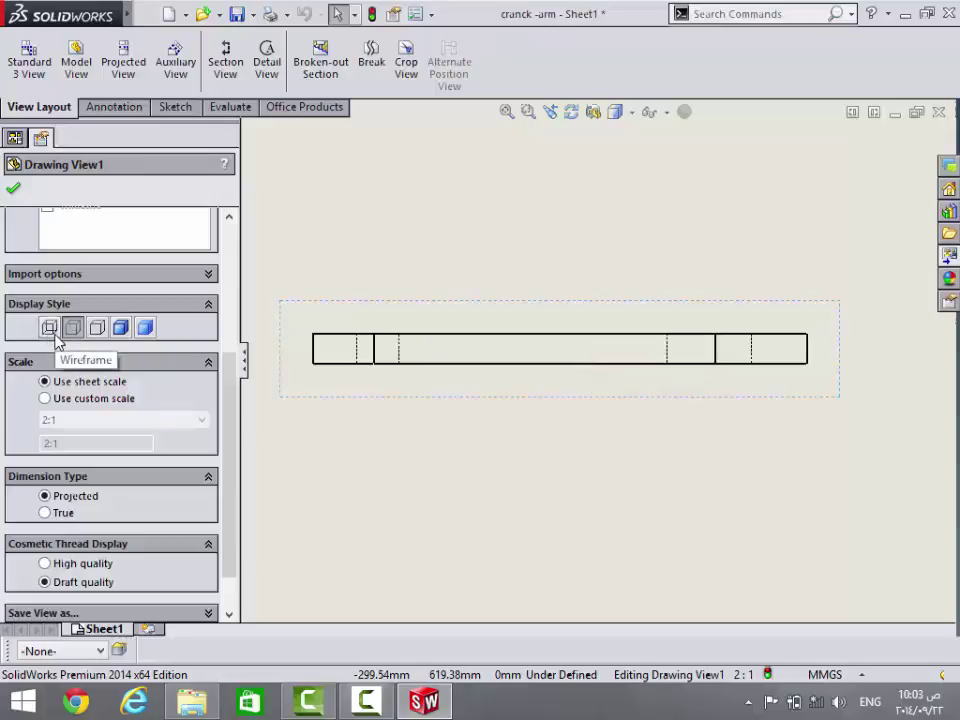
# Cycle through Wireframe and hidden-line styles, settling on Shaded With Edges
pyautogui.click(49, 328)
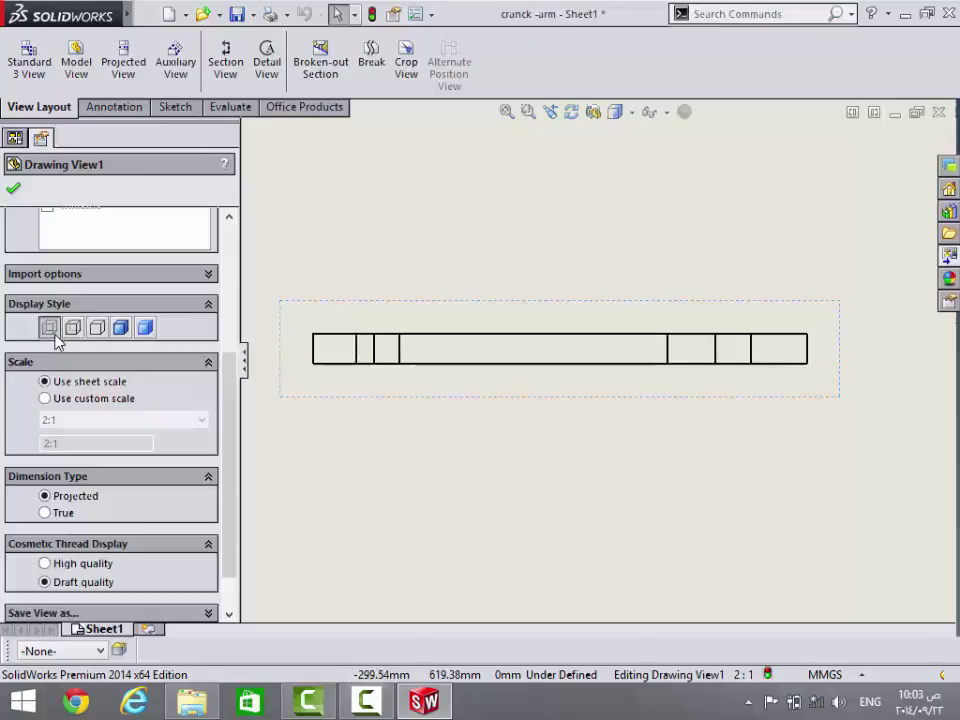
pyautogui.click(73, 328)
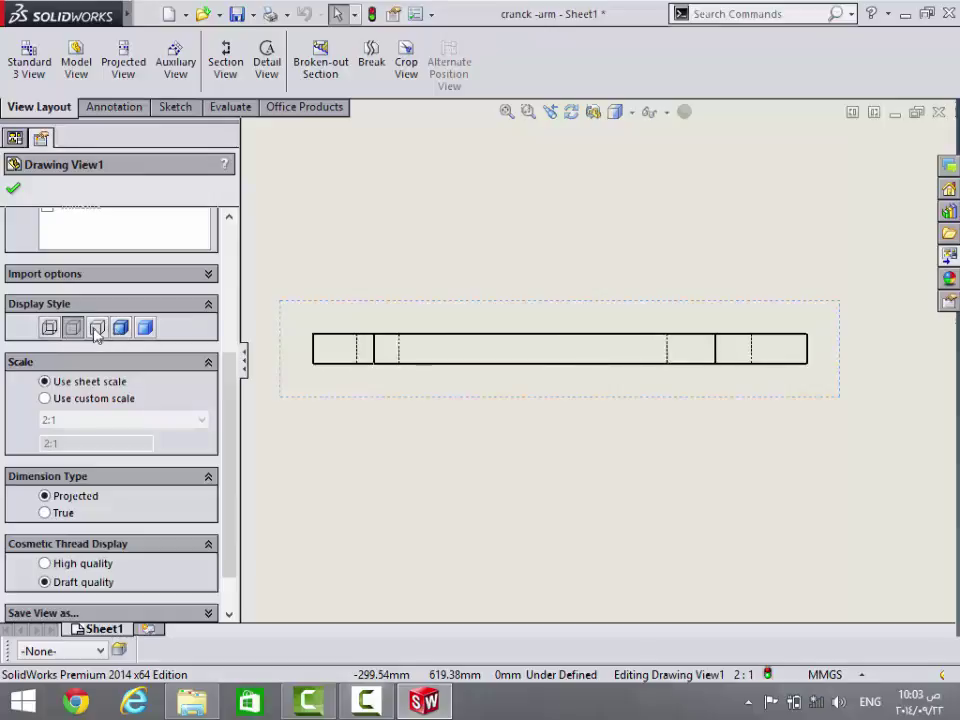
pyautogui.click(98, 332)
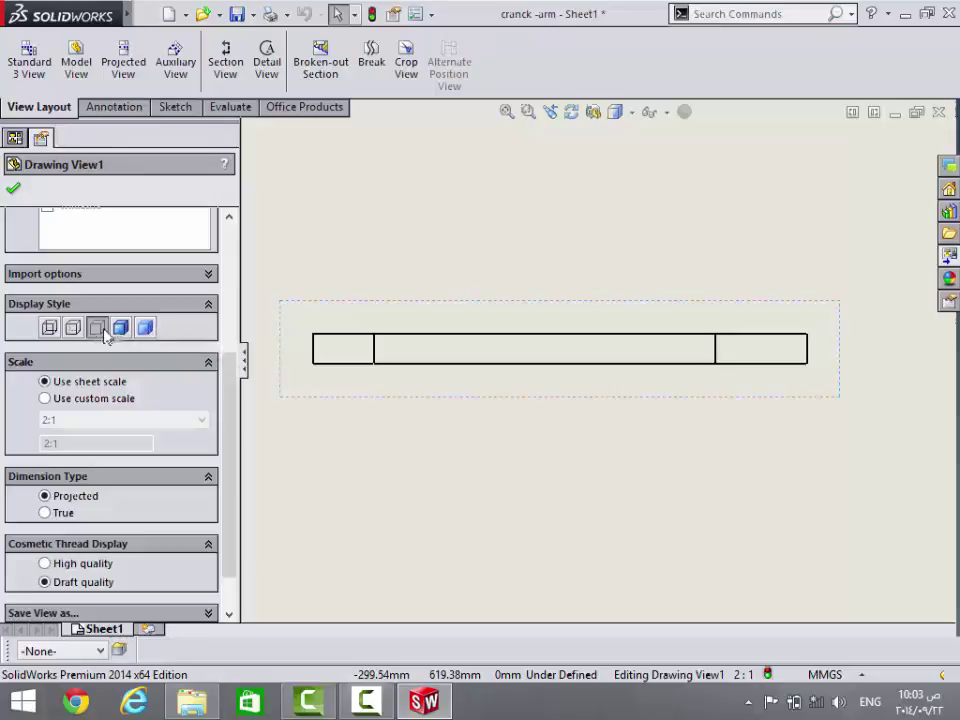
pyautogui.click(120, 327)
pyautogui.scroll(5, 600, 400)
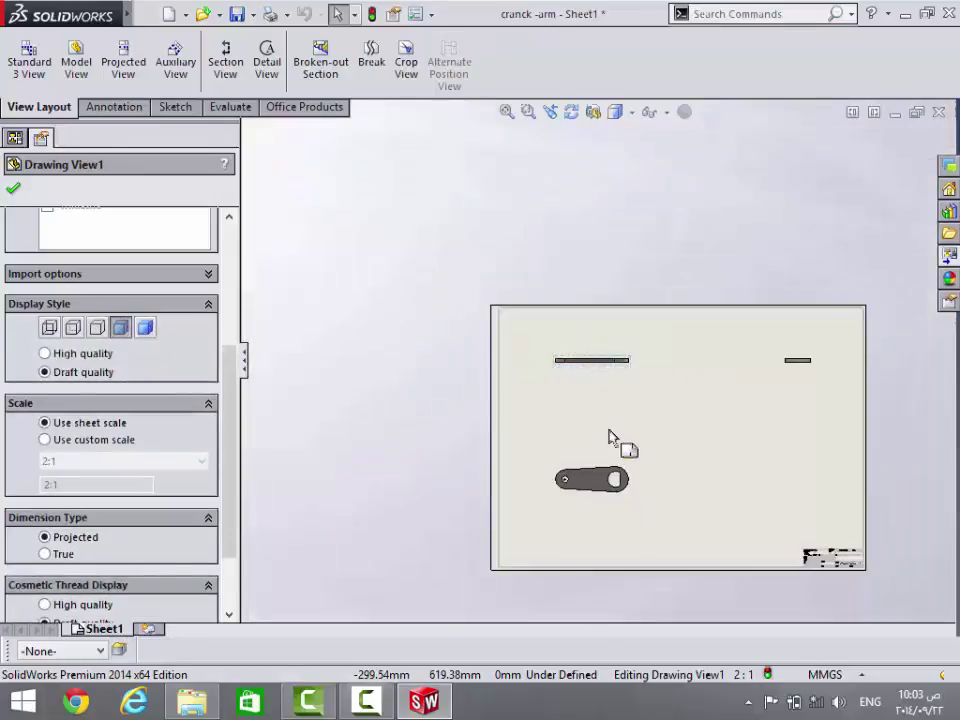
pyautogui.scroll(3, 617, 444)
pyautogui.scroll(-3, 623, 439)
pyautogui.scroll(-2, 589, 261)
pyautogui.scroll(-3, 543, 316)
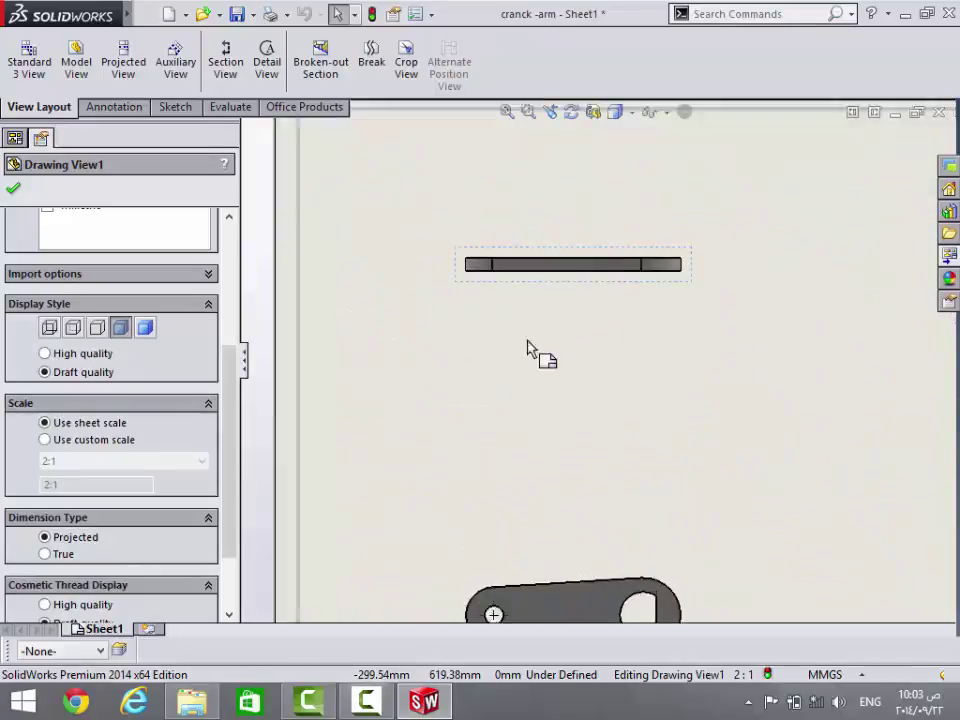
pyautogui.scroll(-2, 596, 259)
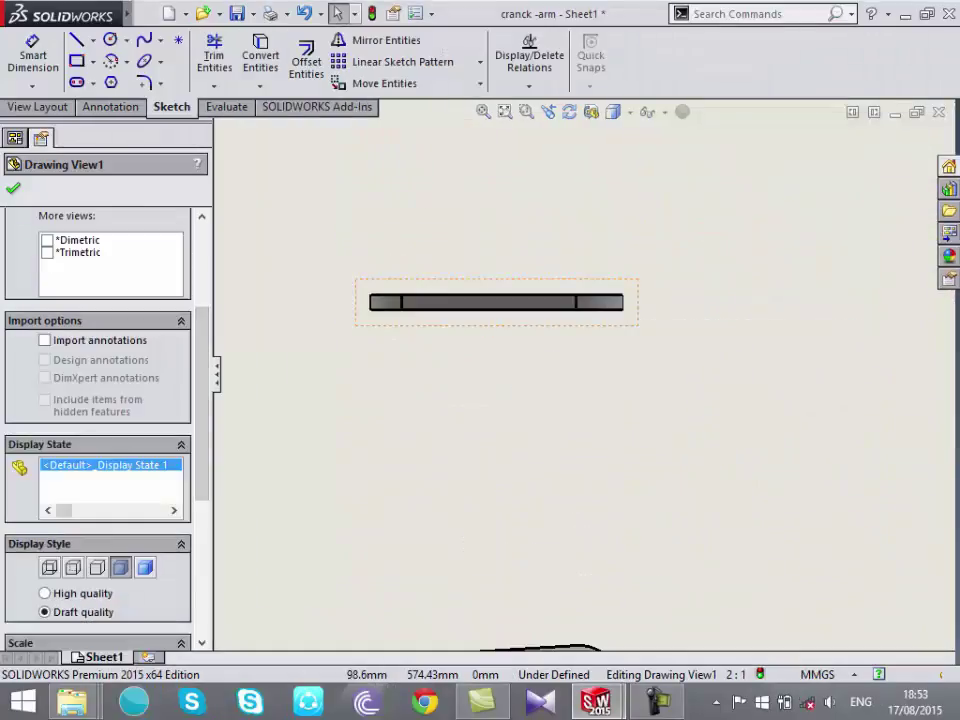
# Set Drawing View1's display style to Shaded and accept
pyautogui.click(145, 567)
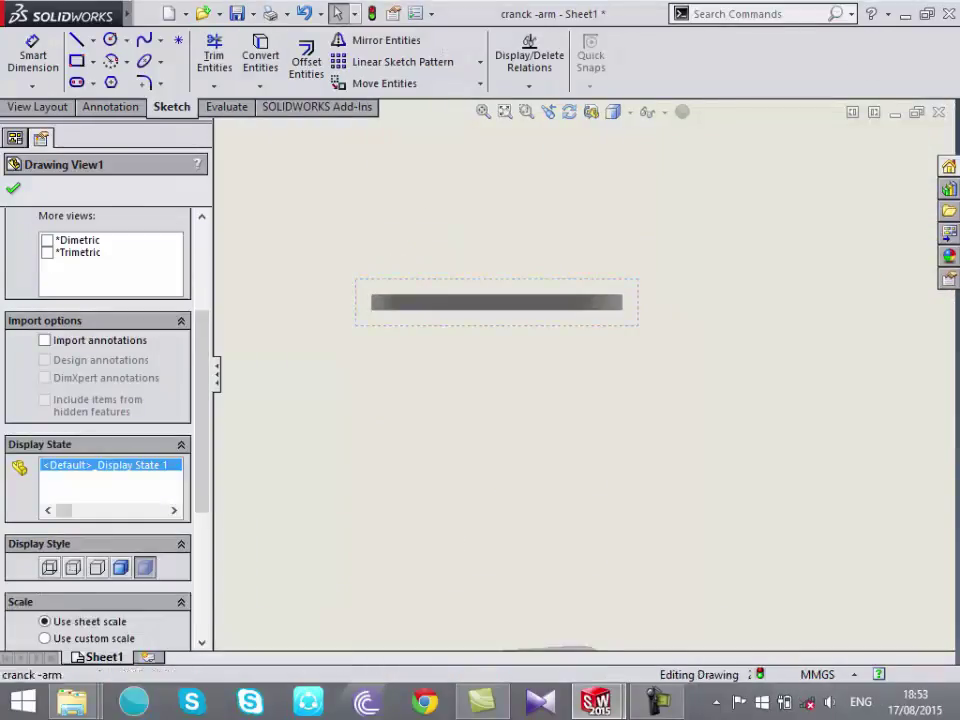
pyautogui.click(480, 557)
pyautogui.scroll(3, 480, 557)
pyautogui.scroll(-1, 478, 562)
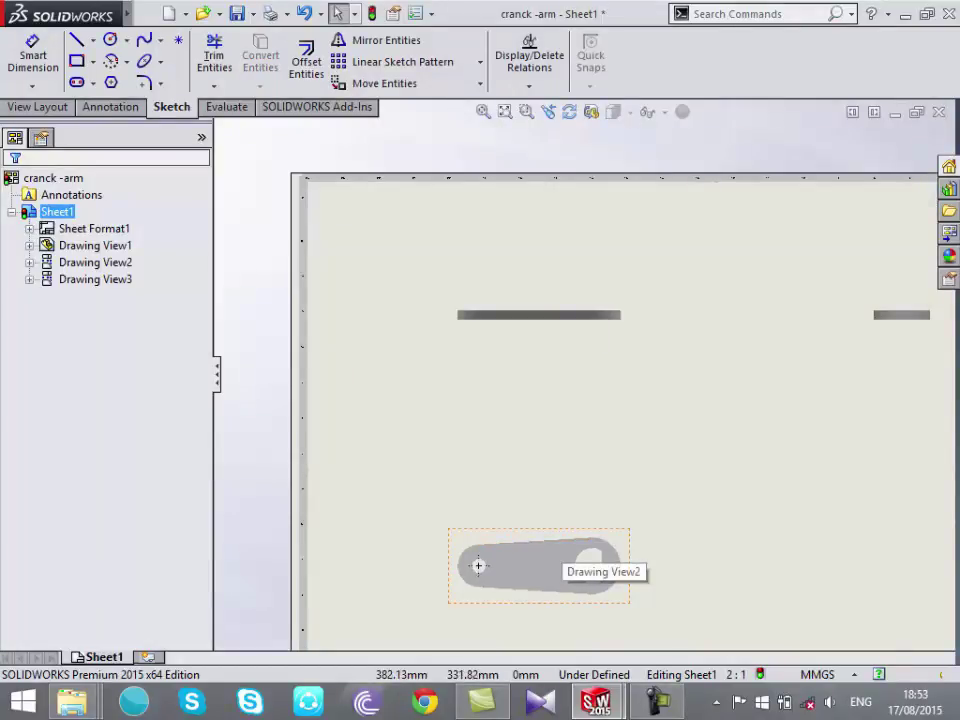
pyautogui.click(148, 13)
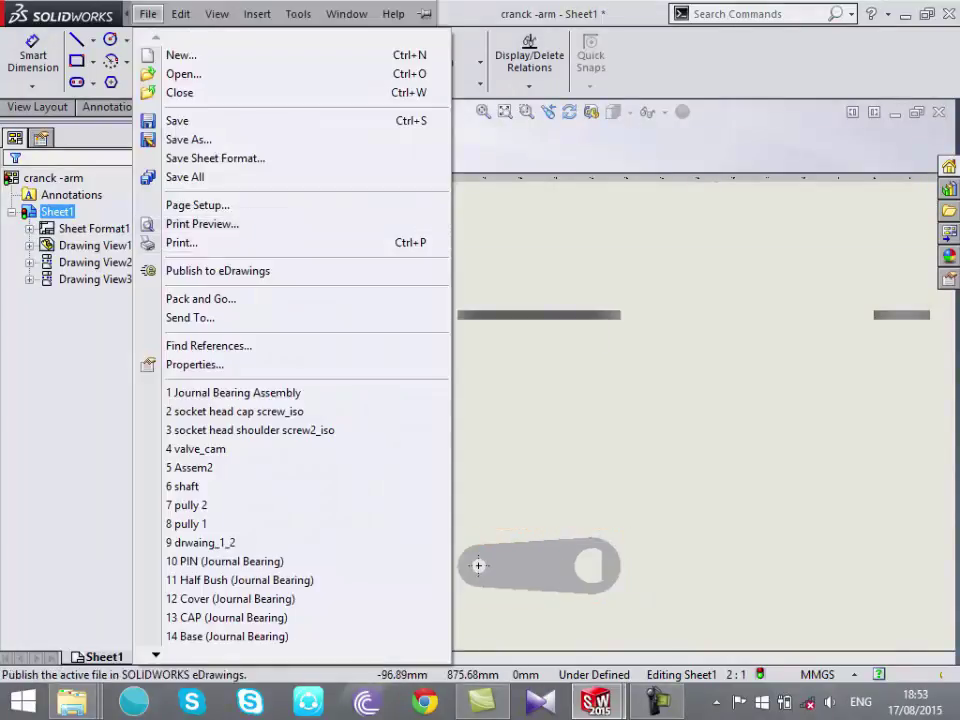
# Return the views to a hidden-line outline style and reopen the view's properties
pyautogui.click(472, 312)
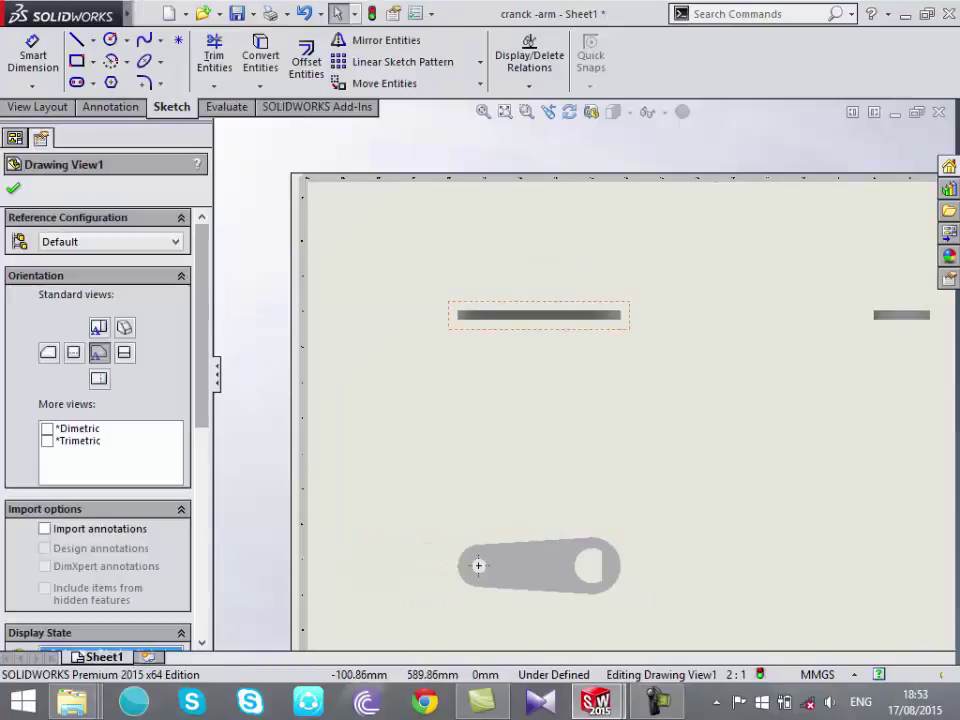
pyautogui.scroll(-3, 100, 420)
pyautogui.scroll(-3, 100, 400)
pyautogui.click(97, 475)
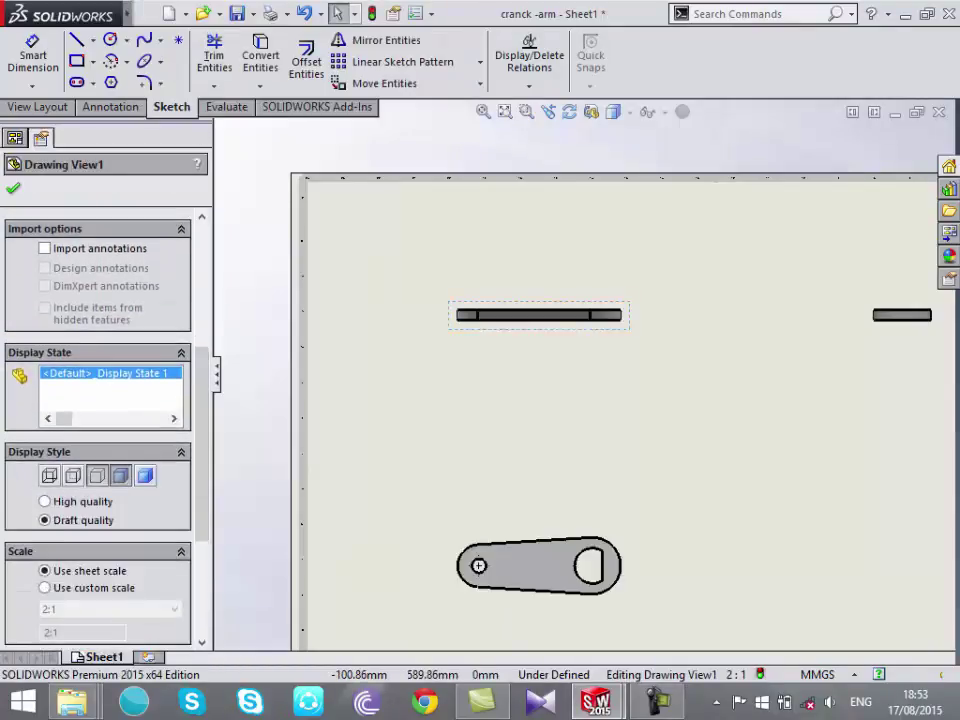
pyautogui.click(13, 188)
pyautogui.scroll(-3, 468, 310)
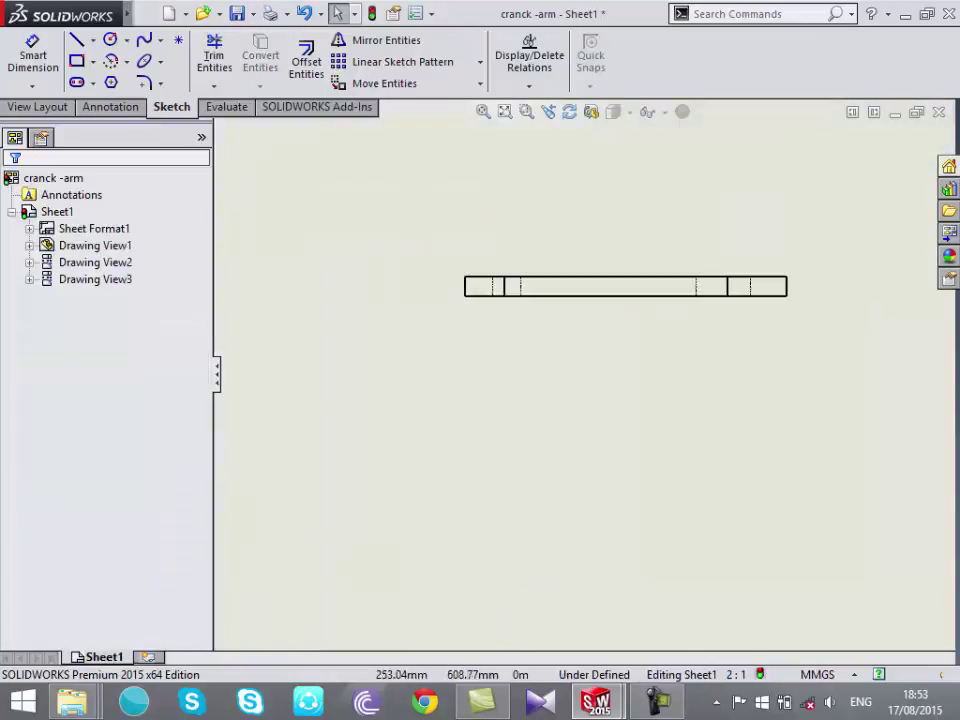
pyautogui.scroll(-3, 468, 310)
pyautogui.scroll(5, 593, 374)
pyautogui.scroll(-2, 545, 455)
pyautogui.scroll(-2, 609, 294)
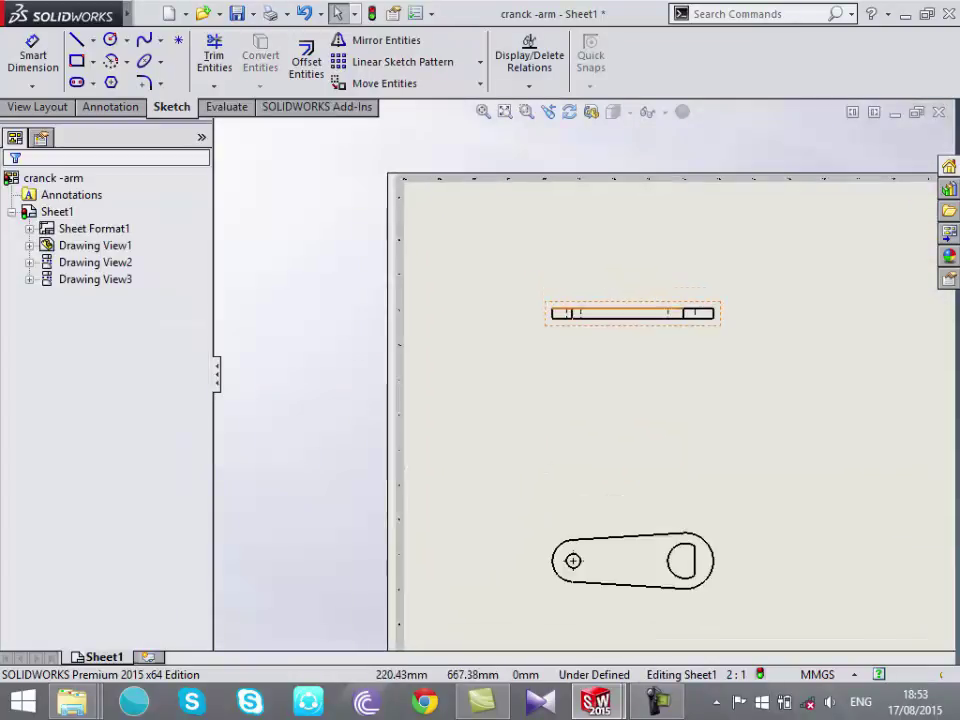
pyautogui.click(632, 313)
pyautogui.scroll(-5, 100, 400)
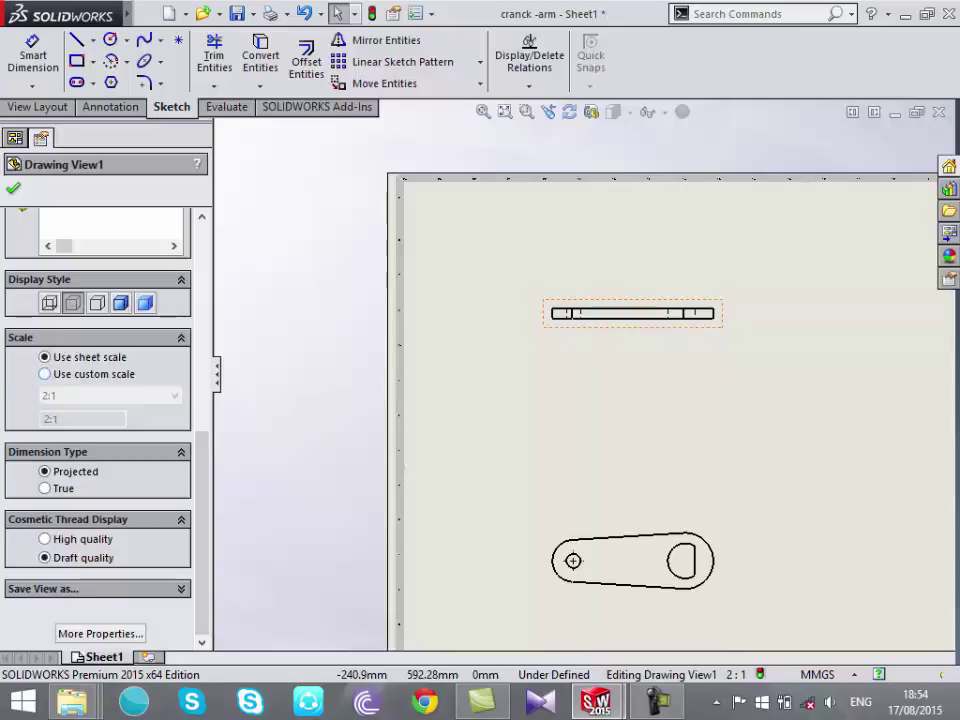
# Give Drawing View1 a user-defined custom scale of 3:1, after briefly trying 5:1
pyautogui.click(44, 374)
pyautogui.click(110, 395)
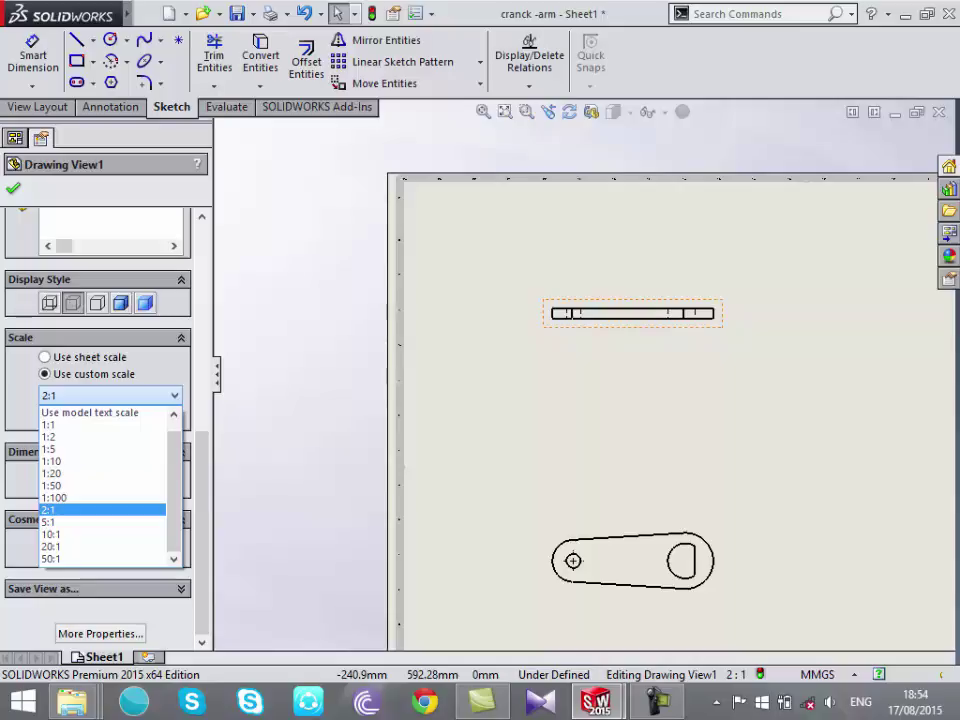
pyautogui.click(60, 521)
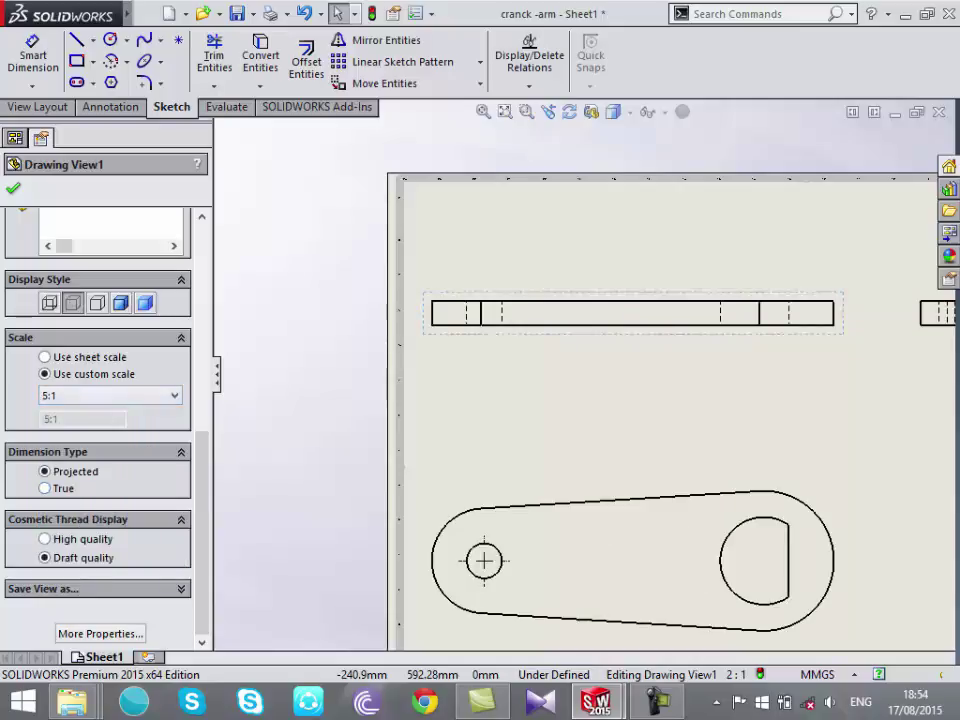
pyautogui.click(110, 395)
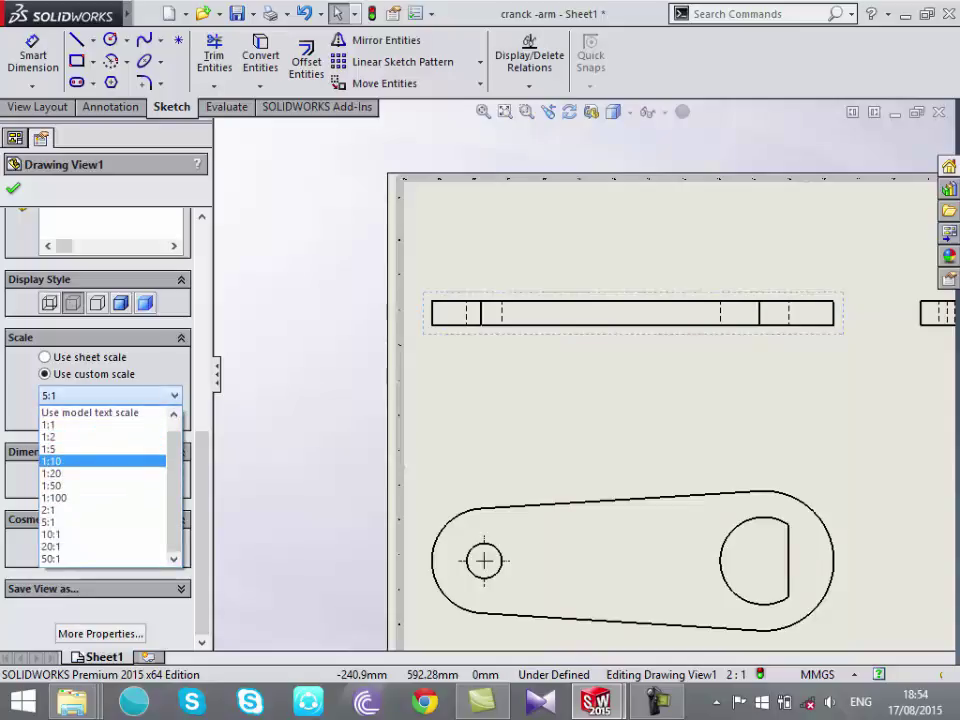
pyautogui.scroll(1, 100, 460)
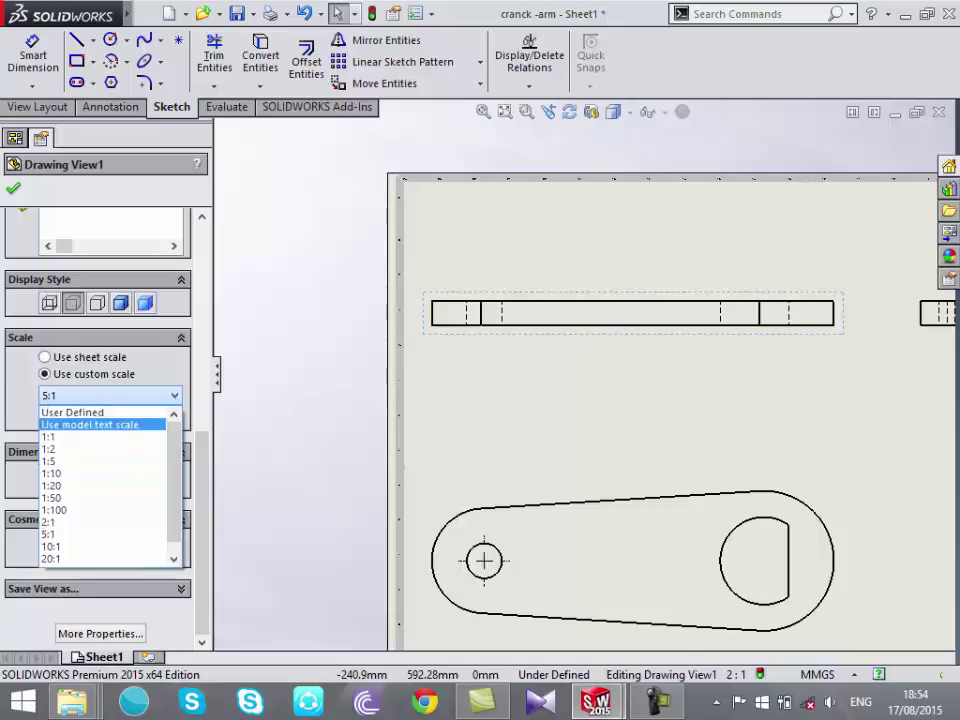
pyautogui.click(72, 412)
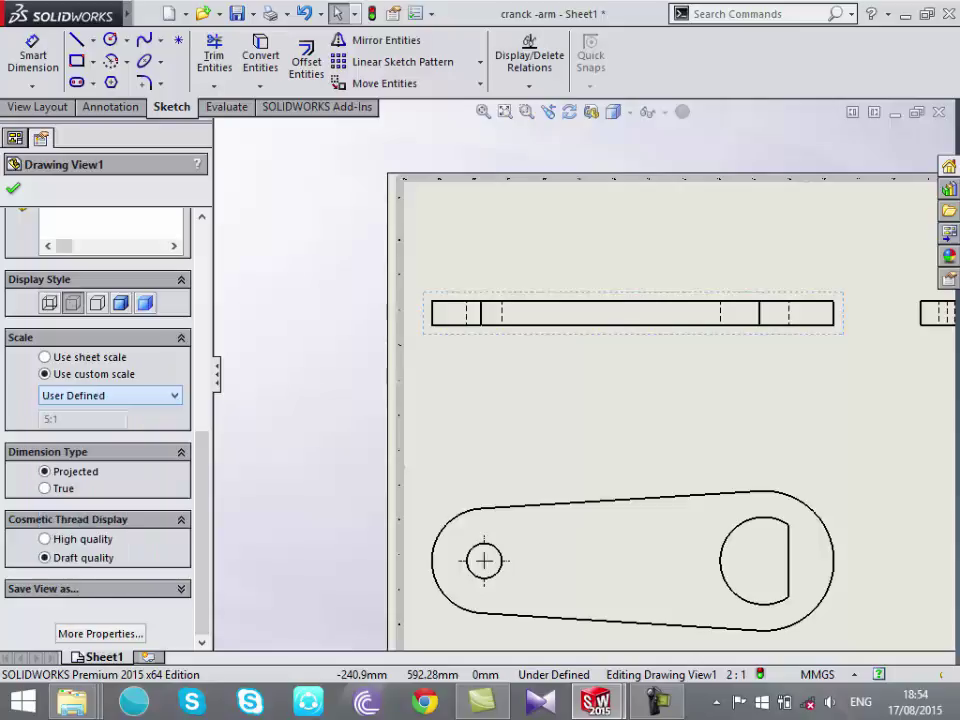
pyautogui.doubleClick(46, 419)
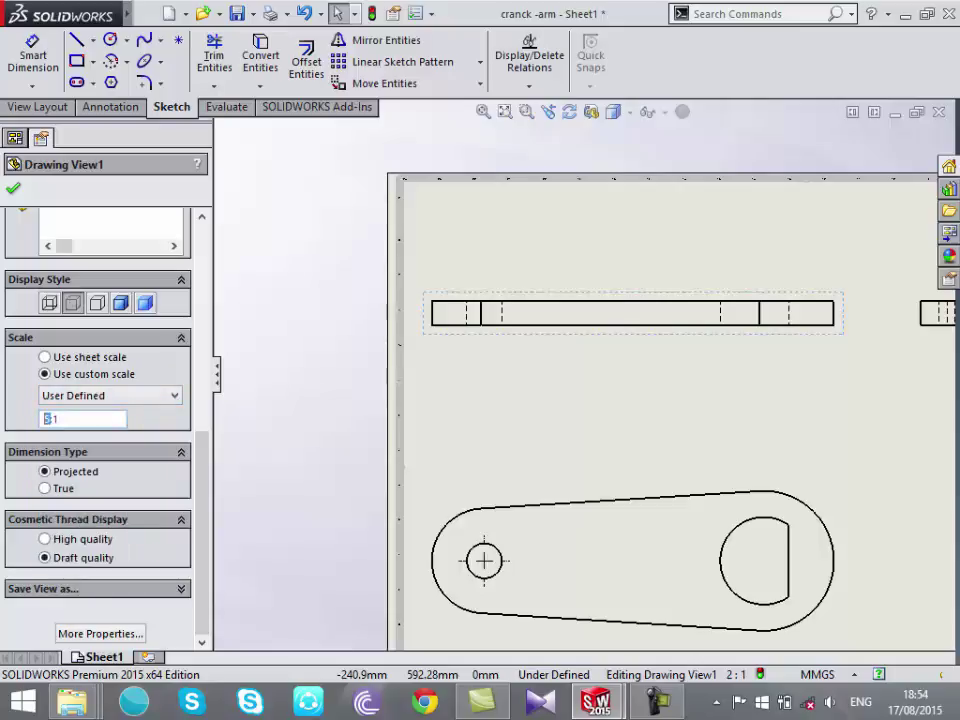
pyautogui.write('3')
pyautogui.press('Return')
pyautogui.press('f')
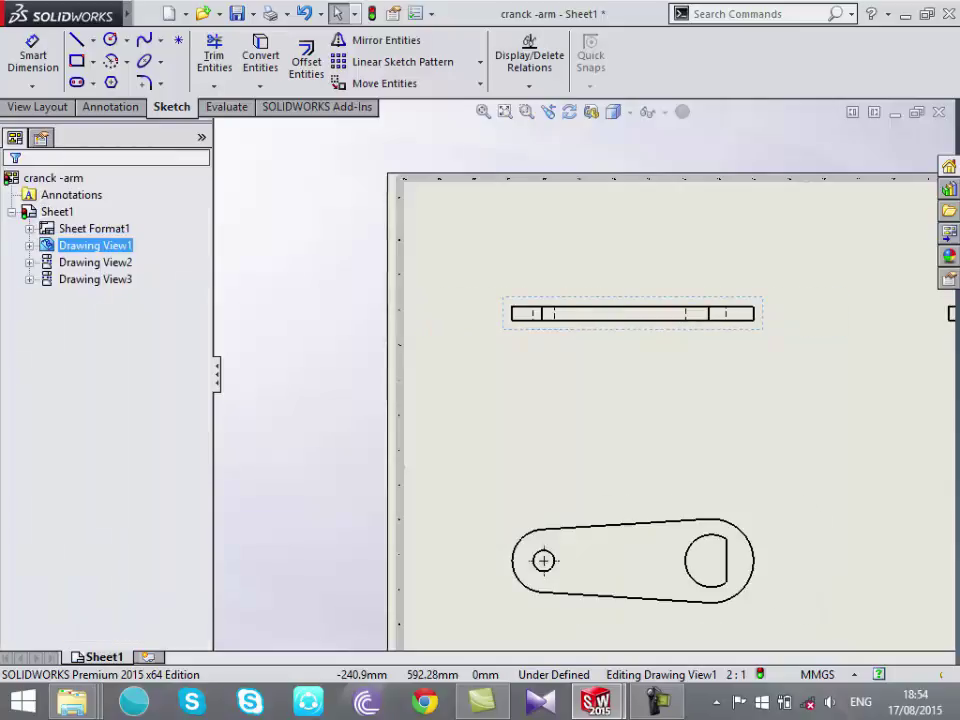
pyautogui.scroll(-3, 657, 523)
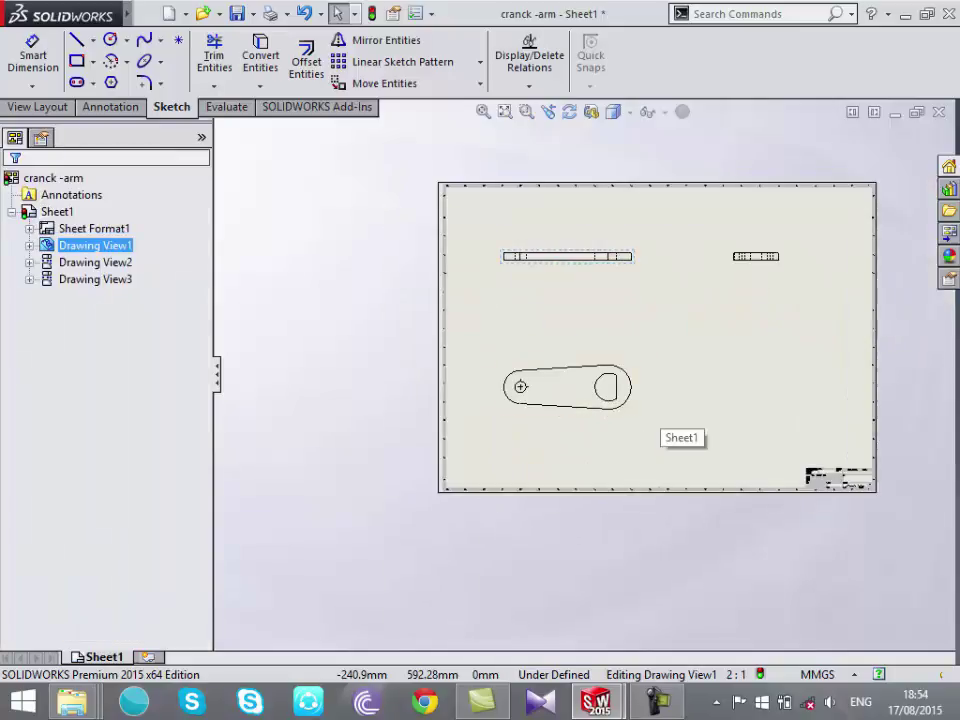
# Select Drawing View2 and set it to a custom 10:1 scale
pyautogui.click(670, 425)
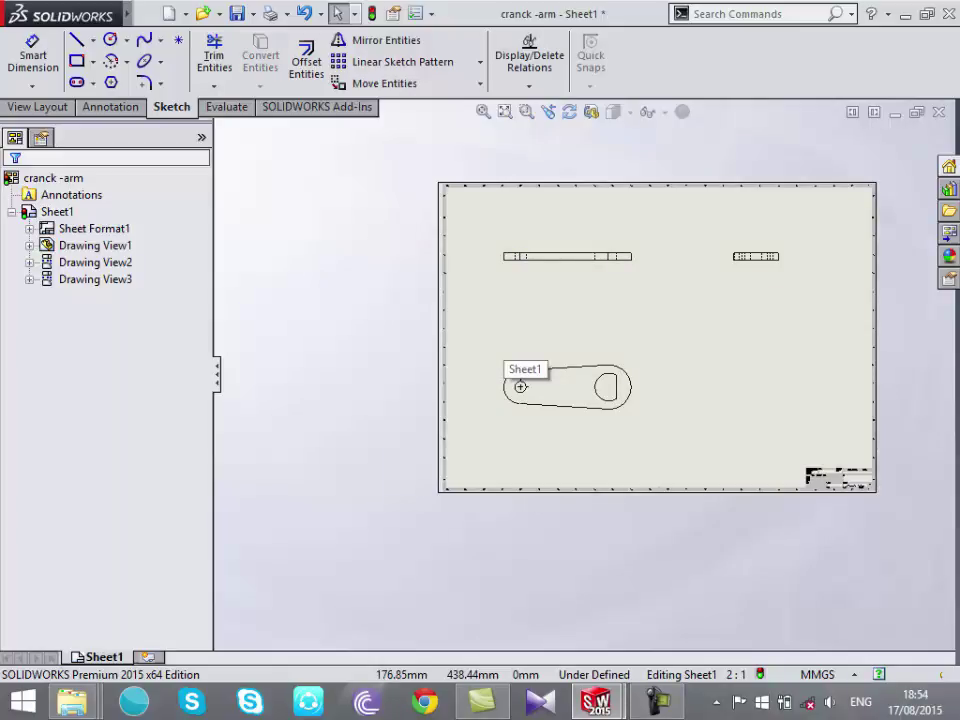
pyautogui.scroll(-2, 640, 268)
pyautogui.scroll(-1, 640, 268)
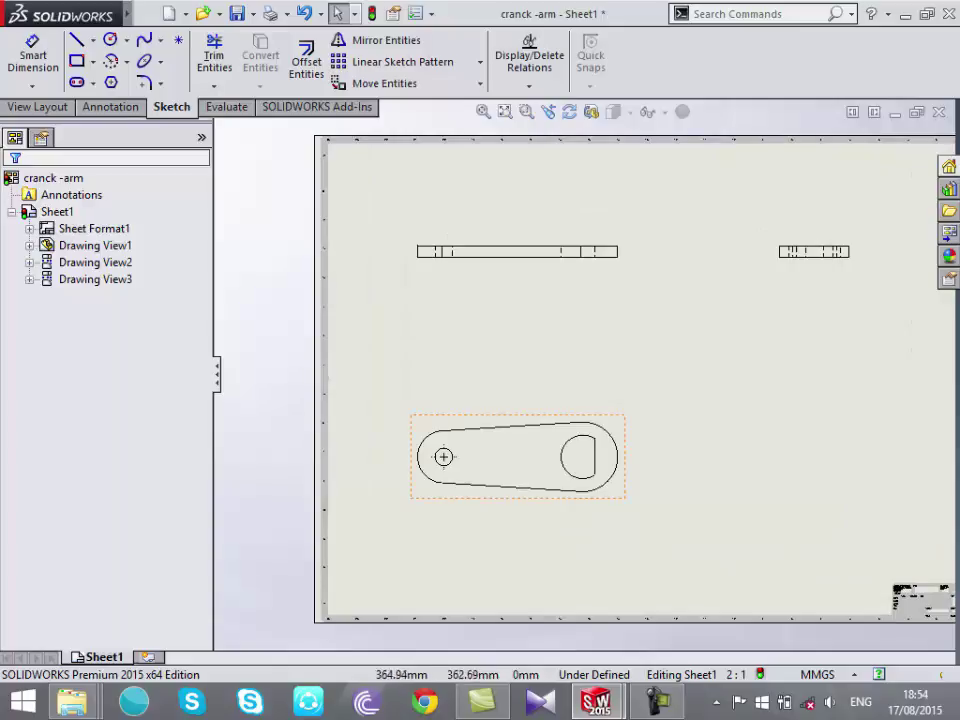
pyautogui.click(555, 440)
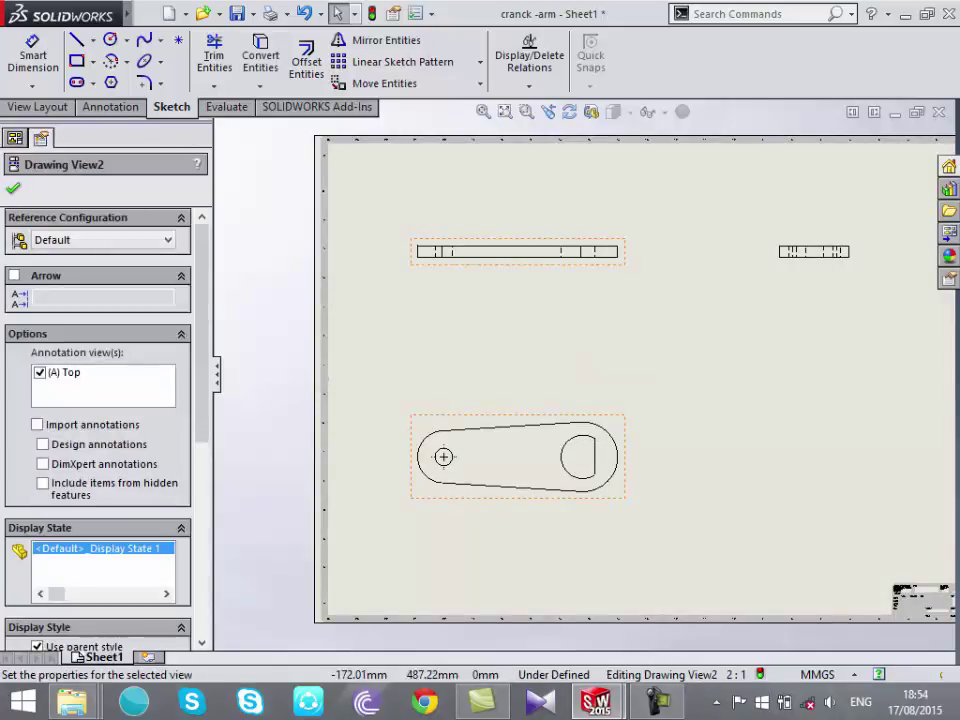
pyautogui.scroll(-5, 100, 400)
pyautogui.scroll(-3, 100, 400)
pyautogui.scroll(-2, 100, 400)
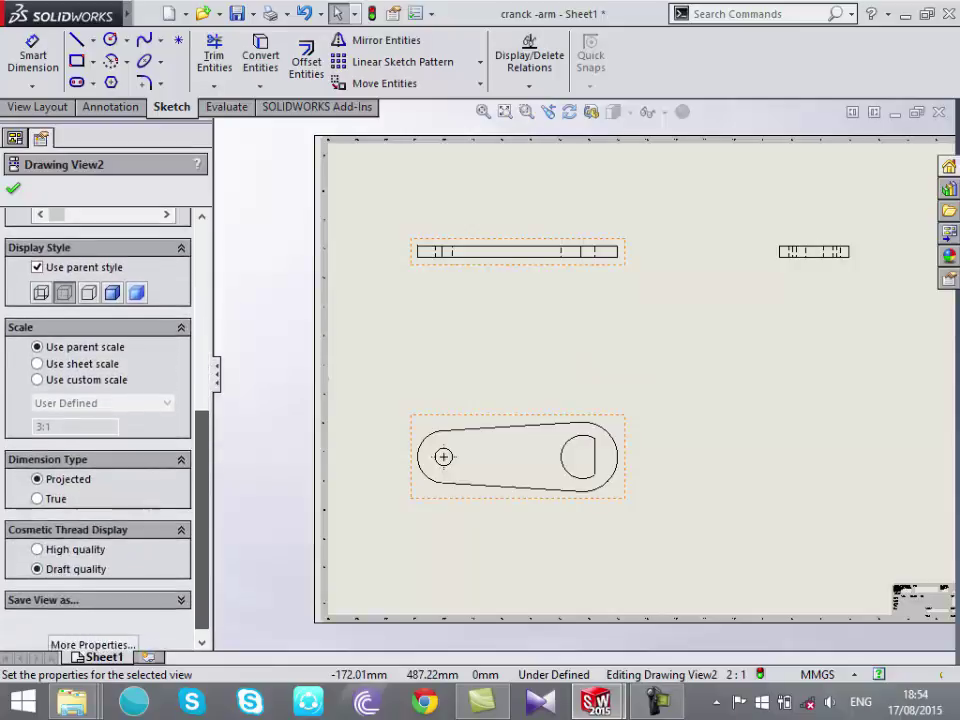
pyautogui.scroll(1, 100, 400)
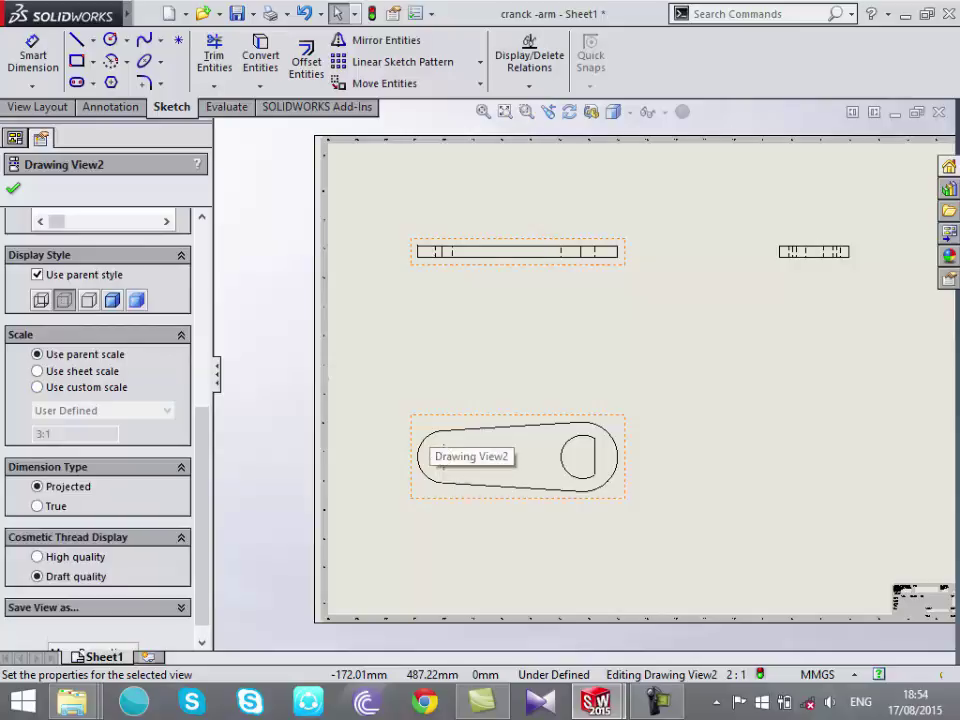
pyautogui.click(37, 387)
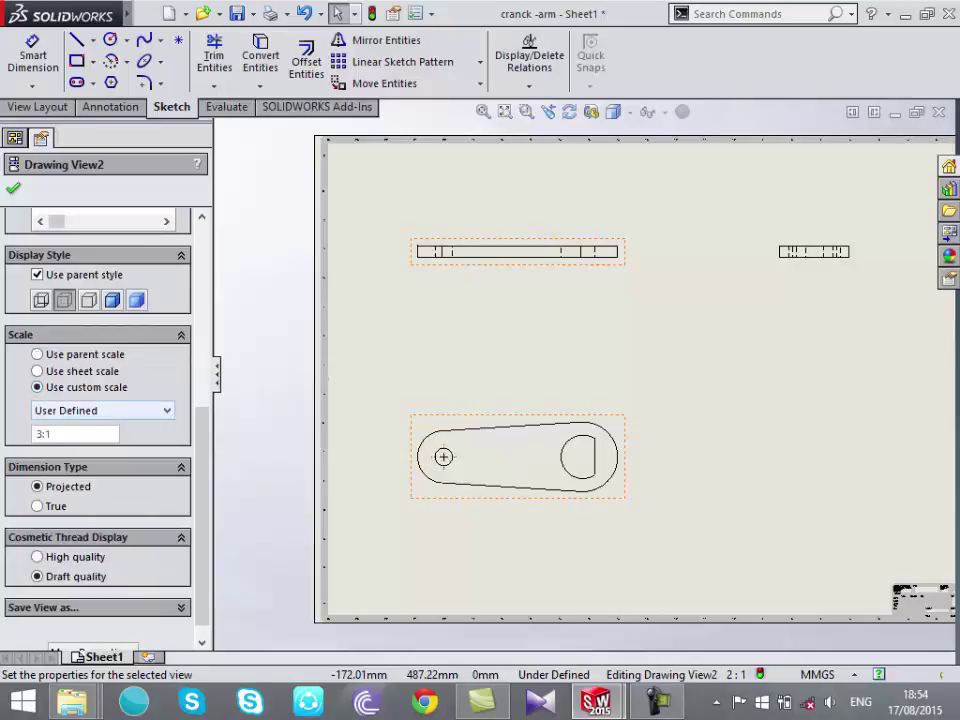
pyautogui.click(100, 410)
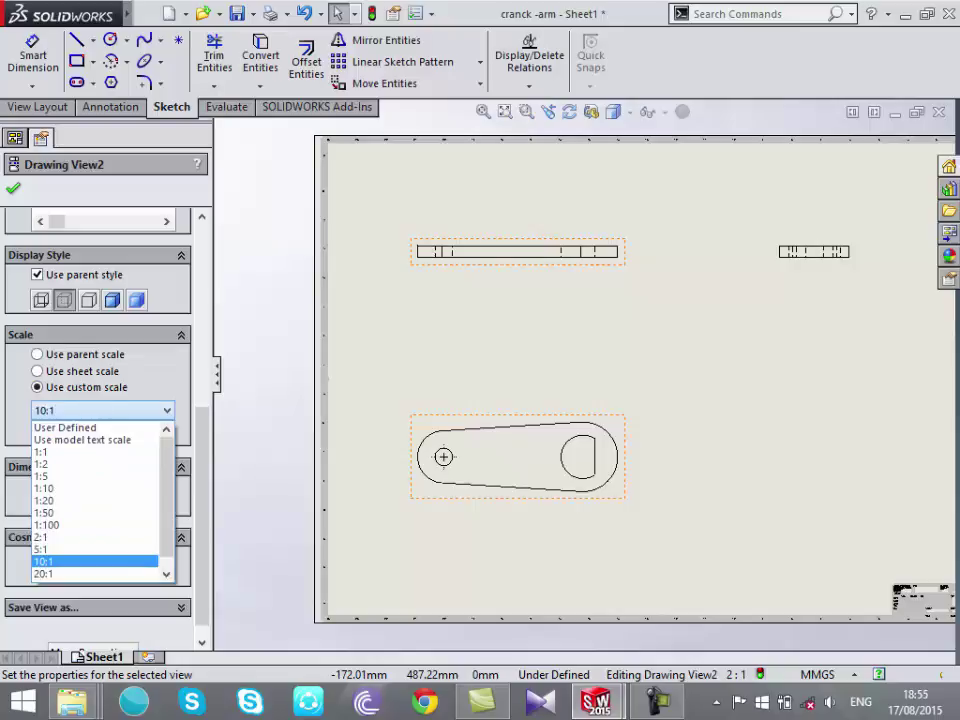
pyautogui.click(45, 561)
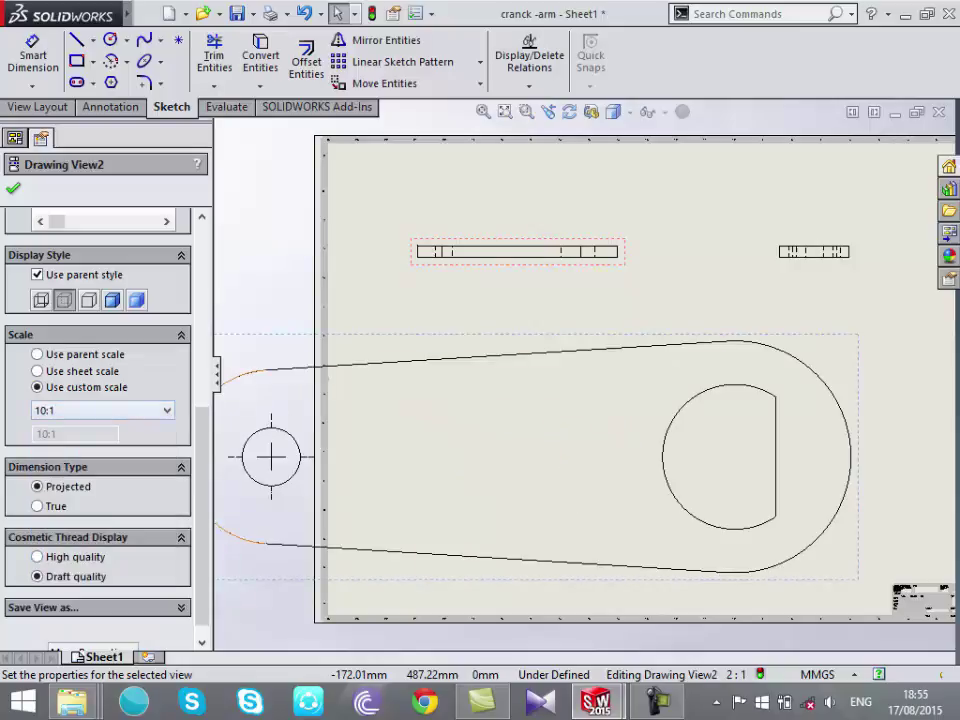
# Replace Drawing View2's scale with a user-defined 3:1 so the arm outline fits
pyautogui.click(100, 410)
pyautogui.scroll(1, 60, 426)
pyautogui.click(60, 426)
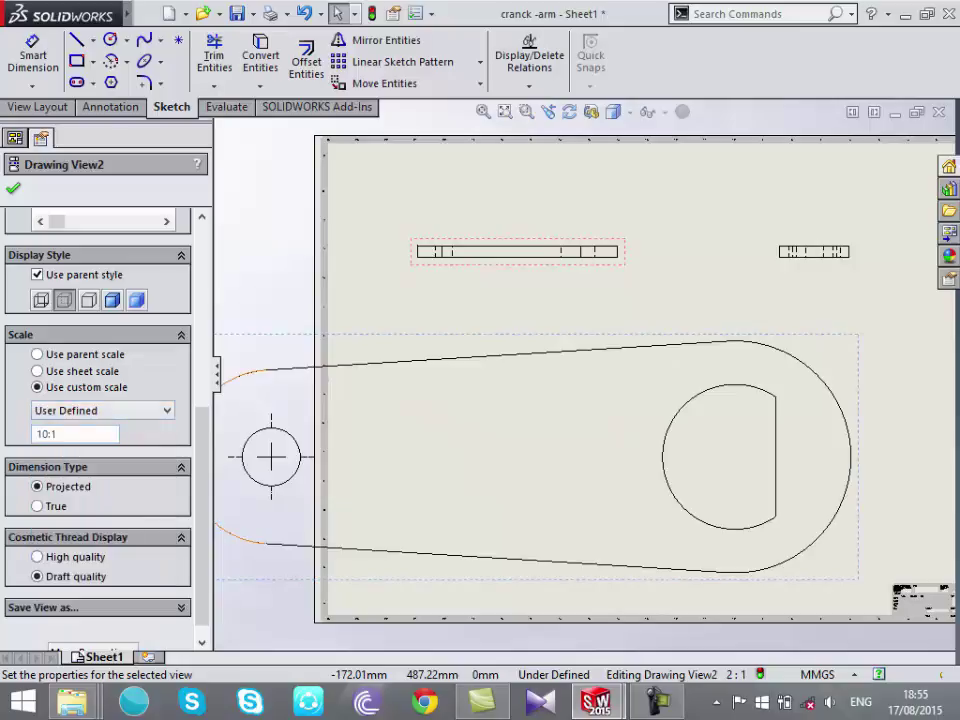
pyautogui.doubleClick(42, 434)
pyautogui.write('1')
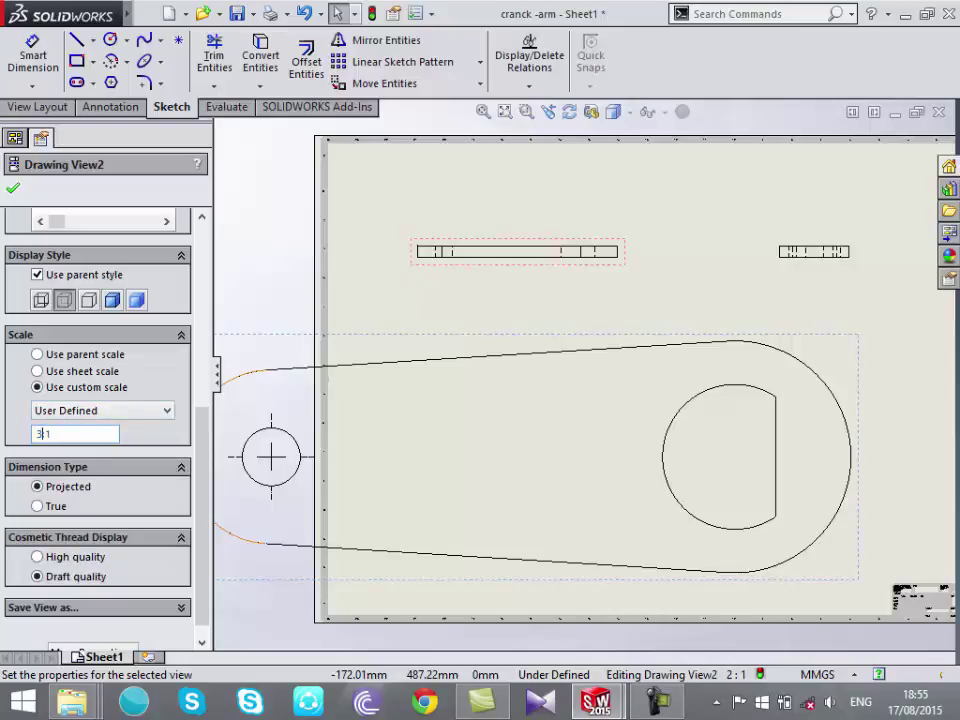
pyautogui.press('Return')
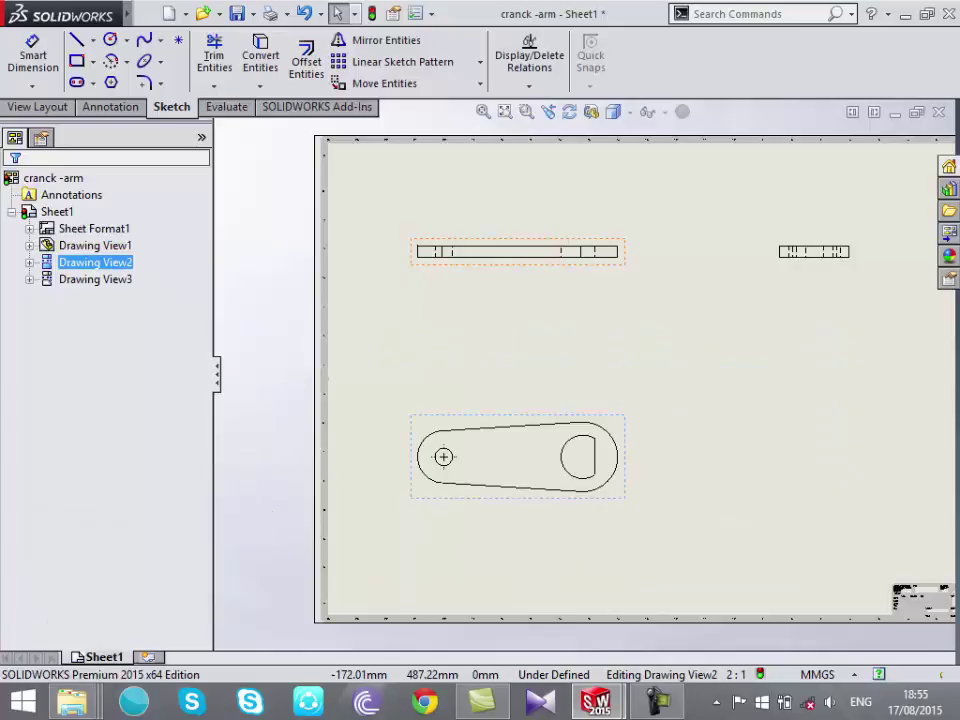
# Select the top crank-arm view and open its User Defined scale list
pyautogui.click(517, 251)
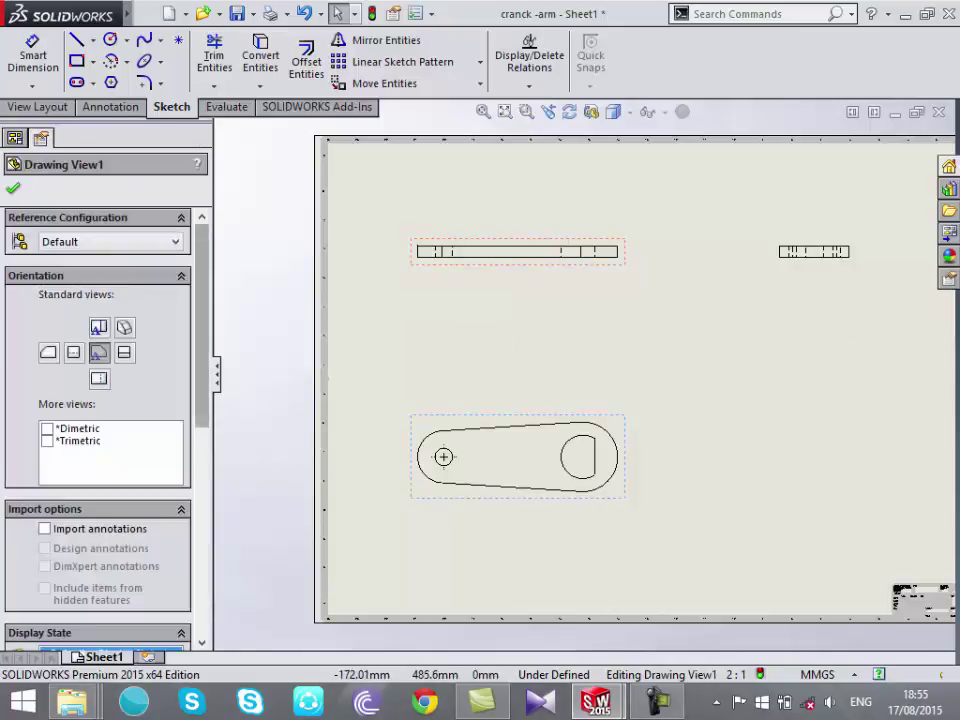
pyautogui.scroll(-5, 100, 400)
pyautogui.scroll(-3, 100, 400)
pyautogui.scroll(-1, 100, 400)
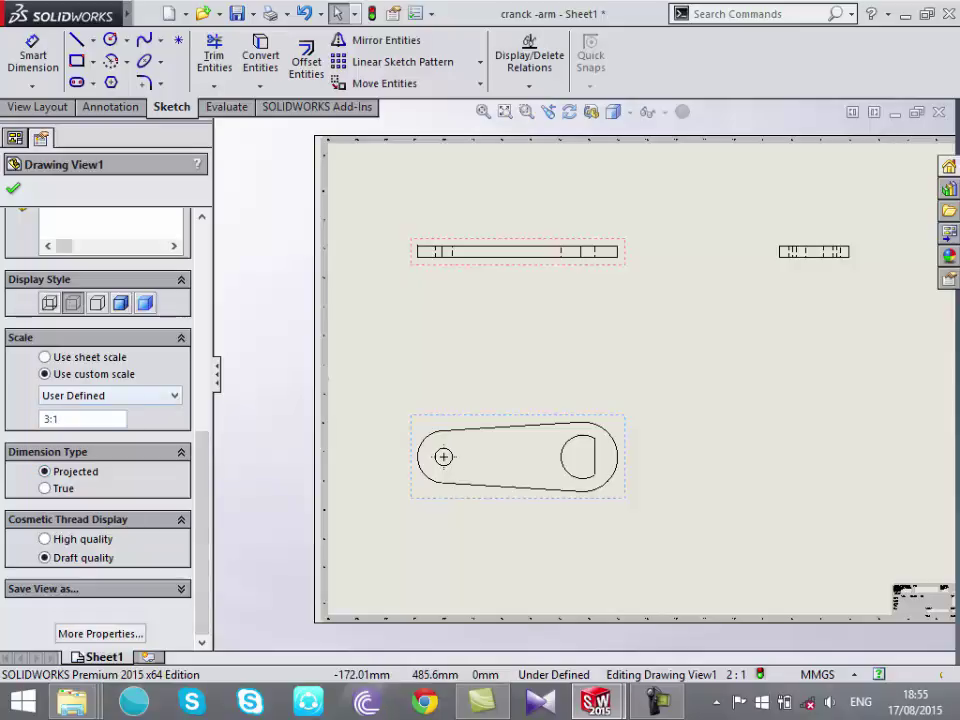
pyautogui.click(110, 395)
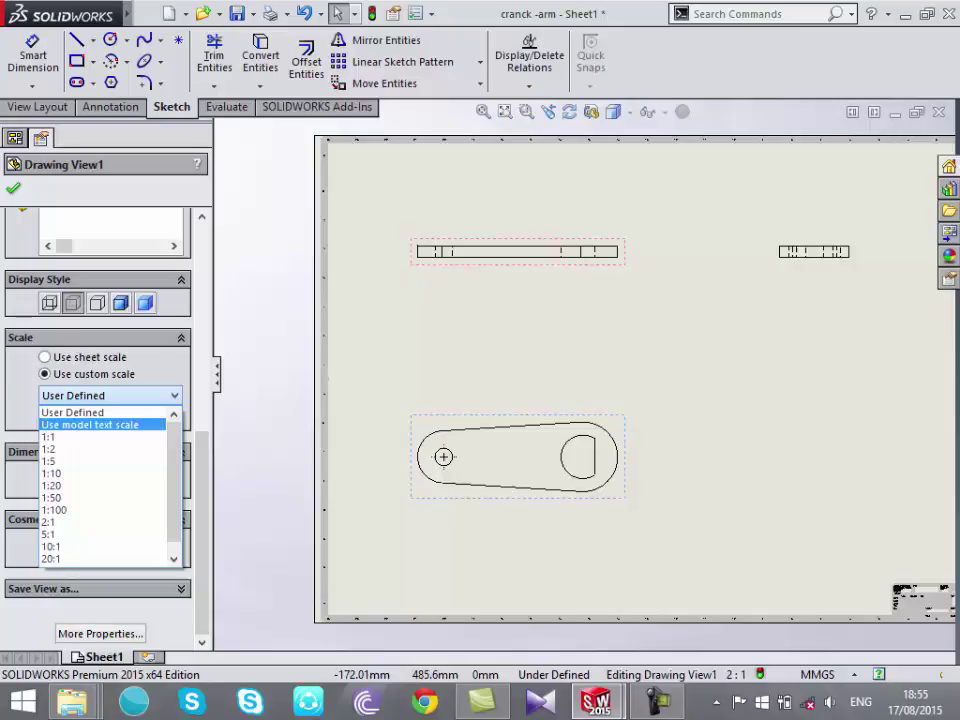
# Keep the top view's user-defined 3:1 scale and open its More Properties window
pyautogui.click(72, 412)
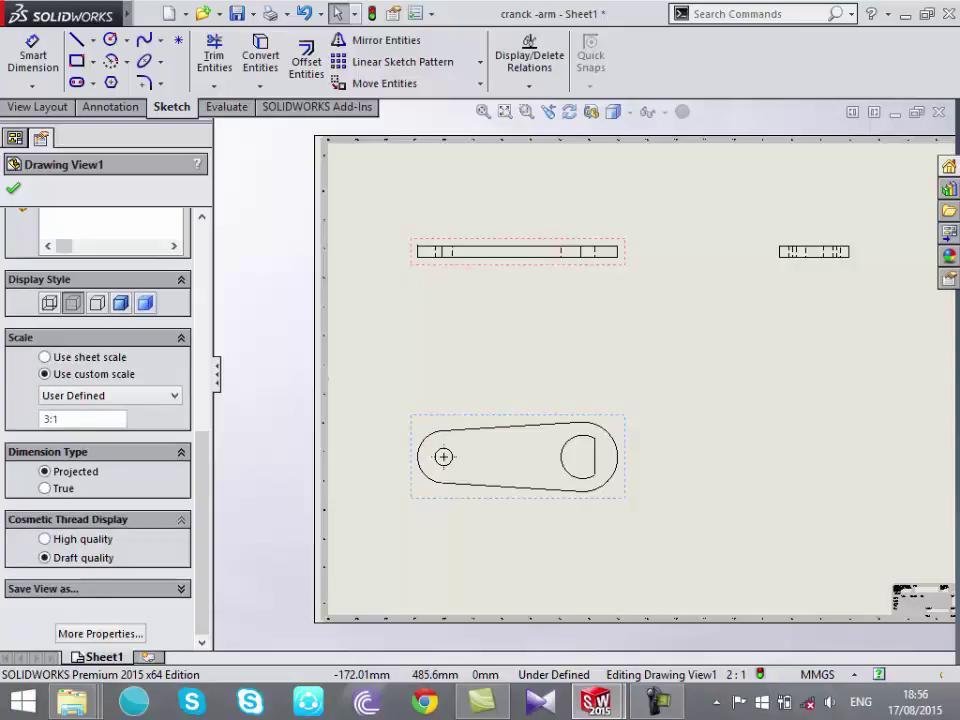
pyautogui.click(181, 519)
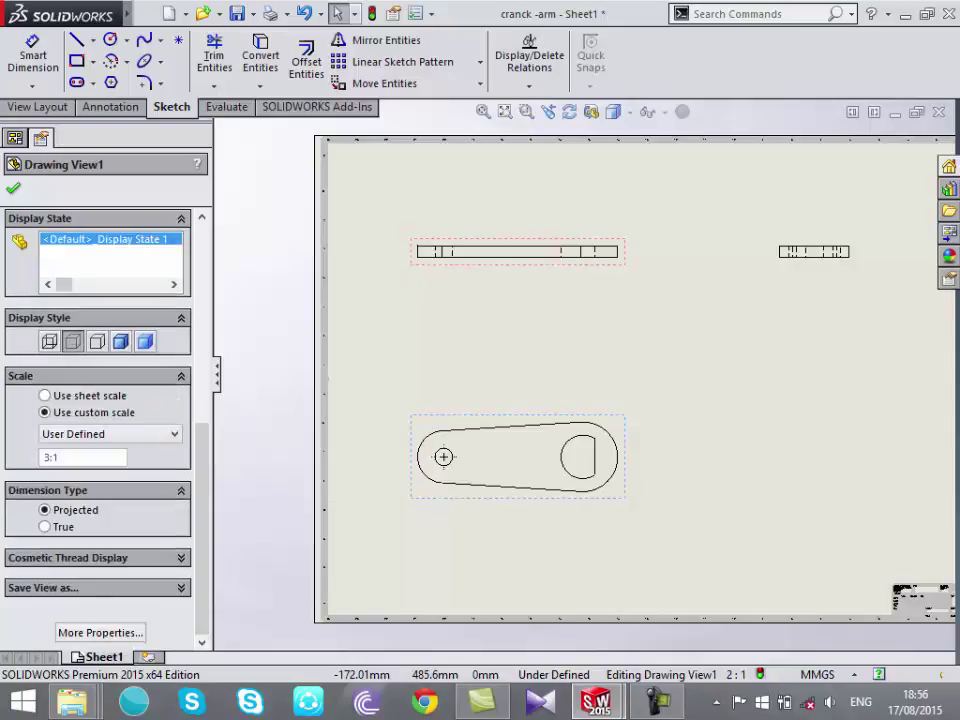
pyautogui.click(181, 588)
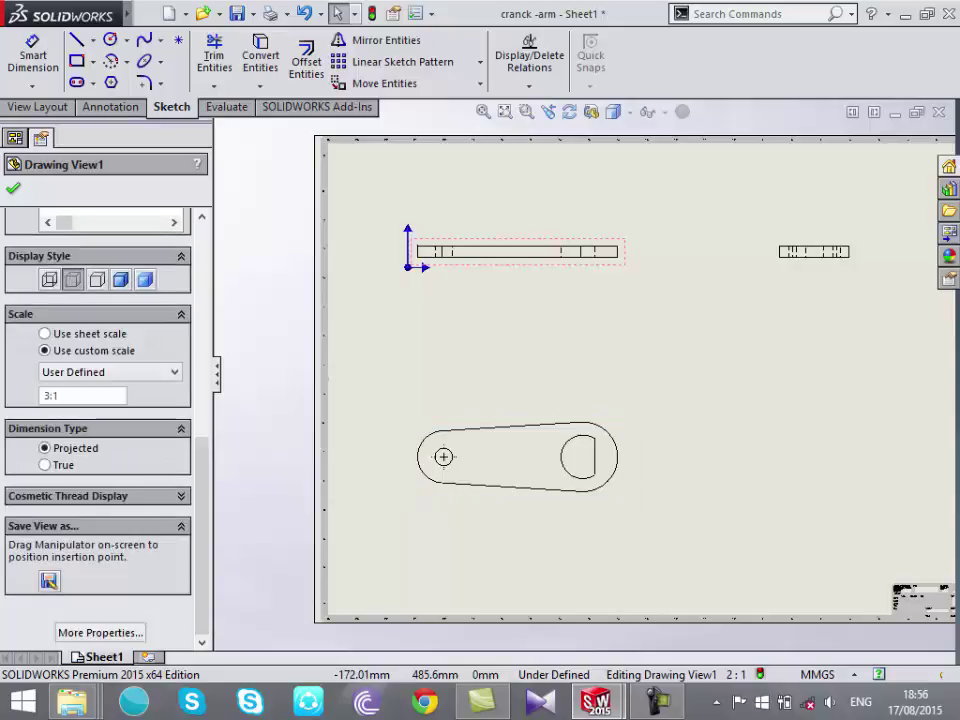
pyautogui.click(181, 526)
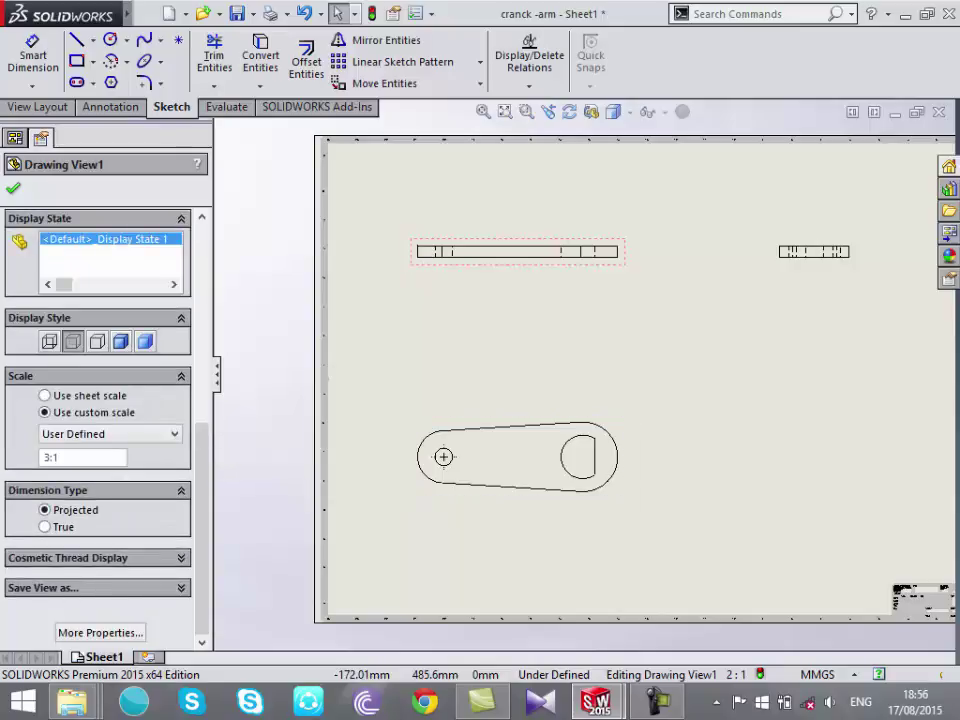
pyautogui.click(100, 632)
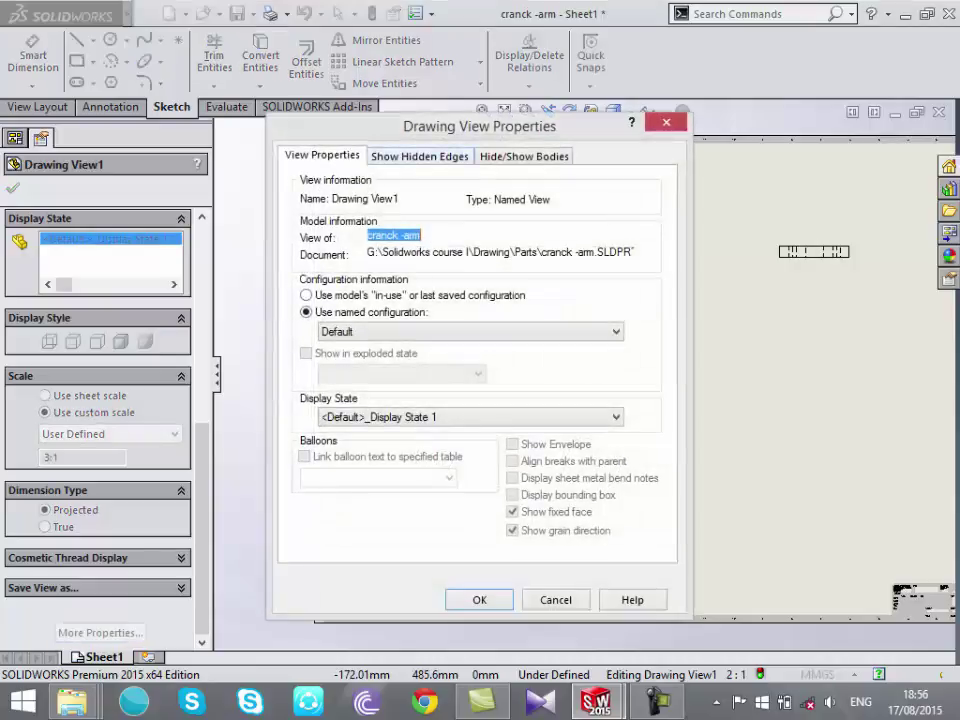
# Review the hidden-edge settings, then close Drawing View Properties and the view's PropertyManager
pyautogui.hotkey('ctrl', 'Tab')
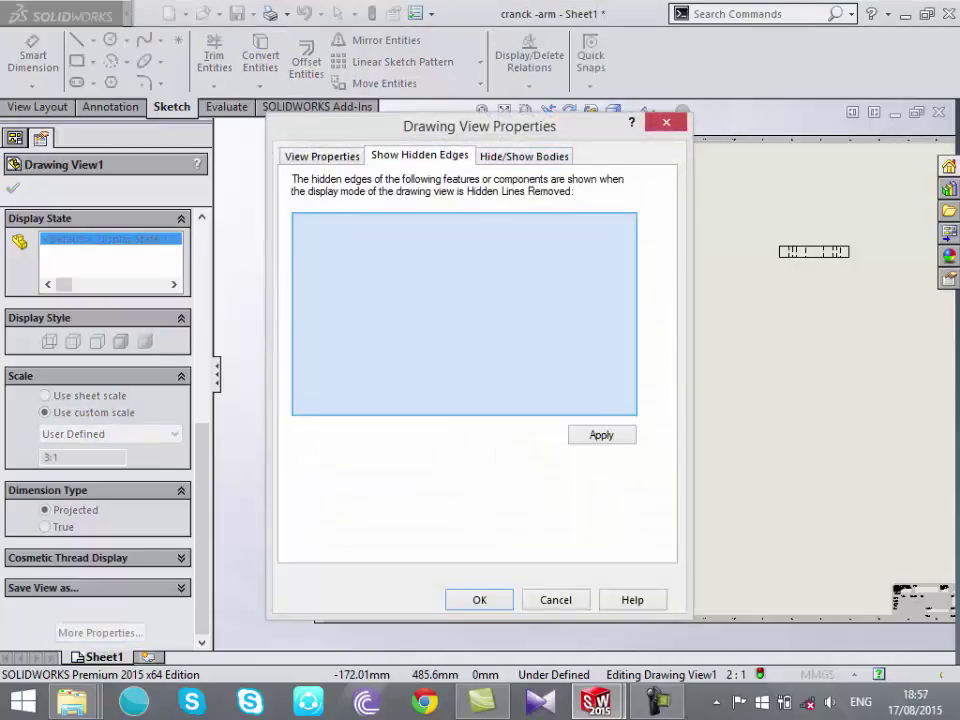
pyautogui.press('Return')
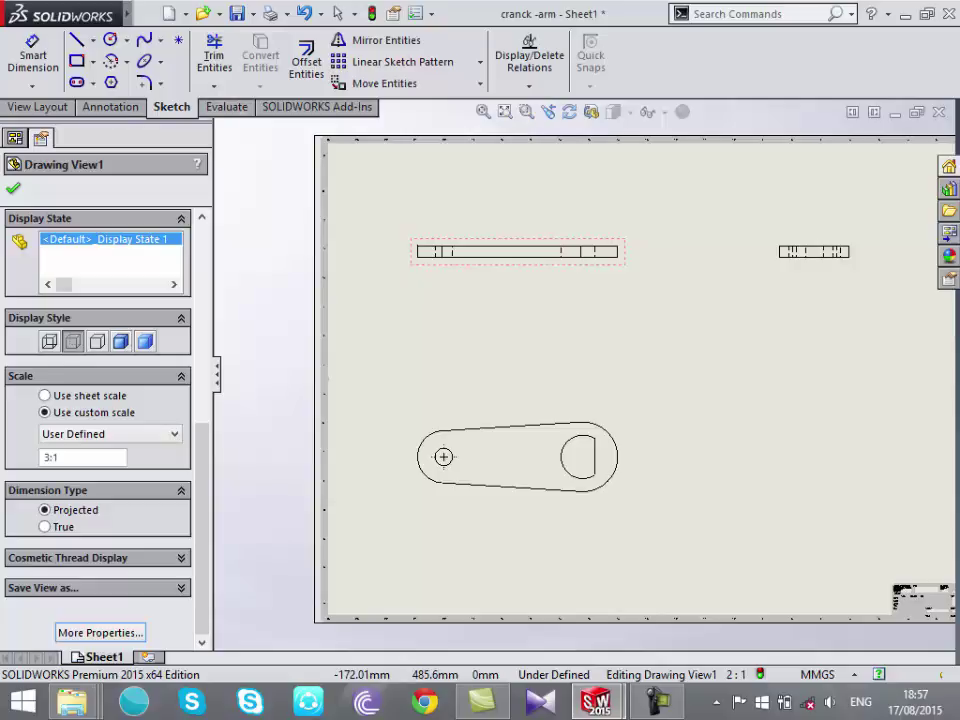
pyautogui.click(14, 137)
pyautogui.press('Escape')
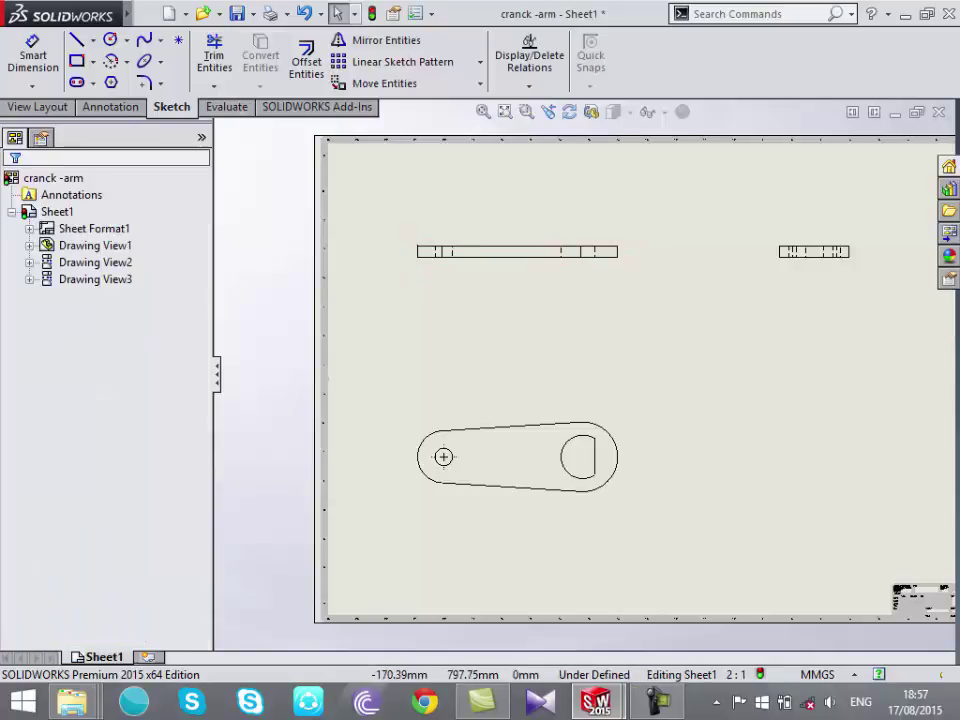
# Delete Drawing View1, Drawing View3 and Drawing View2 from Sheet1, confirming each deletion
pyautogui.click(38, 107)
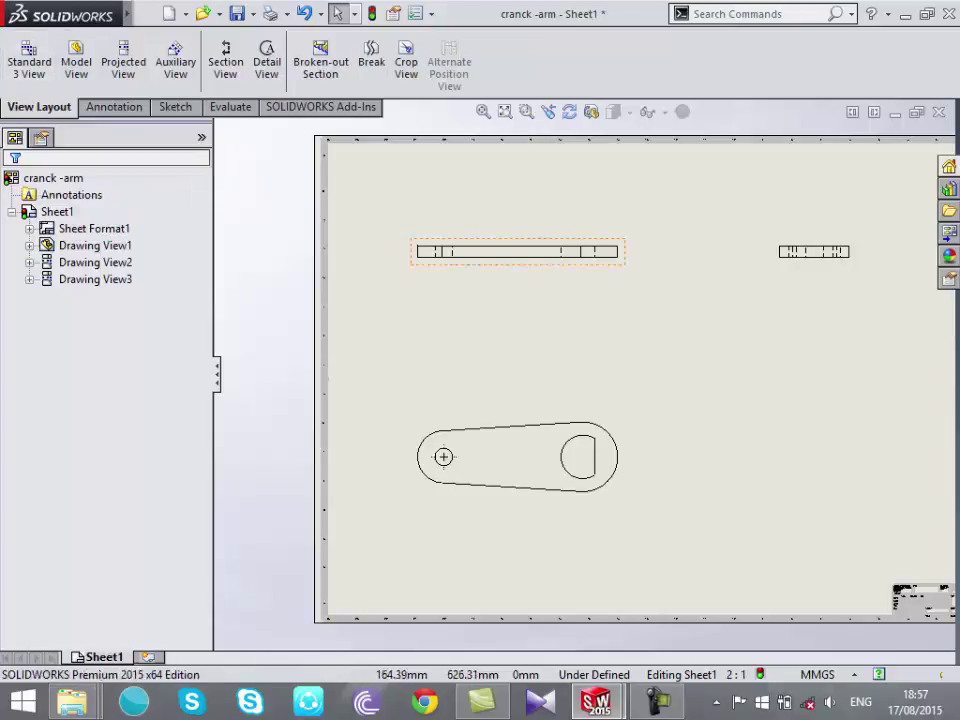
pyautogui.click(517, 251)
pyautogui.press('Delete')
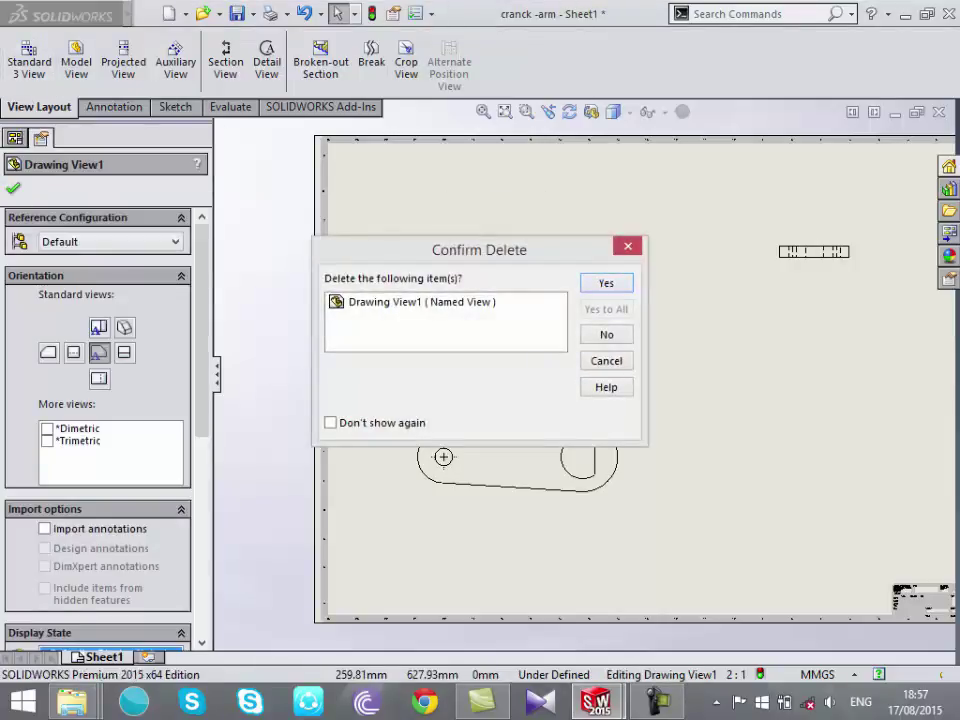
pyautogui.press('Return')
pyautogui.click(814, 251)
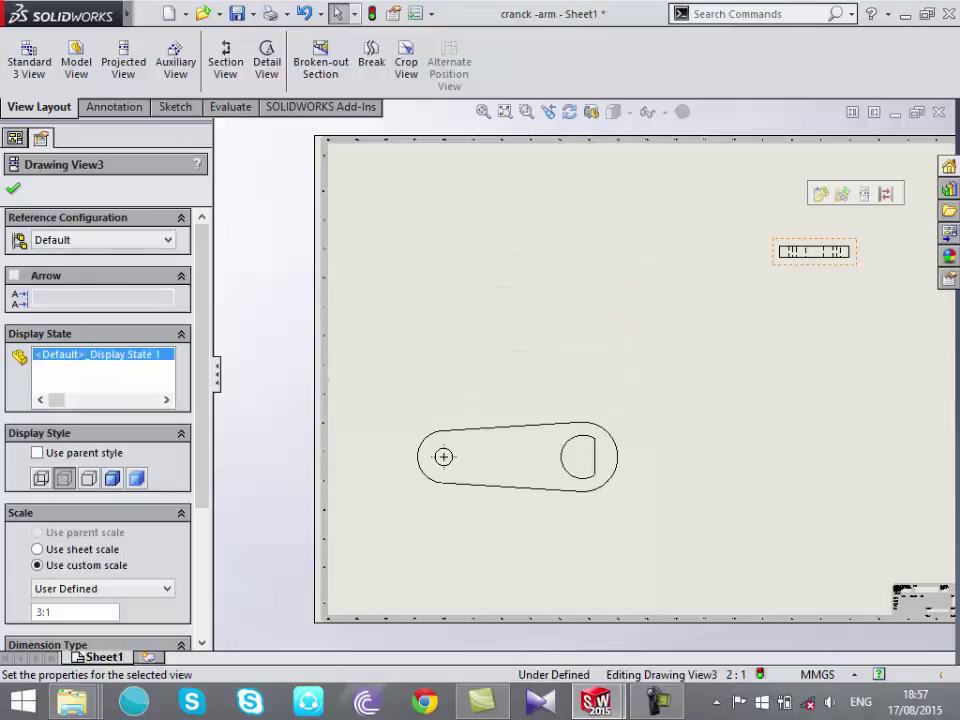
pyautogui.press('Delete')
pyautogui.press('Return')
pyautogui.click(517, 456)
pyautogui.press('Delete')
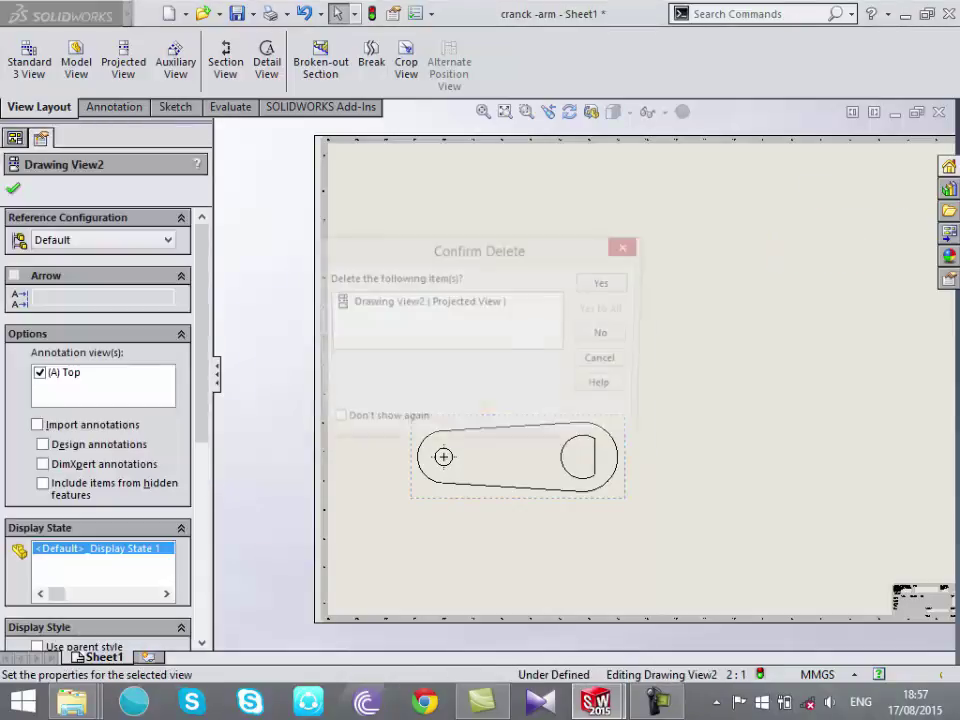
pyautogui.press('Return')
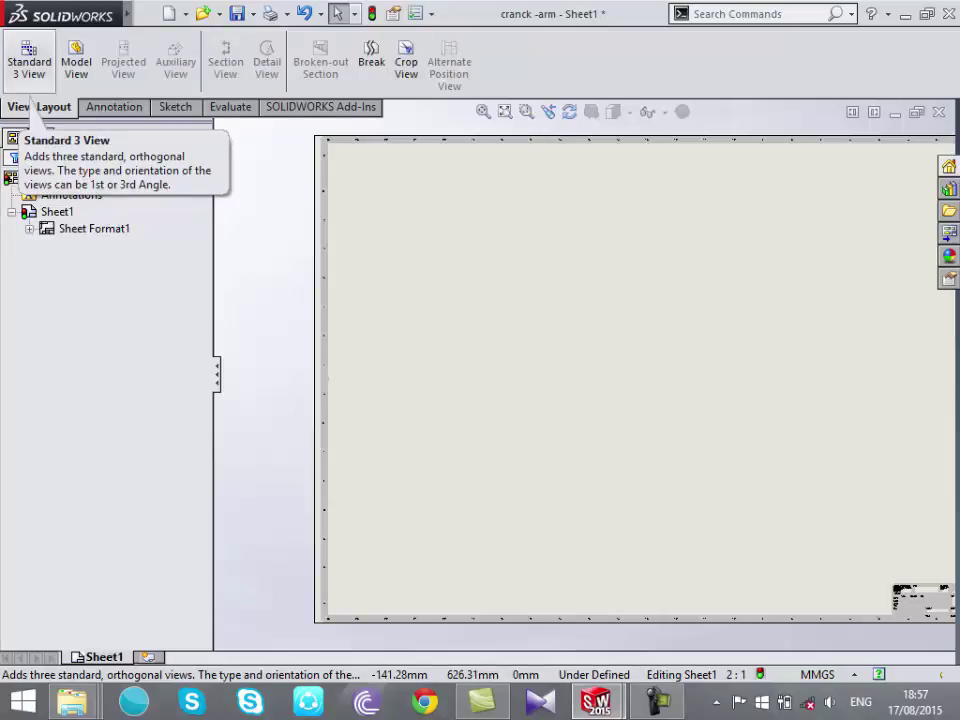
# Insert a Standard 3 View of the cranck -arm part as Drawing Views 5–7
pyautogui.click(30, 90)
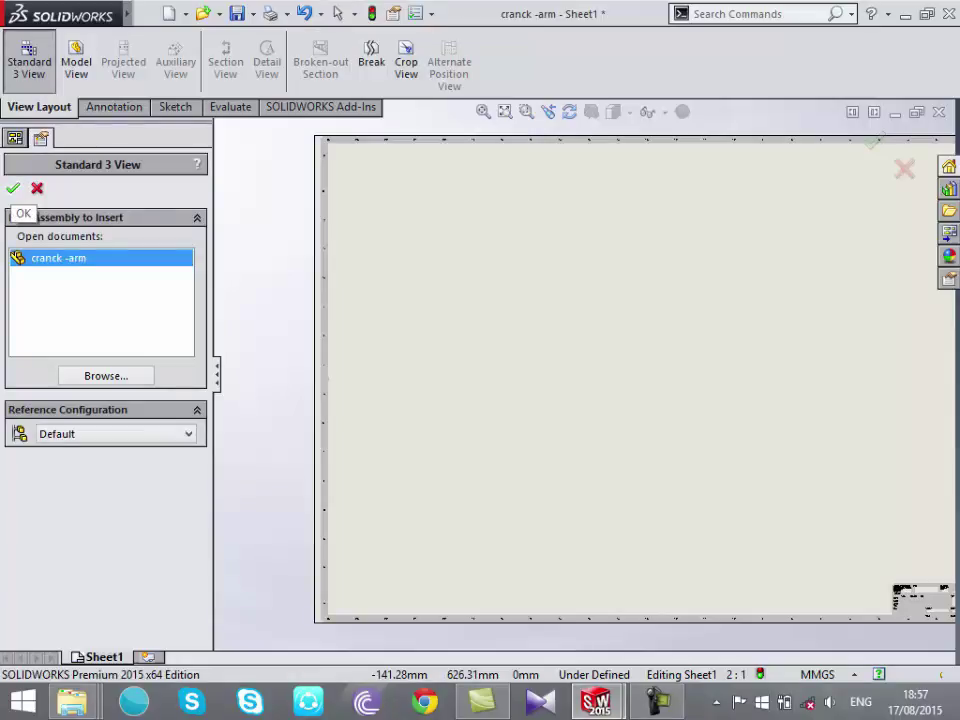
pyautogui.click(13, 188)
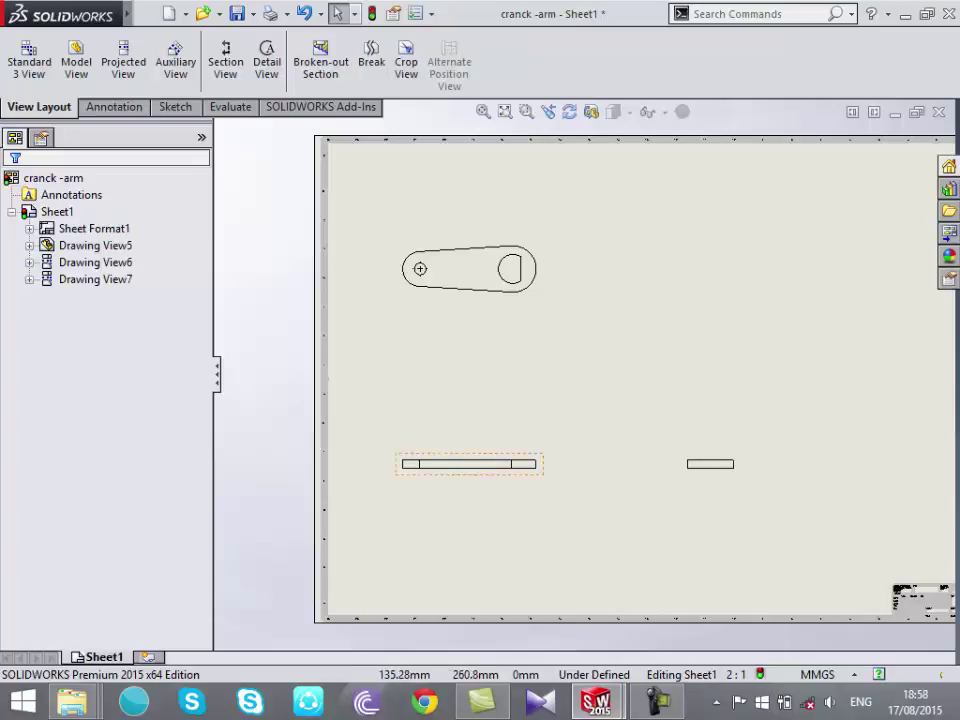
# Set the crank arm's front view to a 5:1 scale
pyautogui.click(469, 464)
pyautogui.scroll(-5, 100, 400)
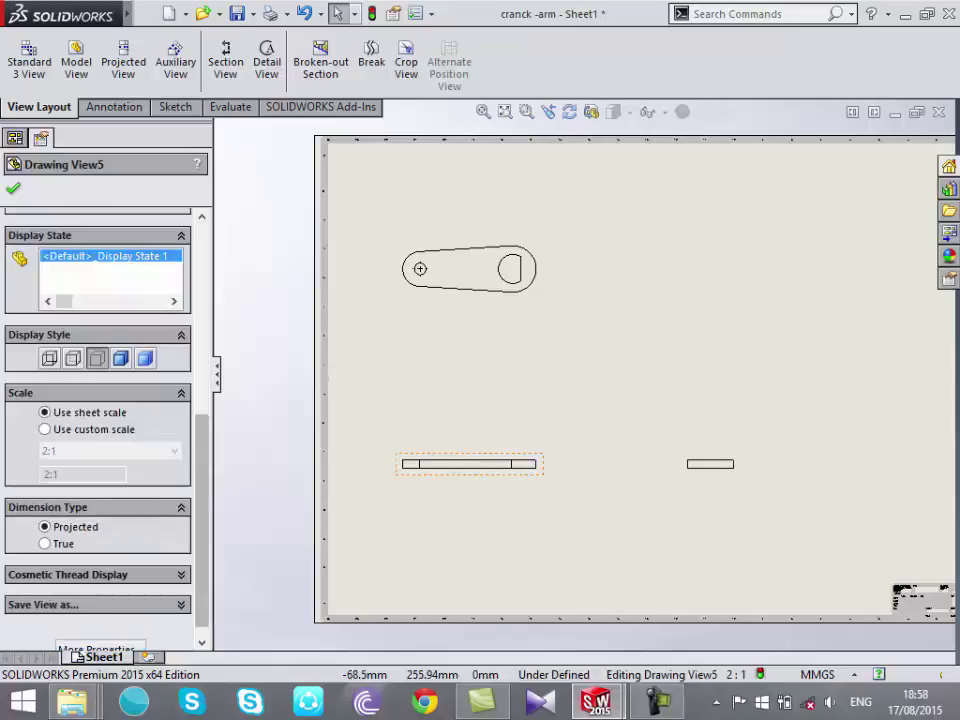
pyautogui.click(110, 451)
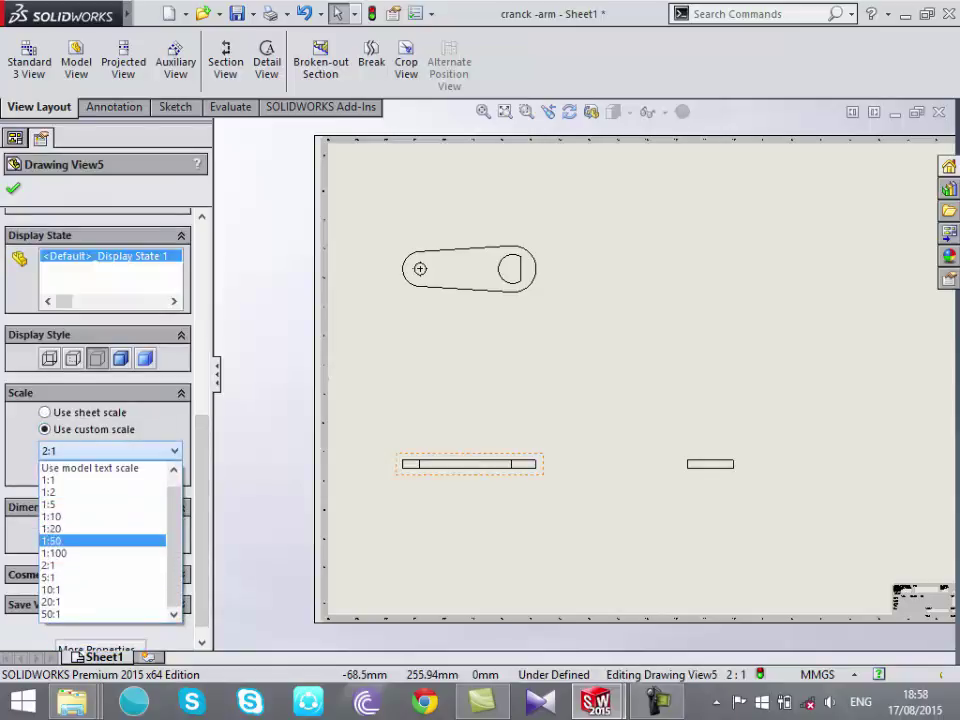
pyautogui.click(100, 574)
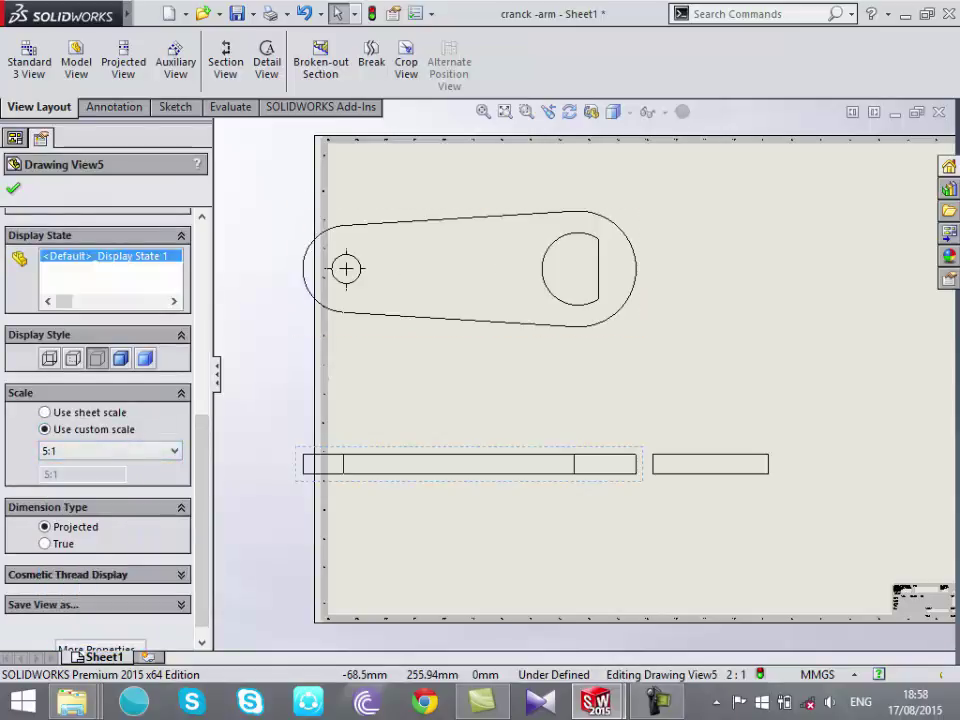
pyautogui.click(14, 137)
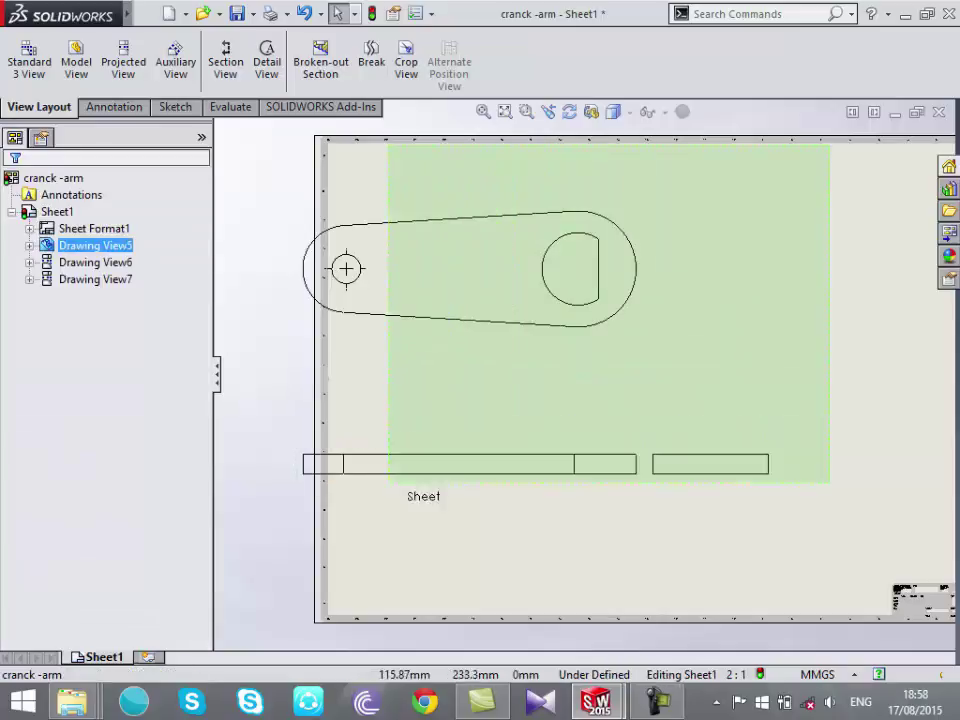
# Slide the side view right and the front view down-right inside the sheet border
pyautogui.click(368, 528)
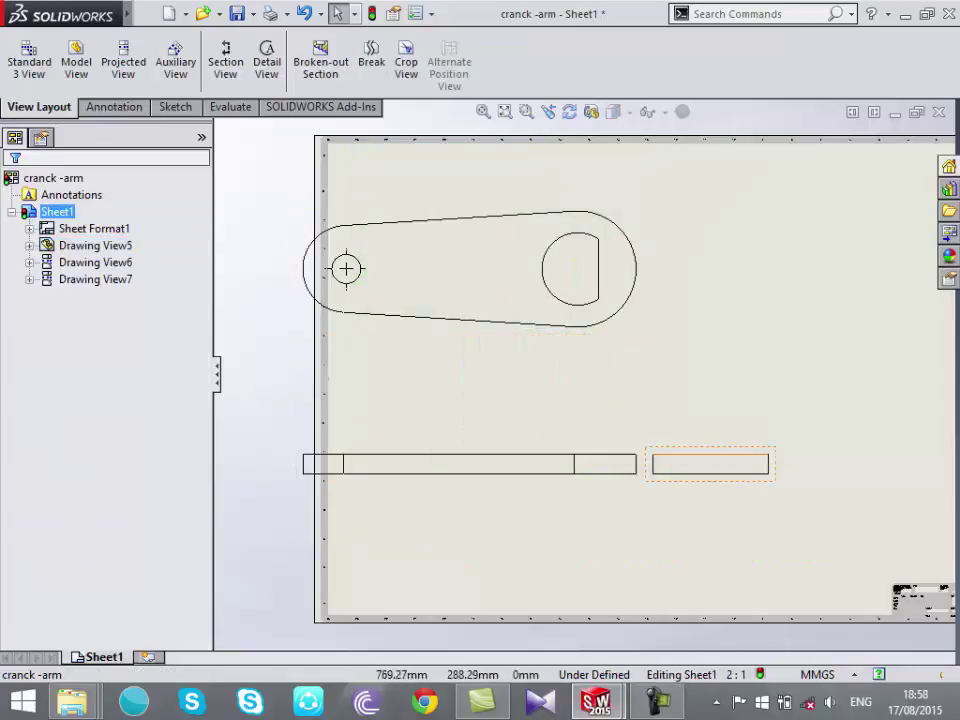
pyautogui.scroll(4, 759, 455)
pyautogui.scroll(-3, 740, 445)
pyautogui.moveTo(576, 388); pyautogui.dragTo(694, 388)
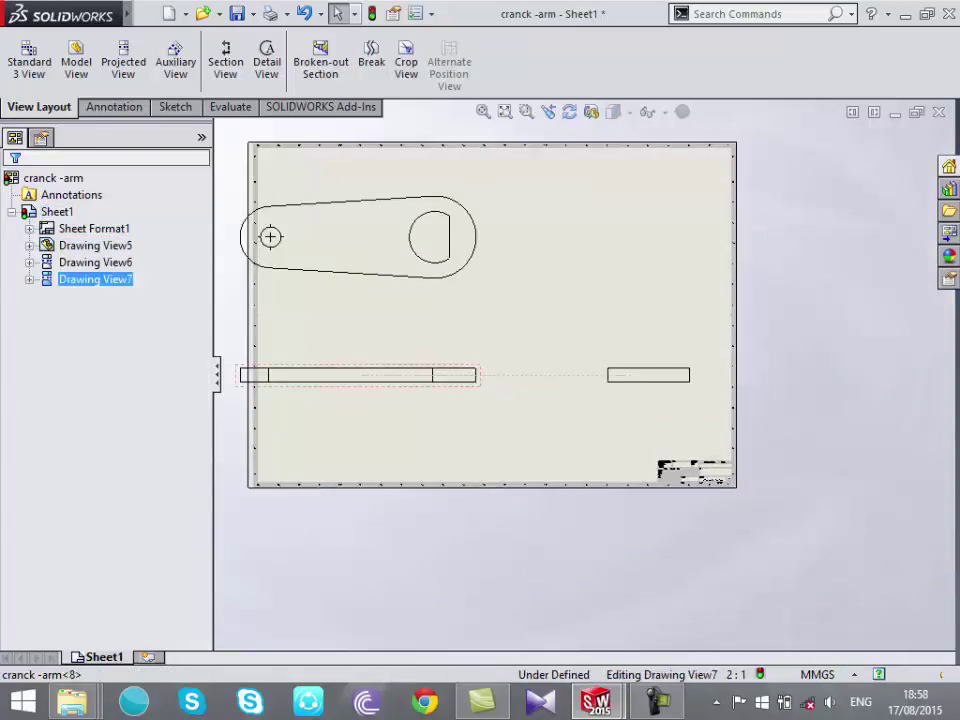
pyautogui.moveTo(357, 375)
pyautogui.mouseDown()
pyautogui.moveTo(404, 420)
pyautogui.moveTo(394, 414)
pyautogui.mouseUp()
pyautogui.click(300, 505)
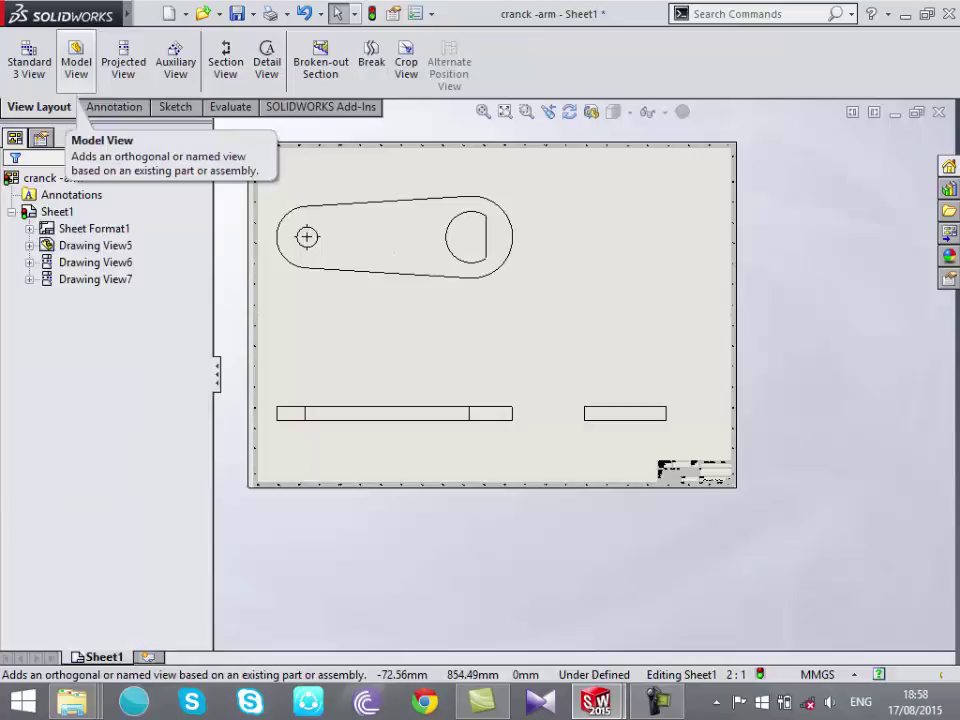
# Place a model view of another part file on the sheet without projected views
pyautogui.click(76, 62)
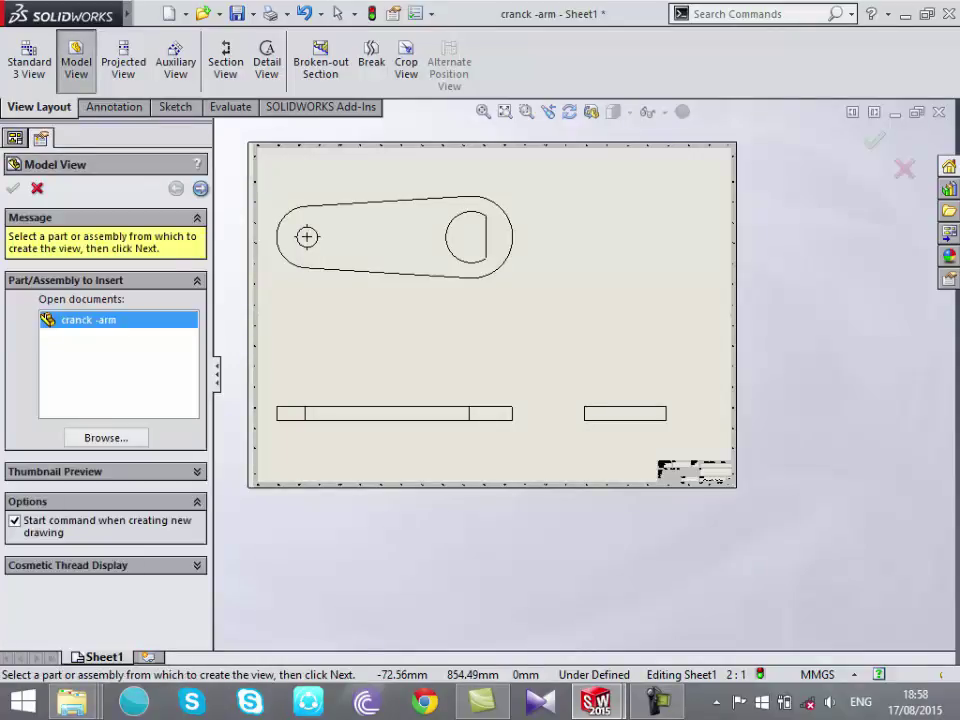
pyautogui.click(106, 437)
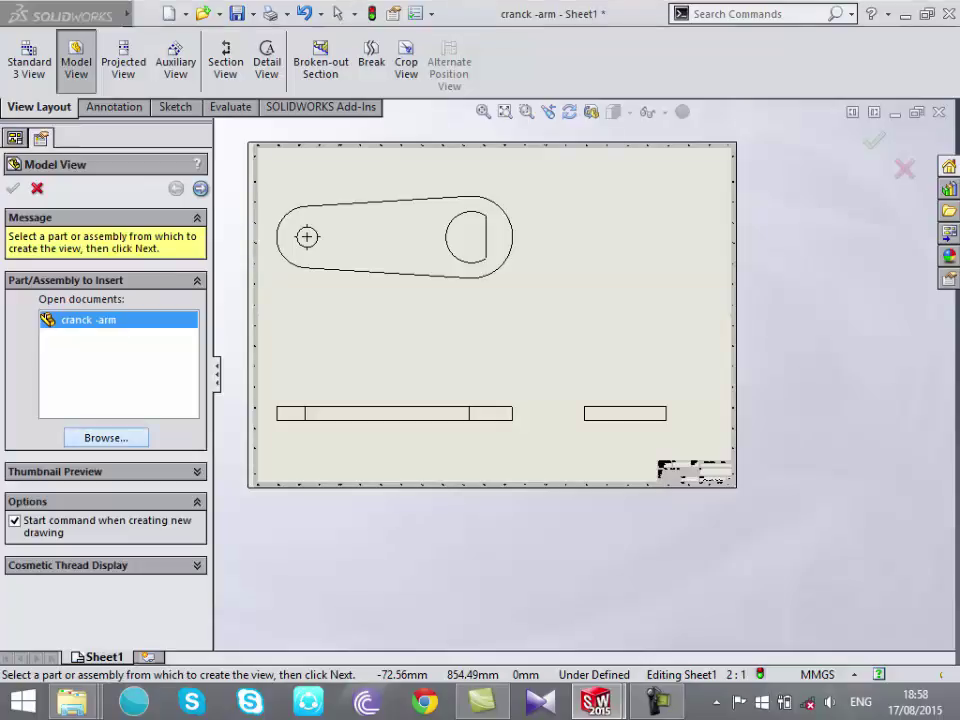
pyautogui.doubleClick(204, 169)
pyautogui.scroll(3, 579, 371)
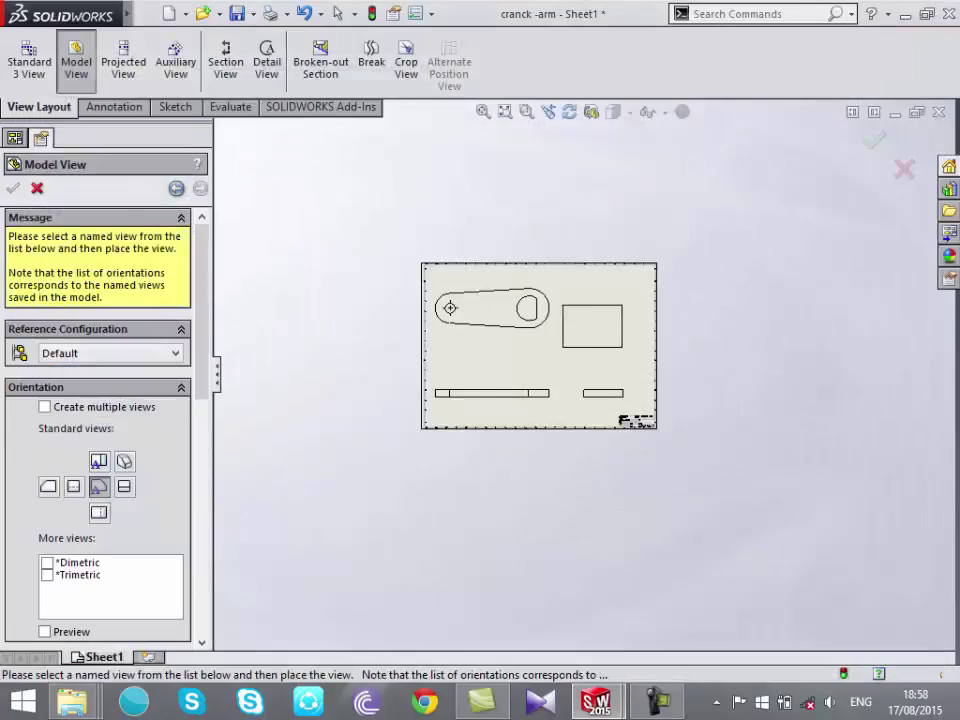
pyautogui.scroll(2, 582, 370)
pyautogui.click(597, 211)
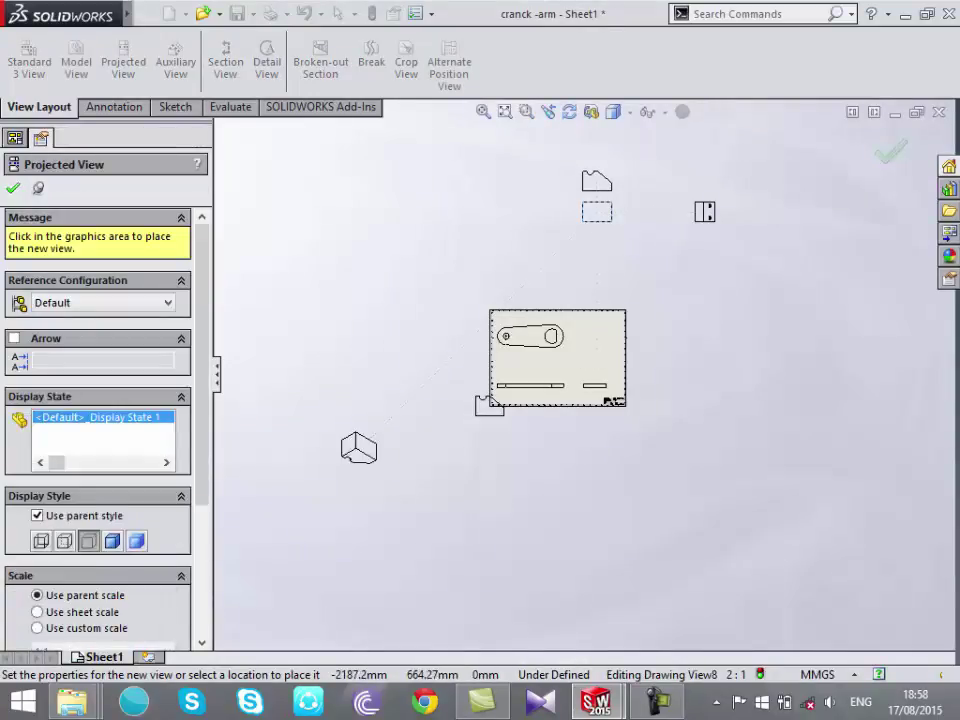
pyautogui.press('Escape')
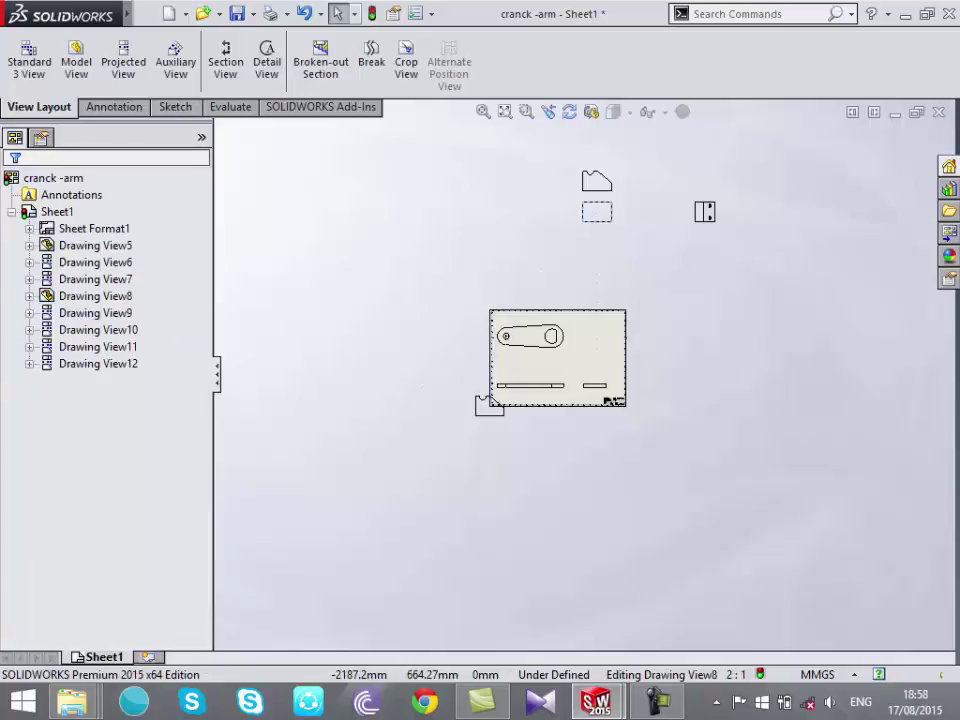
# Delete the stray views sitting above the sheet
pyautogui.click(114, 106)
pyautogui.click(39, 106)
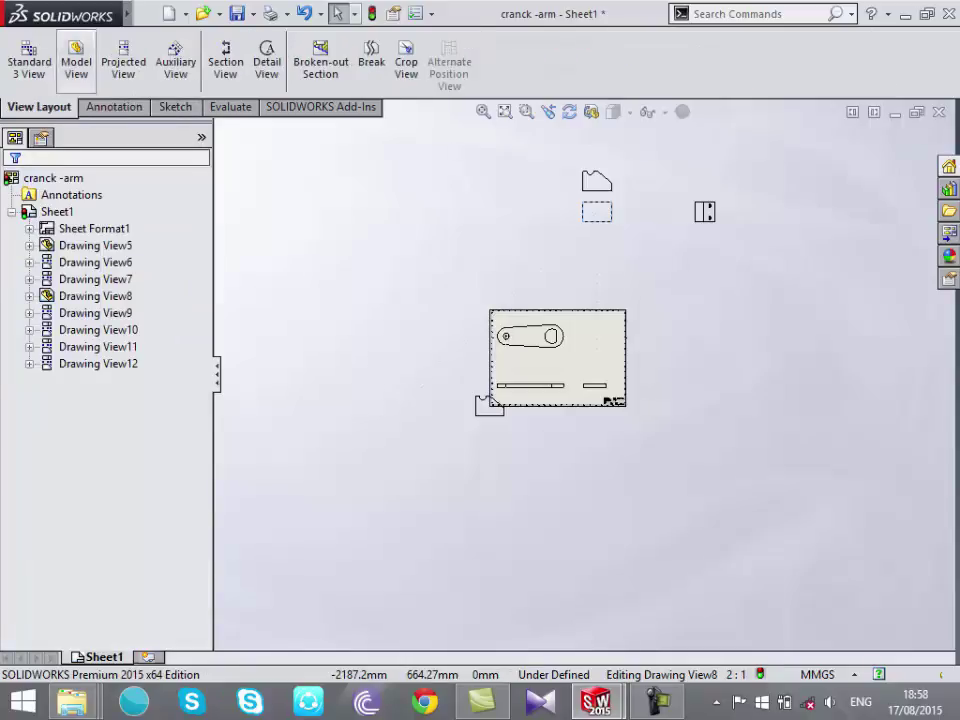
pyautogui.click(630, 225)
pyautogui.press('Delete')
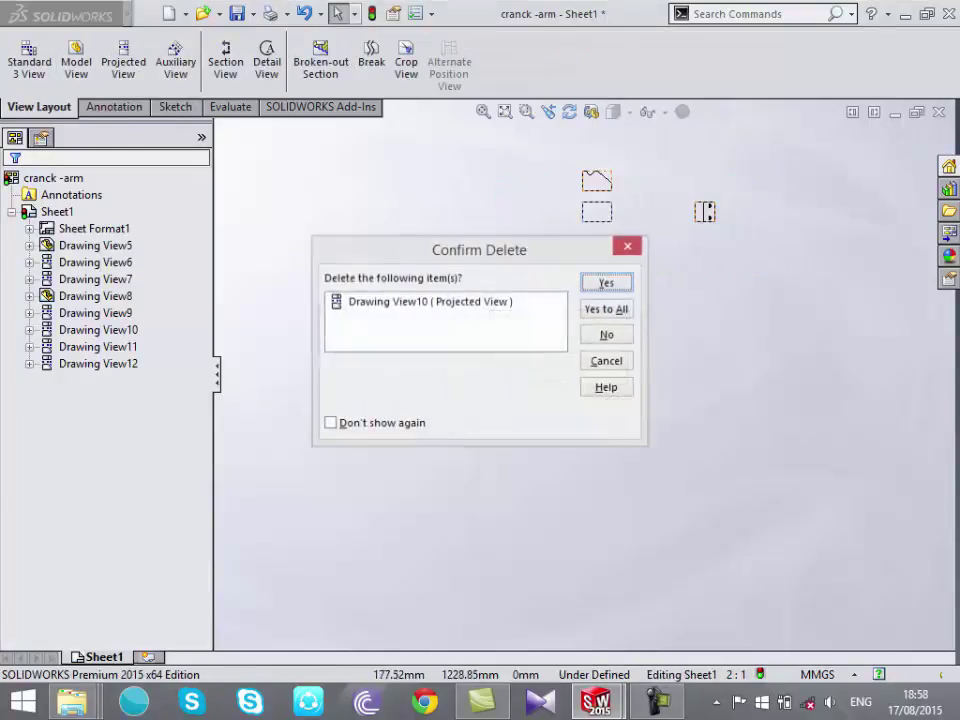
pyautogui.click(606, 306)
# Delete the small notched view below the sheet and the leftover Drawing View12
pyautogui.scroll(-2, 489, 402)
pyautogui.click(489, 398)
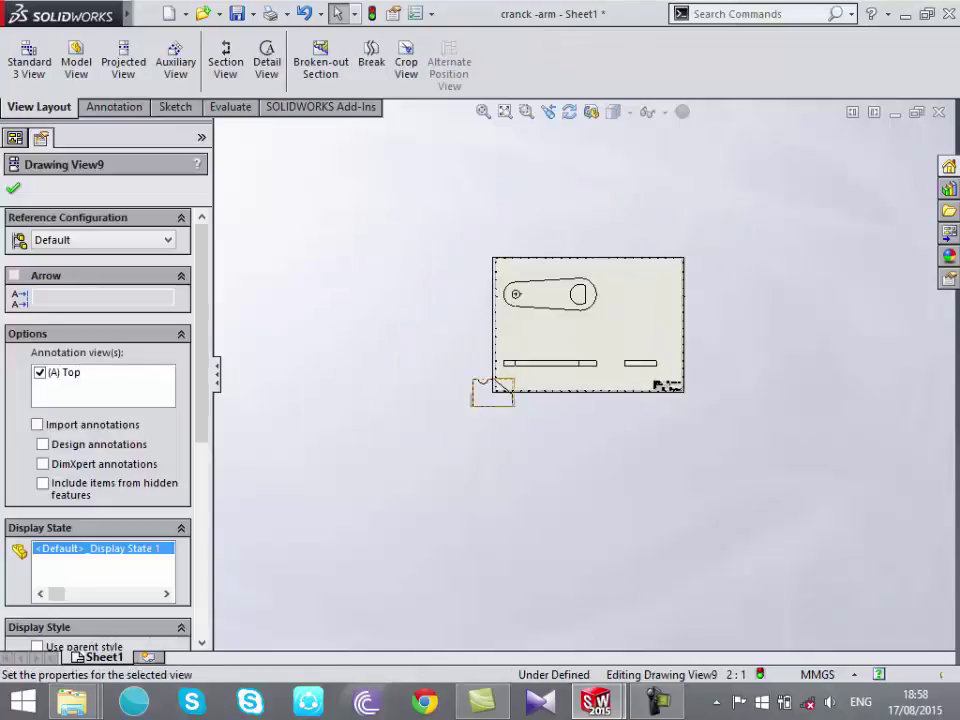
pyautogui.press('Delete')
pyautogui.press('Return')
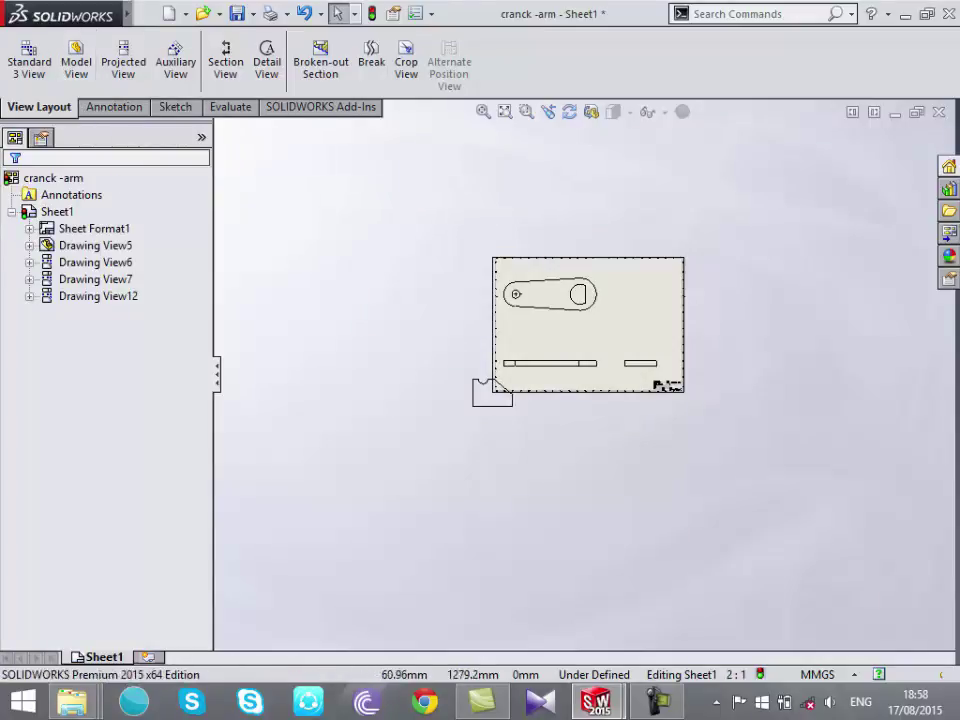
pyautogui.scroll(-1, 458, 232)
pyautogui.scroll(-1, 458, 232)
pyautogui.click(540, 615)
pyautogui.press('Delete')
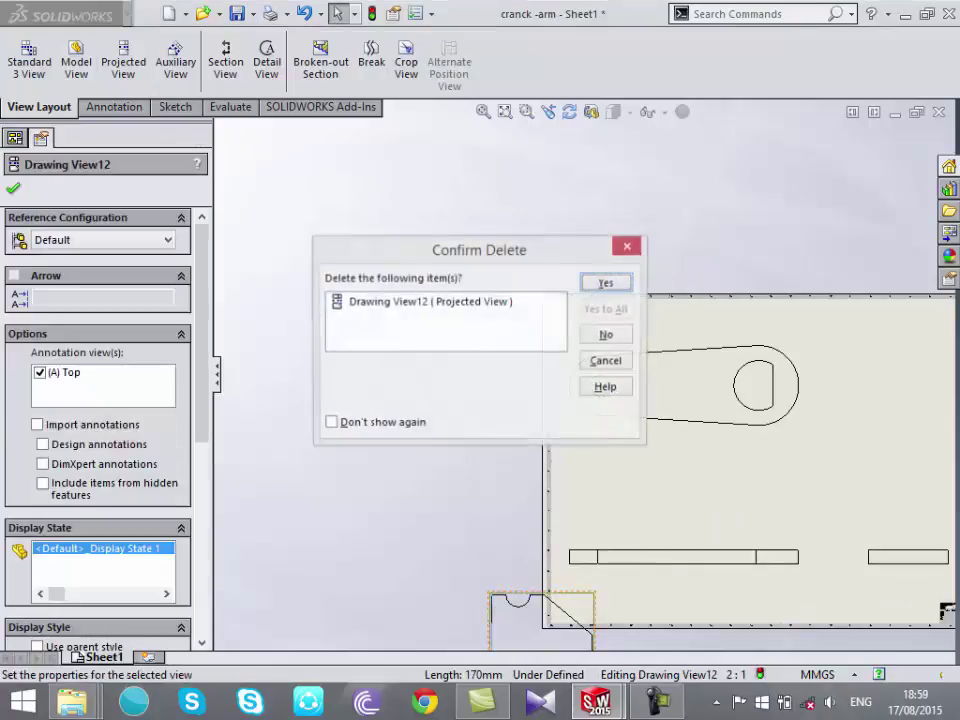
pyautogui.press('Return')
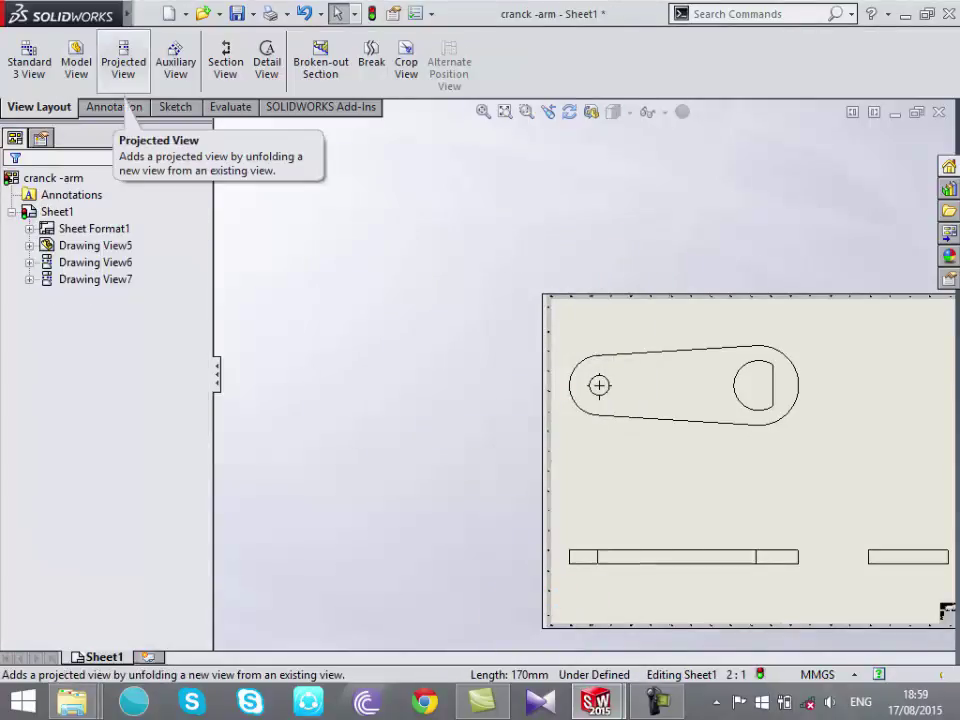
# Start a projected view, then cancel the unwanted projection below the sheet
pyautogui.click(123, 62)
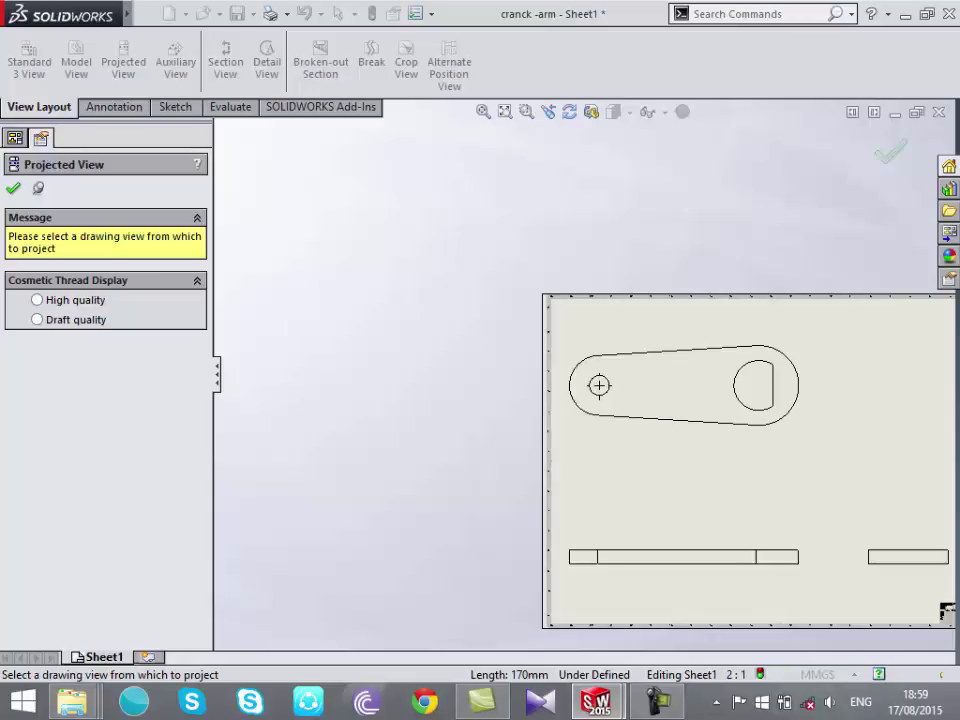
pyautogui.scroll(4, 595, 385)
pyautogui.scroll(-4, 735, 455)
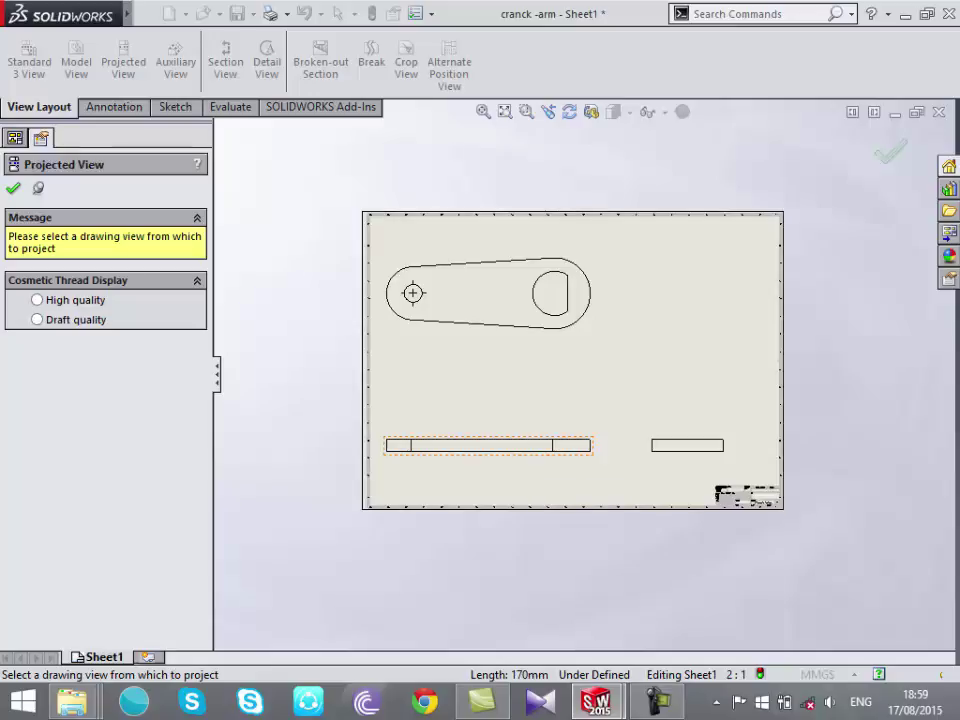
pyautogui.scroll(-5, 547, 472)
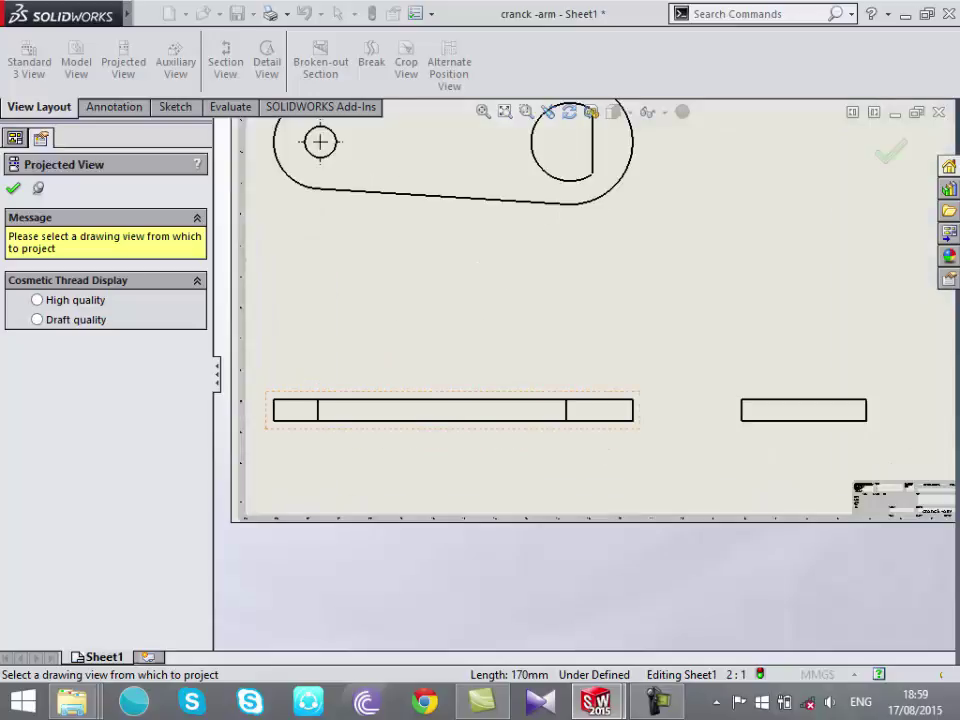
pyautogui.click(630, 405)
pyautogui.scroll(2, 583, 375)
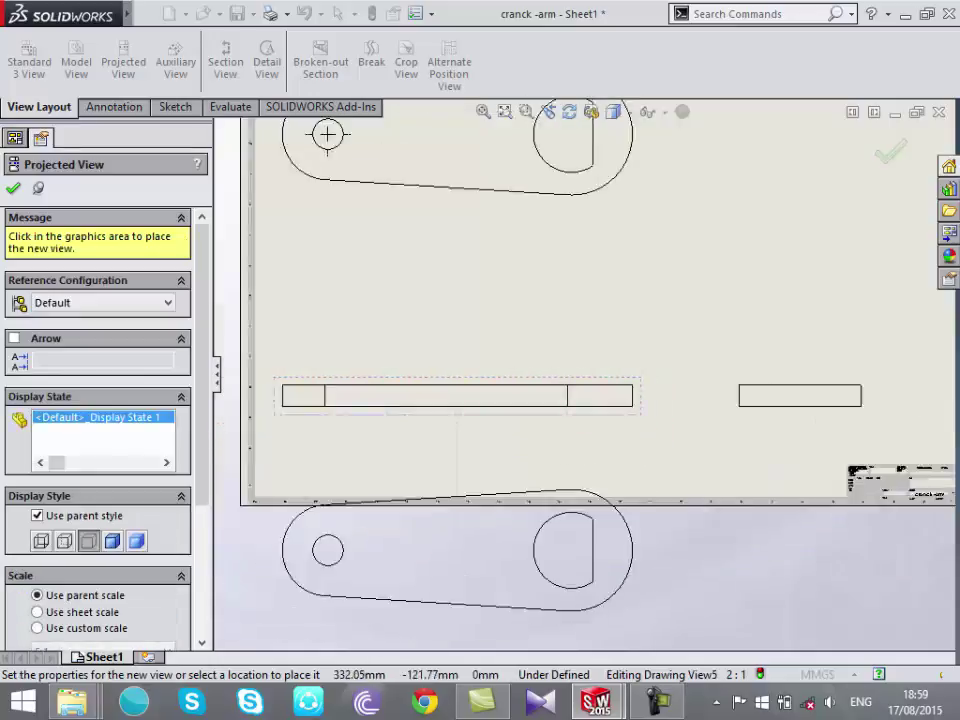
pyautogui.scroll(2, 583, 375)
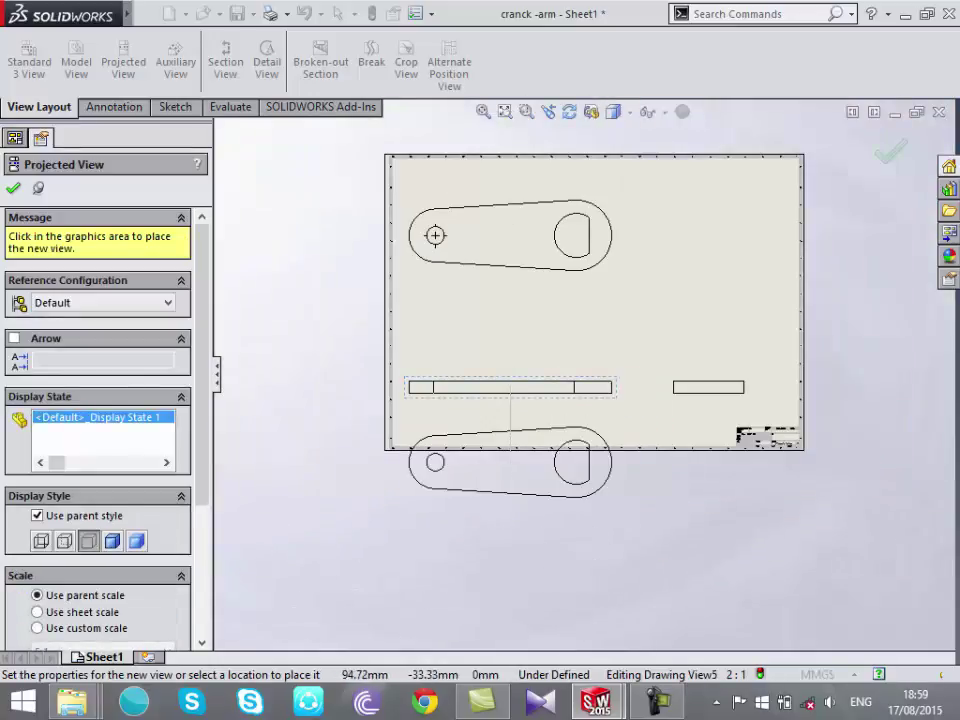
pyautogui.press('Escape')
# Project a shaded isometric view from the front view and move it beside the front view
pyautogui.click(123, 60)
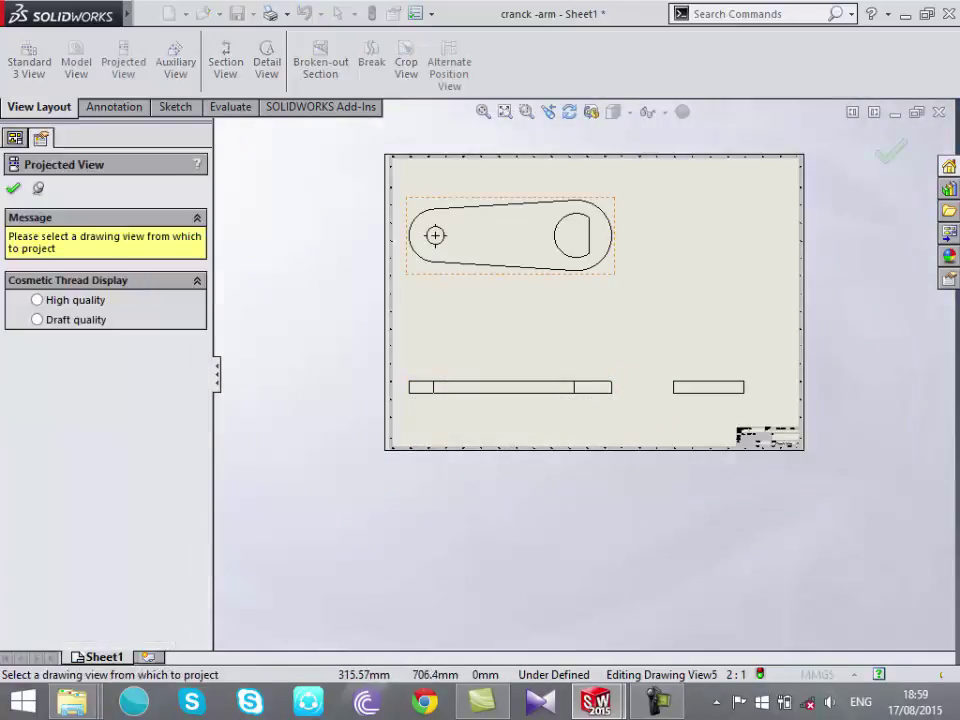
pyautogui.click(520, 240)
pyautogui.scroll(2, 584, 374)
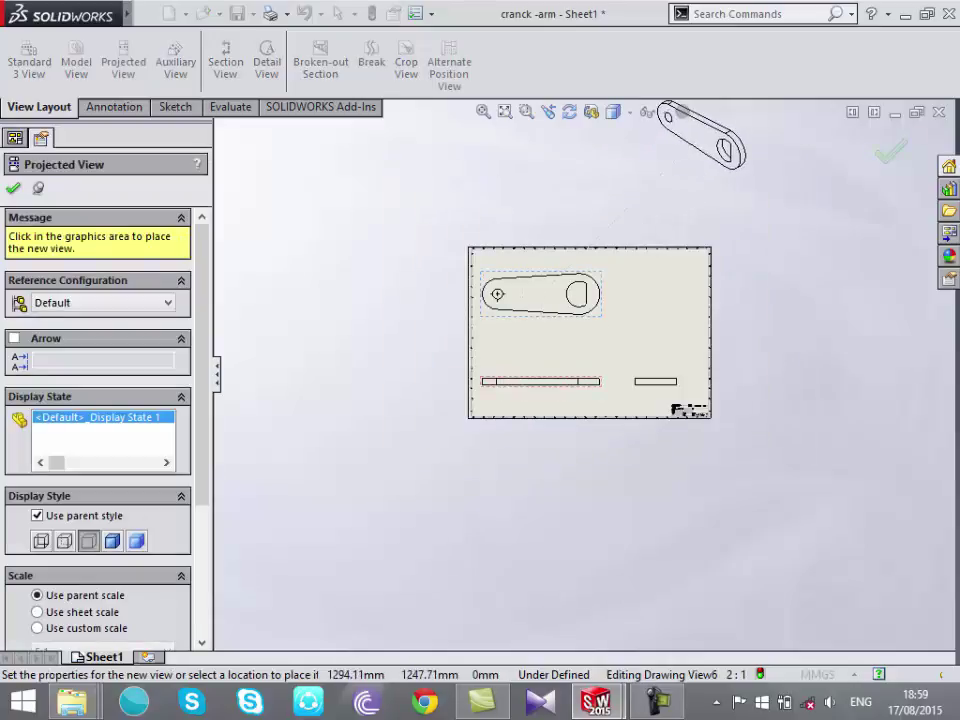
pyautogui.scroll(-1, 640, 195)
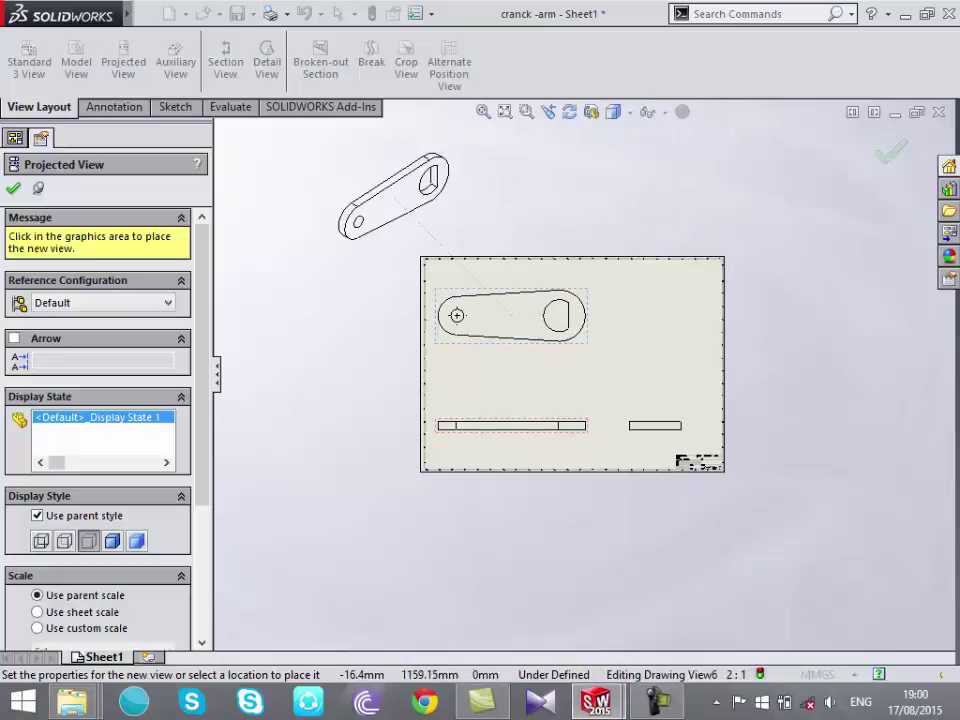
pyautogui.click(665, 163)
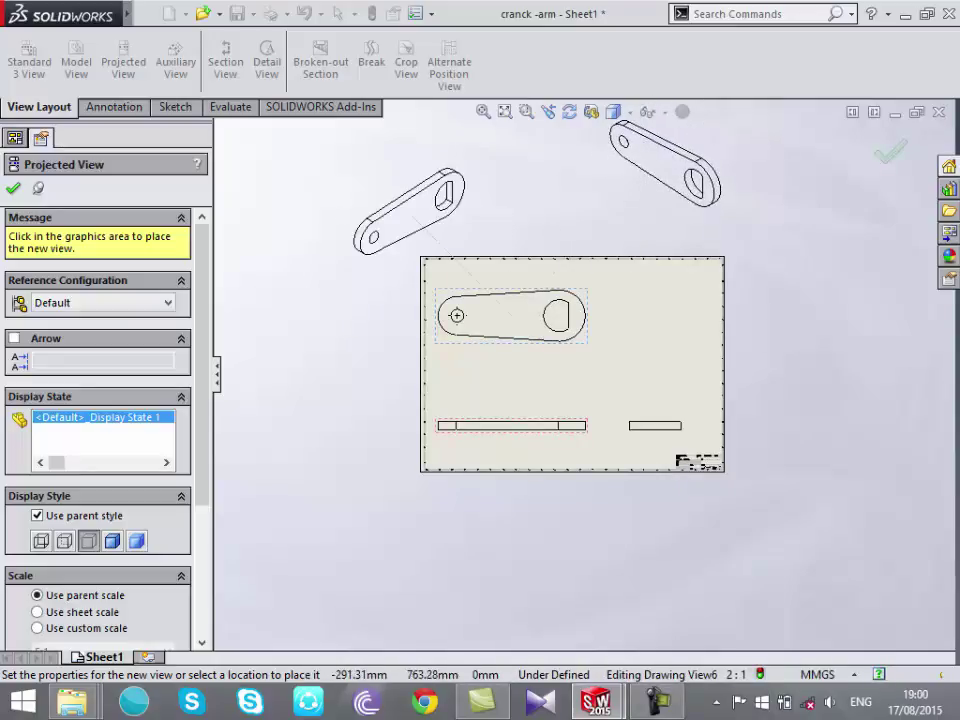
pyautogui.press('Escape')
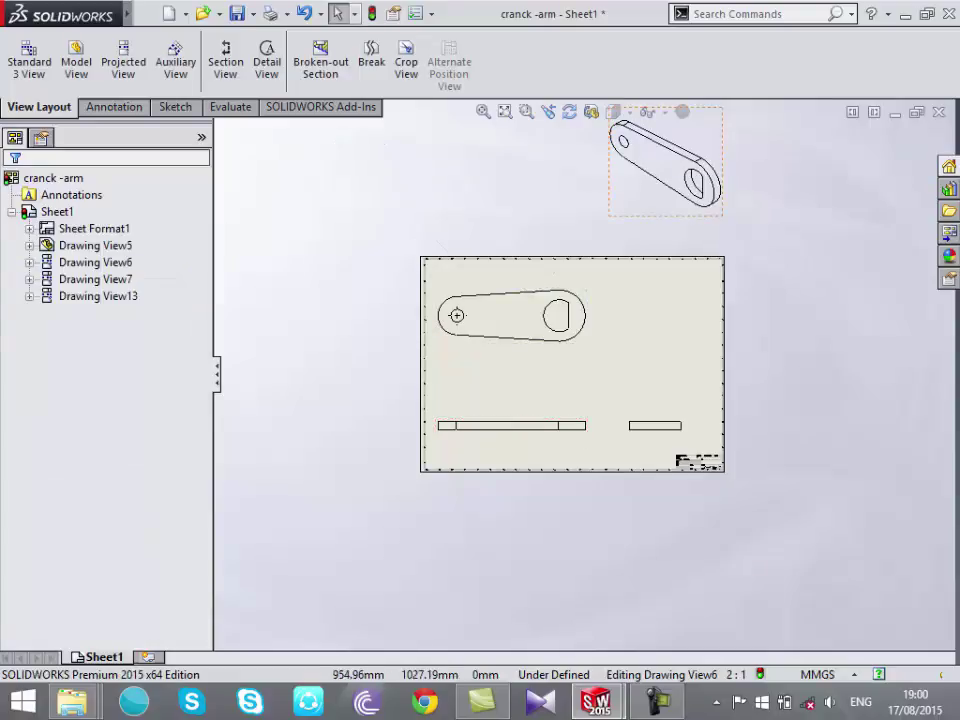
pyautogui.click(665, 160)
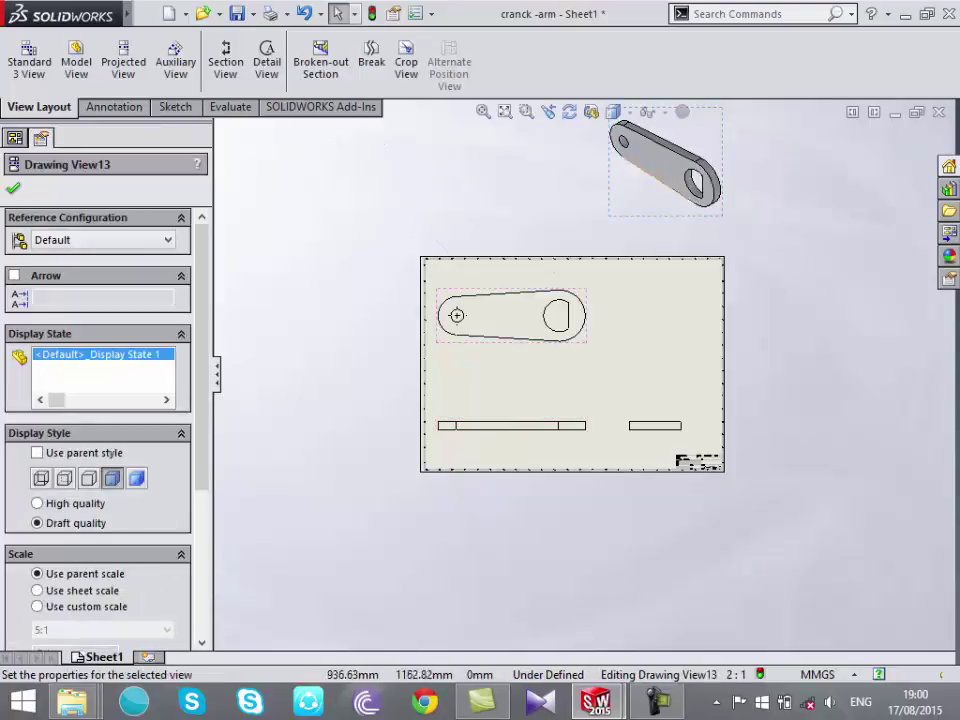
pyautogui.press('Escape')
pyautogui.moveTo(665, 160); pyautogui.dragTo(655, 320)
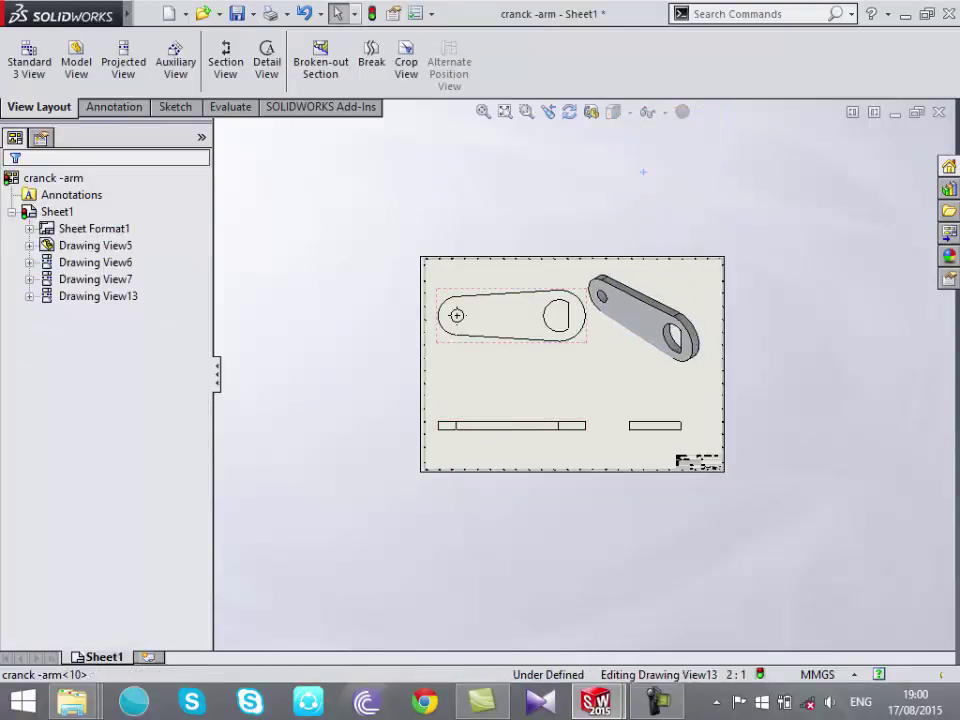
pyautogui.scroll(3, 603, 357)
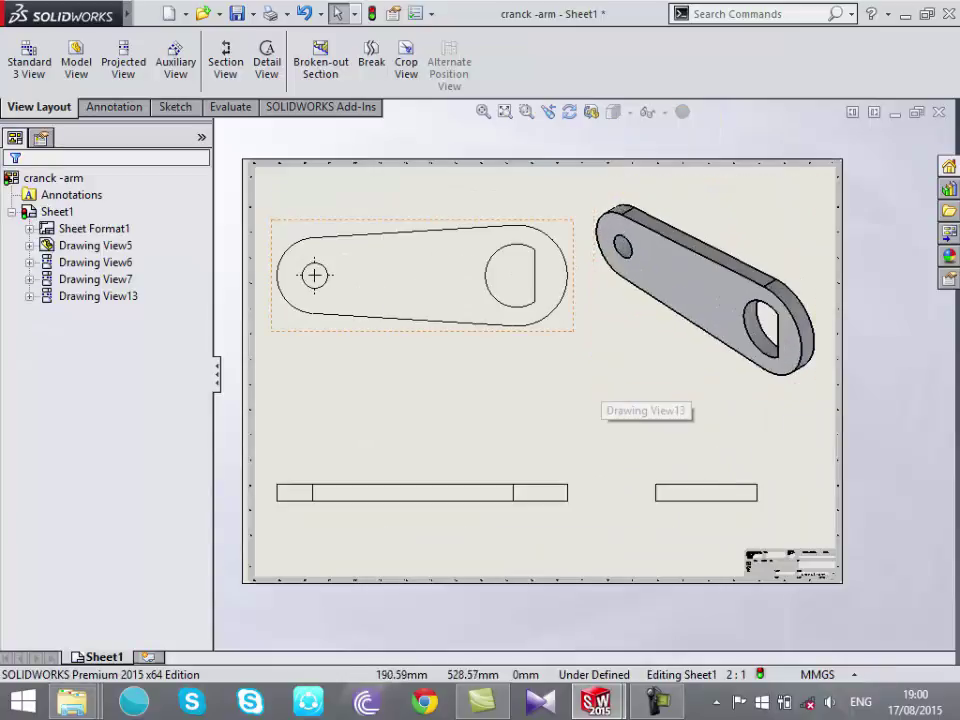
# Set Drawing View5 to a user-defined 2:1 scale and nudge the isometric view left
pyautogui.click(420, 300)
pyautogui.click(420, 492)
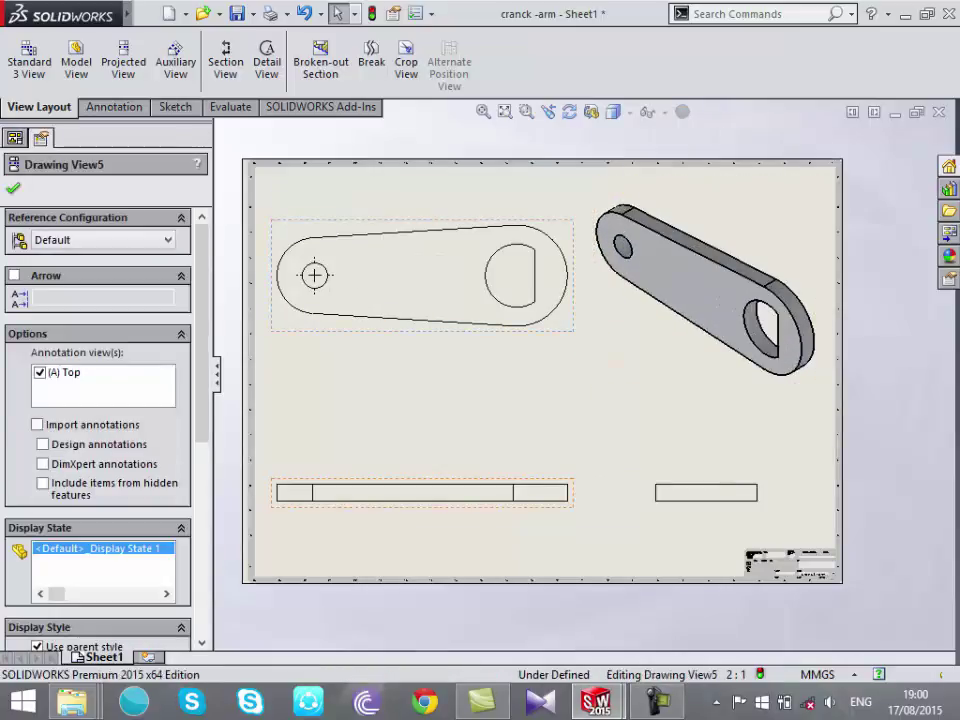
pyautogui.scroll(-5, 100, 400)
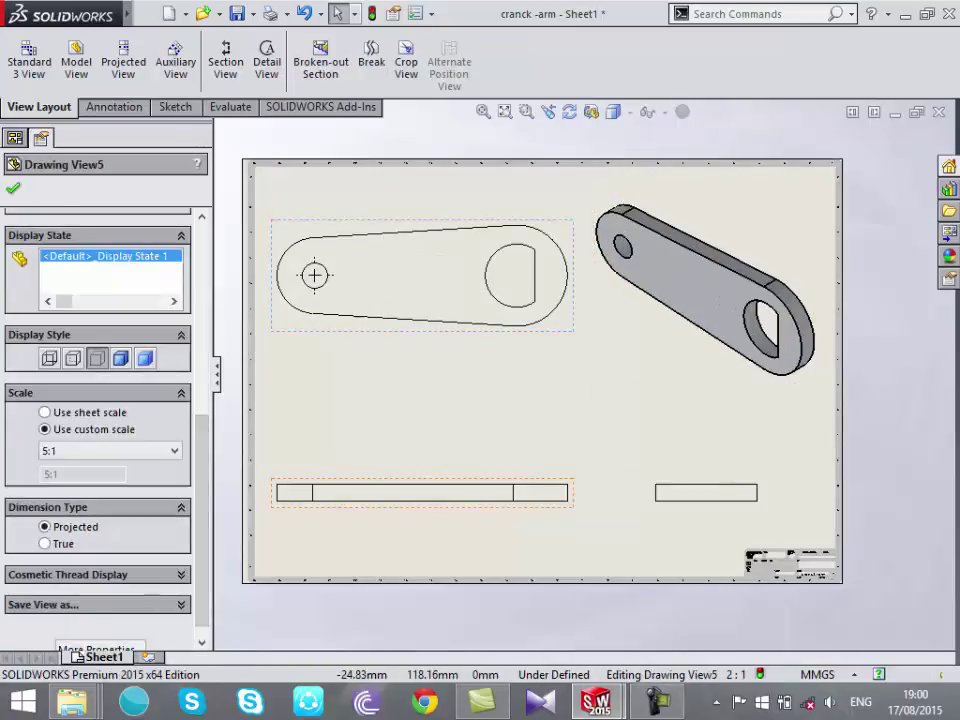
pyautogui.click(110, 450)
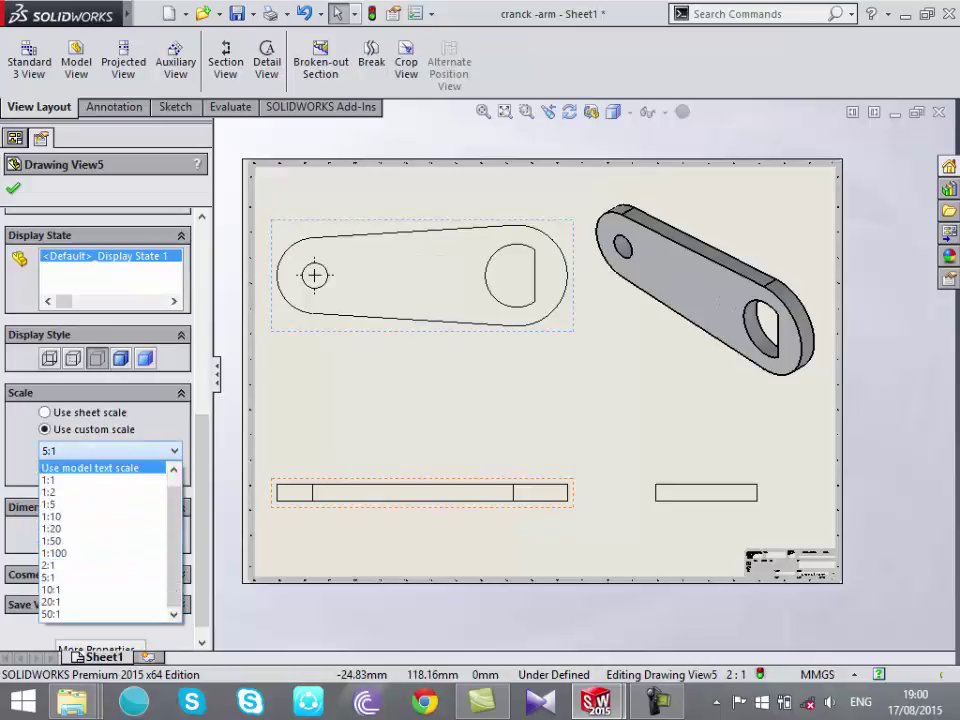
pyautogui.scroll(1, 100, 520)
pyautogui.click(90, 467)
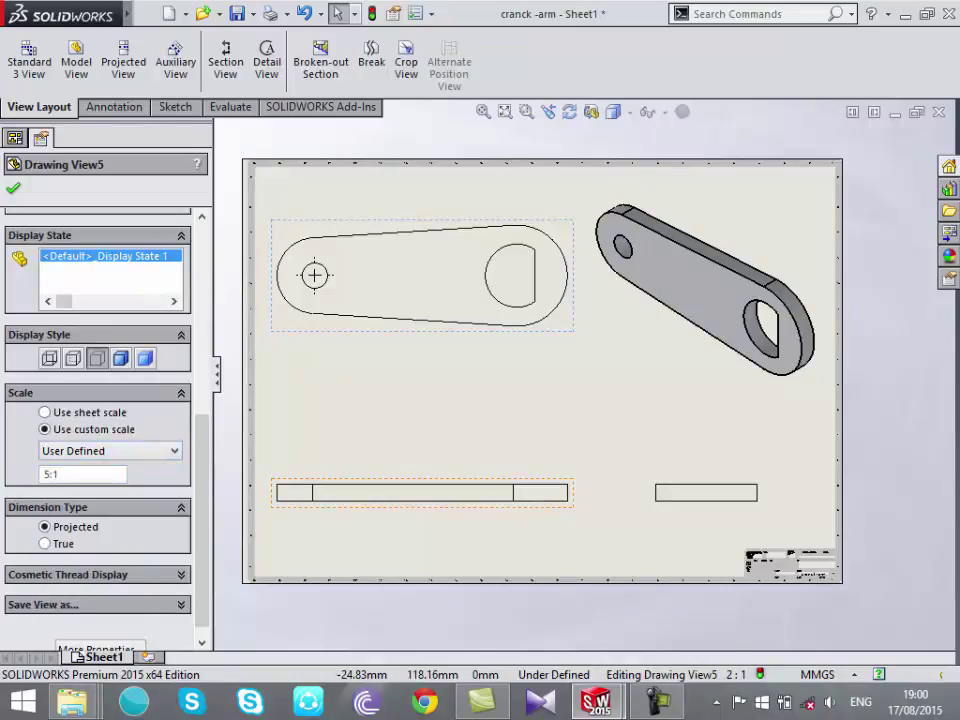
pyautogui.moveTo(43, 474); pyautogui.dragTo(50, 474)
pyautogui.write('2')
pyautogui.press('Return')
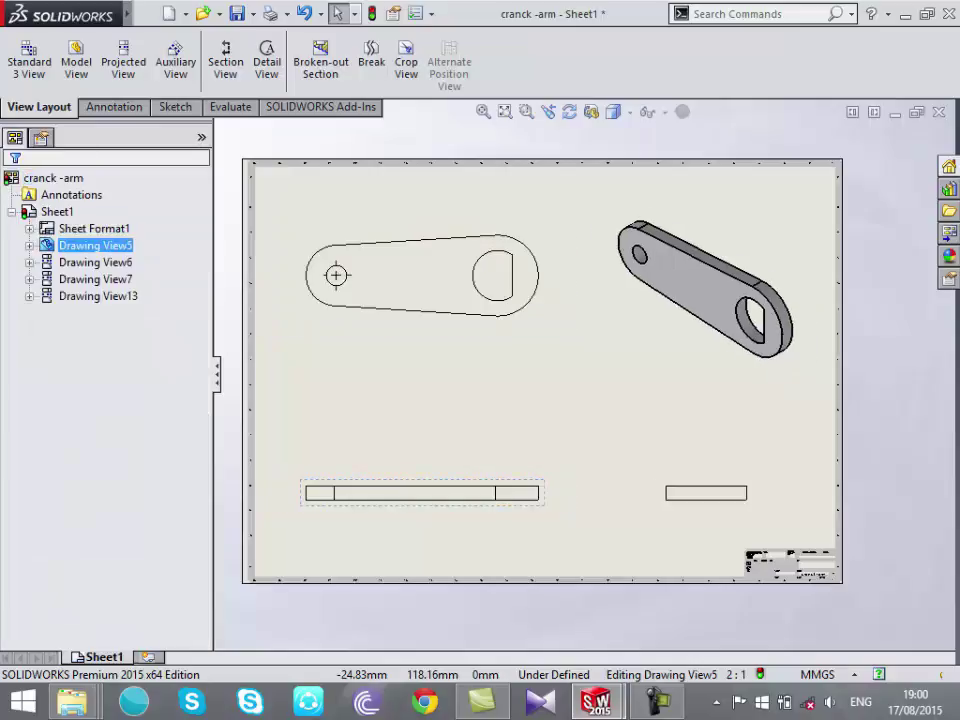
pyautogui.moveTo(705, 290); pyautogui.dragTo(689, 288)
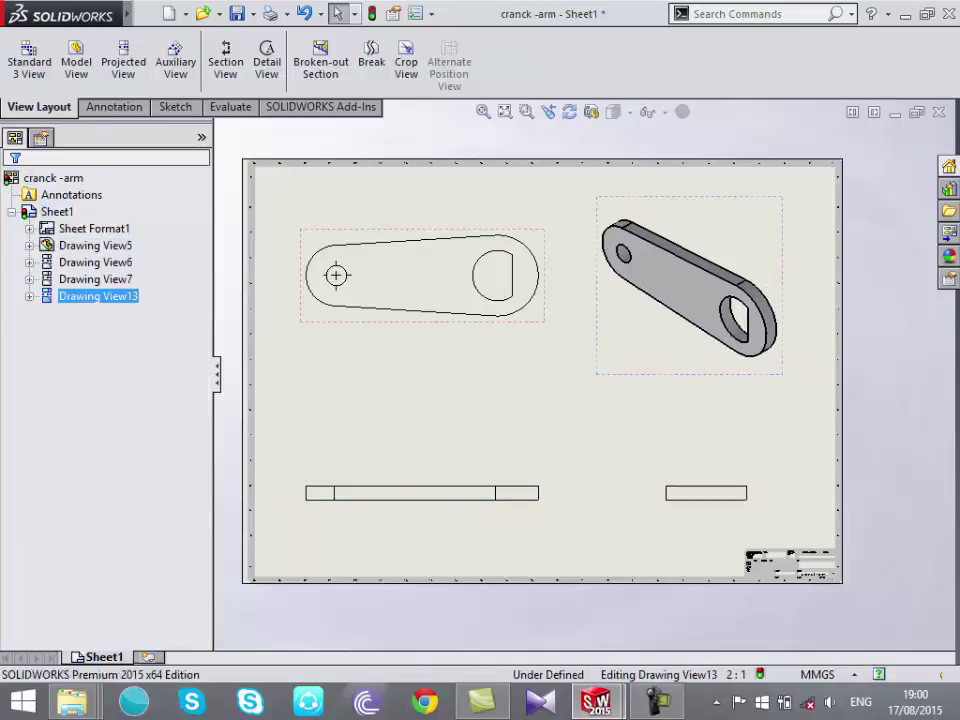
pyautogui.press('Escape')
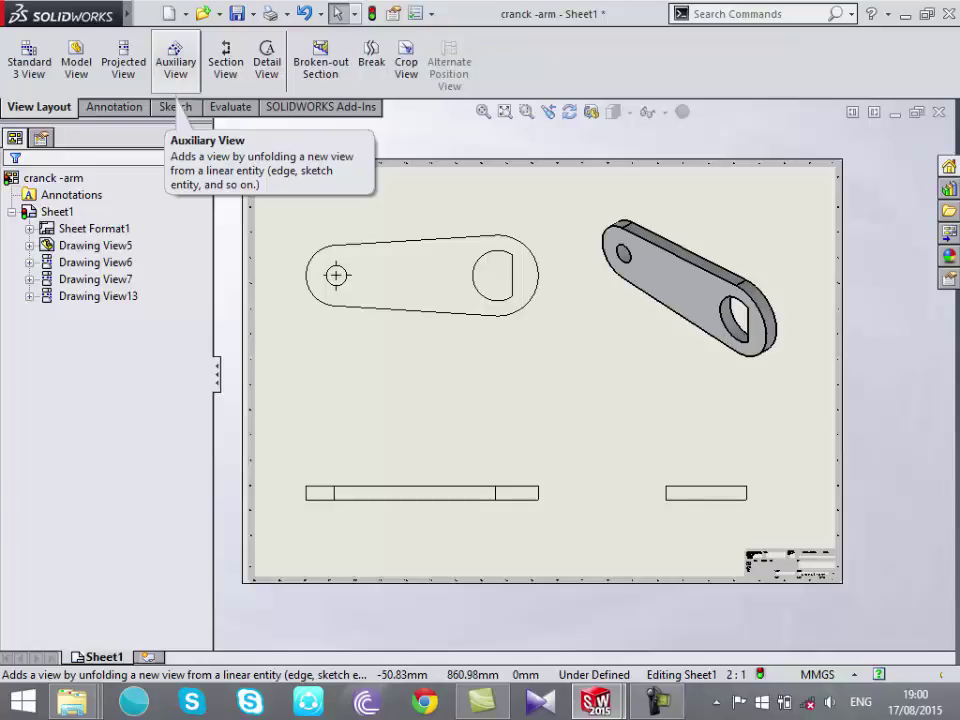
# Insert a model view of the notched block part onto the sheet
pyautogui.click(76, 62)
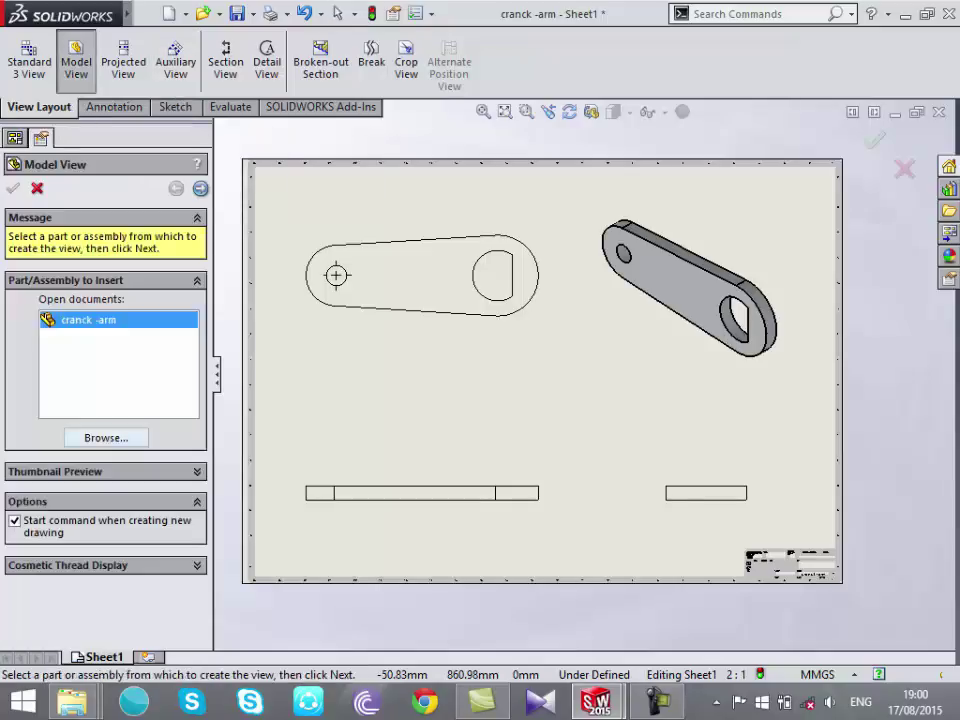
pyautogui.click(106, 437)
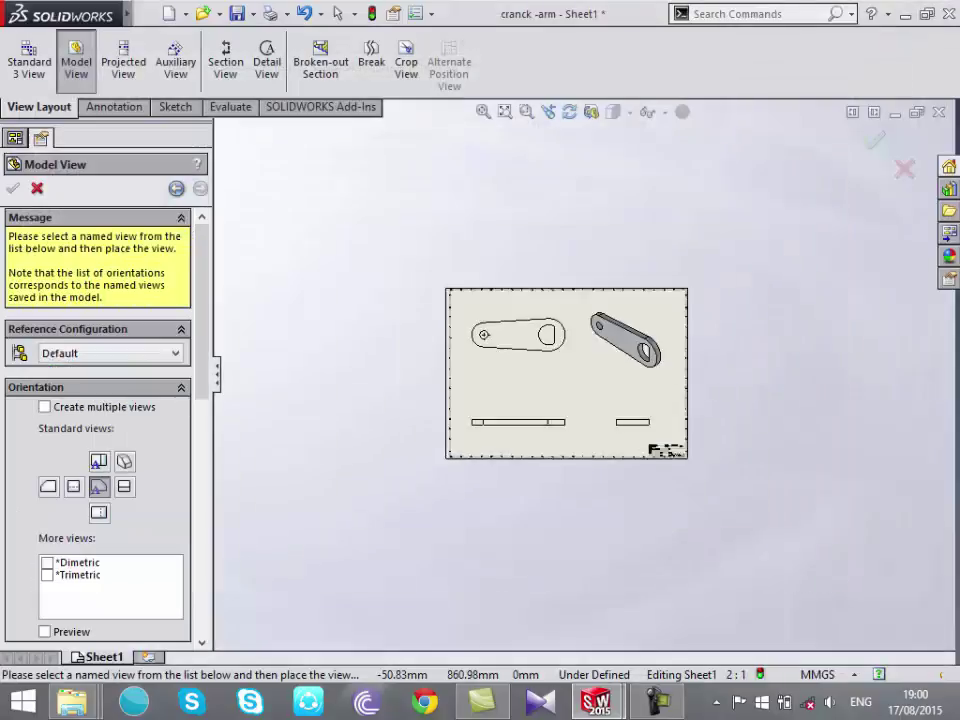
pyautogui.click(393, 404)
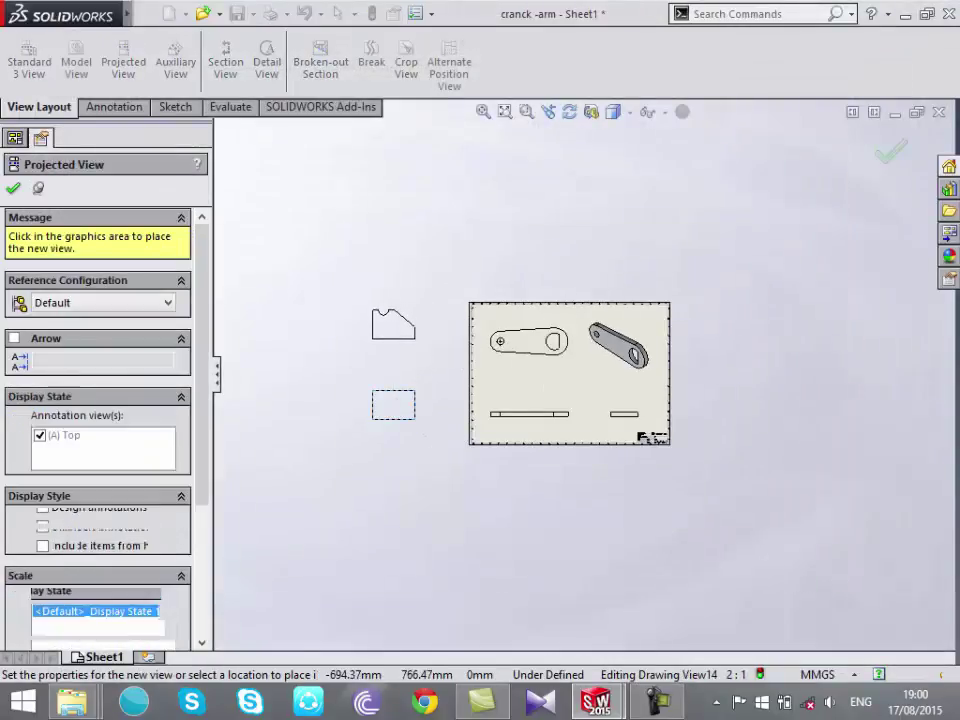
pyautogui.press('Escape')
pyautogui.scroll(-3, 290, 365)
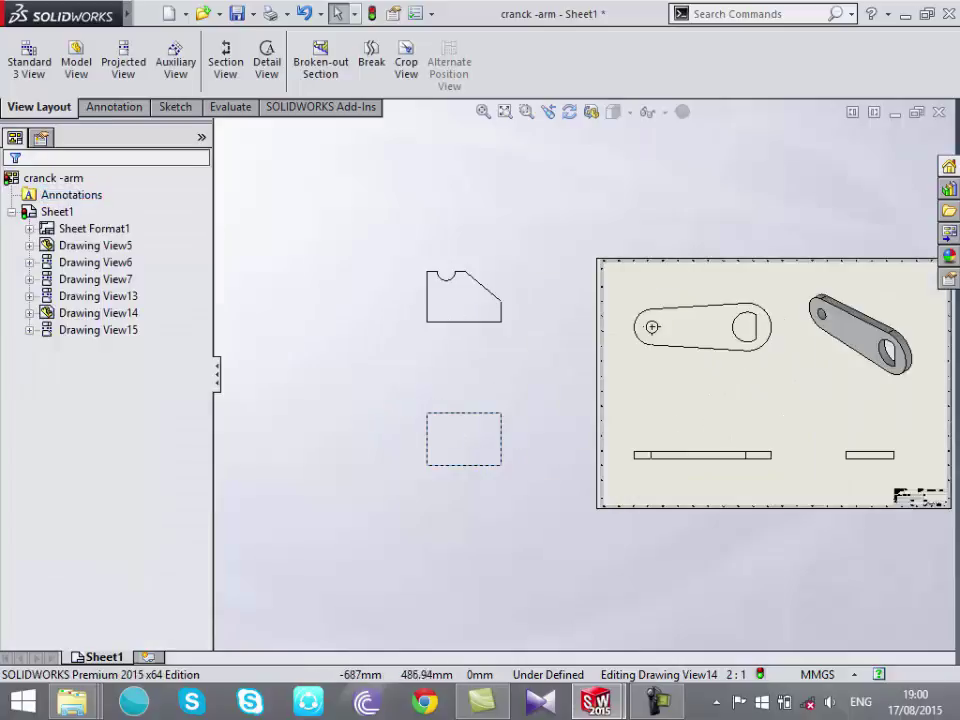
pyautogui.scroll(-3, 500, 255)
# Project an isometric view of the notched block from its front view
pyautogui.click(123, 60)
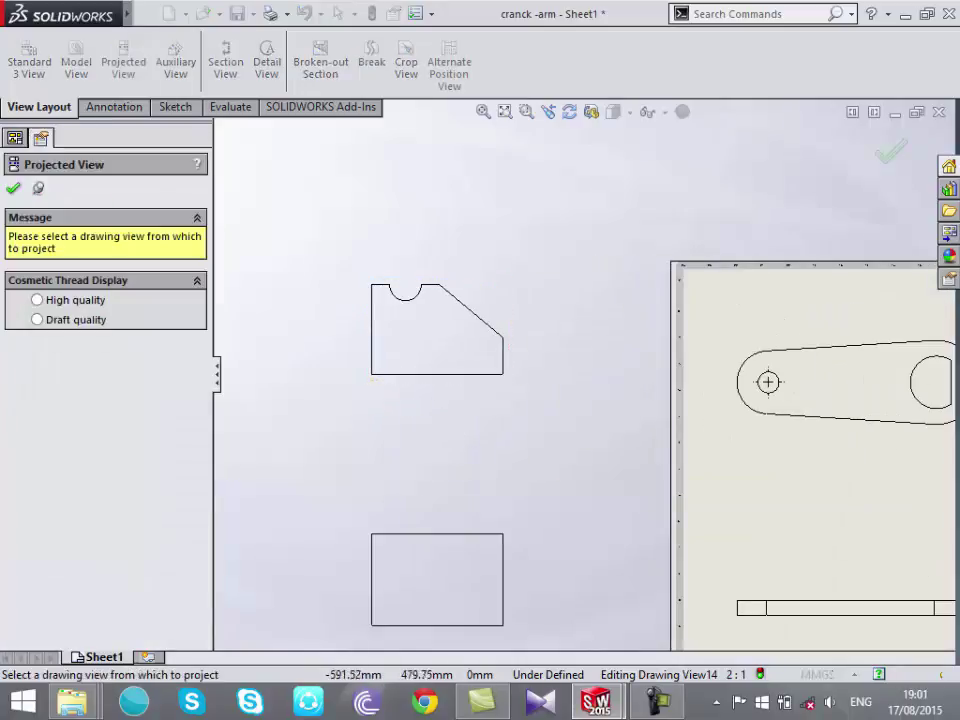
pyautogui.click(437, 580)
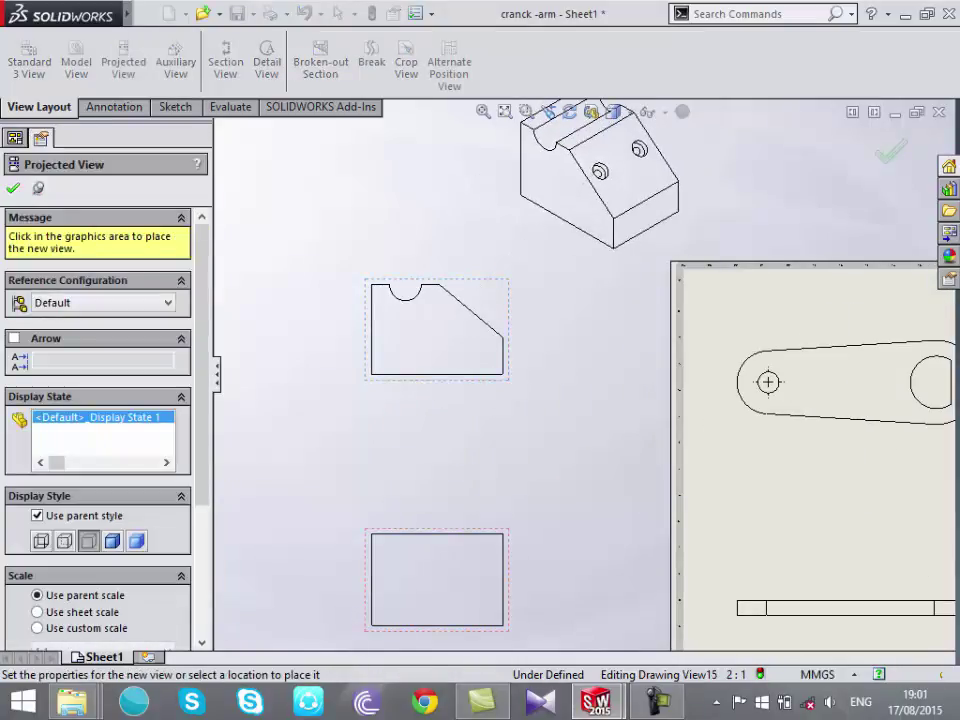
pyautogui.press('Escape')
pyautogui.scroll(3, 480, 380)
pyautogui.scroll(-2, 480, 380)
pyautogui.scroll(1, 480, 380)
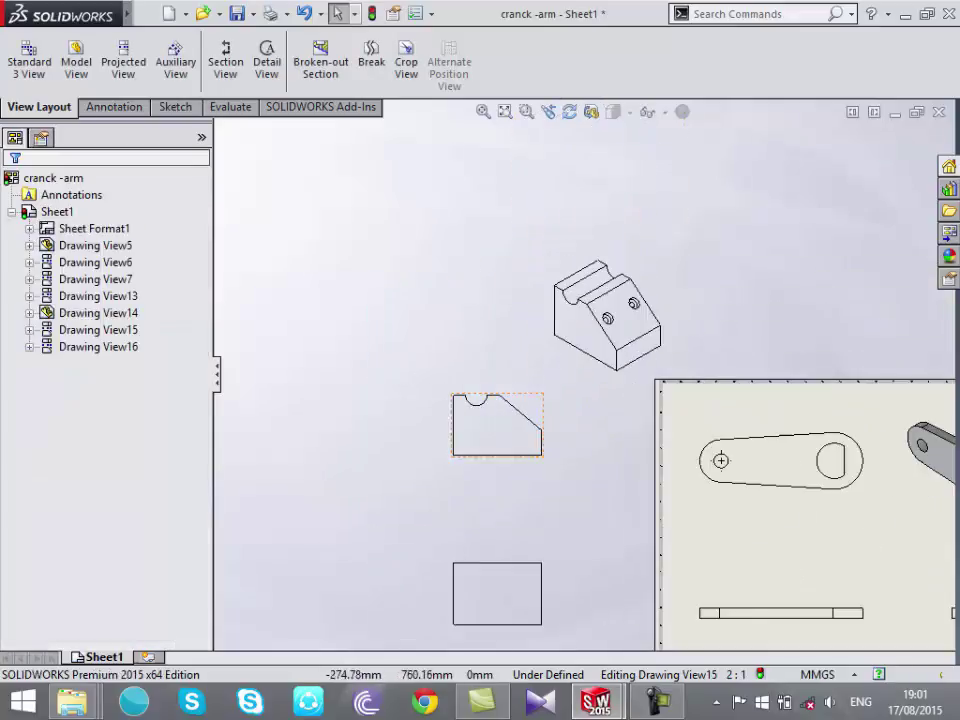
pyautogui.scroll(-2, 633, 350)
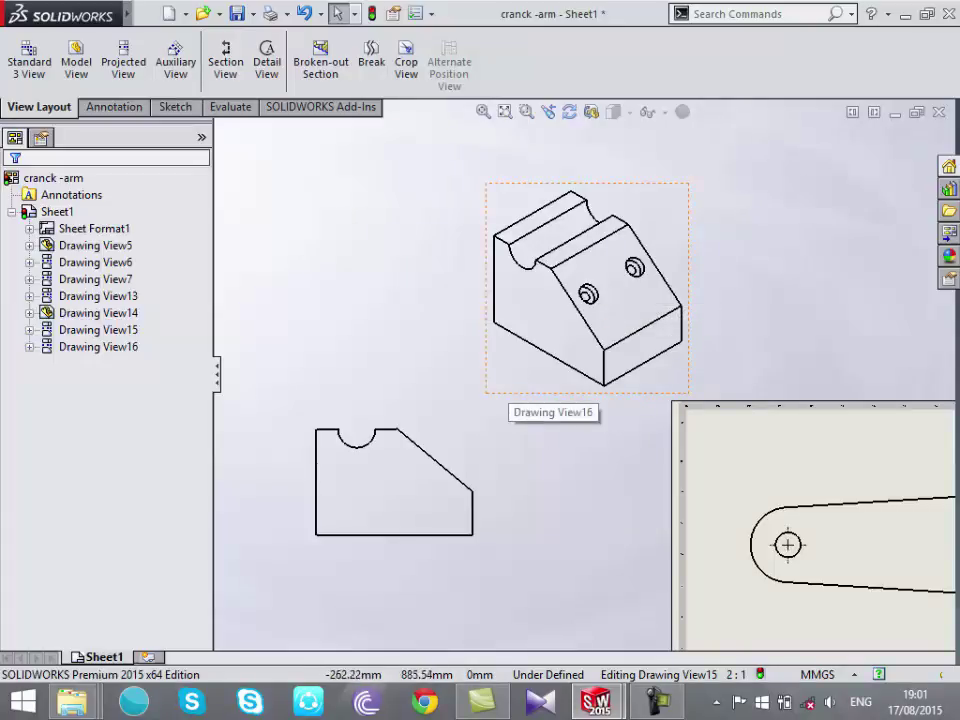
pyautogui.scroll(-3, 597, 272)
pyautogui.scroll(-1, 597, 272)
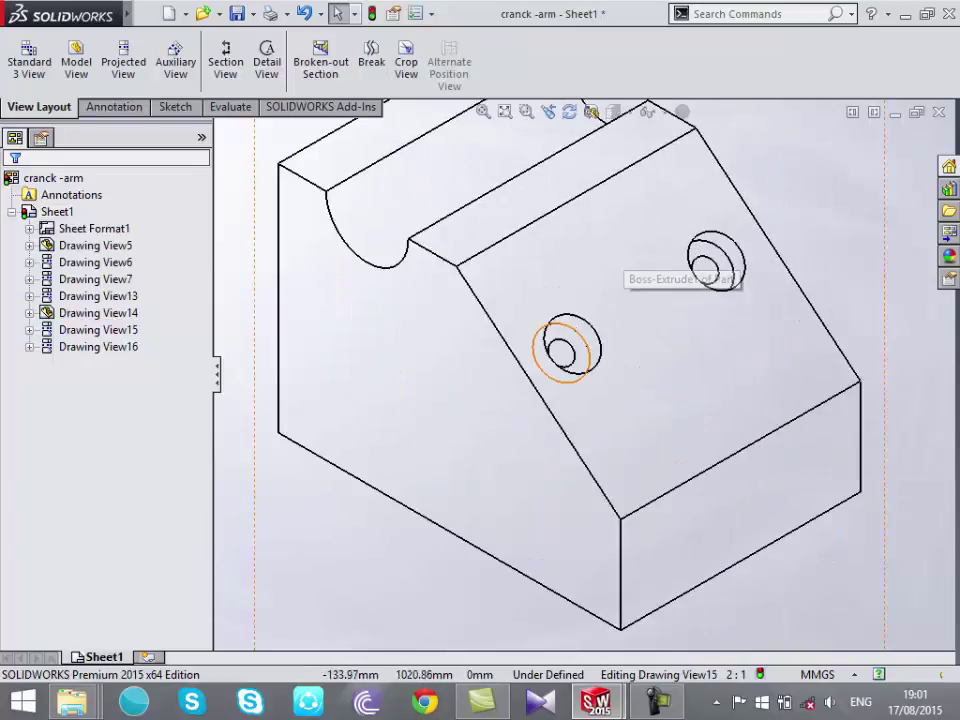
pyautogui.scroll(3, 570, 360)
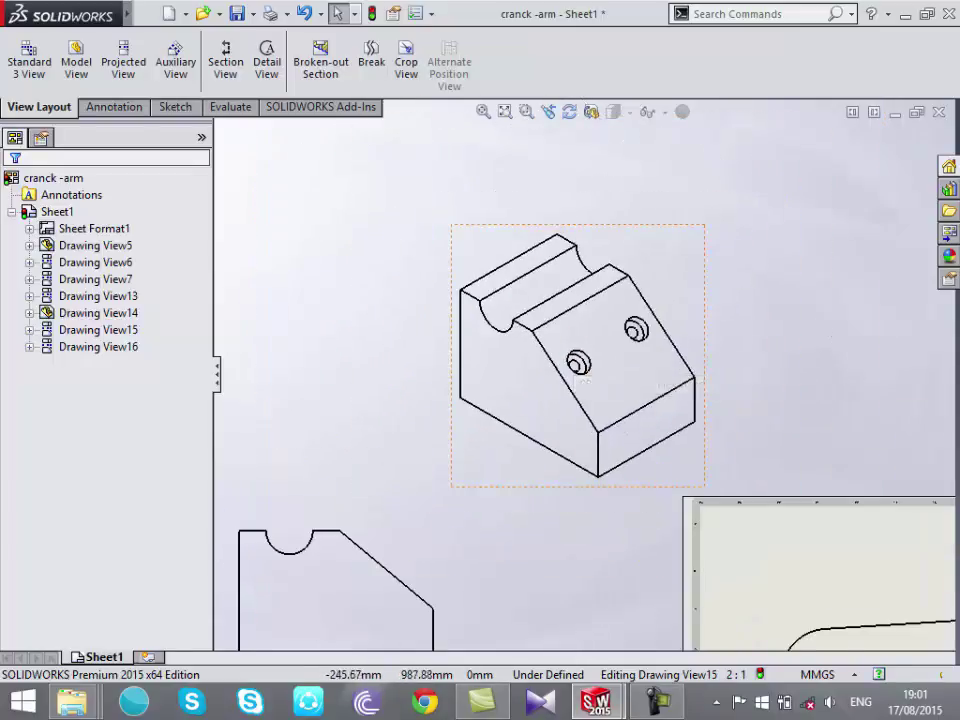
pyautogui.scroll(4, 580, 370)
# Create an auxiliary view off the front view's slanted edge, placed at the upper right
pyautogui.click(176, 60)
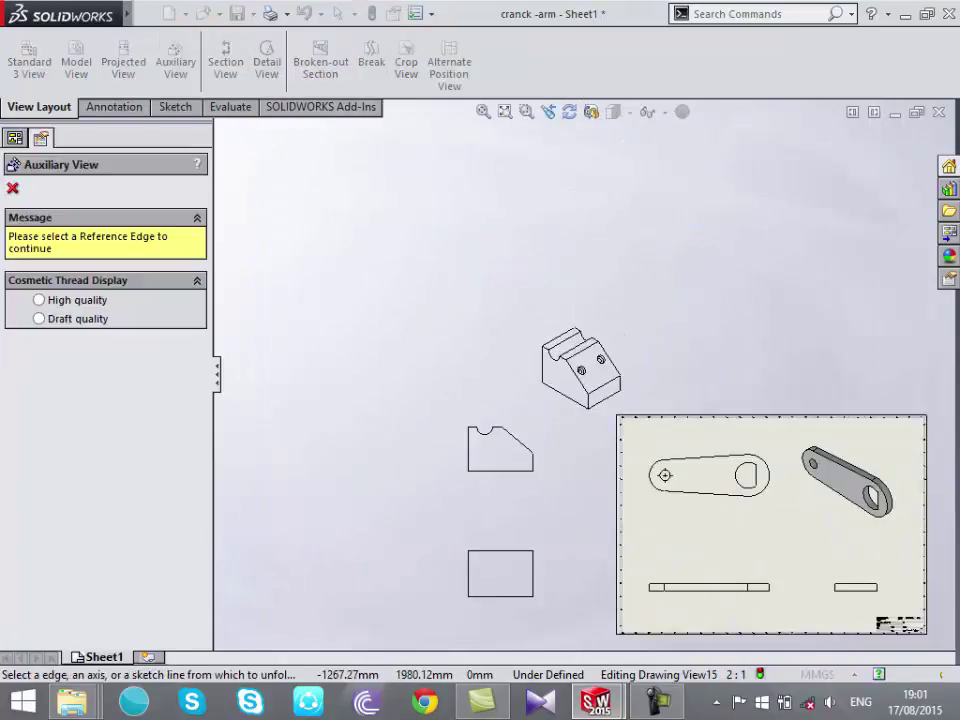
pyautogui.scroll(-2, 482, 472)
pyautogui.scroll(-2, 482, 472)
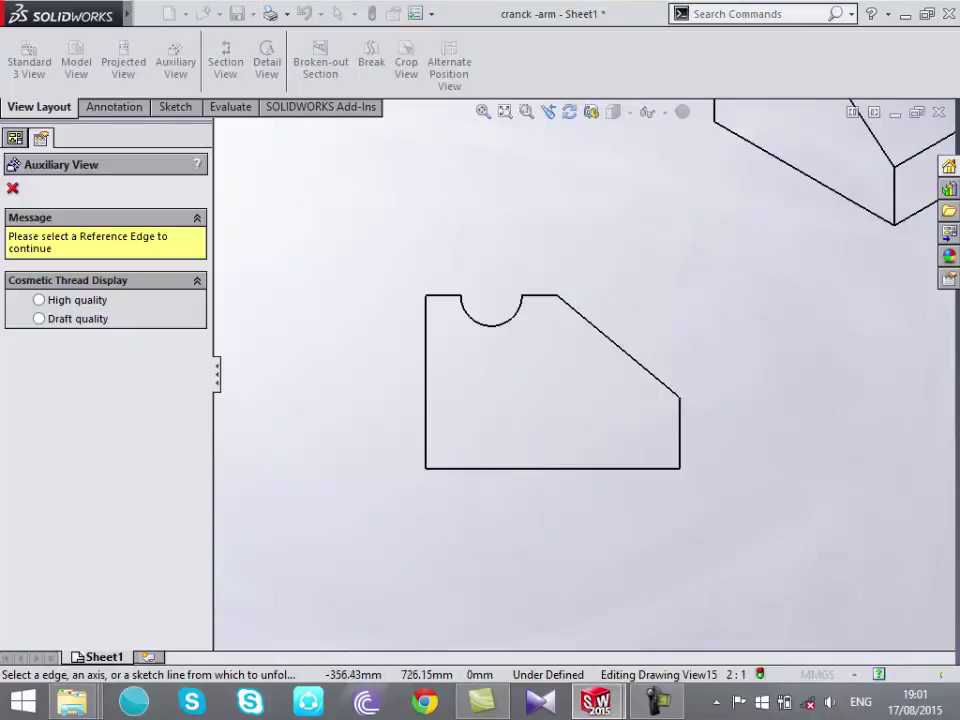
pyautogui.click(619, 346)
pyautogui.scroll(3, 619, 317)
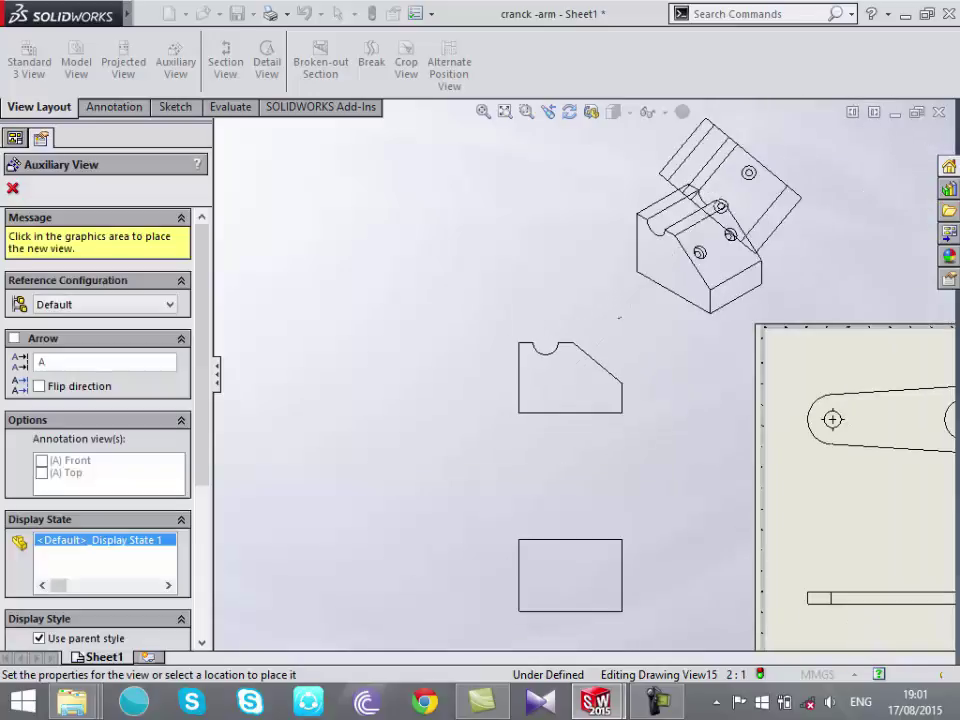
pyautogui.click(780, 148)
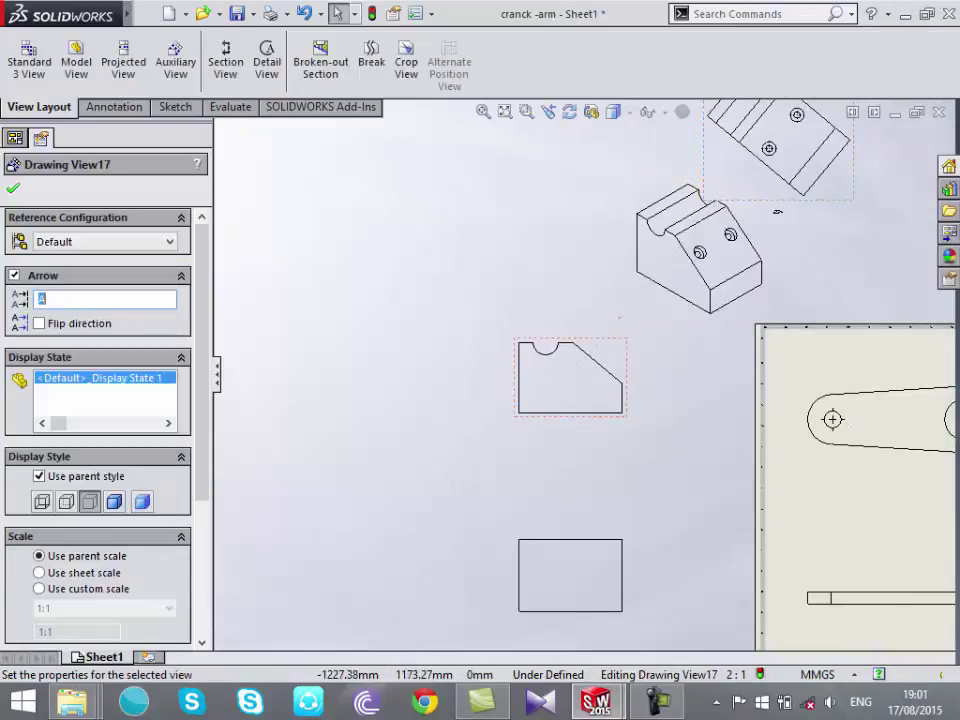
pyautogui.press('Escape')
# Centre the angled auxiliary view on screen and box-select it
pyautogui.scroll(-2, 867, 108)
pyautogui.scroll(-1, 720, 275)
pyautogui.moveTo(702, 296)
pyautogui.mouseDown(button='middle')
pyautogui.moveTo(608, 418)
pyautogui.moveTo(593, 513)
pyautogui.mouseUp(button='middle')
pyautogui.scroll(-2, 560, 420)
pyautogui.scroll(4, 530, 400)
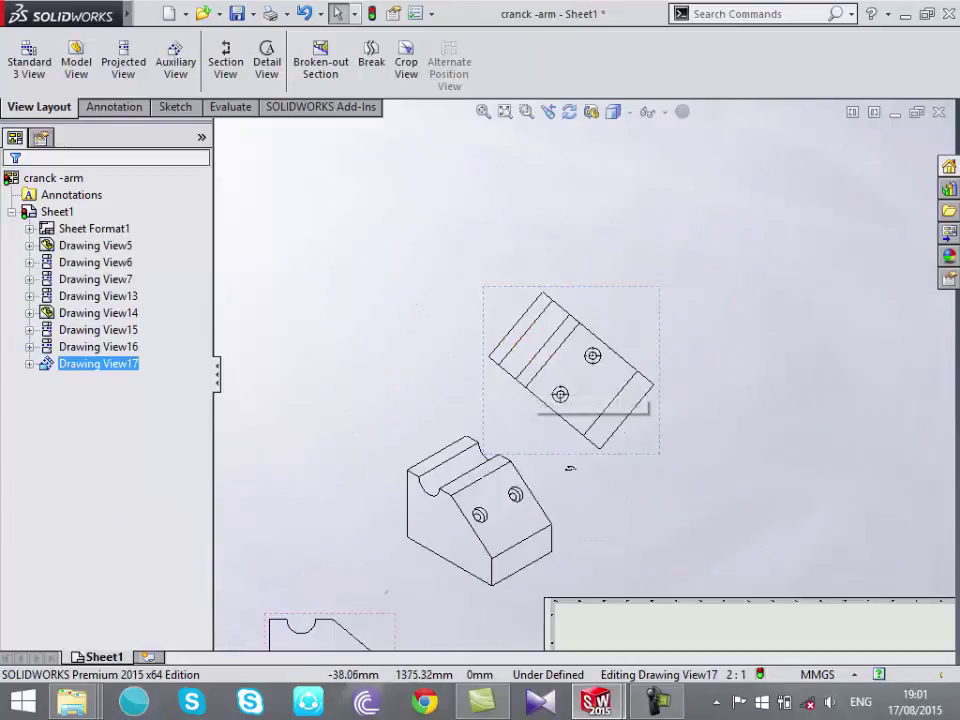
pyautogui.scroll(-4, 530, 395)
pyautogui.scroll(-3, 530, 395)
pyautogui.scroll(-3, 665, 414)
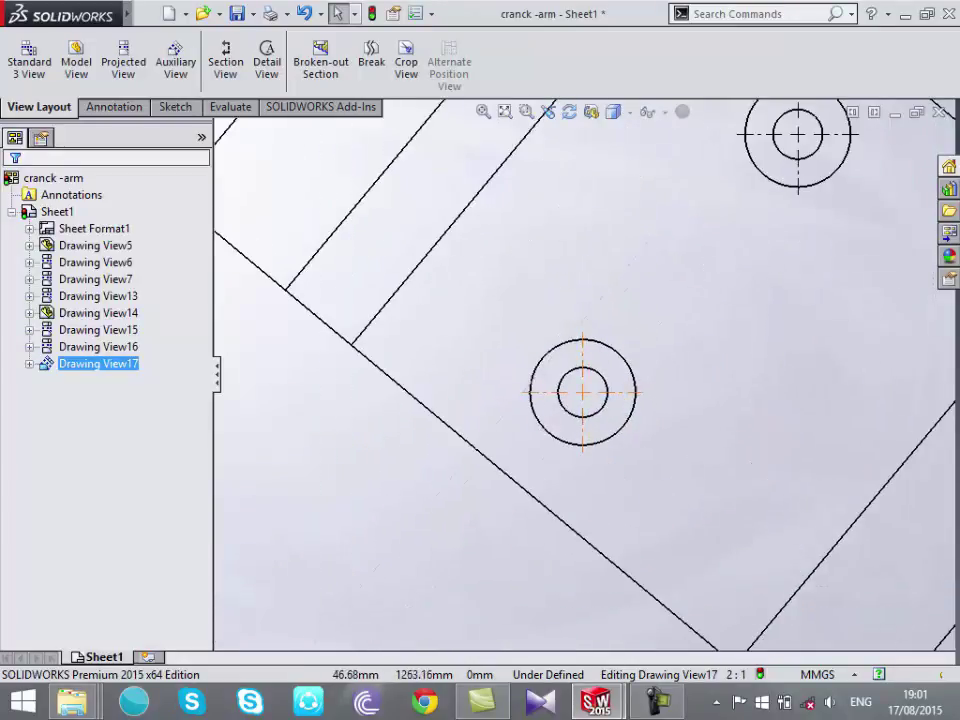
pyautogui.scroll(4, 587, 410)
pyautogui.scroll(2, 587, 410)
pyautogui.scroll(4, 587, 408)
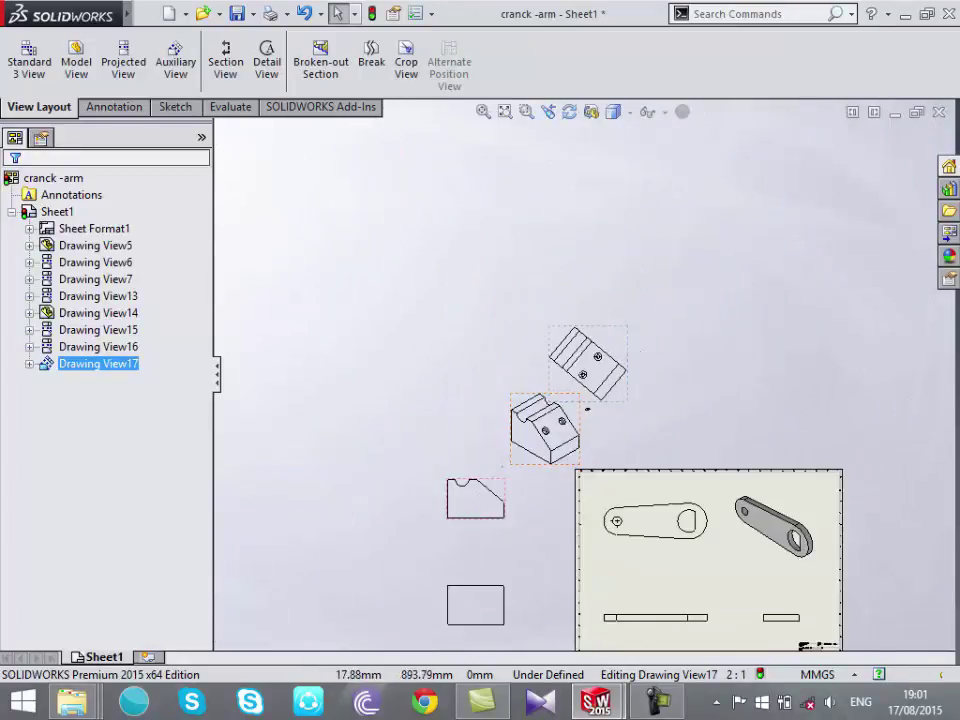
pyautogui.scroll(6, 580, 400)
pyautogui.scroll(-3, 570, 395)
pyautogui.scroll(-2, 555, 388)
pyautogui.scroll(-2, 540, 375)
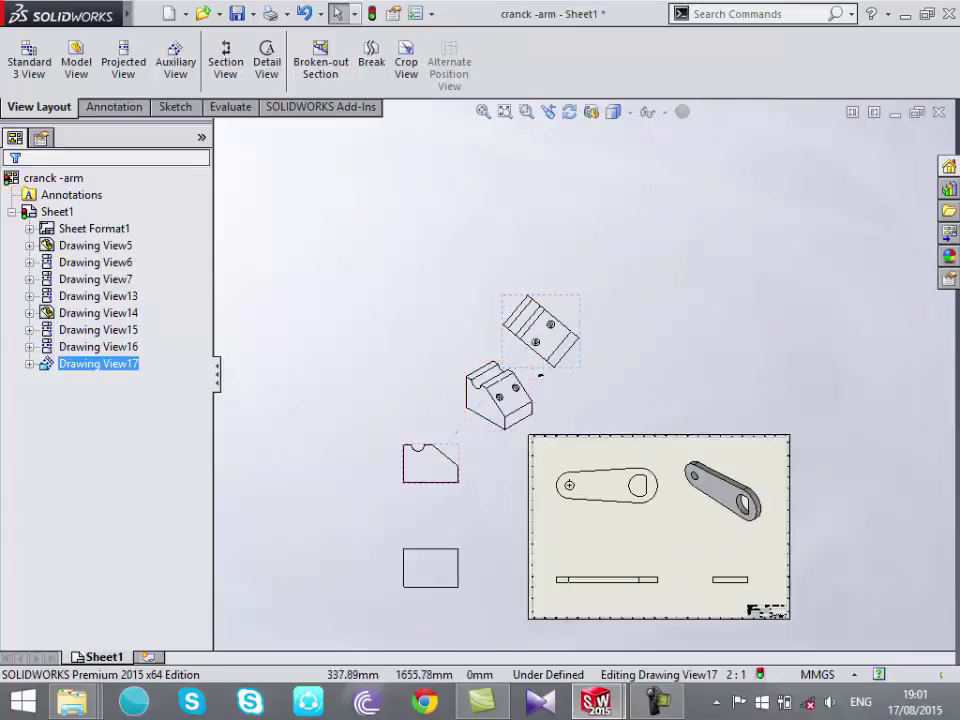
pyautogui.moveTo(600, 258); pyautogui.dragTo(441, 430)
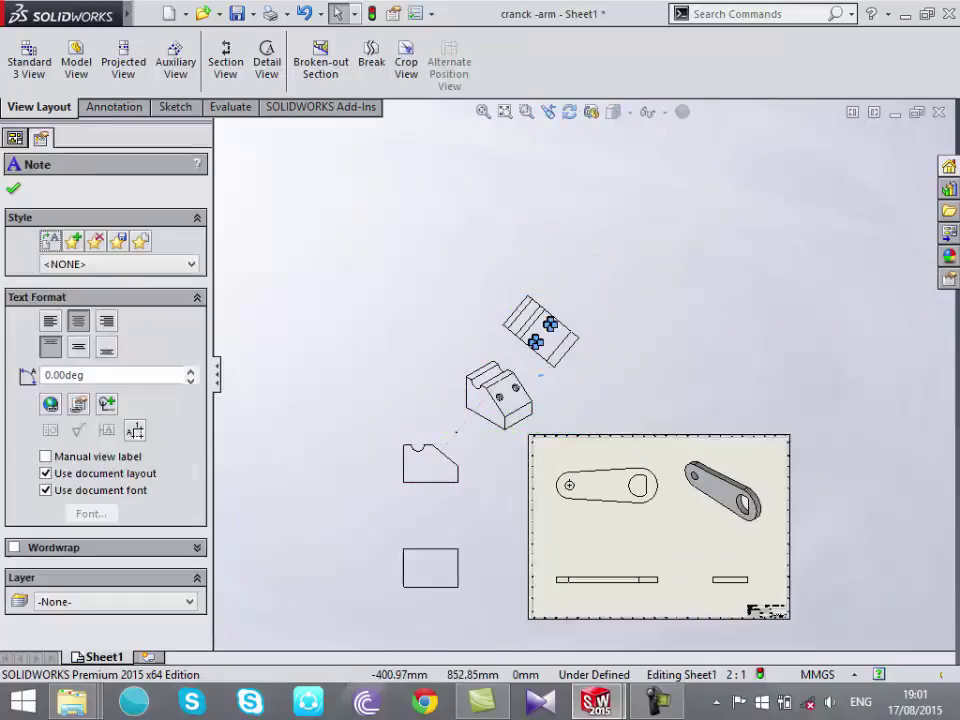
# Delete the block's auxiliary and isometric views, confirming each deletion
pyautogui.press('Escape')
pyautogui.click(542, 300)
pyautogui.press('Delete')
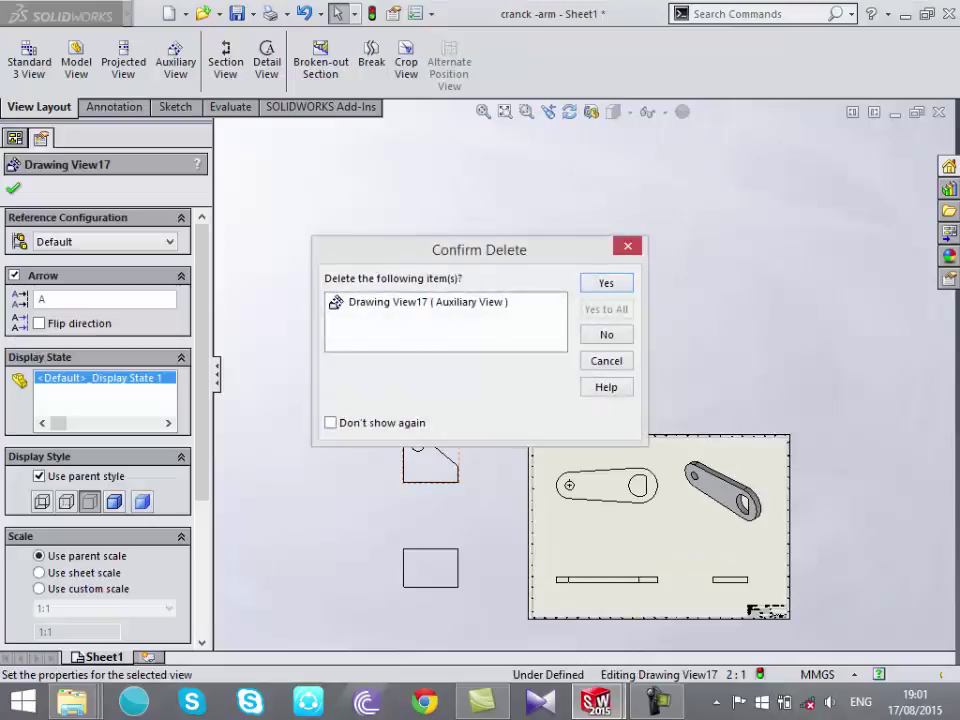
pyautogui.press('Return')
pyautogui.click(498, 392)
pyautogui.press('Delete')
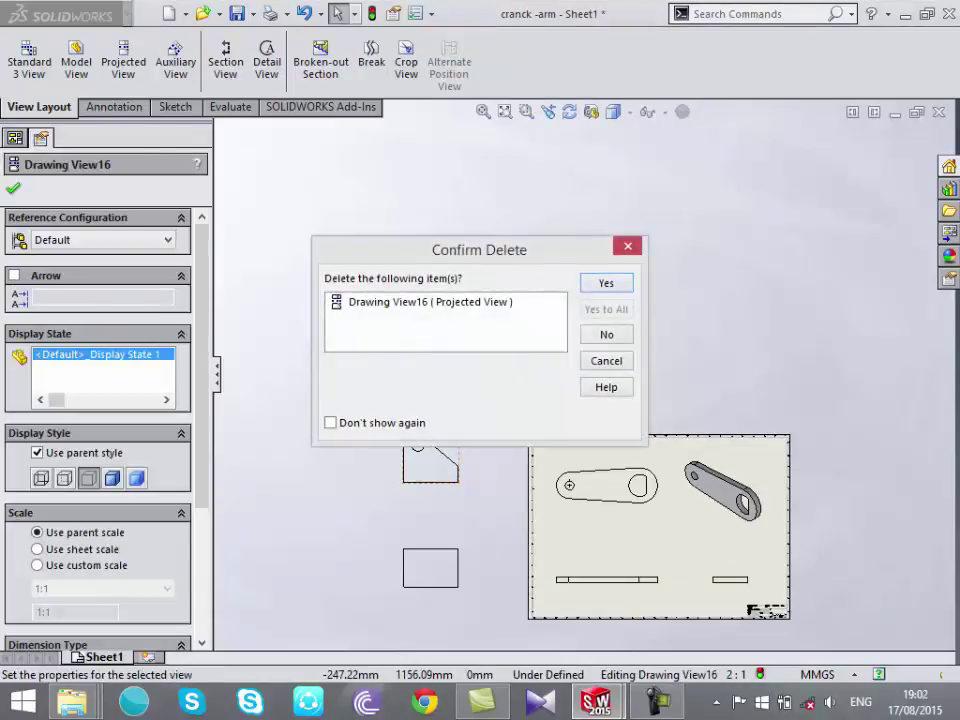
pyautogui.press('Return')
# Delete the notched front view and the remaining rectangular view, confirming each
pyautogui.click(412, 447)
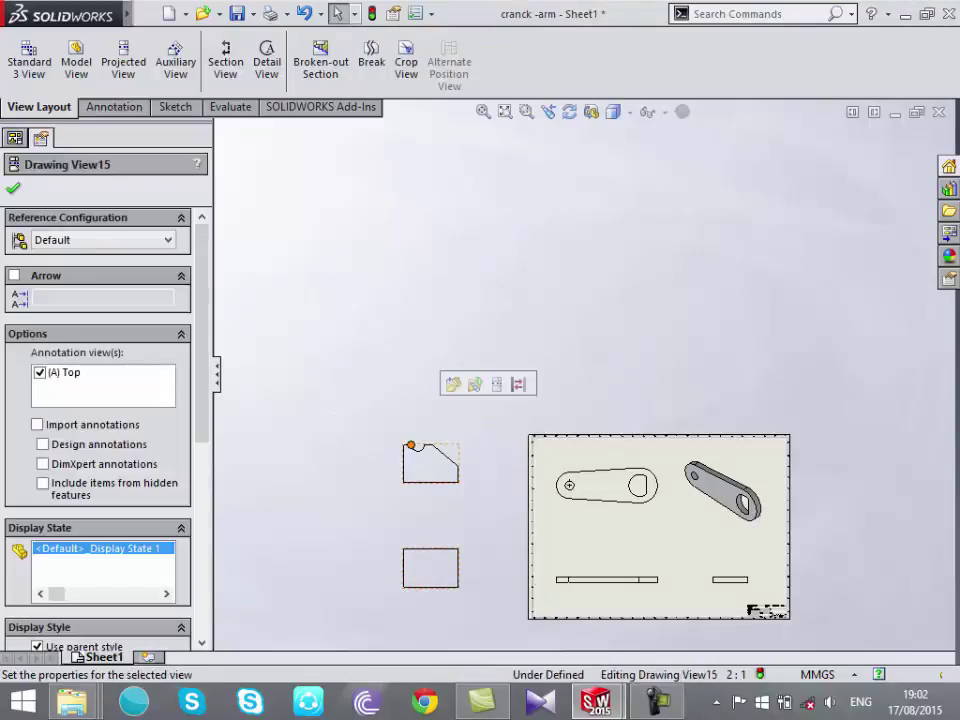
pyautogui.press('Delete')
pyautogui.press('Return')
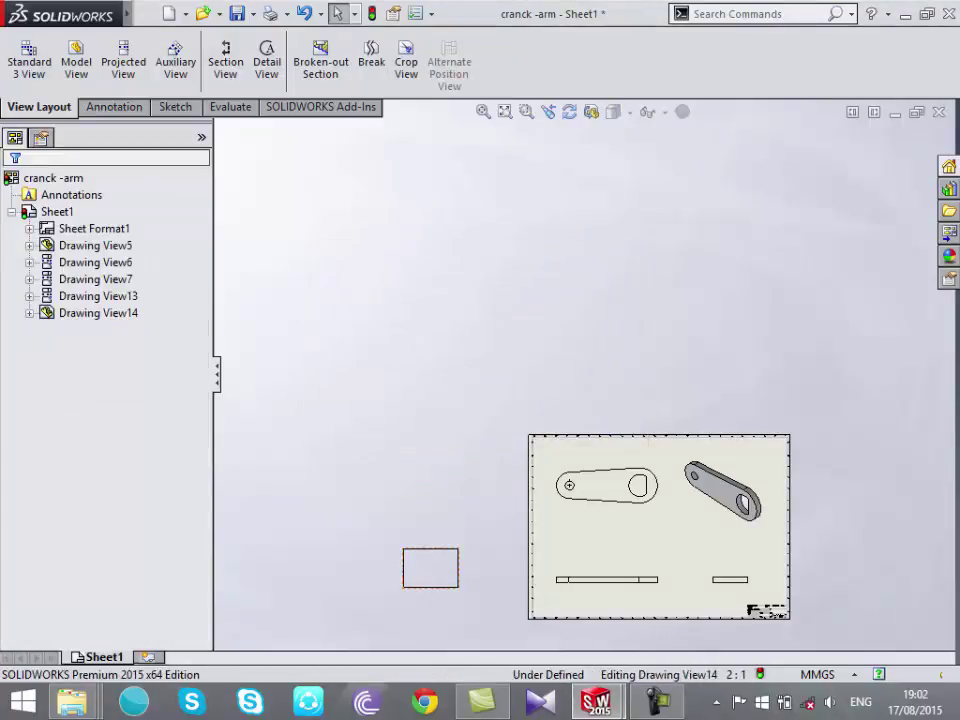
pyautogui.click(430, 568)
pyautogui.press('Delete')
pyautogui.press('Return')
# Insert a model view of the block from the Part file, placed left of the crank-arm sheet
pyautogui.click(76, 60)
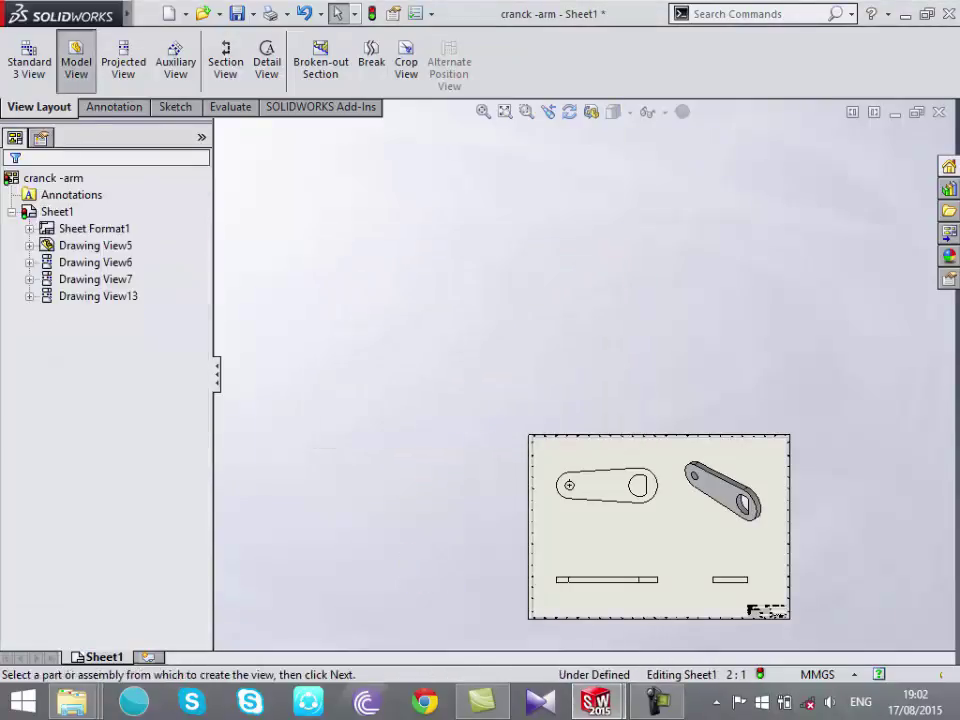
pyautogui.click(106, 437)
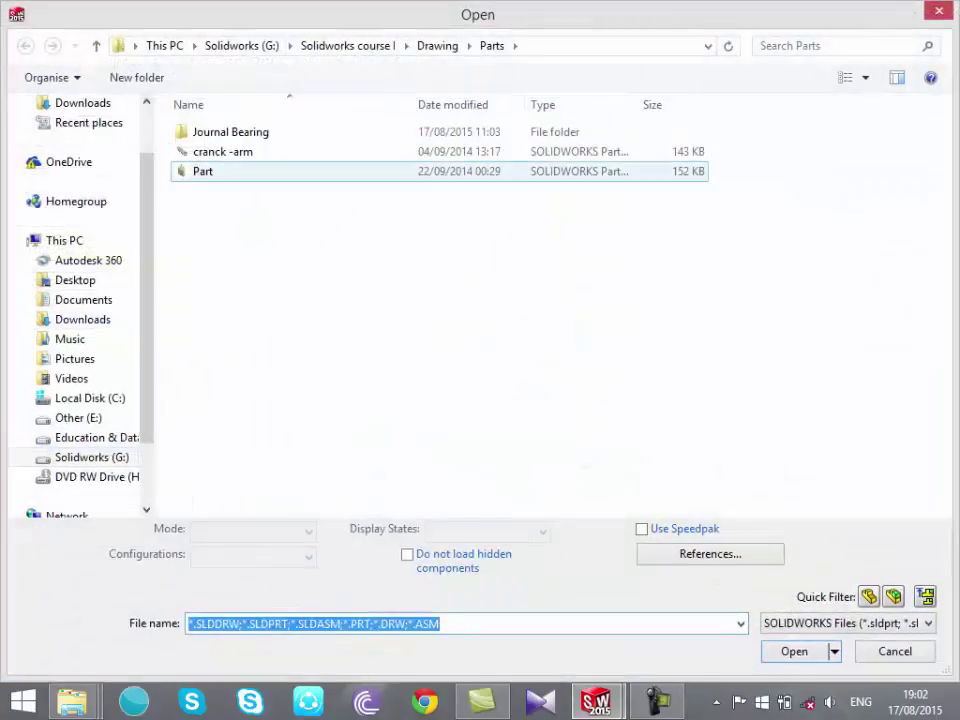
pyautogui.doubleClick(204, 169)
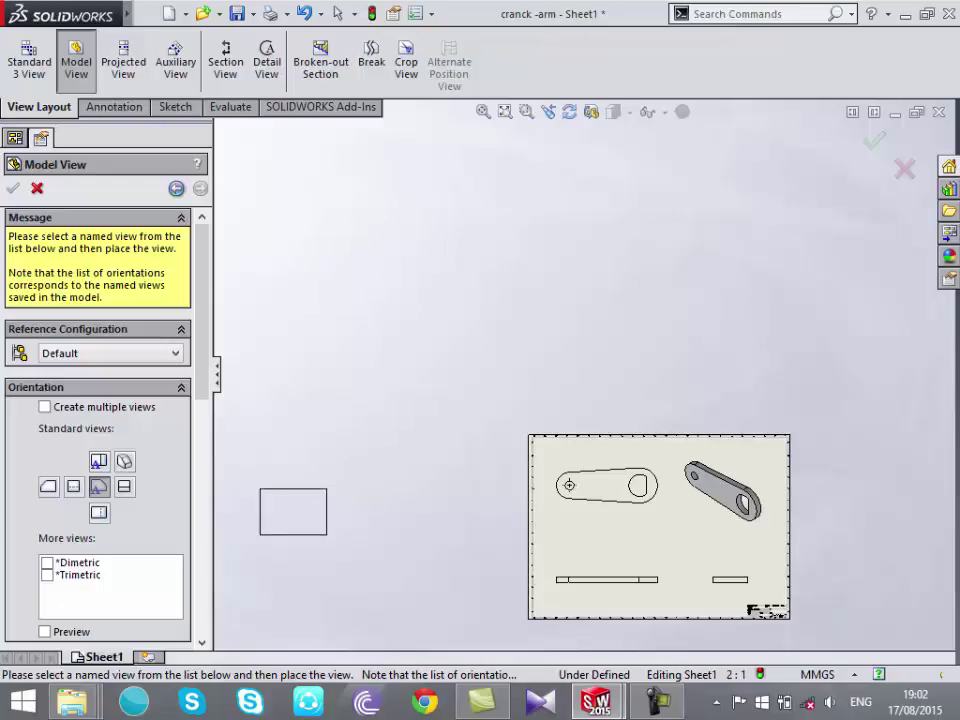
pyautogui.click(394, 480)
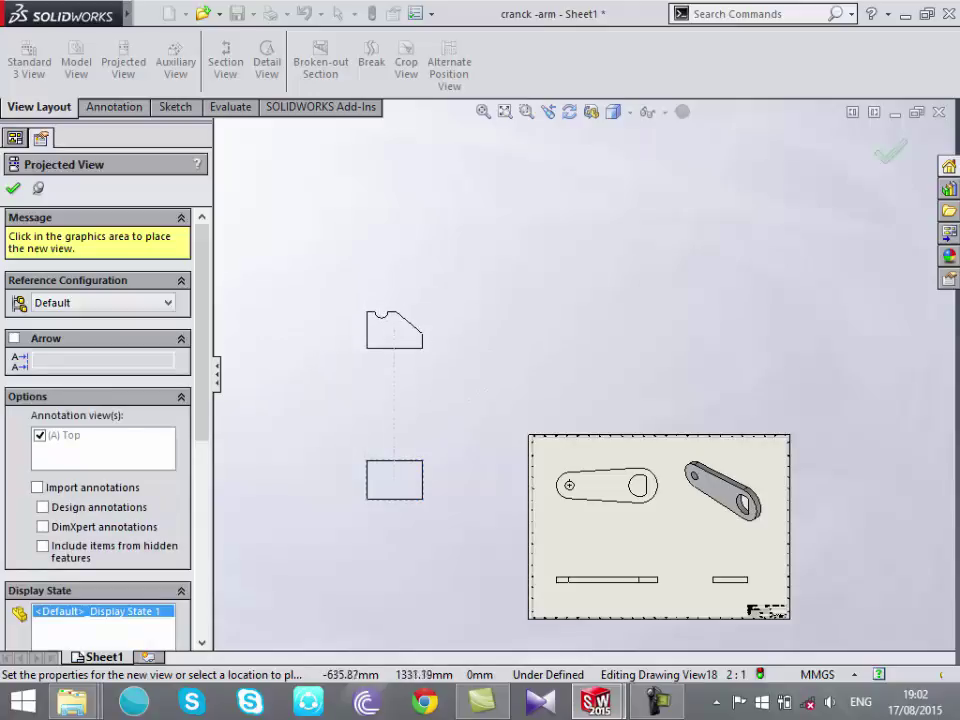
# Add the notched-profile projected view and an isometric view above it, then box-select both
pyautogui.click(394, 330)
pyautogui.press('Escape')
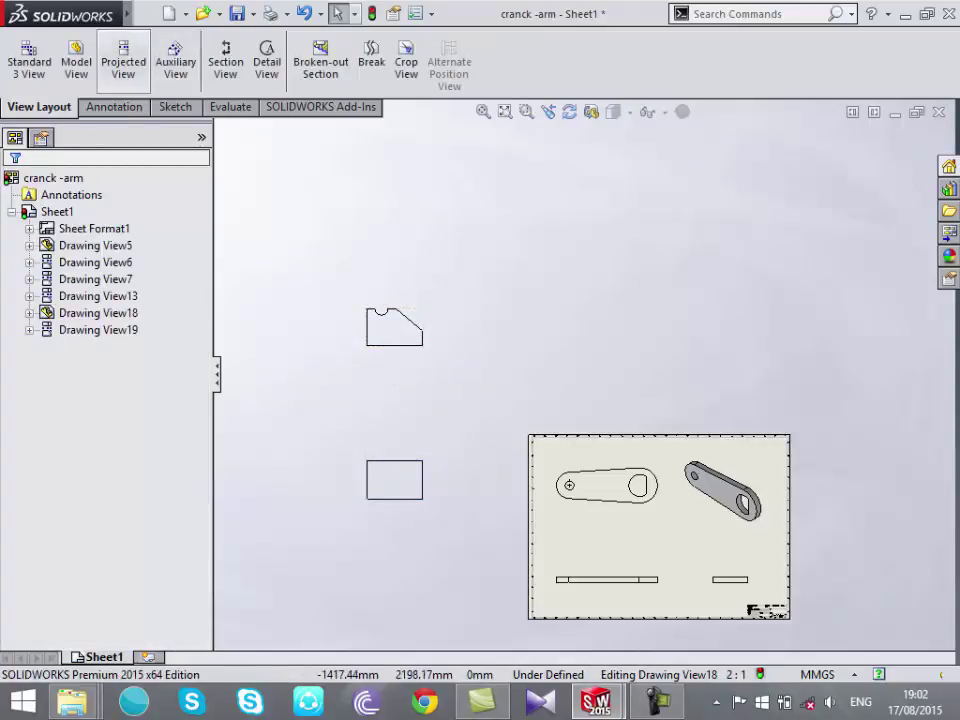
pyautogui.click(123, 60)
pyautogui.click(394, 327)
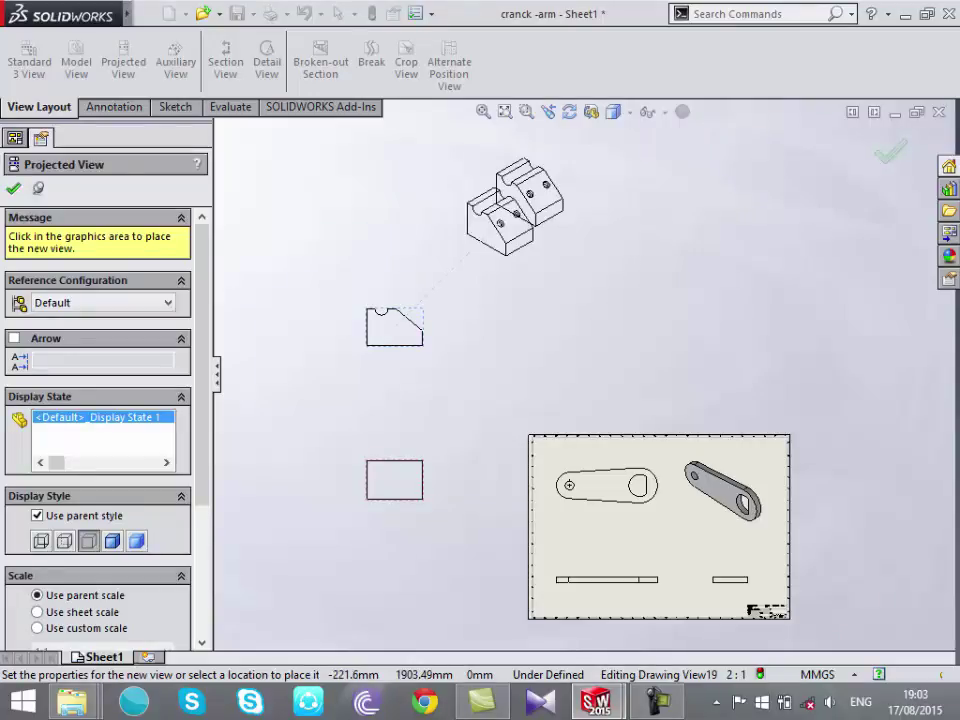
pyautogui.press('Escape')
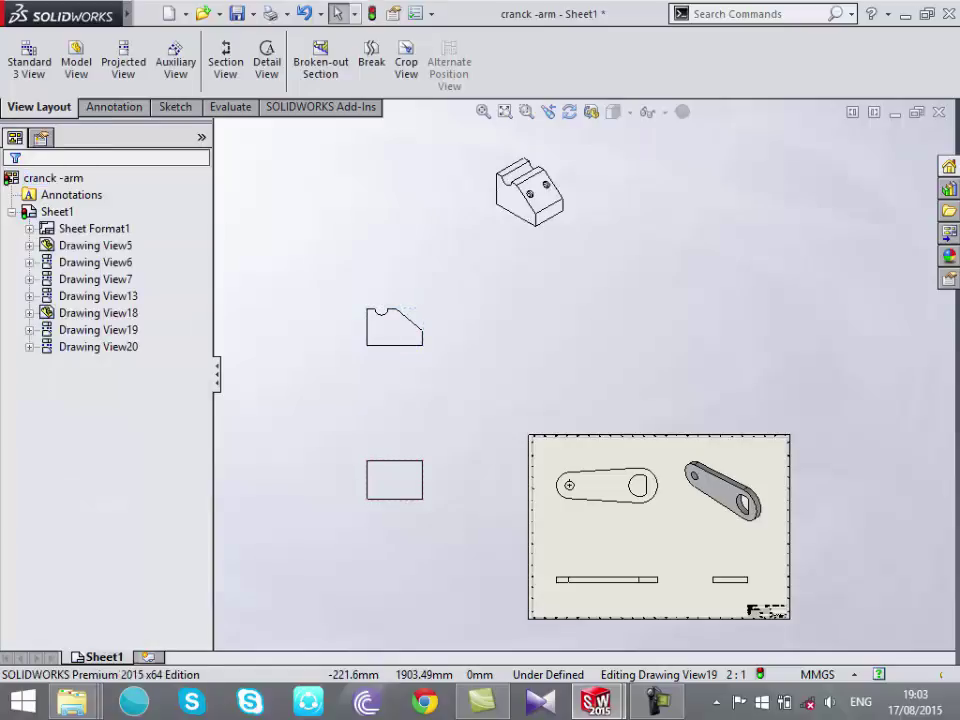
pyautogui.moveTo(636, 150); pyautogui.dragTo(318, 336)
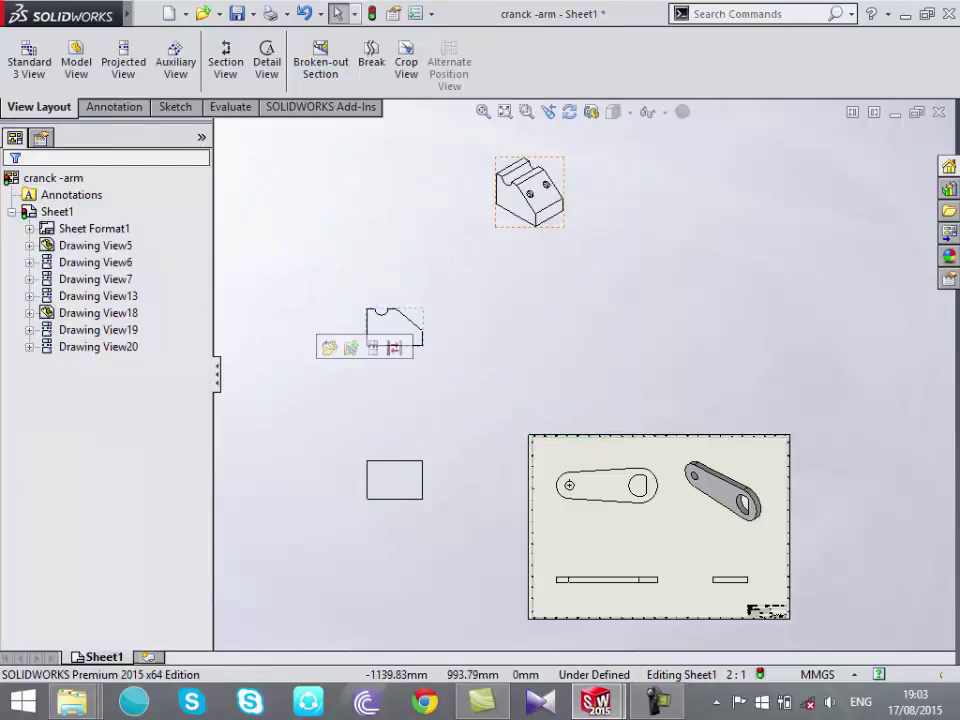
# Delete the selected block views, confirming removal of the isometric and base views
pyautogui.press('Delete')
pyautogui.press('Return')
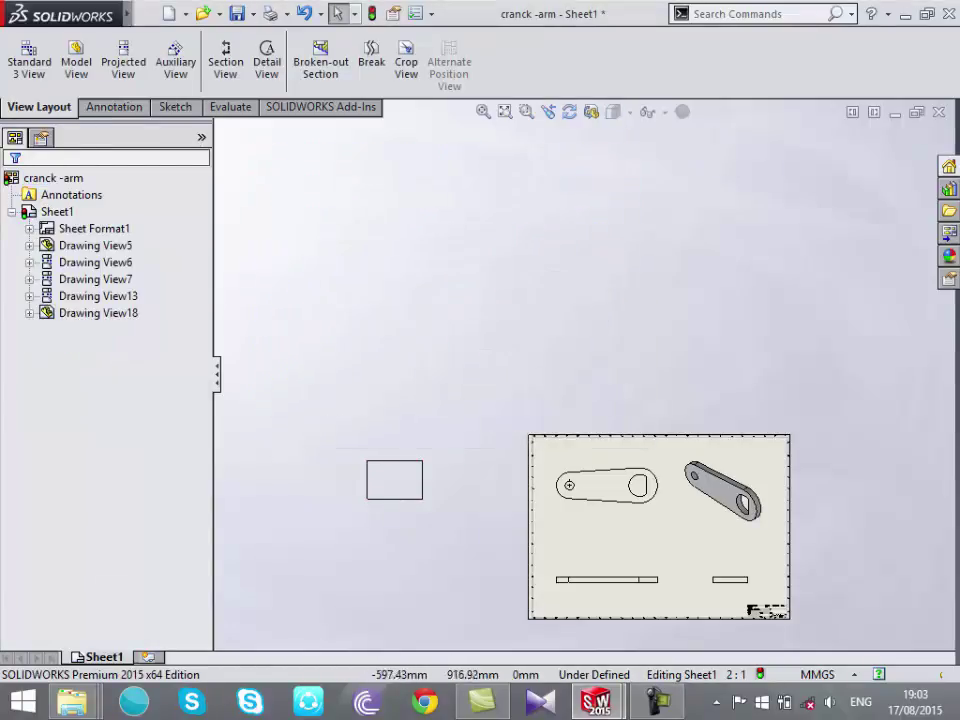
pyautogui.press('Return')
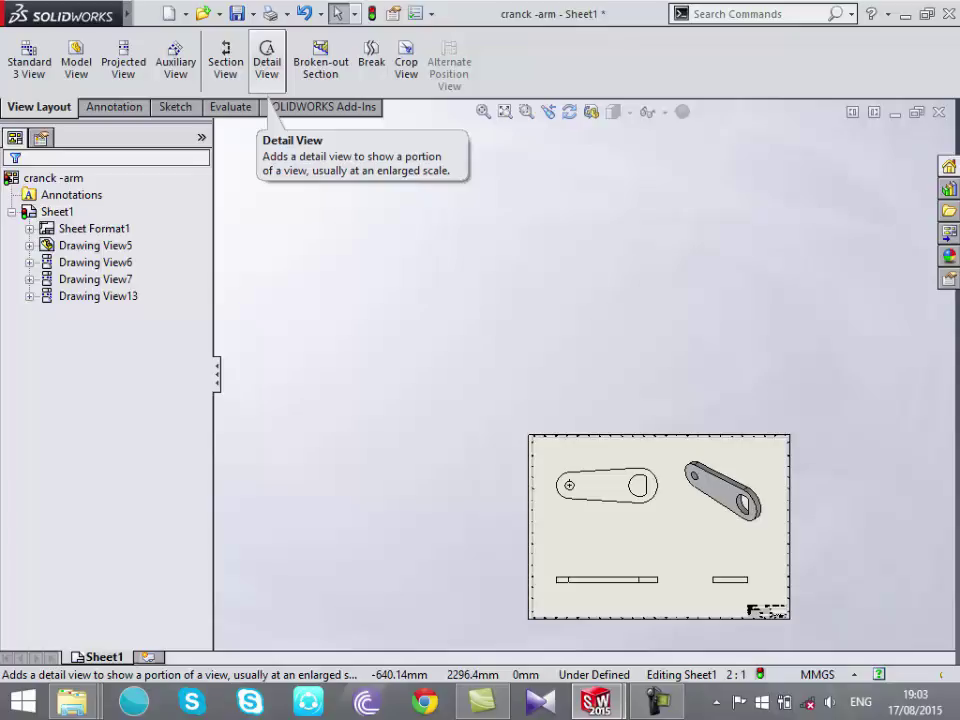
pyautogui.scroll(-2, 632, 400)
pyautogui.scroll(-2, 560, 300)
# Draw detail circle B centred on the crank arm's hole end
pyautogui.scroll(-3, 520, 190)
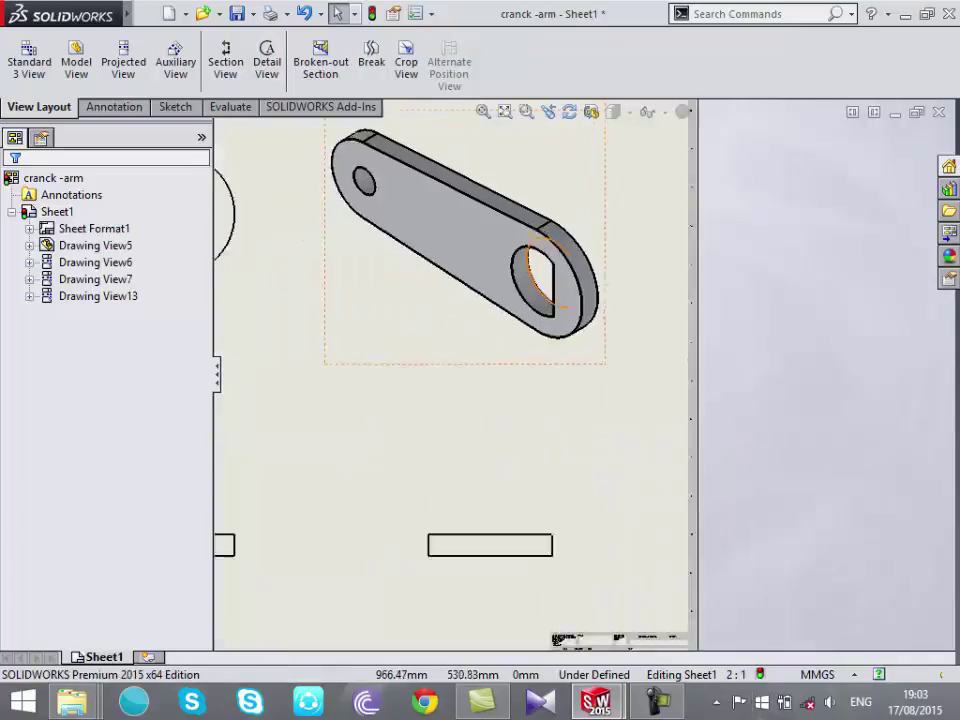
pyautogui.scroll(-2, 540, 276)
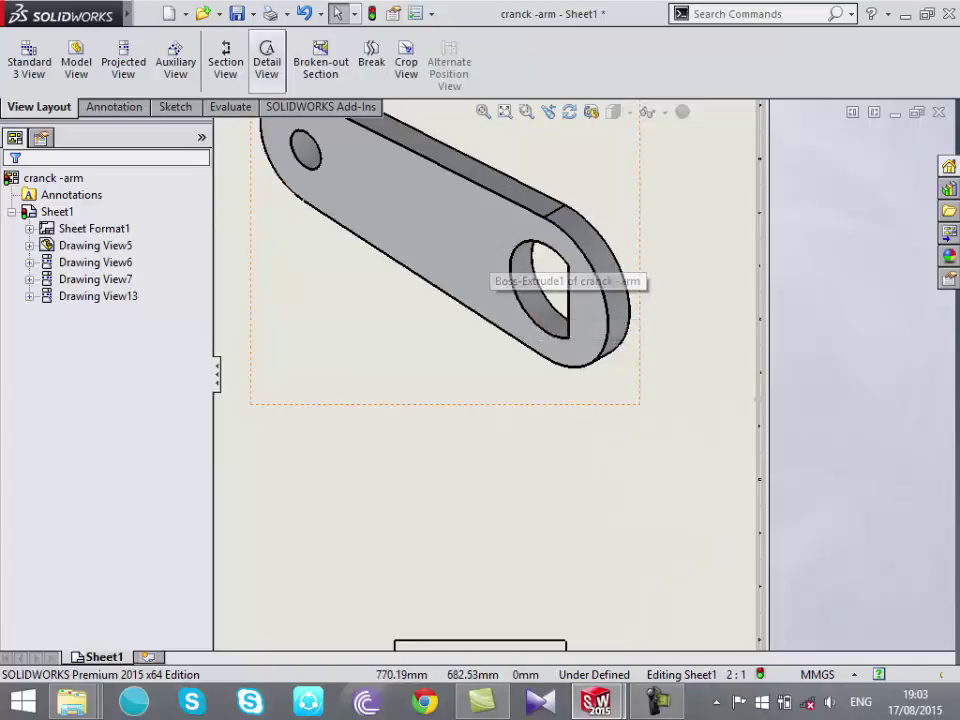
pyautogui.click(266, 62)
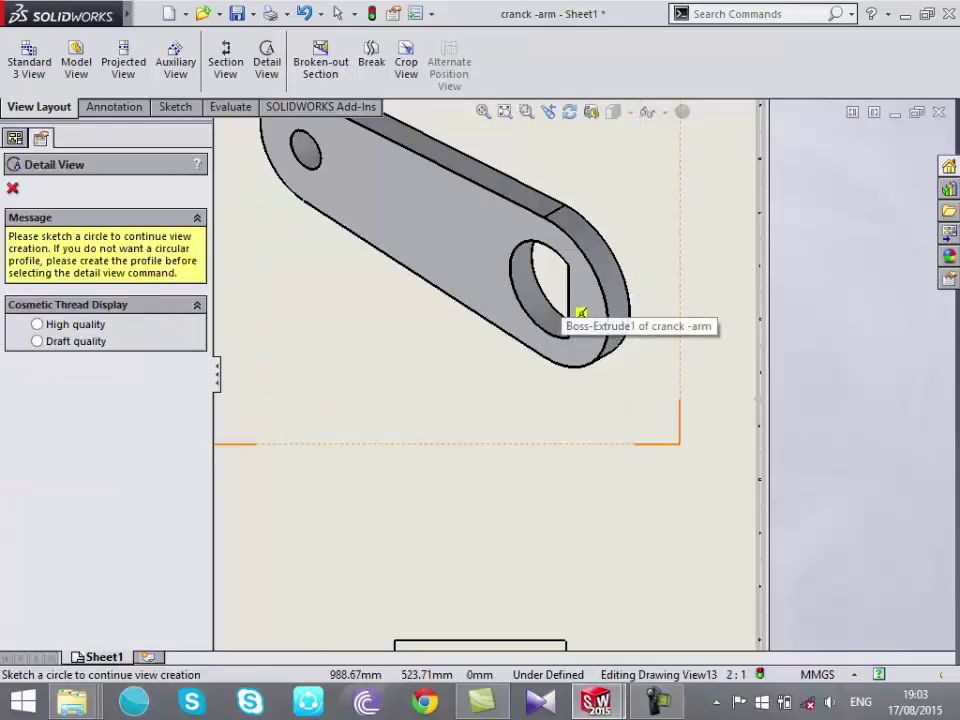
pyautogui.click(553, 285)
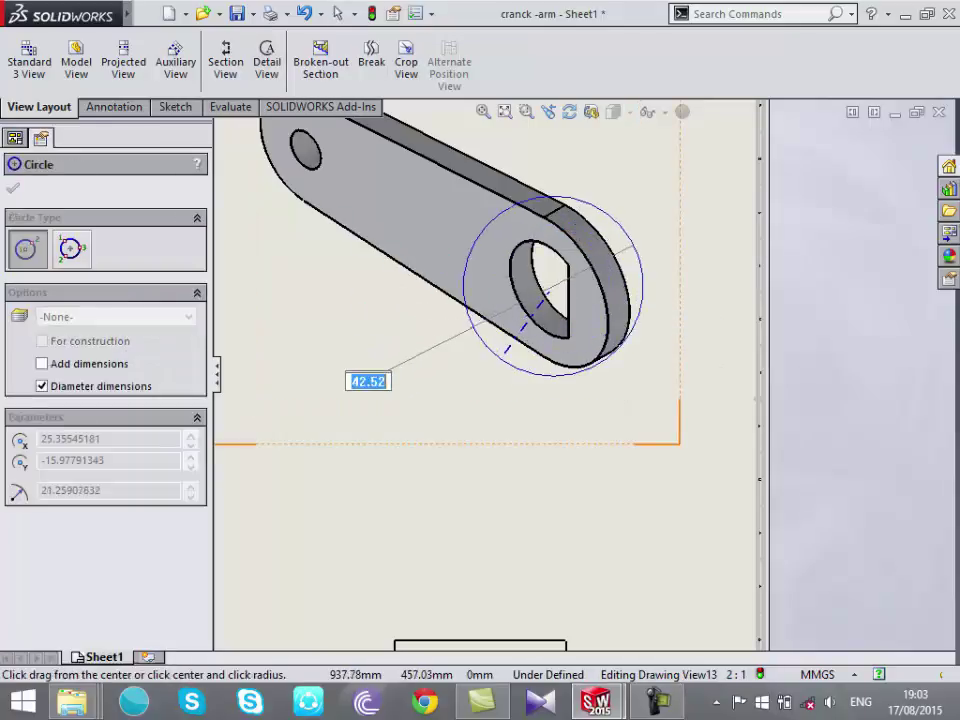
pyautogui.click(502, 371)
pyautogui.scroll(3, 802, 280)
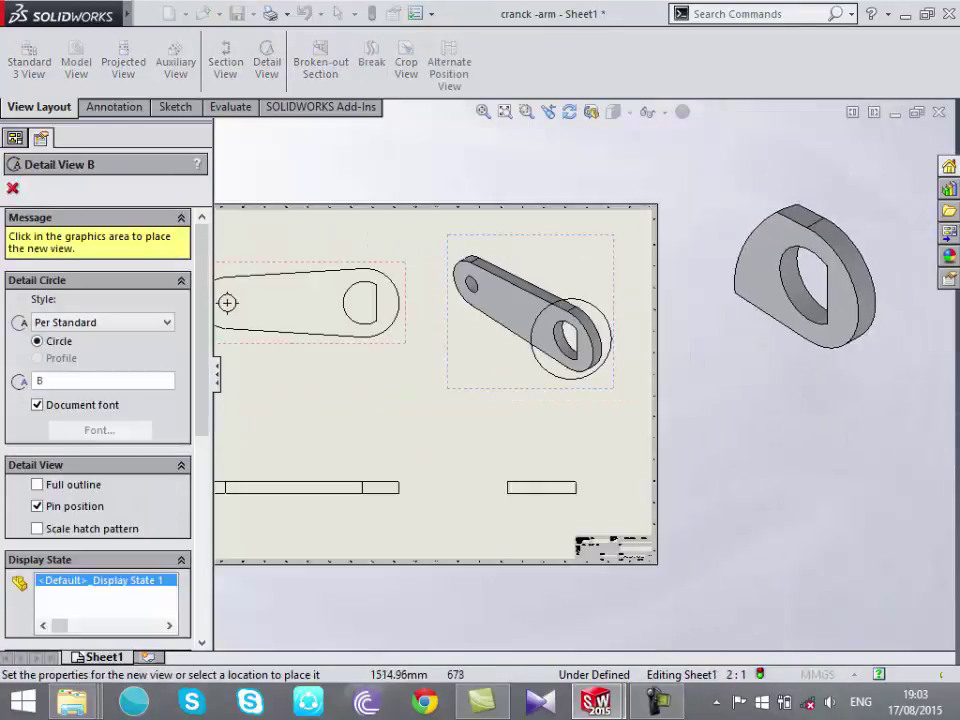
# Place Detail View B at 8:1 scale to the right of the sheet
pyautogui.click(802, 280)
pyautogui.scroll(-2, 785, 410)
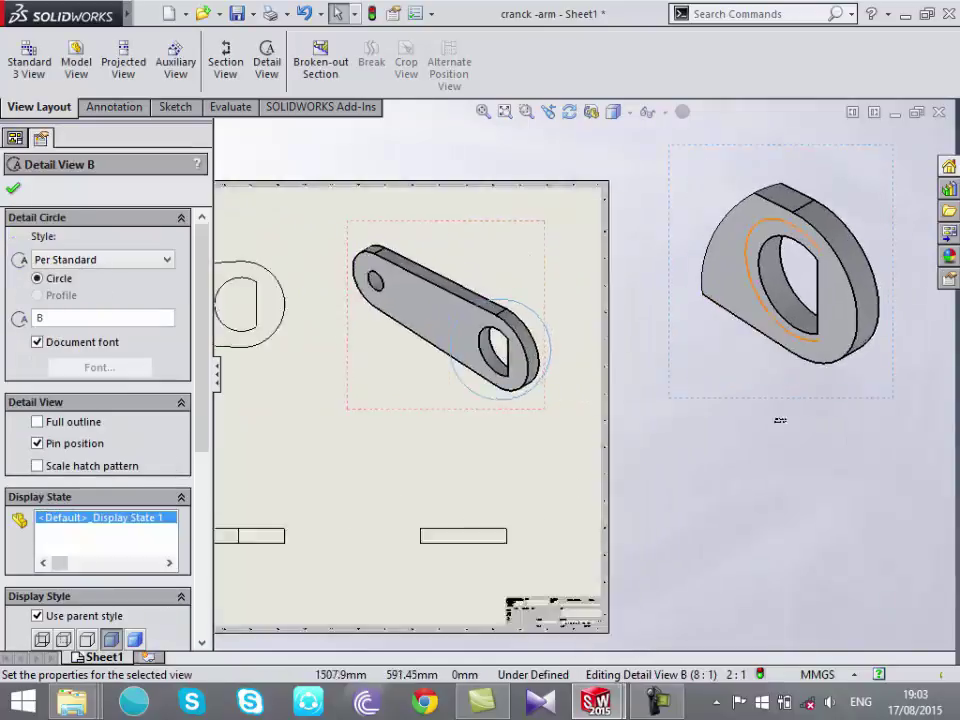
pyautogui.scroll(-2, 770, 440)
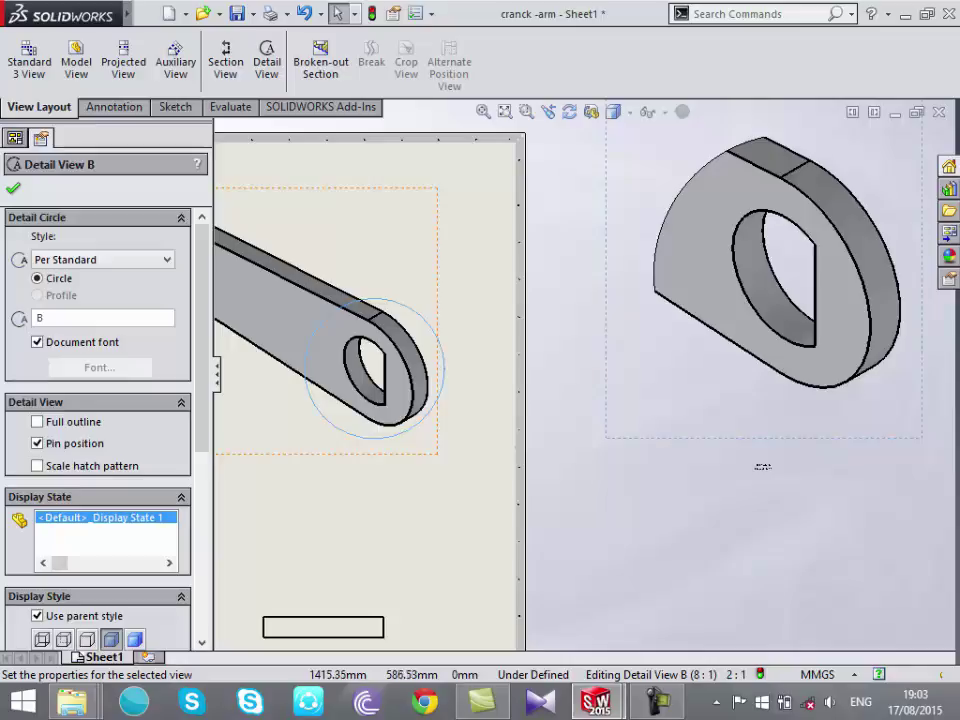
pyautogui.scroll(2, 615, 374)
pyautogui.scroll(-3, 418, 340)
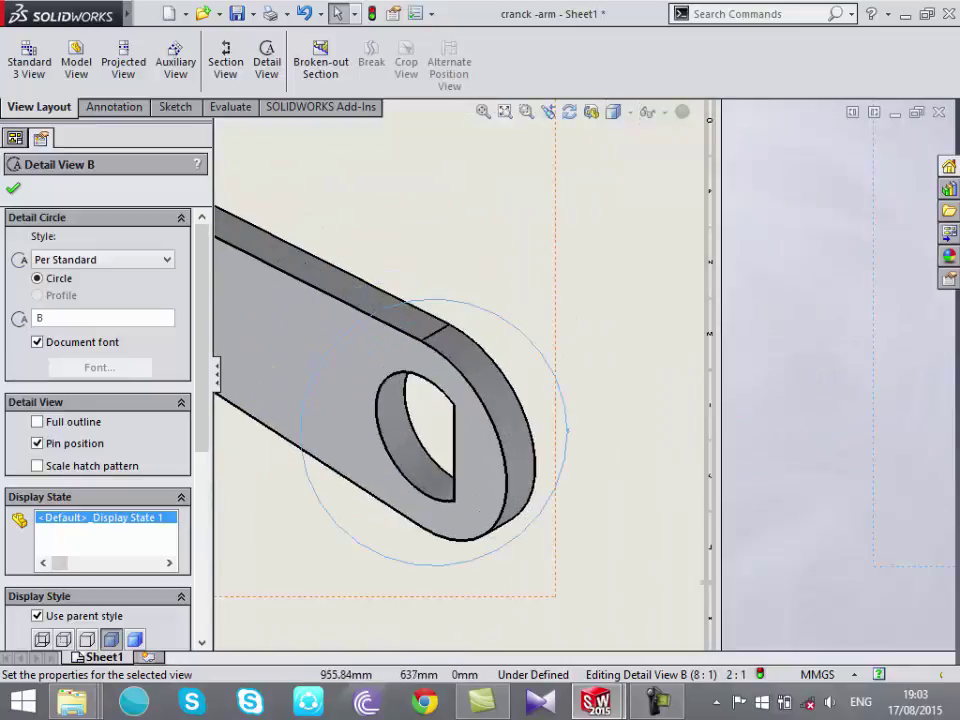
pyautogui.scroll(-2, 418, 340)
pyautogui.scroll(-1, 418, 340)
pyautogui.scroll(2, 597, 428)
pyautogui.scroll(1, 597, 428)
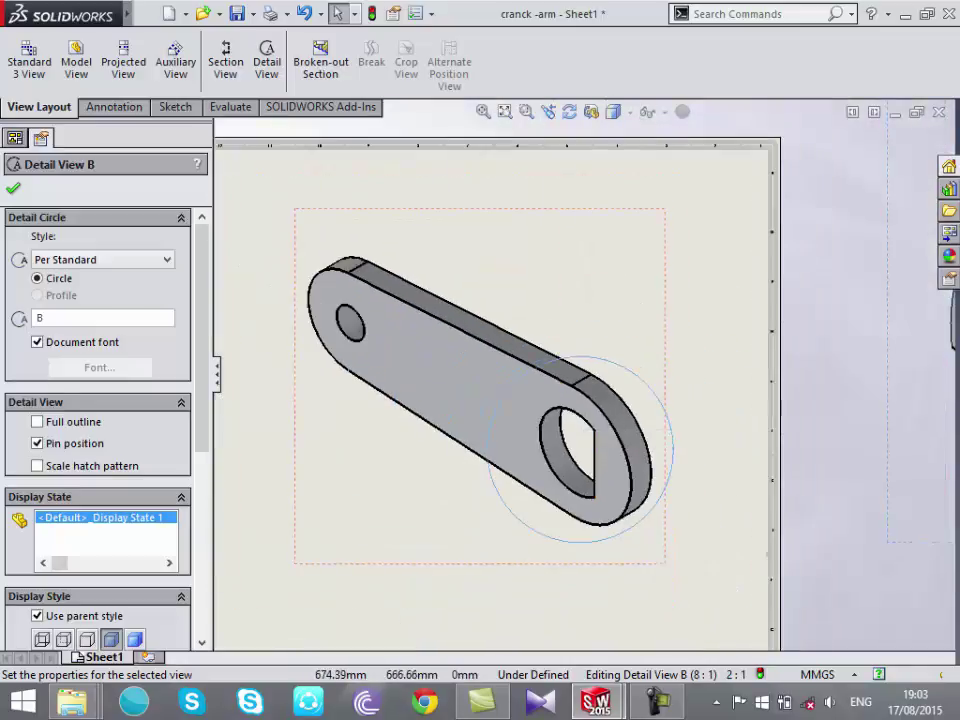
pyautogui.press('Escape')
pyautogui.scroll(-3, 585, 364)
pyautogui.scroll(-2, 585, 364)
pyautogui.scroll(1, 585, 364)
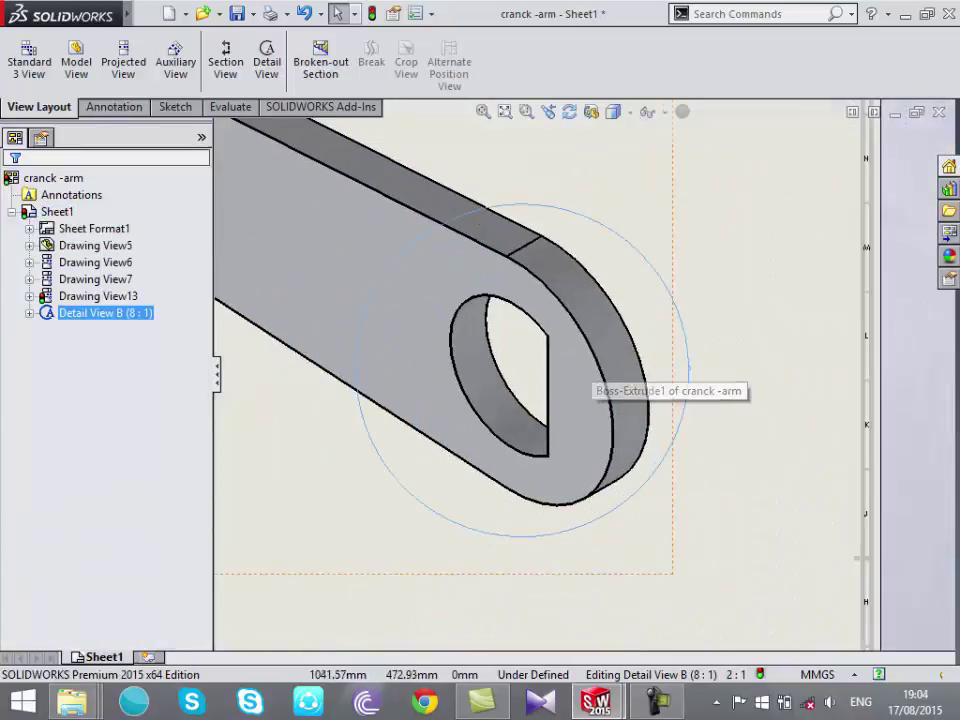
pyautogui.scroll(-3, 555, 542)
pyautogui.scroll(2, 555, 542)
pyautogui.scroll(3, 582, 372)
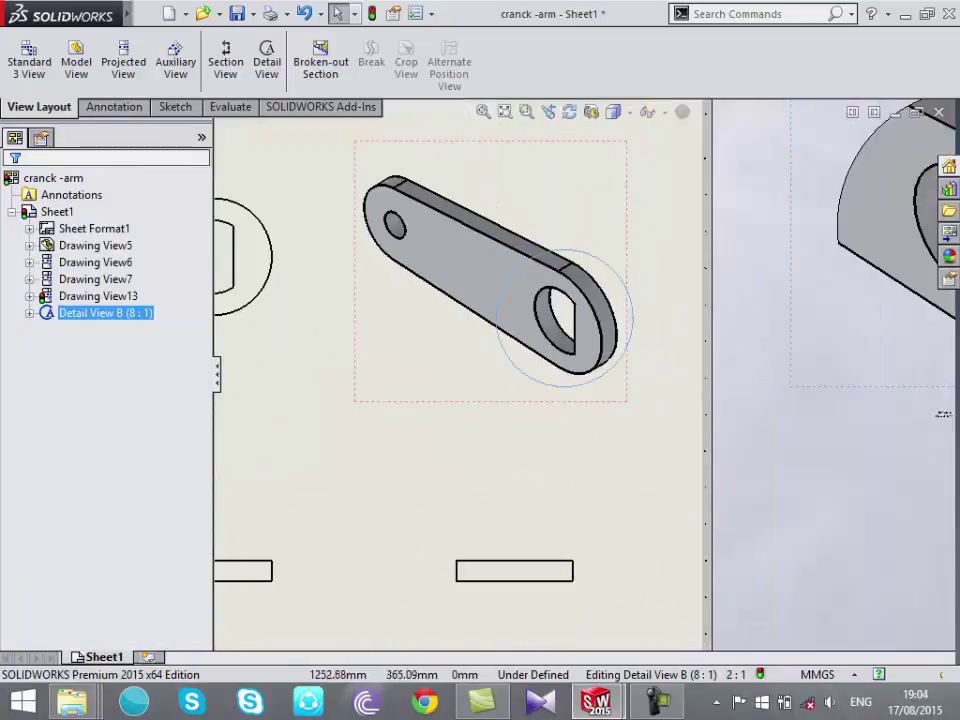
# Shift the detail circle's B label slightly right and close the PropertyManager
pyautogui.click(298, 358)
pyautogui.scroll(-1, 298, 358)
pyautogui.scroll(-2, 648, 310)
pyautogui.scroll(1, 620, 370)
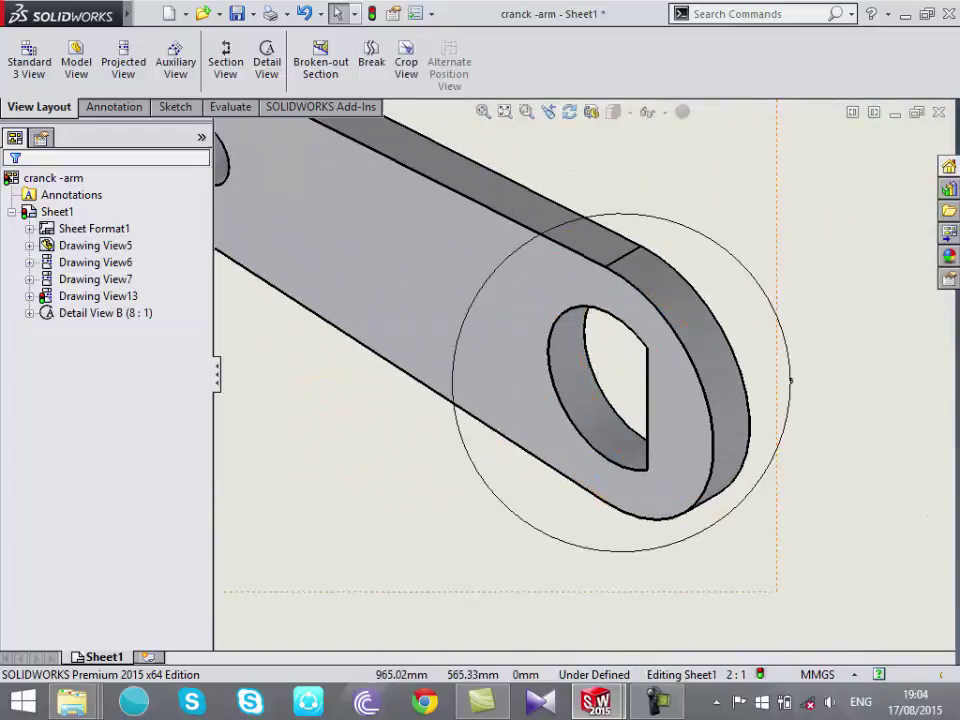
pyautogui.scroll(-2, 620, 370)
pyautogui.scroll(-2, 620, 370)
pyautogui.scroll(-1, 620, 370)
pyautogui.scroll(-2, 626, 372)
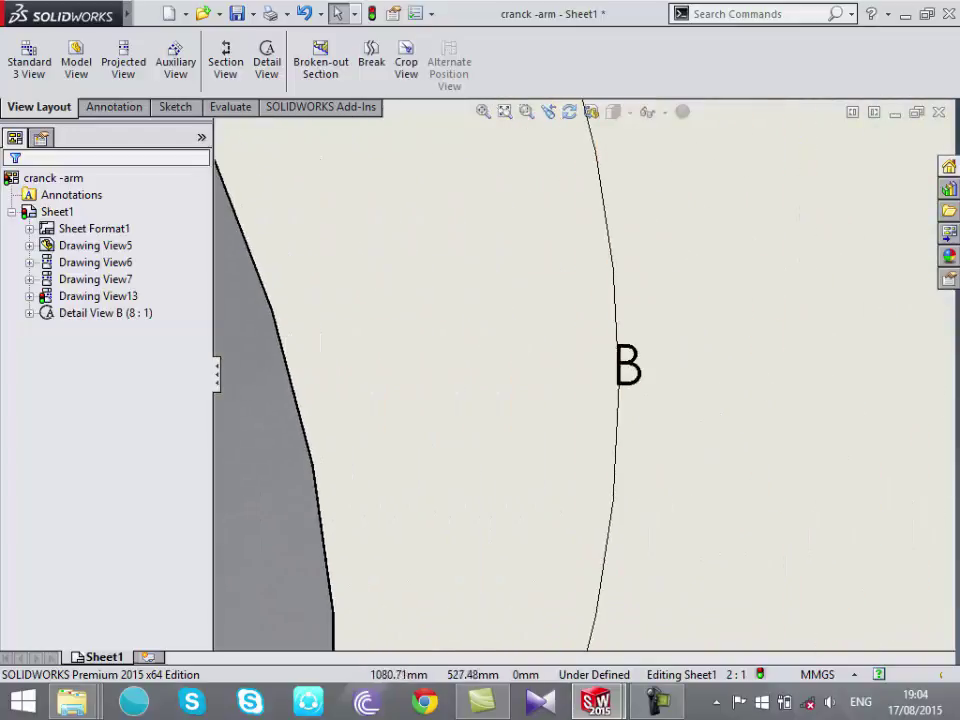
pyautogui.moveTo(628, 366); pyautogui.dragTo(684, 358)
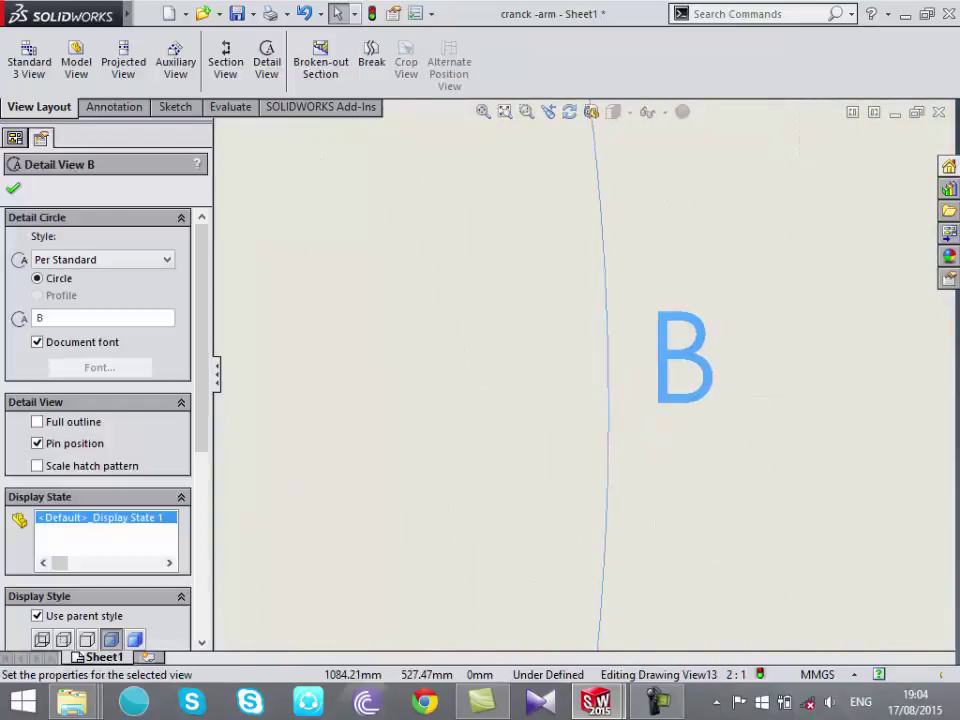
pyautogui.scroll(1, 600, 370)
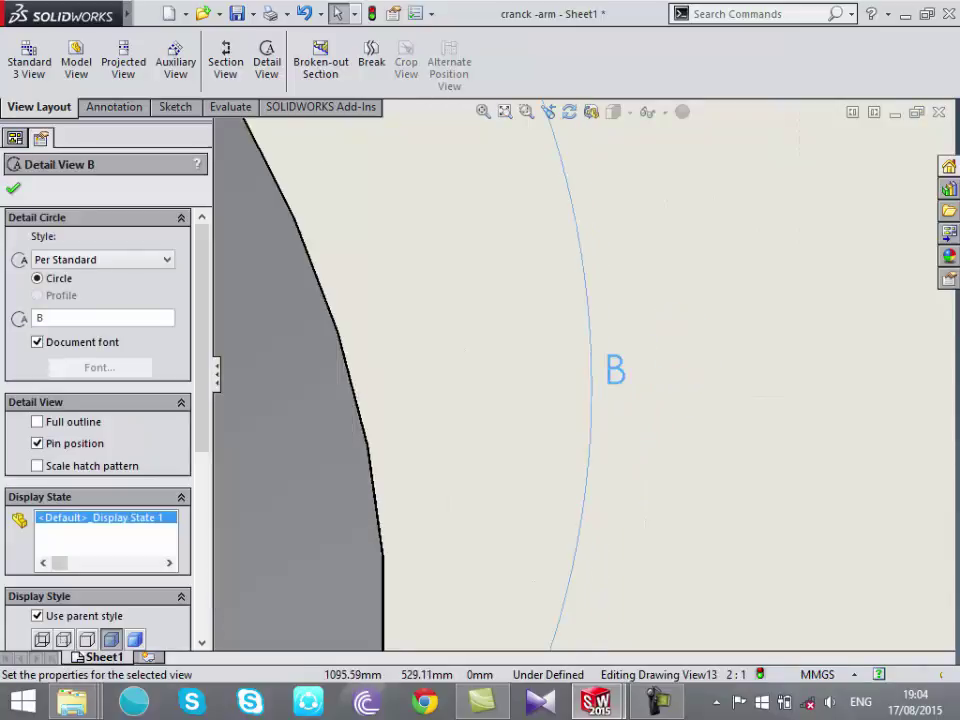
pyautogui.scroll(2, 345, 377)
pyautogui.scroll(2, 527, 376)
pyautogui.scroll(-3, 668, 345)
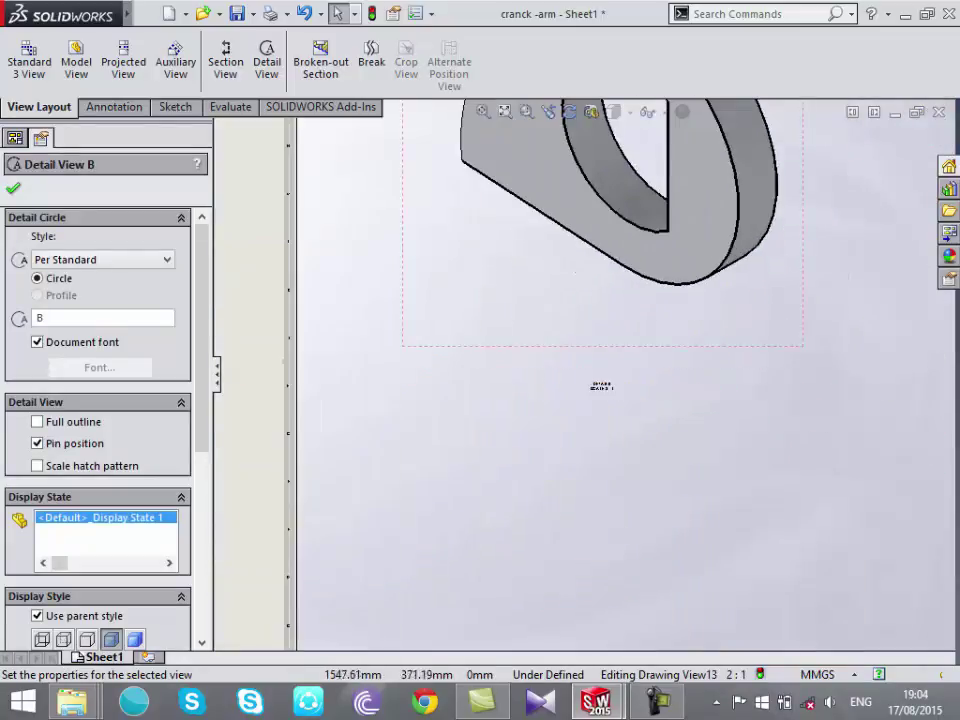
pyautogui.scroll(-2, 640, 380)
pyautogui.scroll(-2, 620, 400)
pyautogui.scroll(-1, 600, 415)
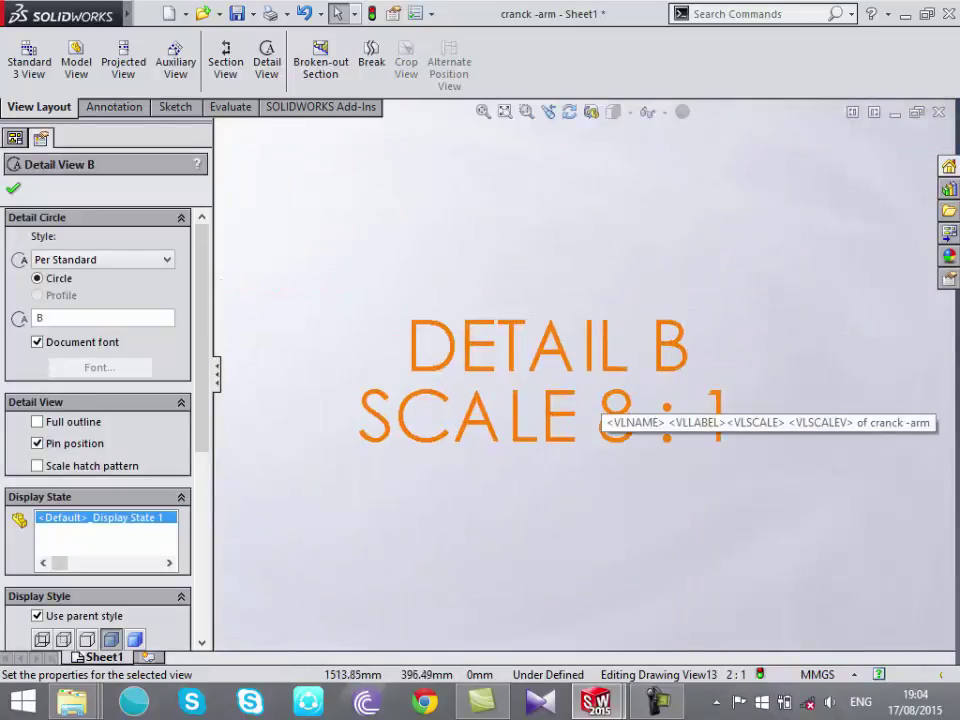
pyautogui.scroll(1, 600, 414)
pyautogui.scroll(2, 600, 414)
pyautogui.scroll(3, 480, 348)
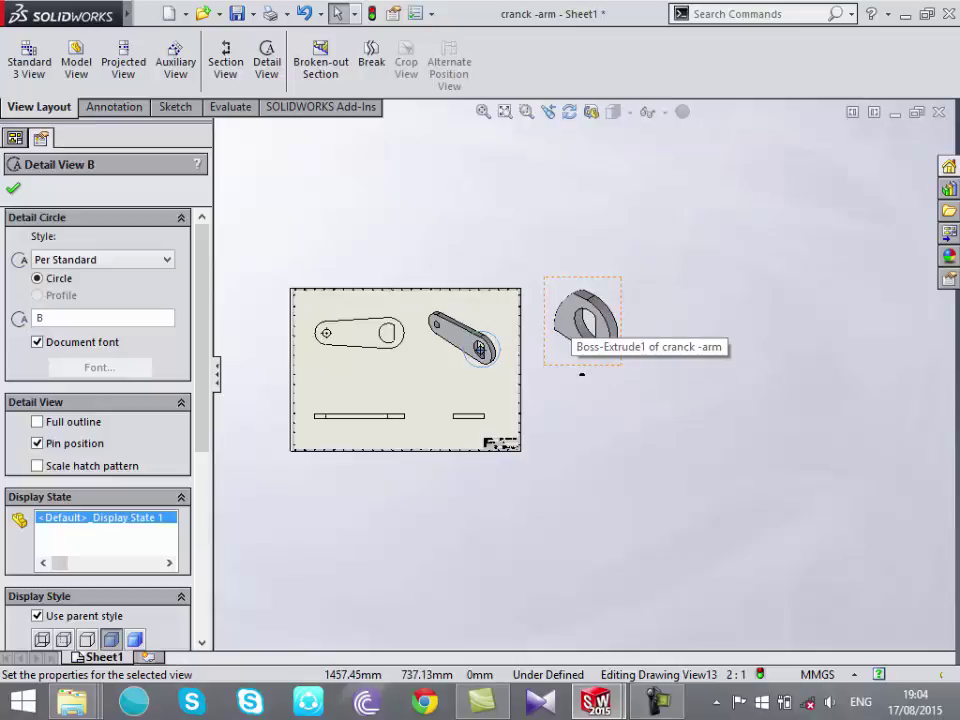
pyautogui.scroll(-2, 423, 312)
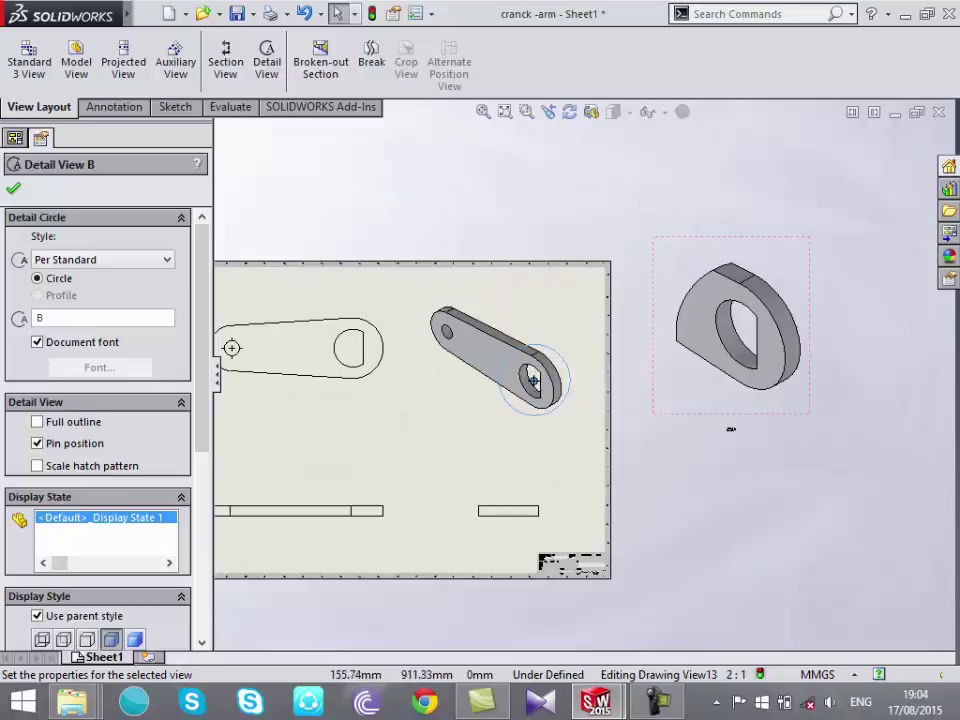
pyautogui.click(13, 188)
pyautogui.scroll(-2, 571, 323)
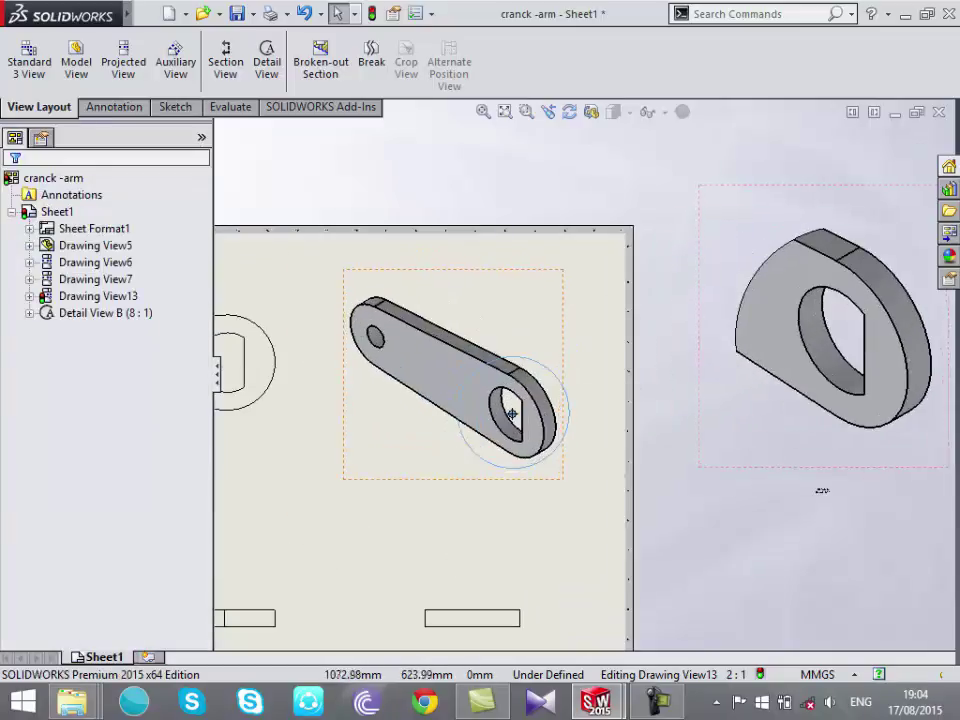
pyautogui.scroll(-2, 480, 460)
# Set Detail View B's circle style to Connected, then bring the project folder window forward
pyautogui.click(480, 462)
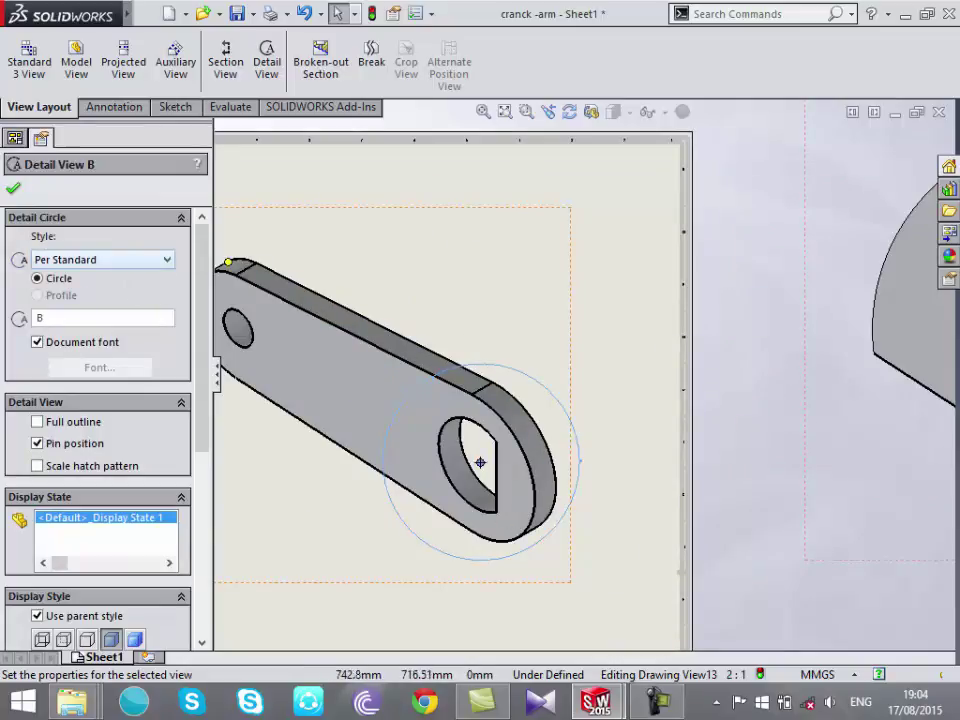
pyautogui.click(15, 137)
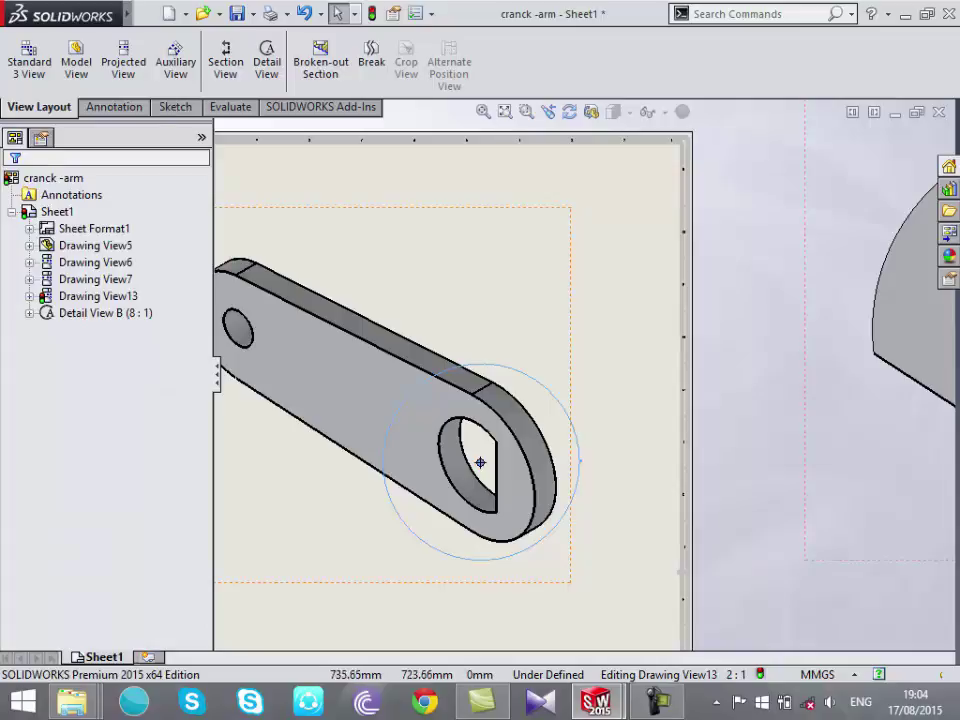
pyautogui.click(575, 440)
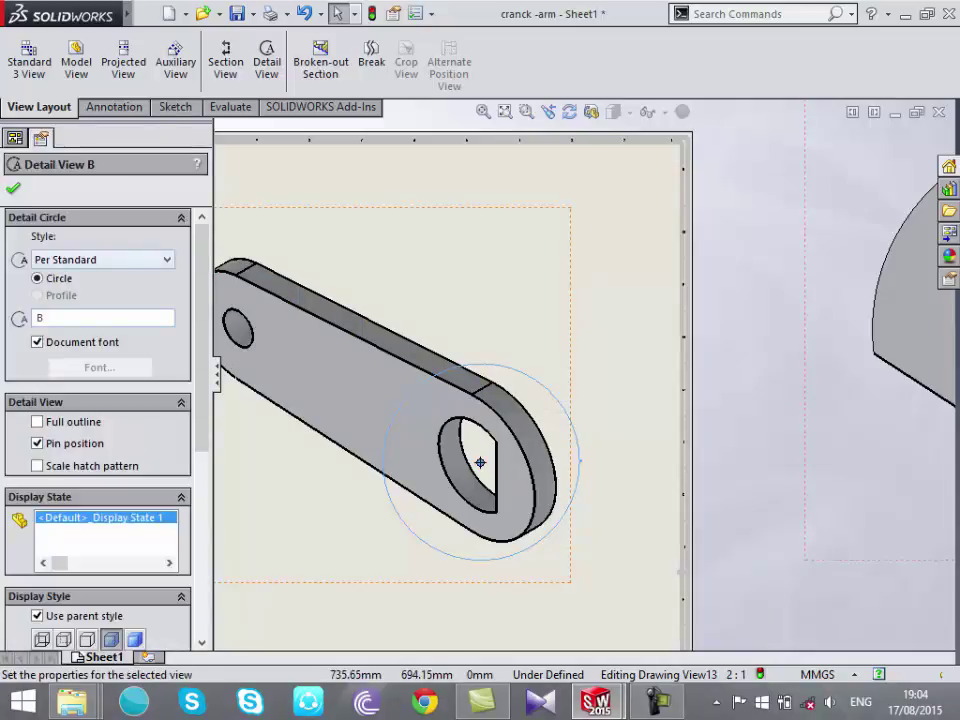
pyautogui.click(100, 259)
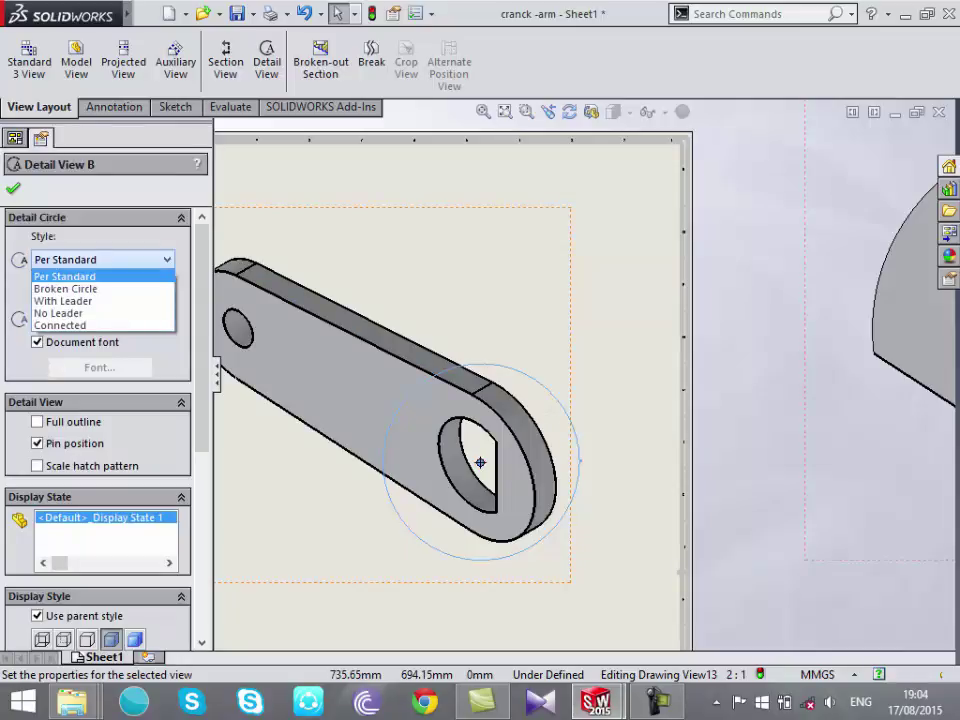
pyautogui.click(60, 325)
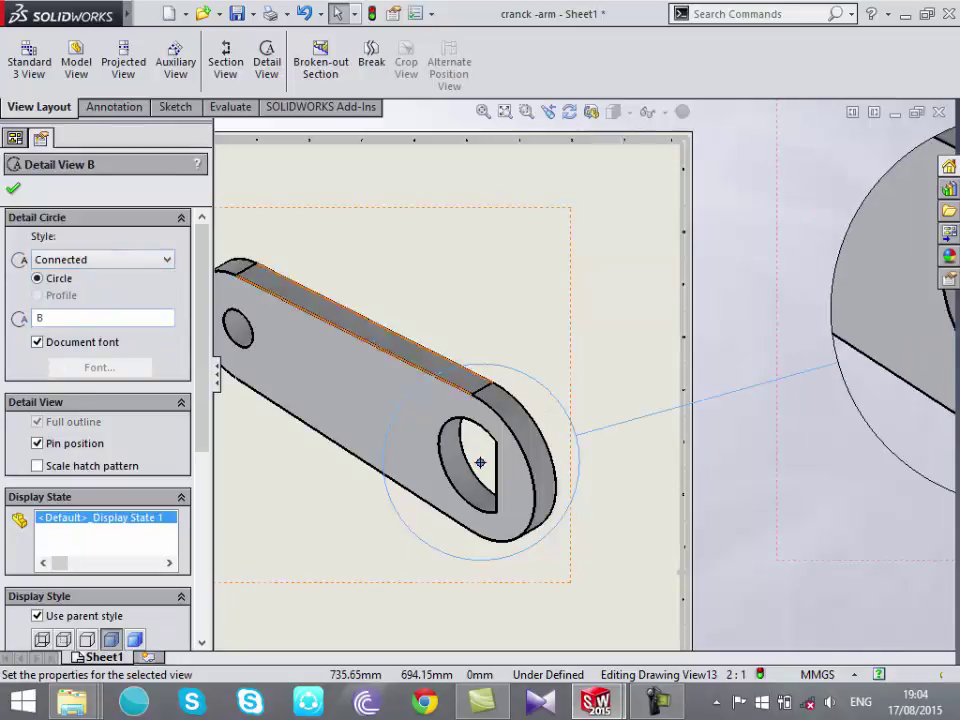
pyautogui.press('Return')
pyautogui.press('f')
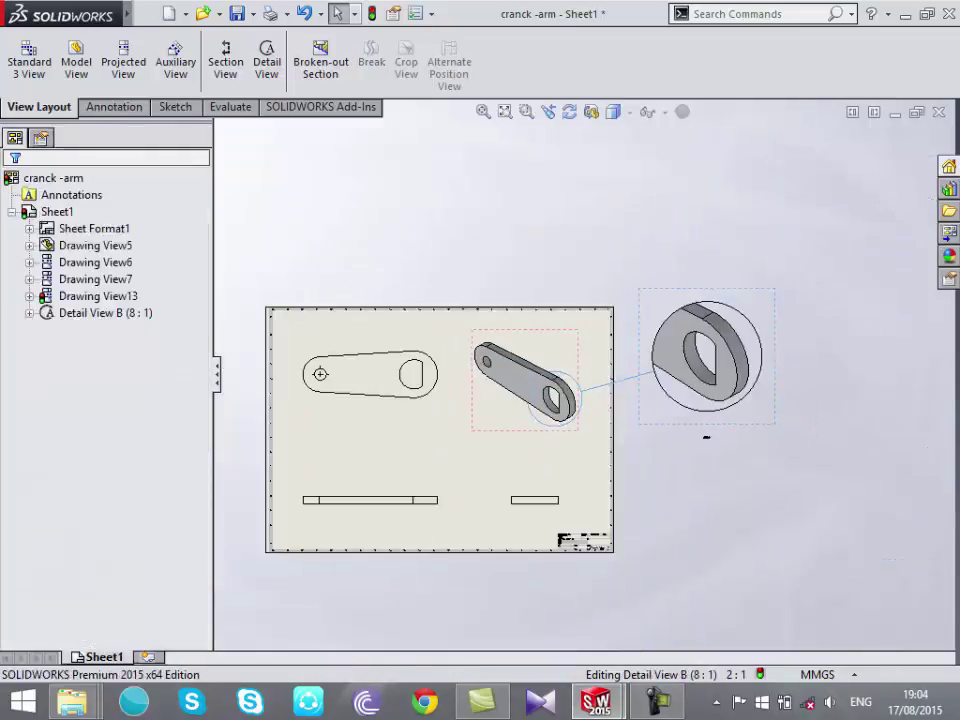
pyautogui.scroll(-3, 684, 389)
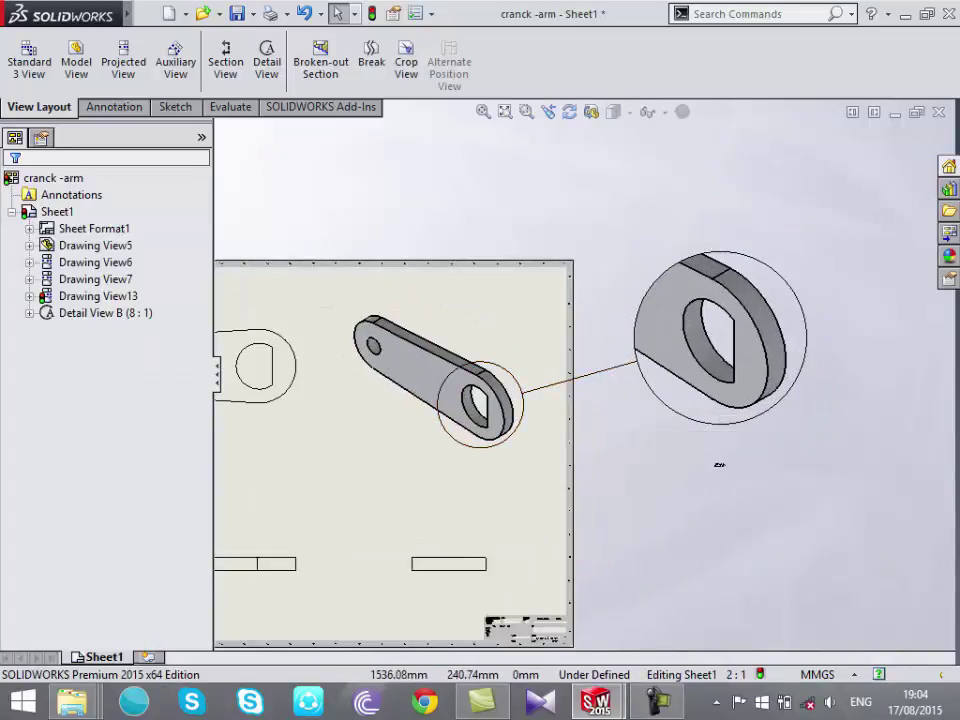
pyautogui.scroll(-2, 683, 450)
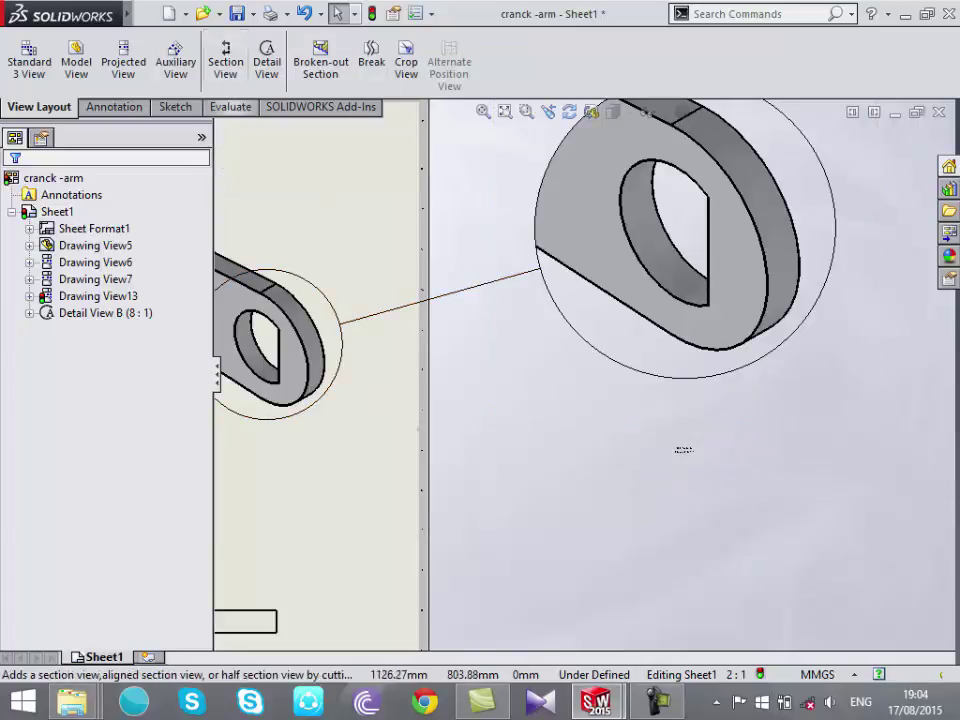
pyautogui.scroll(3, 683, 450)
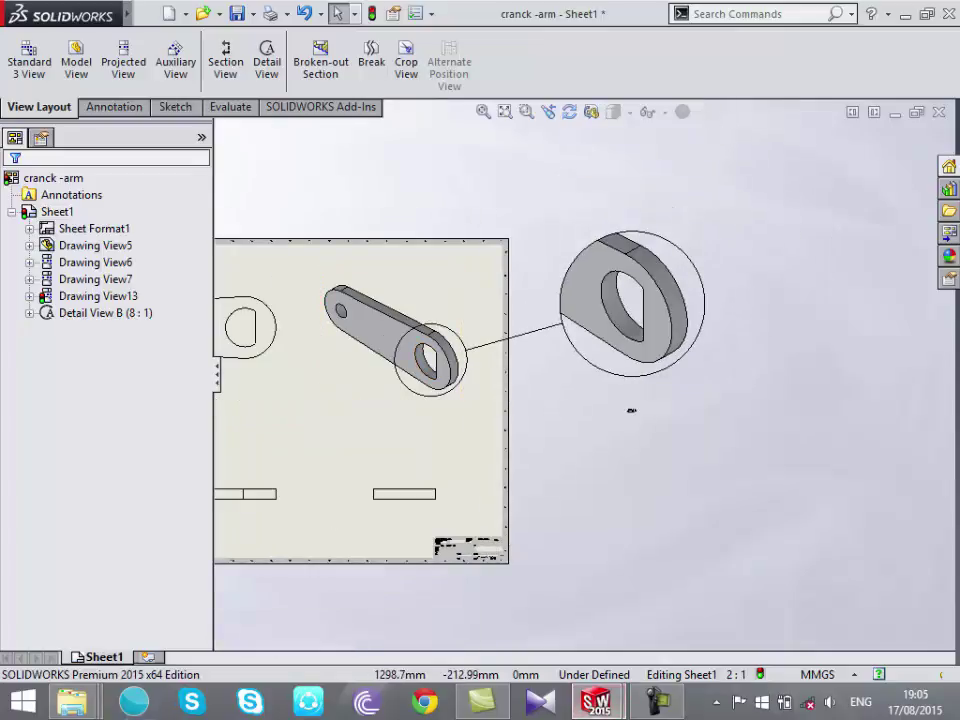
pyautogui.click(322, 580)
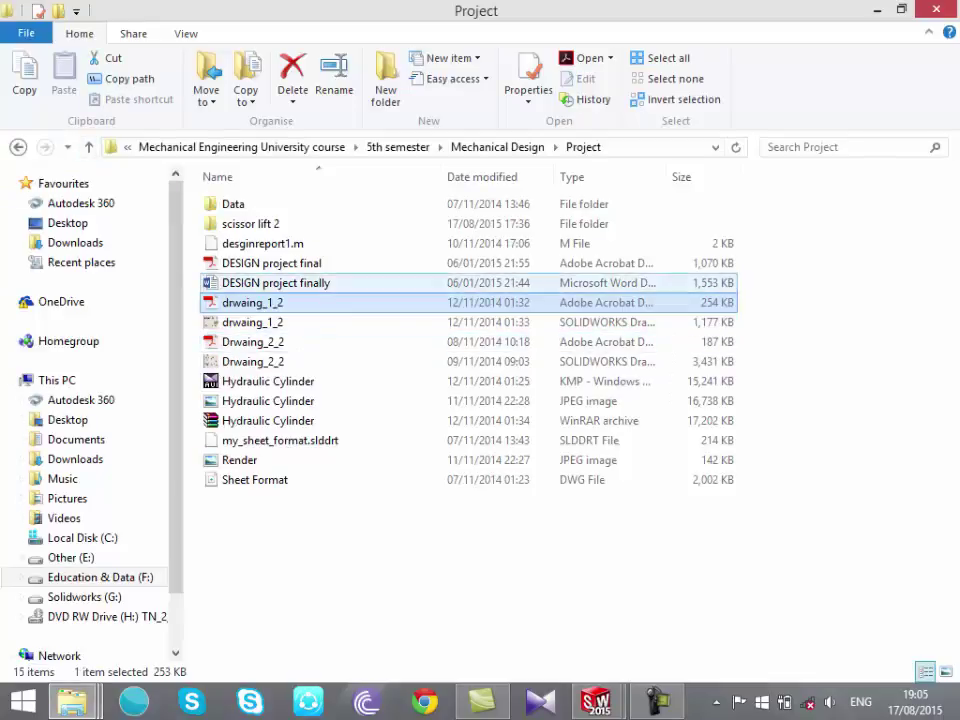
# Navigate up to 6th semester and into Mechanical Desgin, briefly opening Gears lecture_03
pyautogui.hotkey('alt', 'Up')
pyautogui.hotkey('alt', 'Up')
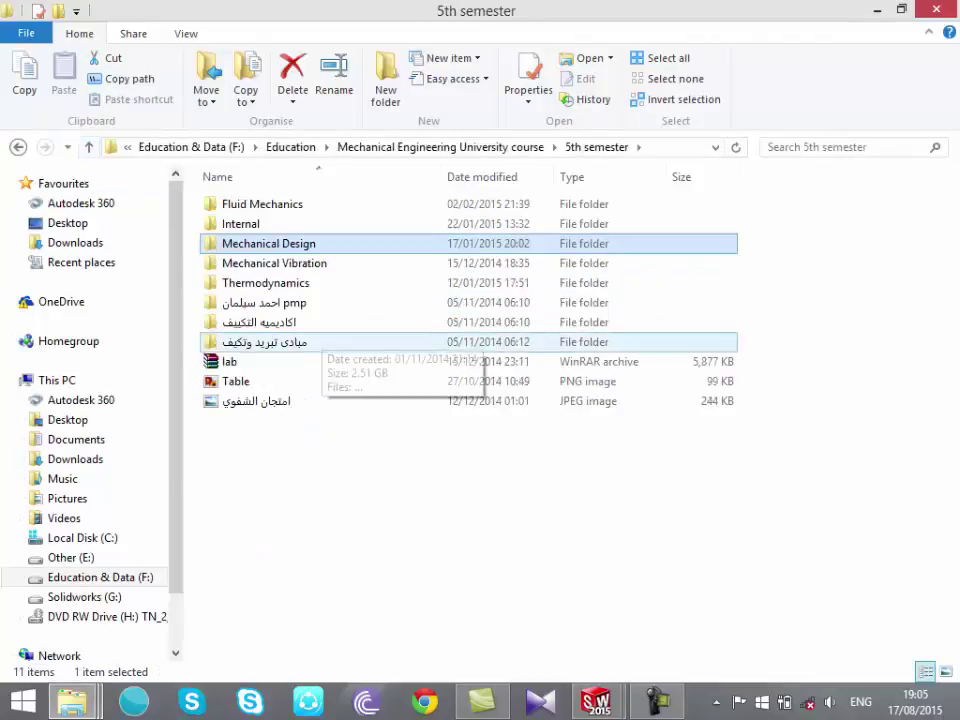
pyautogui.hotkey('alt', 'Up')
pyautogui.press('Return')
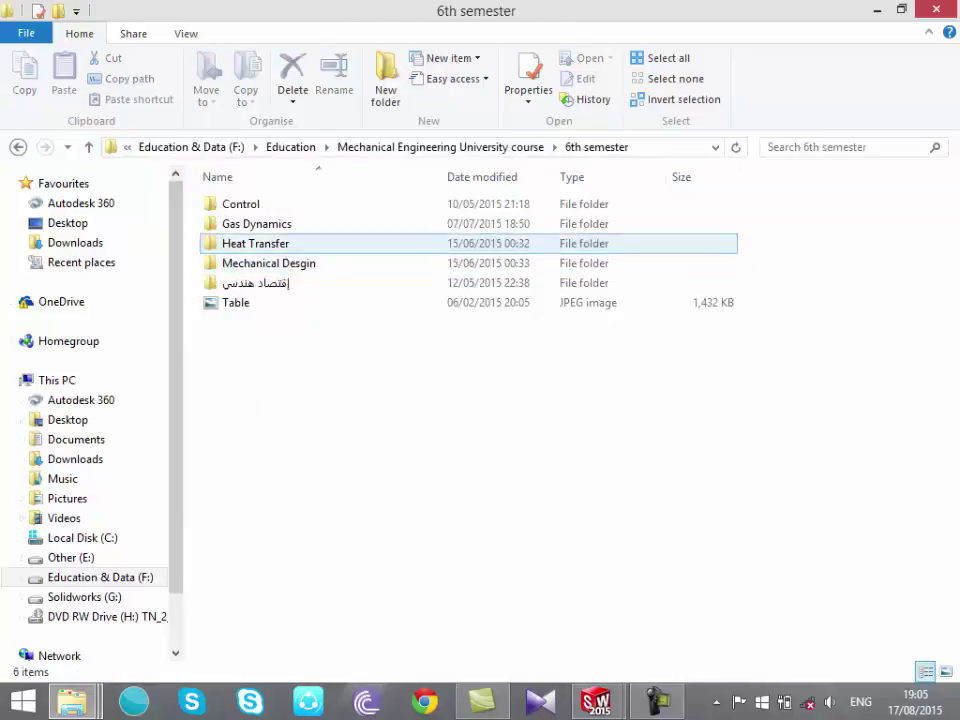
pyautogui.doubleClick(268, 263)
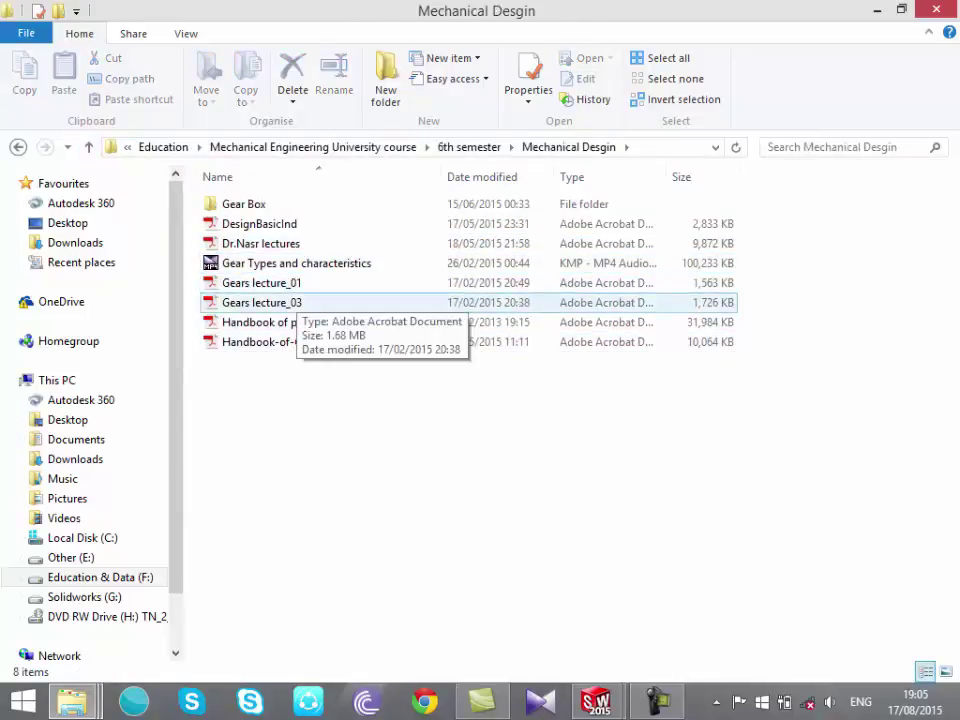
pyautogui.click(285, 302)
pyautogui.press('Return')
pyautogui.click(940, 8)
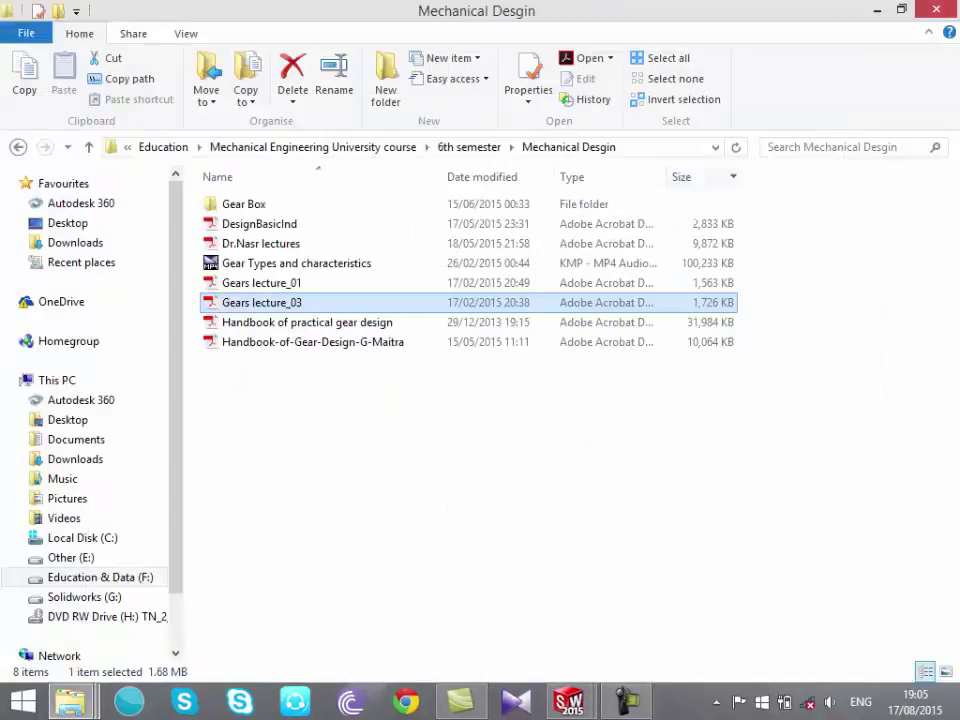
# Go back through 6th semester > Mechanical Desgin > Gear Box and open Helical Gearbox drawing layout 3
pyautogui.click(88, 147)
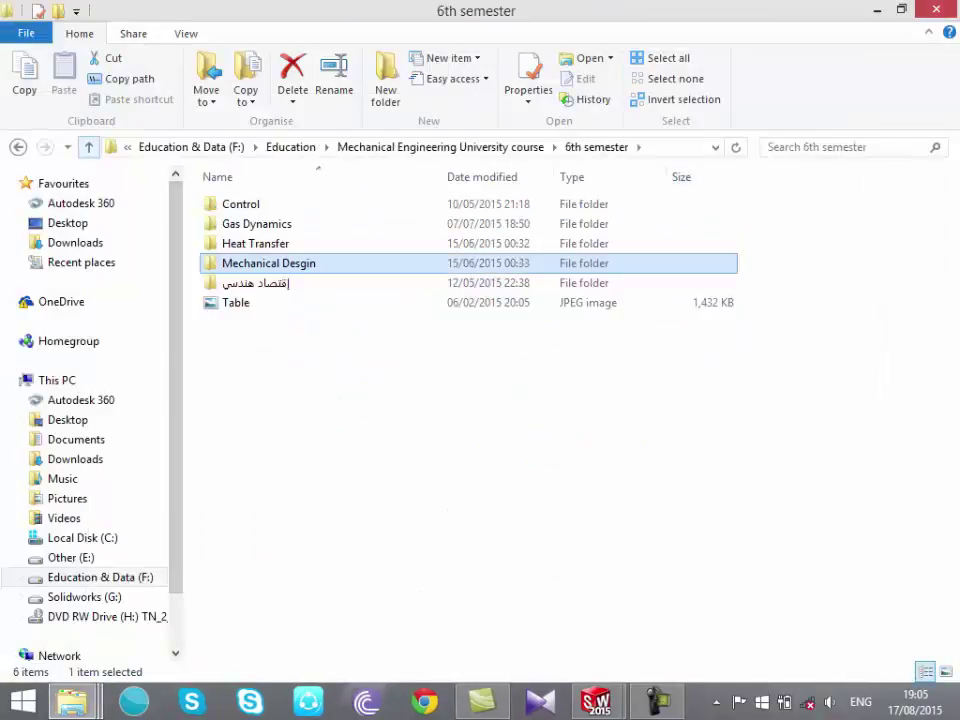
pyautogui.click(88, 147)
pyautogui.doubleClick(250, 262)
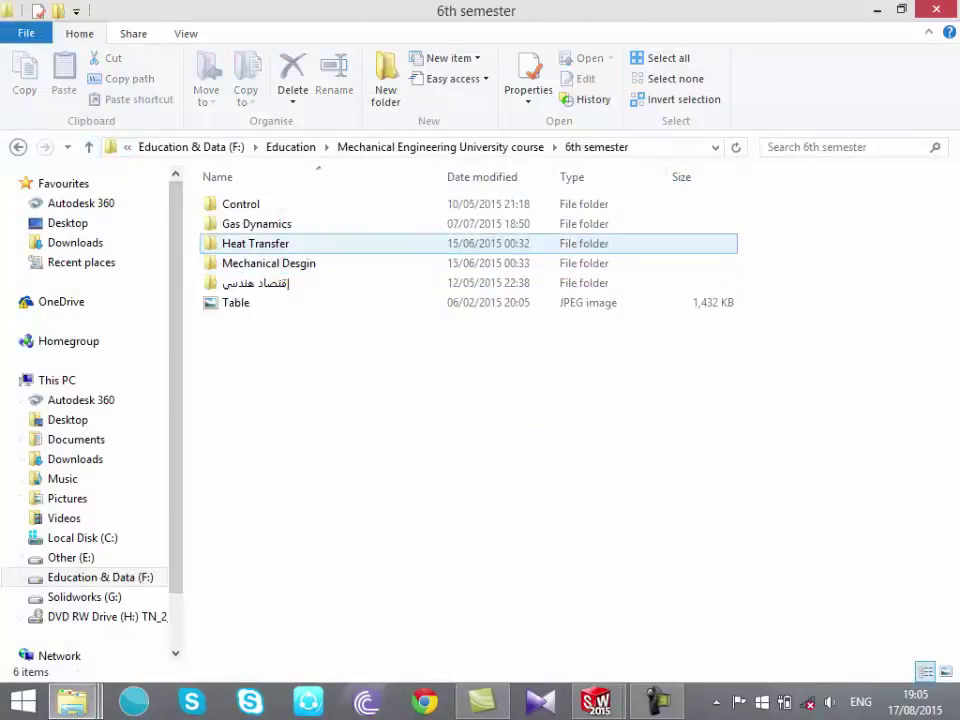
pyautogui.doubleClick(268, 263)
pyautogui.doubleClick(240, 203)
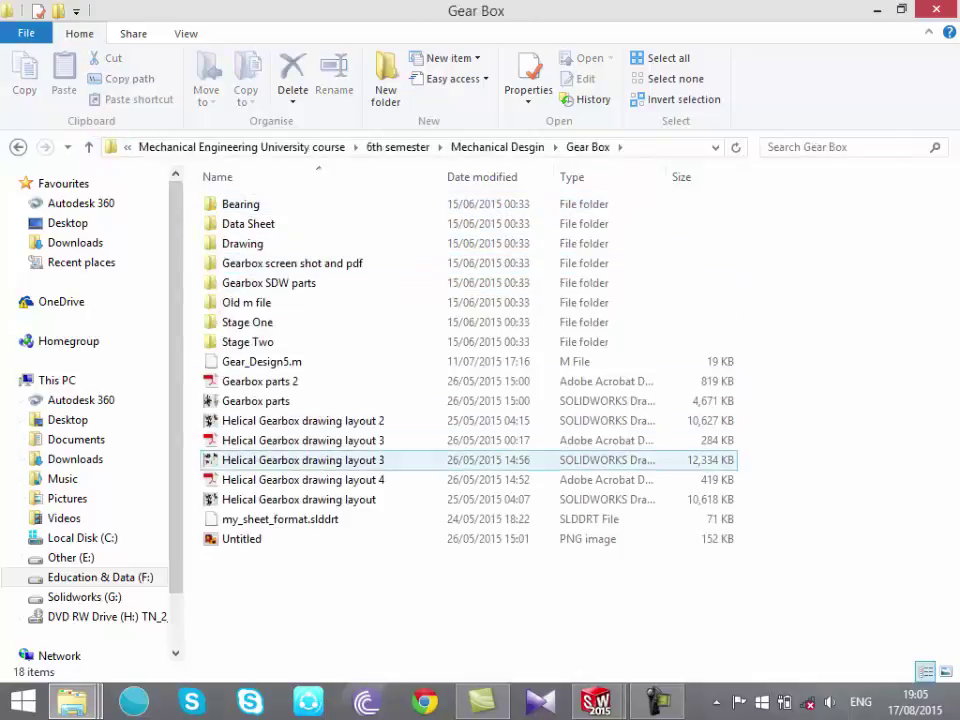
pyautogui.doubleClick(300, 440)
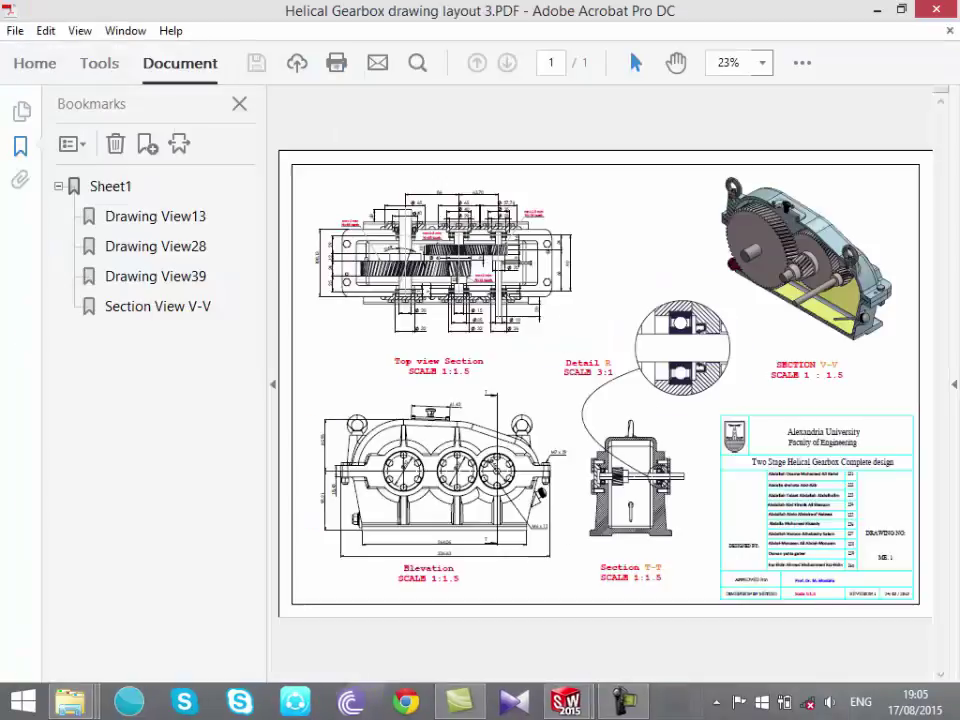
# Zoom in and out around Section T-T and Detail R of the gearbox drawing PDF
pyautogui.keyDown('ctrl'); pyautogui.scroll(5, 670, 470); pyautogui.keyUp('ctrl')
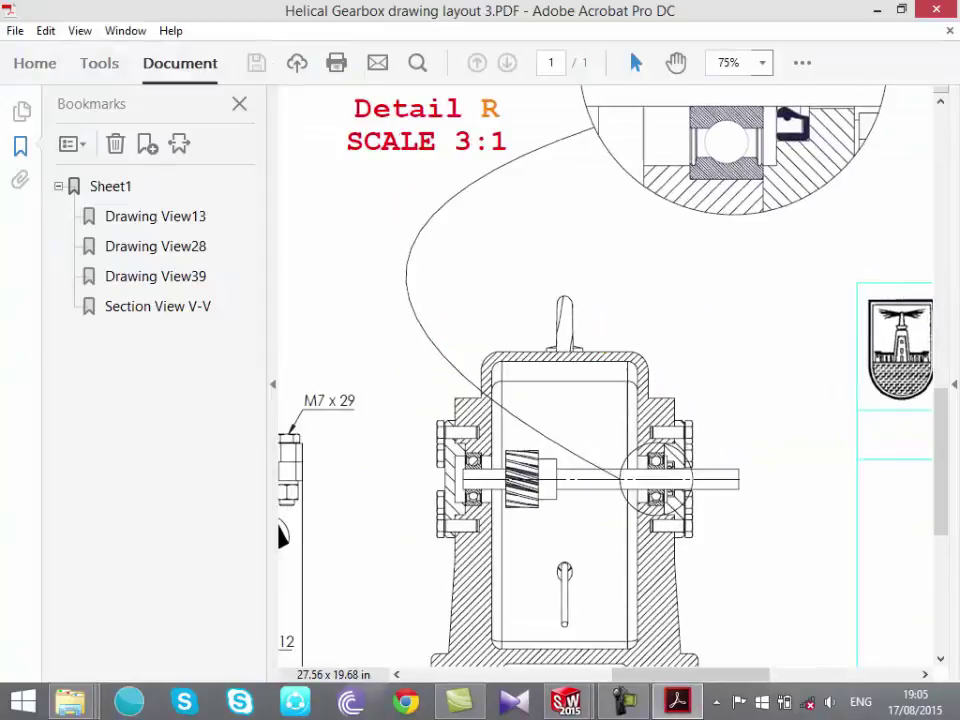
pyautogui.scroll(-2, 610, 380)
pyautogui.scroll(-1, 570, 380)
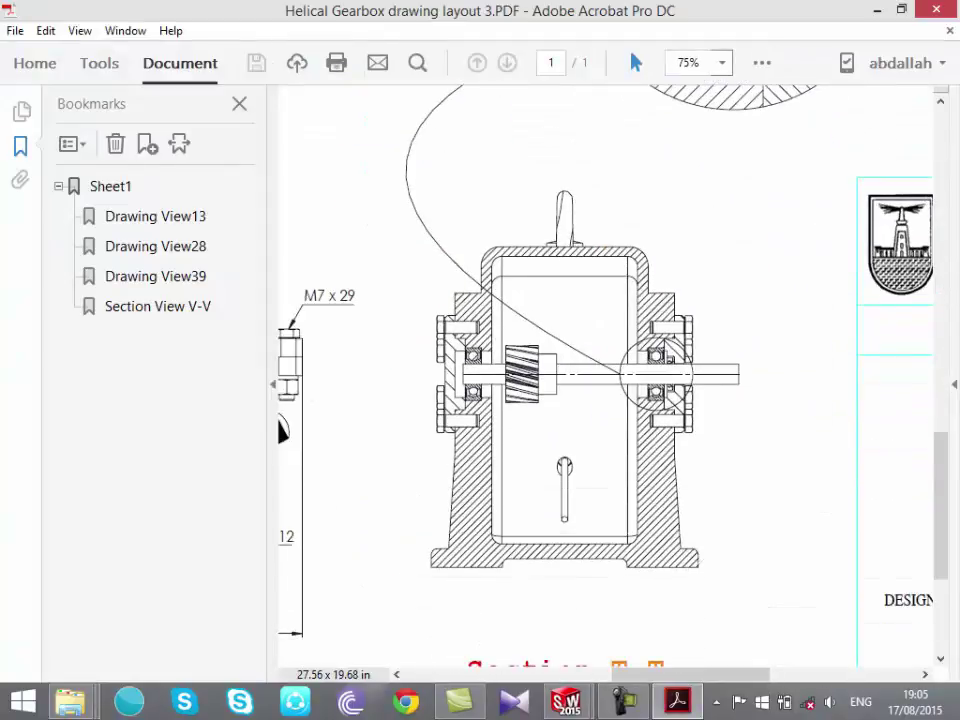
pyautogui.scroll(2, 570, 380)
pyautogui.scroll(1, 570, 380)
pyautogui.scroll(-2, 570, 380)
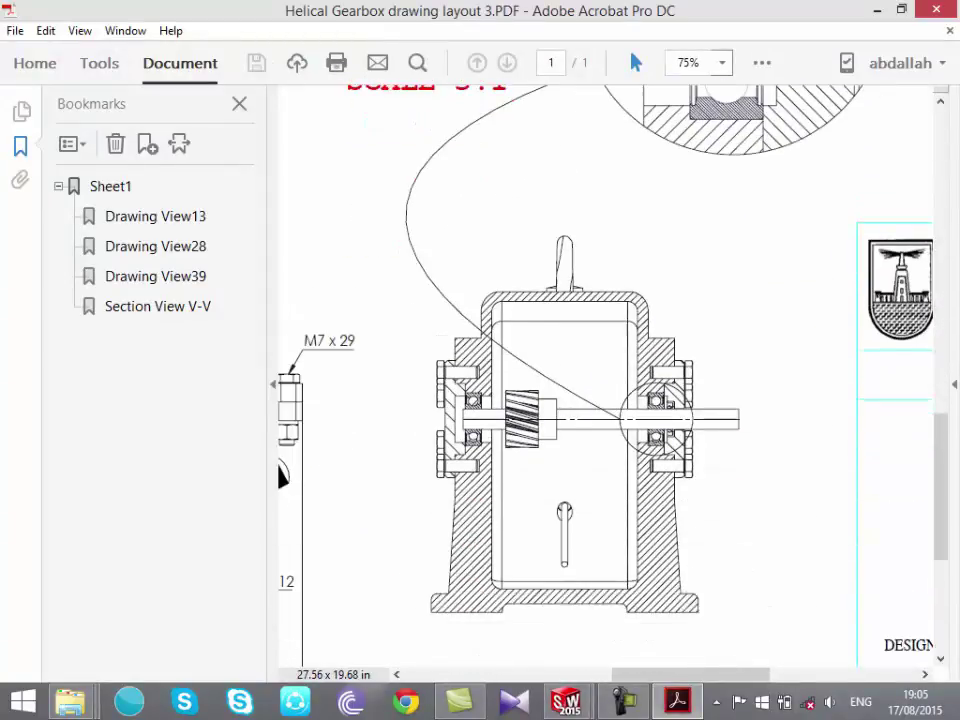
pyautogui.keyDown('ctrl'); pyautogui.scroll(4, 655, 415); pyautogui.keyUp('ctrl')
pyautogui.keyDown('ctrl'); pyautogui.scroll(5, 655, 415); pyautogui.keyUp('ctrl')
pyautogui.keyDown('ctrl'); pyautogui.scroll(5, 655, 415); pyautogui.keyUp('ctrl')
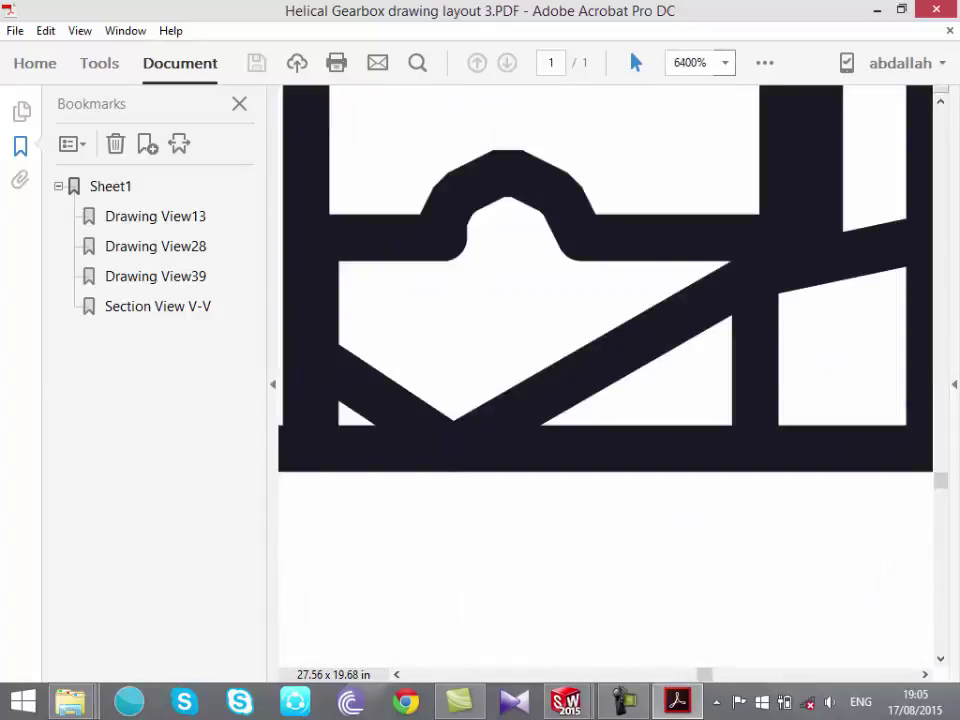
pyautogui.scroll(-1, 655, 415)
pyautogui.keyDown('ctrl'); pyautogui.scroll(-6, 655, 415); pyautogui.keyUp('ctrl')
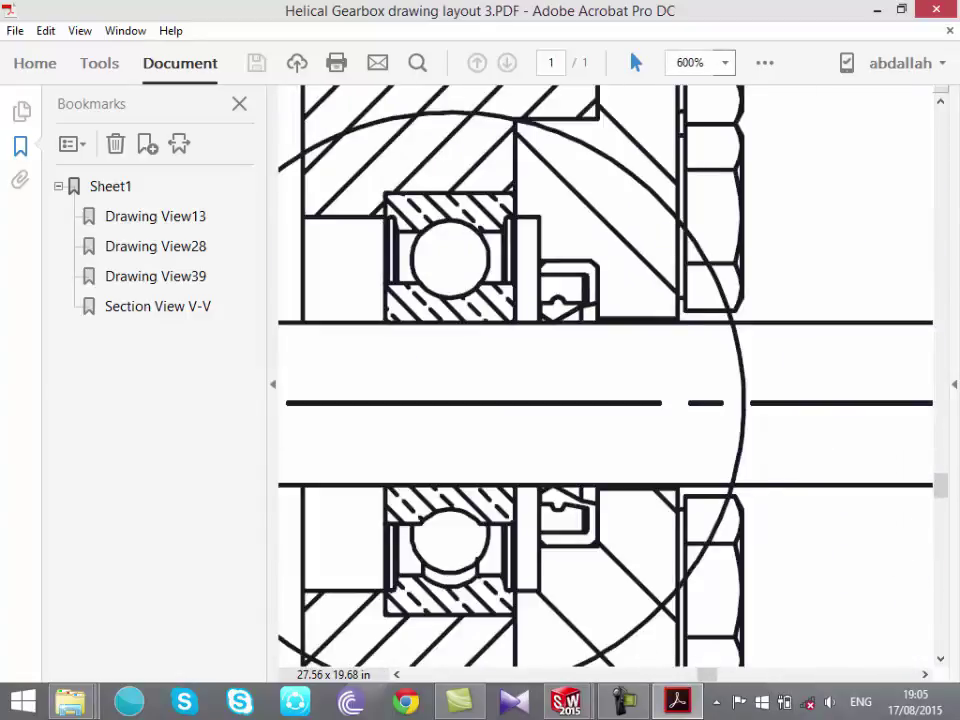
pyautogui.keyDown('ctrl'); pyautogui.scroll(4, 655, 415); pyautogui.keyUp('ctrl')
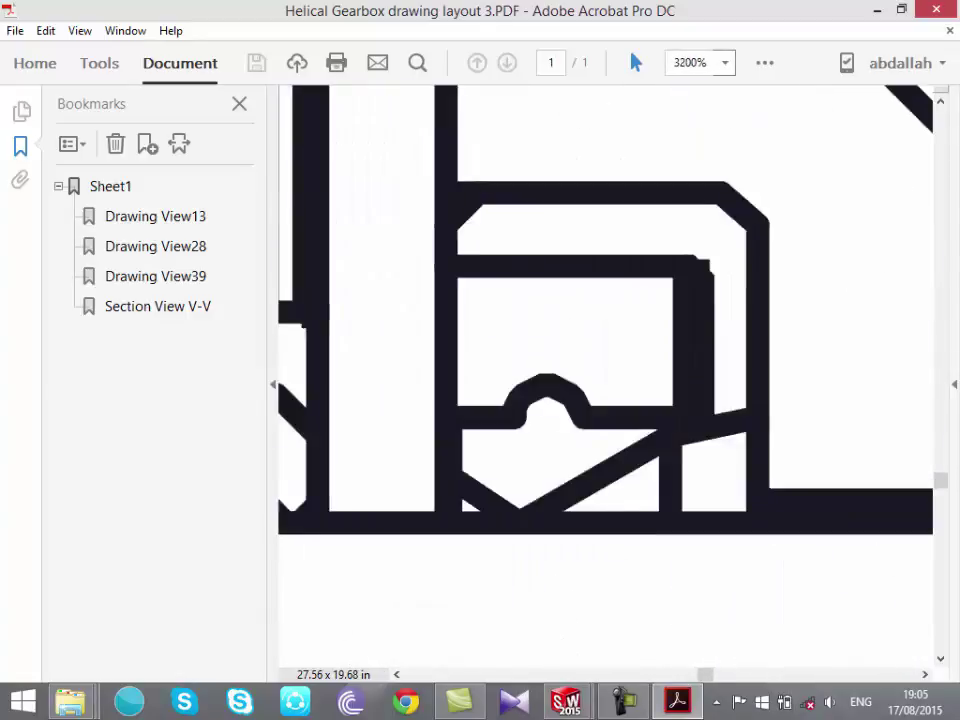
pyautogui.keyDown('ctrl'); pyautogui.scroll(-8, 655, 415); pyautogui.keyUp('ctrl')
pyautogui.scroll(-2, 655, 415)
pyautogui.scroll(-2, 655, 415)
pyautogui.keyDown('ctrl'); pyautogui.scroll(-3, 655, 415); pyautogui.keyUp('ctrl')
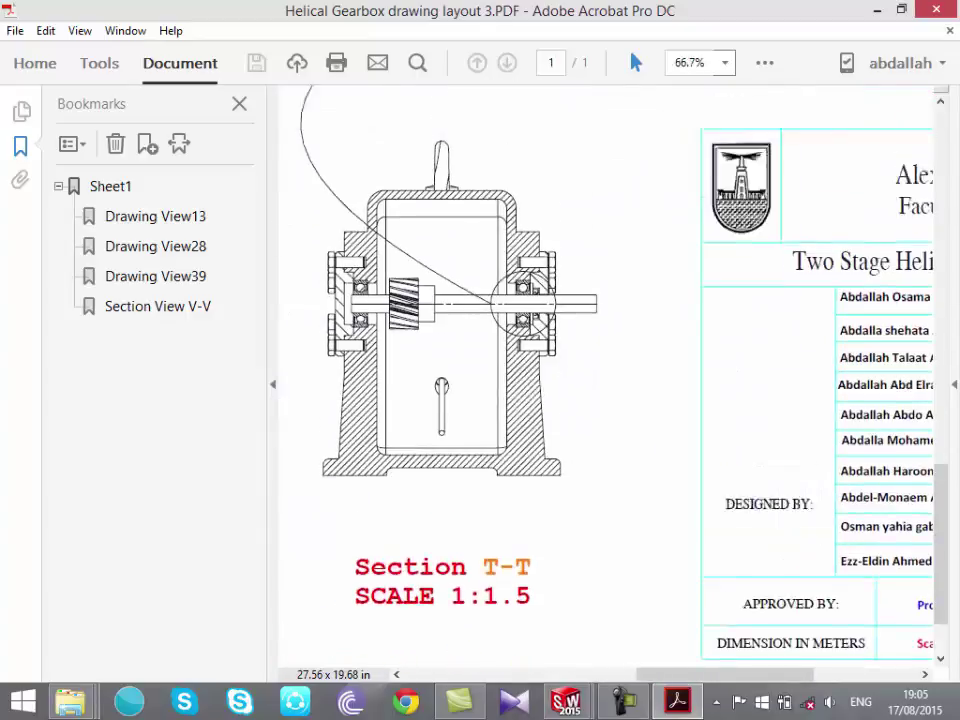
pyautogui.scroll(3, 655, 415)
pyautogui.scroll(2, 655, 415)
pyautogui.scroll(2, 655, 415)
pyautogui.keyDown('ctrl'); pyautogui.scroll(1, 607, 269); pyautogui.keyUp('ctrl')
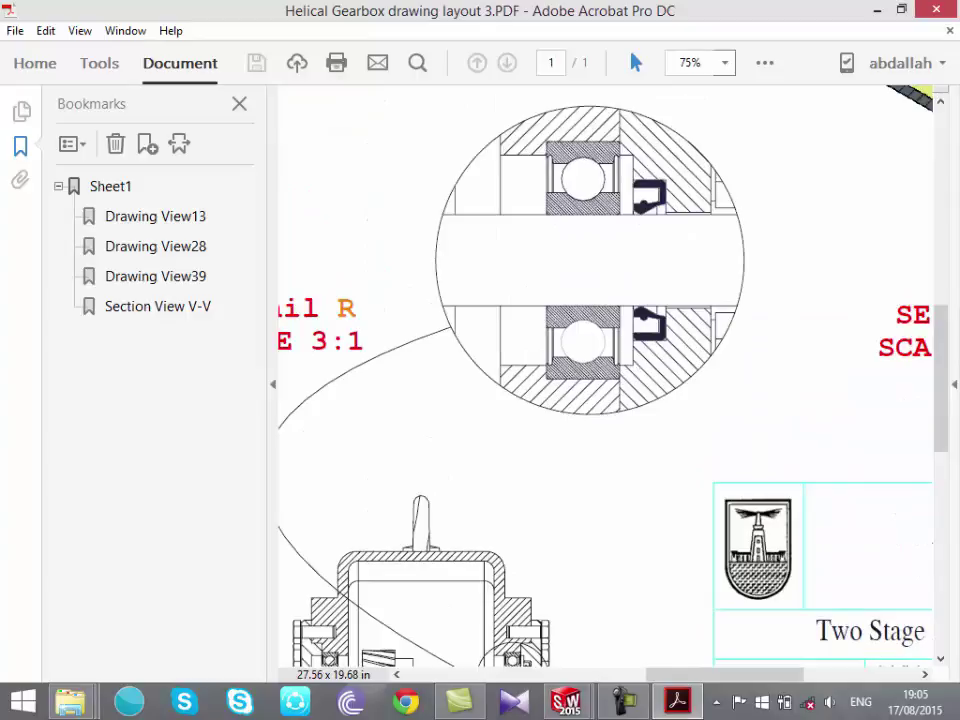
pyautogui.scroll(2, 600, 380)
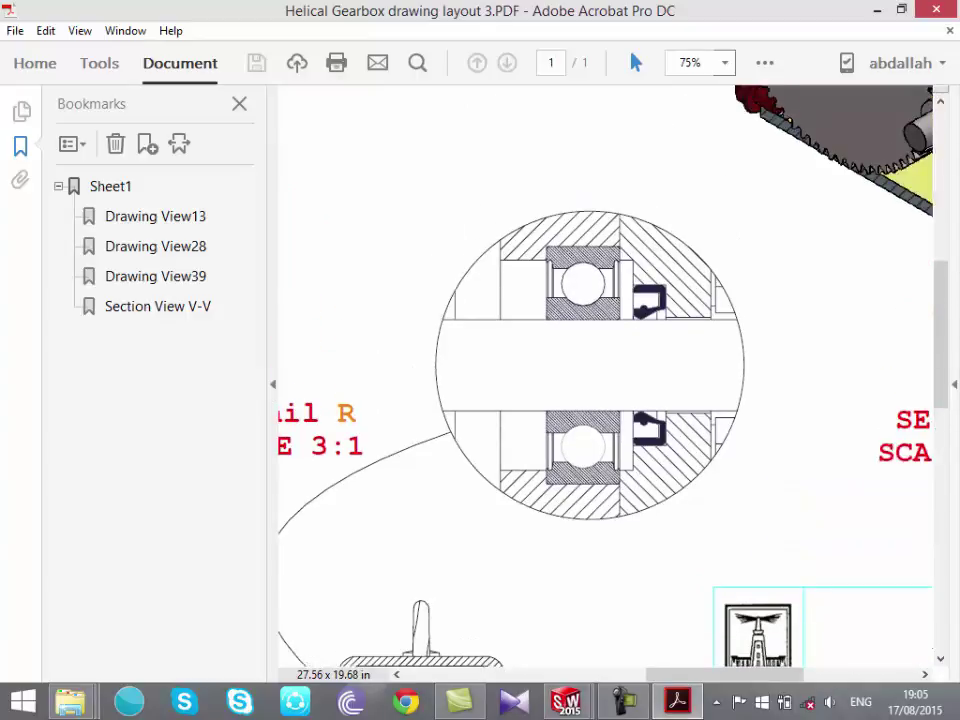
pyautogui.keyDown('ctrl'); pyautogui.scroll(-1, 532, 428); pyautogui.keyUp('ctrl')
pyautogui.keyDown('ctrl'); pyautogui.scroll(-6, 612, 385); pyautogui.keyUp('ctrl')
# Fit the page, hide the Bookmarks panel, and close Acrobat
pyautogui.hotkey('ctrl', '0')
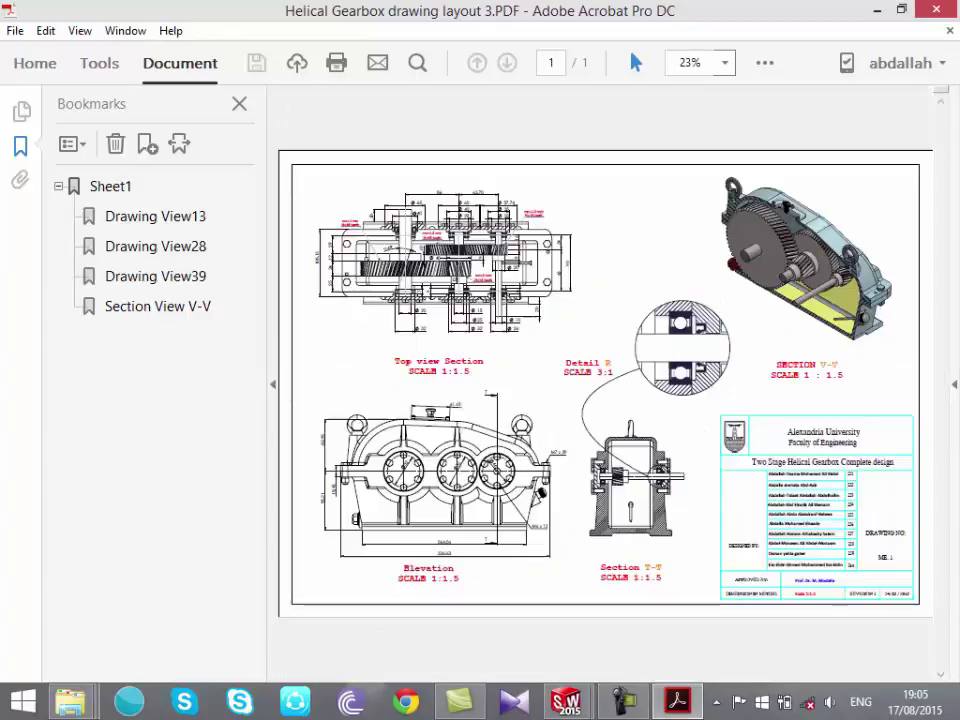
pyautogui.press('F4')
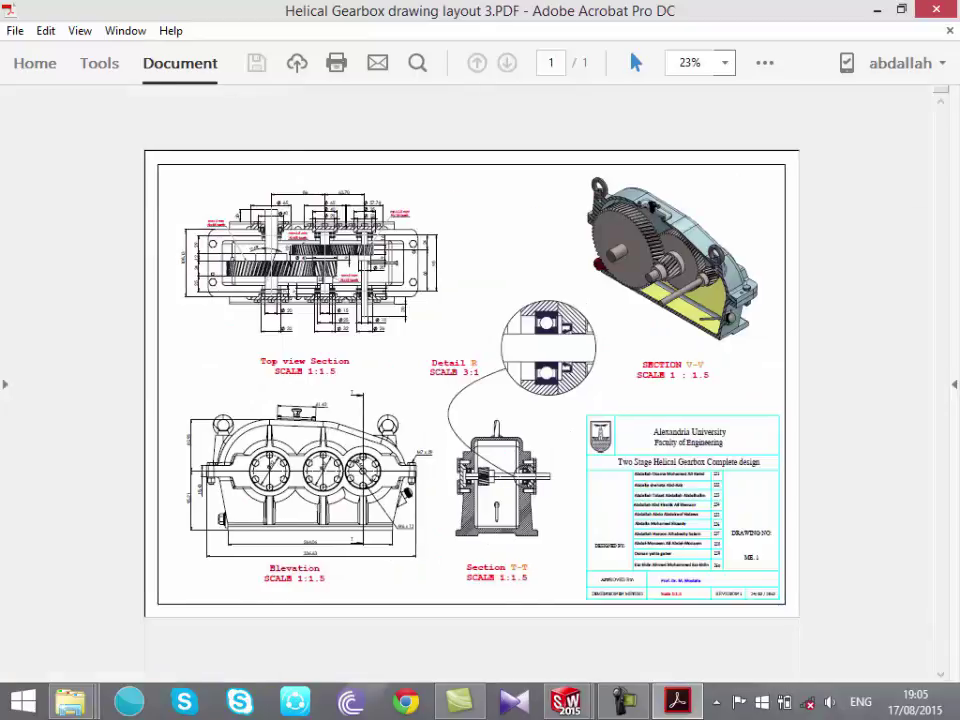
pyautogui.hotkey('ctrl', '0')
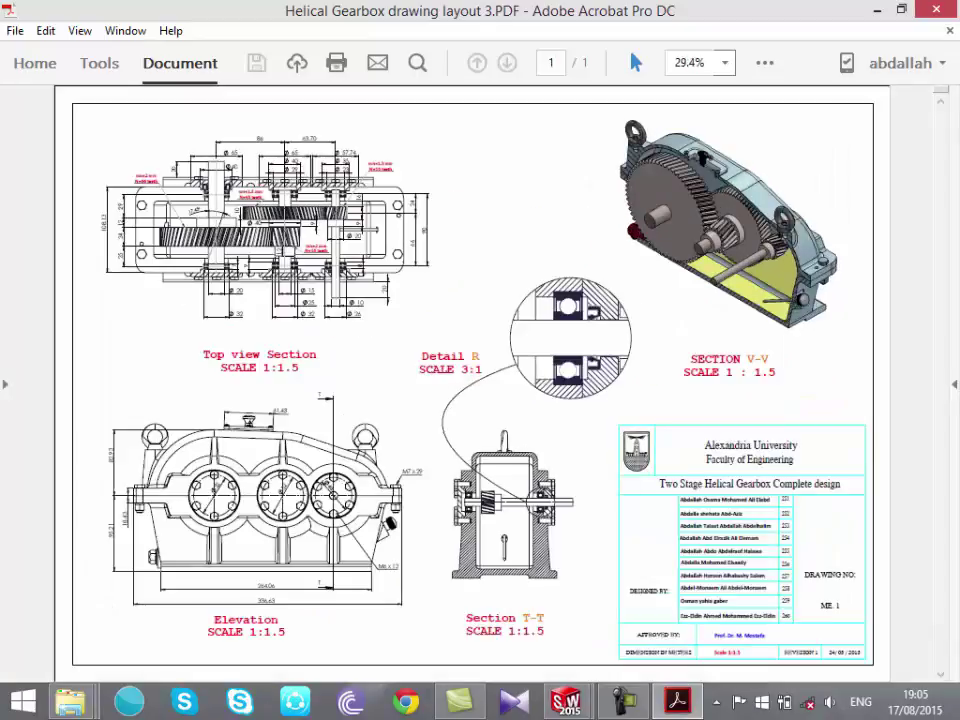
pyautogui.click(936, 9)
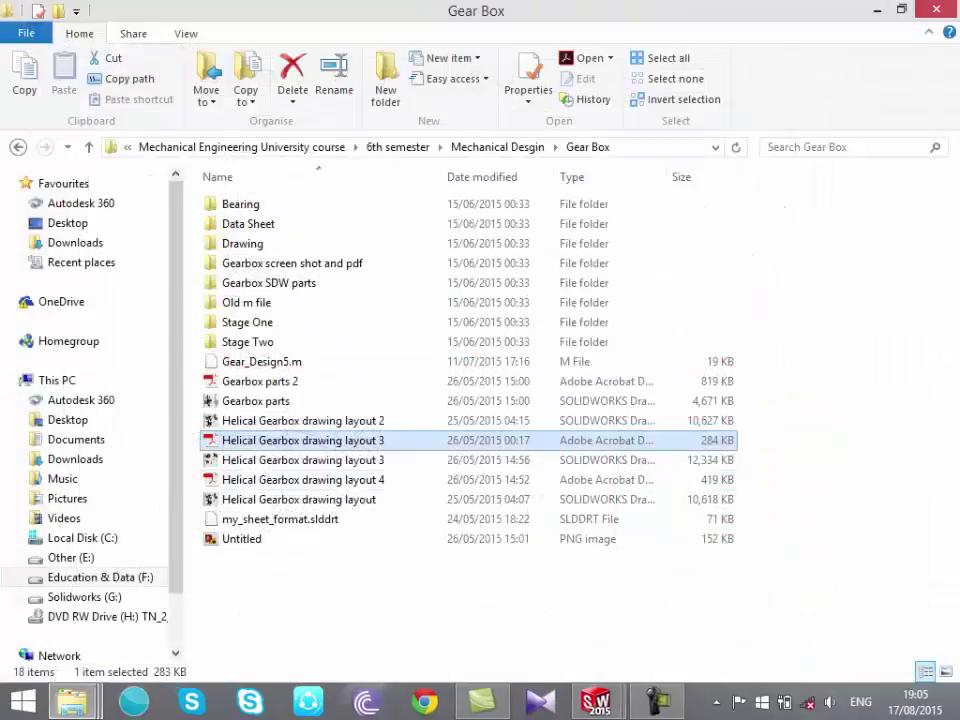
# Bring the crank-arm drawing back and inspect Drawing View13's properties
pyautogui.click(703, 585)
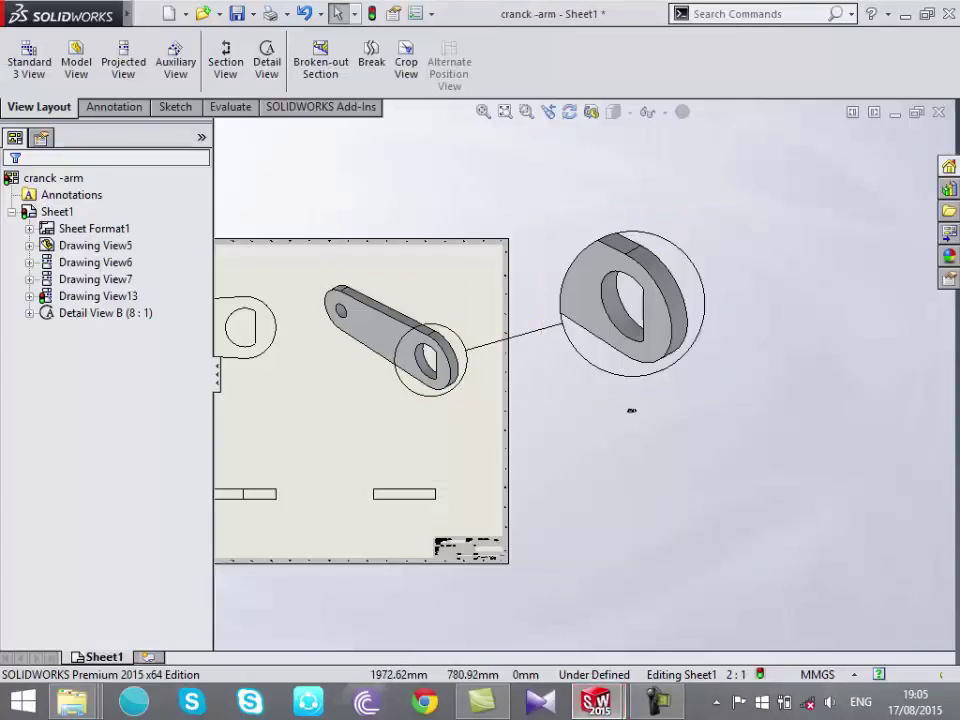
pyautogui.click(350, 340)
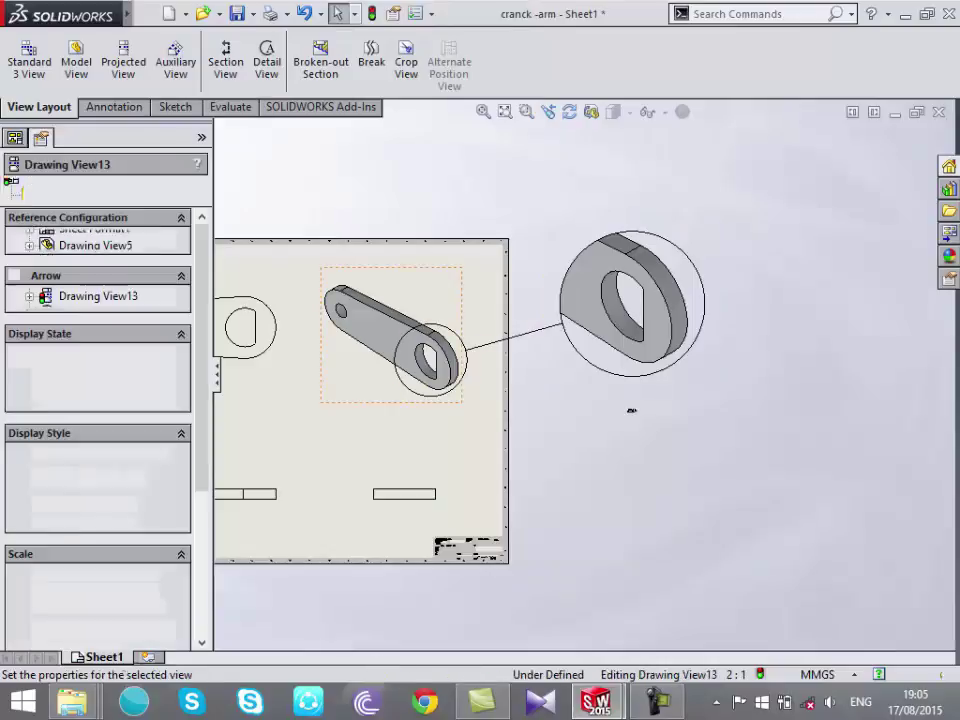
pyautogui.scroll(-3, 100, 400)
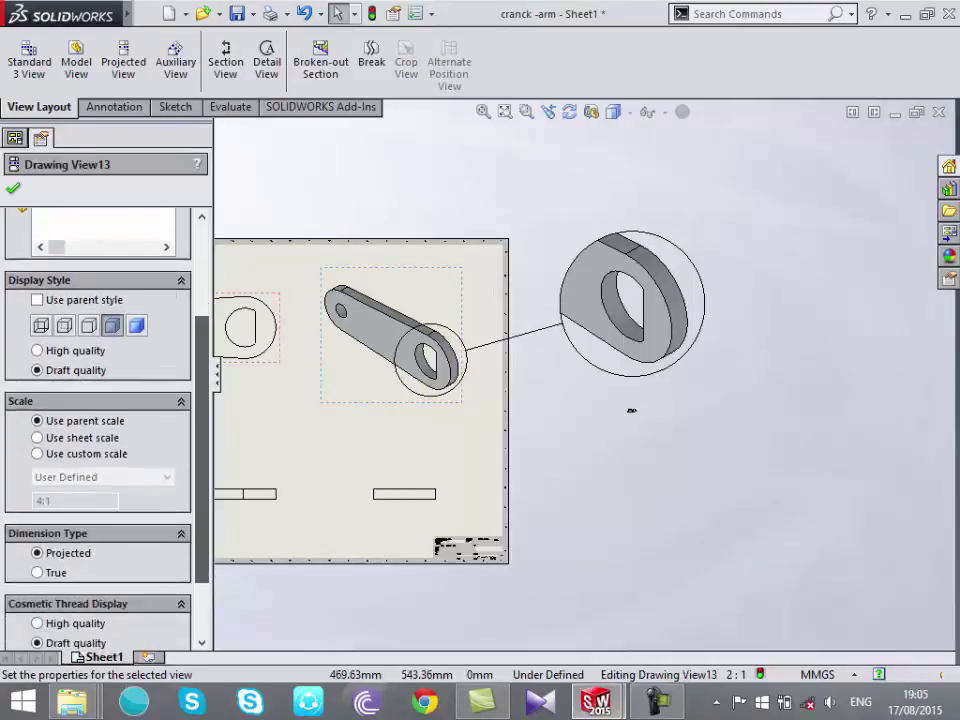
pyautogui.press('Escape')
# Deselect the crank-arm view and browse for a part file to insert
pyautogui.scroll(2, 617, 399)
pyautogui.scroll(-1, 703, 420)
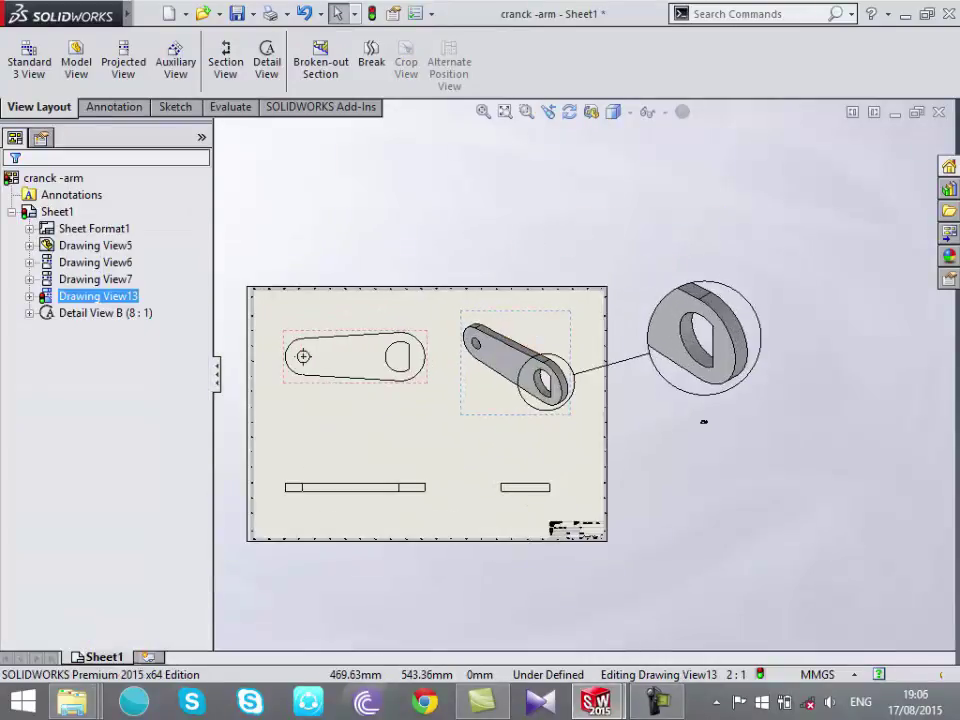
pyautogui.scroll(-1, 760, 460)
pyautogui.click(790, 494)
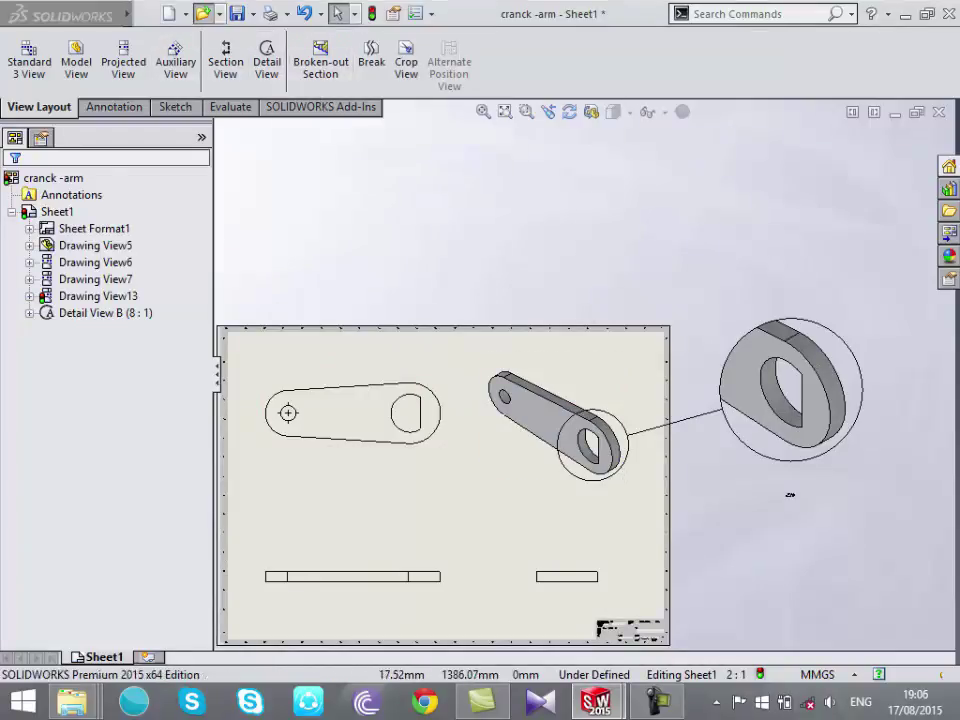
pyautogui.click(202, 13)
# Open the Part file from the Parts folder and place its first view above the sheet
pyautogui.doubleClick(229, 131)
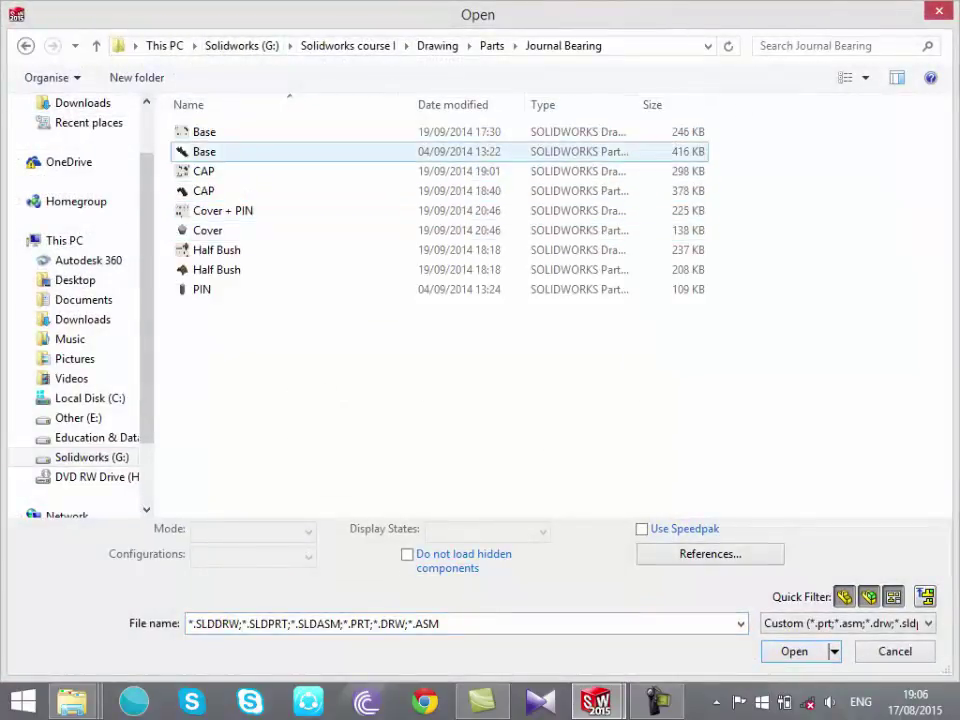
pyautogui.click(96, 45)
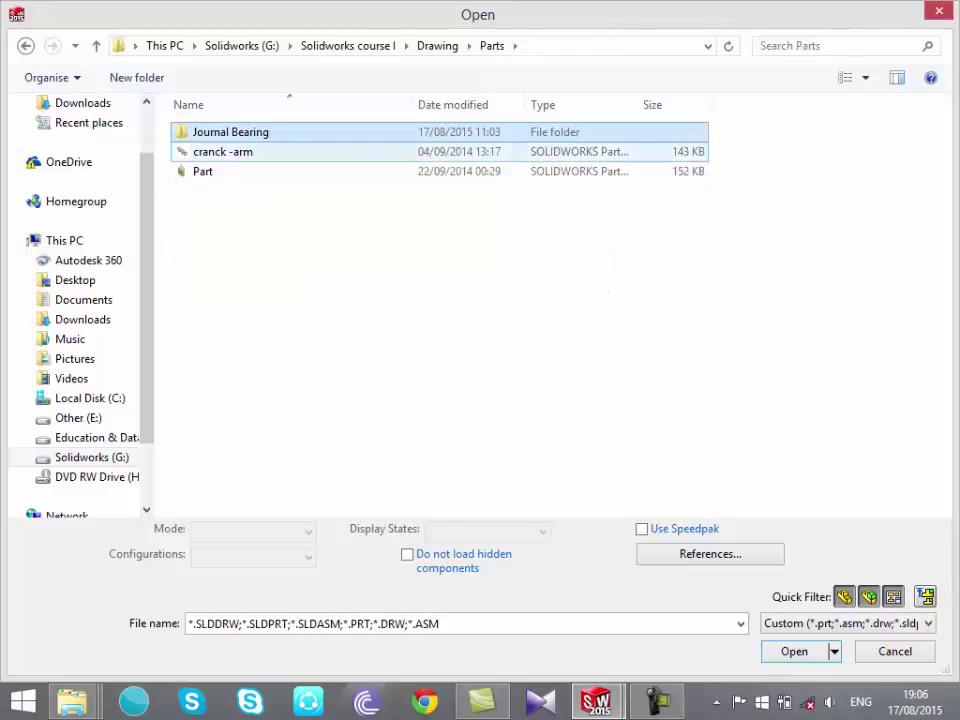
pyautogui.click(223, 151)
pyautogui.doubleClick(202, 171)
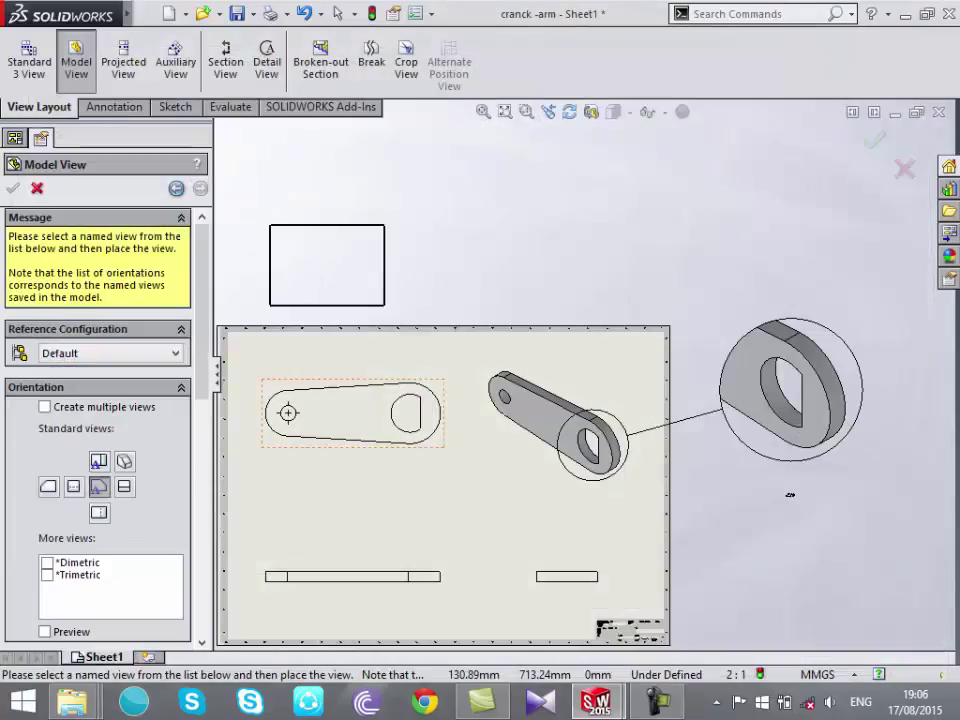
pyautogui.click(338, 265)
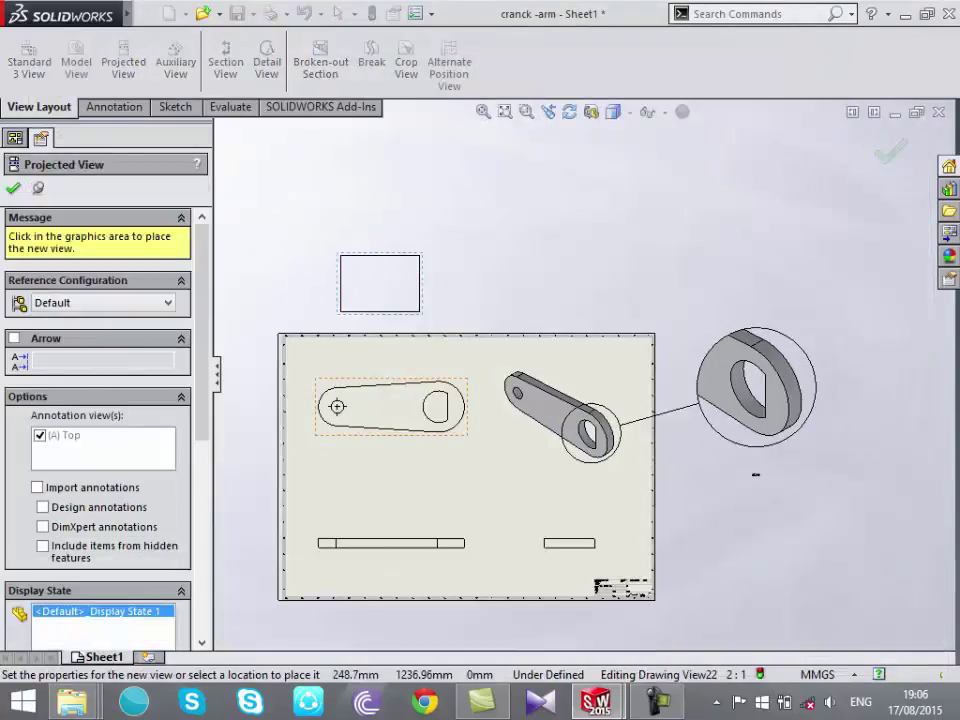
# Place the first projected views of the notched block around its base view
pyautogui.scroll(2, 584, 375)
pyautogui.click(380, 283)
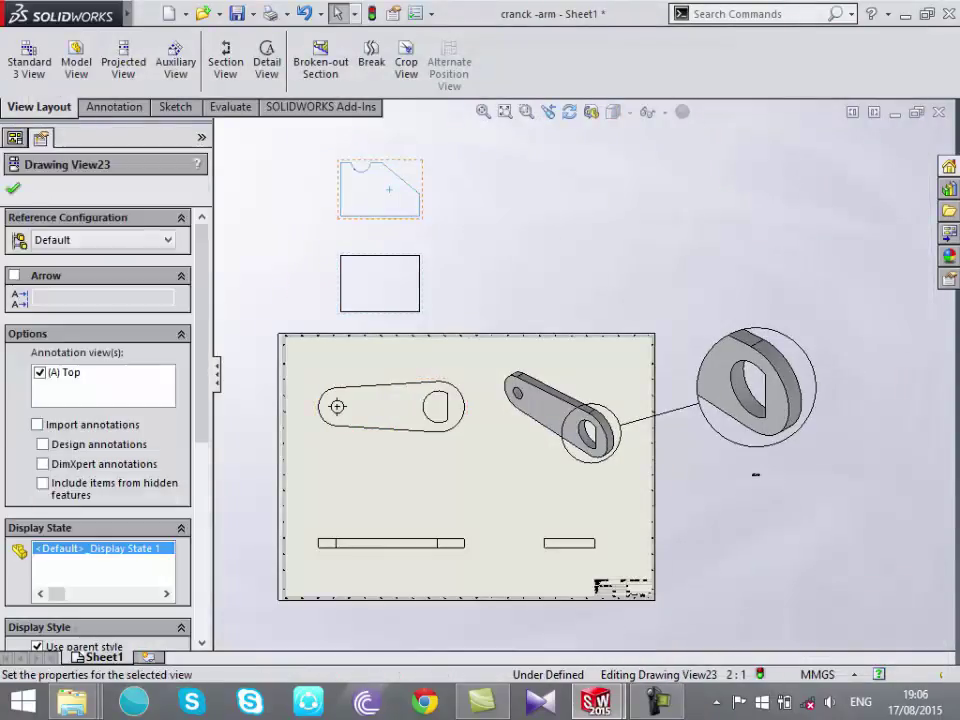
pyautogui.click(123, 62)
pyautogui.click(380, 188)
pyautogui.scroll(2, 583, 376)
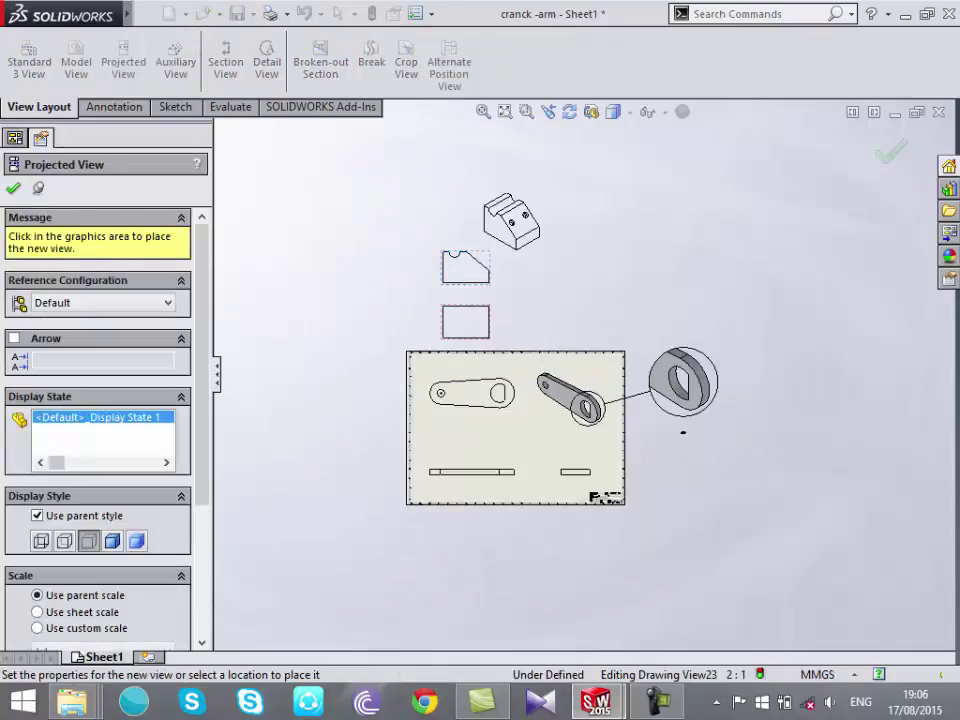
pyautogui.click(512, 218)
pyautogui.scroll(2, 451, 254)
pyautogui.scroll(2, 451, 254)
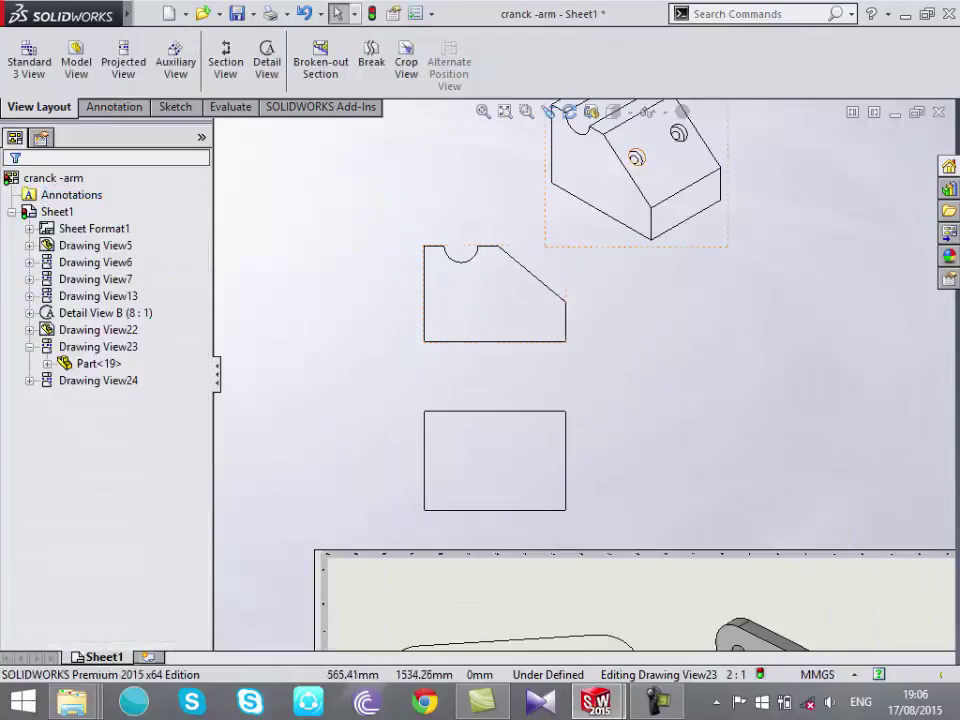
# Add a side view right of the front view, showing two counterbored holes
pyautogui.click(520, 440)
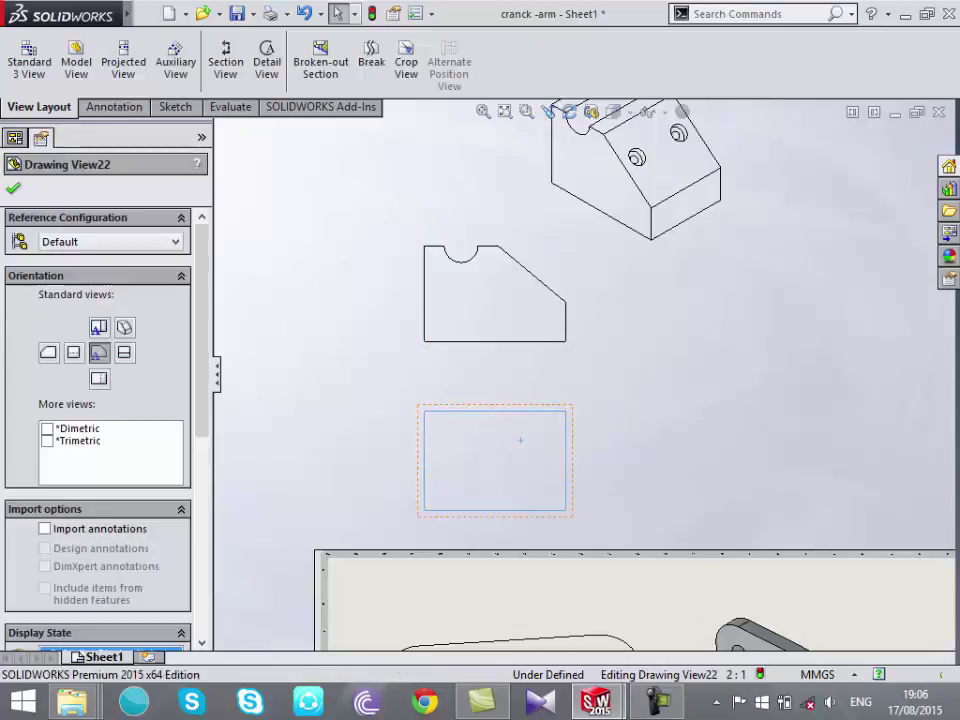
pyautogui.click(123, 62)
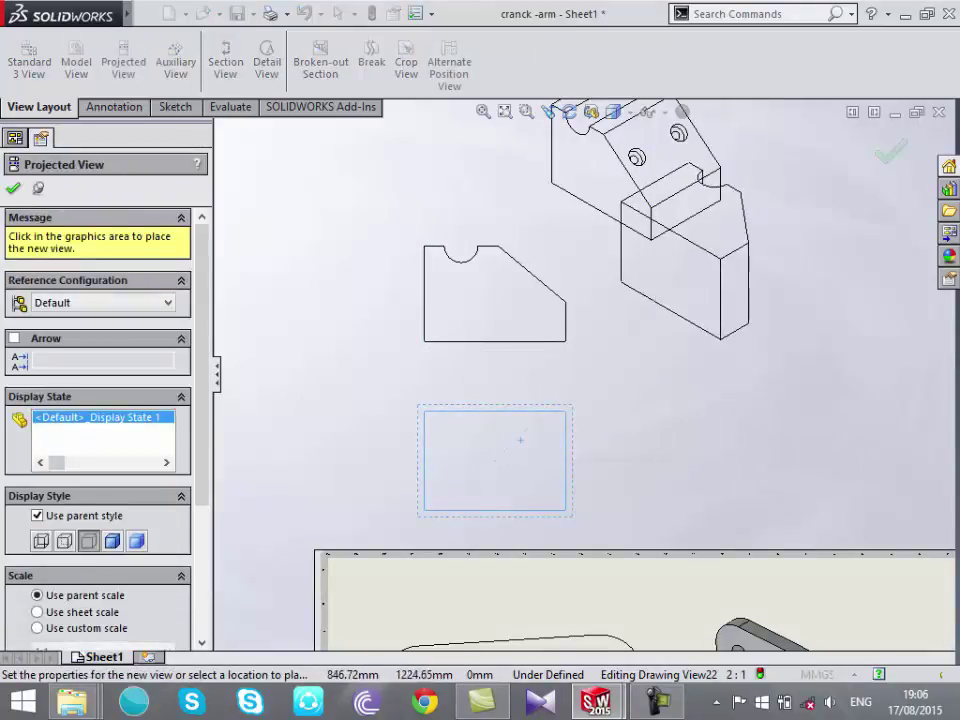
pyautogui.press('Escape')
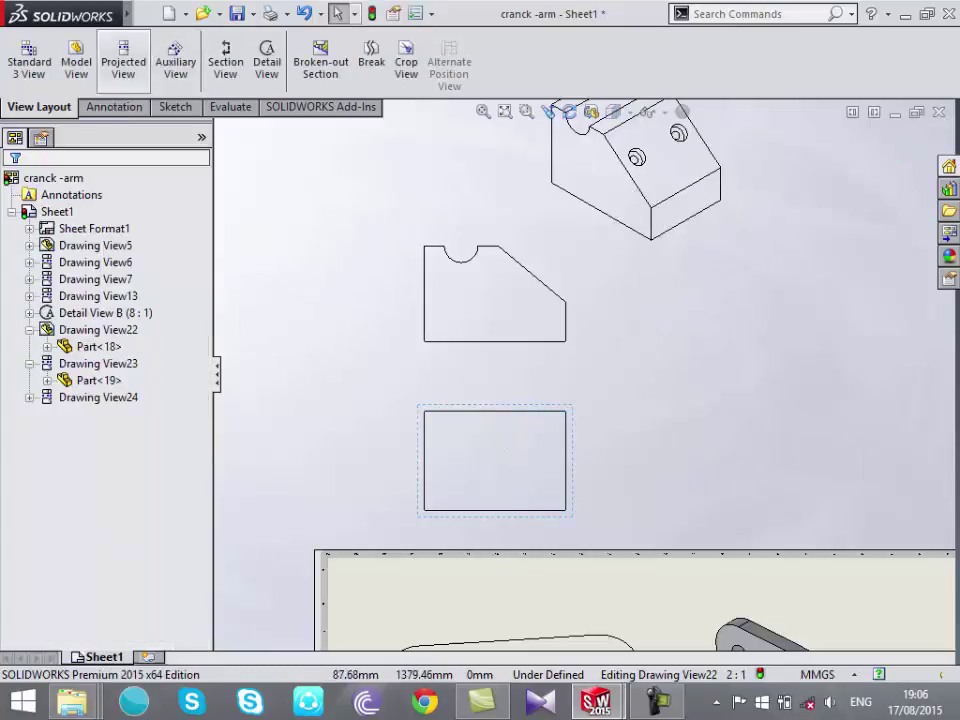
pyautogui.click(123, 62)
pyautogui.click(494, 300)
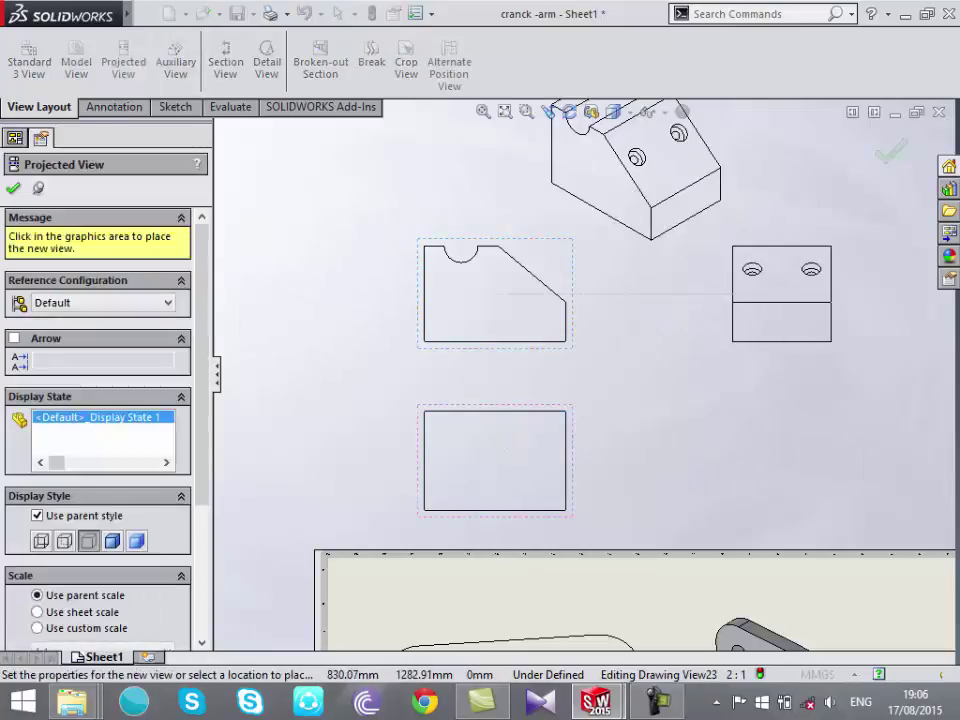
pyautogui.press('Escape')
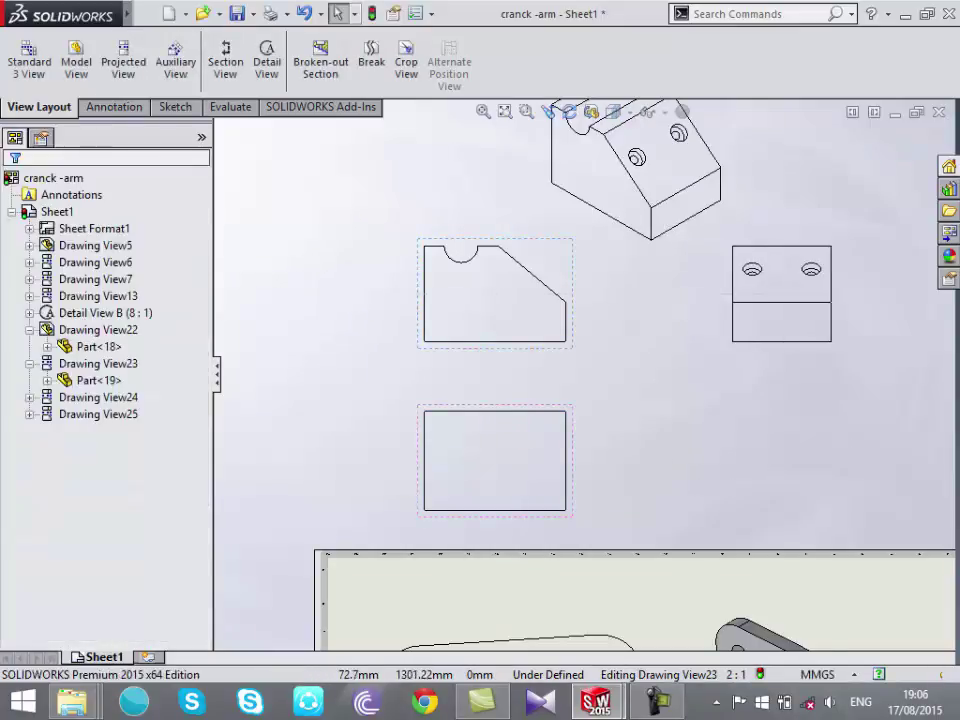
pyautogui.scroll(5, 579, 366)
pyautogui.scroll(-5, 657, 352)
pyautogui.scroll(-1, 458, 196)
pyautogui.keyDown('ctrl'); pyautogui.moveTo(500, 300); pyautogui.dragTo(625, 480, button='middle'); pyautogui.keyUp('ctrl')
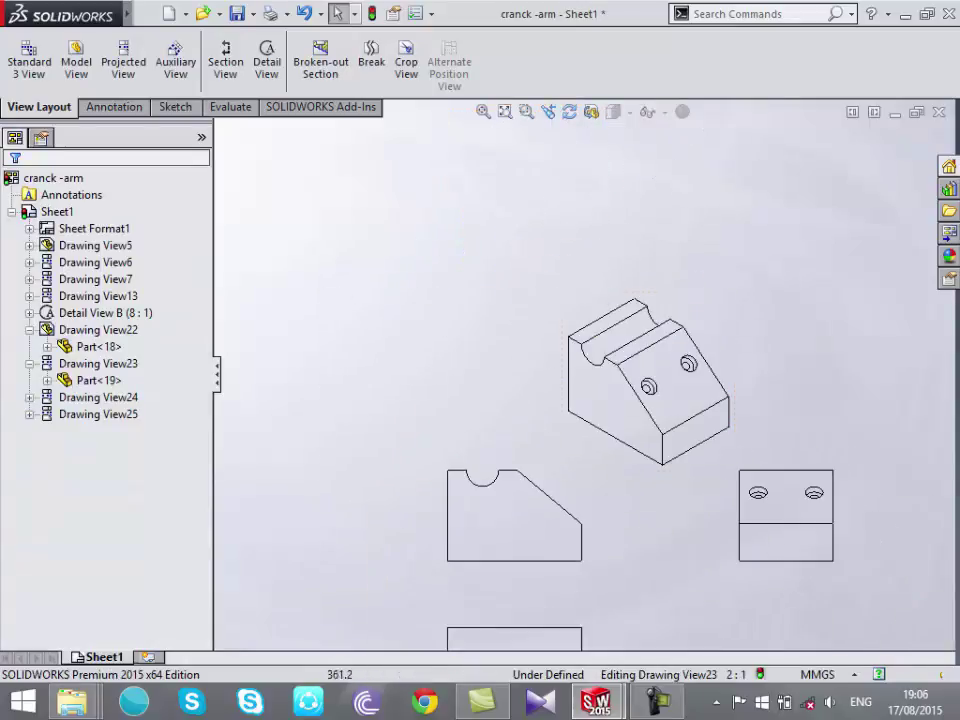
pyautogui.scroll(5, 592, 372)
pyautogui.scroll(-4, 637, 432)
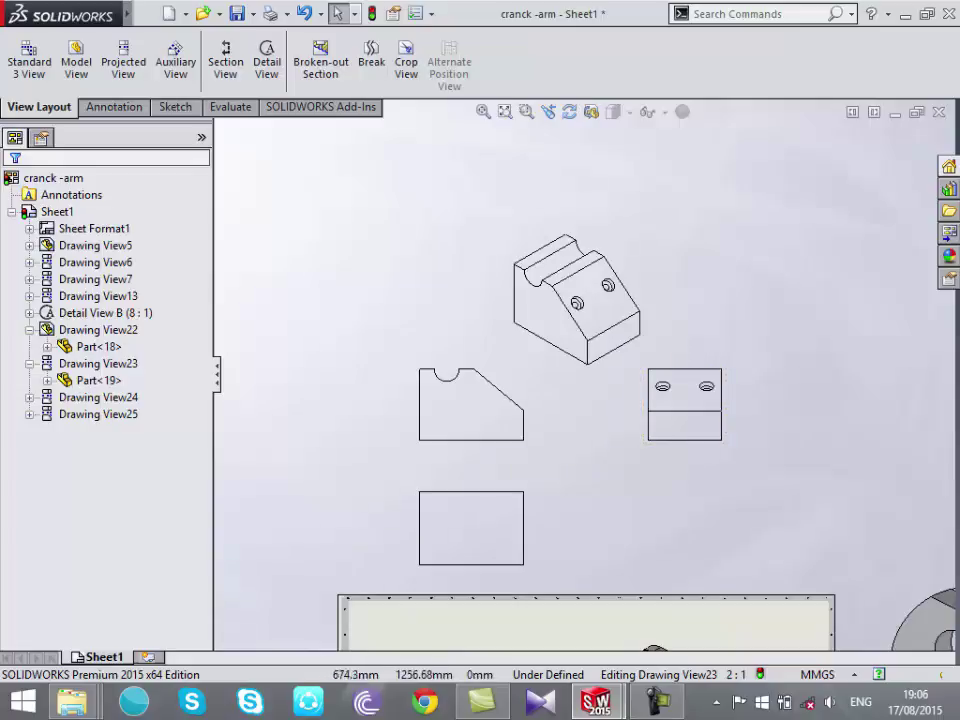
pyautogui.scroll(-1, 580, 310)
pyautogui.scroll(-4, 595, 340)
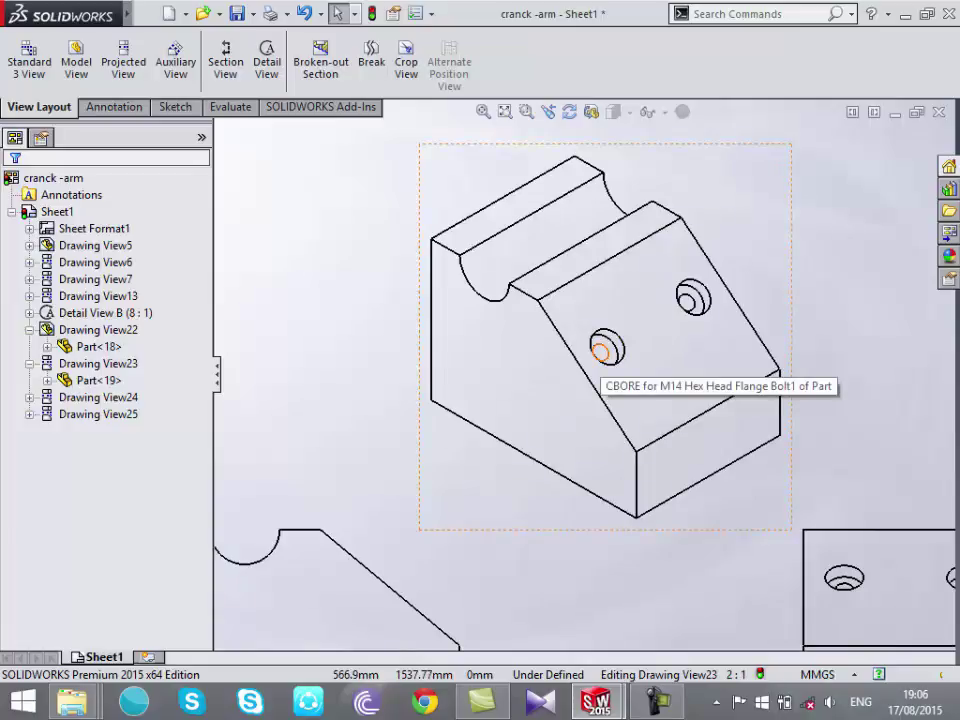
pyautogui.scroll(1, 600, 352)
pyautogui.scroll(3, 595, 352)
pyautogui.scroll(-2, 575, 405)
pyautogui.scroll(-3, 576, 408)
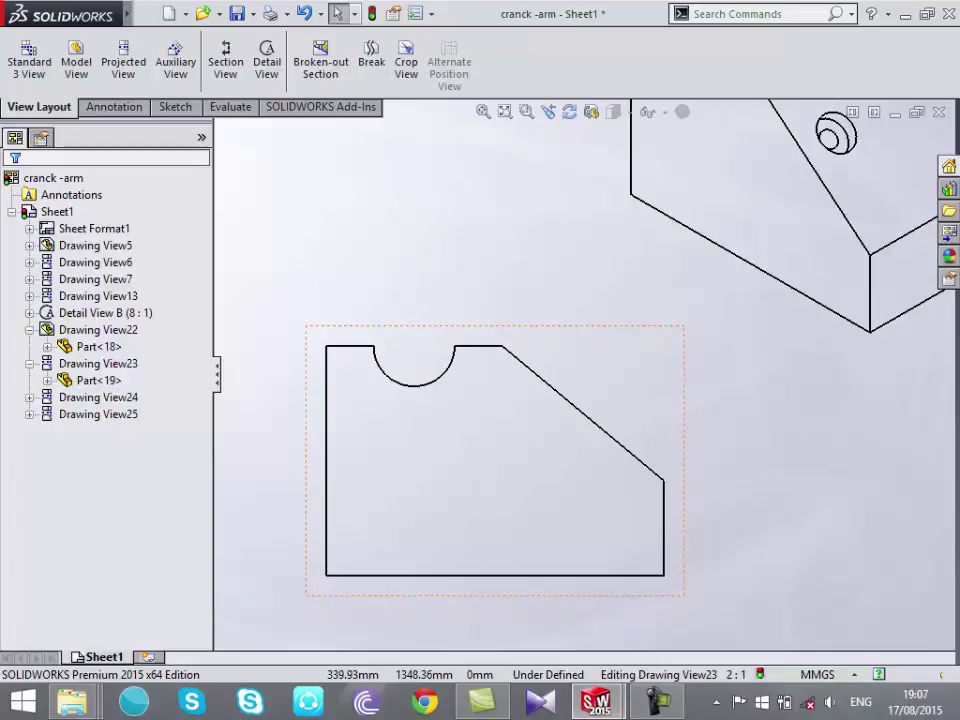
pyautogui.scroll(5, 581, 374)
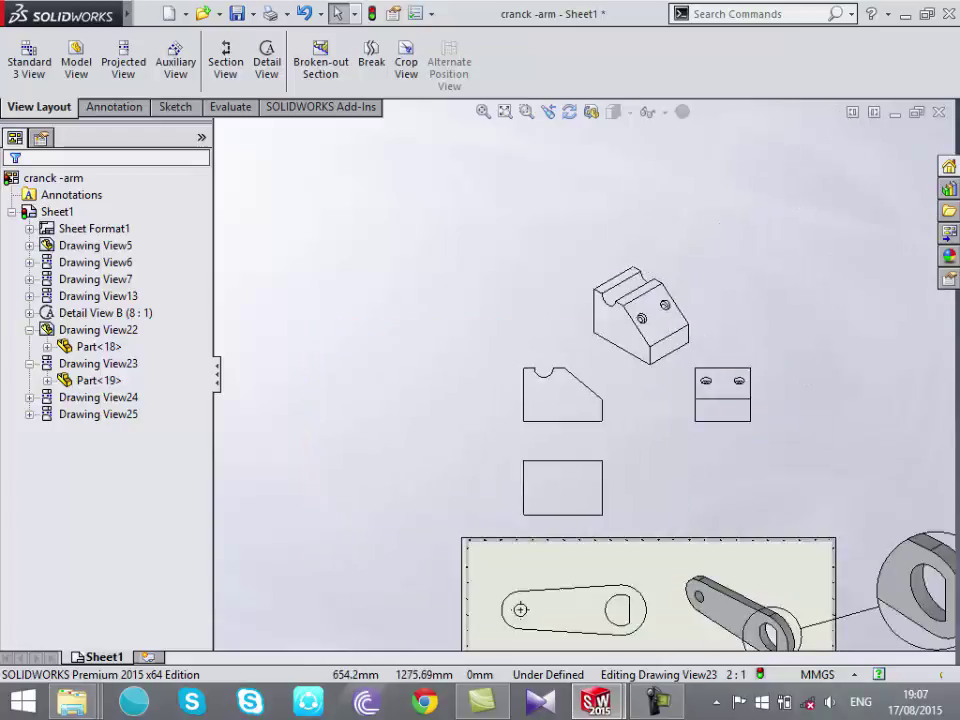
pyautogui.scroll(-3, 660, 257)
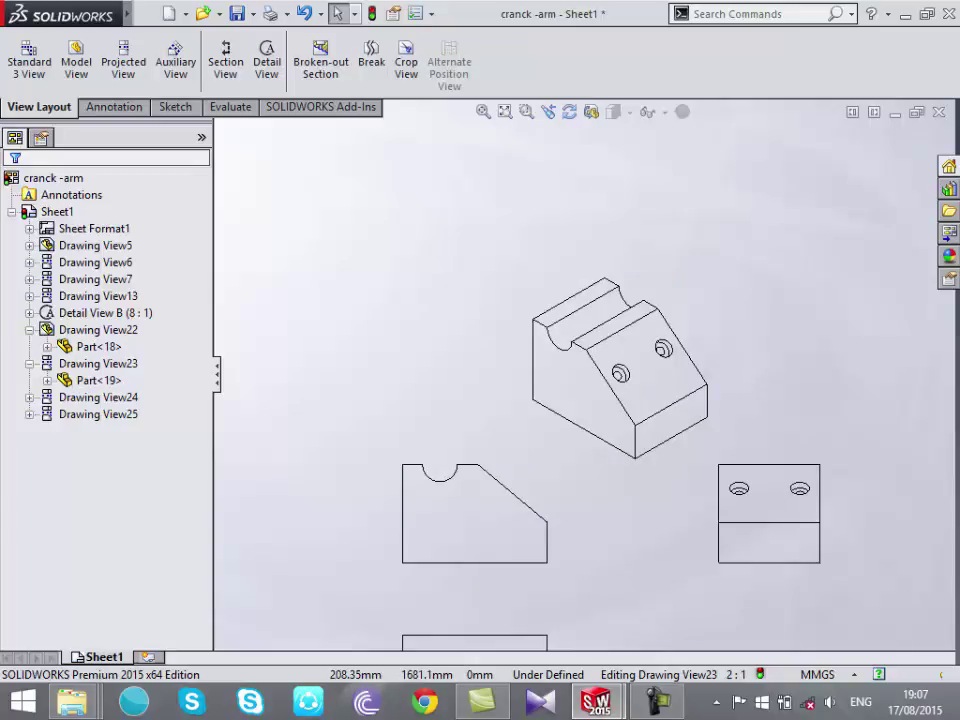
pyautogui.scroll(-1, 470, 480)
pyautogui.scroll(-2, 470, 480)
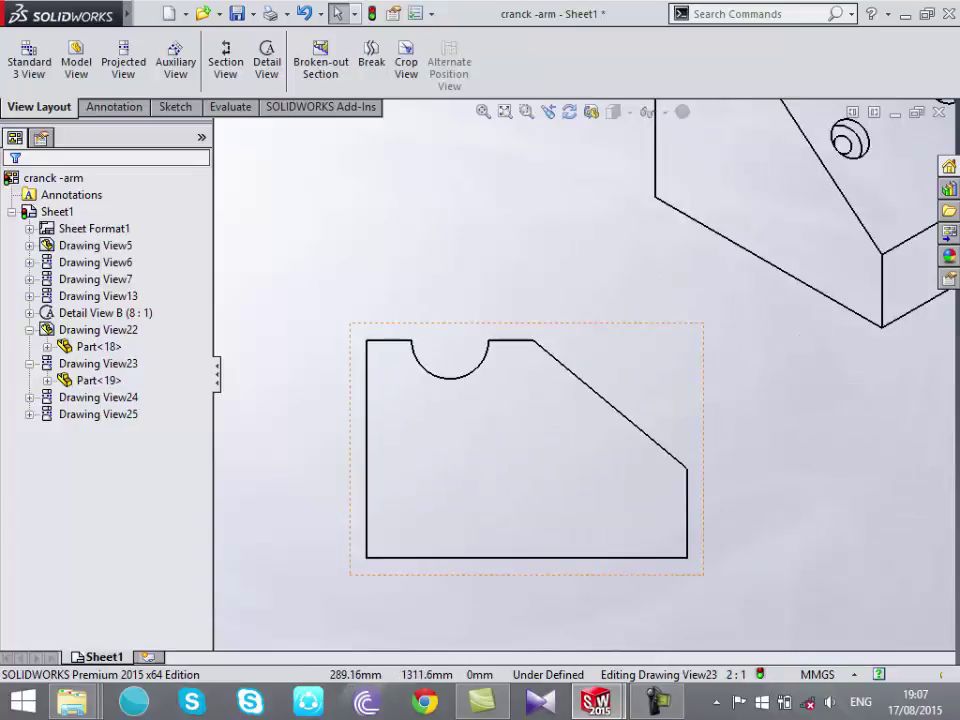
pyautogui.scroll(-1, 480, 460)
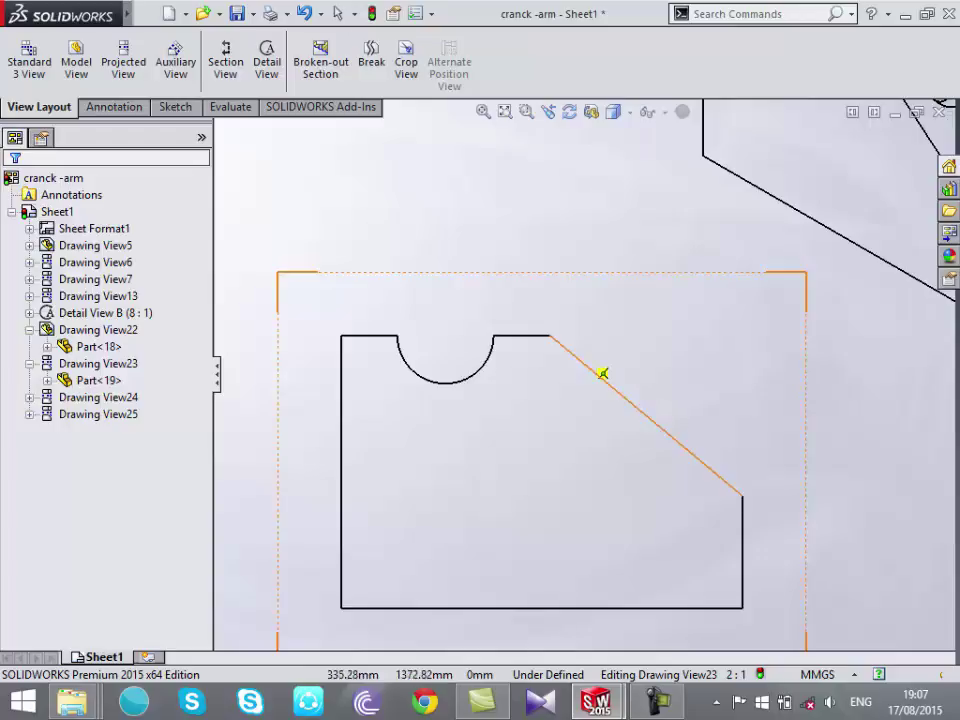
pyautogui.scroll(4, 604, 371)
pyautogui.scroll(-2, 626, 392)
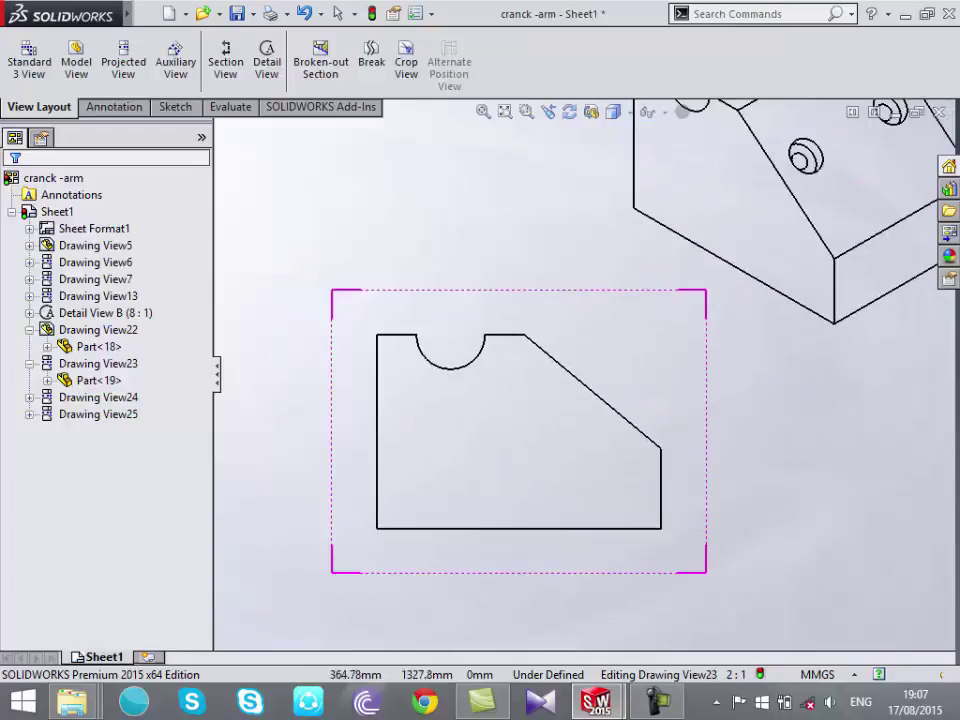
pyautogui.scroll(-2, 590, 380)
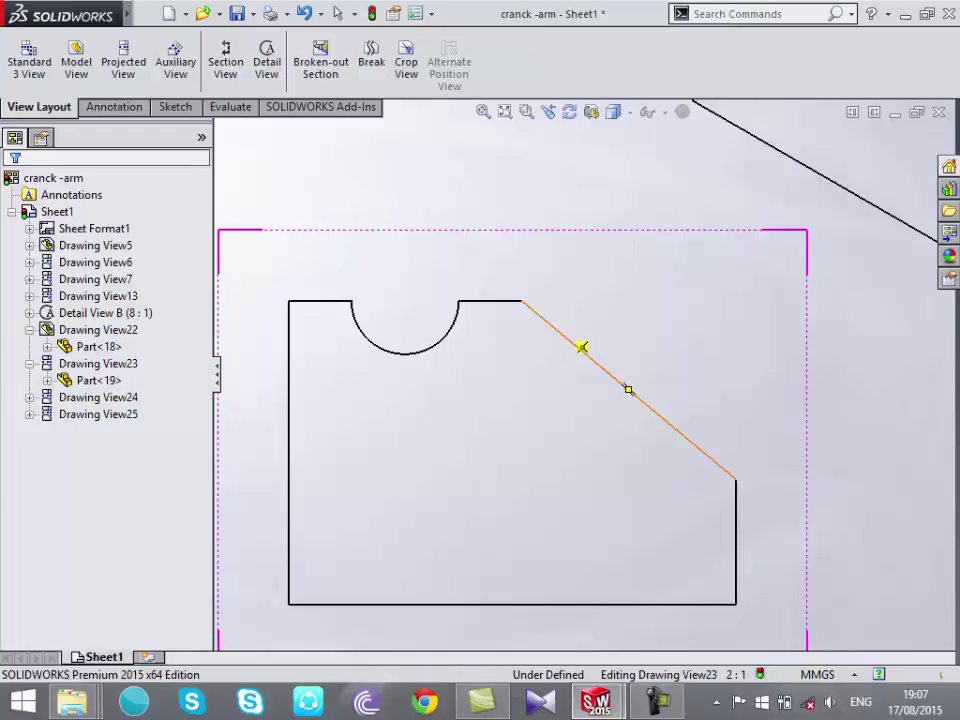
# Draw a closed spline from the slanted edge around the front view's lower-right area
pyautogui.click(545, 322)
pyautogui.click(475, 553)
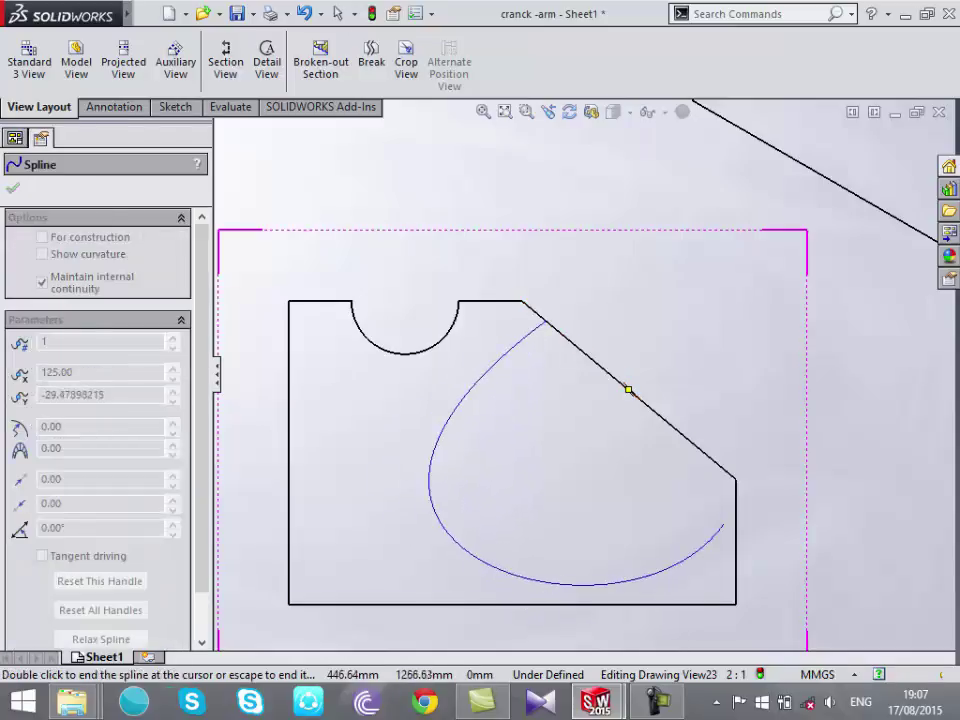
pyautogui.click(600, 590)
pyautogui.click(738, 390)
pyautogui.doubleClick(593, 347)
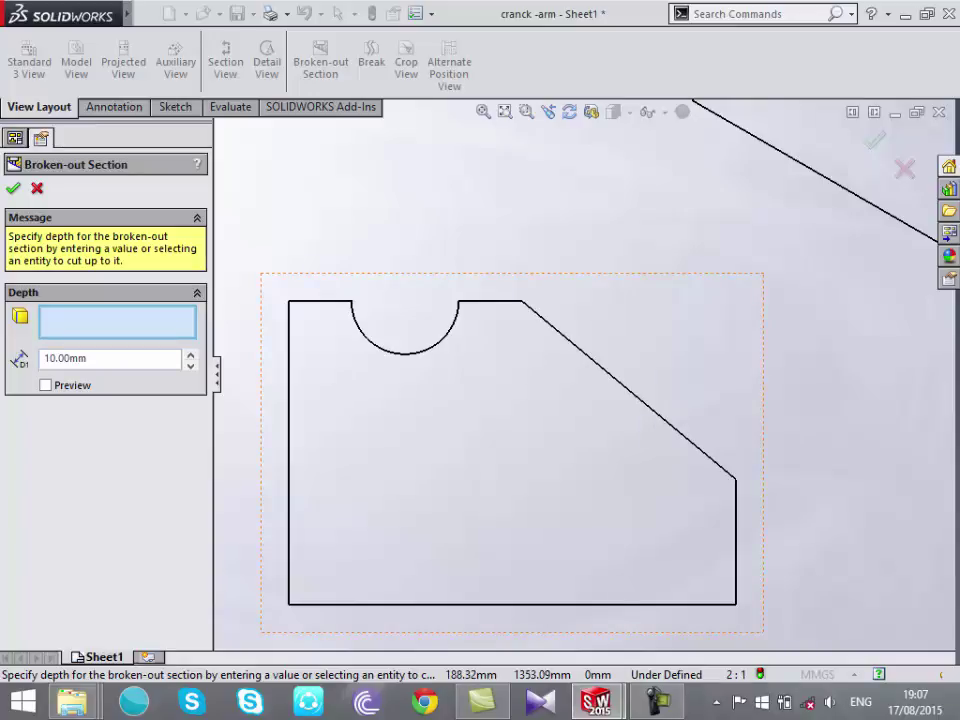
# Set the broken-out section depth to 35 mm and turn on Preview
pyautogui.click(87, 358)
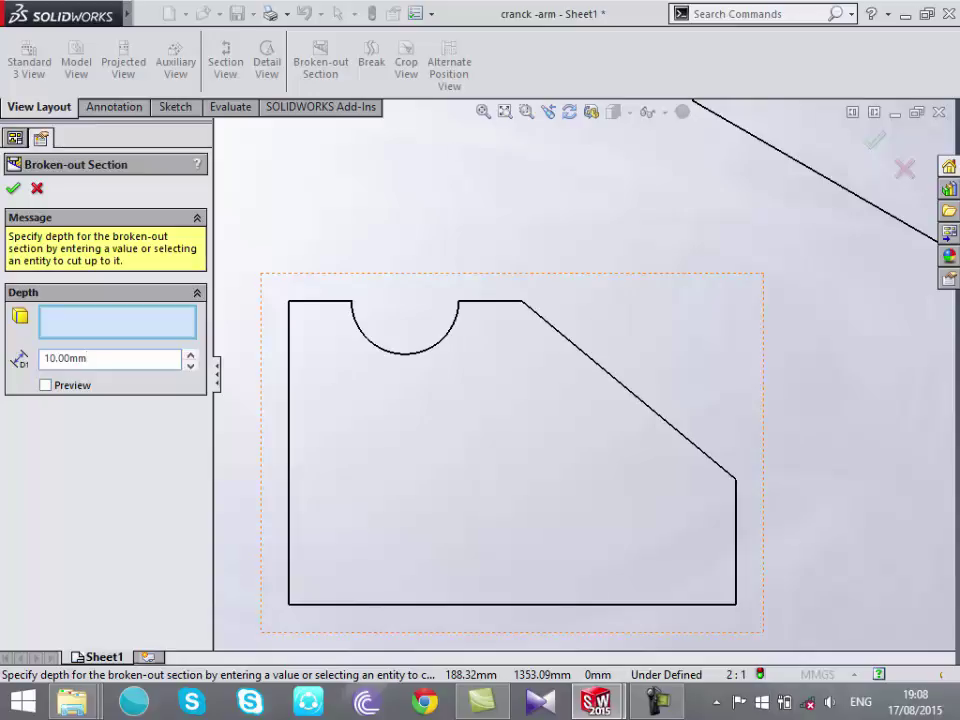
pyautogui.hotkey('ctrl', 'a')
pyautogui.write('35')
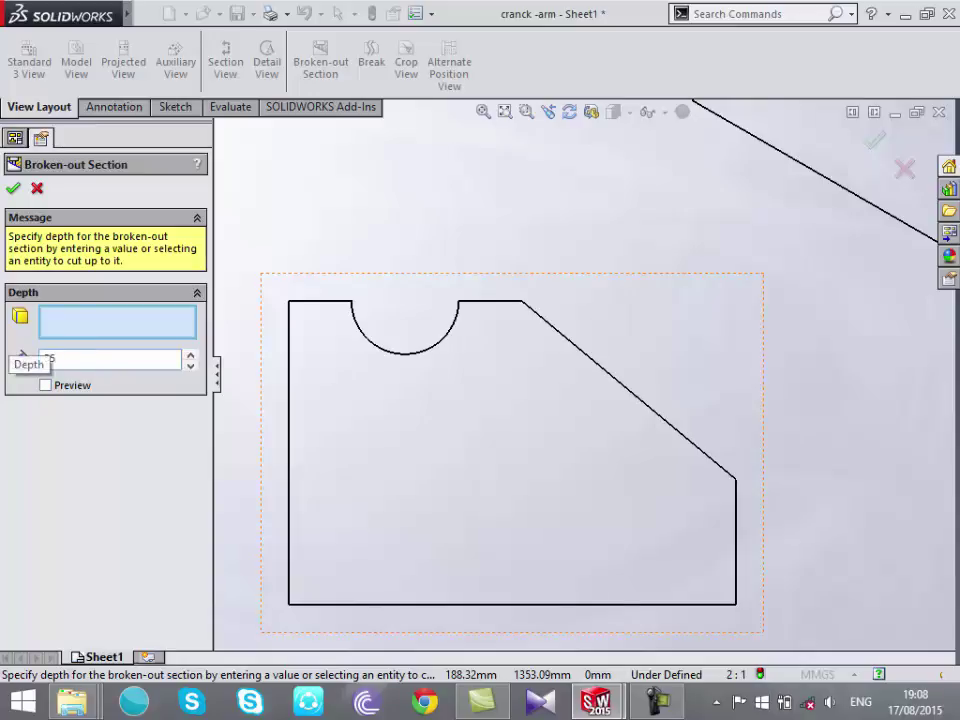
pyautogui.press('Tab')
pyautogui.press('space')
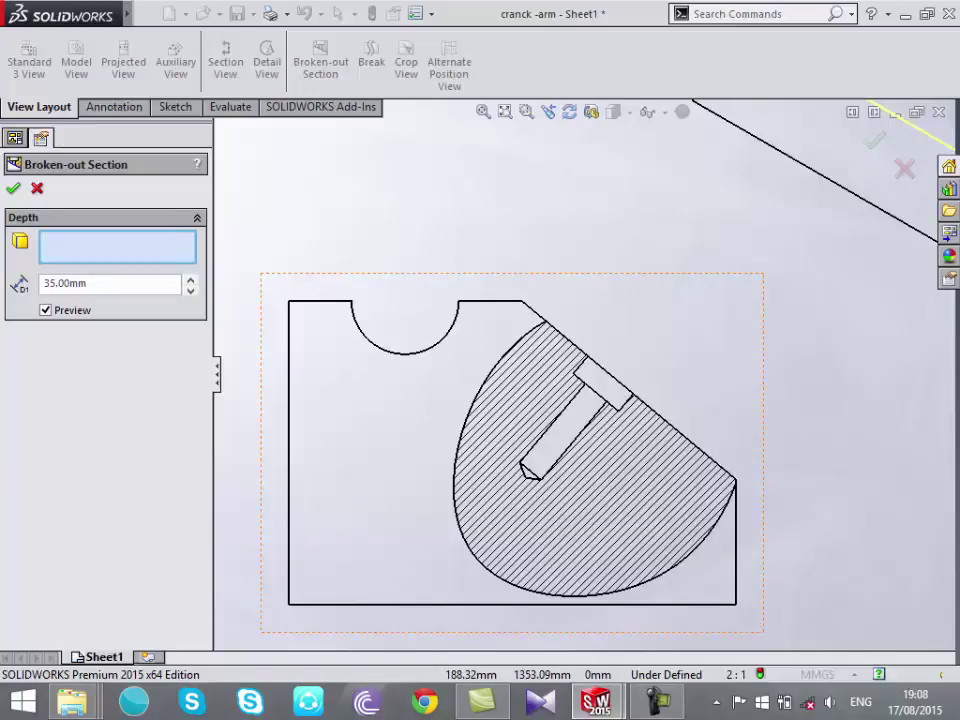
# Change the section depth to 10 mm and check the hatched preview
pyautogui.doubleClick(64, 283)
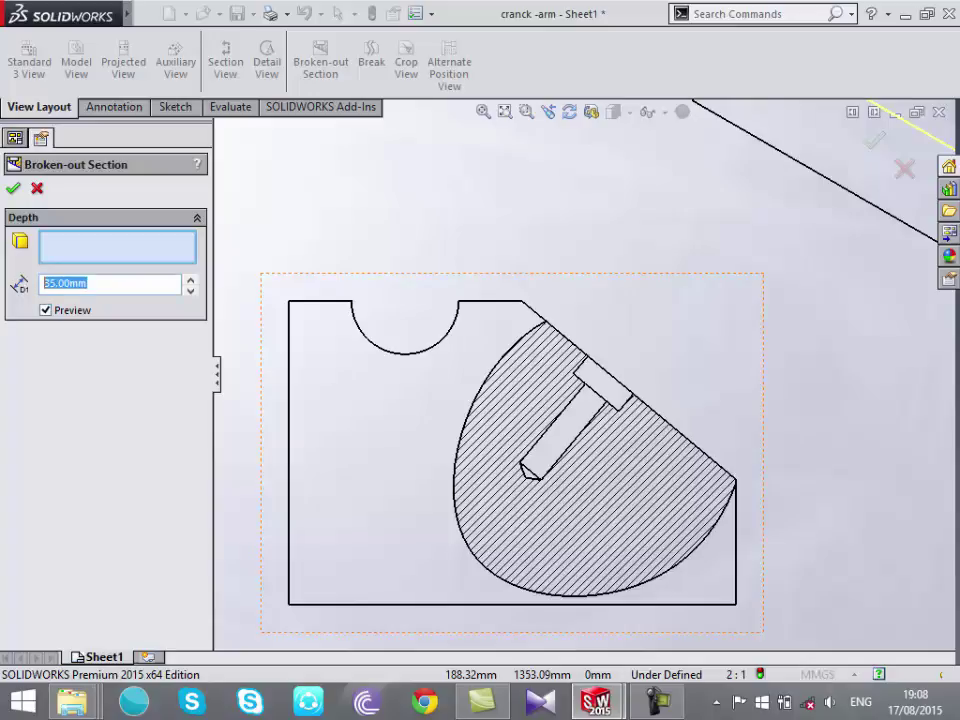
pyautogui.press('BackSpace')
pyautogui.write('1')
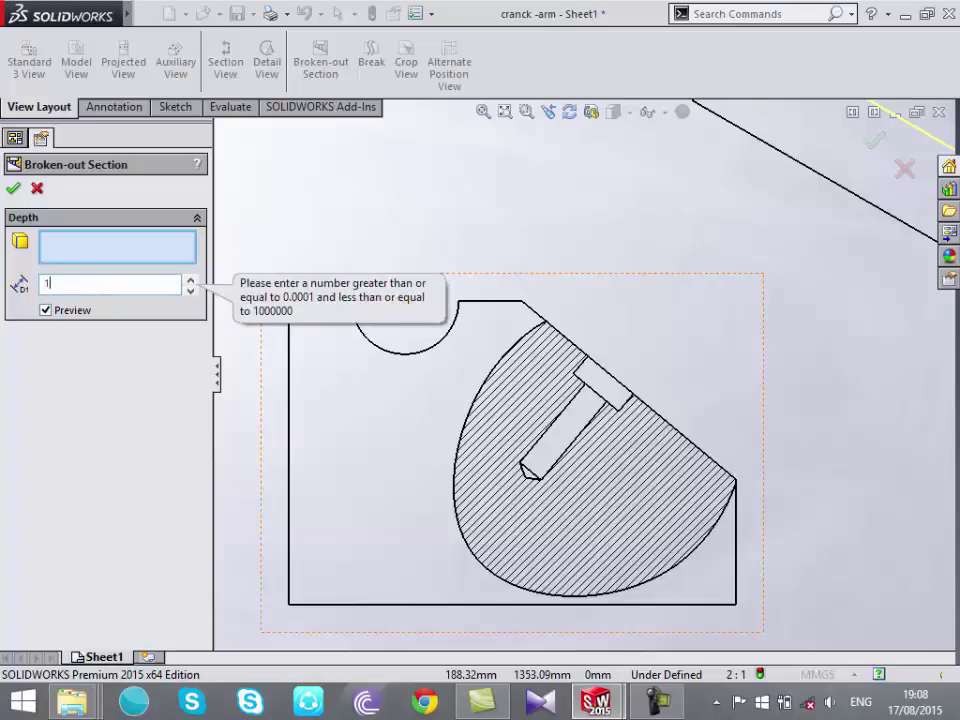
pyautogui.write('0')
pyautogui.press('Return')
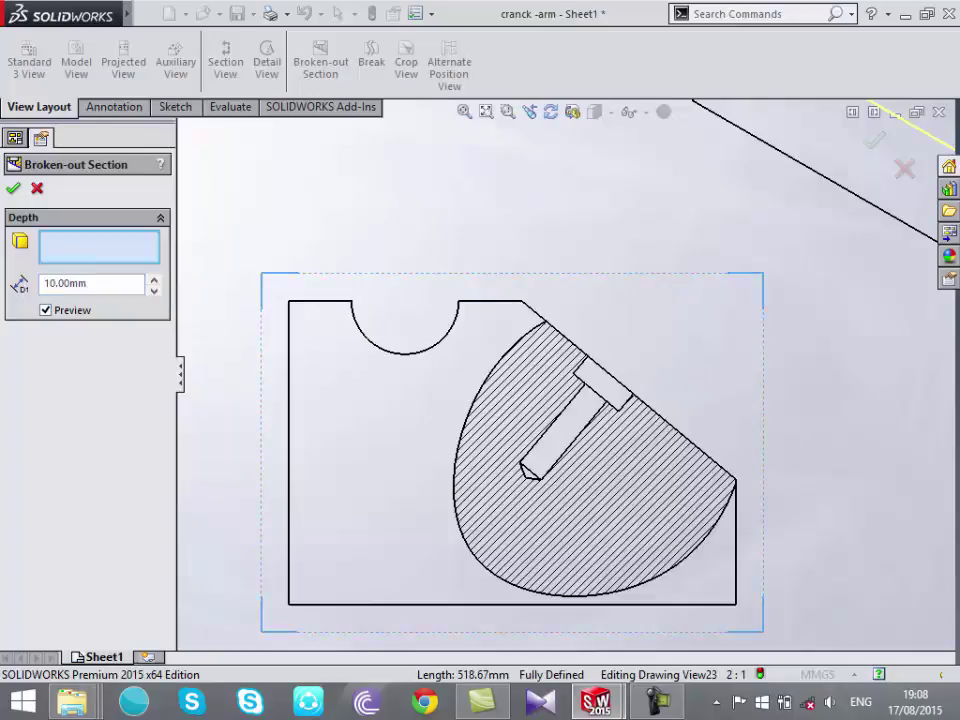
pyautogui.scroll(5, 564, 376)
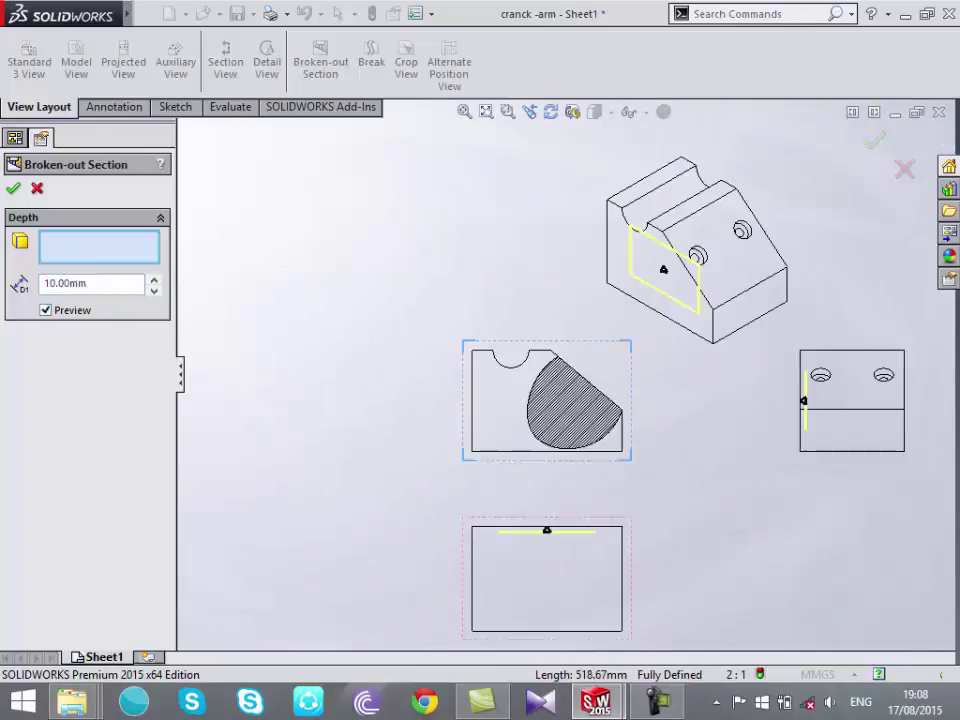
pyautogui.scroll(-3, 604, 409)
pyautogui.scroll(5, 563, 373)
pyautogui.scroll(-2, 821, 421)
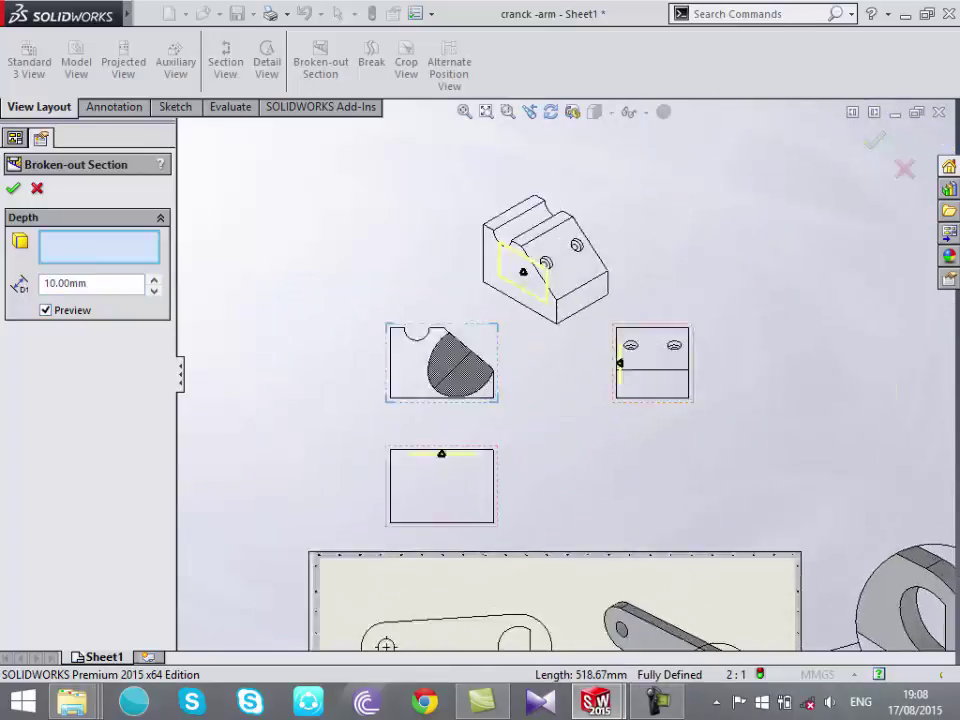
pyautogui.scroll(-2, 713, 385)
pyautogui.scroll(-3, 460, 280)
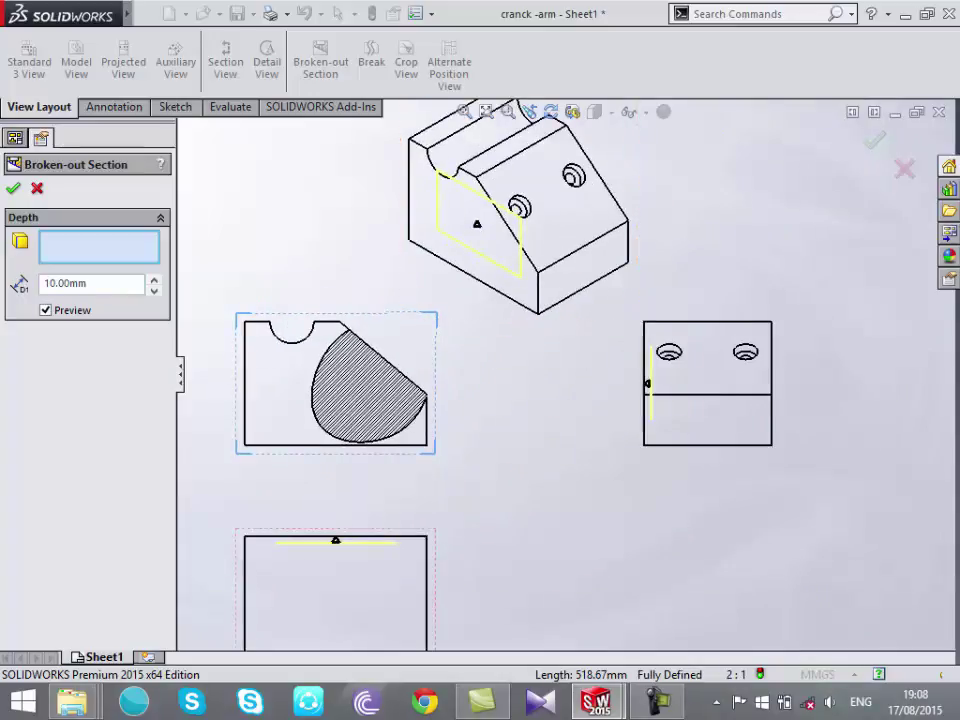
pyautogui.scroll(-2, 371, 361)
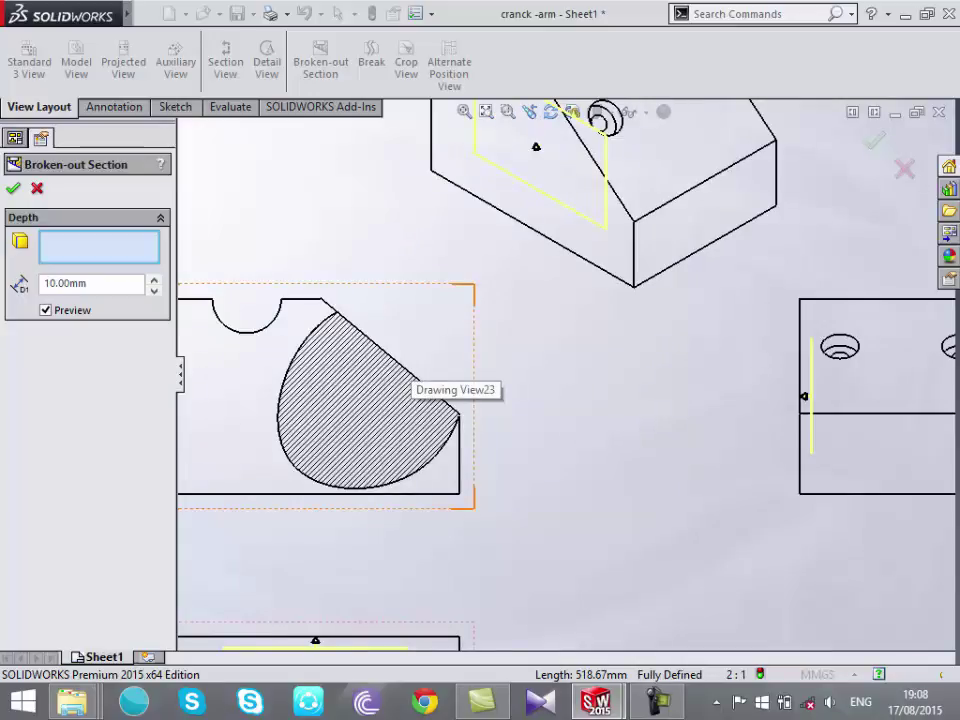
pyautogui.scroll(3, 560, 373)
pyautogui.scroll(-3, 390, 361)
pyautogui.scroll(-3, 390, 361)
pyautogui.scroll(-3, 390, 361)
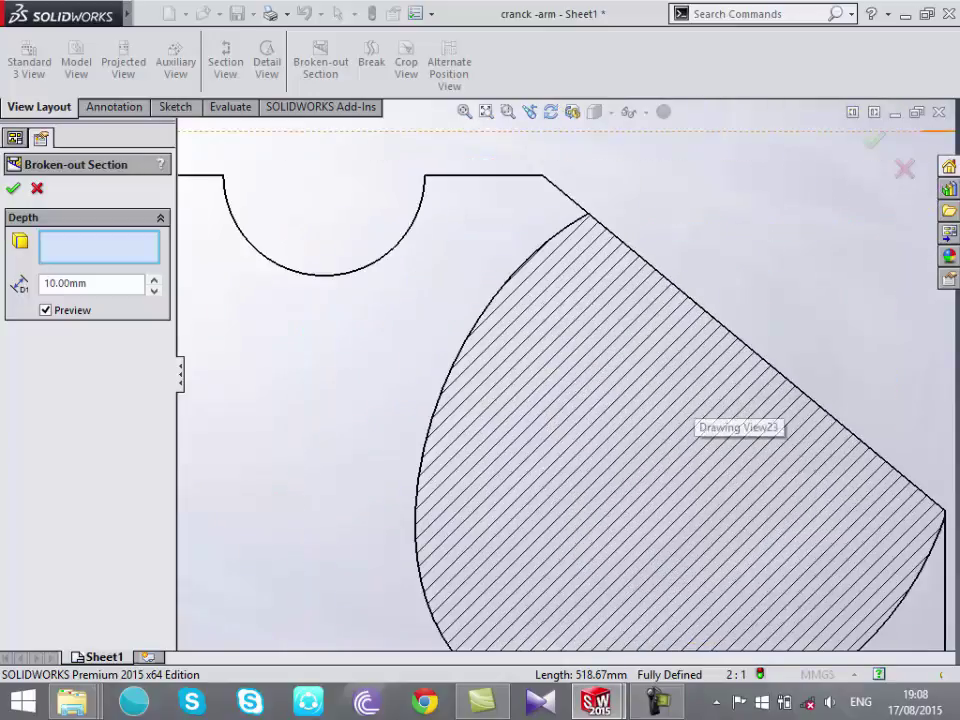
pyautogui.scroll(2, 390, 361)
pyautogui.scroll(-1, 390, 361)
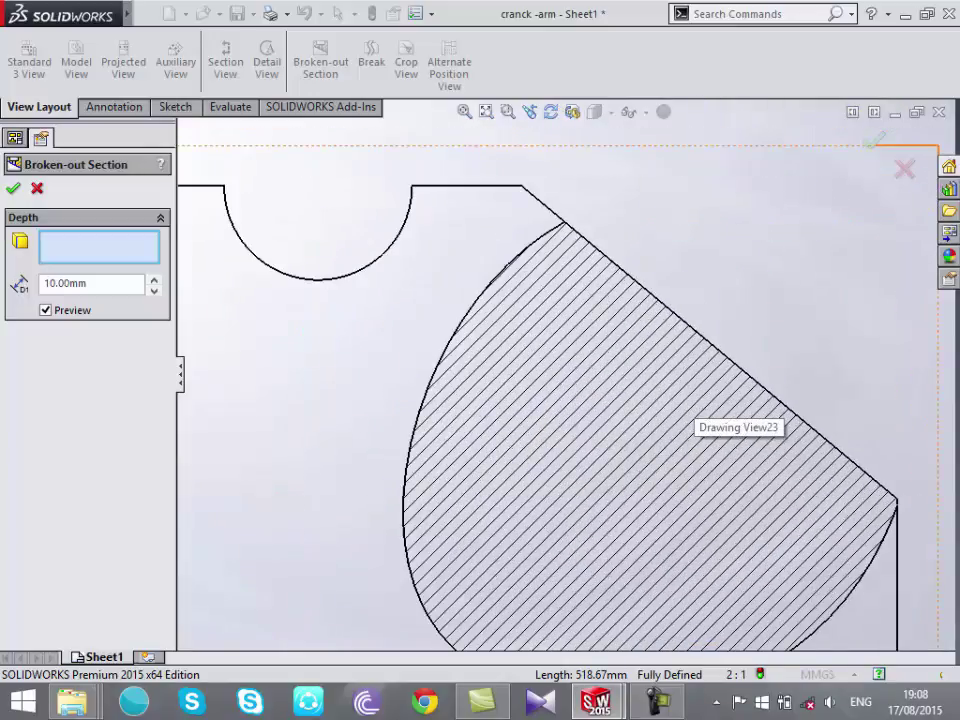
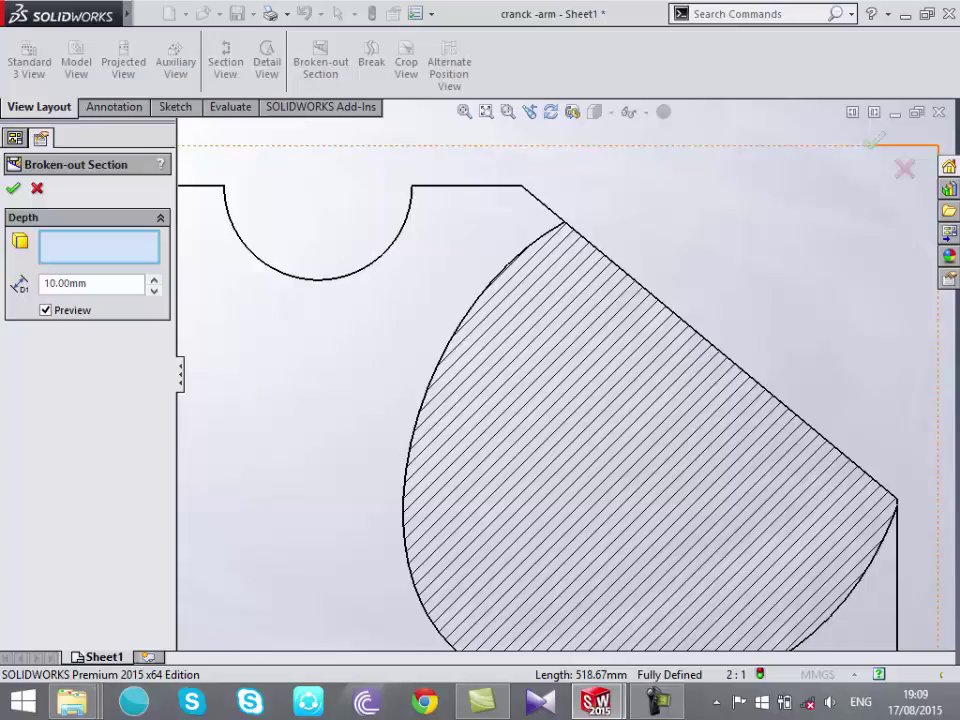
# Set the broken-out section depth to the counterbore edge and confirm it, exposing the drilled hole
pyautogui.scroll(4, 566, 367)
pyautogui.scroll(3, 377, 400)
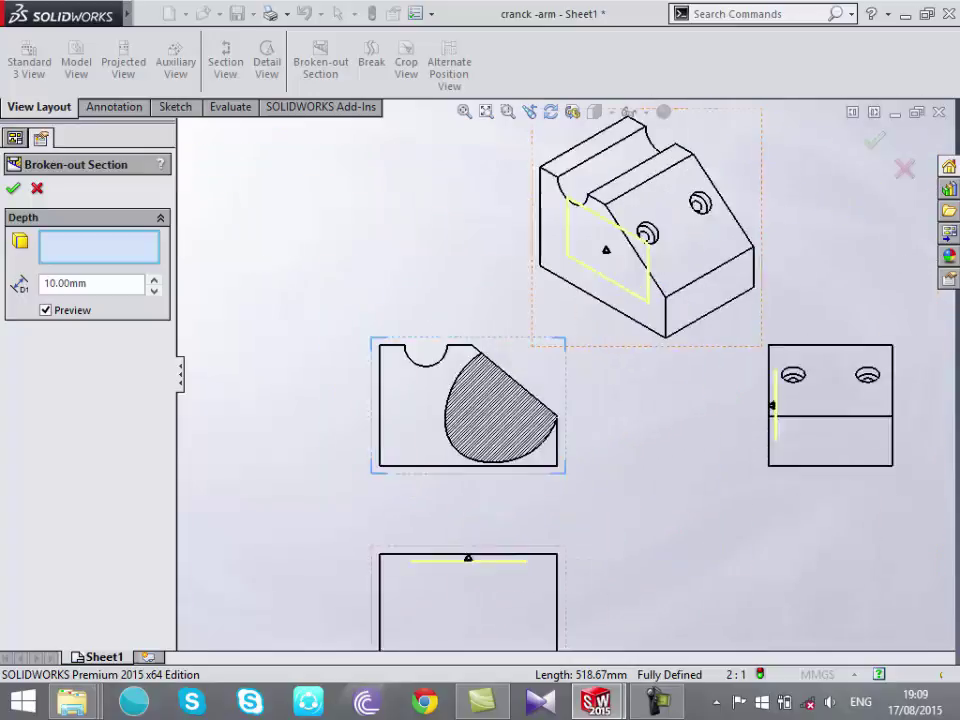
pyautogui.scroll(-2, 710, 258)
pyautogui.scroll(-1, 814, 480)
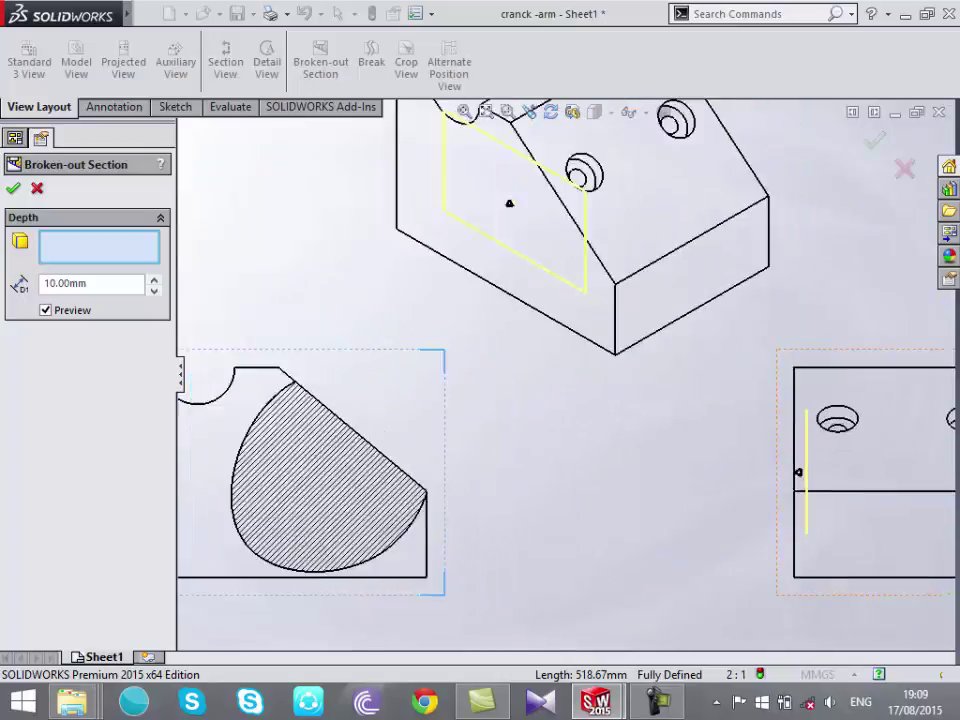
pyautogui.scroll(-3, 692, 446)
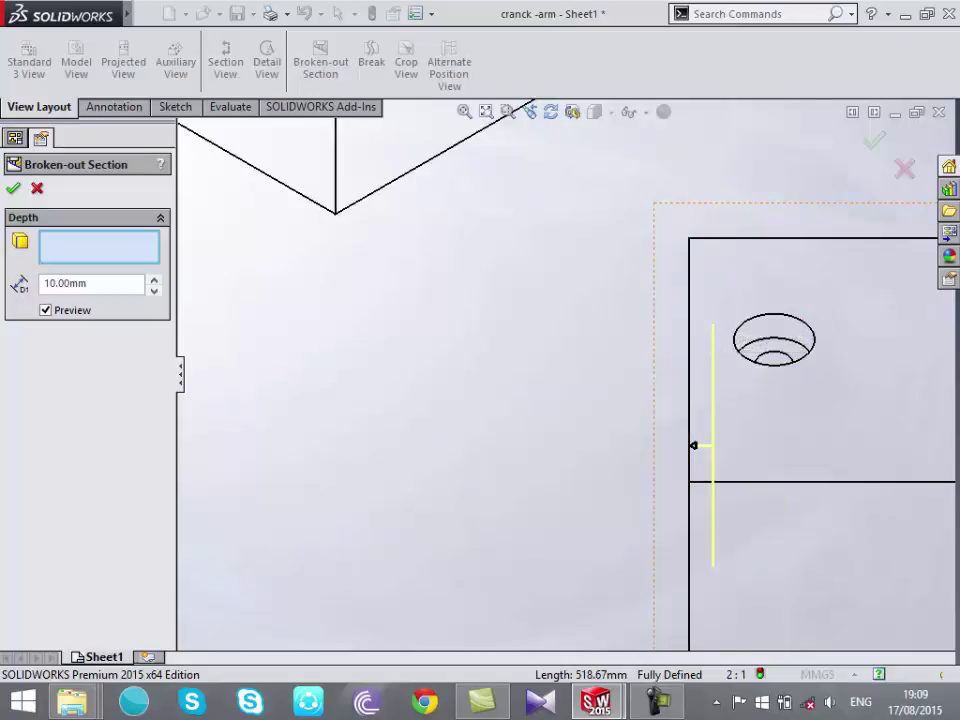
pyautogui.scroll(5, 561, 376)
pyautogui.scroll(2, 835, 370)
pyautogui.scroll(-3, 422, 373)
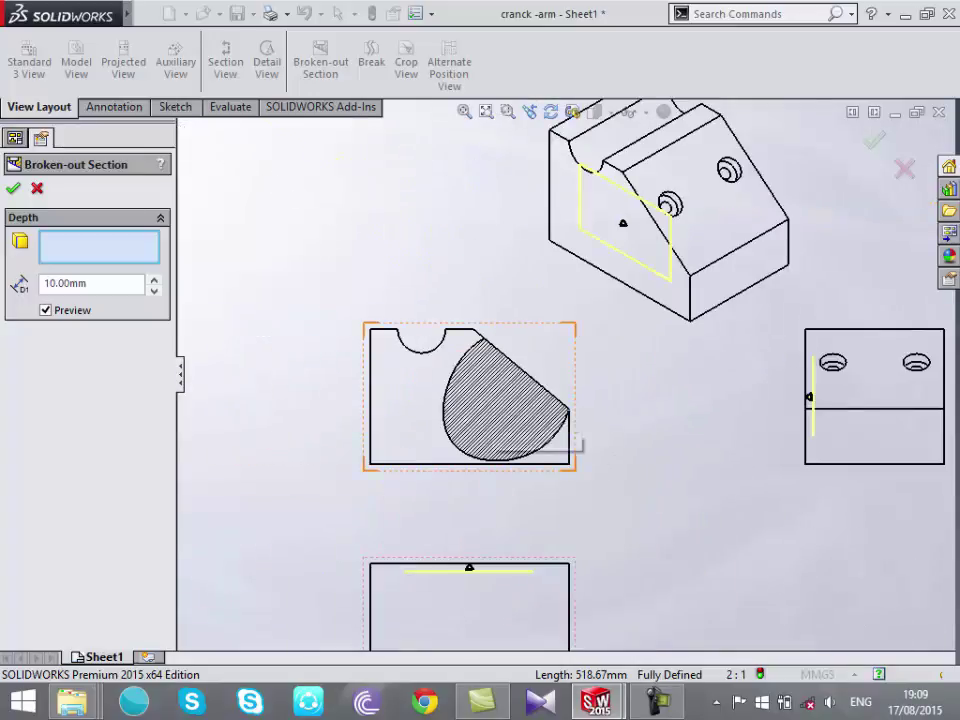
pyautogui.scroll(-3, 775, 126)
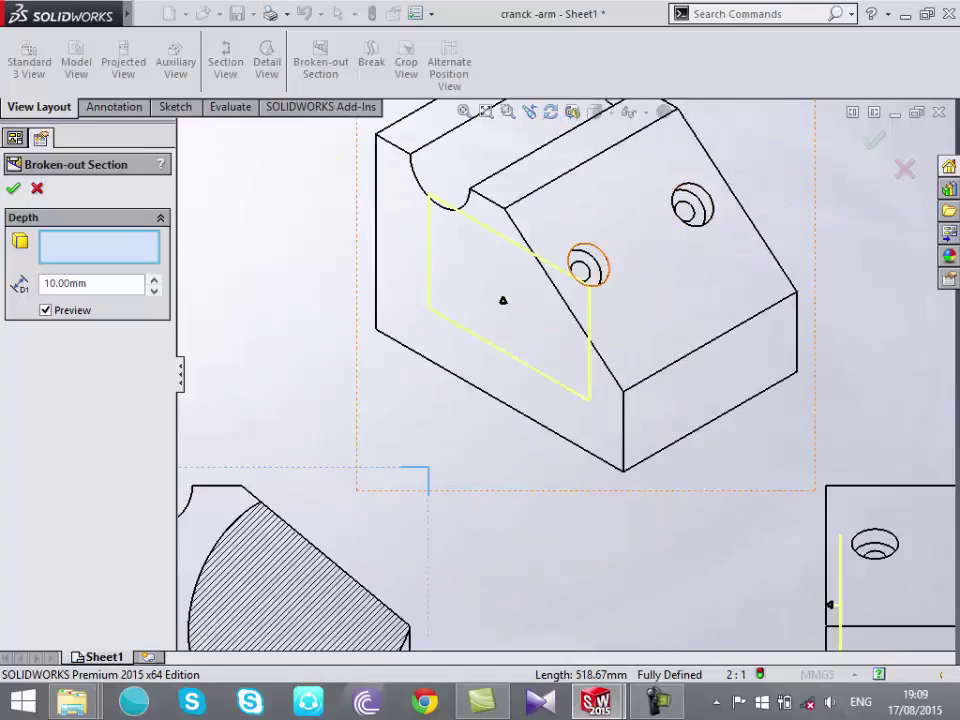
pyautogui.scroll(-2, 614, 224)
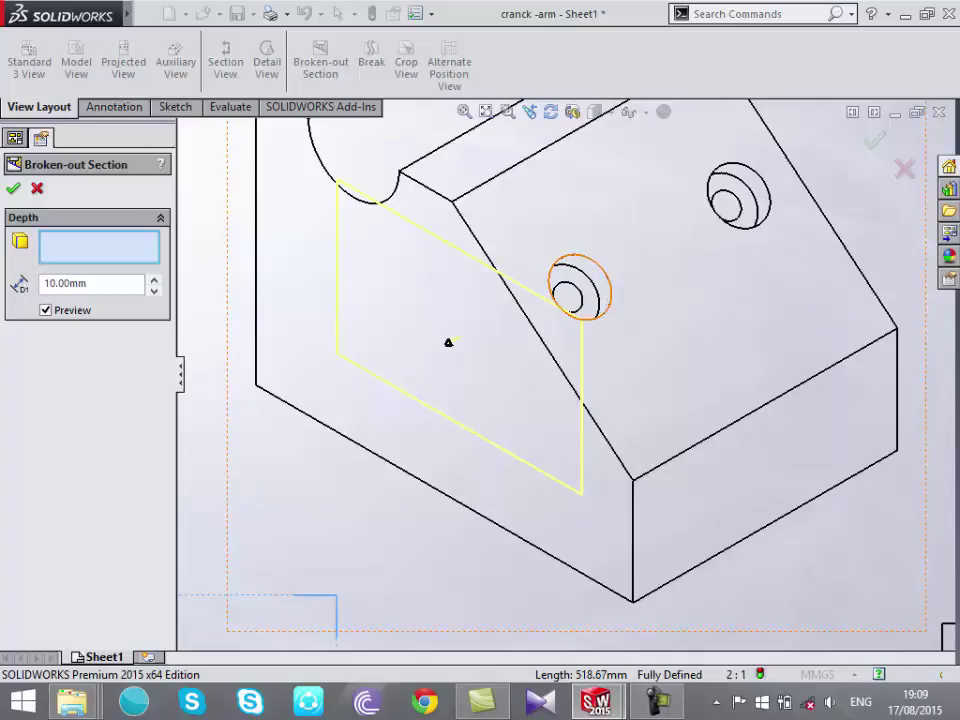
pyautogui.click(448, 342)
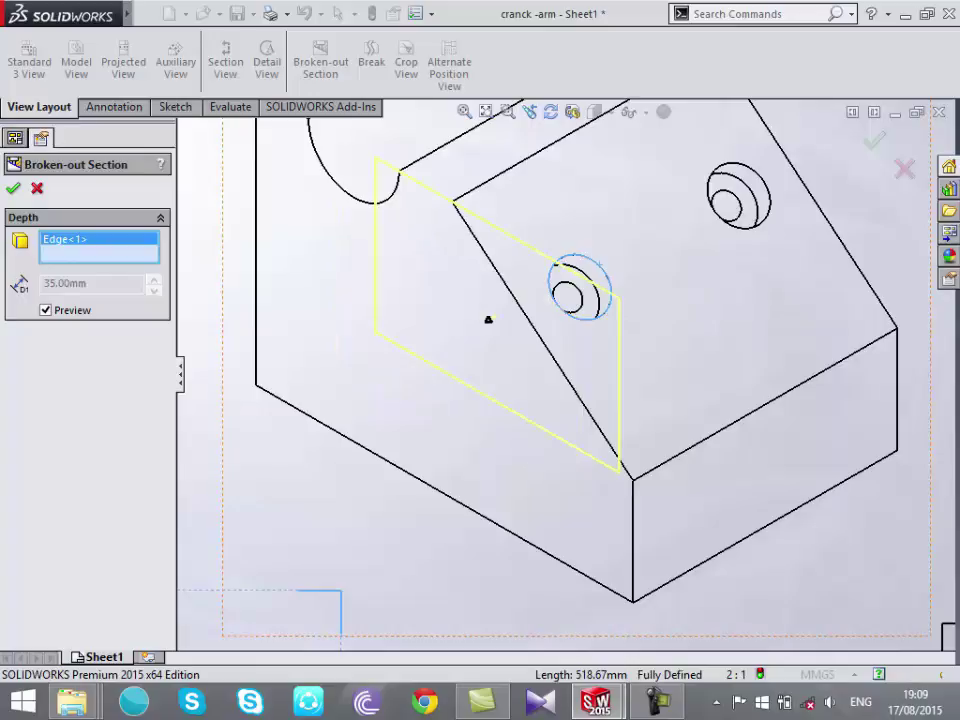
pyautogui.press('Return')
pyautogui.scroll(5, 458, 468)
# Delete Broken-out Section1 and its leftover spline boundary from Drawing View23
pyautogui.scroll(-5, 458, 468)
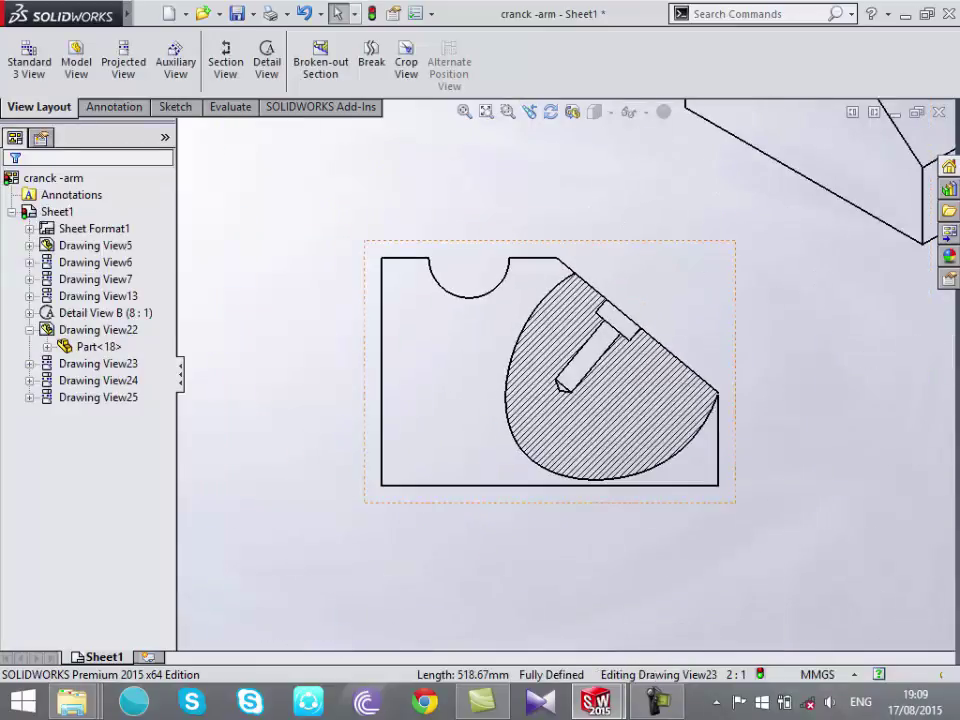
pyautogui.scroll(-1, 662, 341)
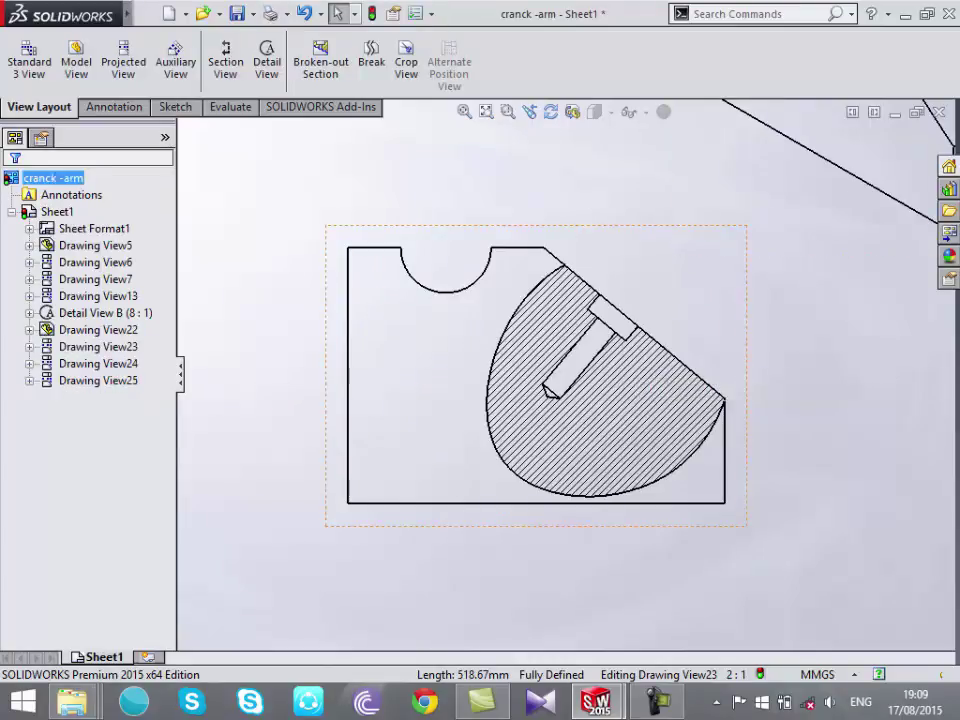
pyautogui.click(304, 13)
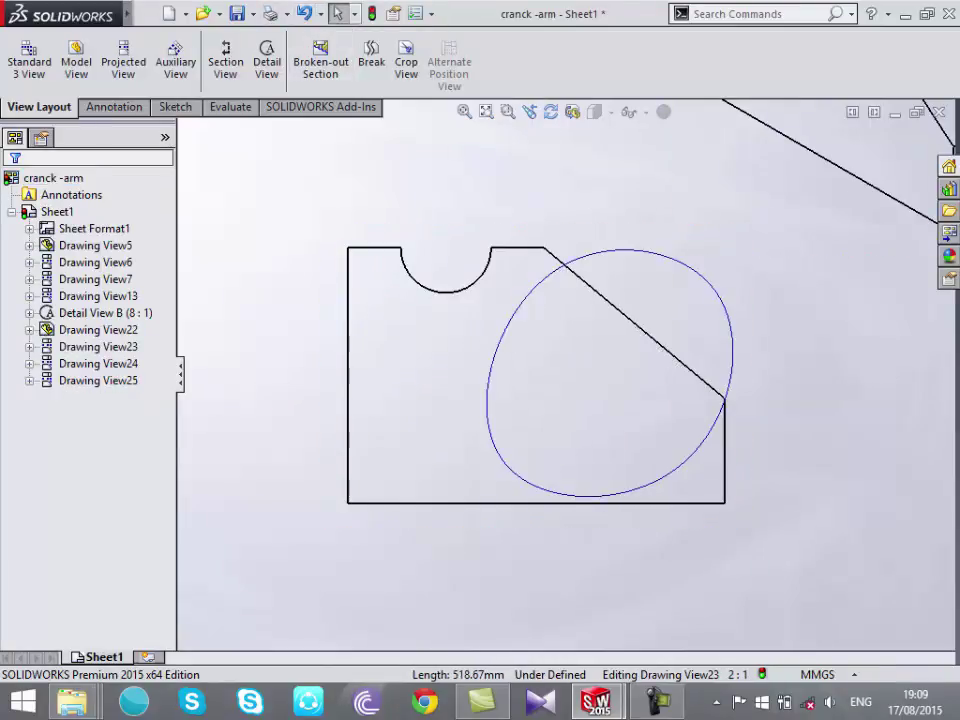
pyautogui.click(732, 340)
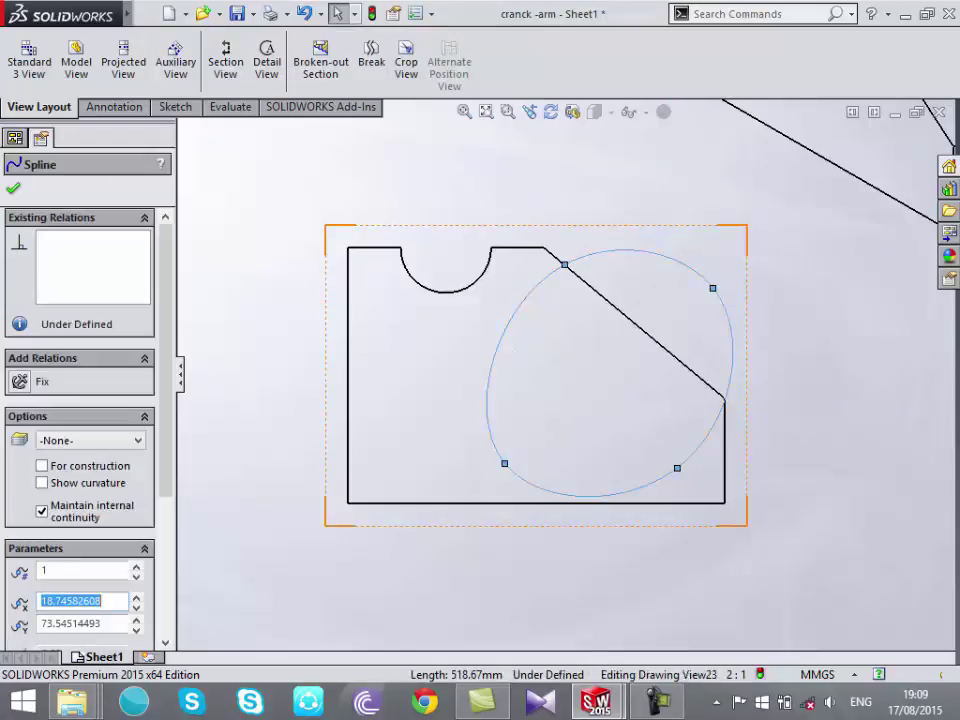
pyautogui.press('Delete')
pyautogui.click(225, 60)
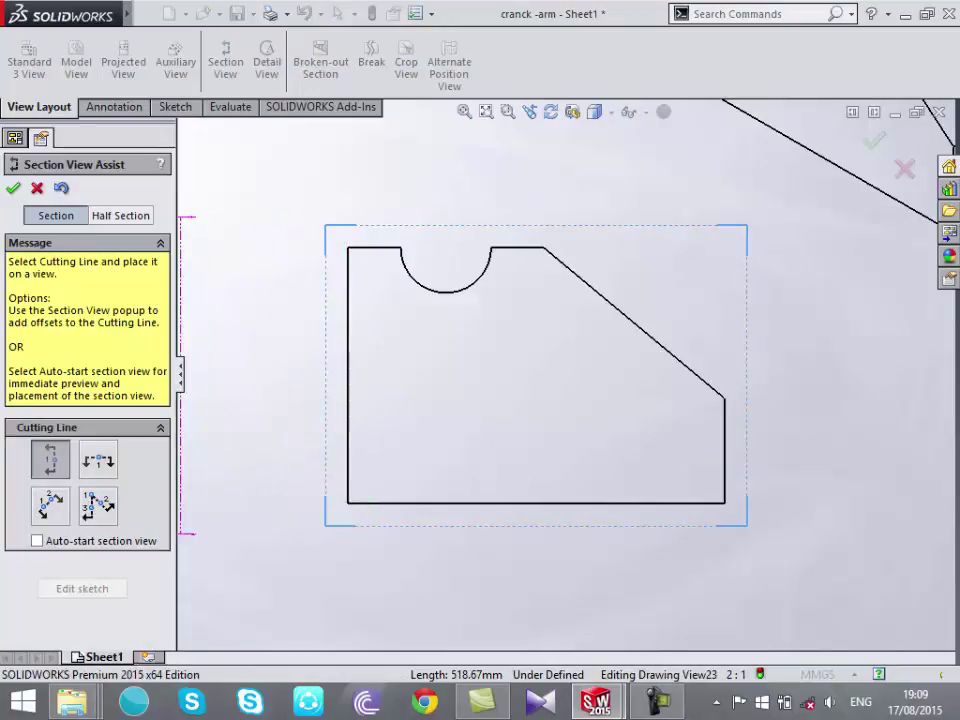
# Draw a vertical cutting line through the left counterbored hole's centre and accept it
pyautogui.scroll(2, 564, 375)
pyautogui.scroll(4, 787, 375)
pyautogui.scroll(-2, 664, 413)
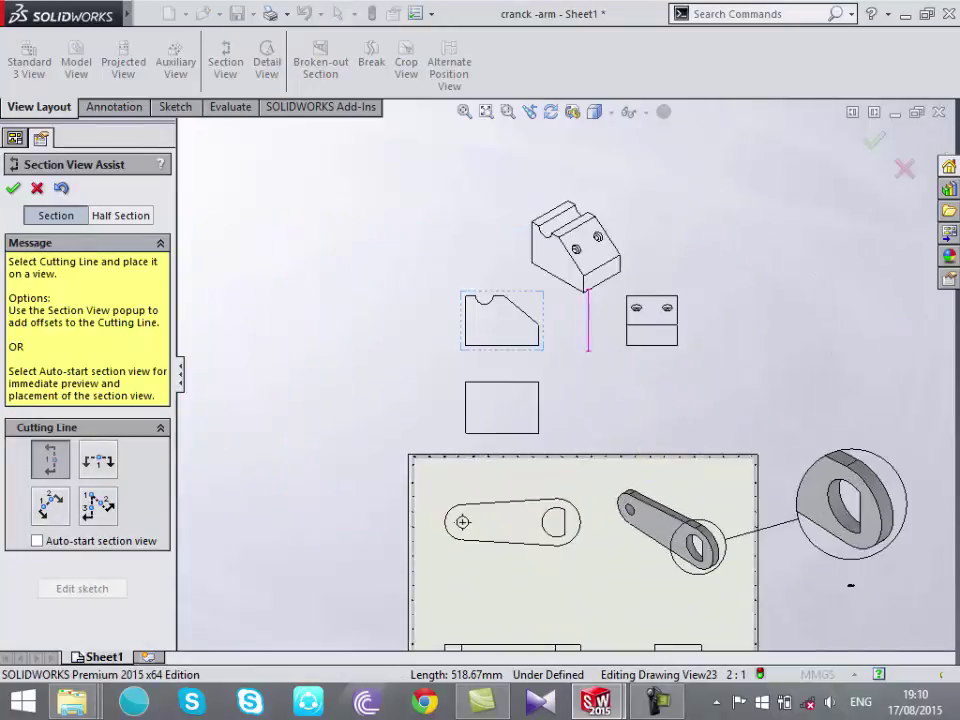
pyautogui.scroll(-1, 602, 300)
pyautogui.scroll(-2, 602, 266)
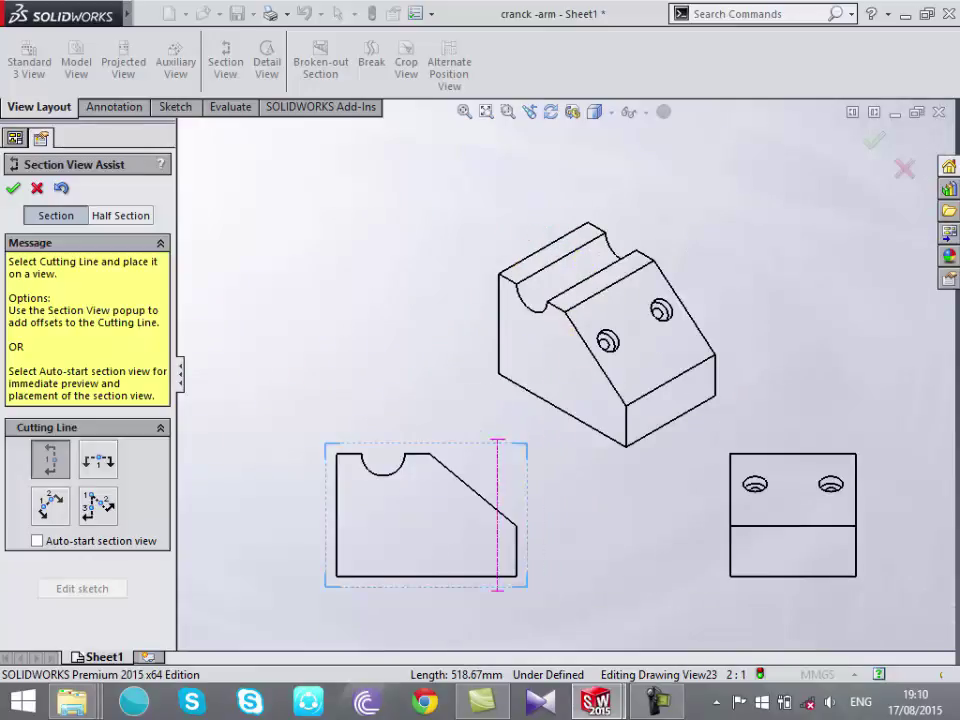
pyautogui.scroll(3, 600, 470)
pyautogui.scroll(-2, 642, 442)
pyautogui.scroll(-2, 636, 409)
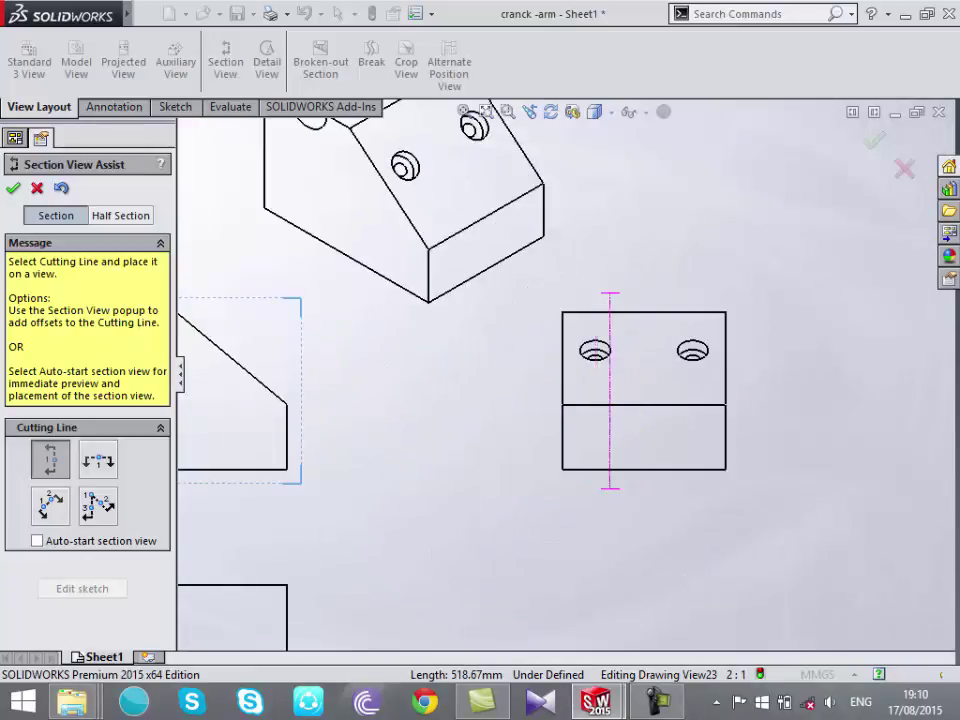
pyautogui.scroll(-2, 625, 377)
pyautogui.scroll(-2, 626, 377)
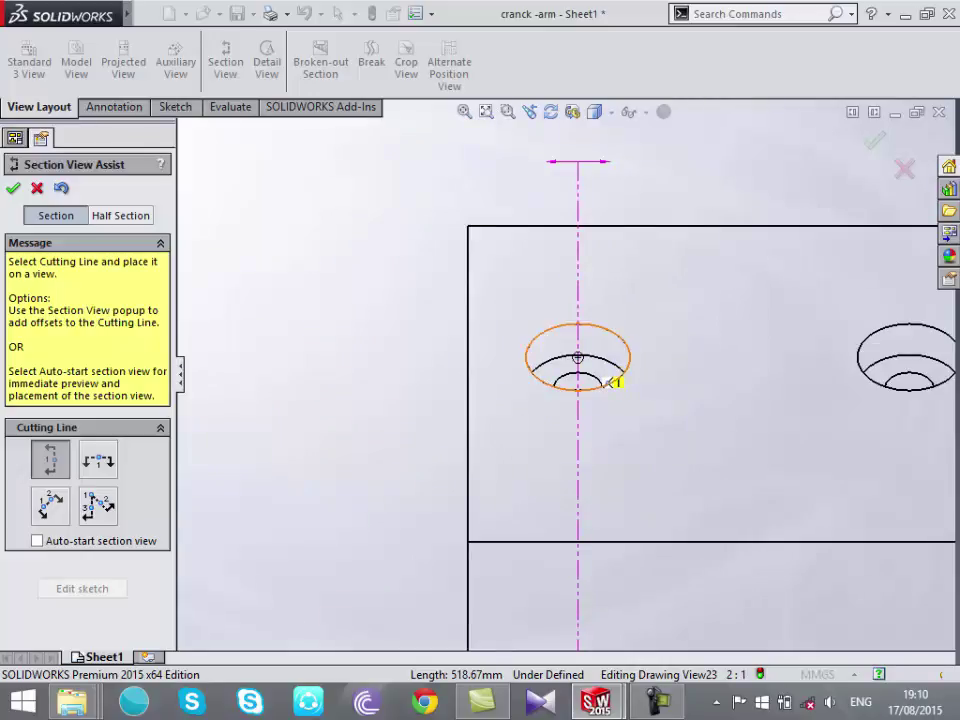
pyautogui.click(609, 382)
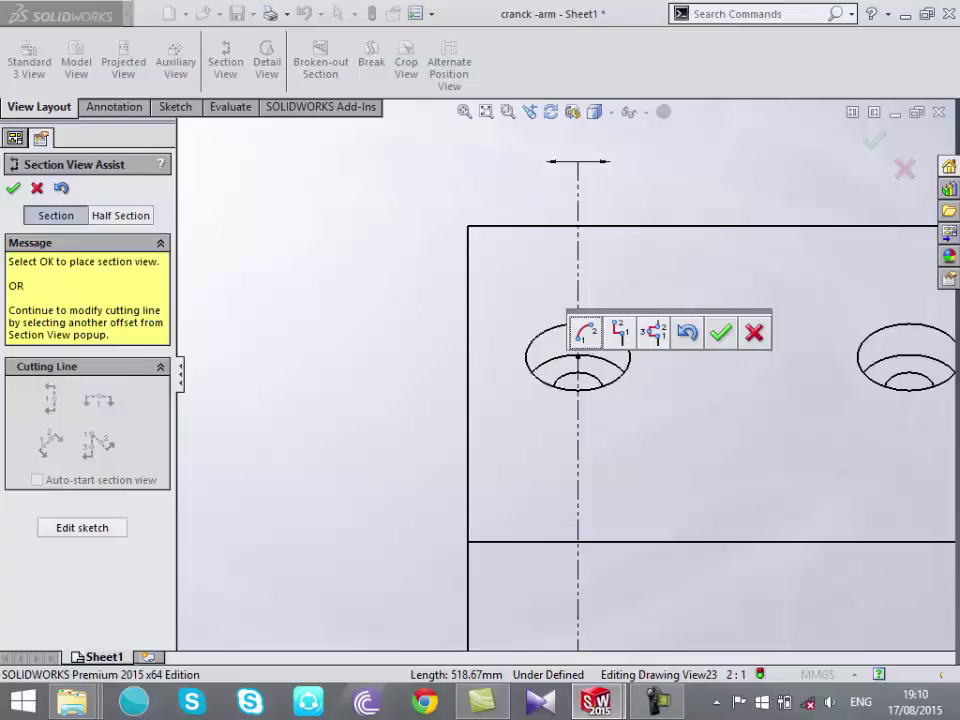
pyautogui.click(720, 332)
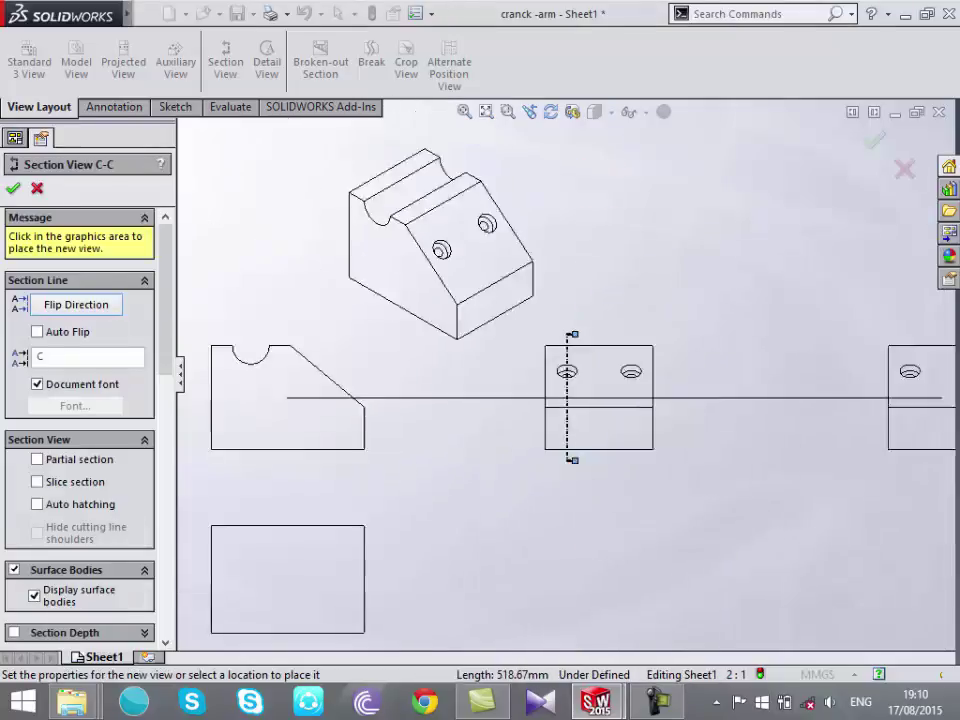
pyautogui.scroll(-5, 520, 395)
pyautogui.scroll(3, 520, 395)
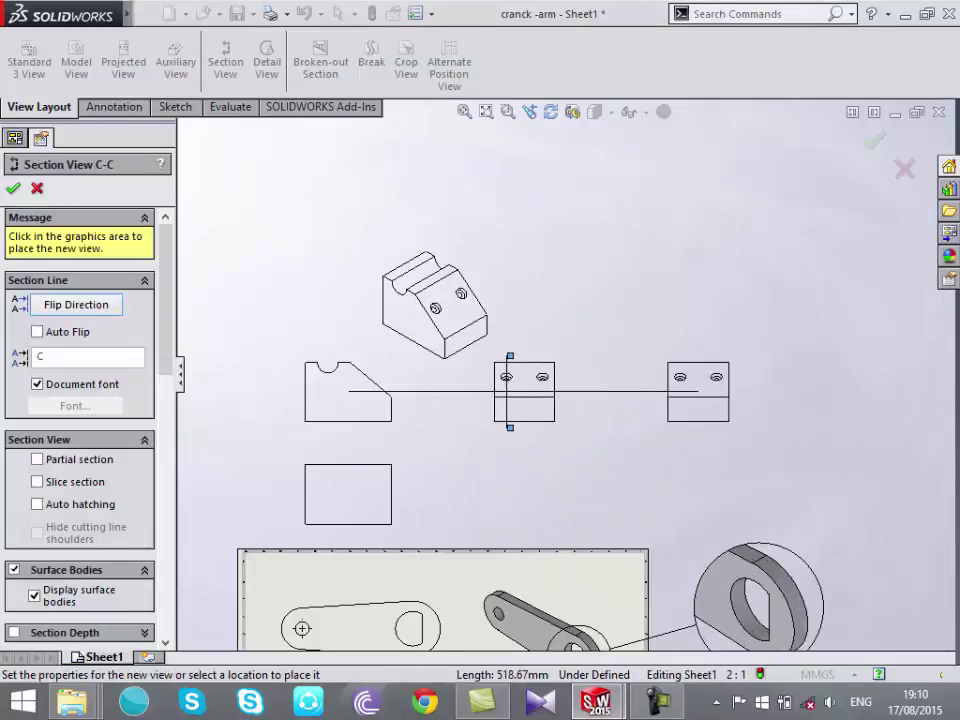
# Cancel placing Section View C-C, leaving the sheet's views unchanged
pyautogui.click(37, 188)
pyautogui.scroll(-1, 364, 394)
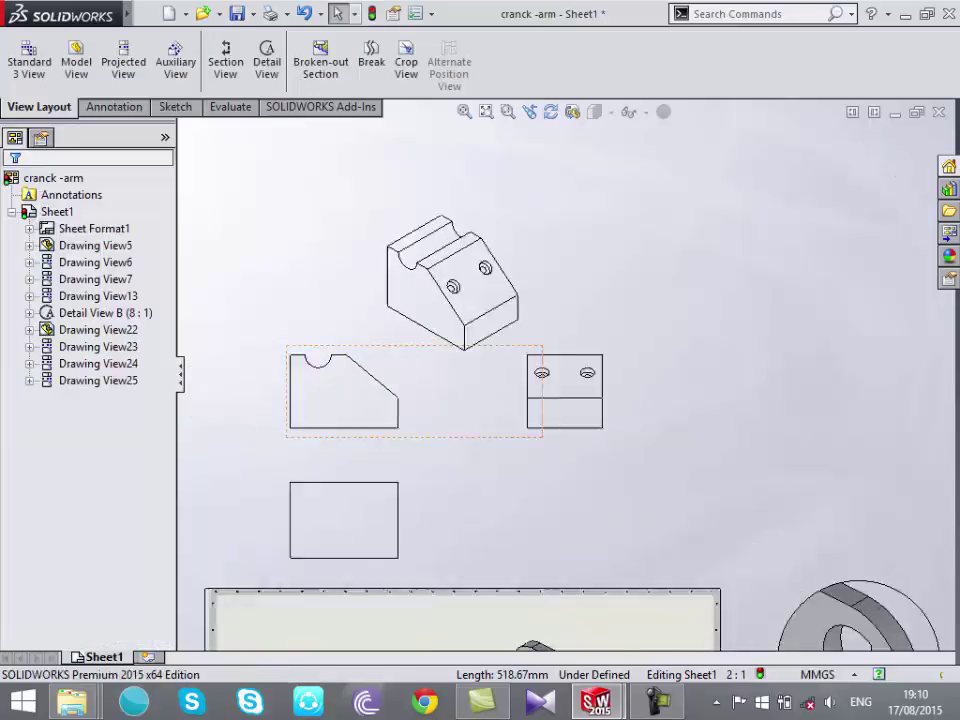
pyautogui.scroll(-1, 290, 415)
pyautogui.scroll(-3, 200, 60)
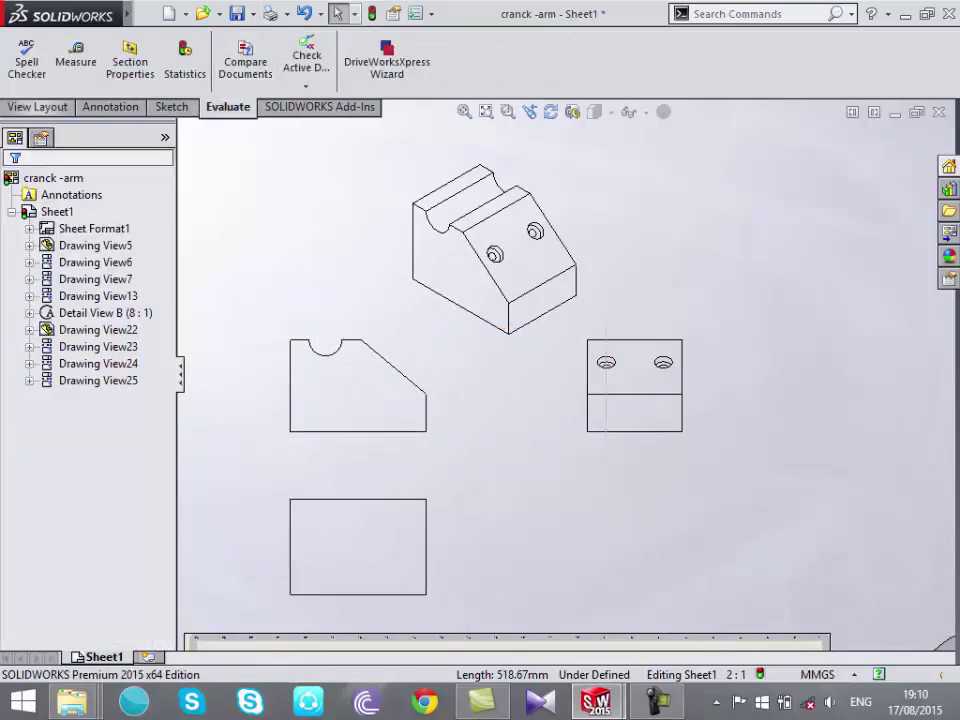
pyautogui.scroll(3, 200, 60)
# Draw a vertical cutting line through the right hole and accept it for section D-D
pyautogui.click(225, 60)
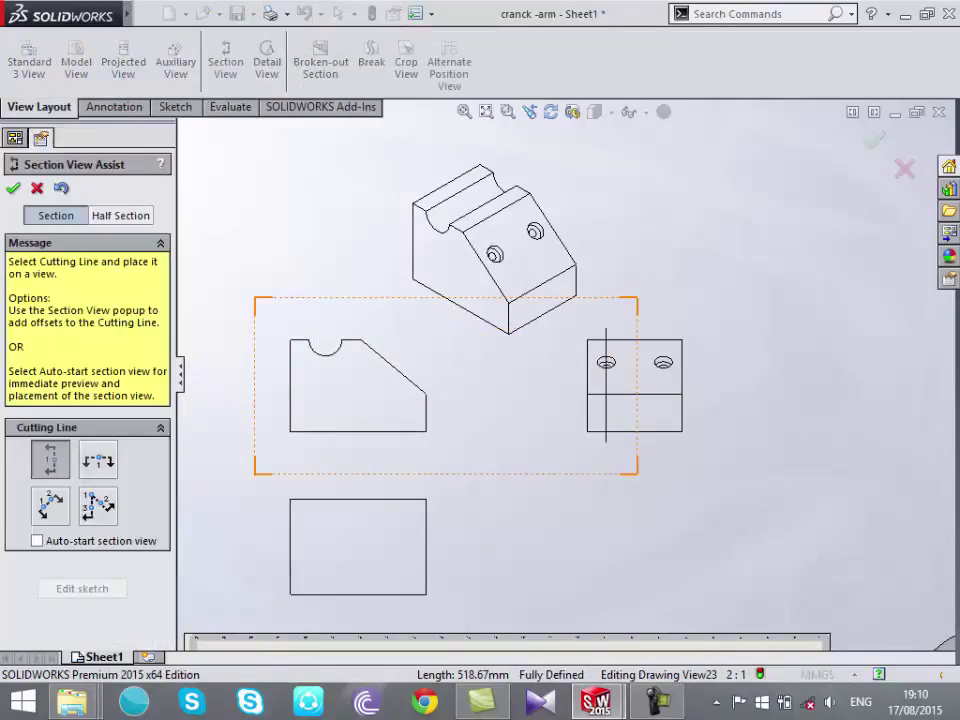
pyautogui.scroll(-3, 634, 448)
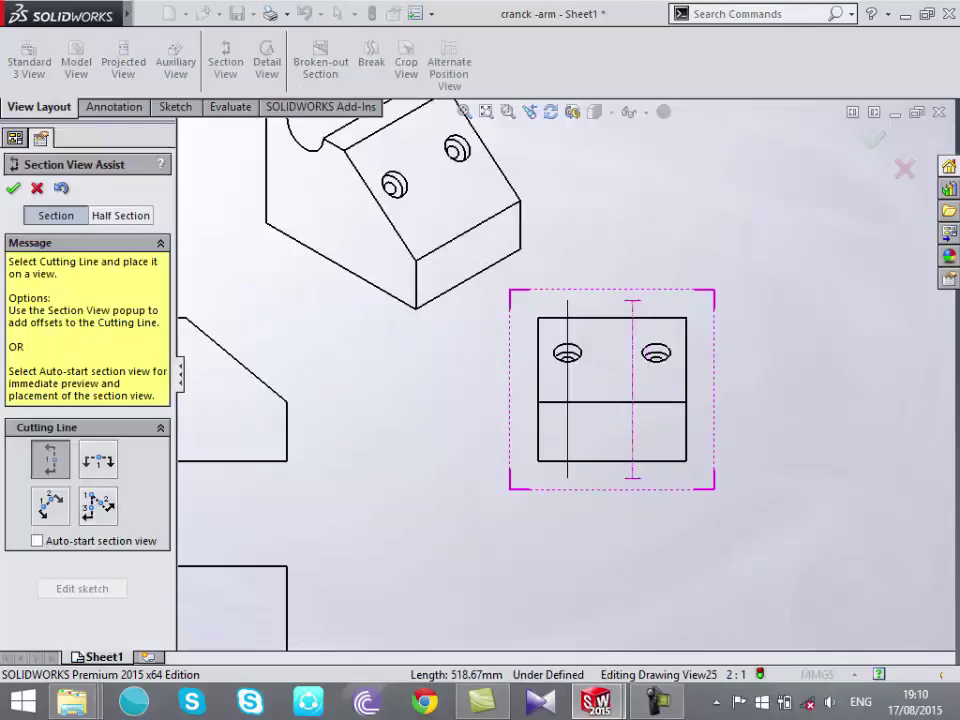
pyautogui.scroll(-2, 600, 392)
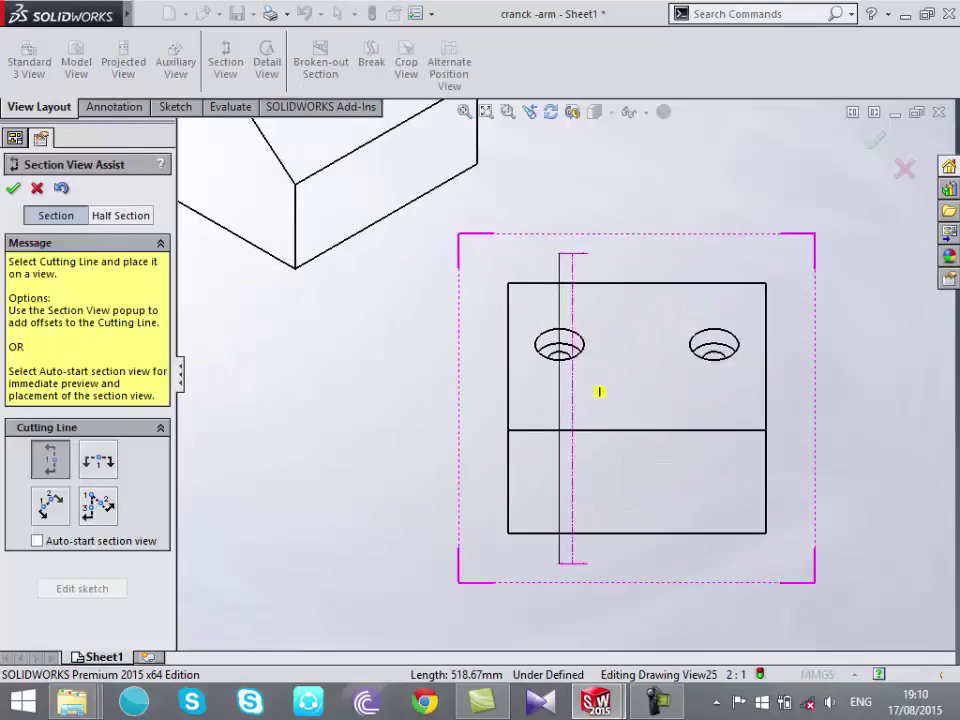
pyautogui.click(748, 376)
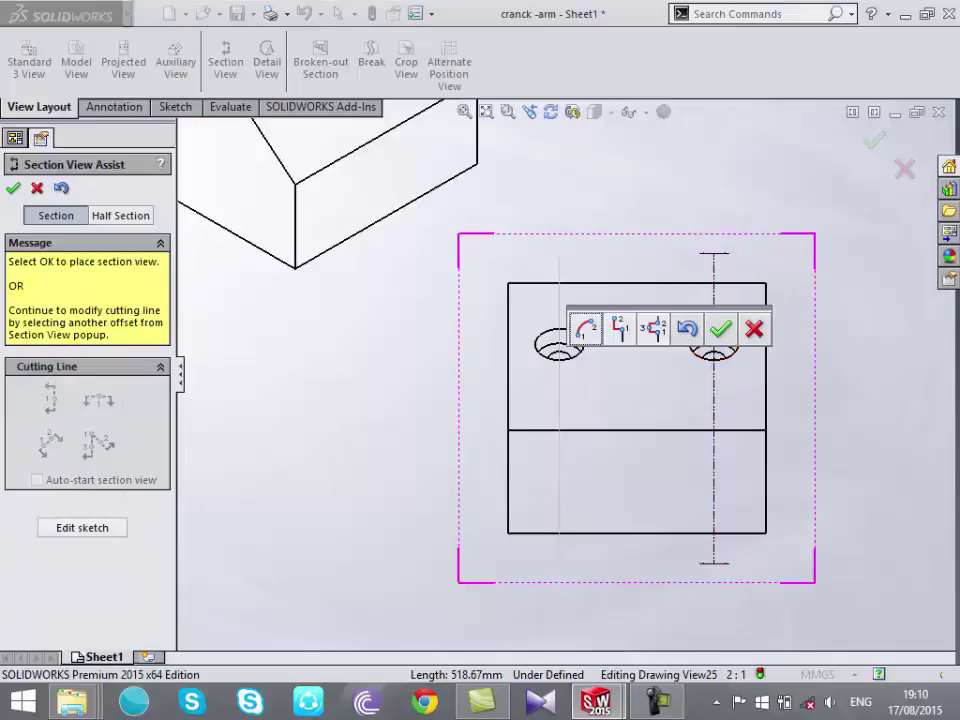
pyautogui.click(720, 328)
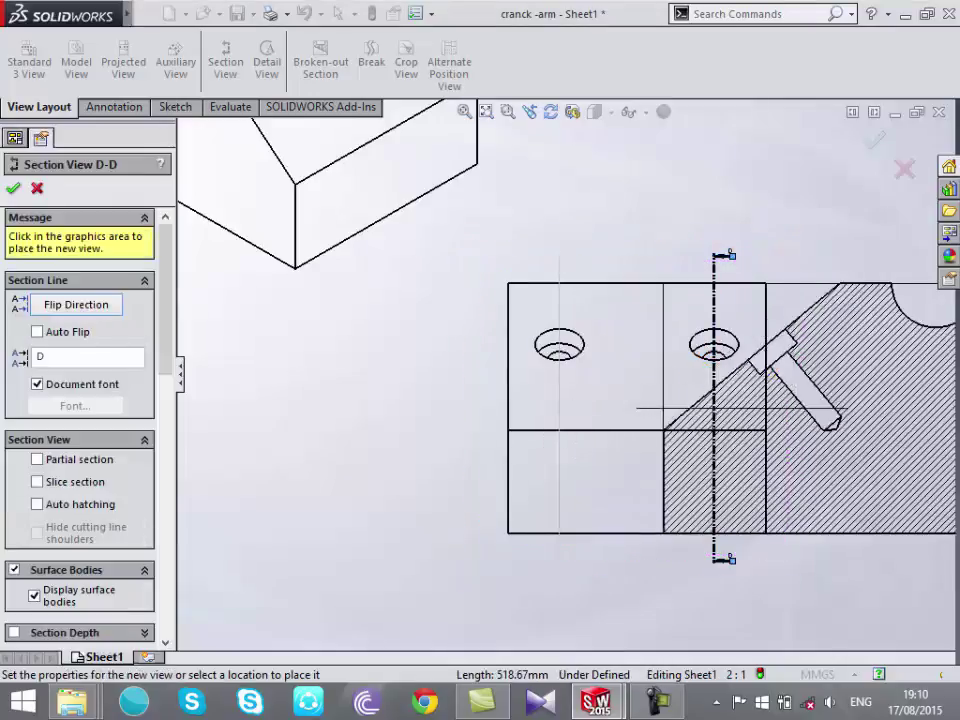
pyautogui.scroll(4, 645, 388)
pyautogui.scroll(-3, 700, 390)
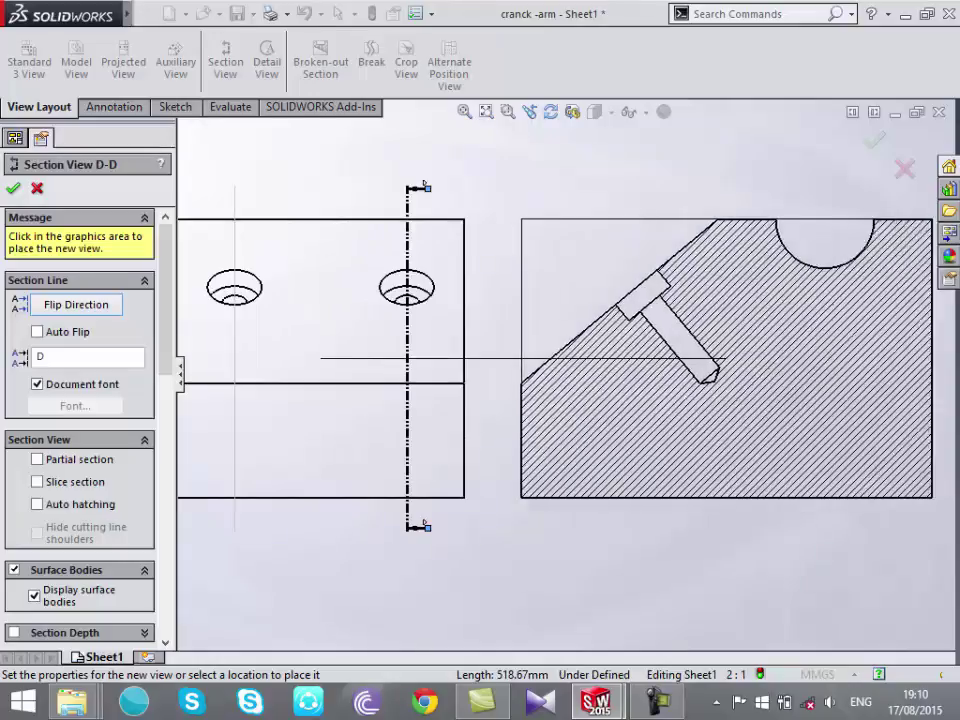
pyautogui.scroll(3, 575, 370)
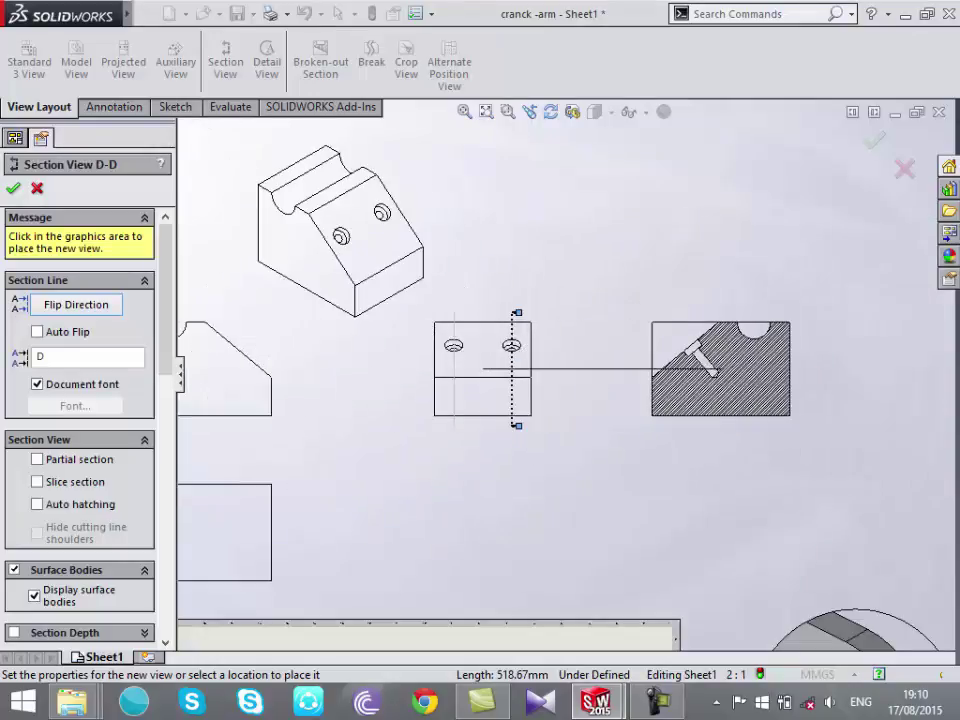
pyautogui.scroll(-2, 632, 386)
pyautogui.scroll(-2, 646, 370)
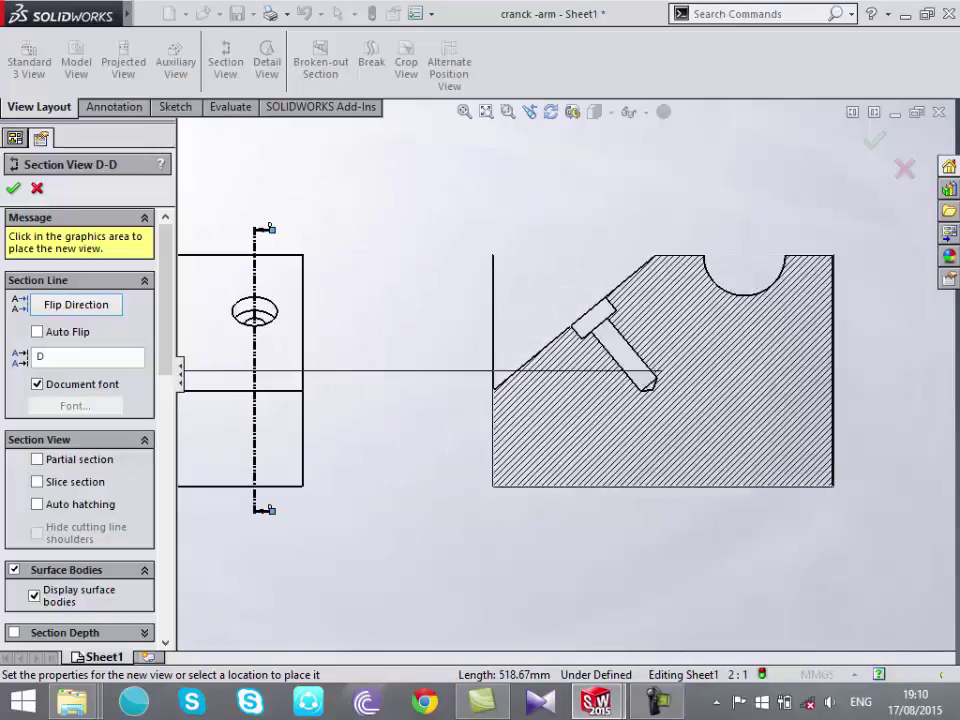
# Place Section View D-D right of the front view and delete the stray vertical line
pyautogui.click(690, 340)
pyautogui.scroll(1, 690, 340)
pyautogui.keyDown('ctrl'); pyautogui.moveTo(600, 380); pyautogui.dragTo(765, 430, button='middle'); pyautogui.keyUp('ctrl')
pyautogui.scroll(-2, 447, 297)
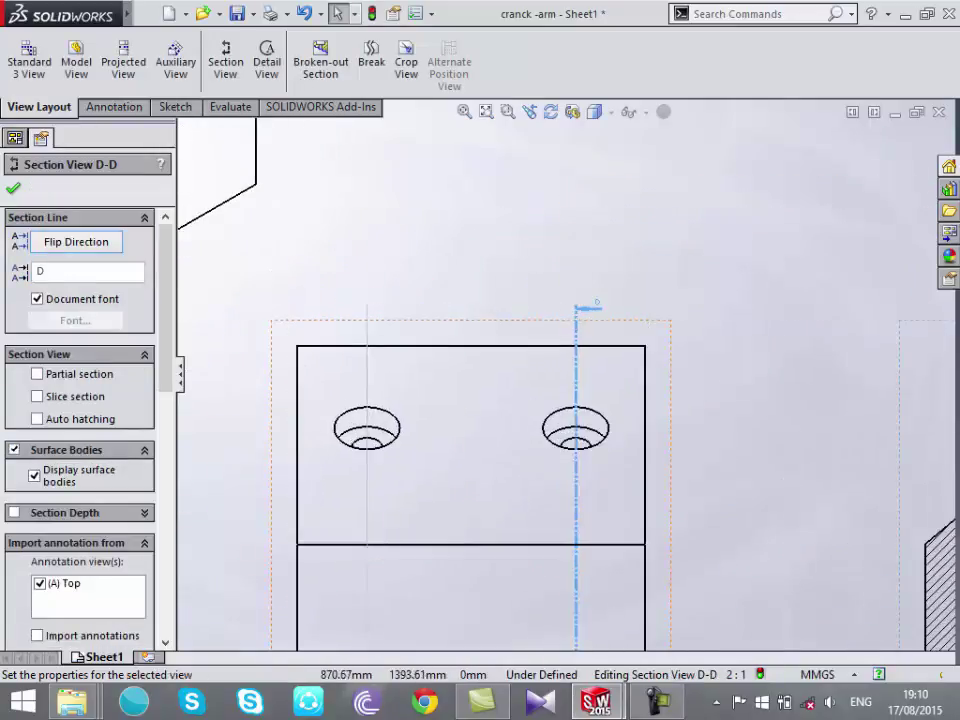
pyautogui.scroll(-2, 559, 316)
pyautogui.scroll(2, 512, 437)
pyautogui.scroll(3, 565, 374)
pyautogui.scroll(-2, 568, 366)
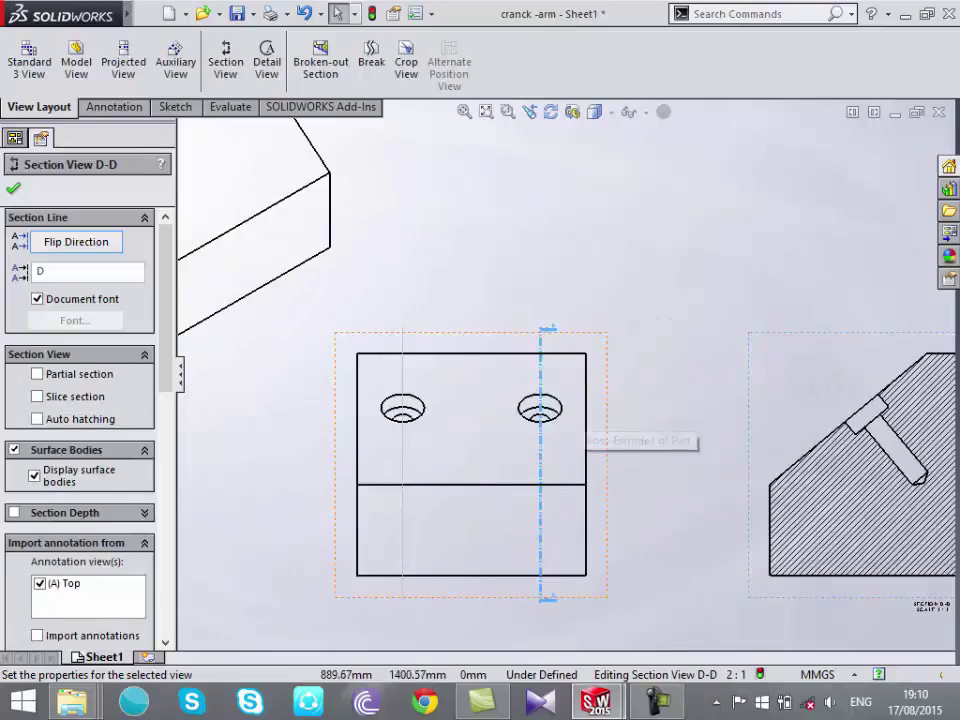
pyautogui.scroll(-3, 568, 366)
pyautogui.scroll(-2, 568, 366)
pyautogui.scroll(3, 568, 366)
pyautogui.scroll(4, 564, 372)
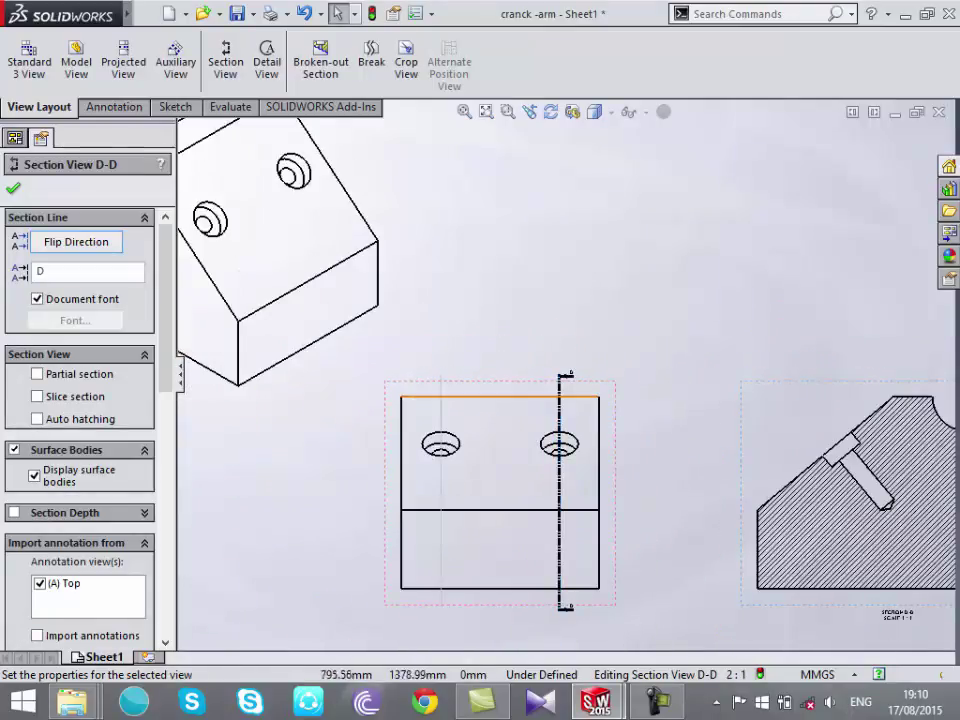
pyautogui.click(441, 430)
pyautogui.press('Delete')
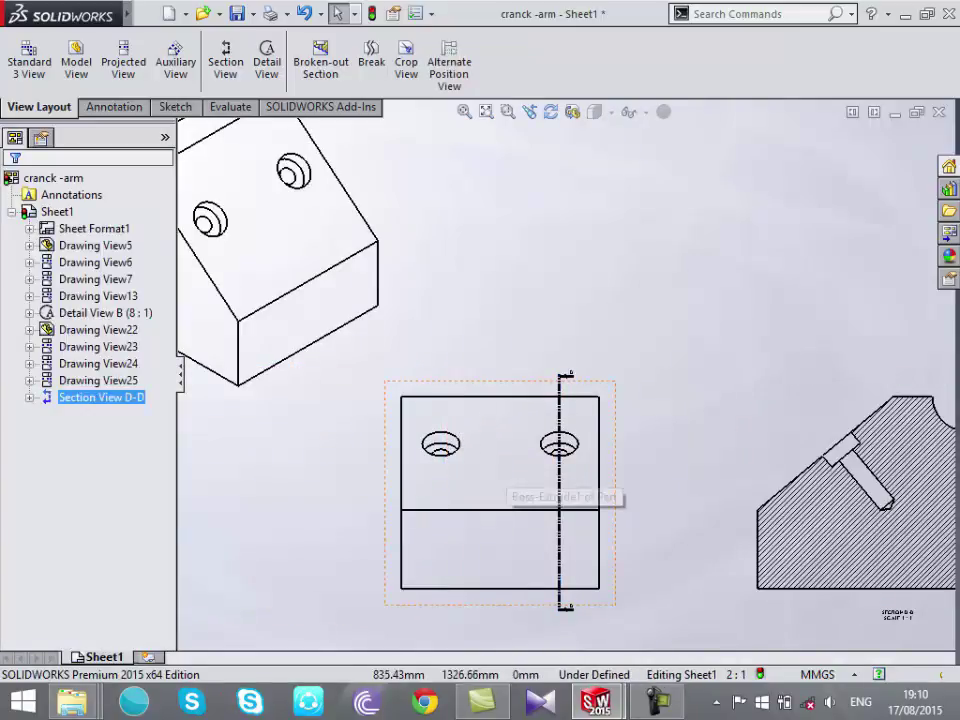
# Zoom over Section View D-D and its 1:1 label, then out to the full sheet and start a note
pyautogui.scroll(2, 565, 470)
pyautogui.scroll(2, 580, 460)
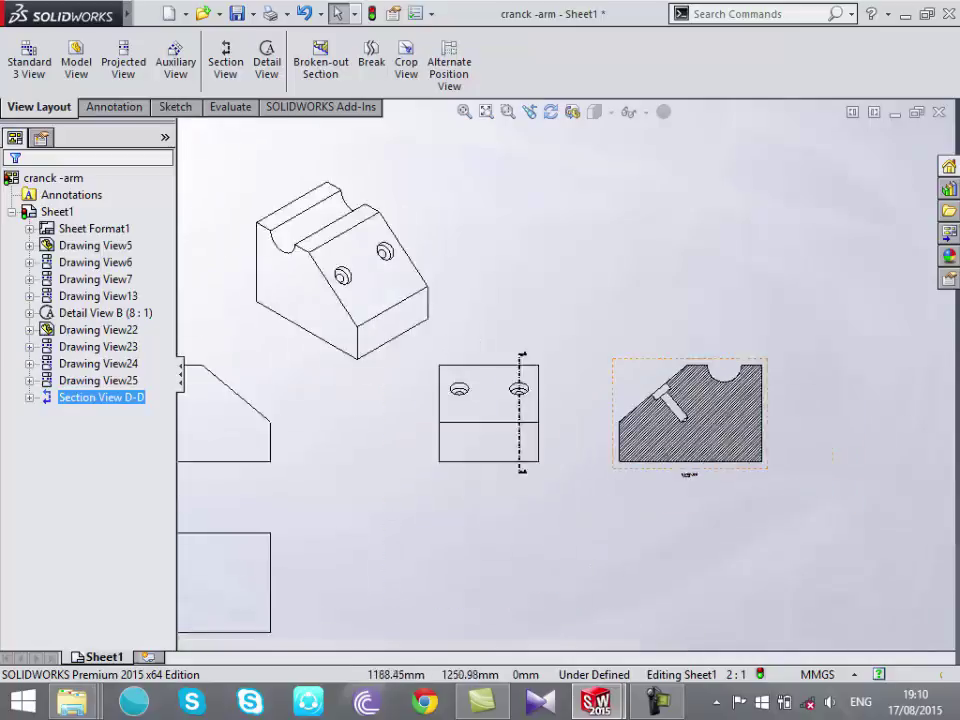
pyautogui.scroll(-3, 700, 440)
pyautogui.scroll(-2, 630, 445)
pyautogui.scroll(3, 560, 400)
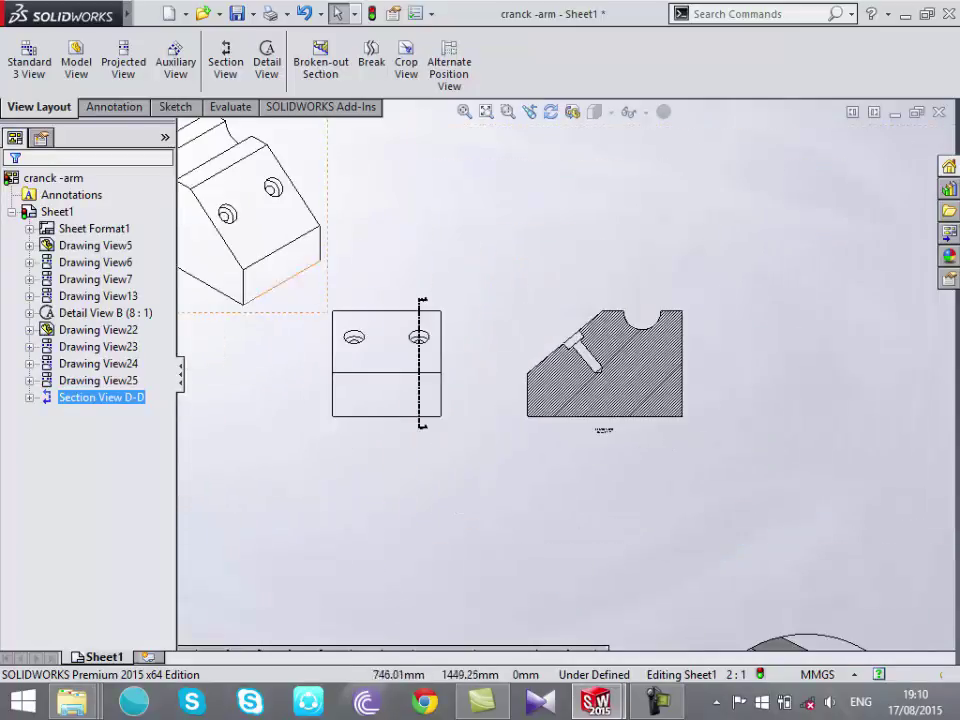
pyautogui.scroll(-2, 411, 325)
pyautogui.scroll(-2, 411, 325)
pyautogui.scroll(-1, 420, 330)
pyautogui.scroll(3, 480, 400)
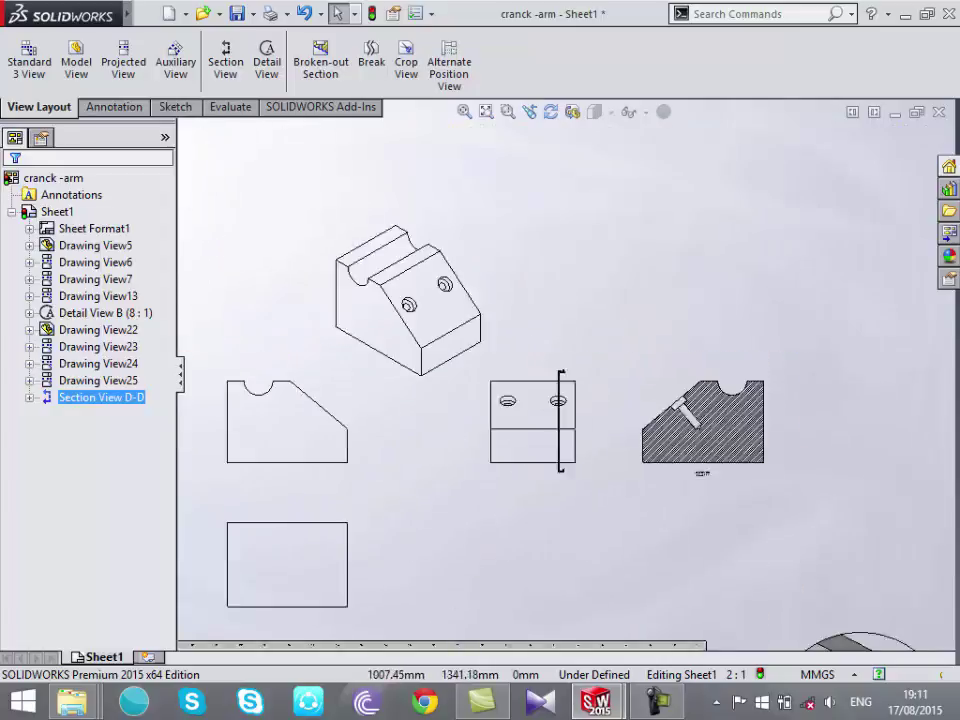
pyautogui.scroll(-2, 560, 420)
pyautogui.scroll(-3, 488, 420)
pyautogui.scroll(-2, 470, 420)
pyautogui.scroll(3, 520, 400)
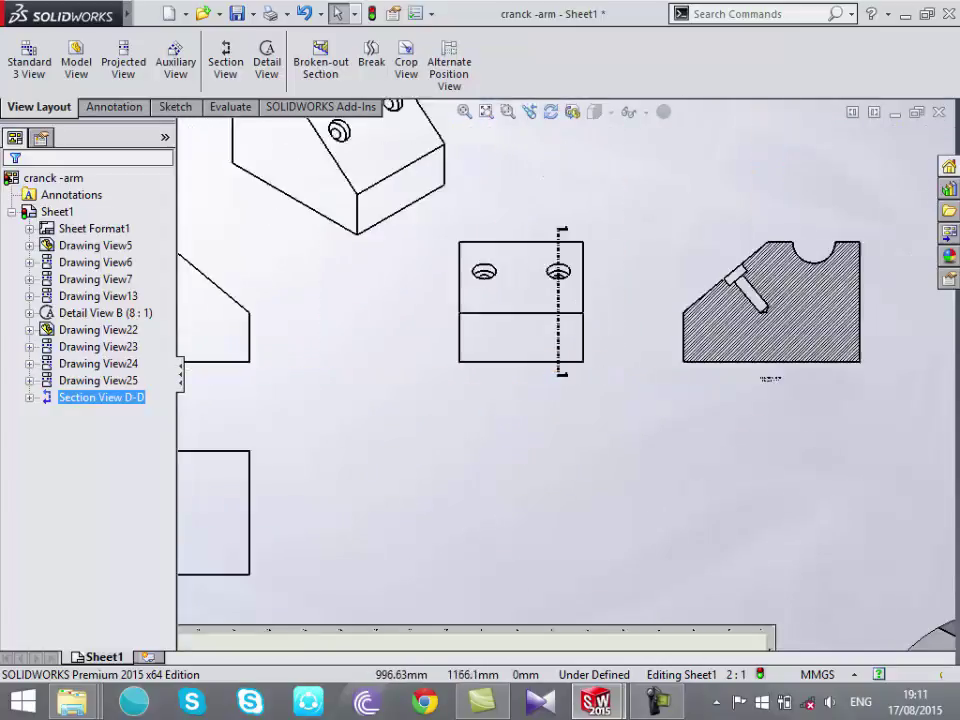
pyautogui.scroll(3, 560, 400)
pyautogui.scroll(-2, 700, 380)
pyautogui.scroll(-3, 590, 350)
pyautogui.scroll(-3, 585, 370)
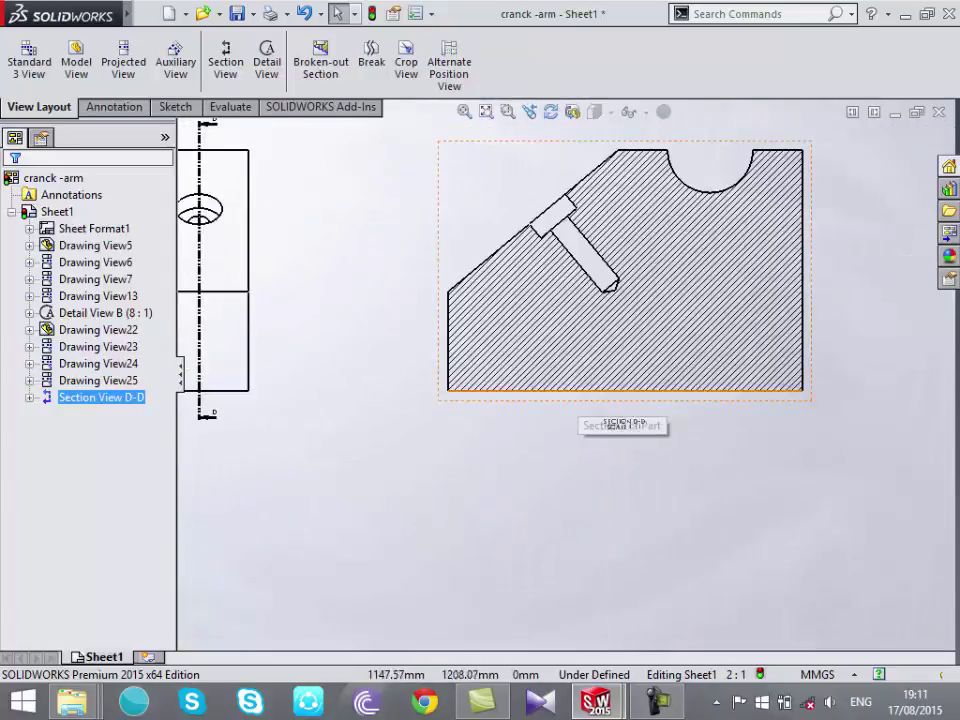
pyautogui.scroll(-3, 585, 380)
pyautogui.scroll(-1, 640, 430)
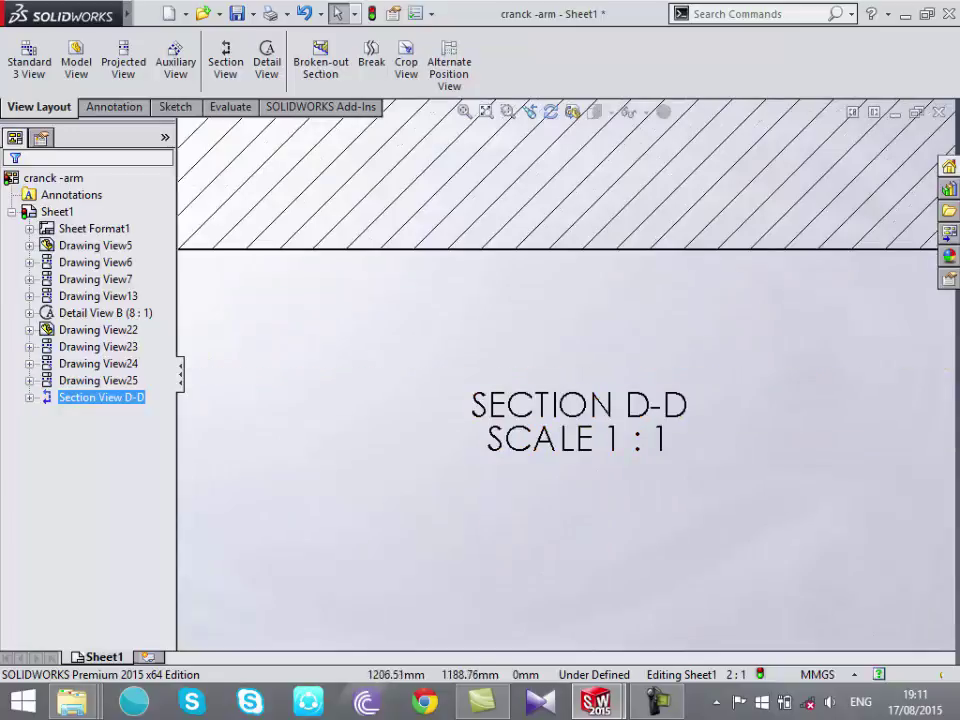
pyautogui.scroll(5, 565, 376)
pyautogui.scroll(4, 565, 376)
pyautogui.scroll(2, 640, 530)
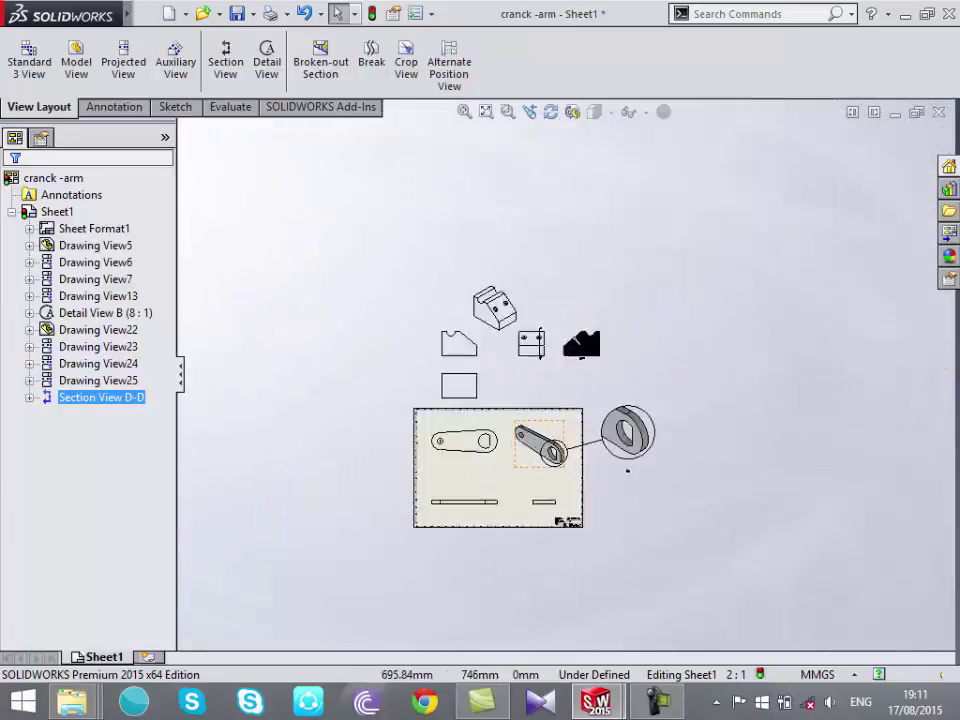
pyautogui.scroll(-1, 692, 493)
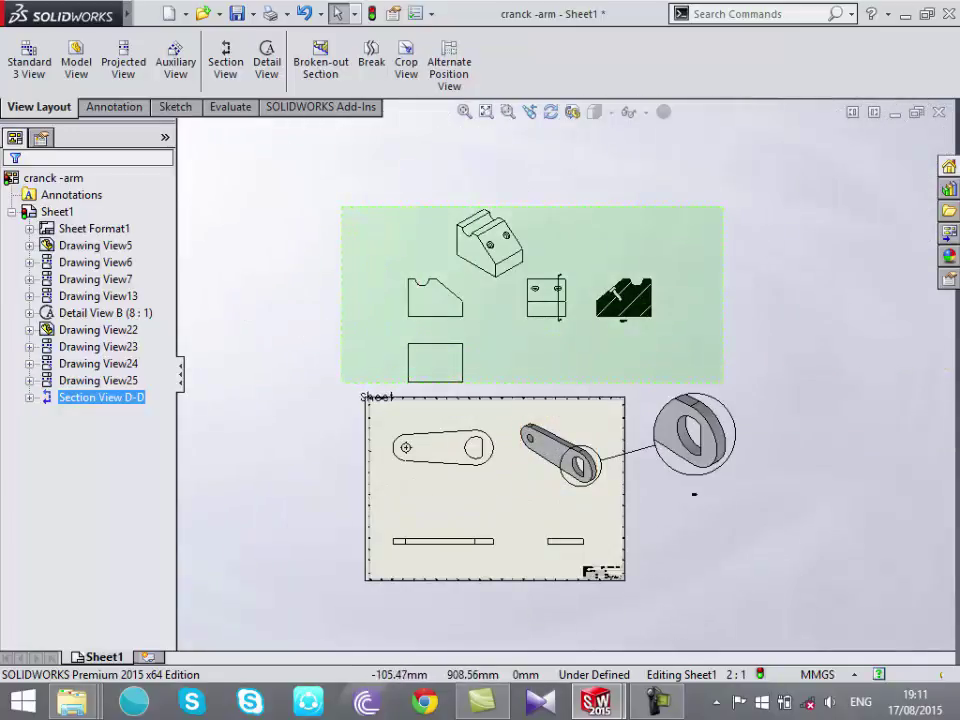
pyautogui.click(694, 493)
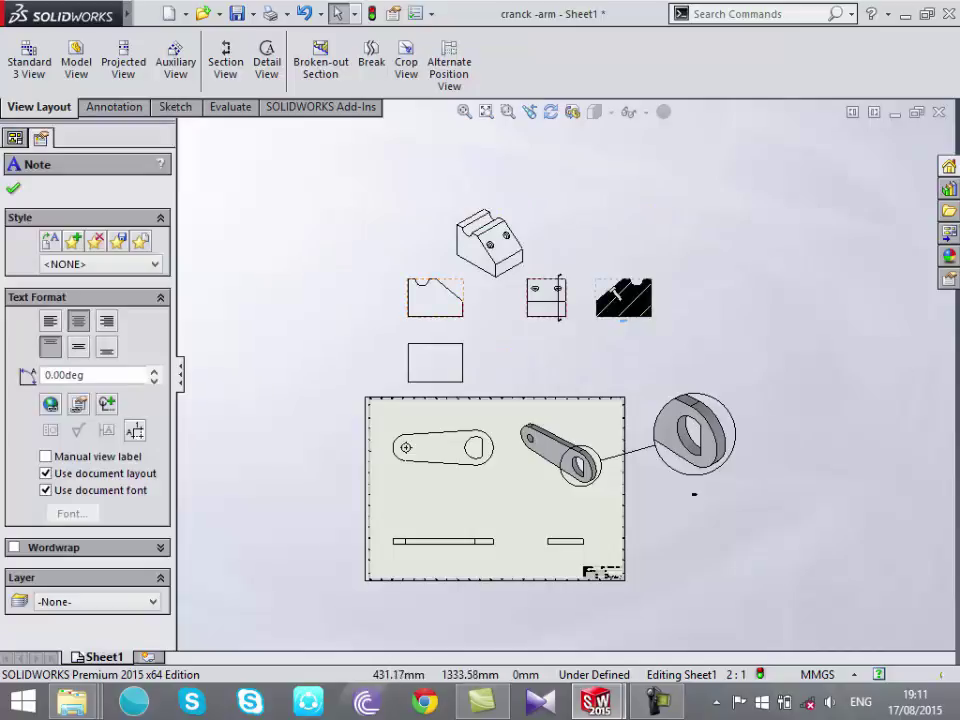
# Delete Drawing View23 and Drawing View24, confirming each removal
pyautogui.click(489, 243)
pyautogui.press('Delete')
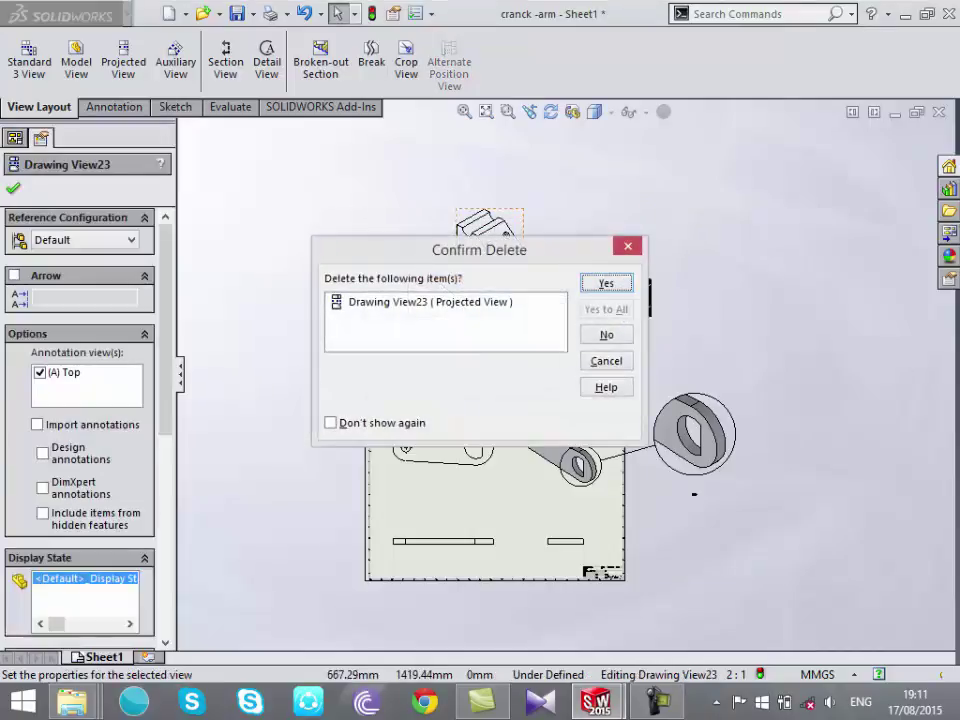
pyautogui.click(612, 285)
pyautogui.click(500, 245)
pyautogui.press('Delete')
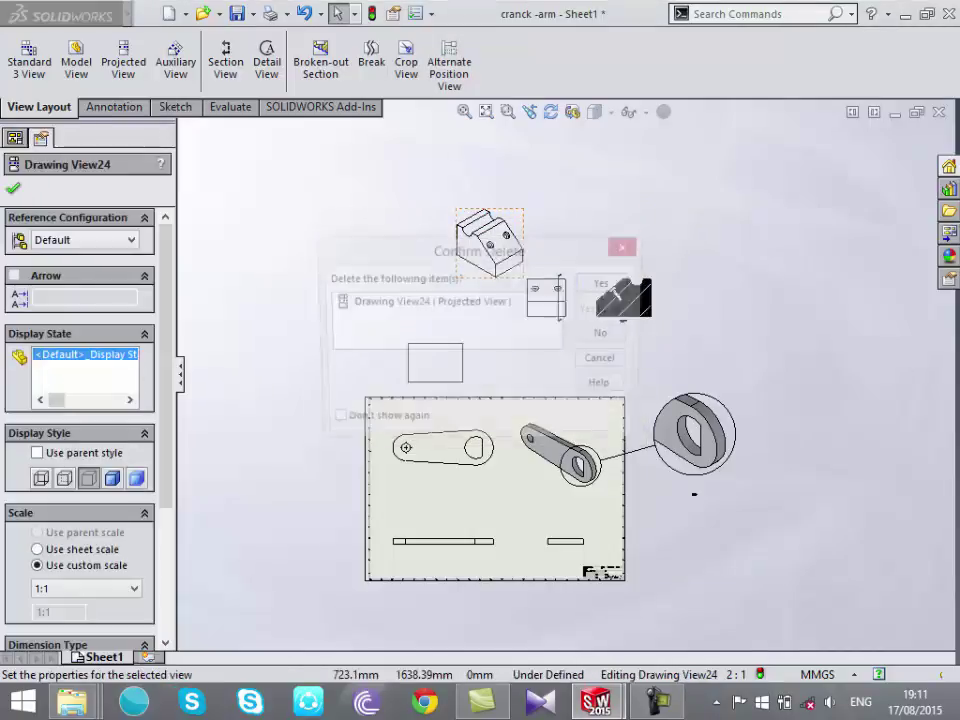
pyautogui.click(606, 281)
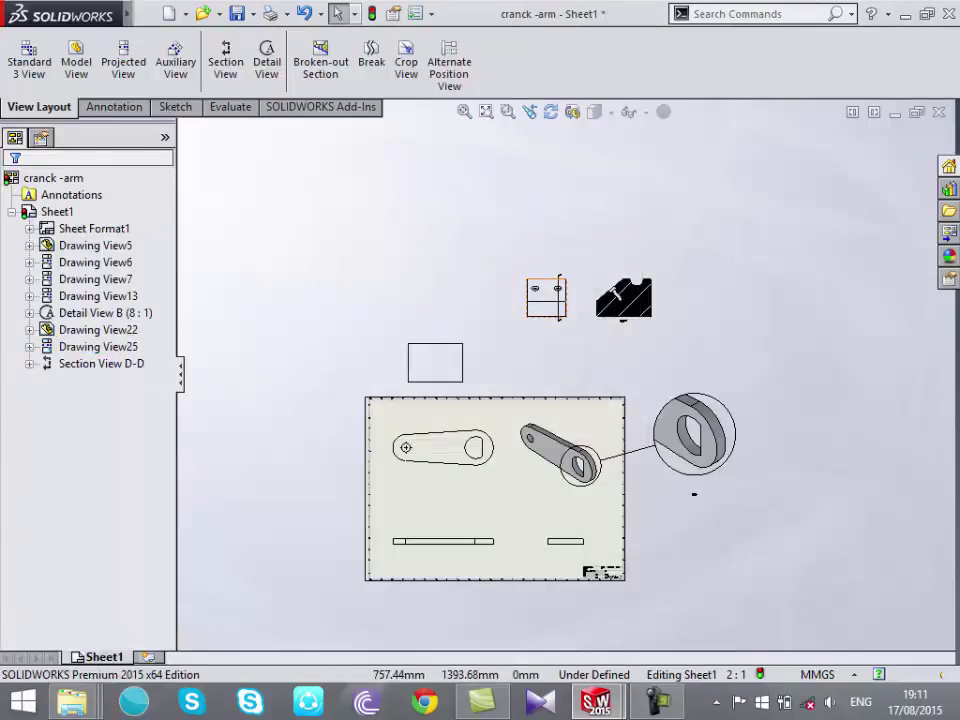
# Delete Drawing View22 and Drawing View25 along with Section View D-D, confirming each
pyautogui.click(435, 362)
pyautogui.press('Delete')
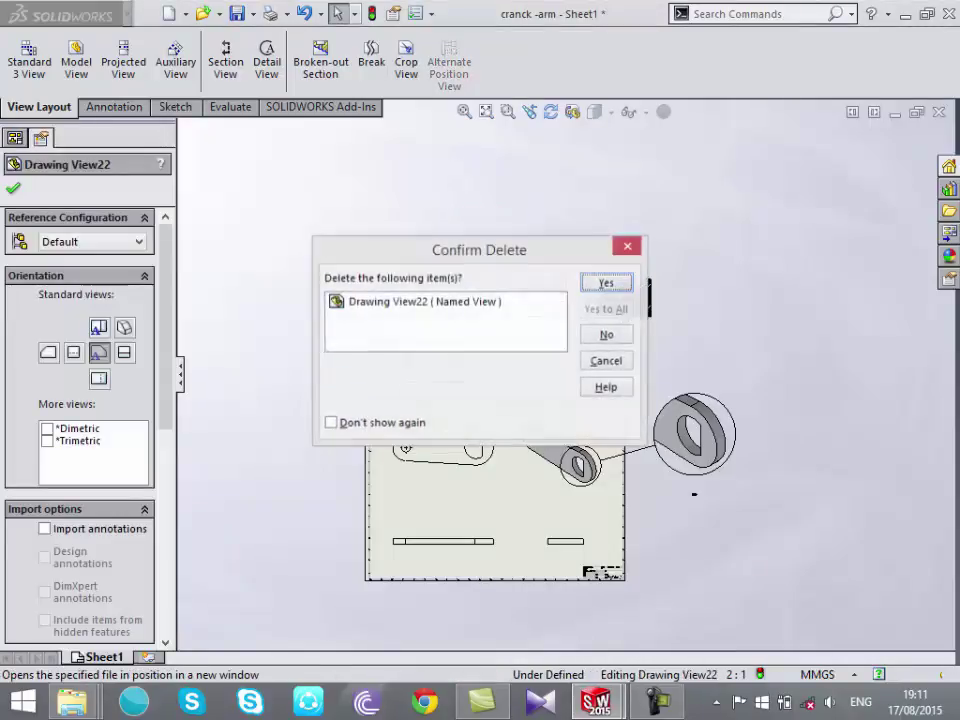
pyautogui.click(606, 281)
pyautogui.click(546, 297)
pyautogui.press('Delete')
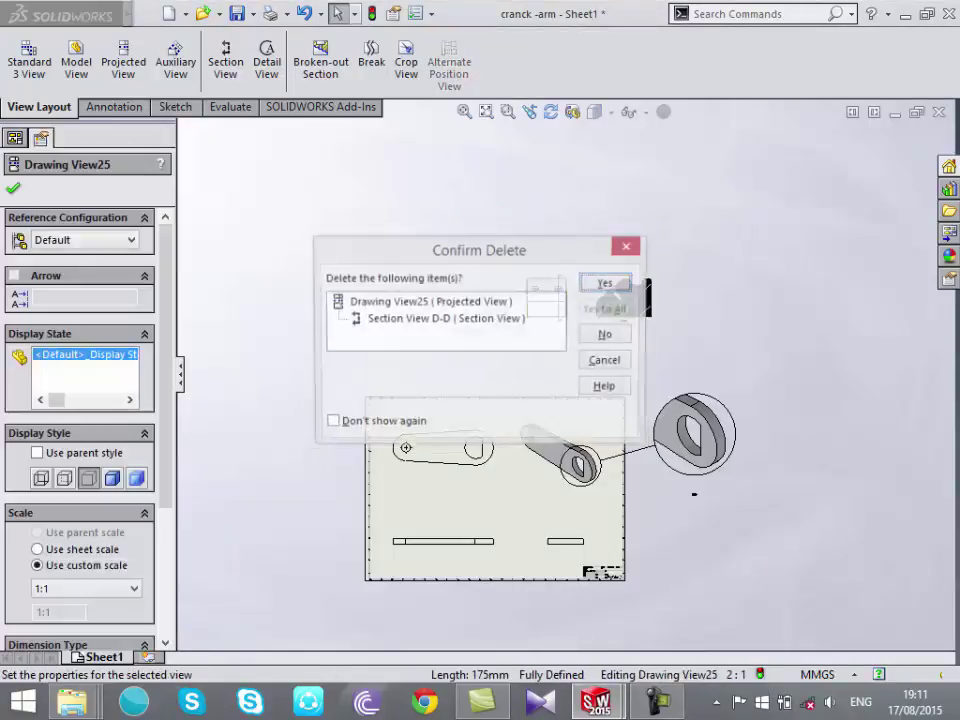
pyautogui.click(606, 281)
pyautogui.scroll(-2, 694, 493)
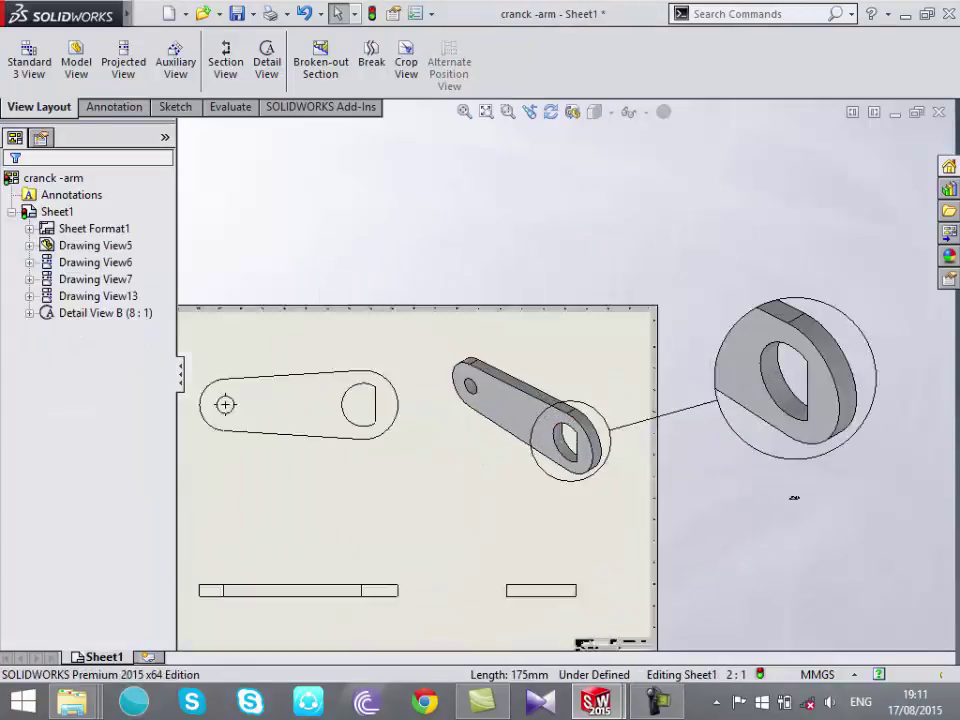
pyautogui.scroll(-2, 793, 499)
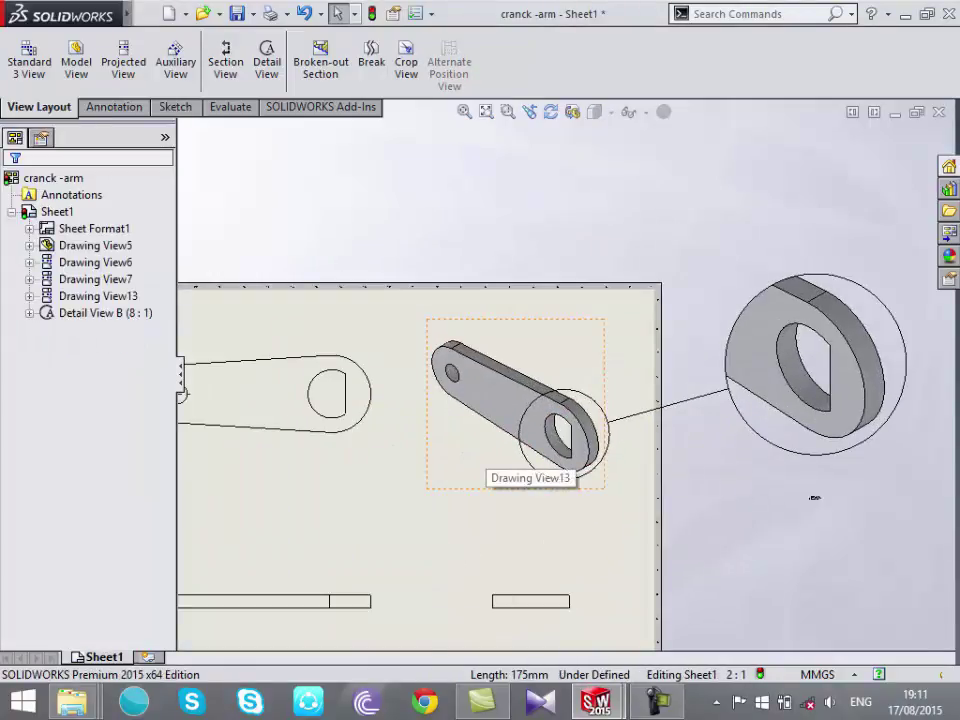
pyautogui.scroll(3, 660, 311)
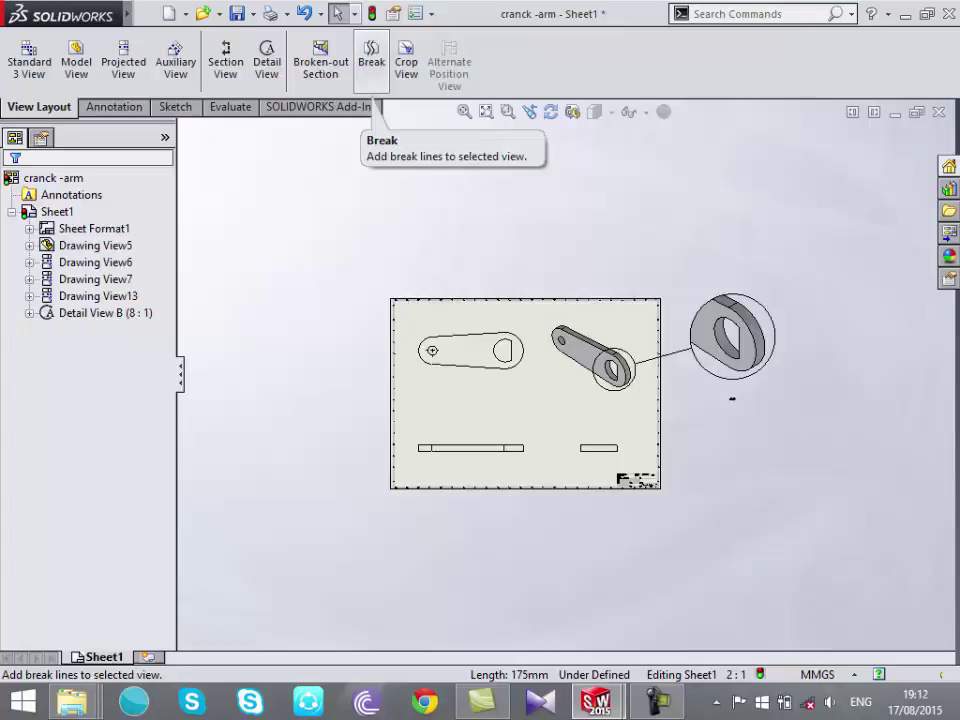
# Add a broken view to the flat crank-arm view with two break lines across the arm
pyautogui.click(371, 60)
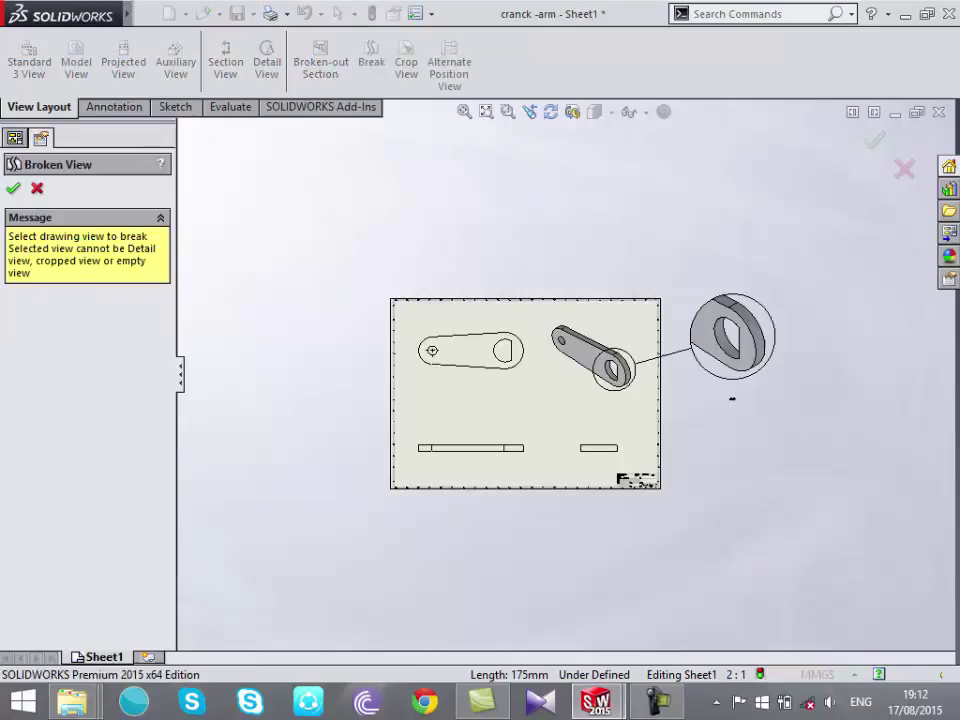
pyautogui.scroll(-5, 431, 324)
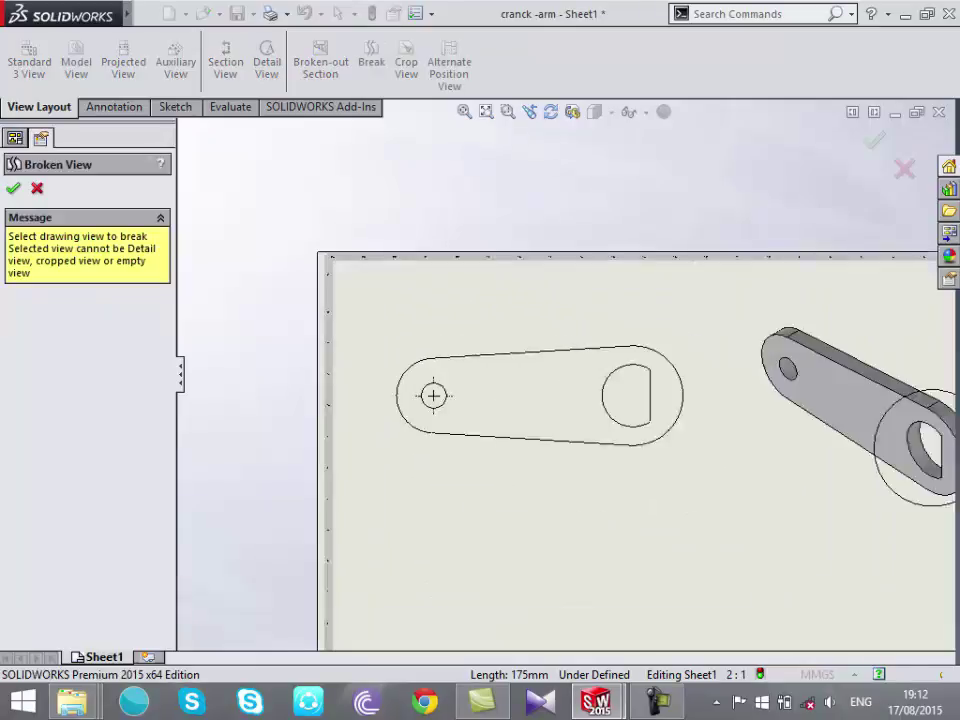
pyautogui.click(569, 404)
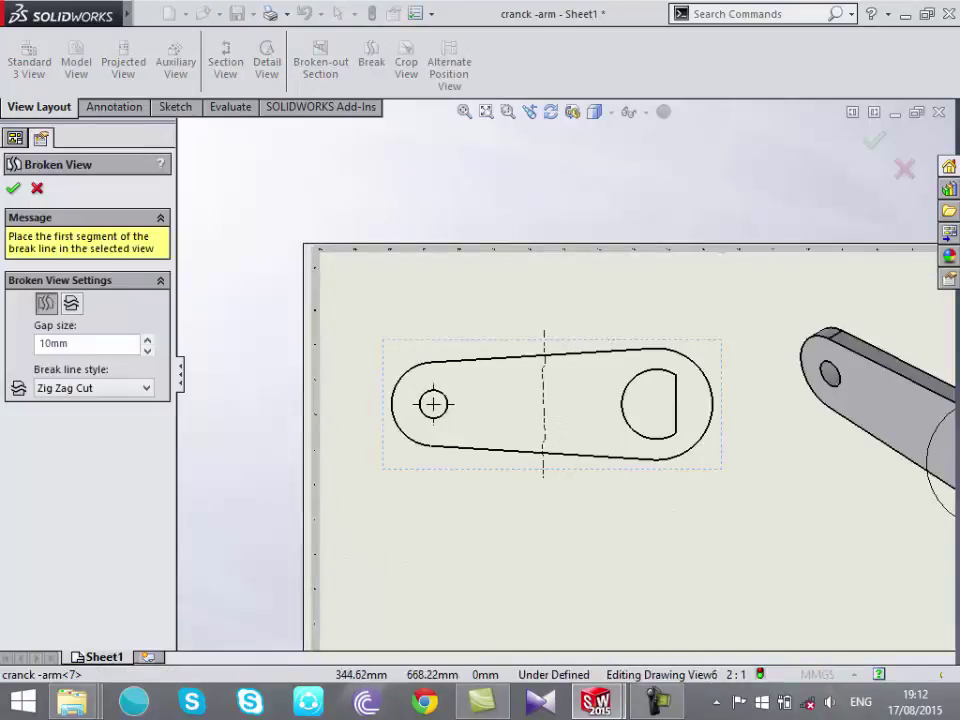
pyautogui.click(557, 427)
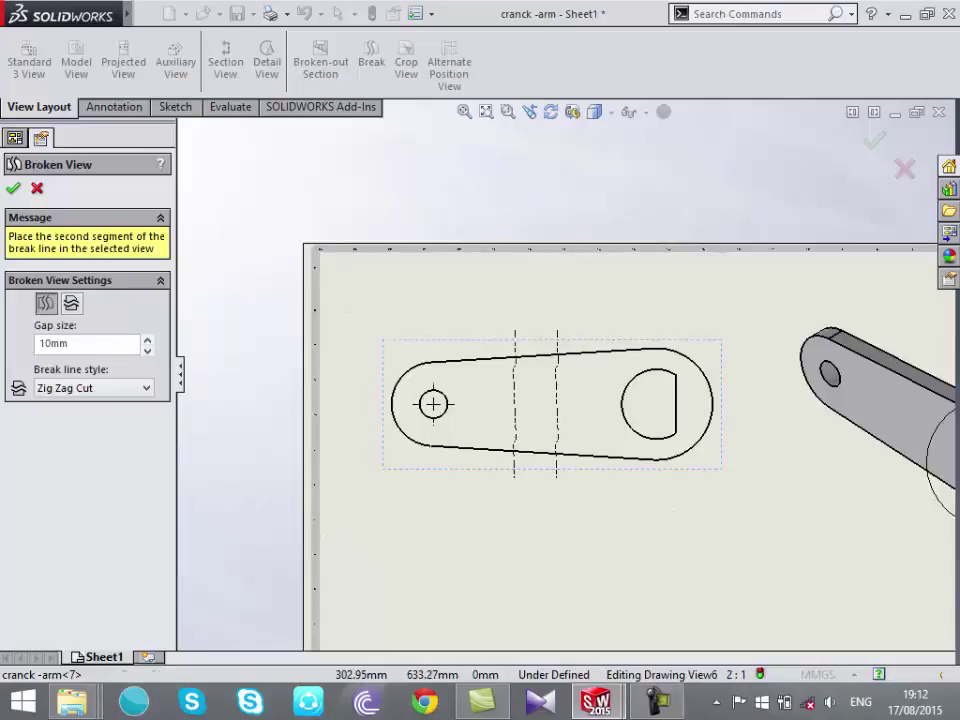
pyautogui.click(510, 427)
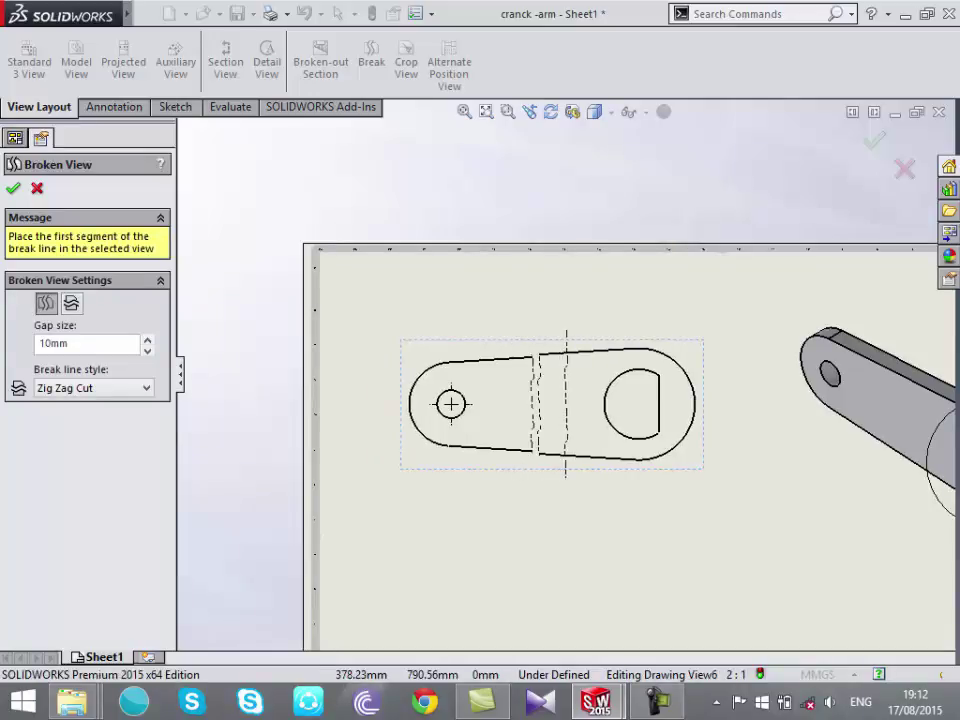
pyautogui.scroll(-1, 530, 380)
pyautogui.scroll(-2, 530, 380)
pyautogui.scroll(-2, 530, 380)
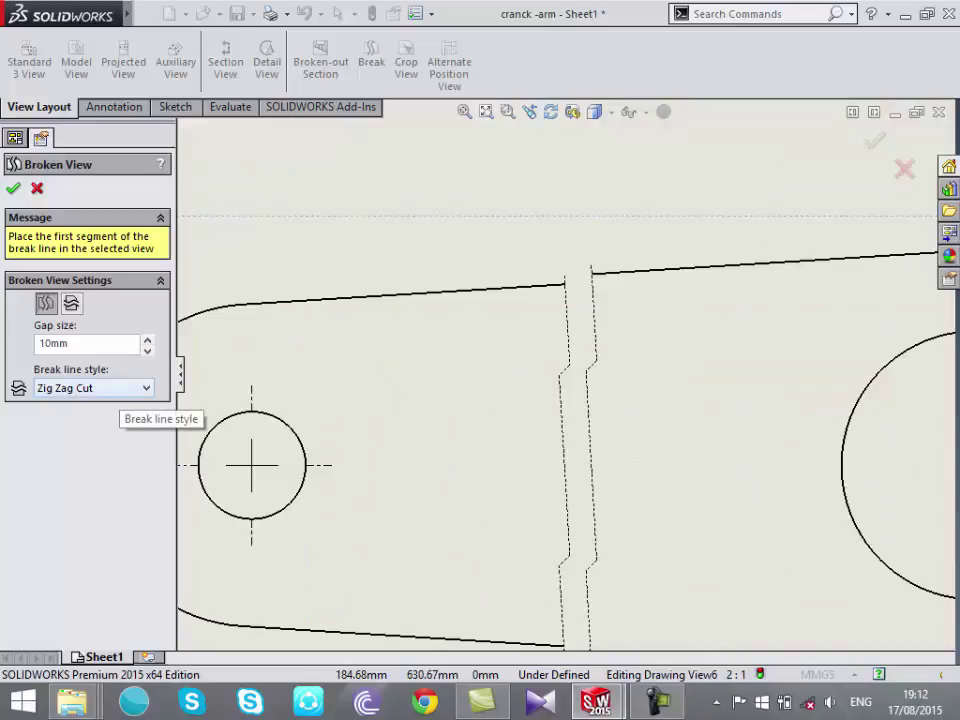
# Set the break to Straight Cut lines, 50mm gap and horizontal orientation, then finish it
pyautogui.click(110, 388)
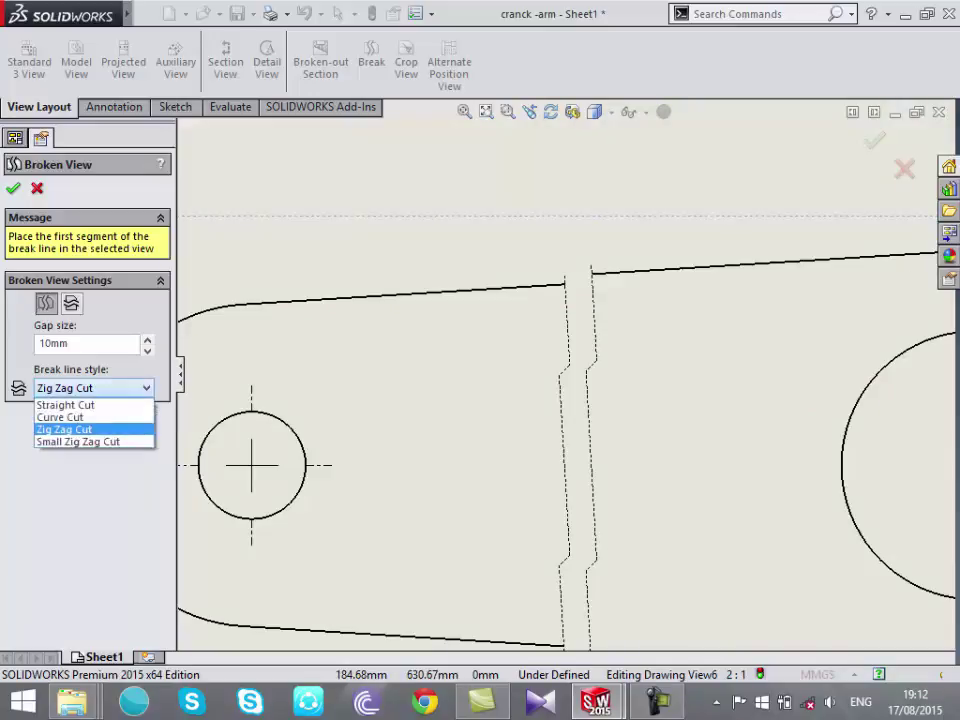
pyautogui.click(60, 417)
pyautogui.click(110, 388)
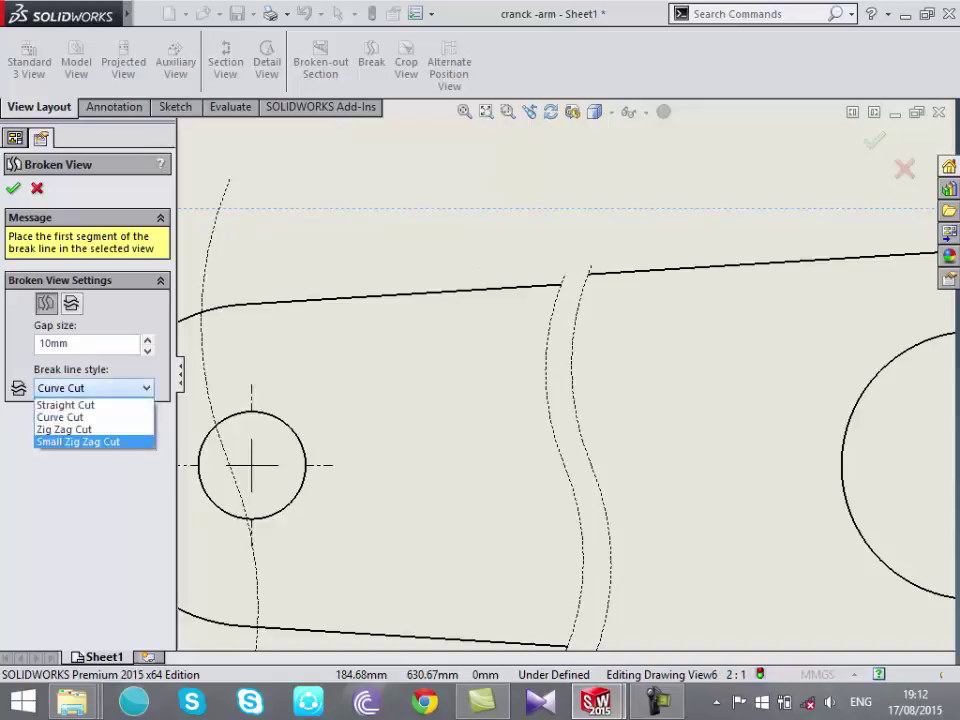
pyautogui.click(78, 441)
pyautogui.click(110, 388)
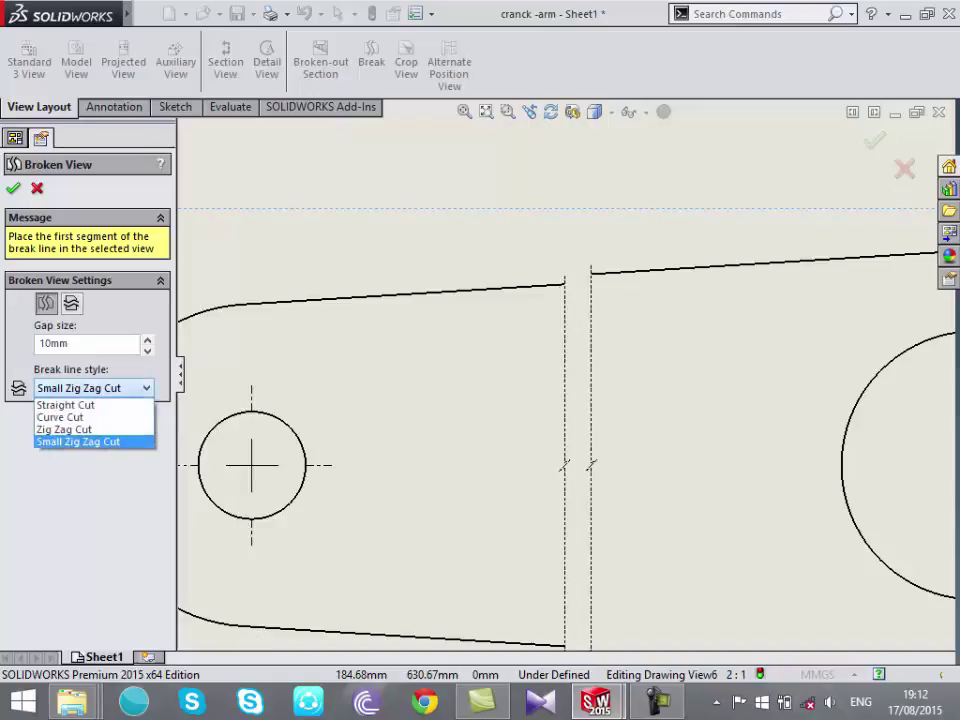
pyautogui.click(65, 405)
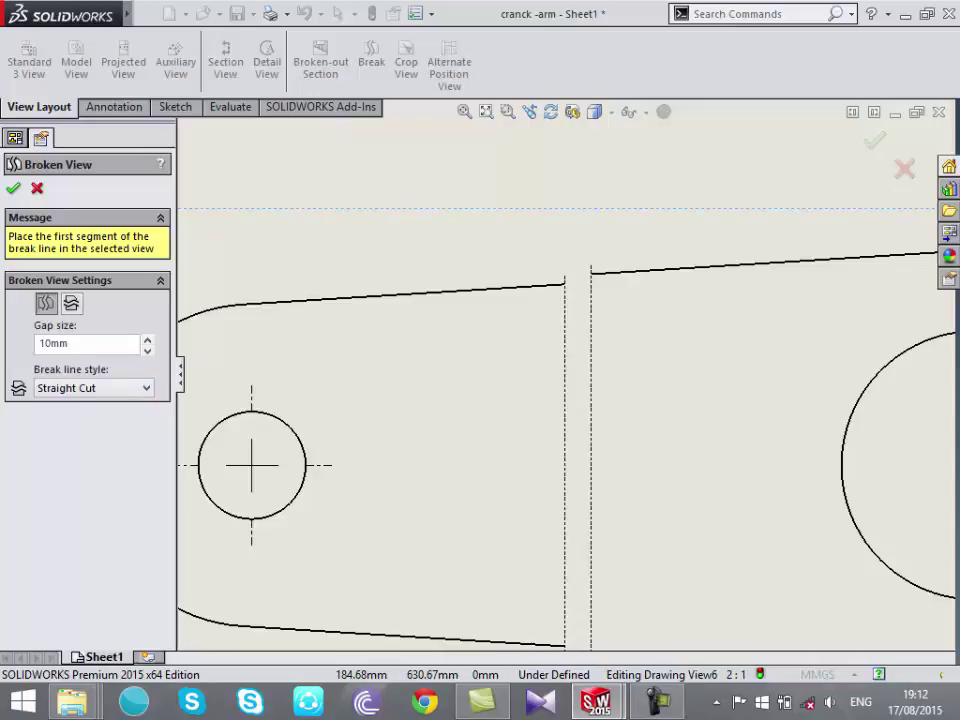
pyautogui.doubleClick(53, 343)
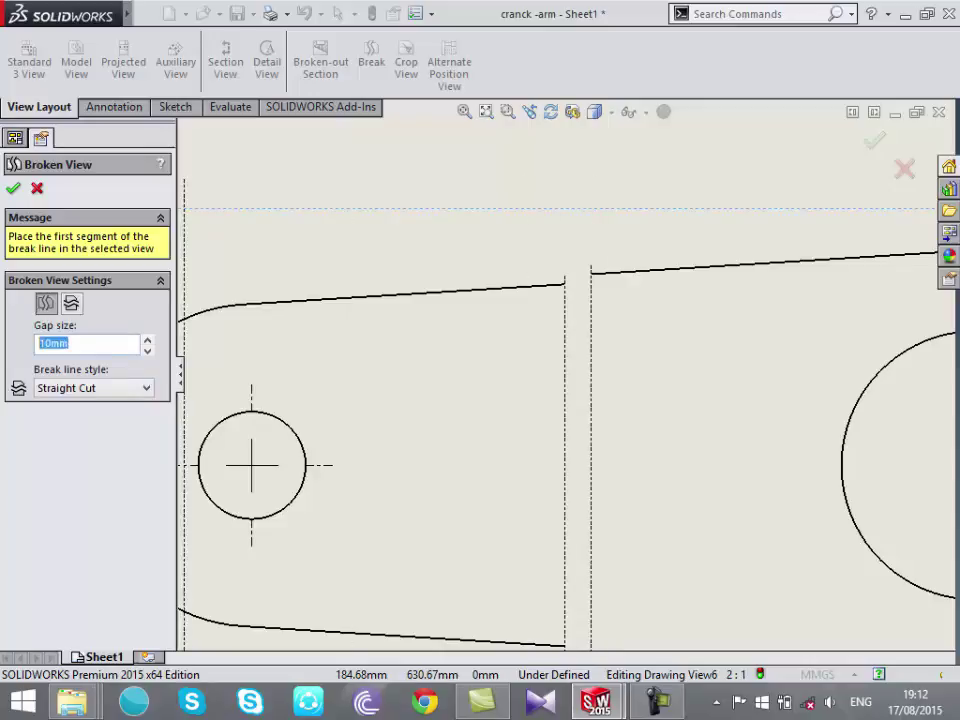
pyautogui.write('50')
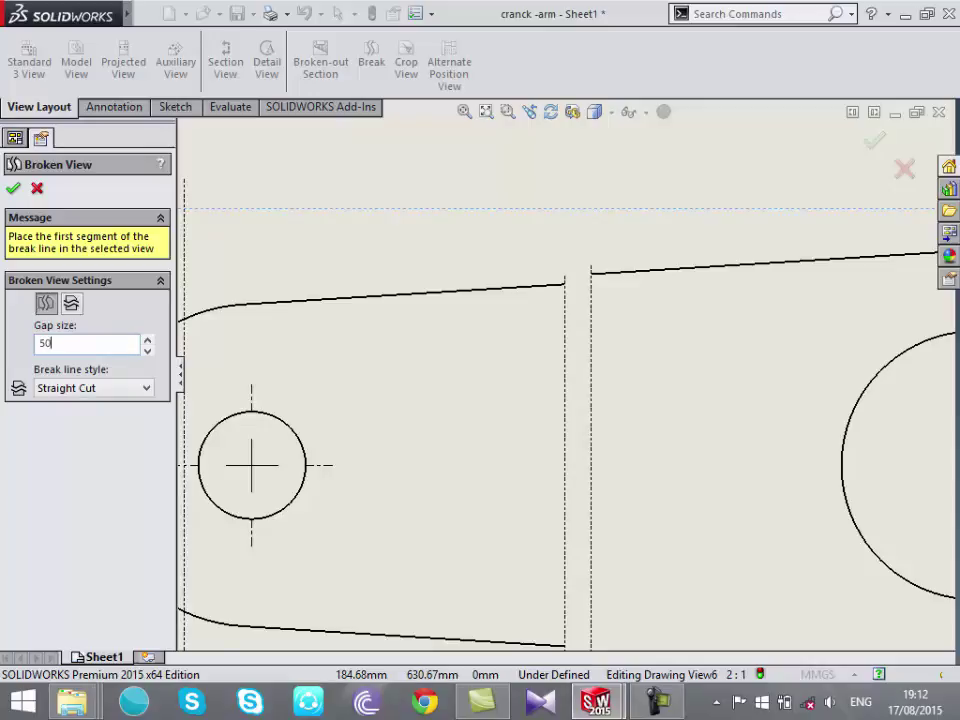
pyautogui.scroll(2, 532, 380)
pyautogui.scroll(5, 532, 380)
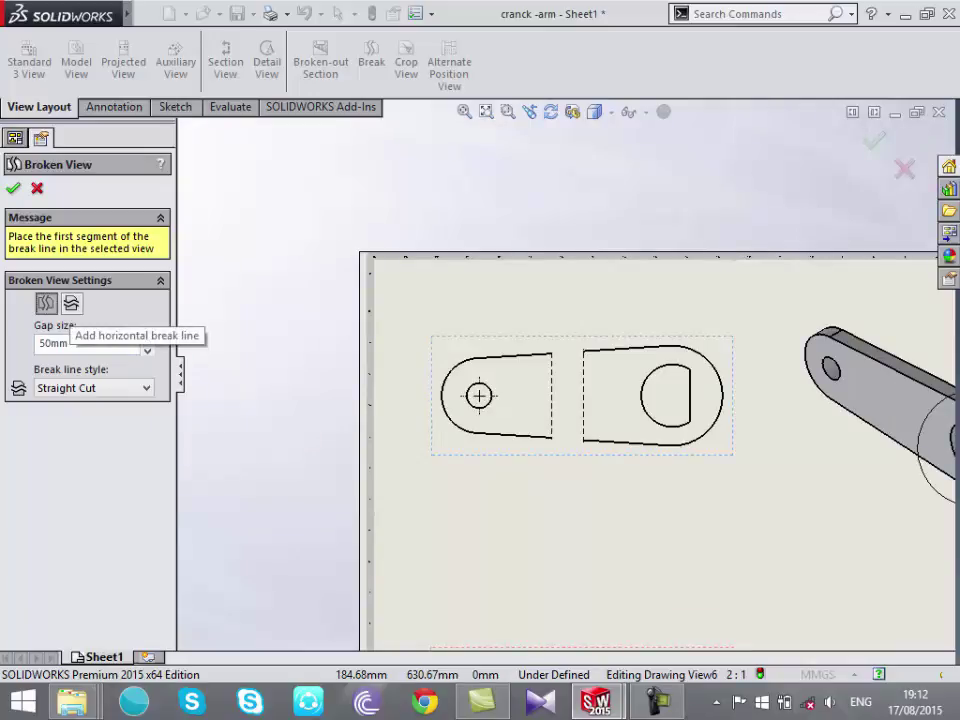
pyautogui.click(71, 303)
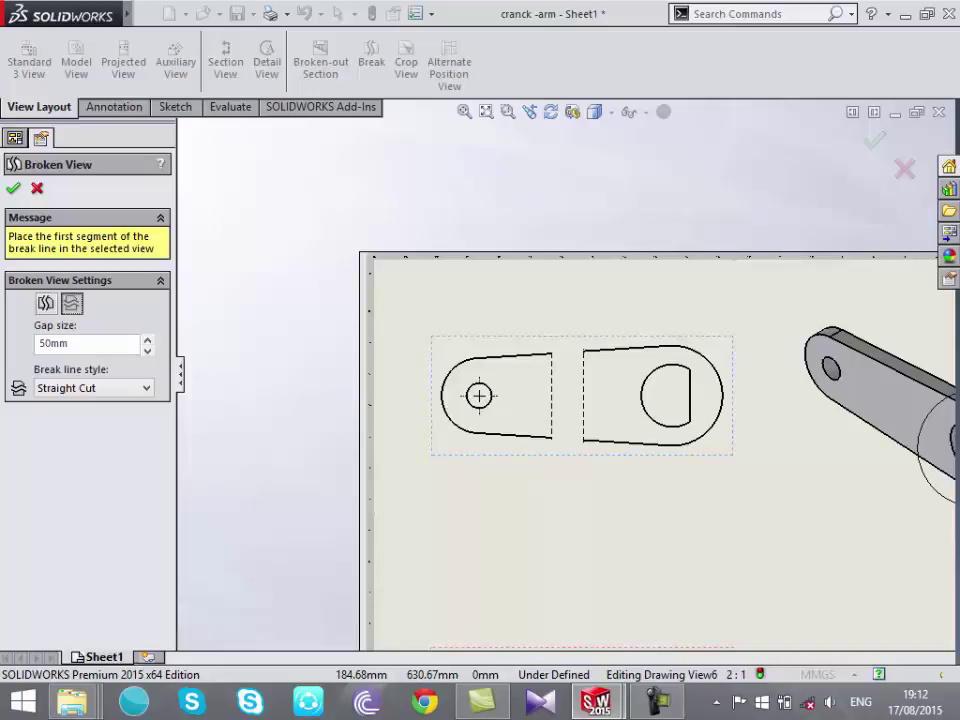
pyautogui.hotkey('alt', 'f')
pyautogui.press('Escape')
pyautogui.press('Escape')
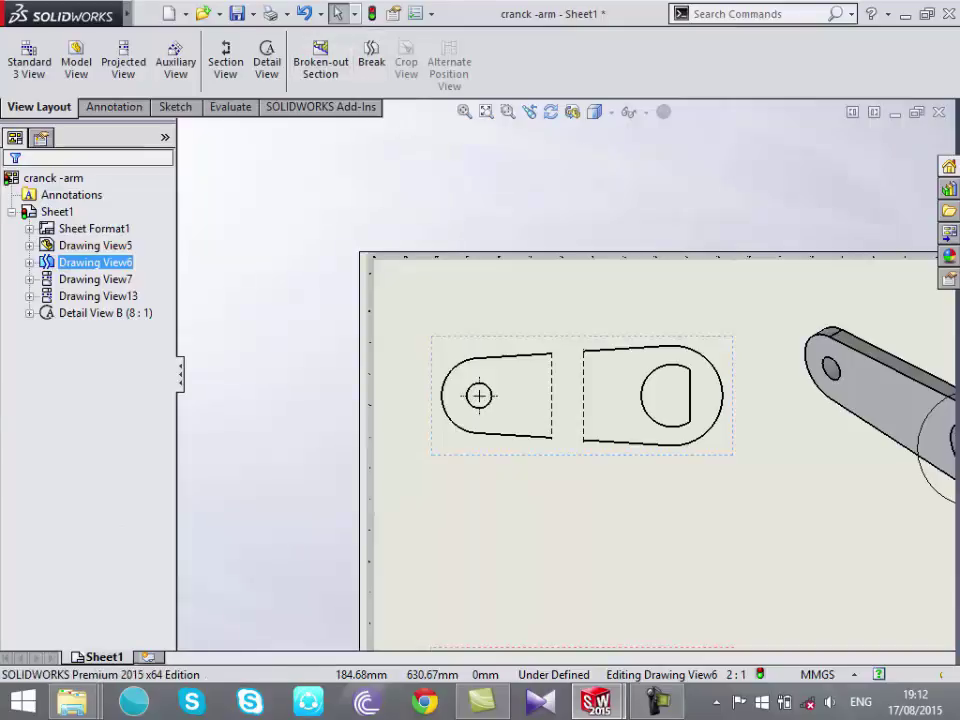
# Clear the selection on the broken crank-arm view and start Crop View
pyautogui.press('Escape')
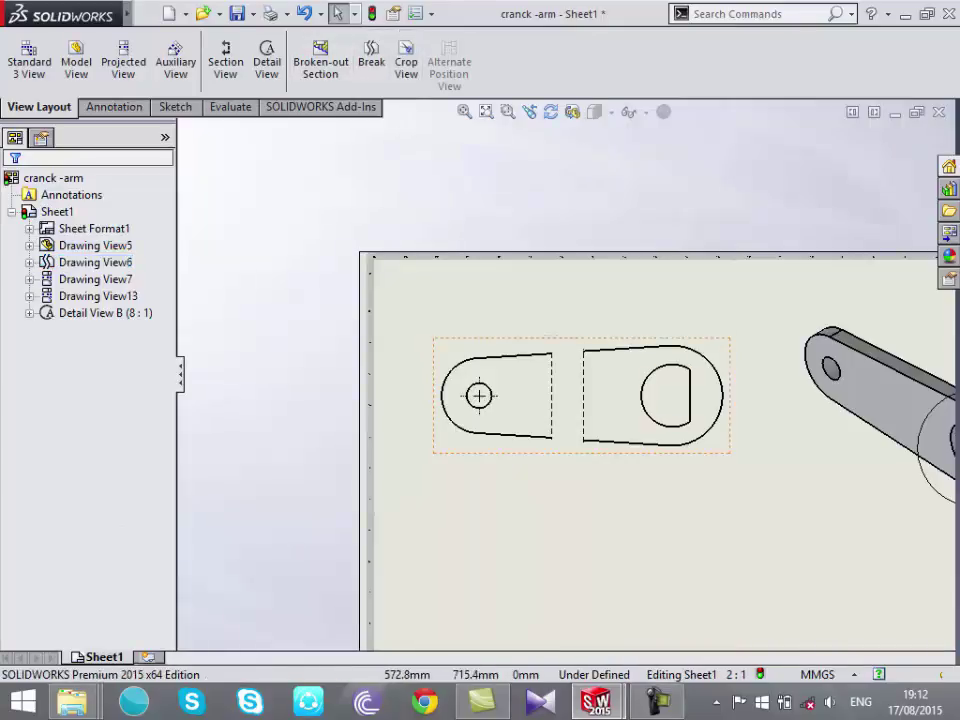
pyautogui.click(95, 262)
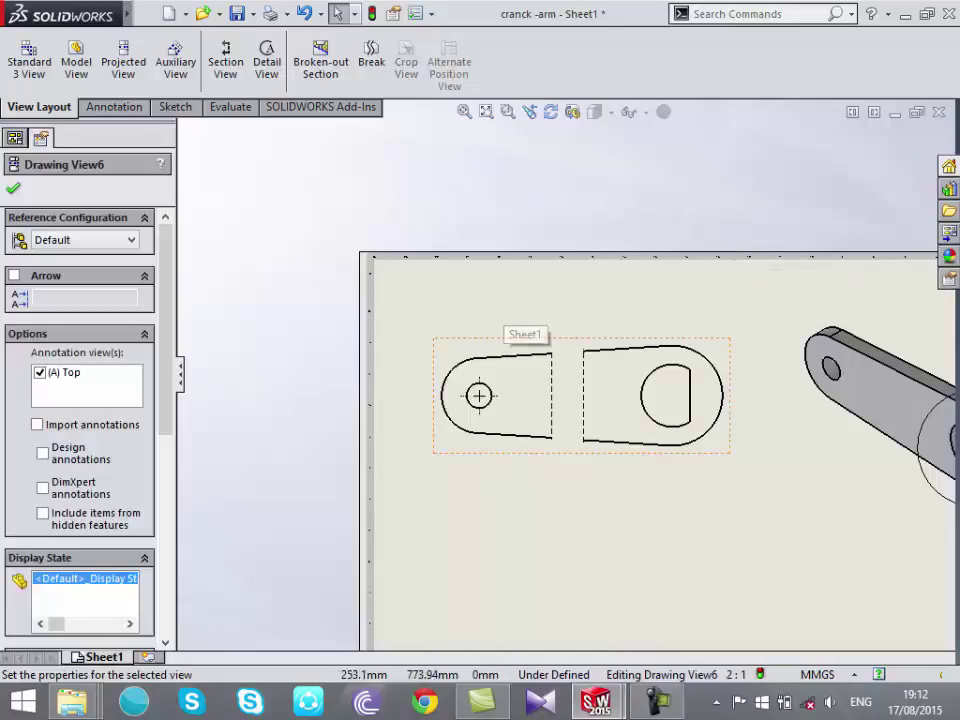
pyautogui.click(503, 322)
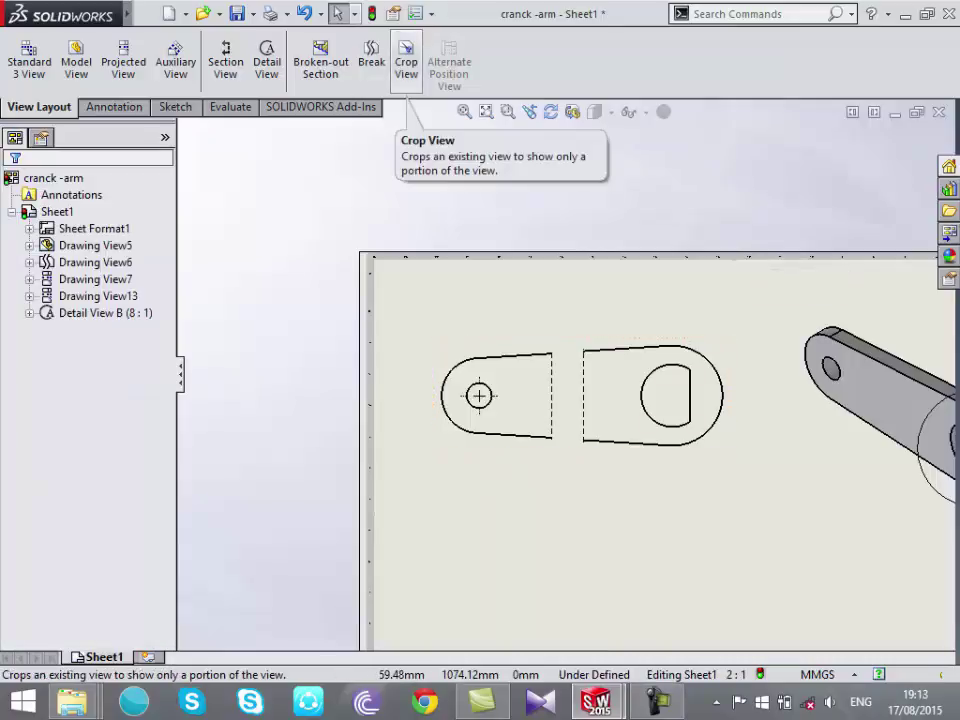
pyautogui.click(405, 60)
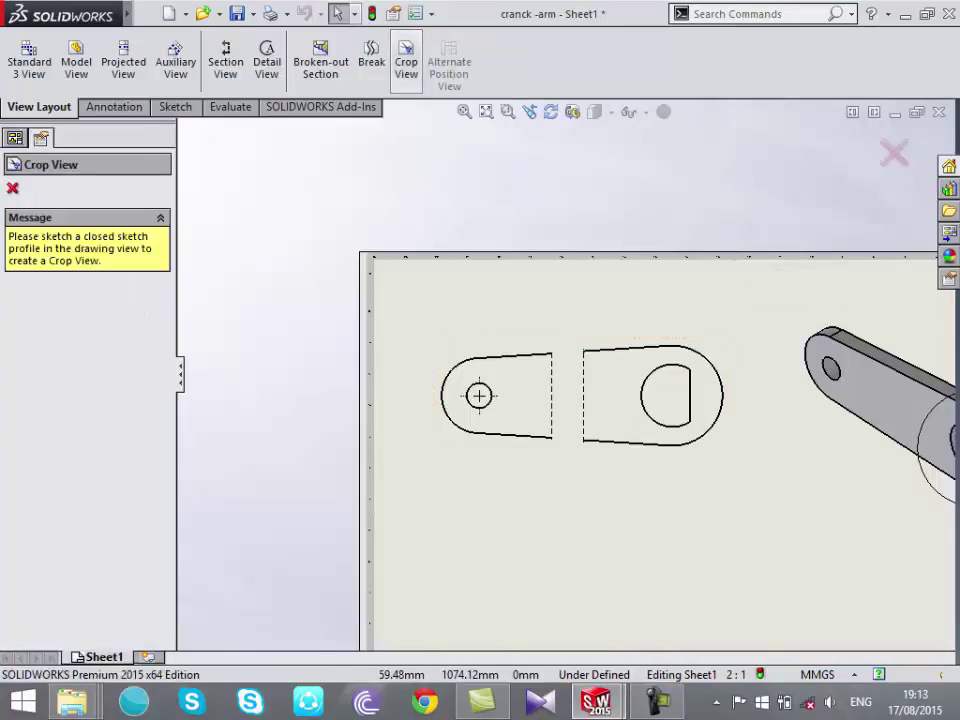
pyautogui.scroll(5, 568, 374)
pyautogui.scroll(4, 568, 374)
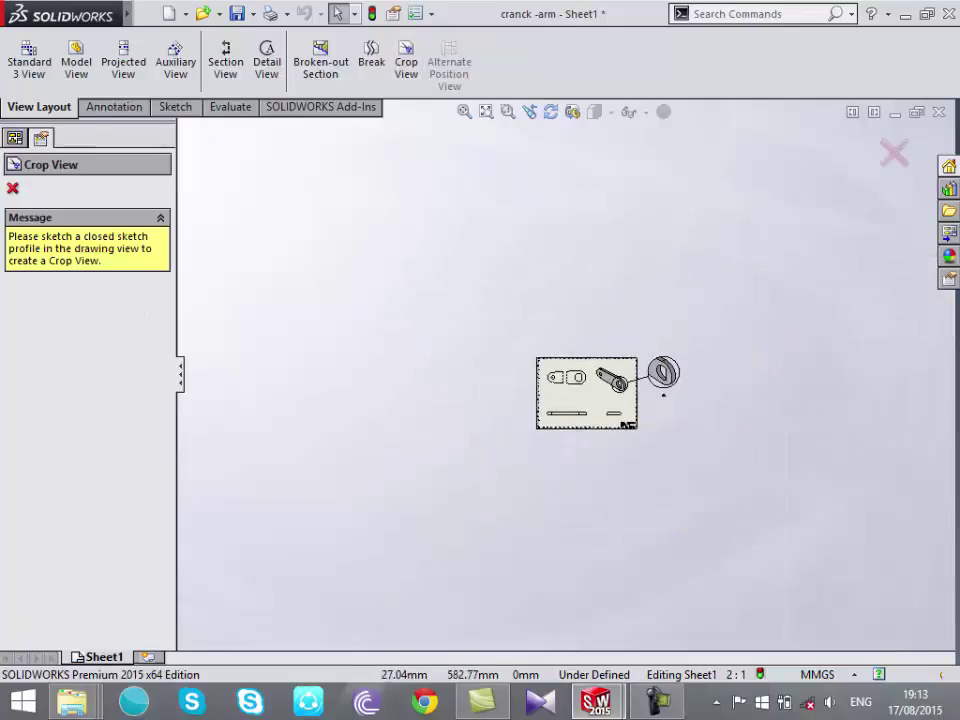
pyautogui.scroll(-3, 624, 374)
pyautogui.scroll(-3, 624, 374)
pyautogui.scroll(-2, 624, 374)
pyautogui.scroll(4, 624, 374)
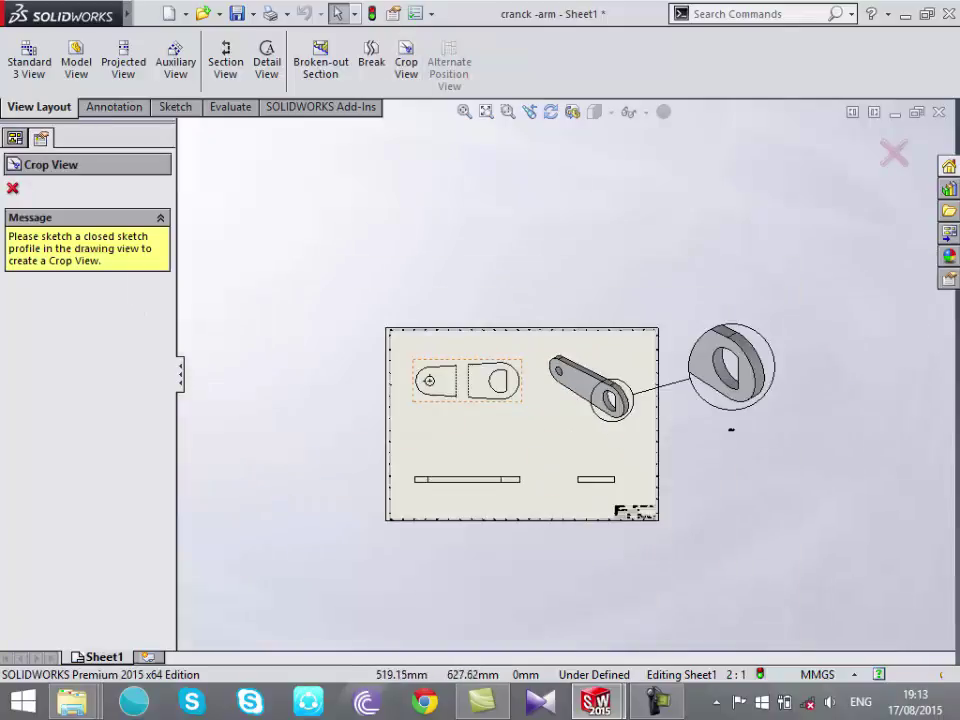
pyautogui.scroll(-3, 560, 400)
pyautogui.scroll(-1, 560, 400)
pyautogui.scroll(2, 600, 380)
pyautogui.scroll(2, 600, 380)
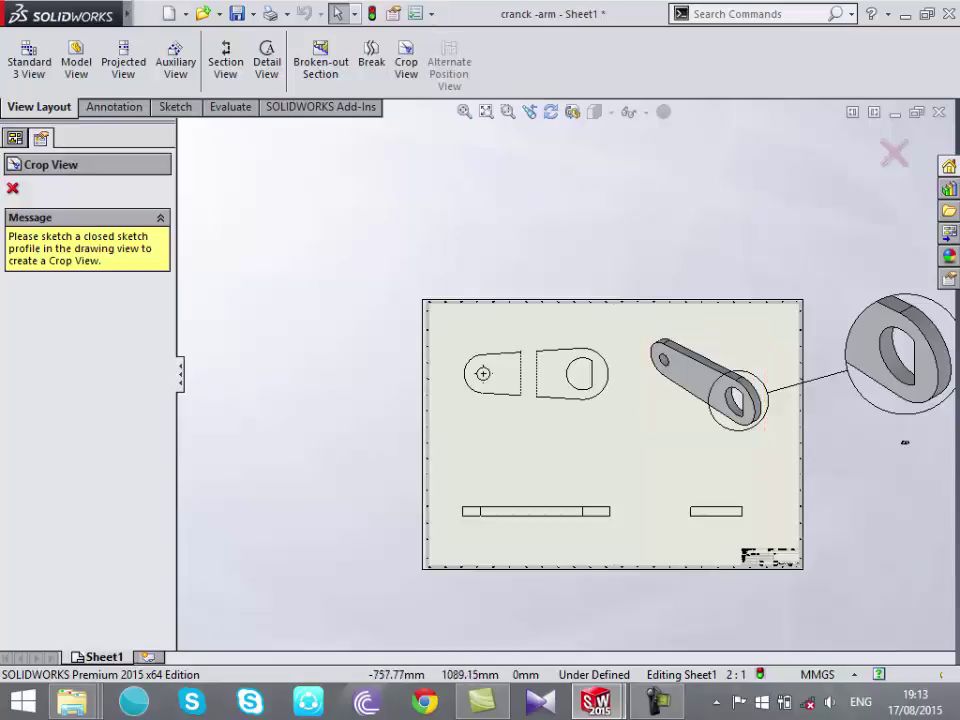
# Cancel the crop and restart Crop View for the broken view
pyautogui.press('Escape')
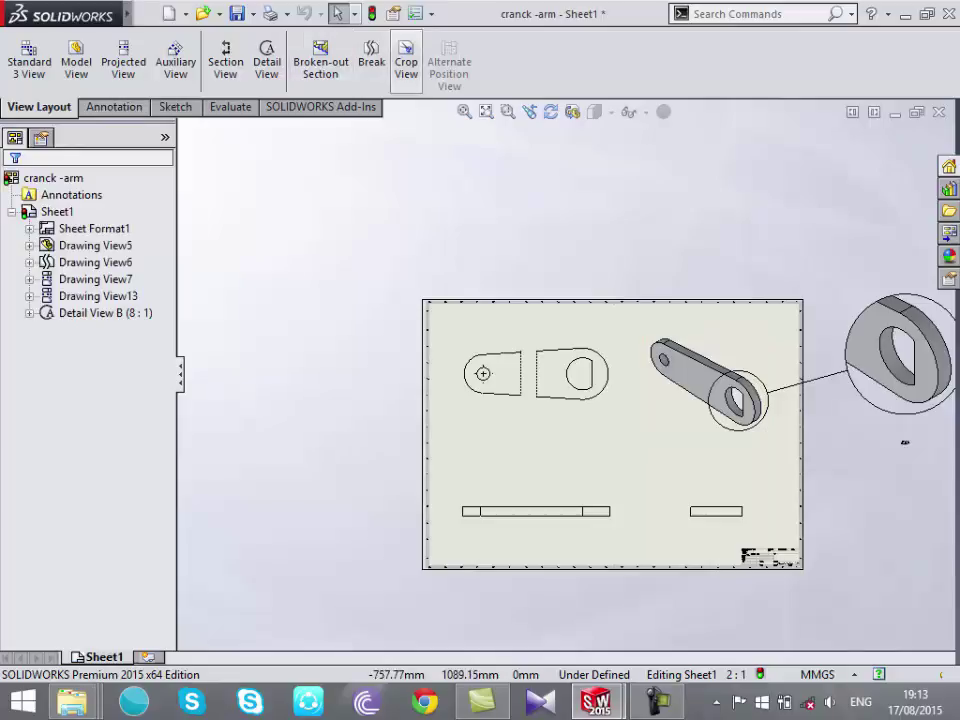
pyautogui.click(406, 62)
pyautogui.scroll(-3, 455, 285)
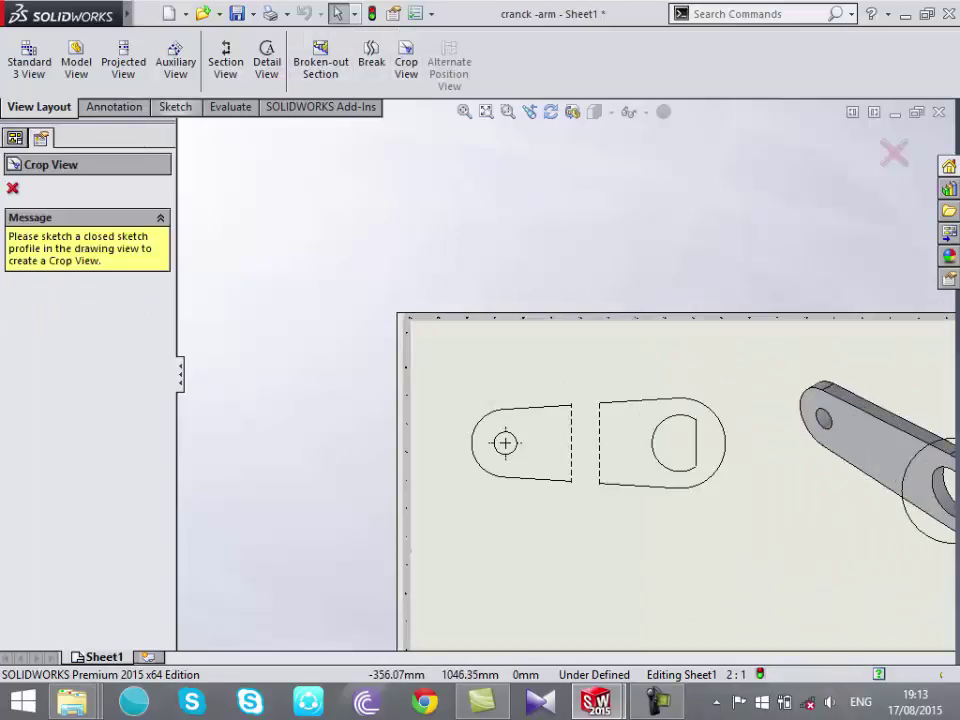
# Start a rectangle on the crank-arm view, then cancel it
pyautogui.click(76, 60)
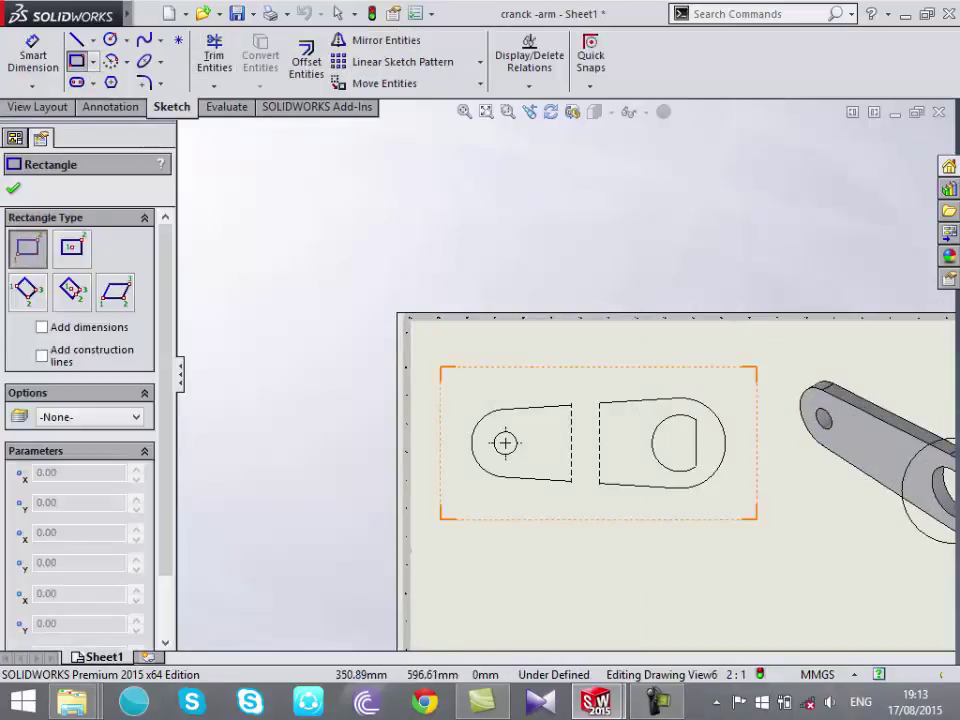
pyautogui.scroll(-3, 625, 449)
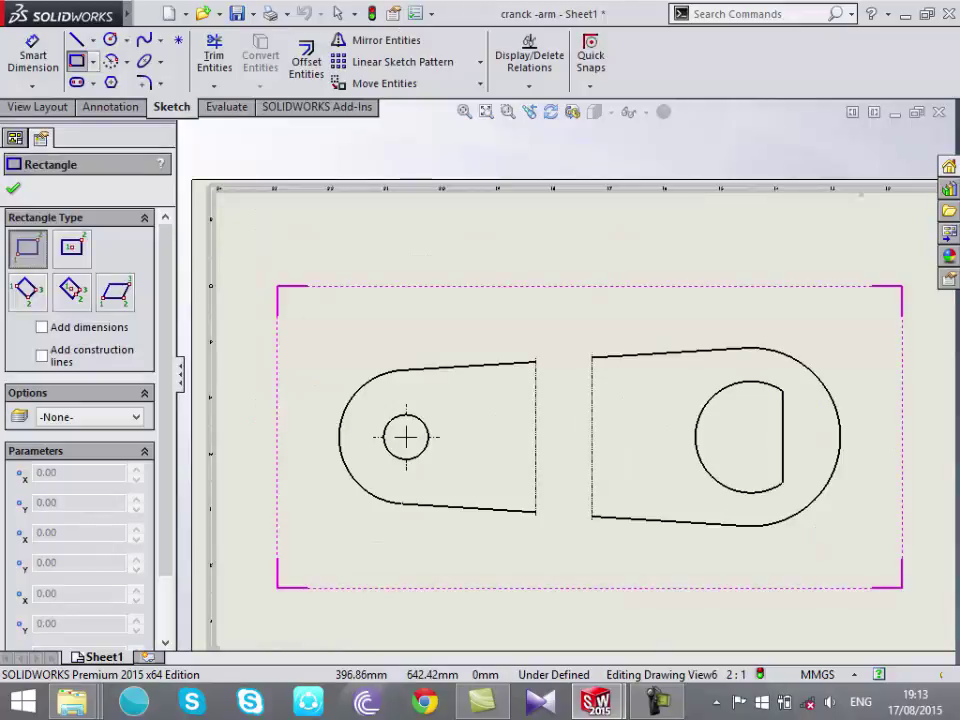
pyautogui.click(622, 244)
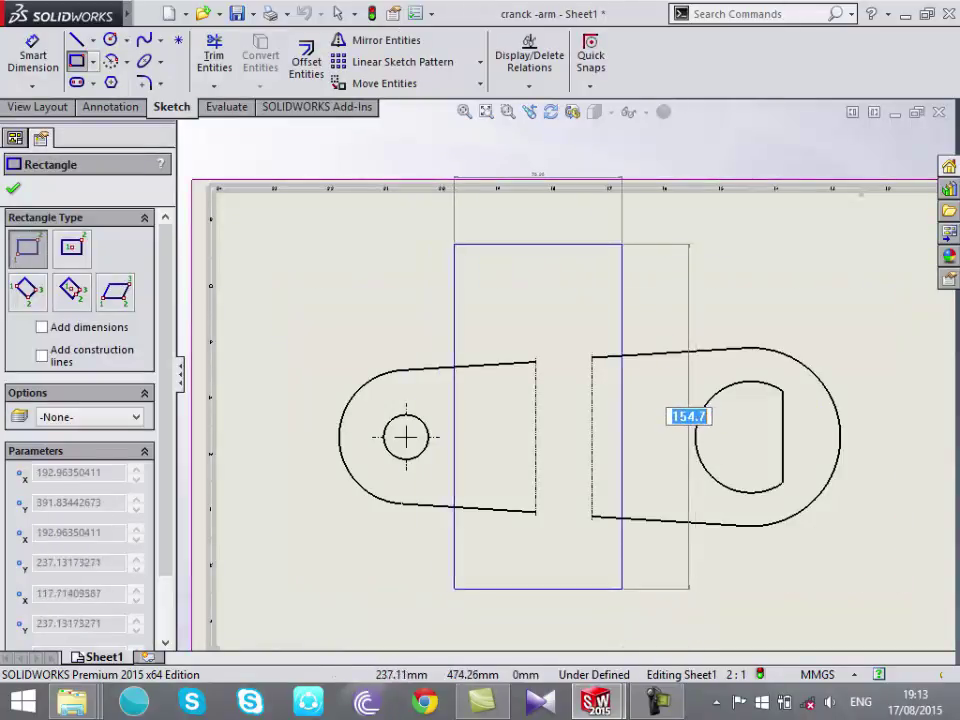
pyautogui.press('Escape')
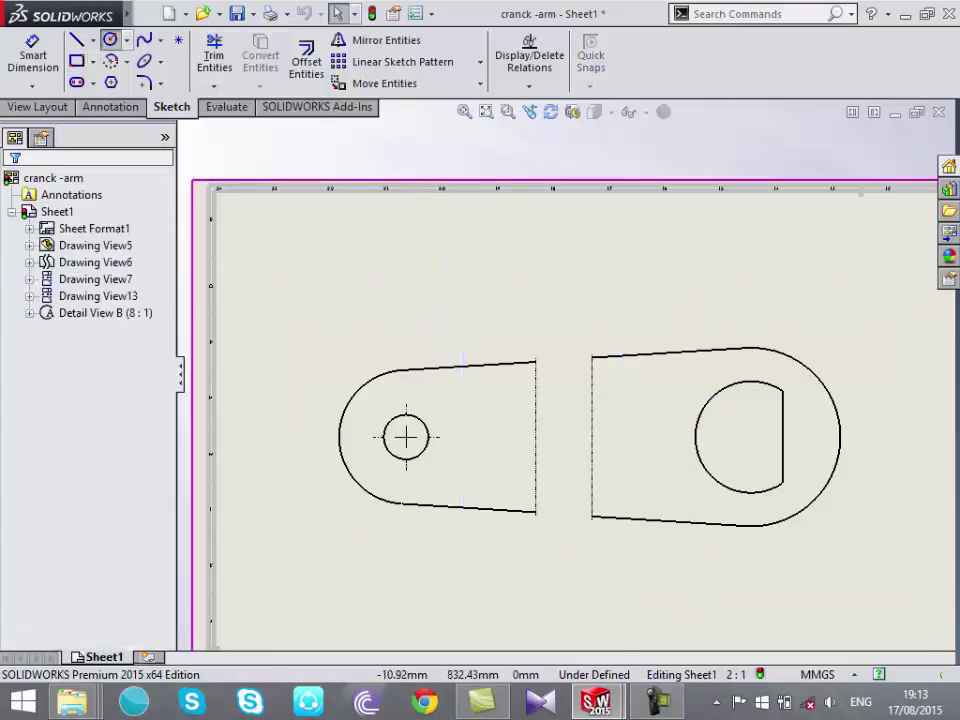
# Sketch a circle just below the small hole at the crank arm's left end
pyautogui.click(110, 39)
pyautogui.click(490, 393)
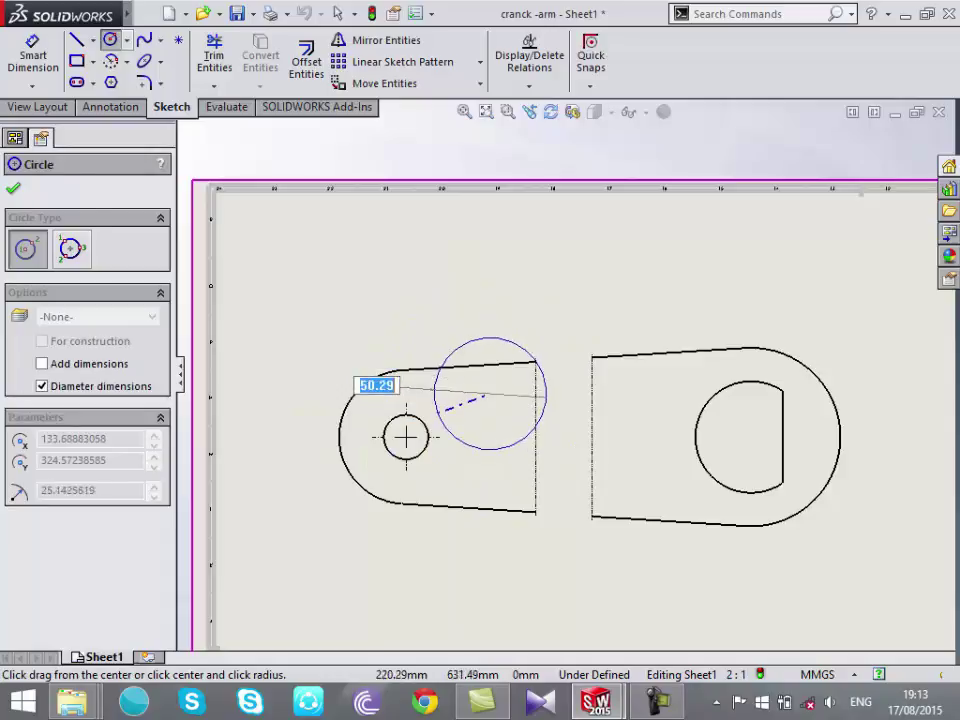
pyautogui.press('Escape')
pyautogui.press('Return')
pyautogui.click(439, 458)
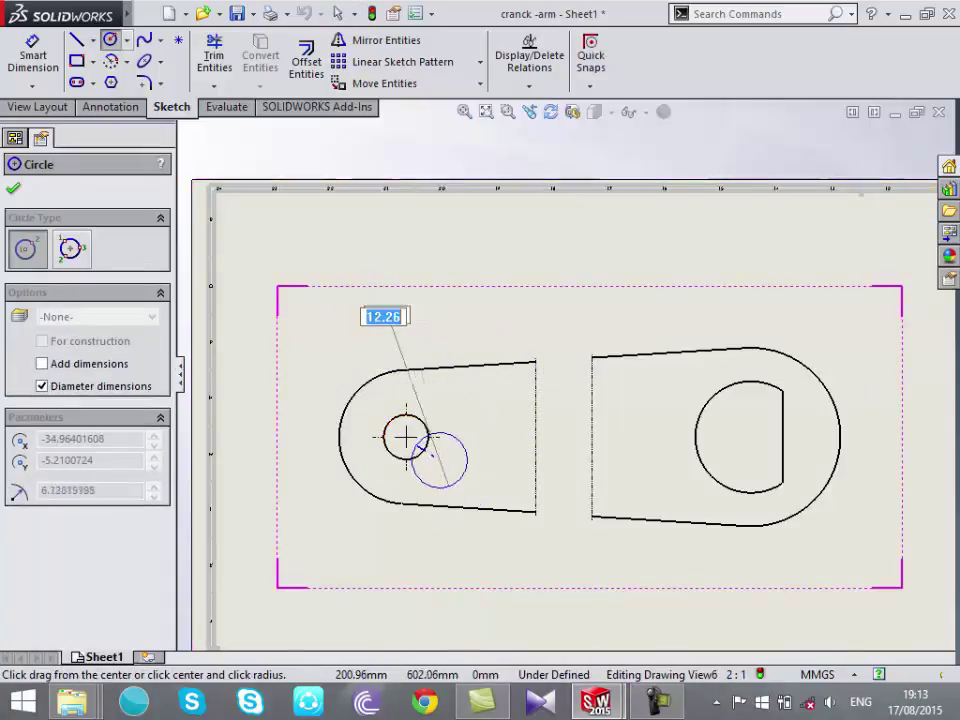
pyautogui.click(411, 455)
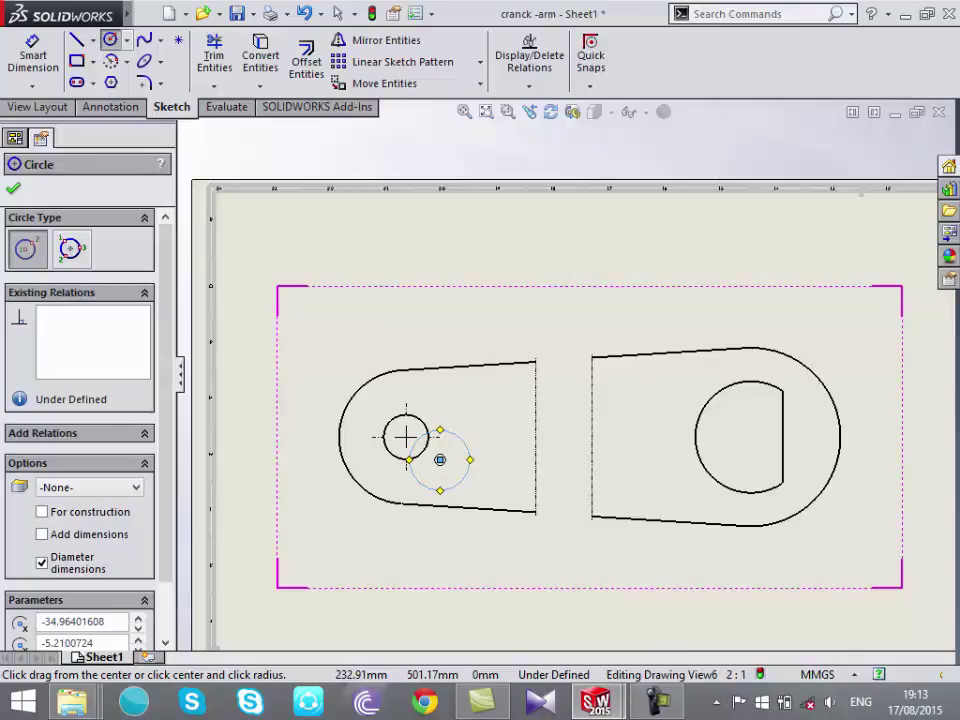
pyautogui.click(39, 106)
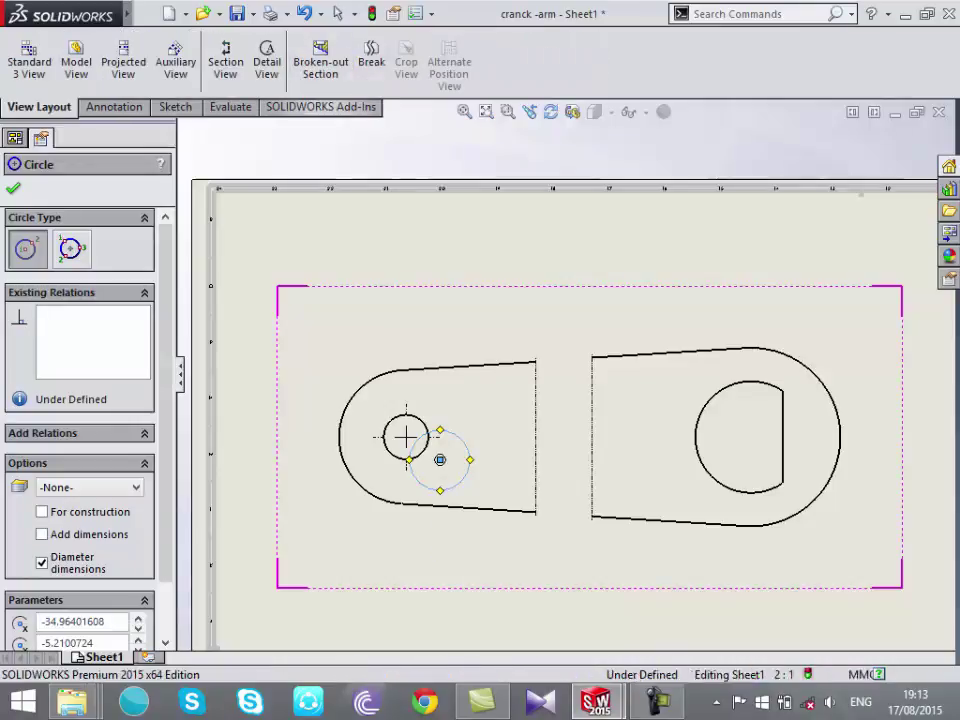
pyautogui.press('Escape')
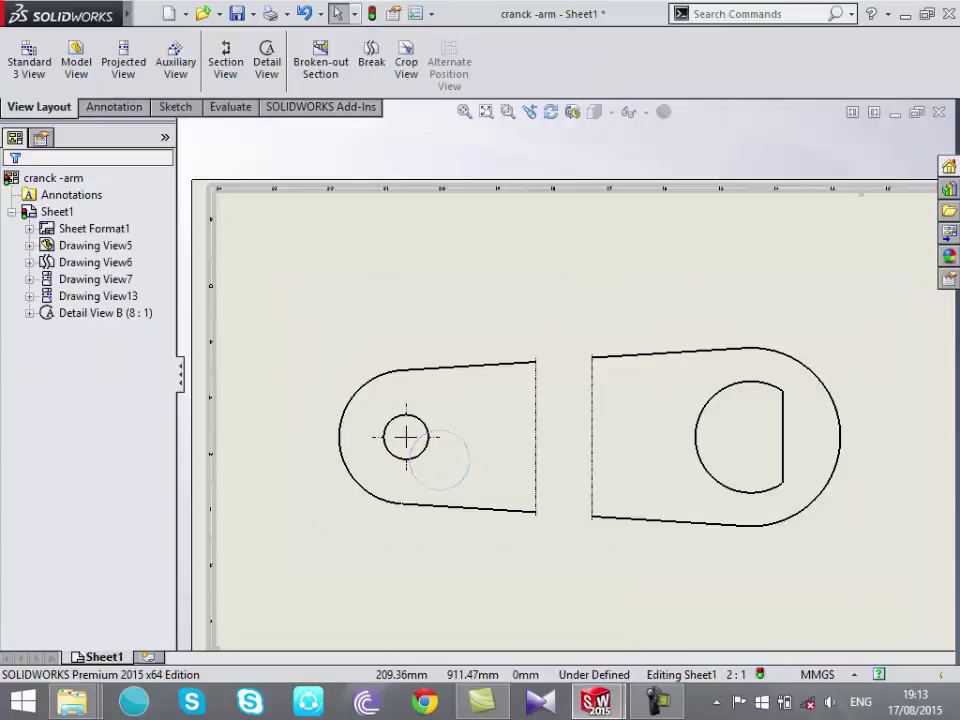
# Sketch a four-sided line outline around the circles, then discard it and retry Crop View
pyautogui.click(406, 62)
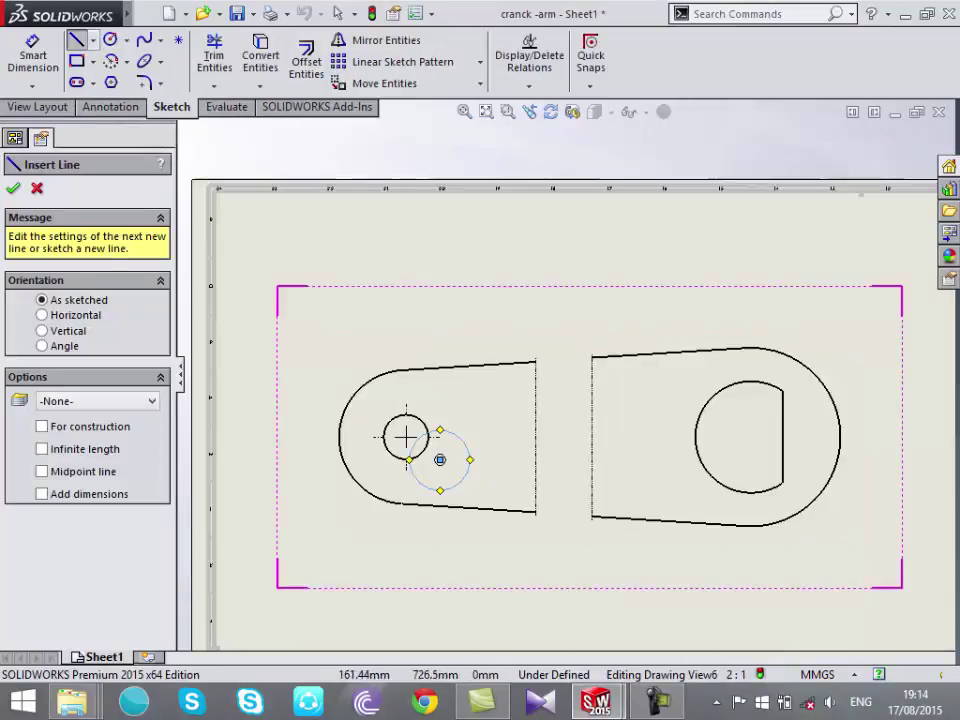
pyautogui.click(379, 413)
pyautogui.click(498, 387)
pyautogui.click(508, 490)
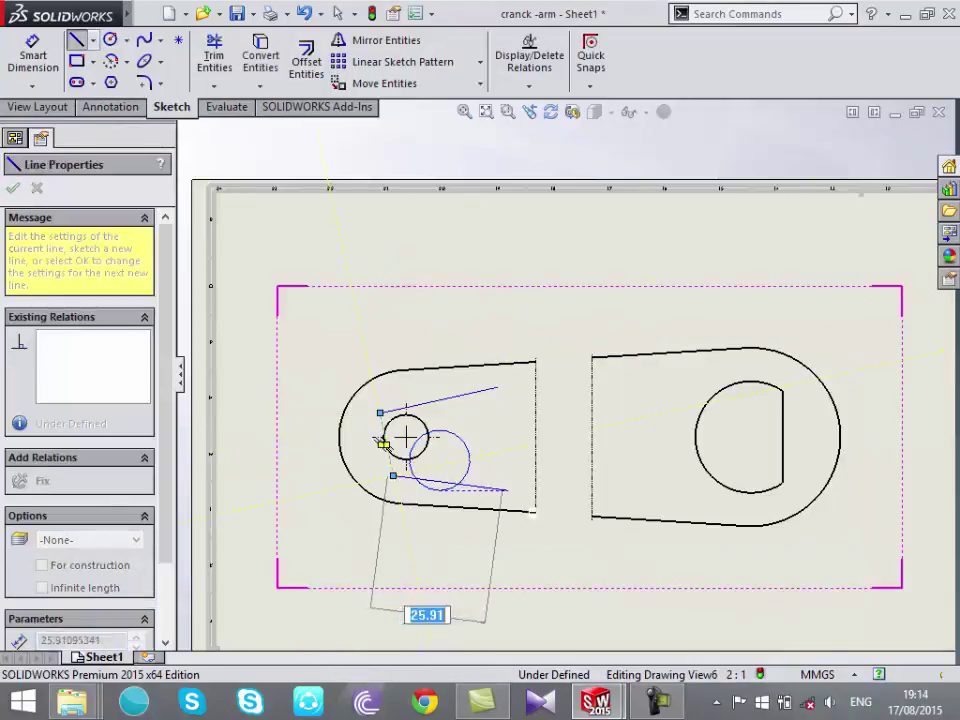
pyautogui.click(393, 475)
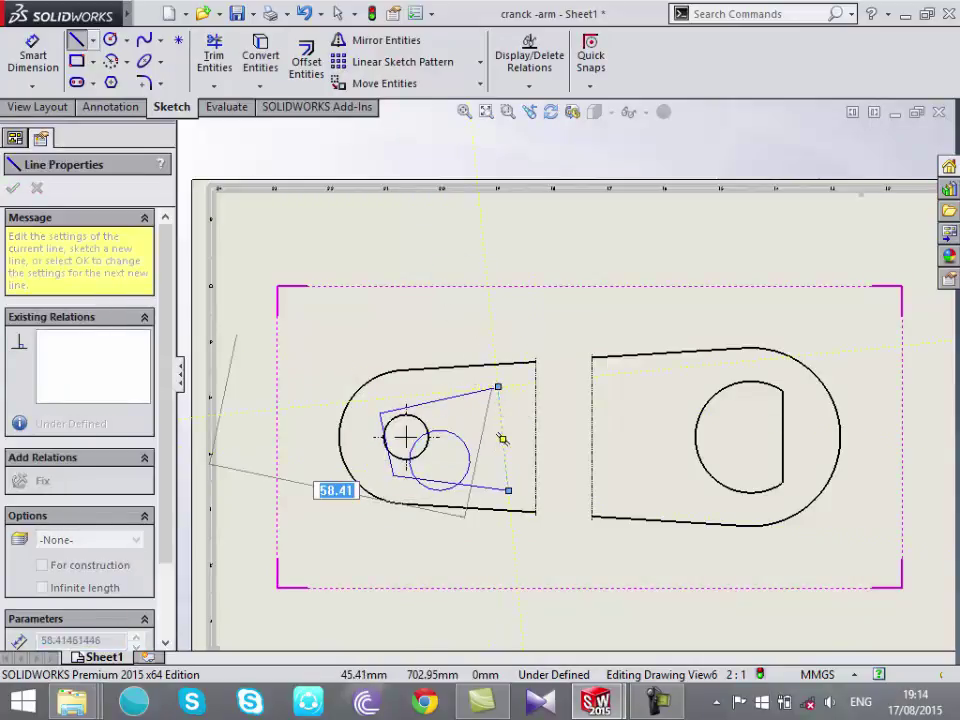
pyautogui.rightClick(231, 167)
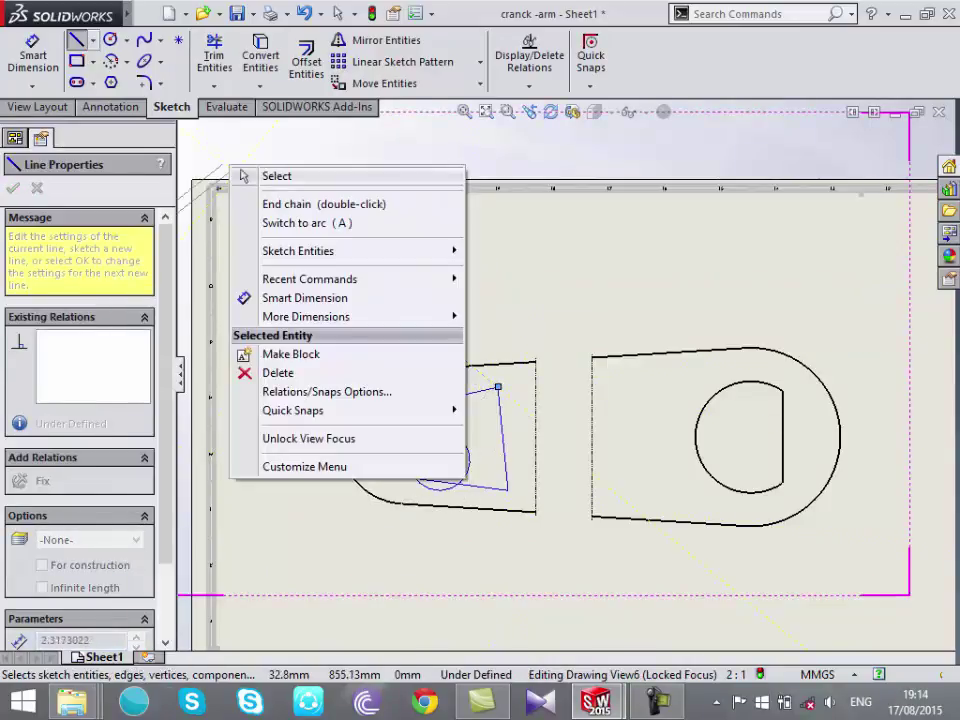
pyautogui.click(243, 176)
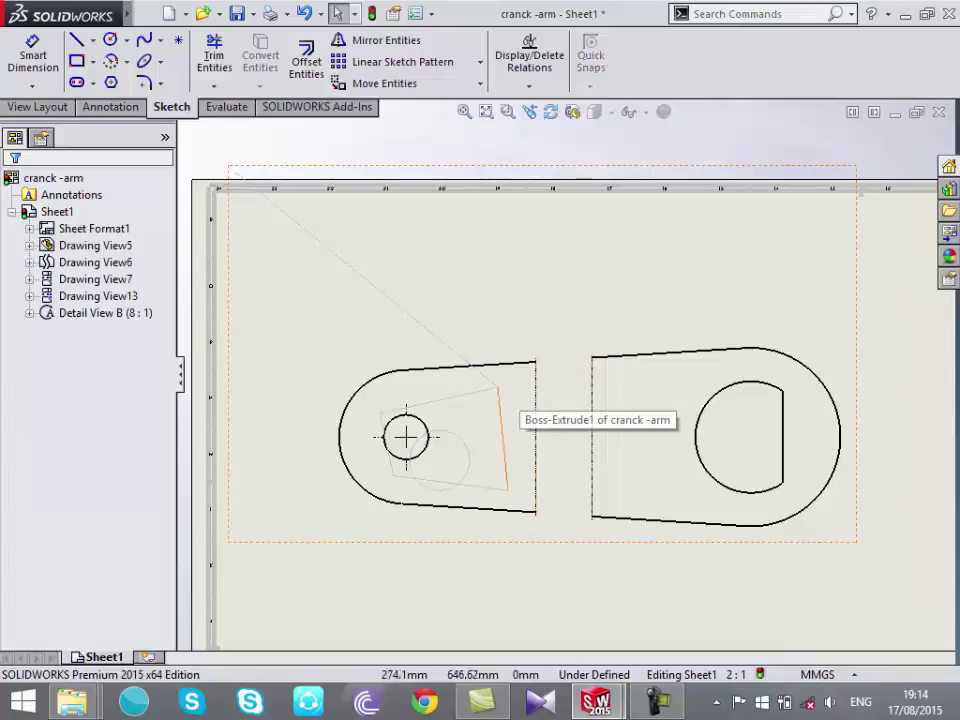
pyautogui.click(500, 400)
pyautogui.click(345, 430)
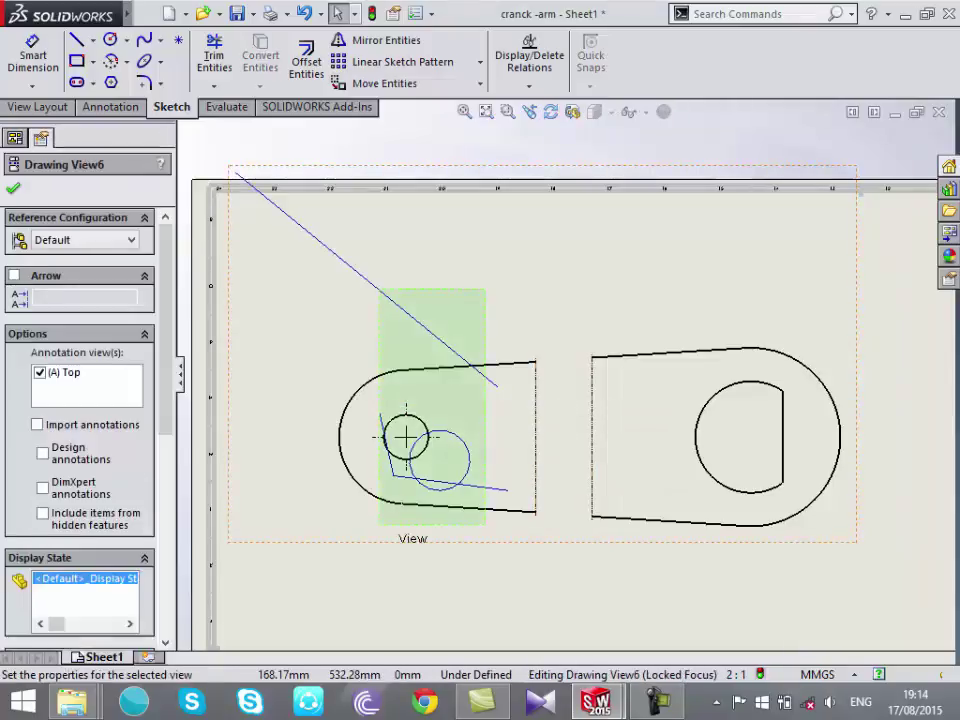
pyautogui.click(38, 107)
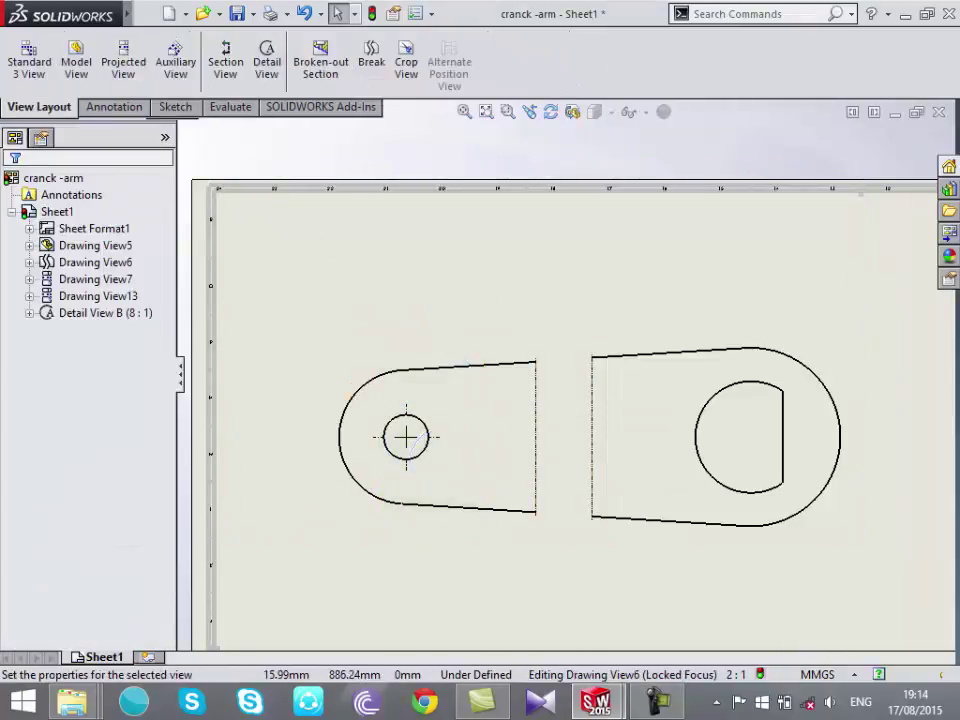
pyautogui.click(406, 62)
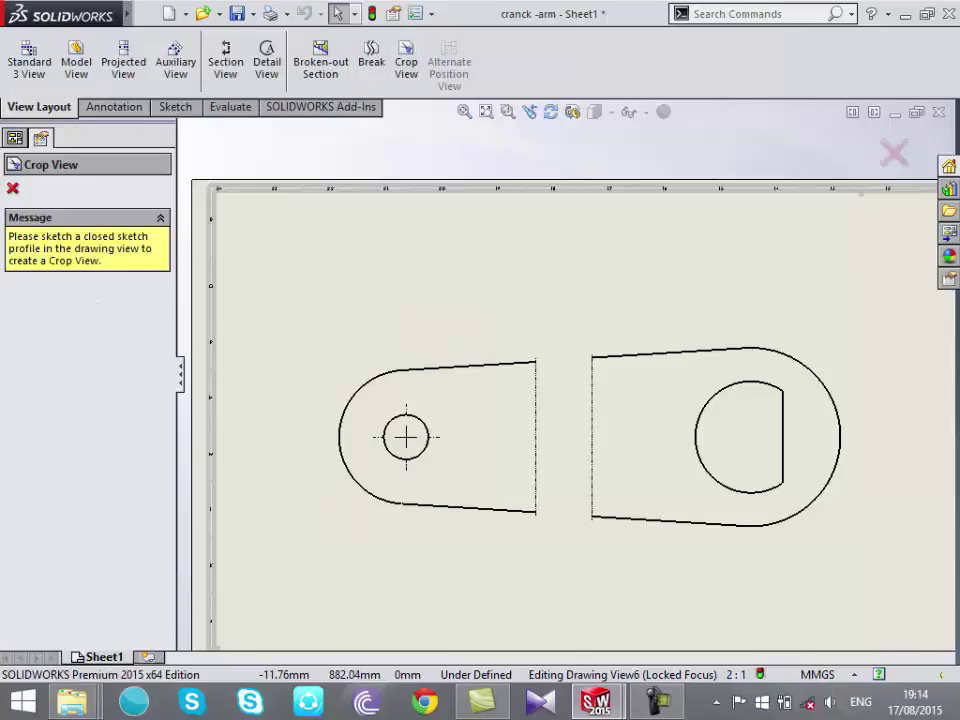
# Draw a 14.29 mm circle around the small hole and try cropping Drawing View6 to it
pyautogui.click(175, 107)
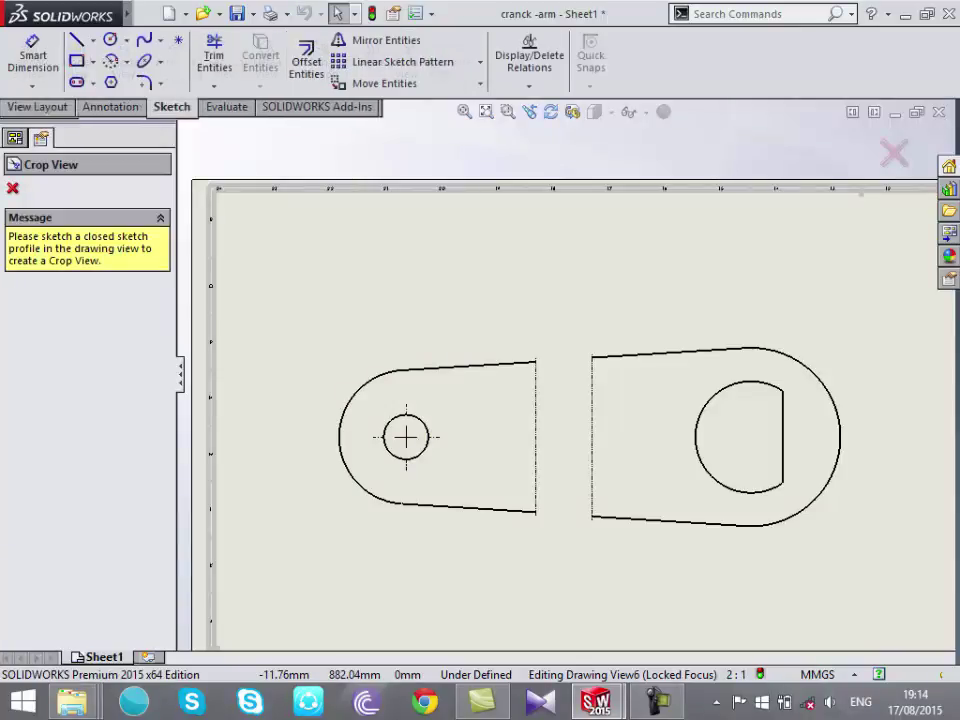
pyautogui.click(110, 39)
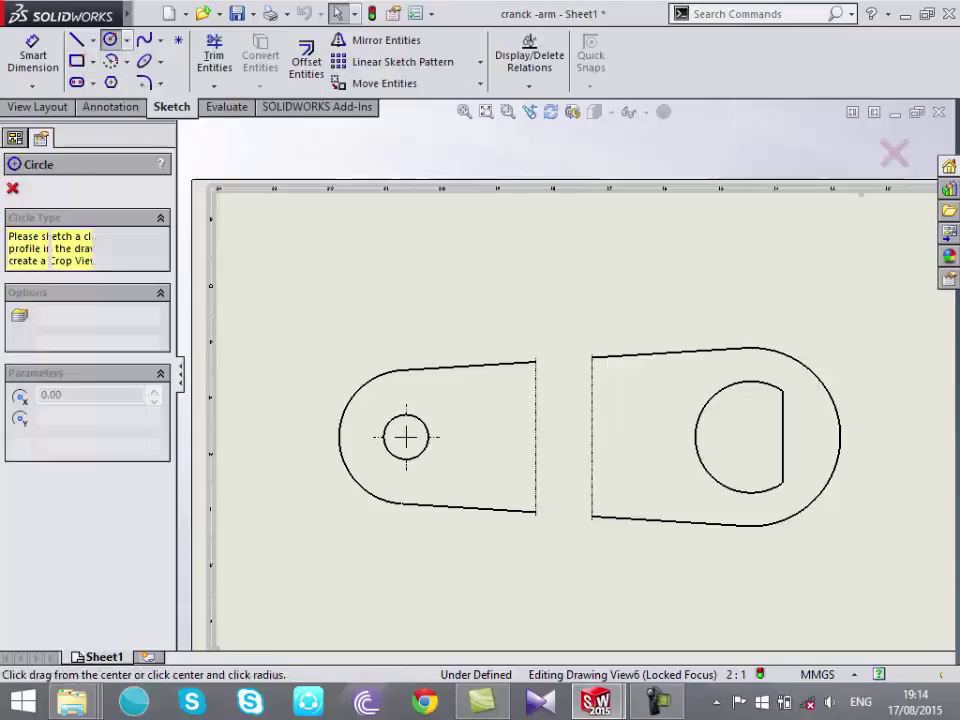
pyautogui.click(406, 436)
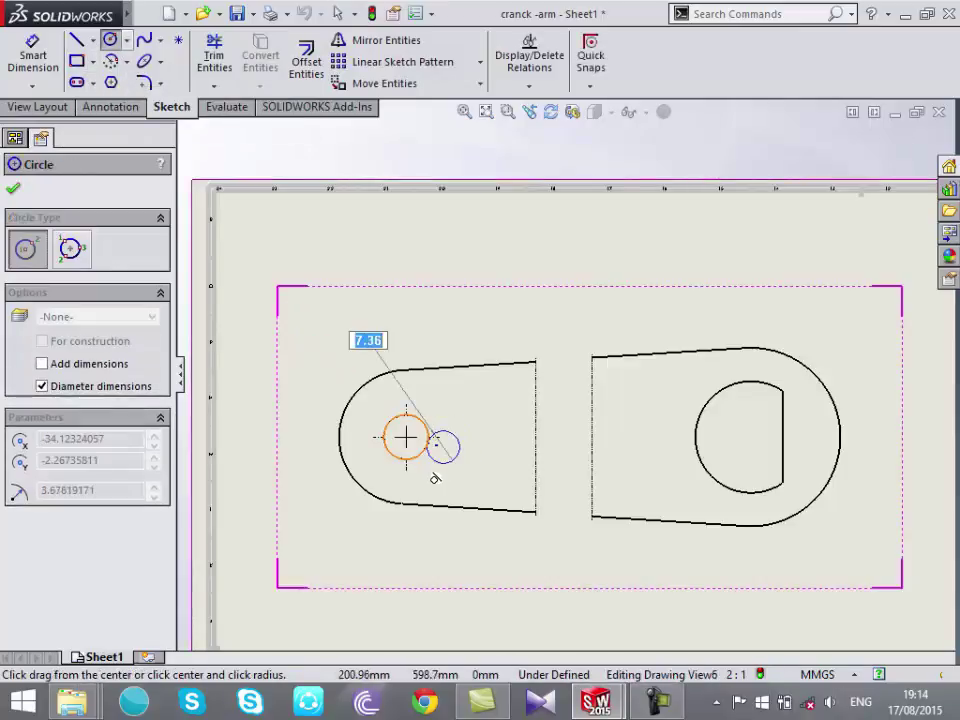
pyautogui.click(468, 468)
pyautogui.press('Escape')
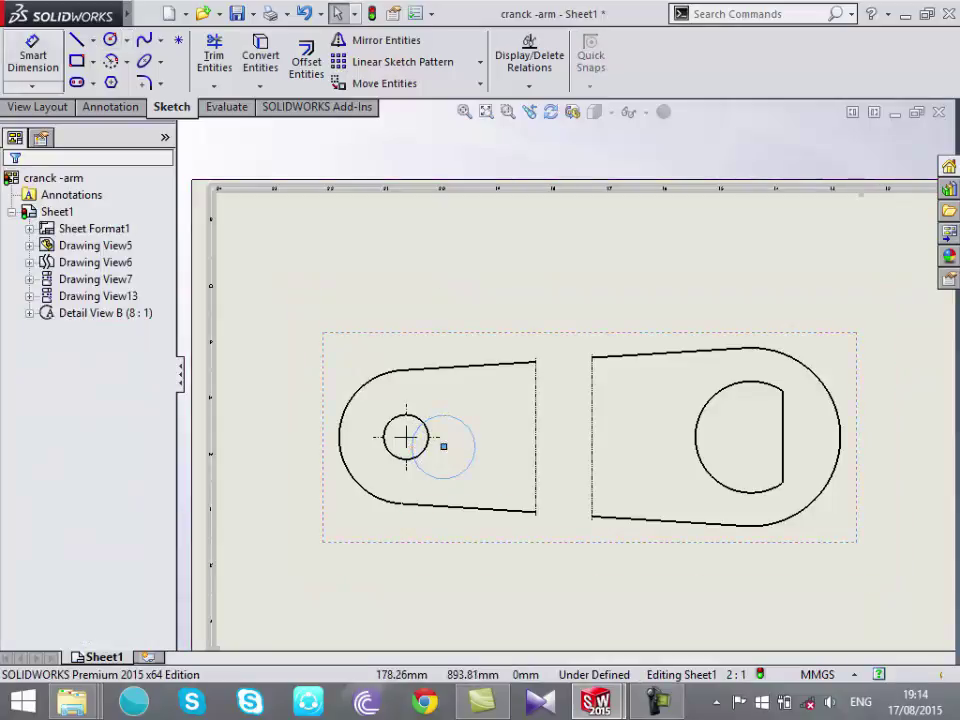
pyautogui.click(38, 106)
pyautogui.click(406, 62)
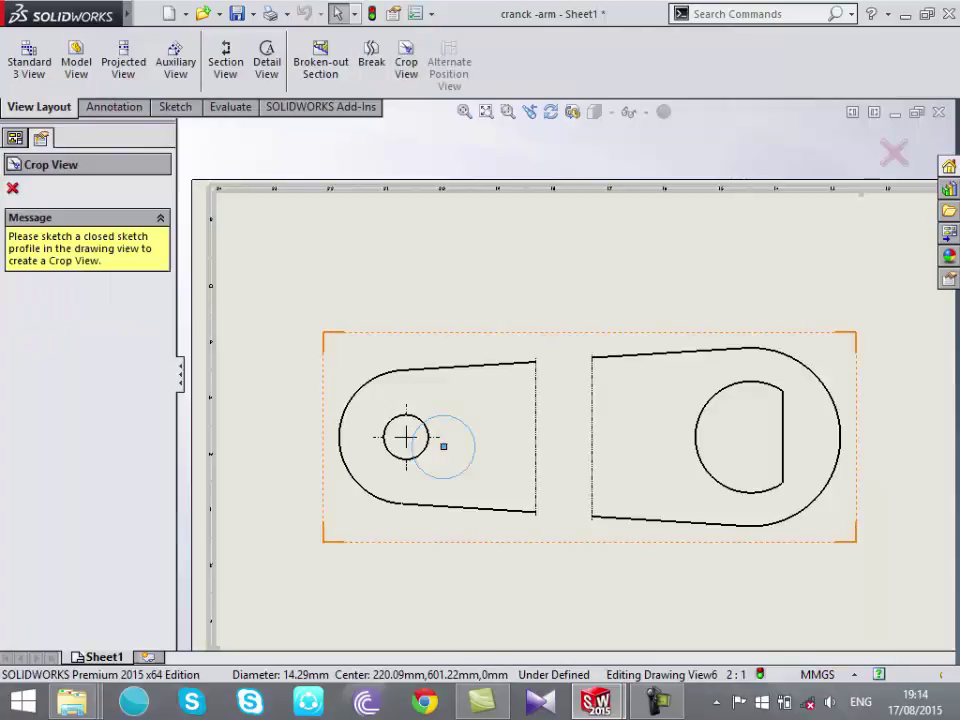
pyautogui.press('Escape')
# Delete the crank-arm top view, Drawing View6, from the sheet
pyautogui.press('f')
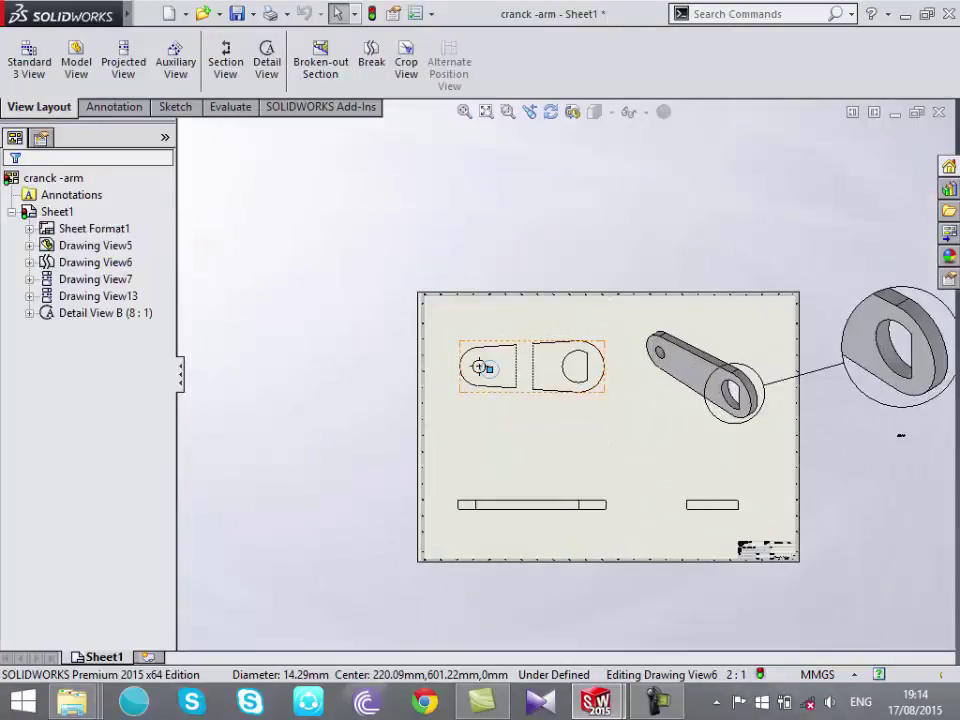
pyautogui.click(479, 367)
pyautogui.press('Delete')
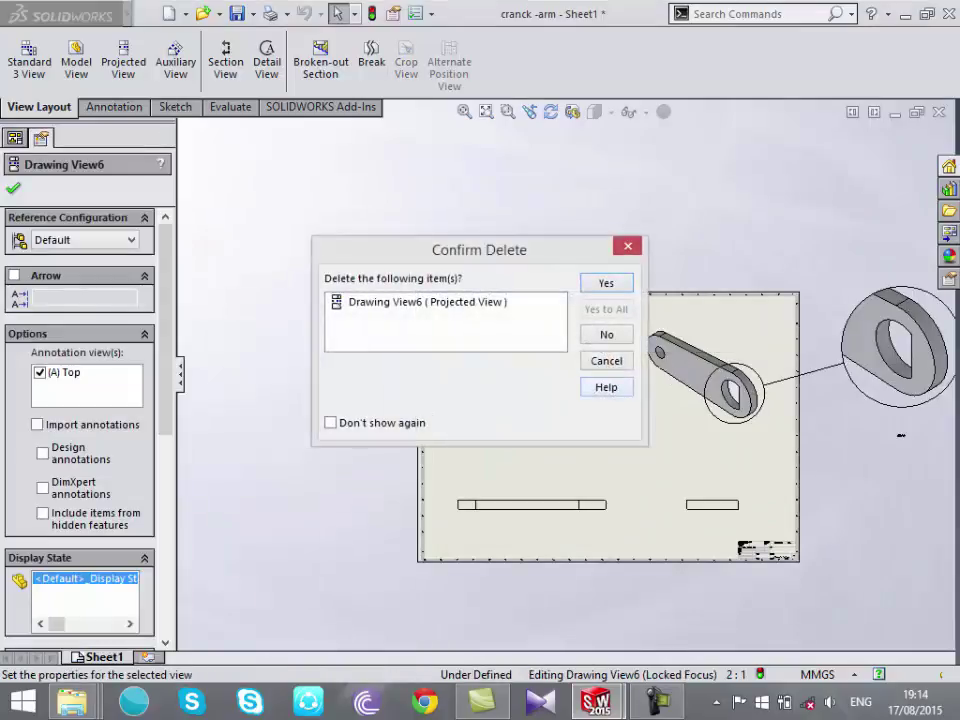
pyautogui.press('Return')
pyautogui.scroll(-5, 525, 540)
pyautogui.scroll(4, 560, 372)
pyautogui.scroll(3, 565, 373)
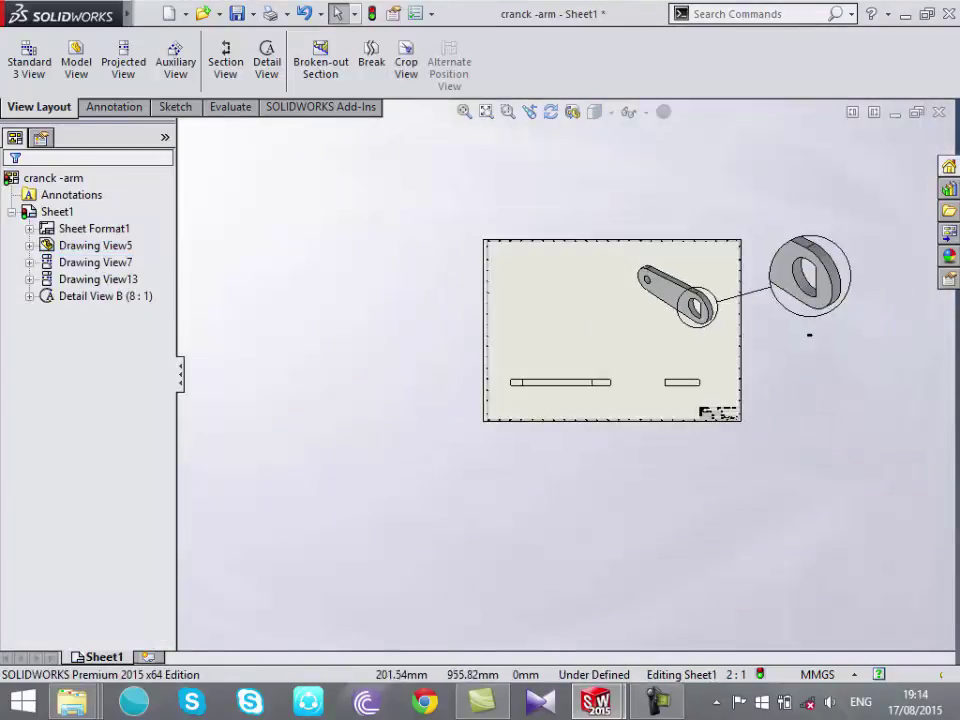
pyautogui.scroll(-3, 615, 300)
pyautogui.scroll(-1, 880, 555)
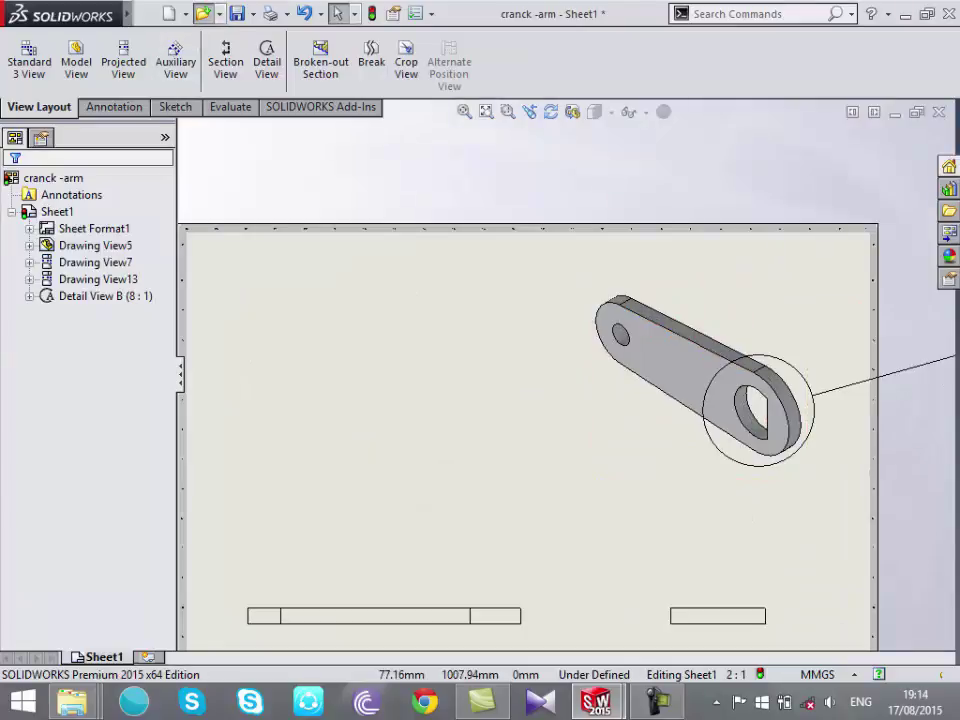
# Insert the bearing block part's top view and add projected views around it
pyautogui.click(203, 13)
pyautogui.press('Escape')
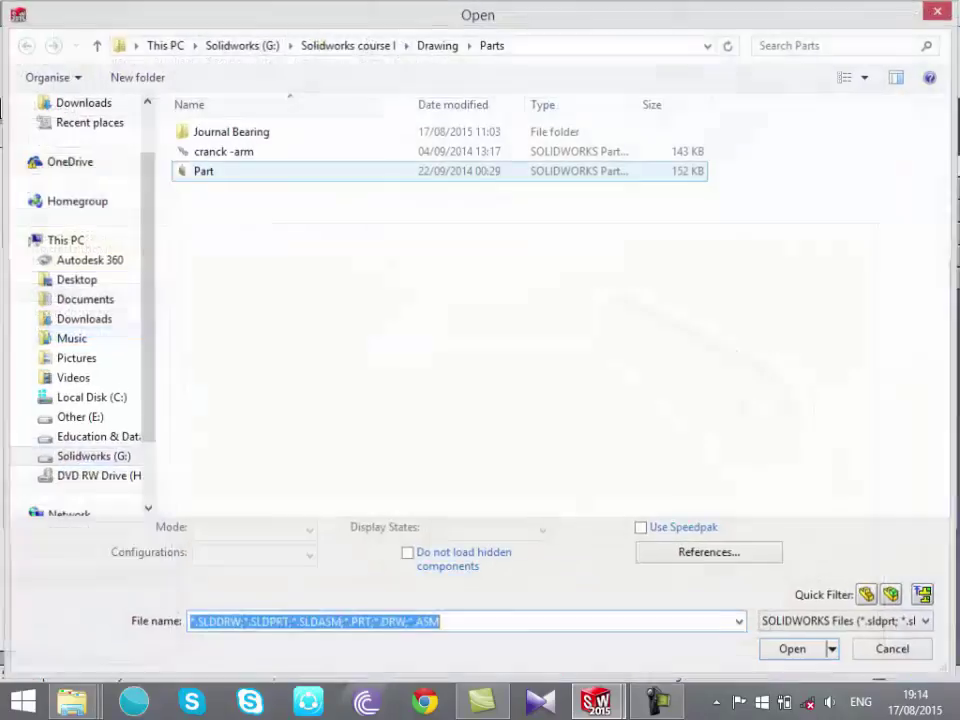
pyautogui.click(230, 131)
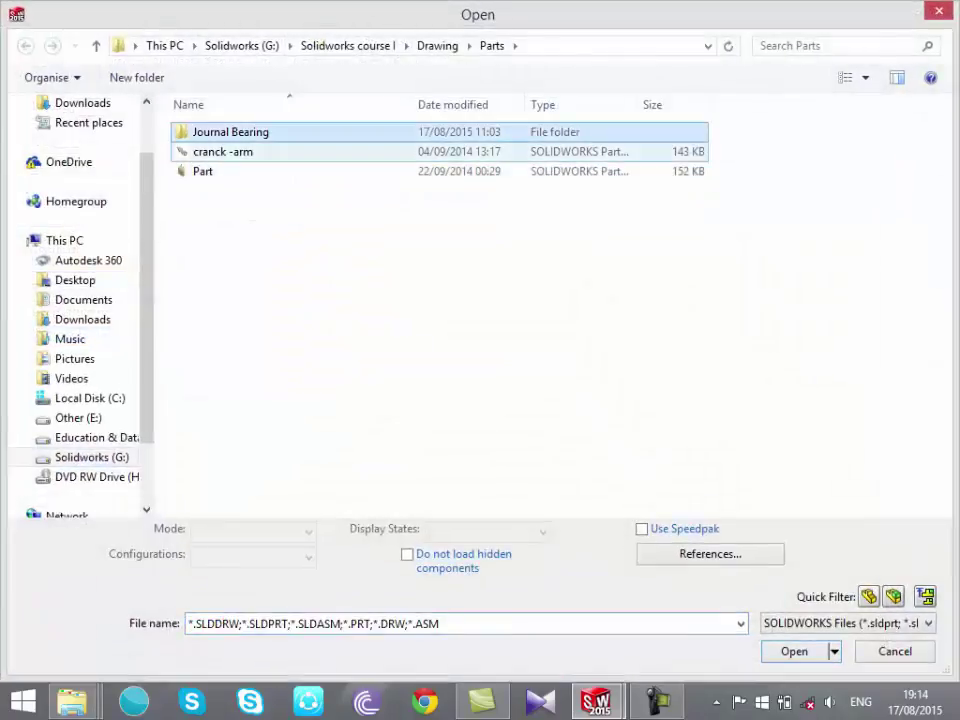
pyautogui.press('Escape')
pyautogui.click(332, 352)
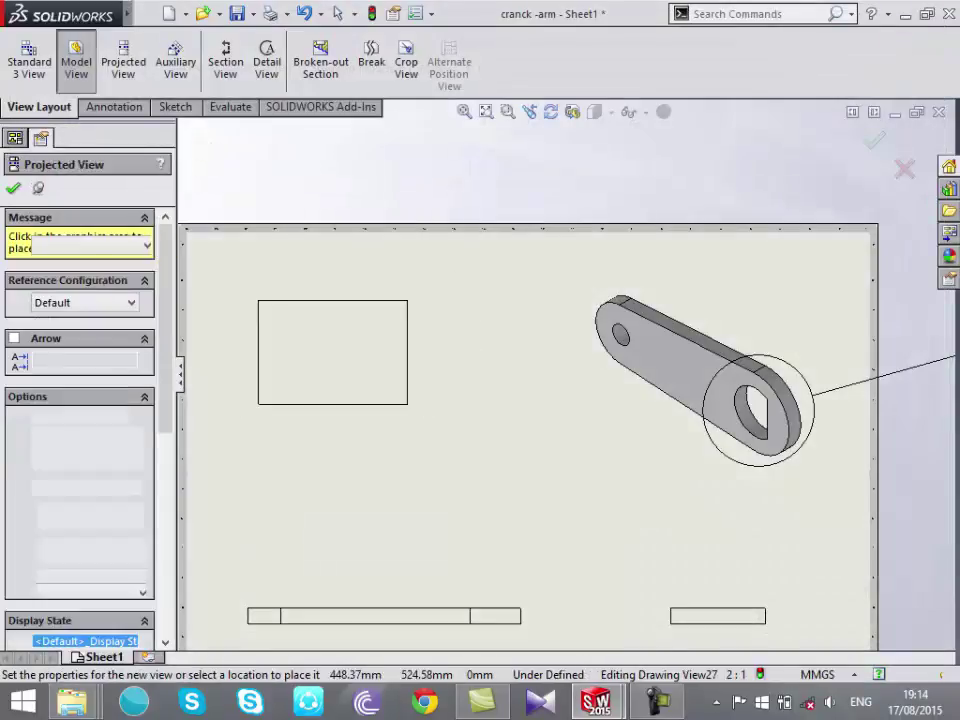
pyautogui.click(332, 165)
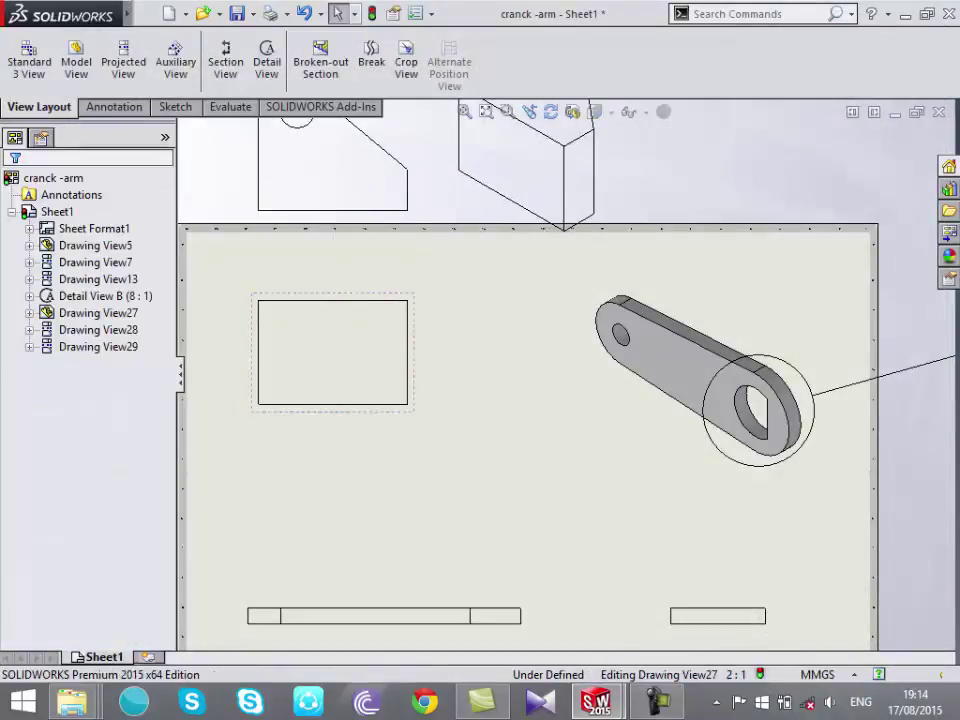
pyautogui.click(123, 60)
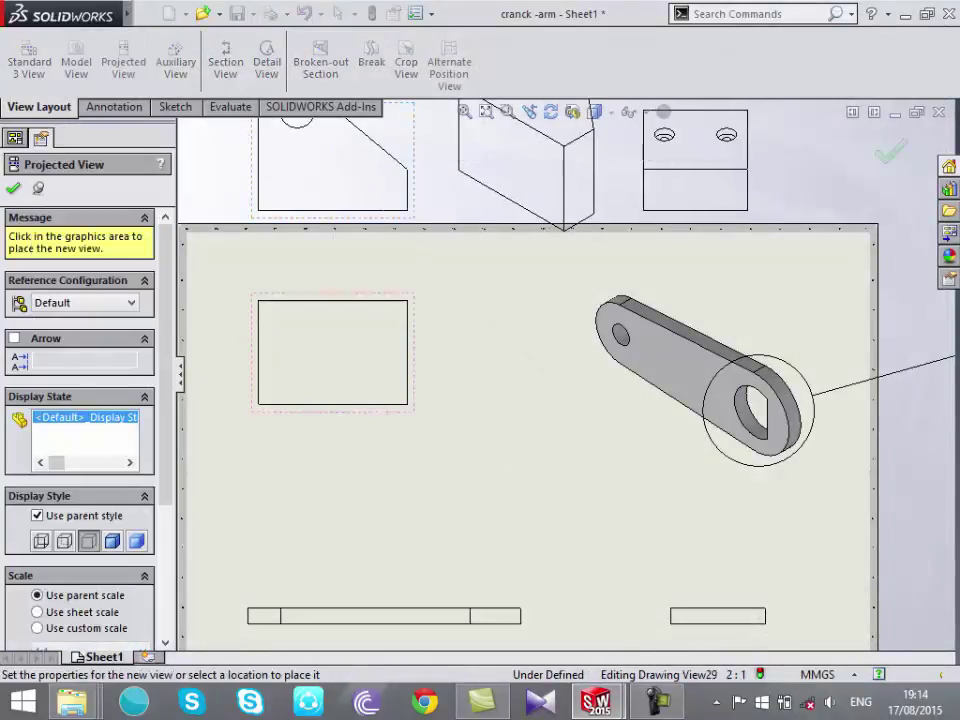
pyautogui.scroll(5, 562, 371)
pyautogui.click(600, 155)
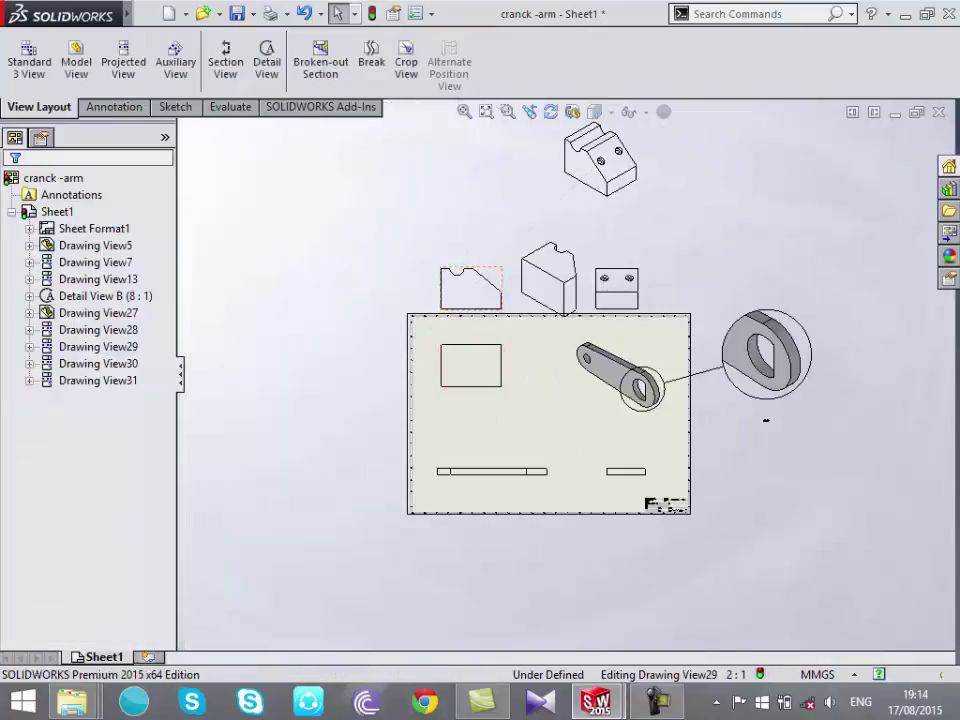
# Create Section View E-E with a cutting line through the side view's right hole
pyautogui.click(225, 60)
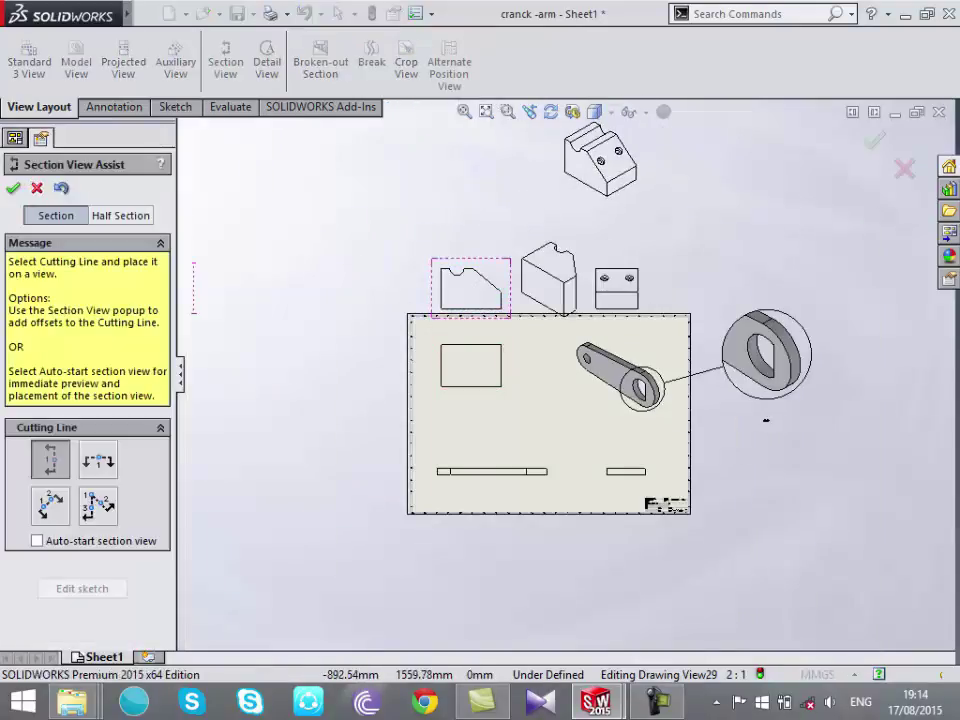
pyautogui.scroll(3, 583, 388)
pyautogui.scroll(2, 643, 388)
pyautogui.scroll(-2, 846, 381)
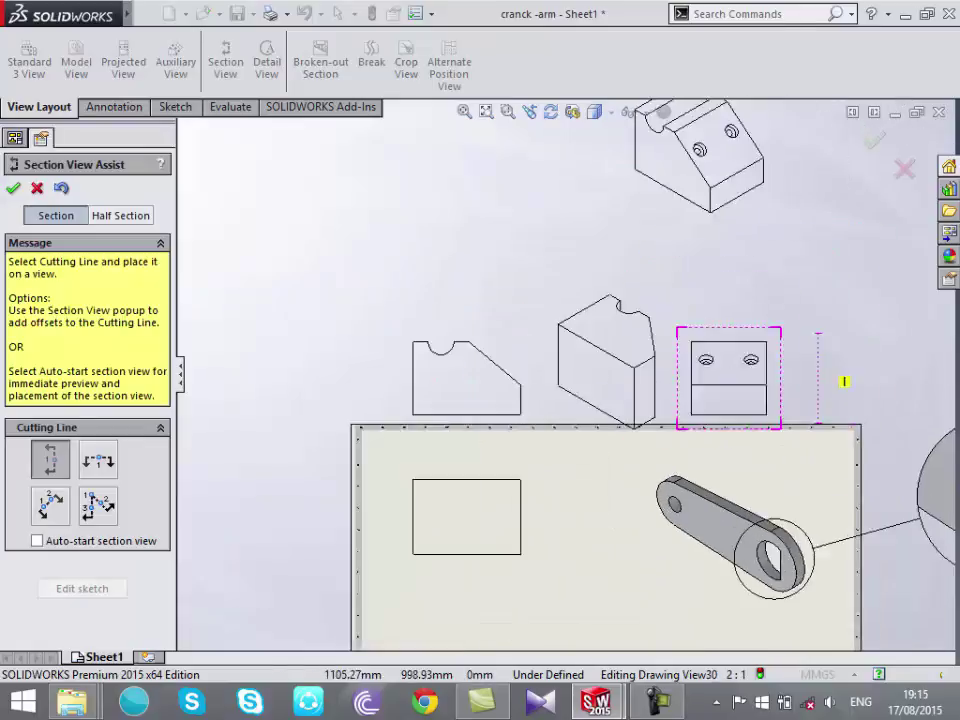
pyautogui.scroll(2, 717, 397)
pyautogui.click(684, 364)
pyautogui.click(720, 336)
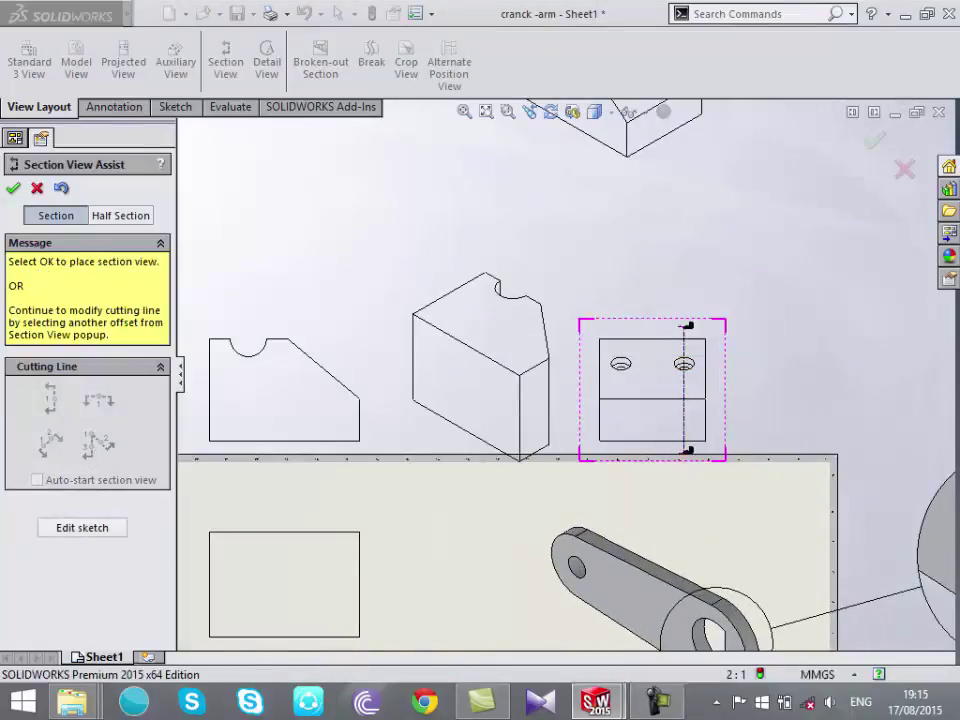
pyautogui.click(862, 389)
pyautogui.press('Escape')
# Move Section View E-E further right and start cropping it
pyautogui.scroll(-3, 452, 381)
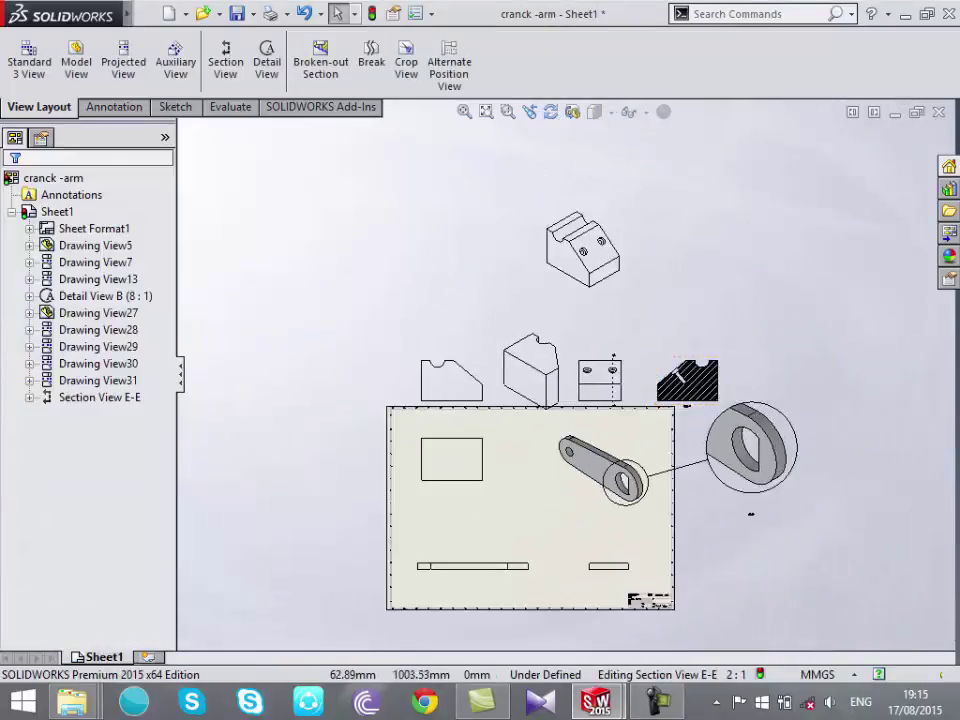
pyautogui.moveTo(648, 376); pyautogui.dragTo(852, 377)
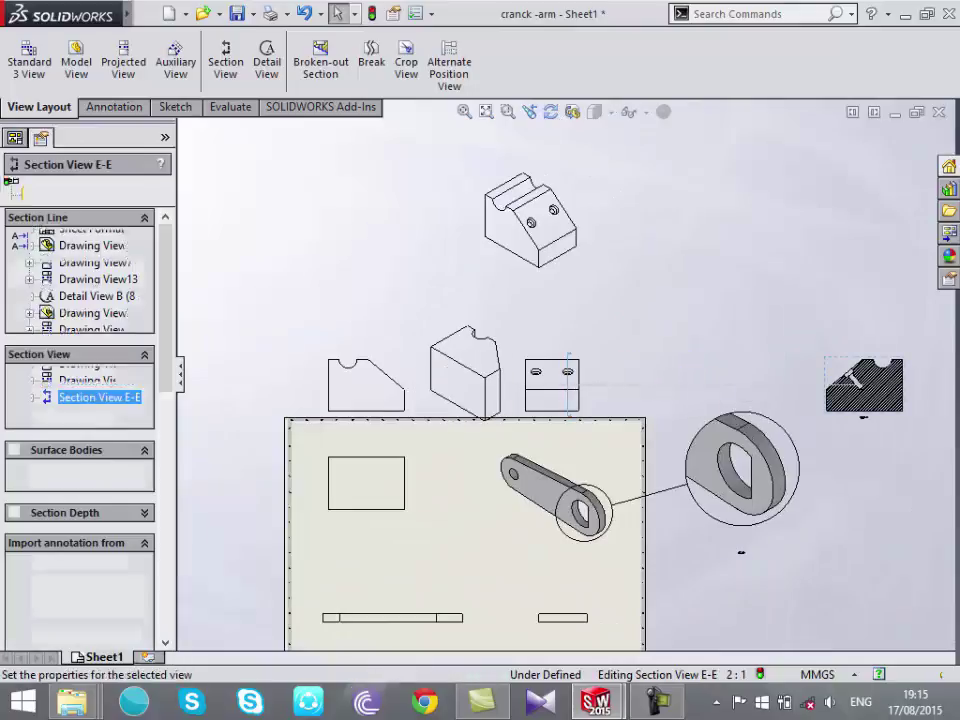
pyautogui.scroll(5, 852, 377)
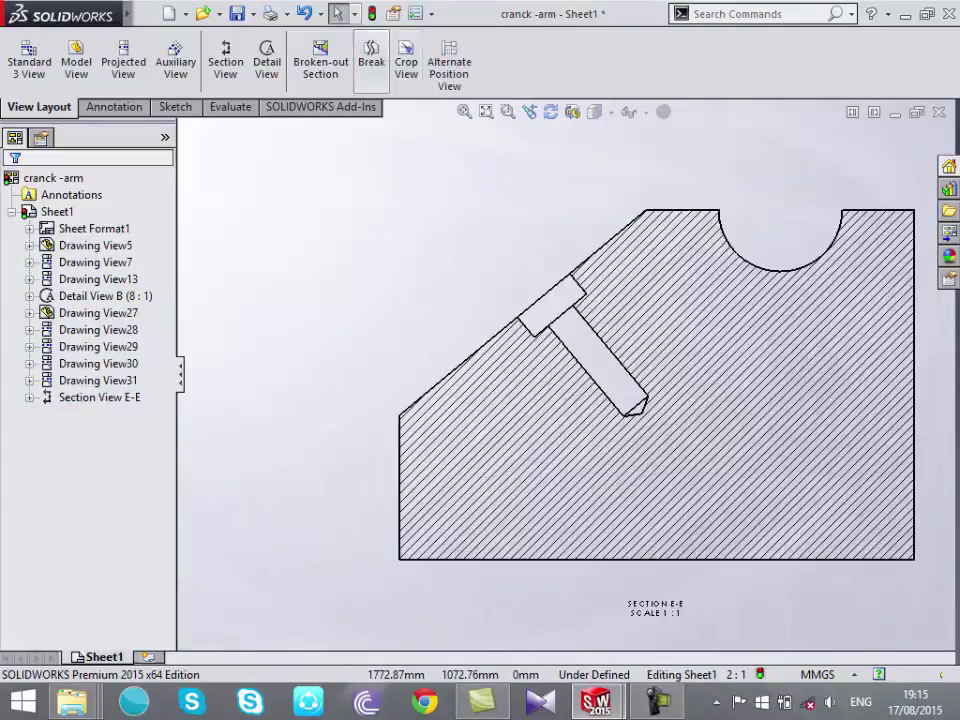
pyautogui.click(406, 62)
# Sketch an ellipse over the hatched section and crop Section View E-E to it
pyautogui.click(175, 107)
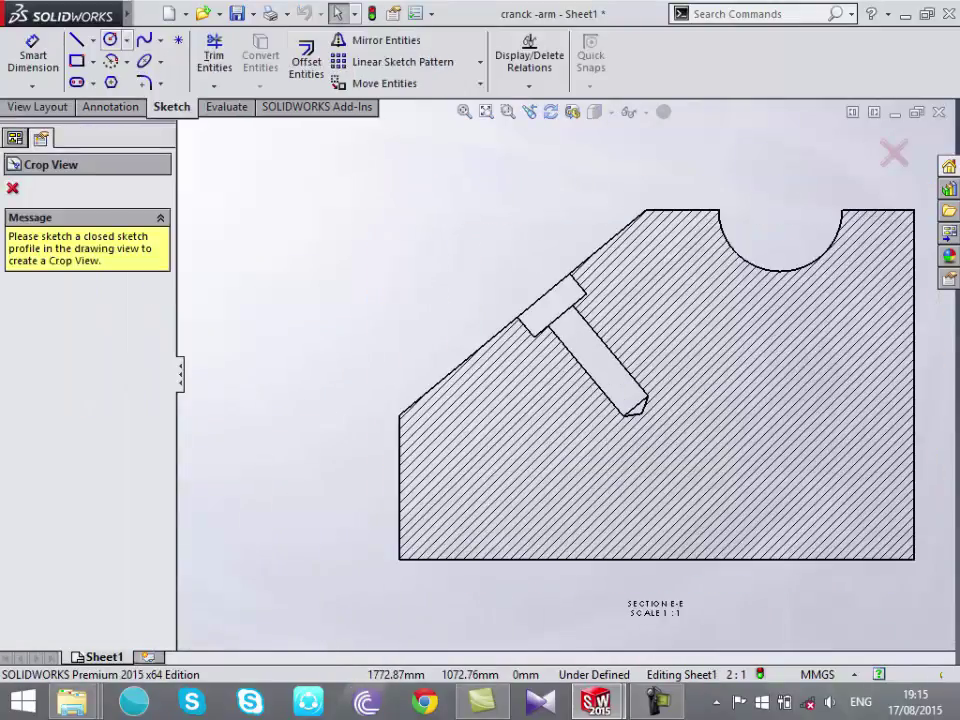
pyautogui.click(110, 40)
pyautogui.click(738, 337)
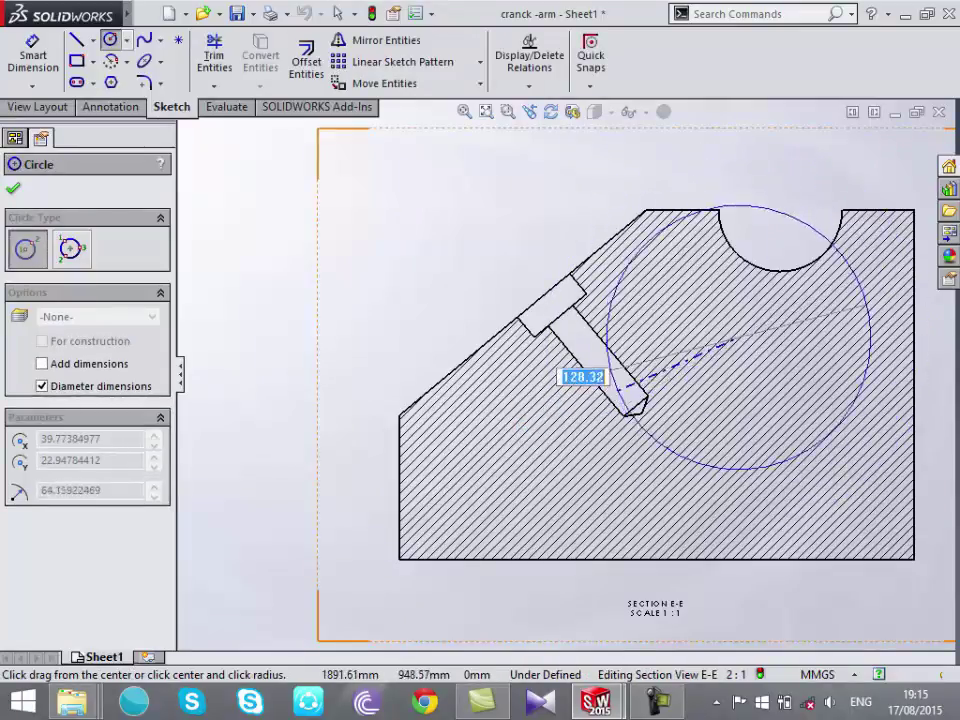
pyautogui.press('Escape')
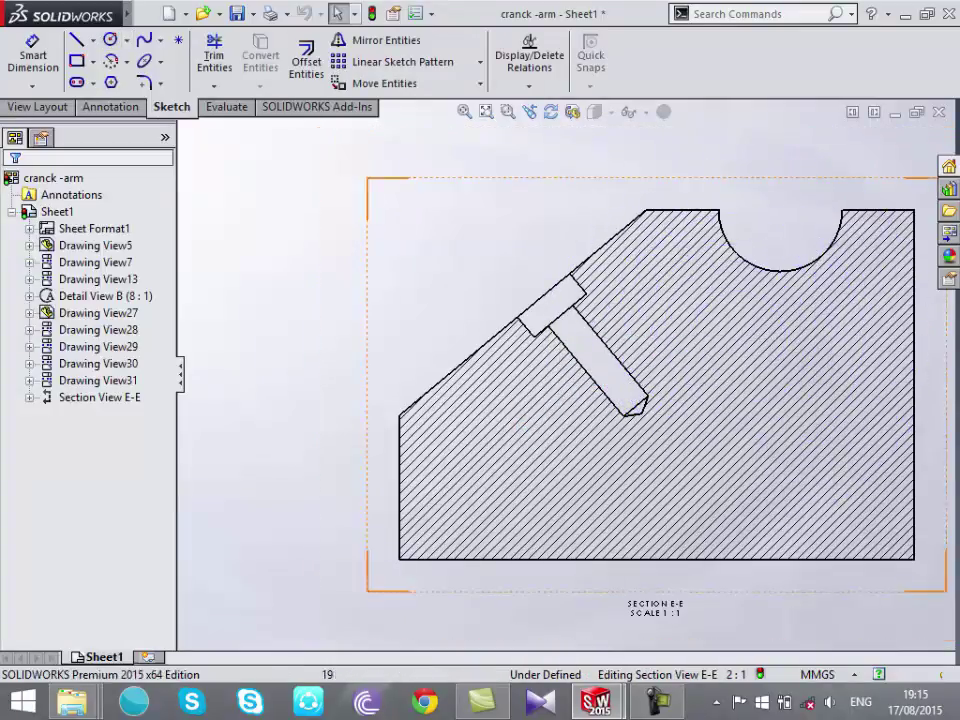
pyautogui.click(691, 436)
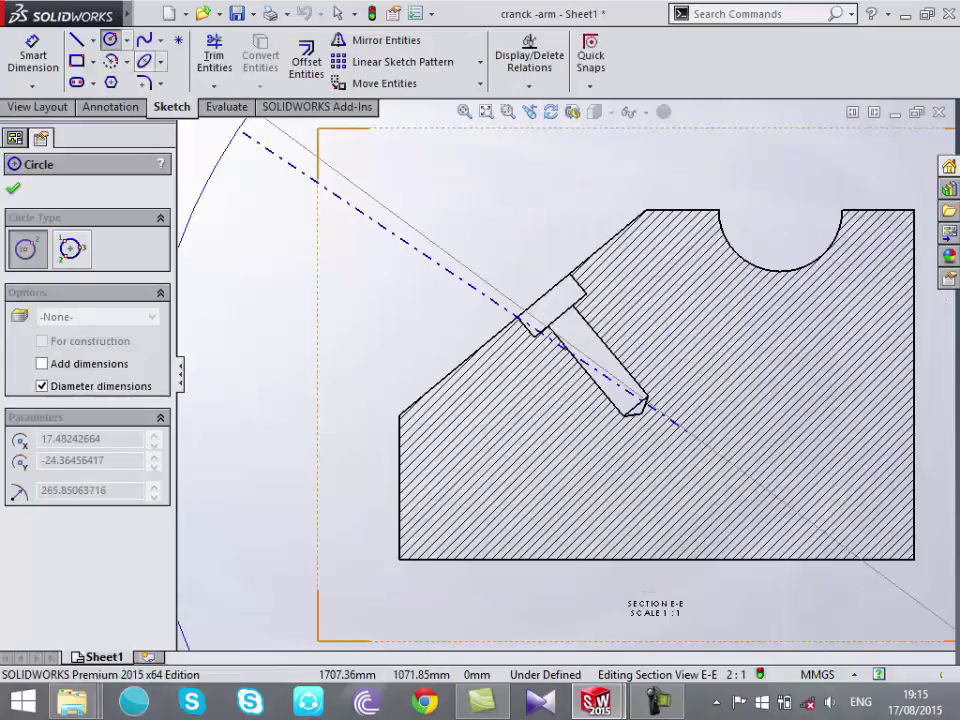
pyautogui.press('Escape')
pyautogui.click(145, 60)
pyautogui.click(781, 373)
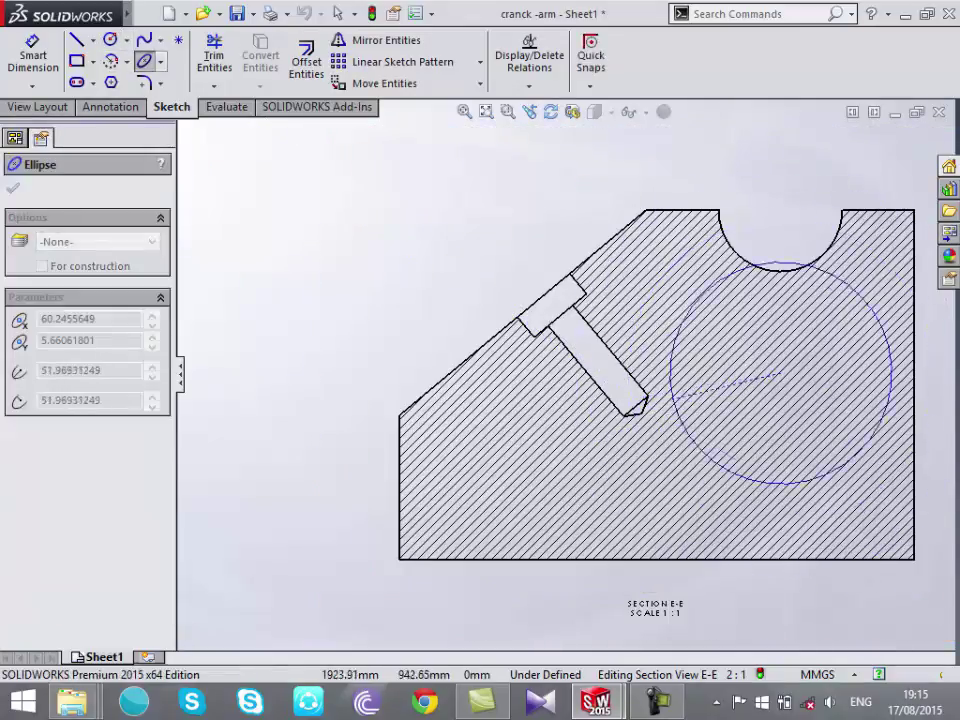
pyautogui.click(677, 389)
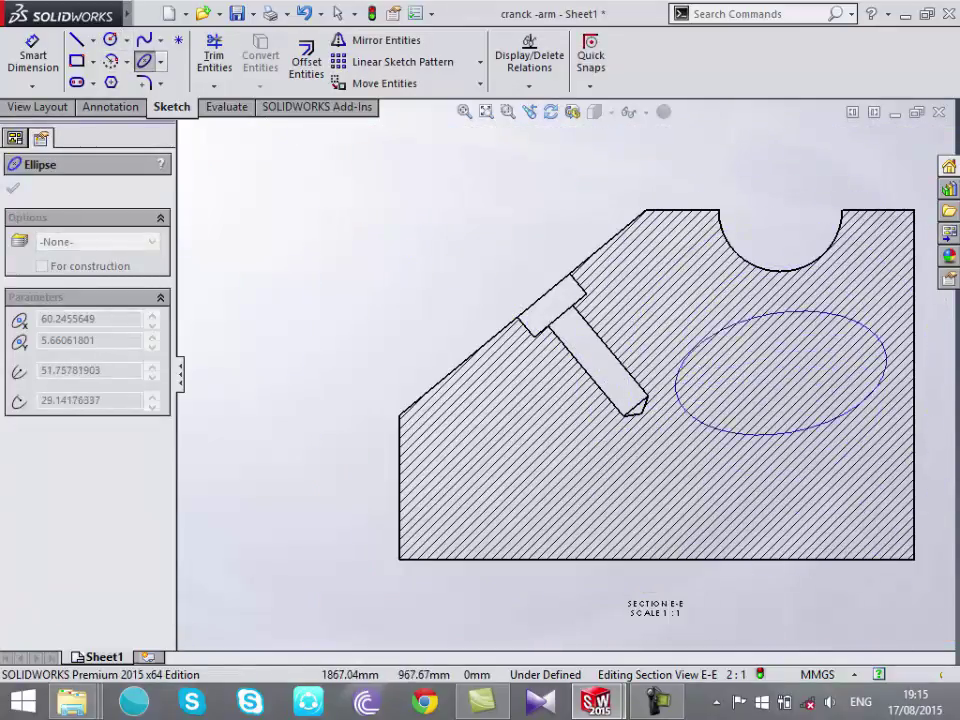
pyautogui.click(790, 312)
pyautogui.press('Escape')
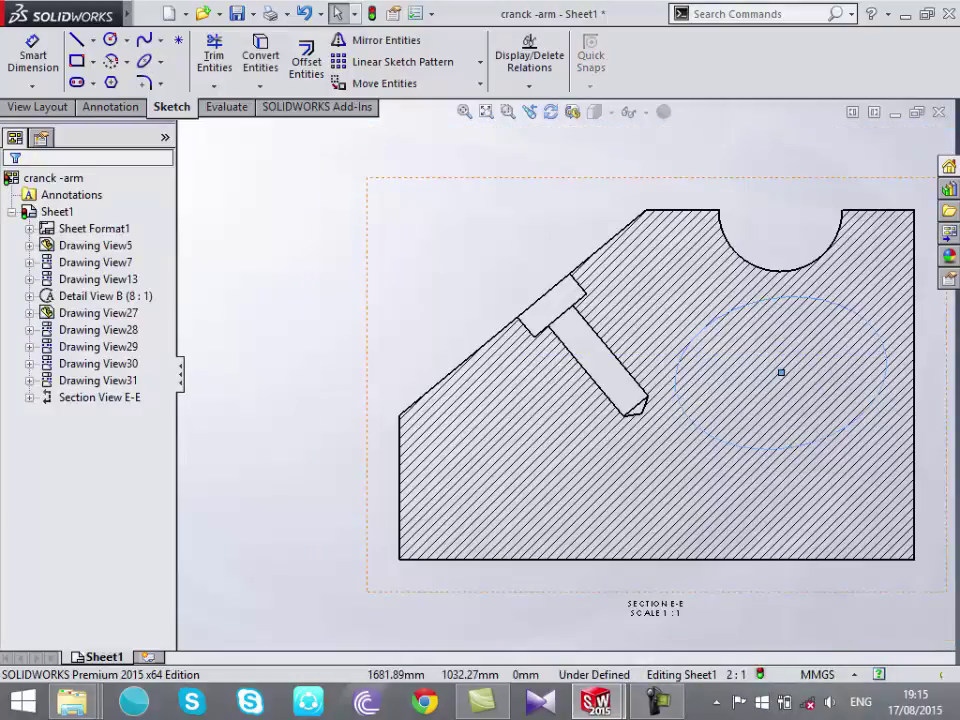
pyautogui.click(39, 106)
pyautogui.click(406, 61)
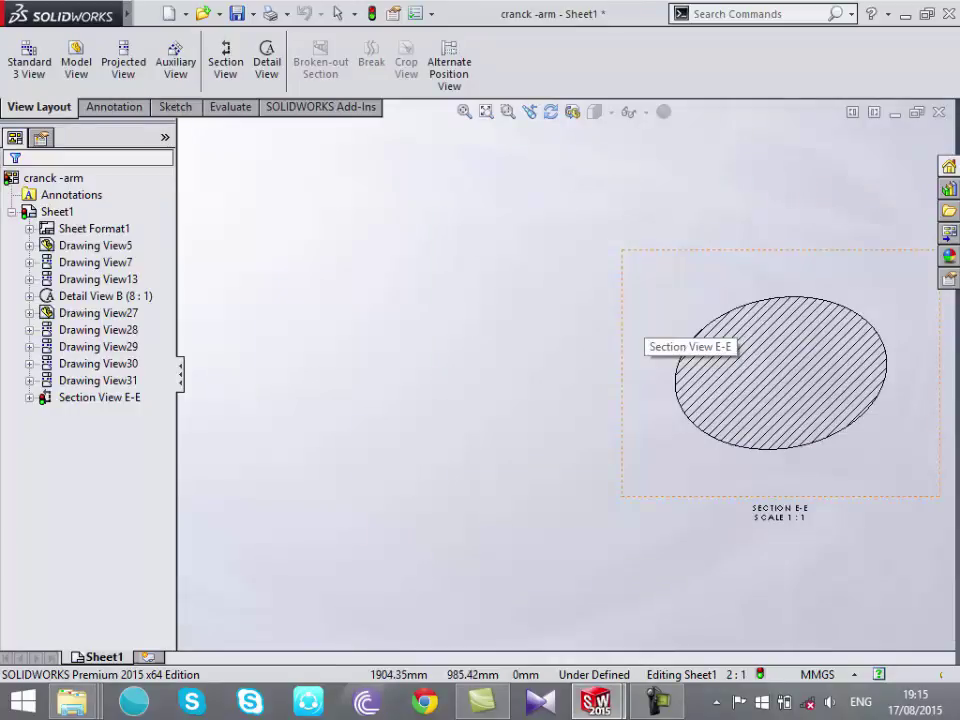
# Delete Section View E-E together with its section line
pyautogui.click(645, 335)
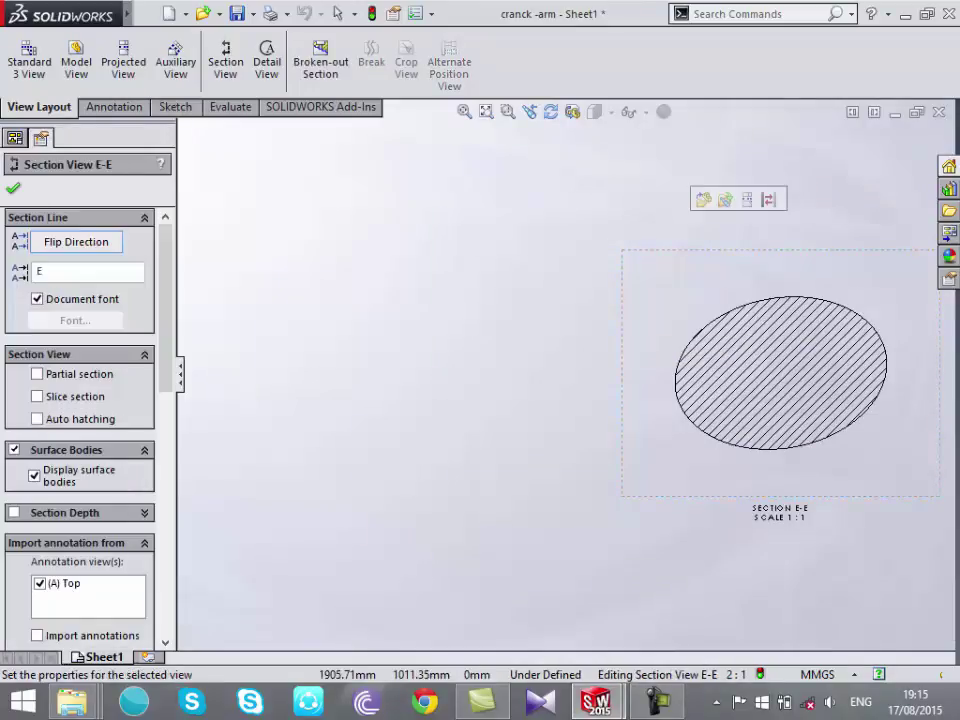
pyautogui.press('Delete')
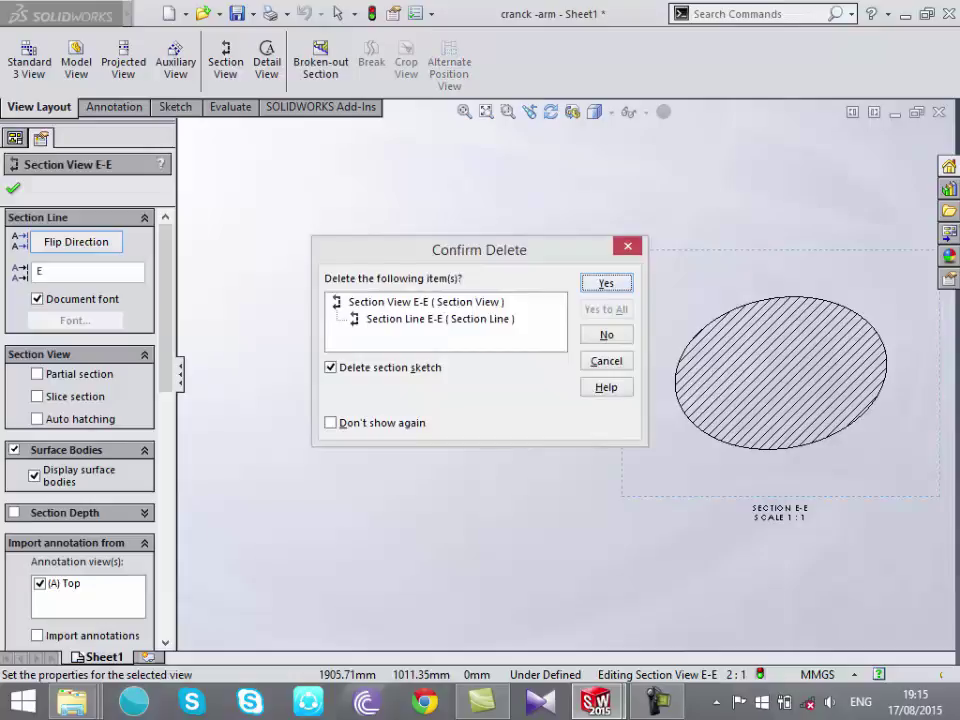
pyautogui.press('Return')
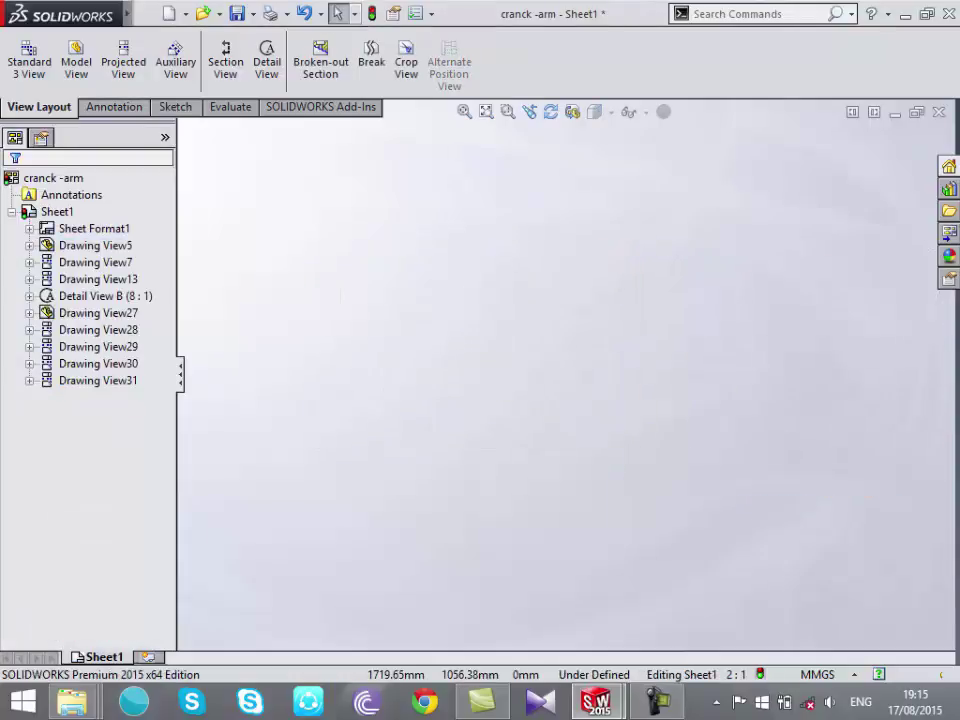
# Widen the FeatureManager design tree and select drawing views in it
pyautogui.moveTo(177, 480); pyautogui.dragTo(222, 480)
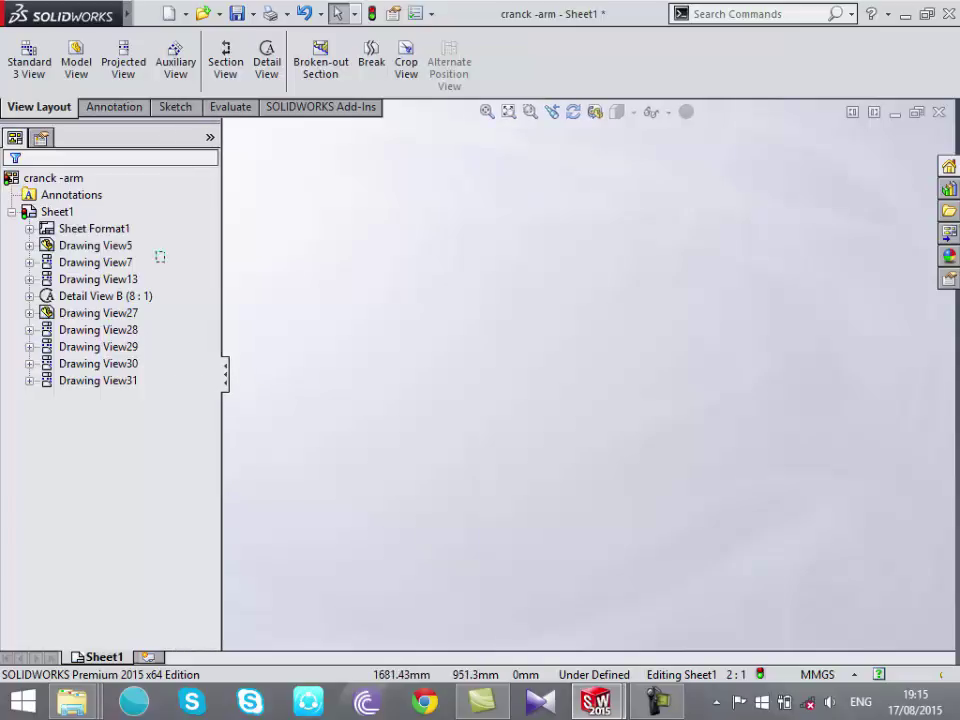
pyautogui.moveTo(107, 381); pyautogui.dragTo(58, 381)
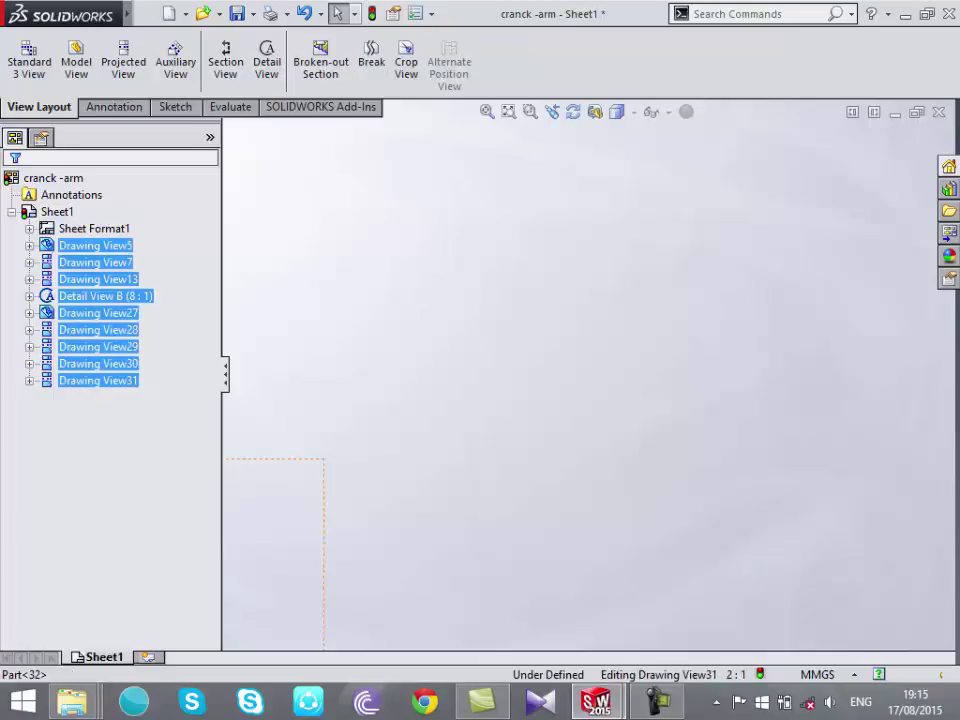
pyautogui.scroll(3, 666, 501)
pyautogui.scroll(3, 666, 501)
pyautogui.scroll(-1, 666, 501)
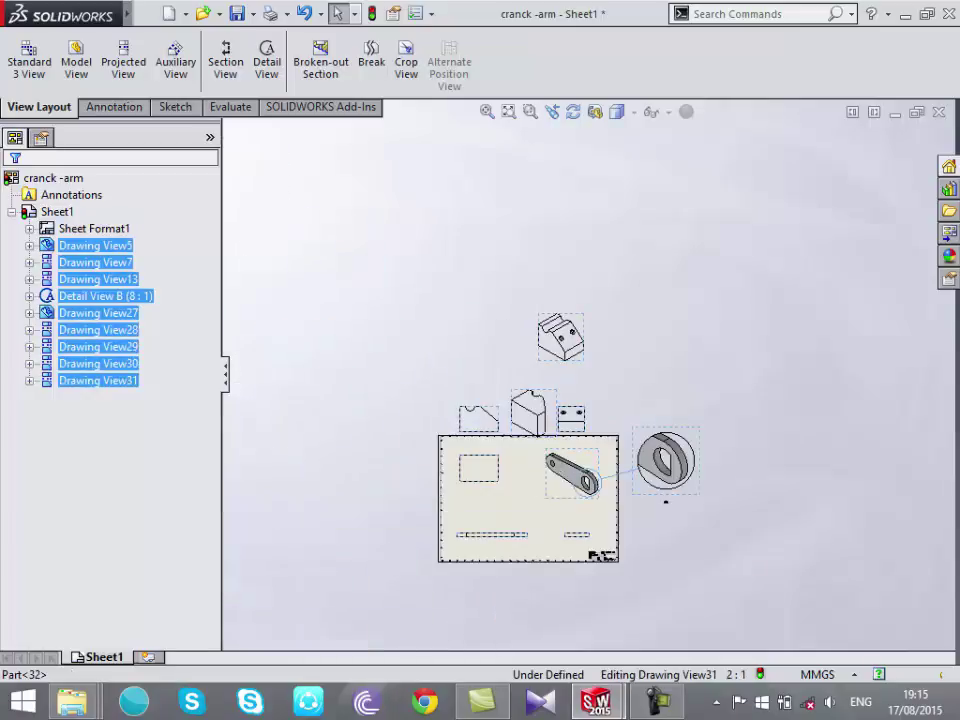
pyautogui.click(666, 501)
pyautogui.press('Down')
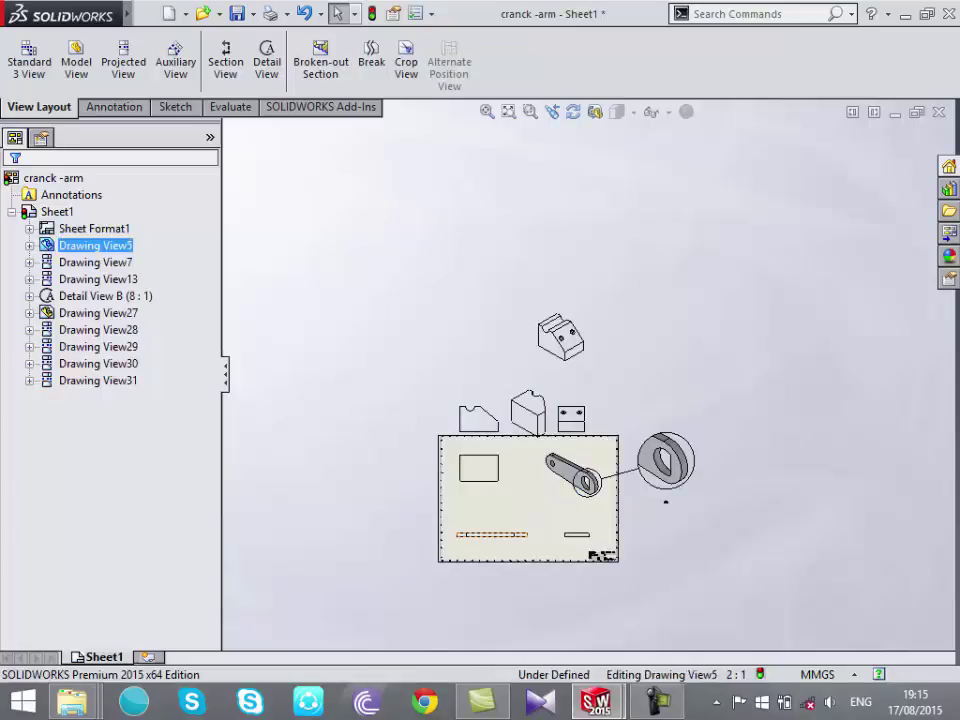
pyautogui.hotkey('shift', 'Down')
pyautogui.hotkey('shift', 'Up')
pyautogui.press('Right')
pyautogui.hotkey('shift', 'Down')
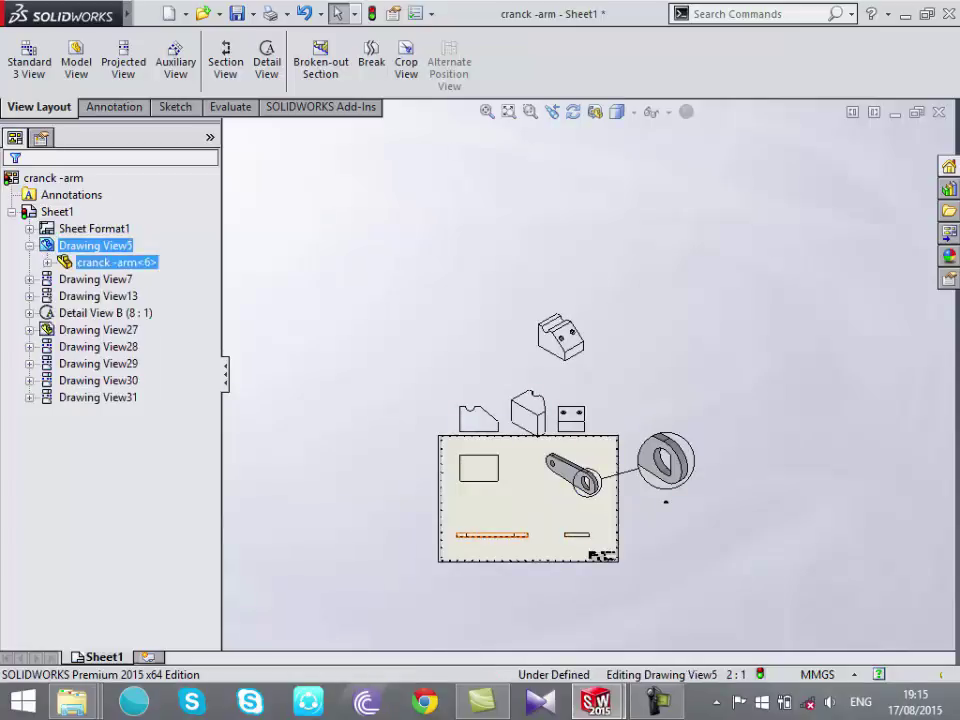
pyautogui.hotkey('shift', 'Down')
pyautogui.press('Down')
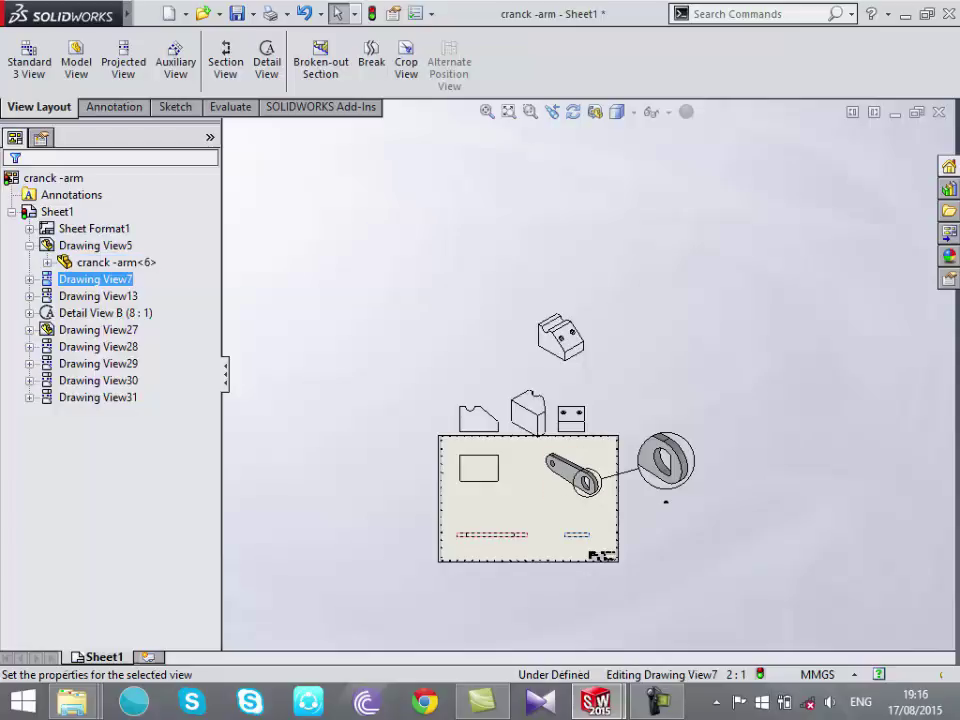
# Select Drawing View5 through Drawing View31 and delete them all with Yes to All
pyautogui.scroll(3, 450, 380)
pyautogui.scroll(-3, 580, 367)
pyautogui.scroll(3, 588, 373)
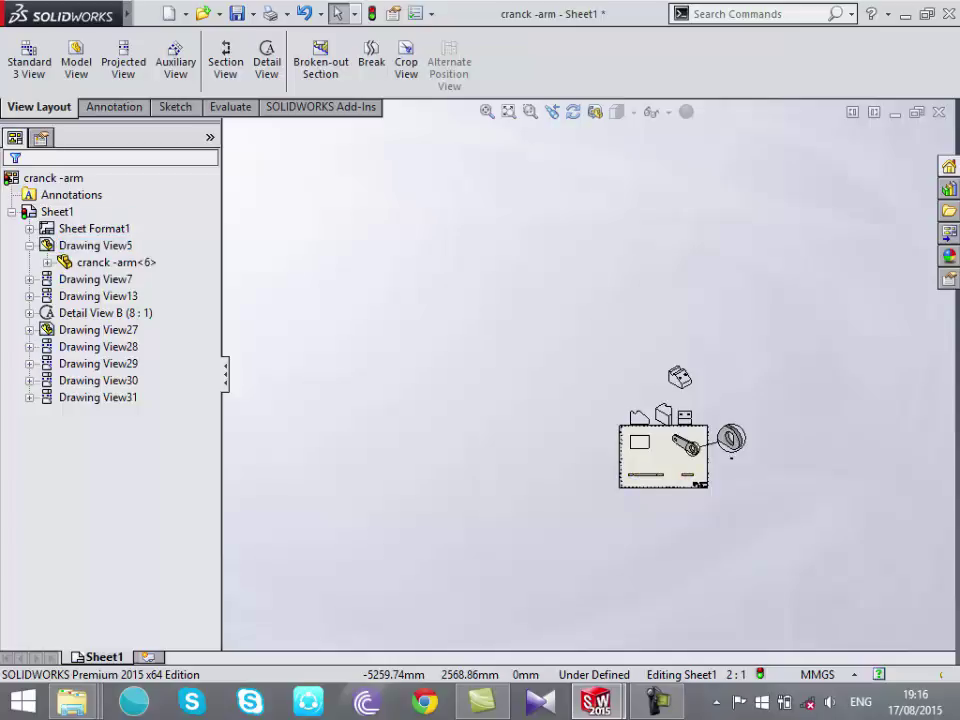
pyautogui.click(98, 279)
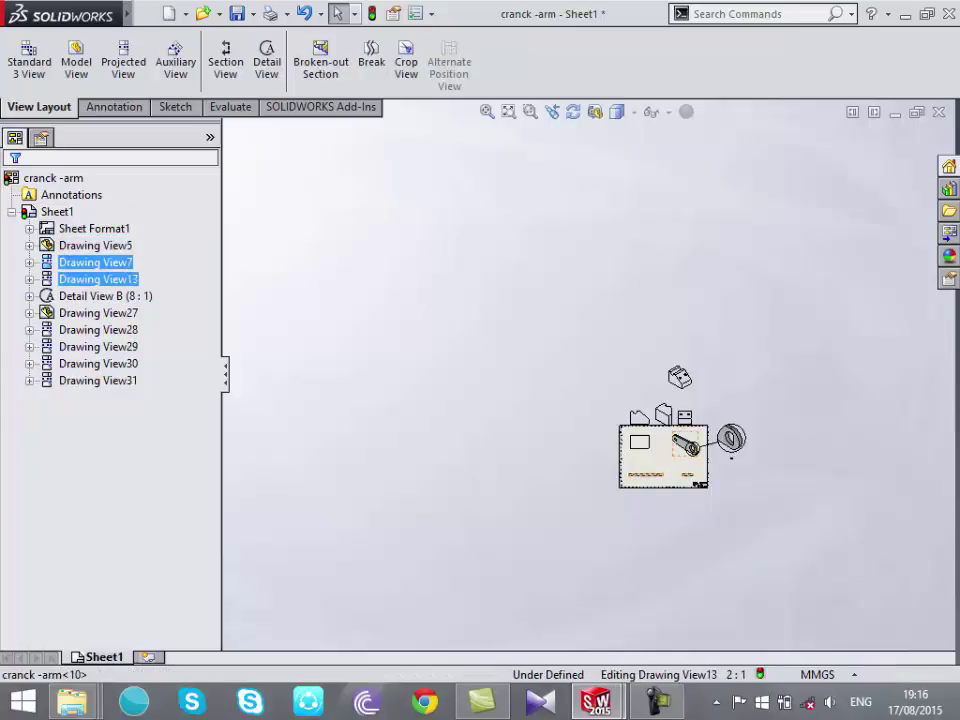
pyautogui.keyDown('ctrl'); pyautogui.click(105, 296); pyautogui.keyUp('ctrl')
pyautogui.keyDown('ctrl'); pyautogui.click(98, 279); pyautogui.keyUp('ctrl')
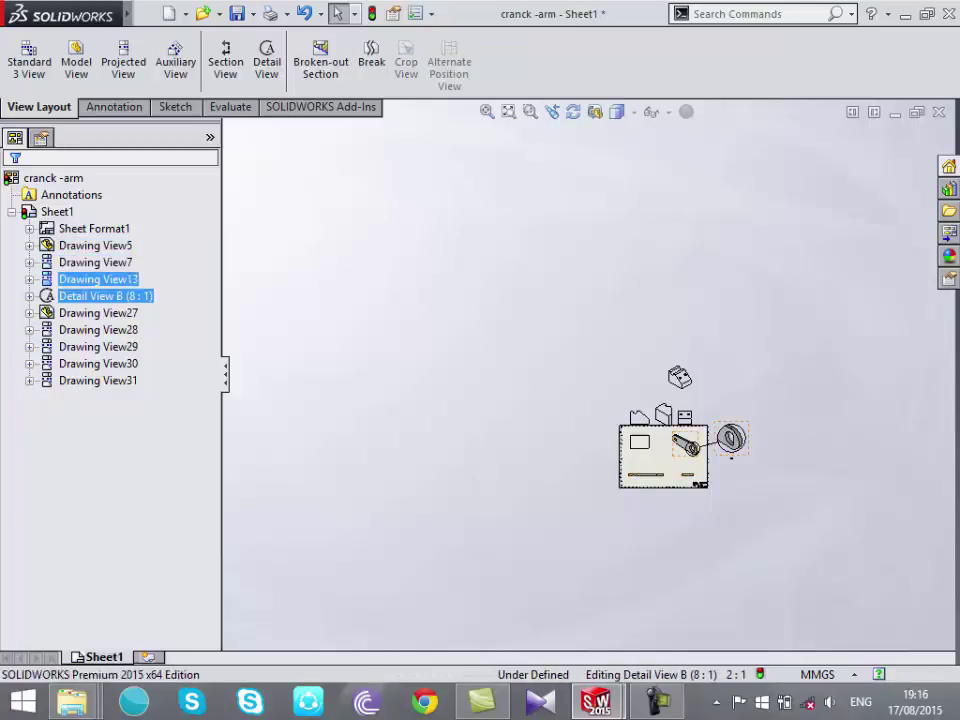
pyautogui.keyDown('ctrl'); pyautogui.click(98, 313); pyautogui.keyUp('ctrl')
pyautogui.keyDown('ctrl'); pyautogui.click(105, 296); pyautogui.keyUp('ctrl')
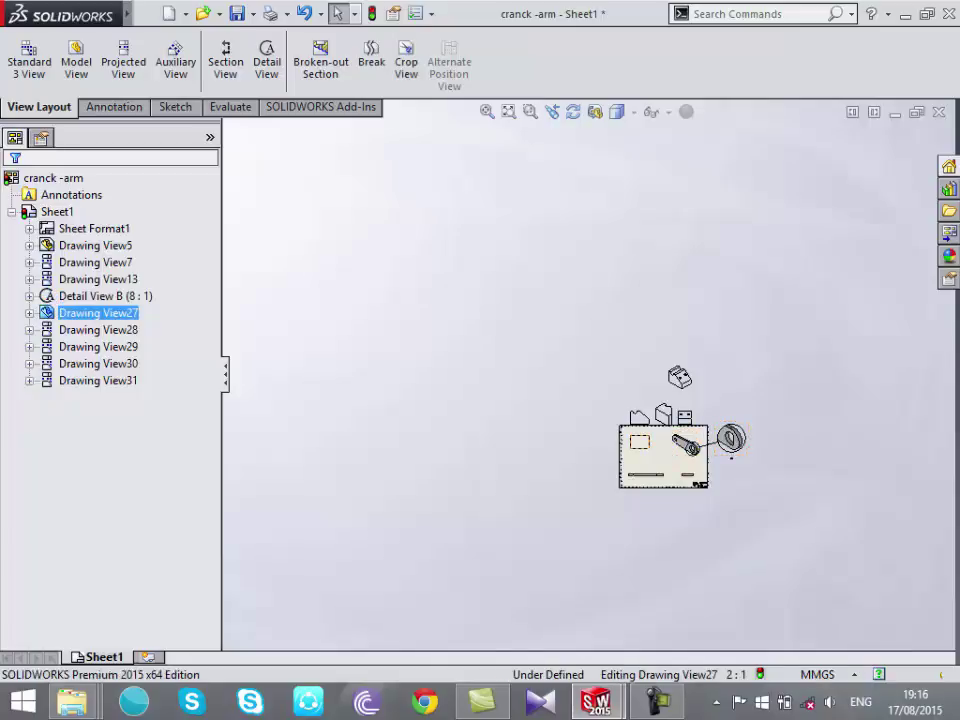
pyautogui.press('f')
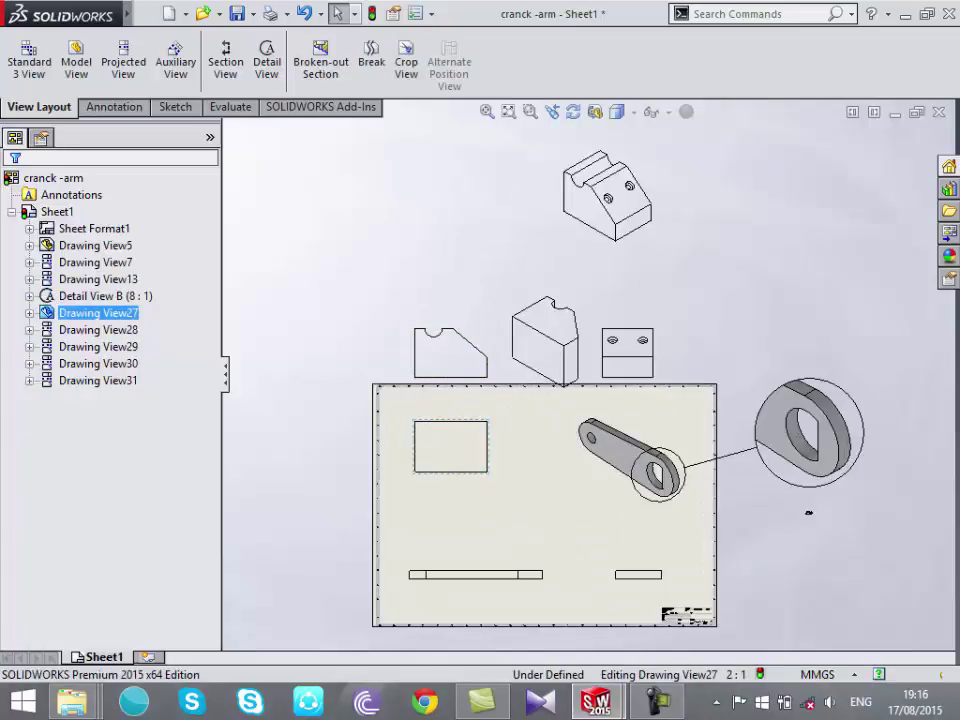
pyautogui.press('Down')
pyautogui.press('Down')
pyautogui.press('Down')
pyautogui.press('Down')
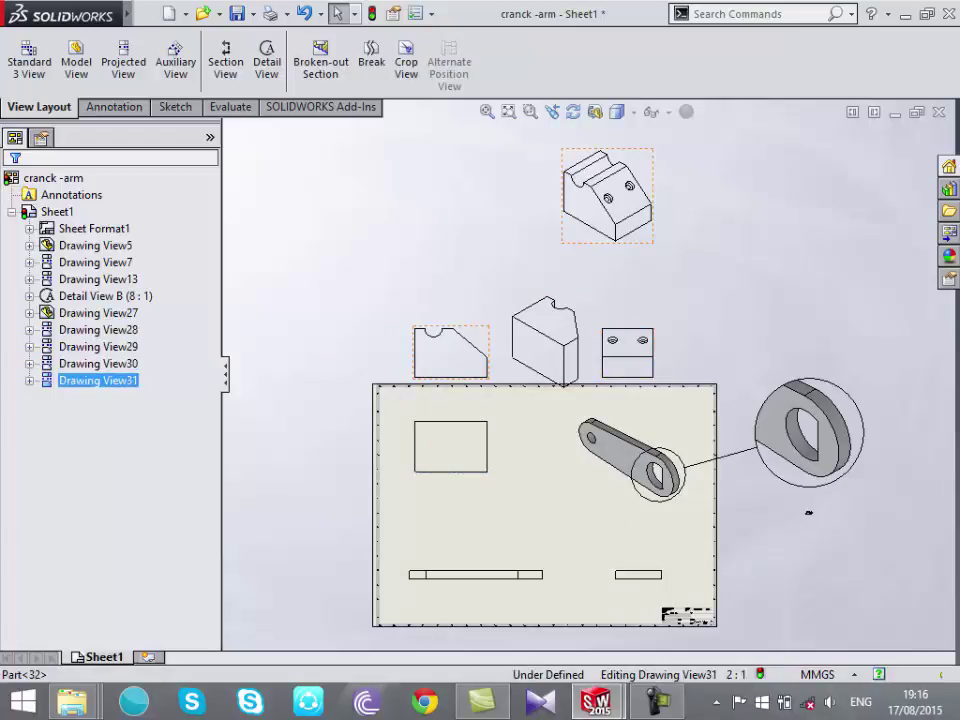
pyautogui.moveTo(146, 189); pyautogui.dragTo(14, 385)
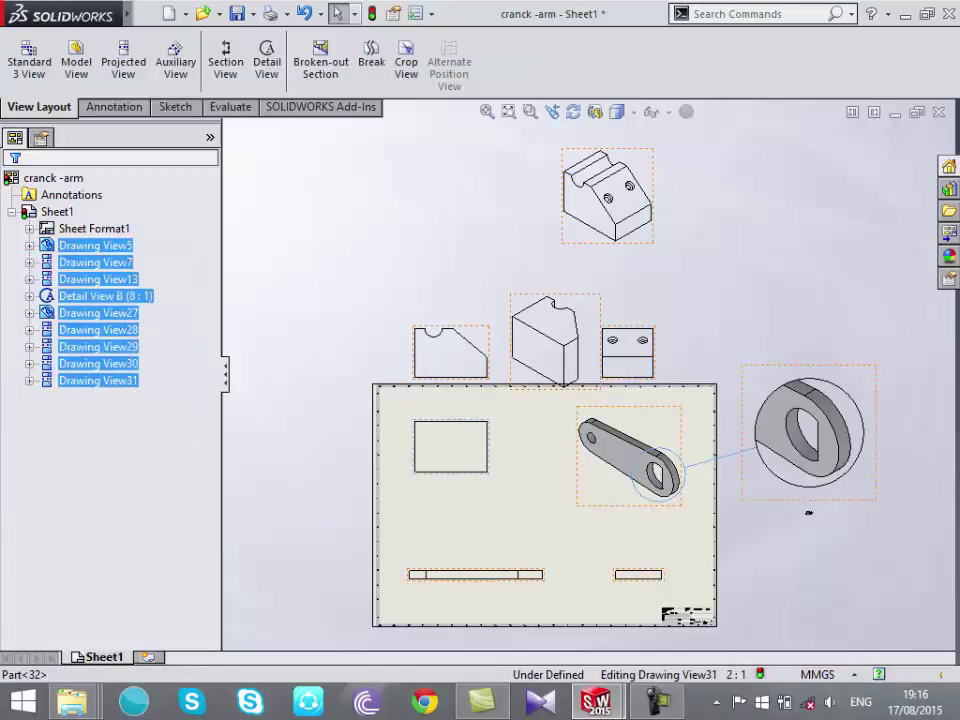
pyautogui.press('Delete')
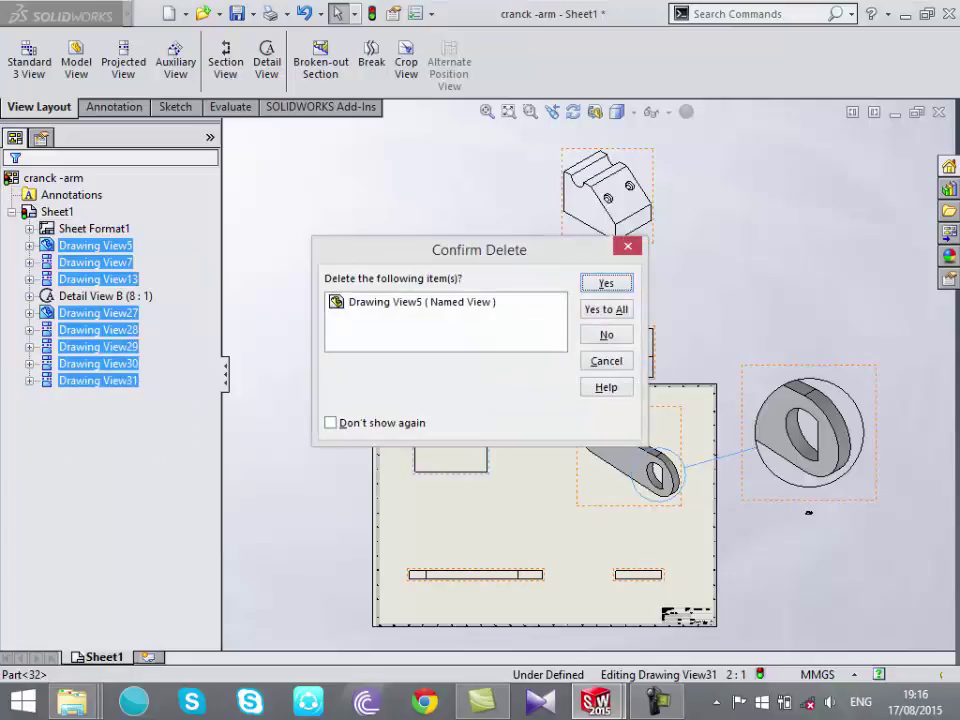
pyautogui.press('a')
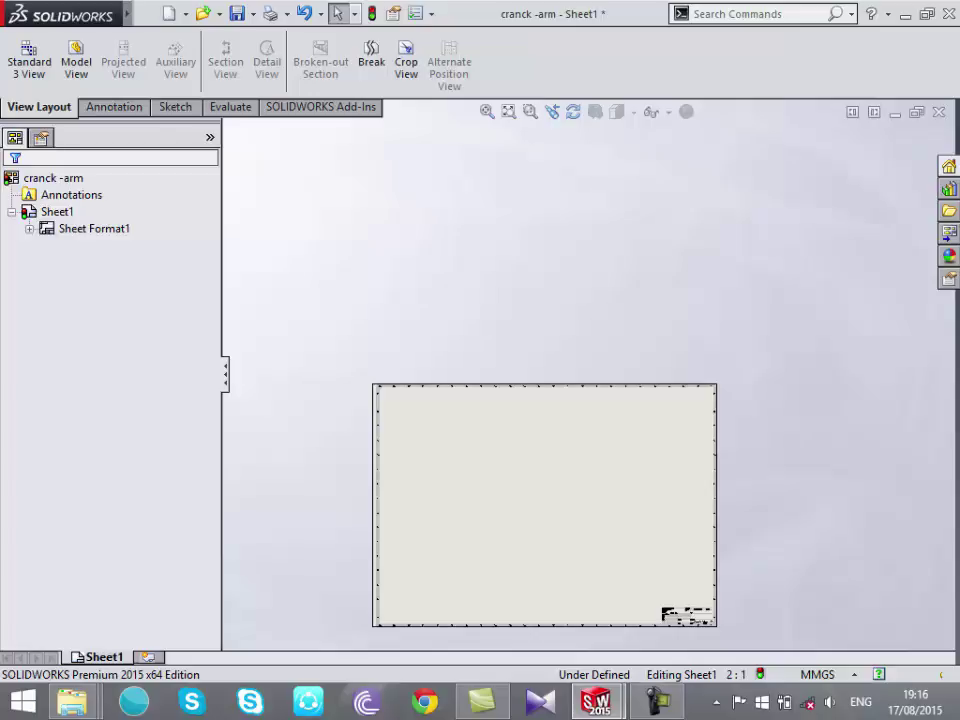
pyautogui.scroll(-3, 650, 420)
pyautogui.scroll(5, 650, 420)
pyautogui.scroll(-2, 640, 447)
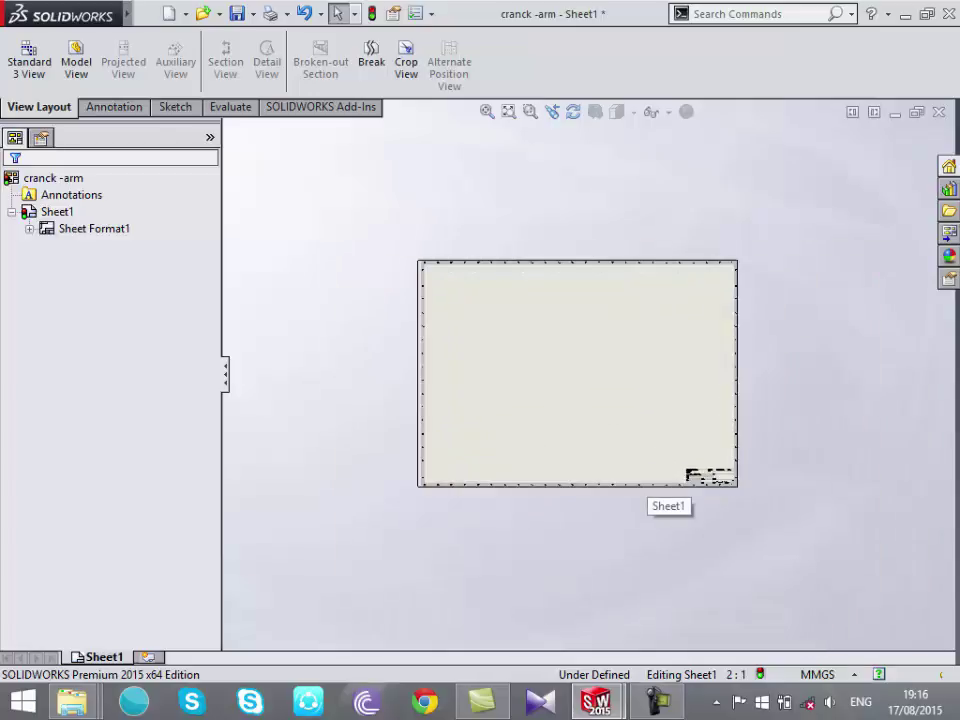
pyautogui.scroll(-1, 600, 350)
pyautogui.rightClick(112, 229)
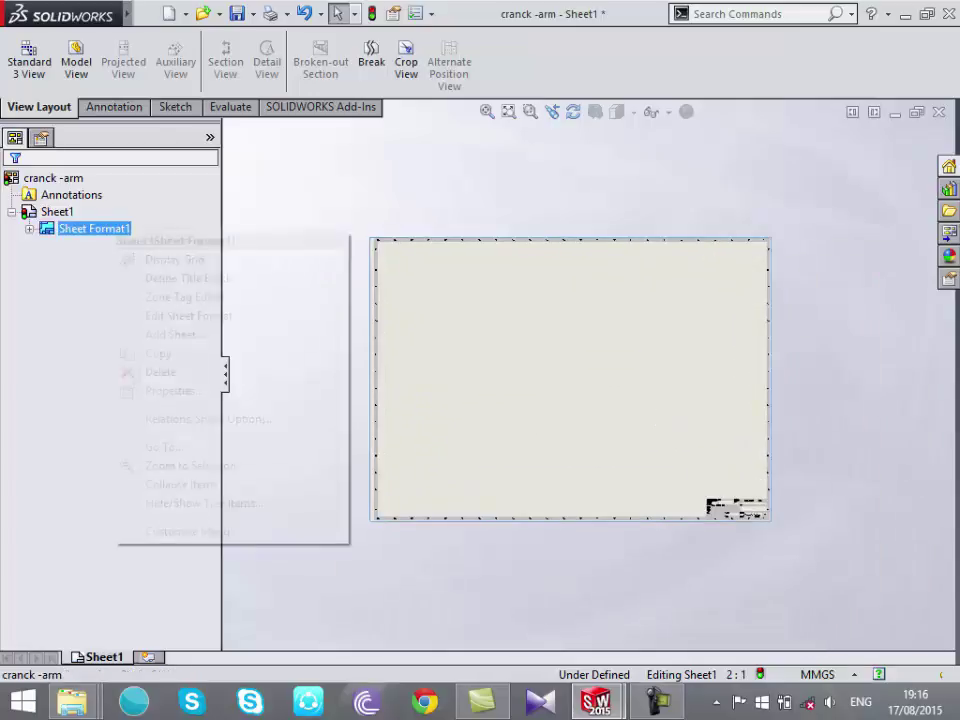
pyautogui.click(188, 315)
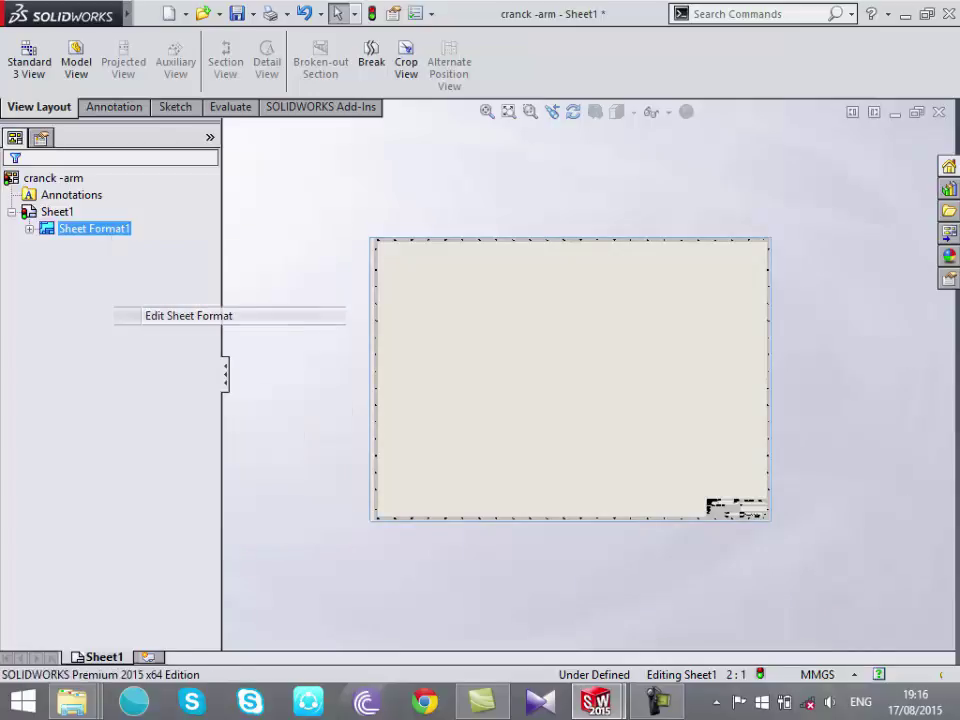
pyautogui.scroll(-2, 755, 525)
pyautogui.scroll(-2, 755, 525)
pyautogui.scroll(-2, 755, 525)
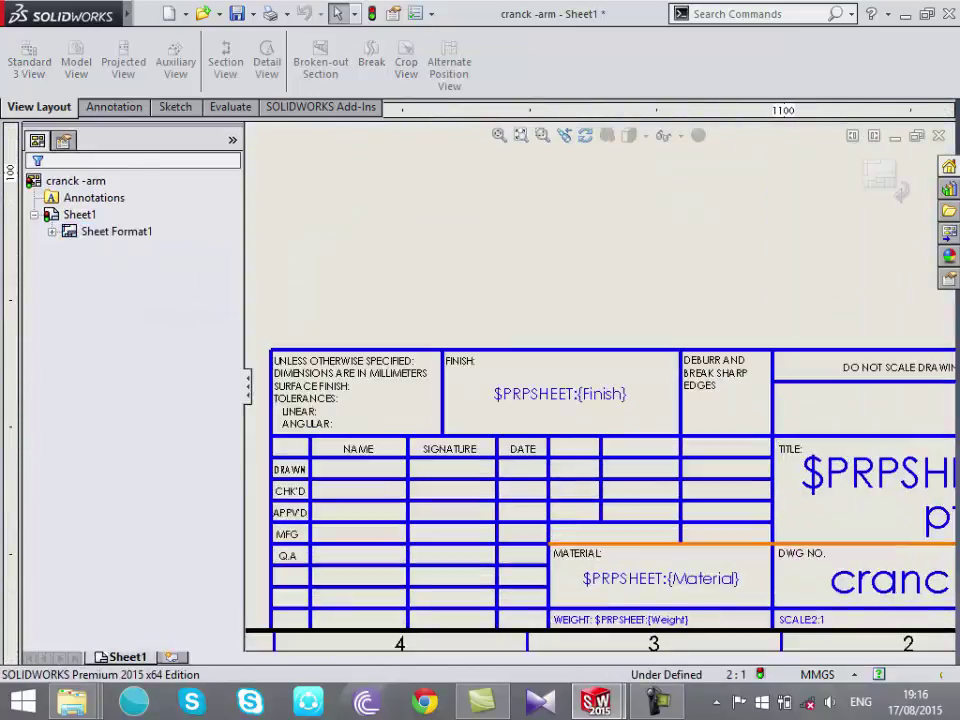
pyautogui.scroll(-1, 755, 525)
pyautogui.scroll(-2, 775, 445)
pyautogui.scroll(-2, 525, 325)
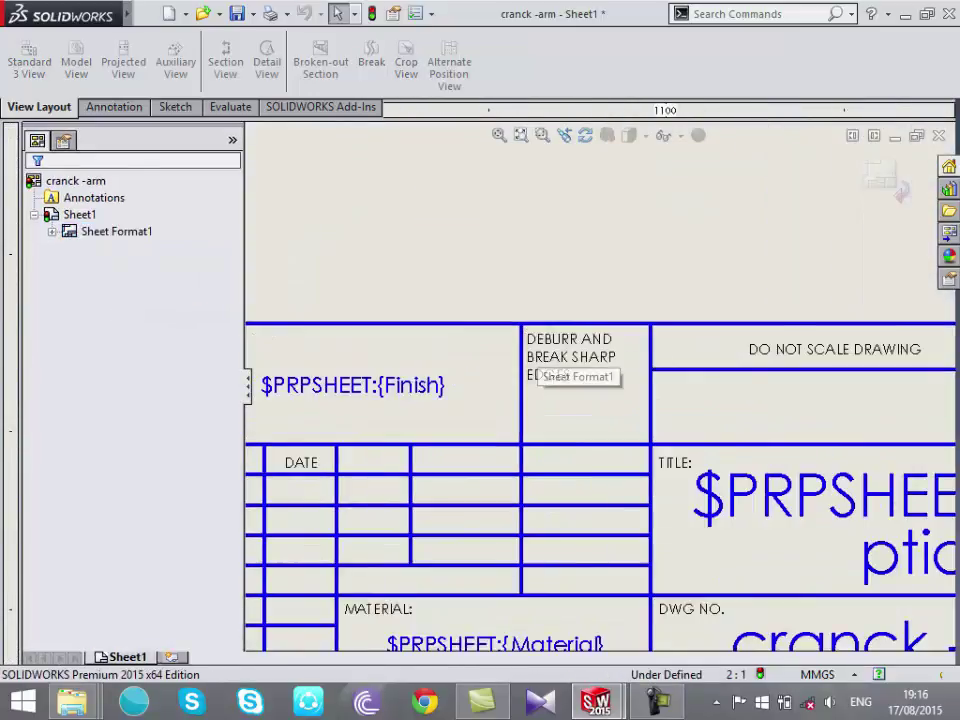
pyautogui.scroll(3, 605, 390)
pyautogui.scroll(-1, 686, 482)
pyautogui.scroll(-2, 686, 482)
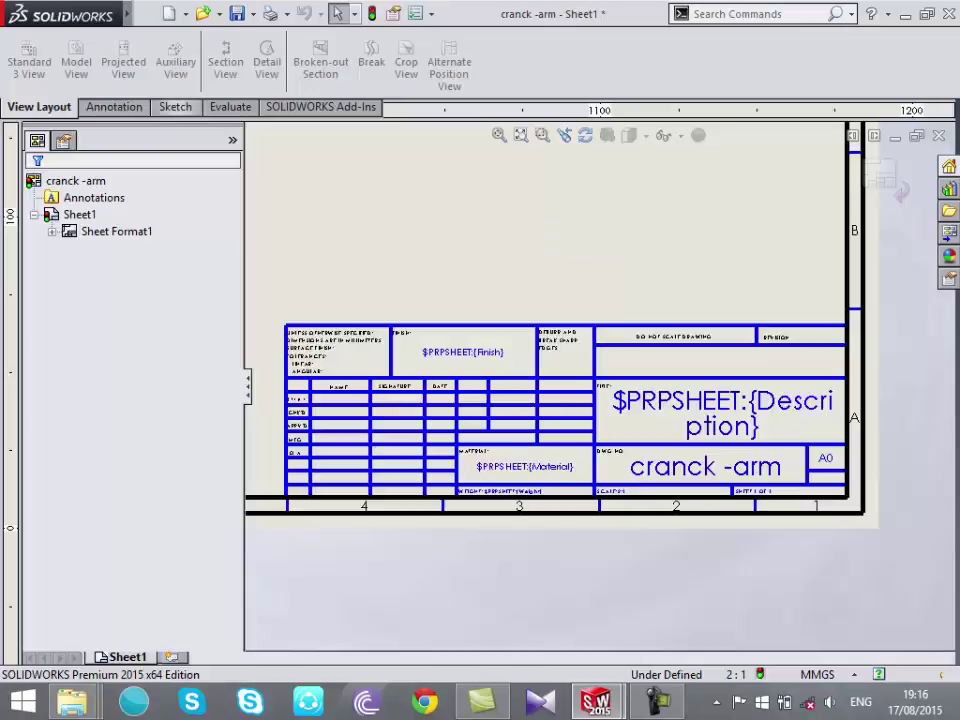
pyautogui.click(175, 106)
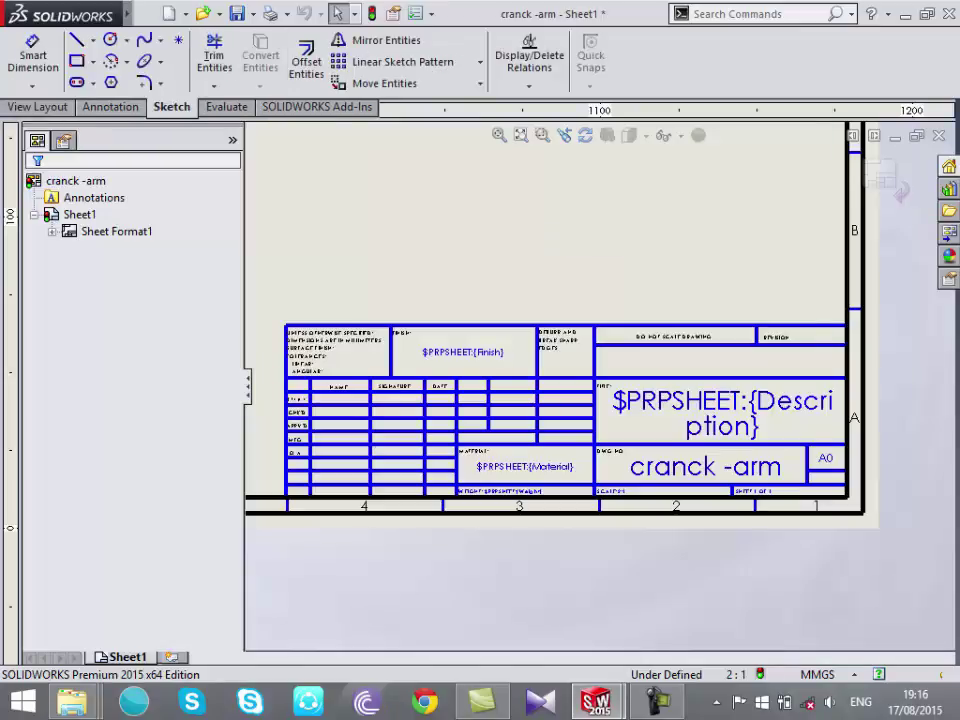
# Delete the default title block and draw a corner rectangle in its place
pyautogui.moveTo(822, 277); pyautogui.dragTo(267, 490)
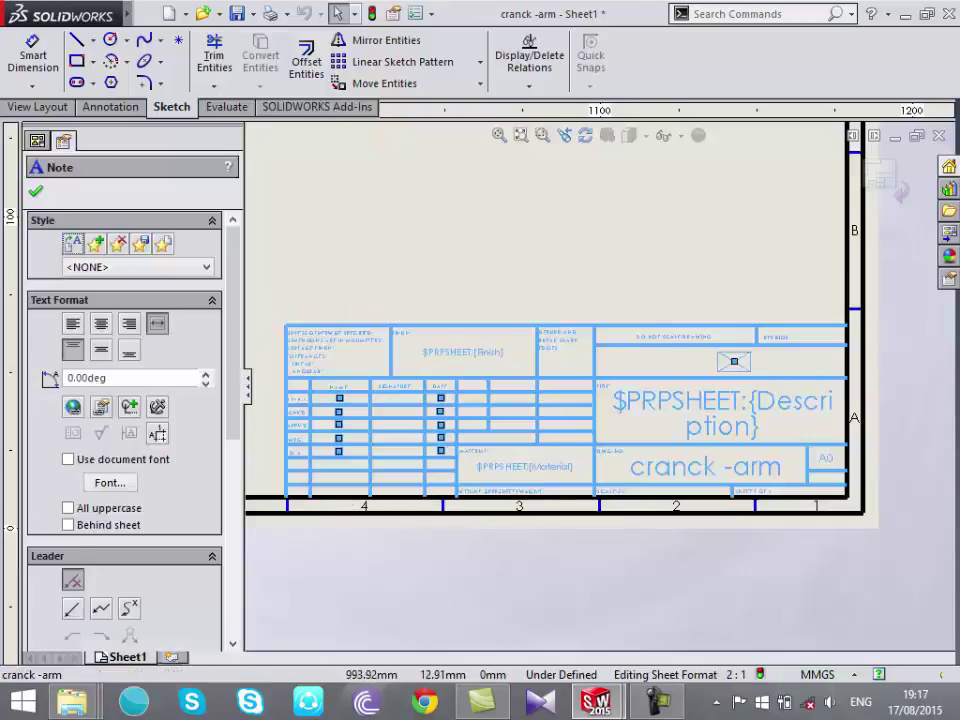
pyautogui.press('Delete')
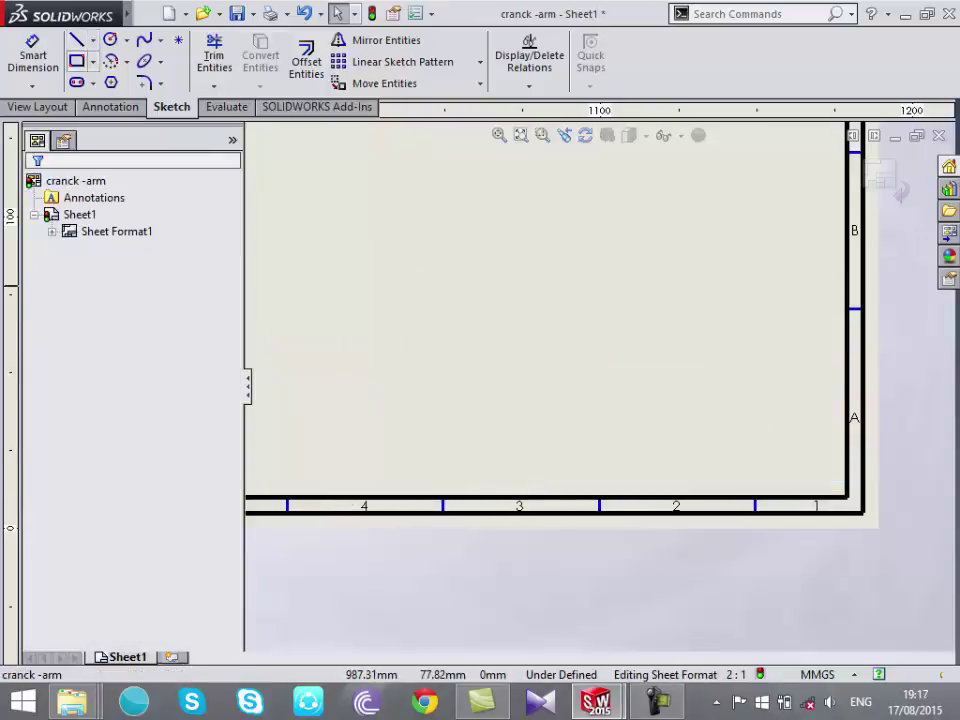
pyautogui.click(77, 61)
pyautogui.click(846, 496)
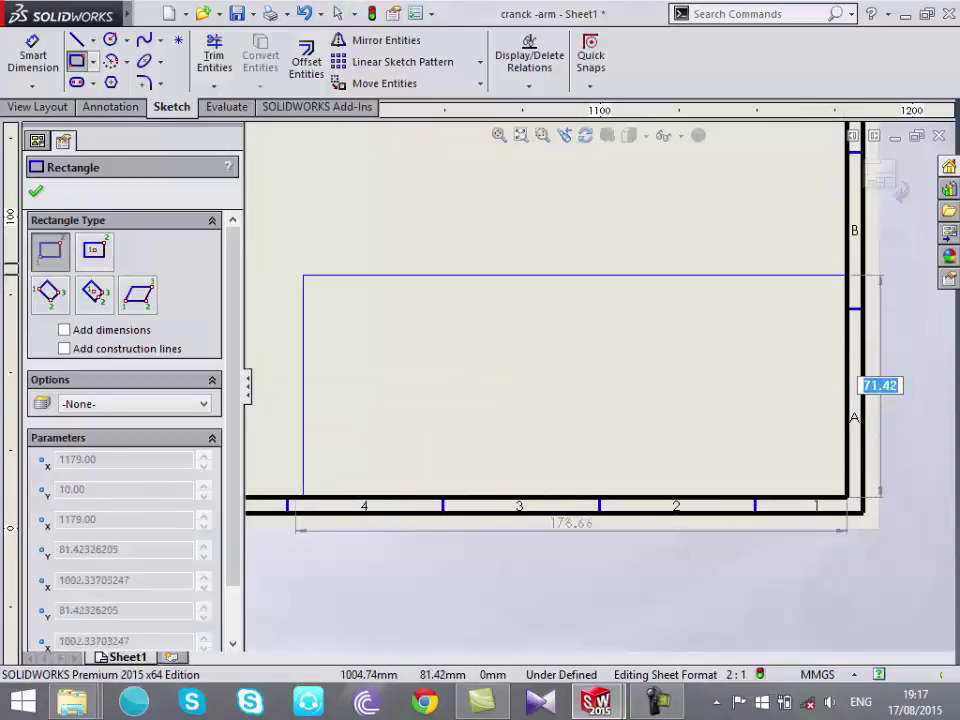
pyautogui.click(272, 216)
# Divide the rectangle with one vertical and one horizontal line
pyautogui.press('l')
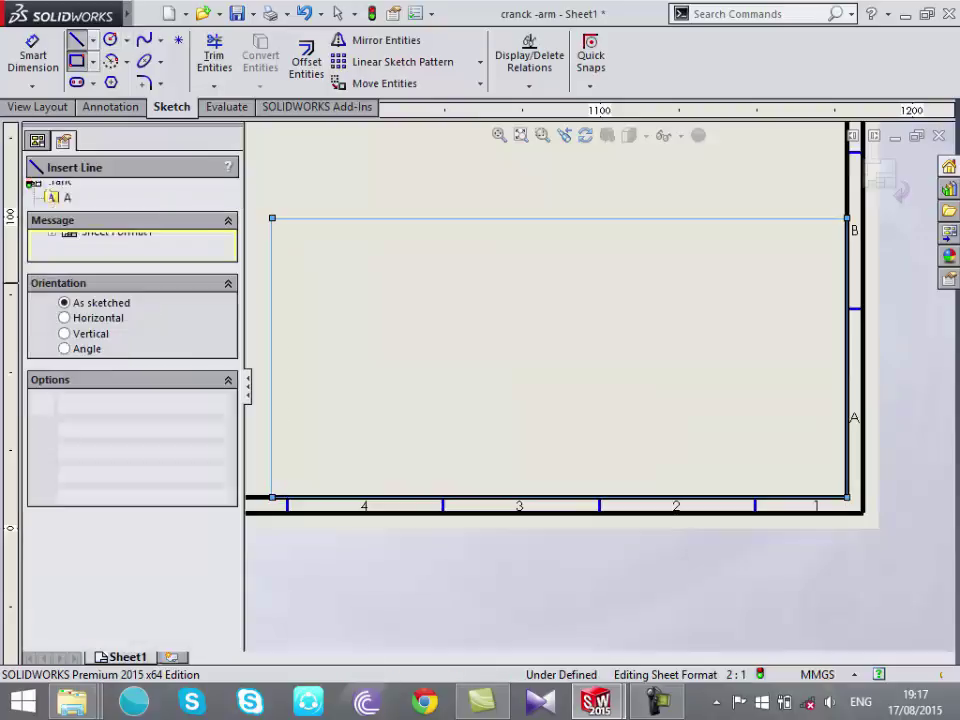
pyautogui.click(380, 218)
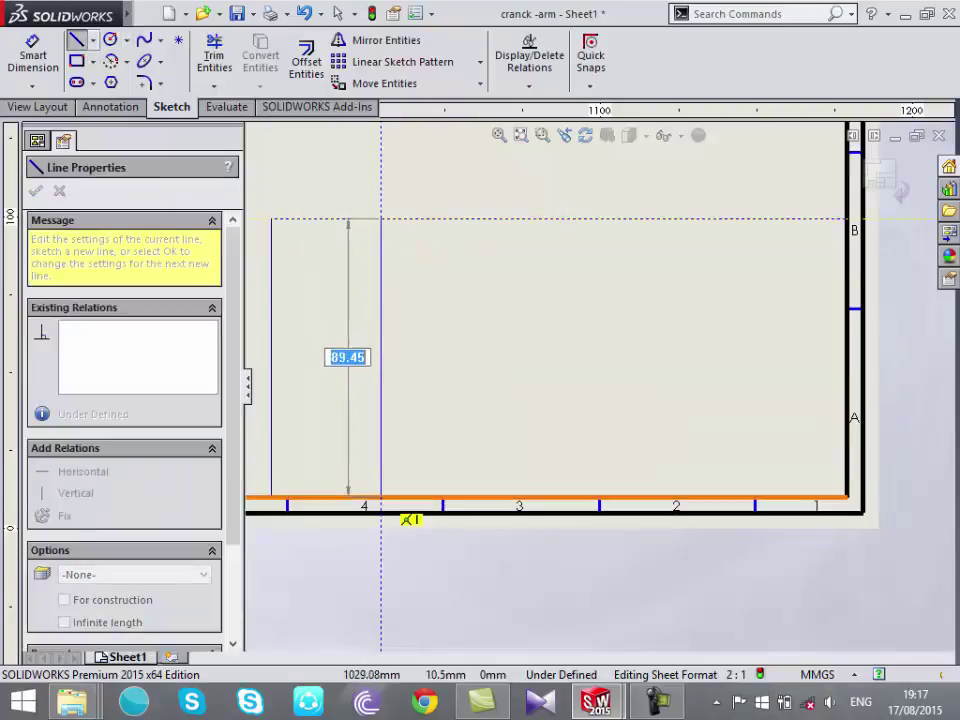
pyautogui.click(380, 497)
pyautogui.press('Escape')
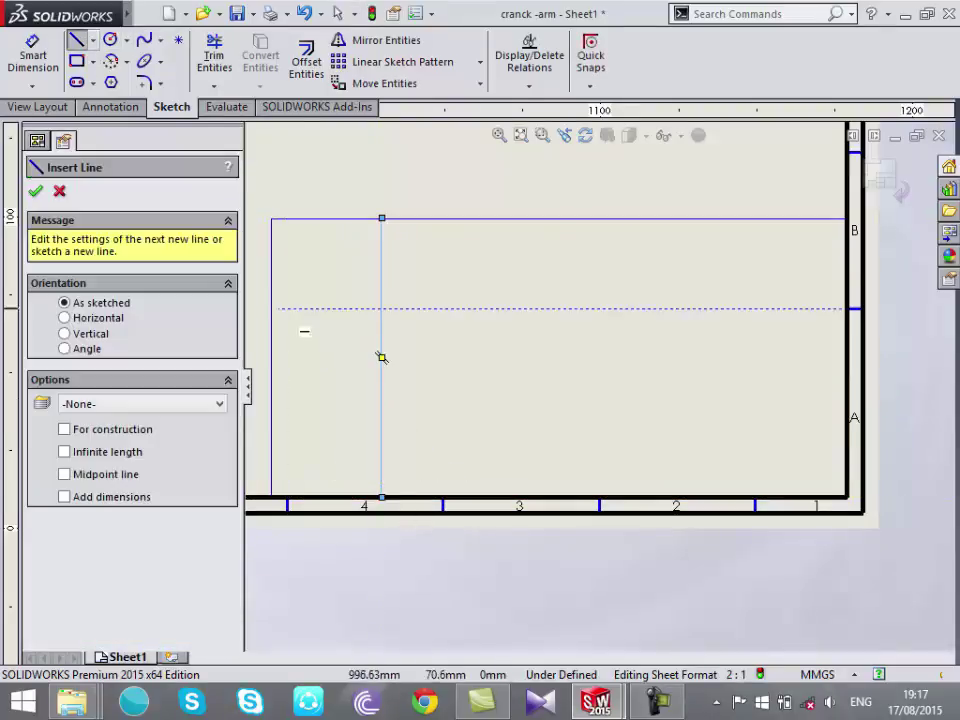
pyautogui.click(272, 308)
pyautogui.click(848, 308)
pyautogui.press('Escape')
pyautogui.press('Escape')
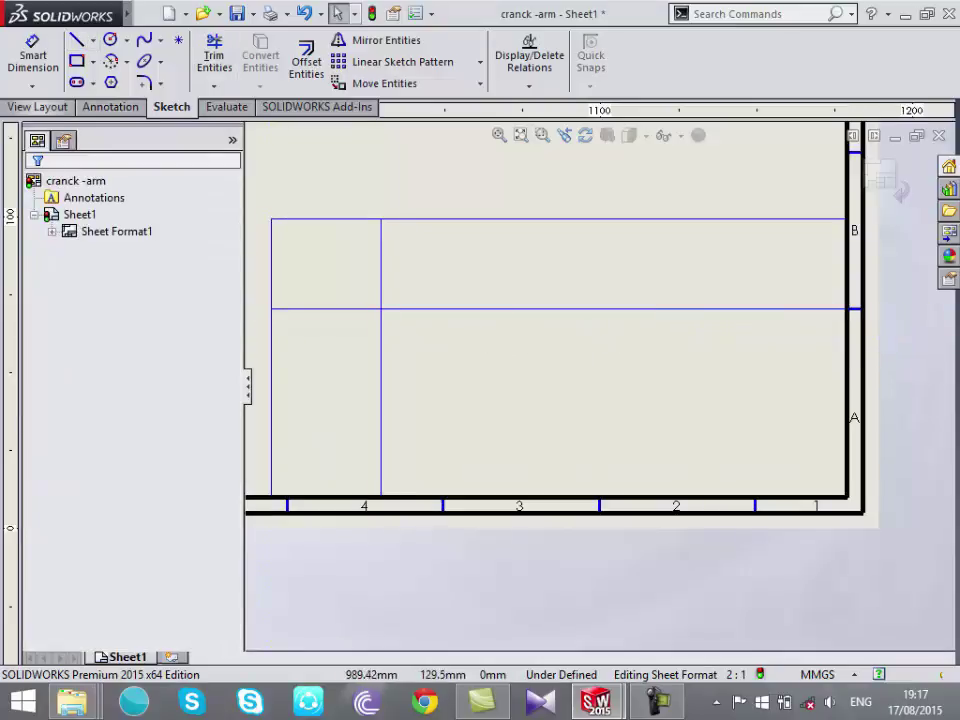
# Type a trial note in the upper-right cell, then cancel it
pyautogui.click(38, 107)
pyautogui.click(110, 107)
pyautogui.click(171, 107)
pyautogui.click(110, 107)
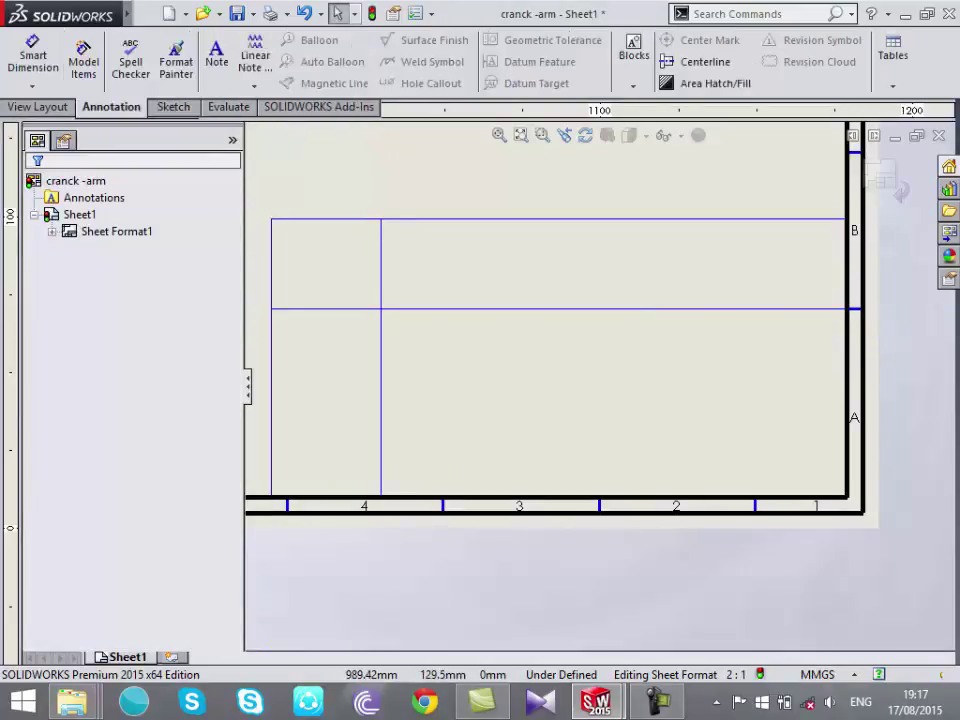
pyautogui.click(216, 55)
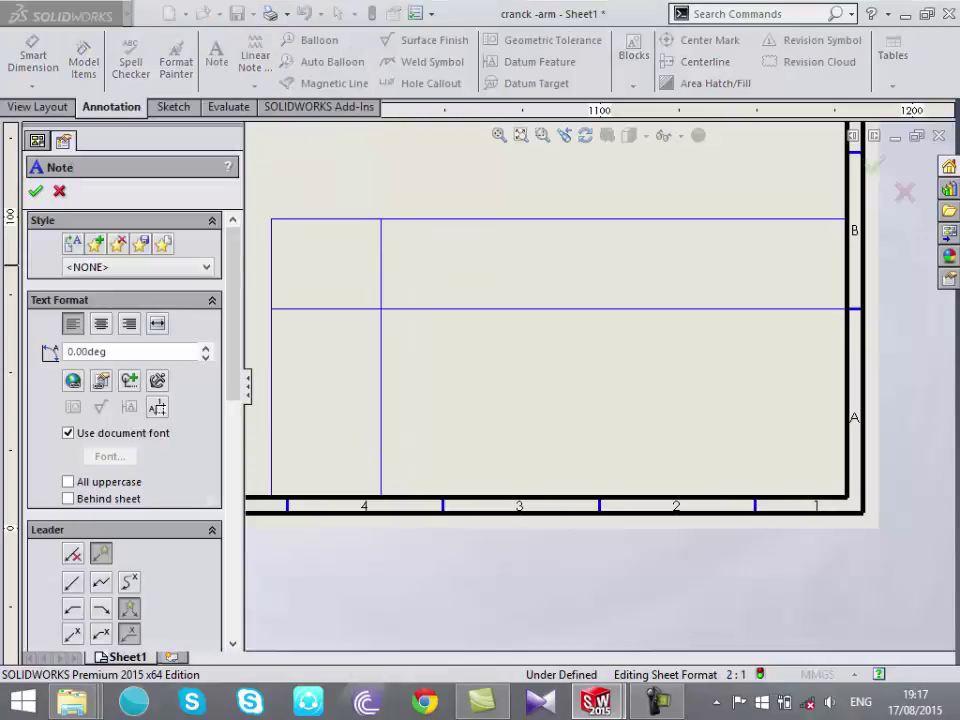
pyautogui.click(428, 272)
pyautogui.write('hd,msadhaskj')
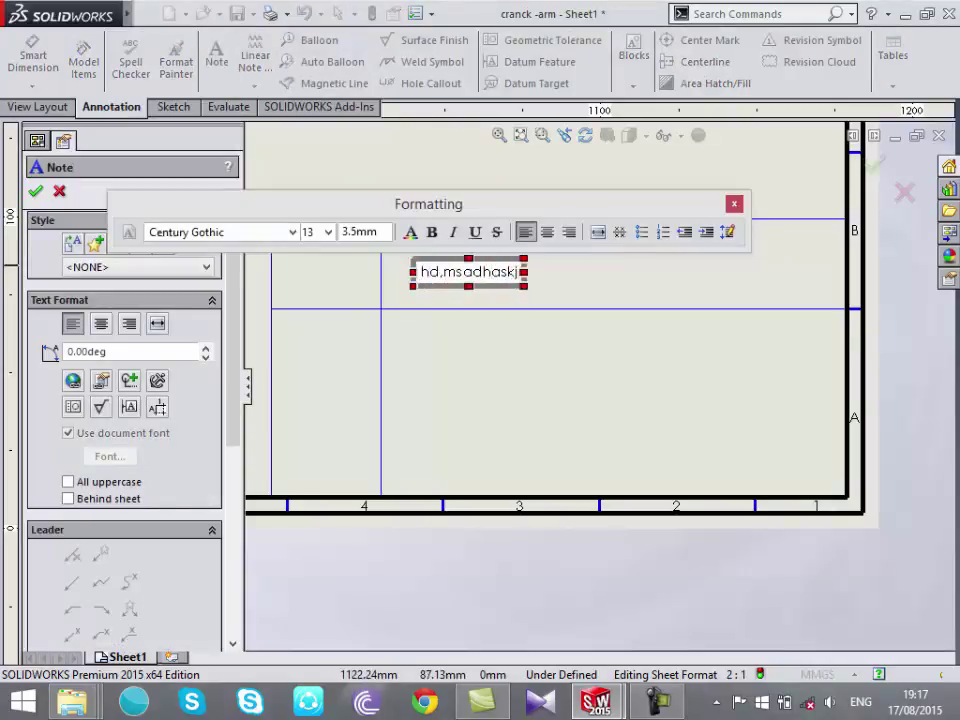
pyautogui.hotkey('ctrl', 'shift', 'Left')
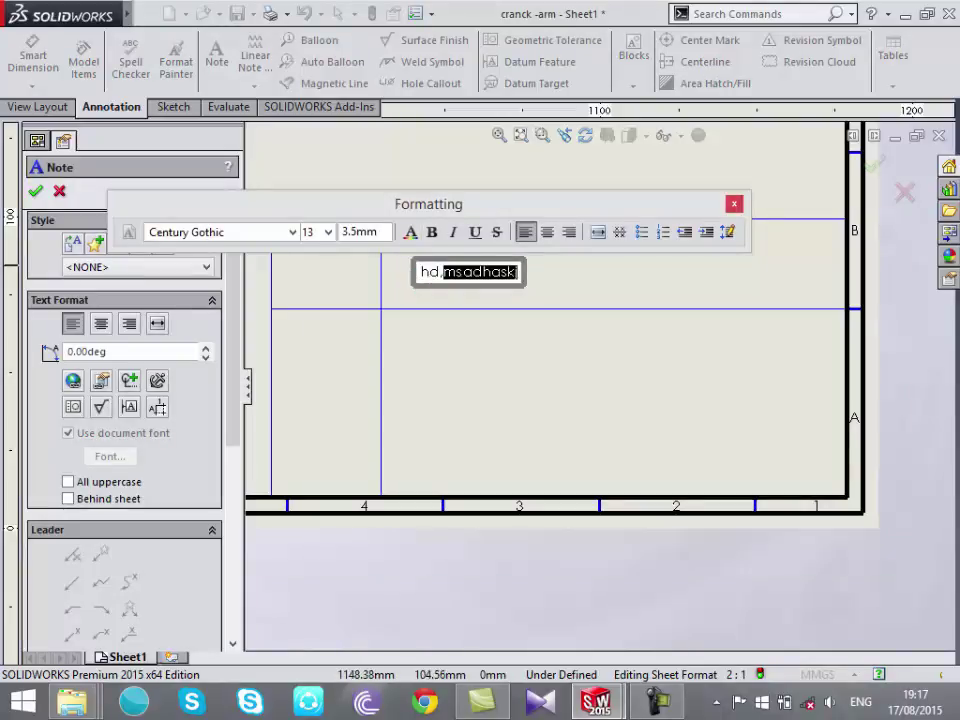
pyautogui.press('Escape')
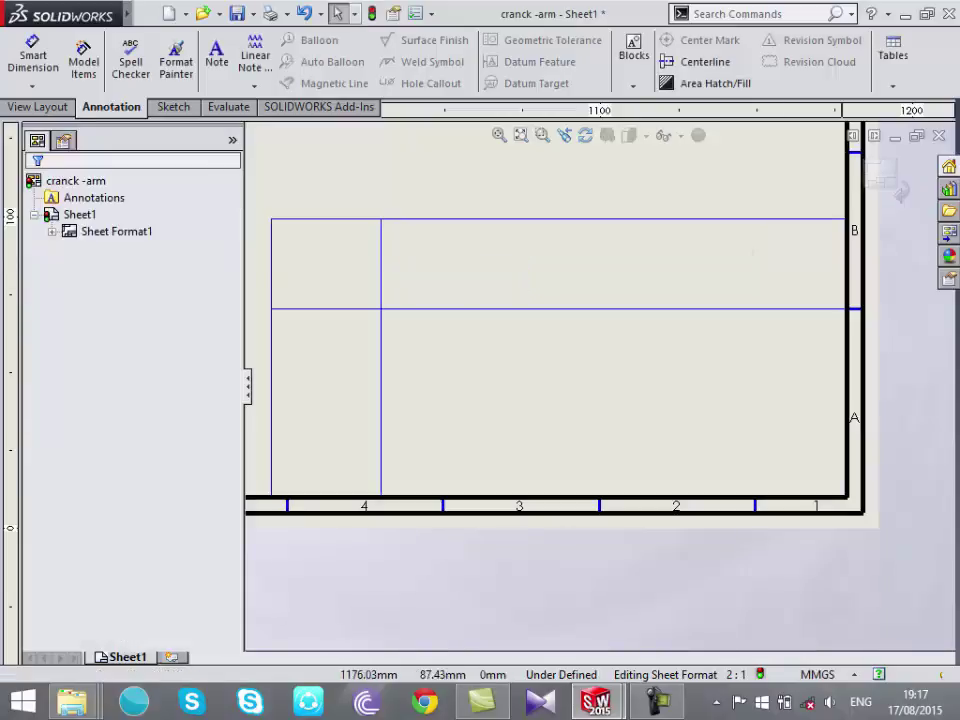
# From Sheet Format1's properties, browse the F: drive to the Mechanical Engineering University course folder
pyautogui.scroll(-3, 546, 354)
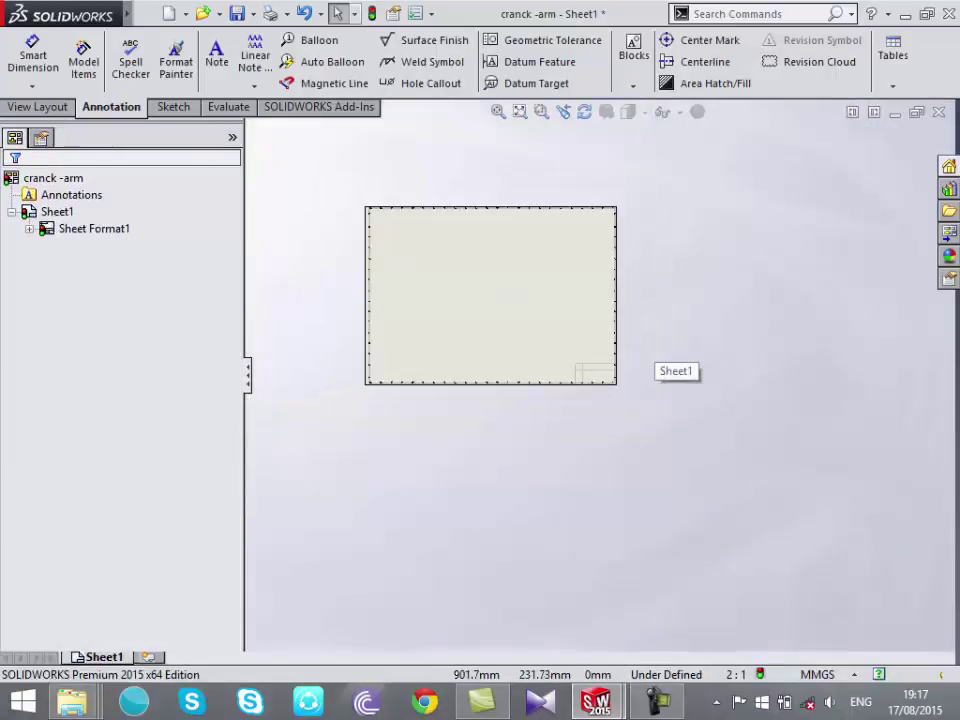
pyautogui.scroll(-3, 658, 427)
pyautogui.scroll(3, 510, 400)
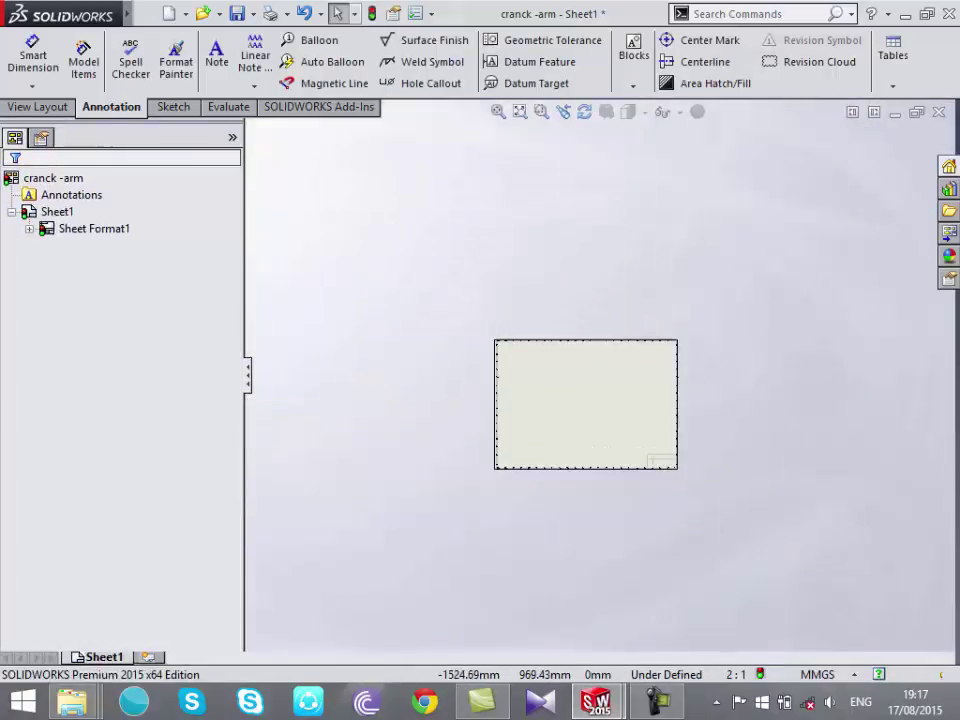
pyautogui.rightClick(94, 229)
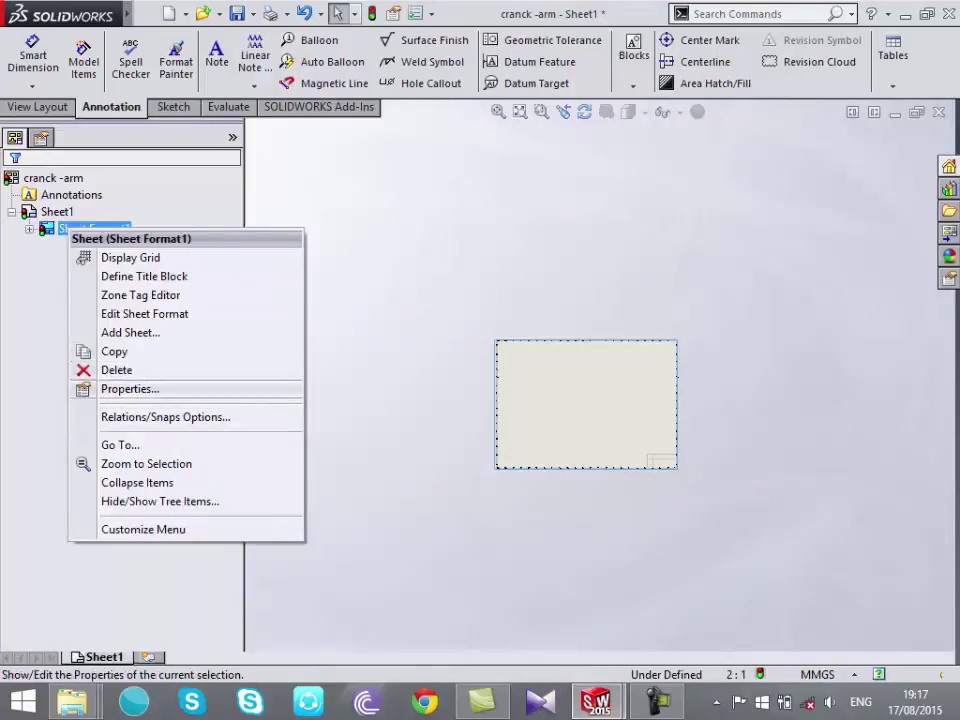
pyautogui.click(125, 389)
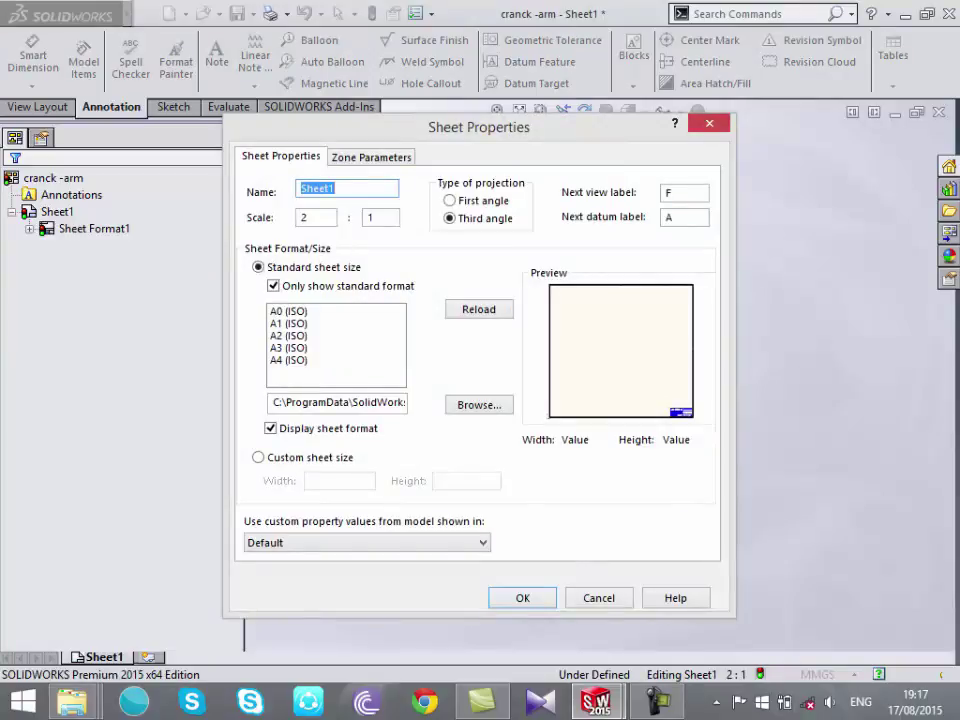
pyautogui.click(479, 404)
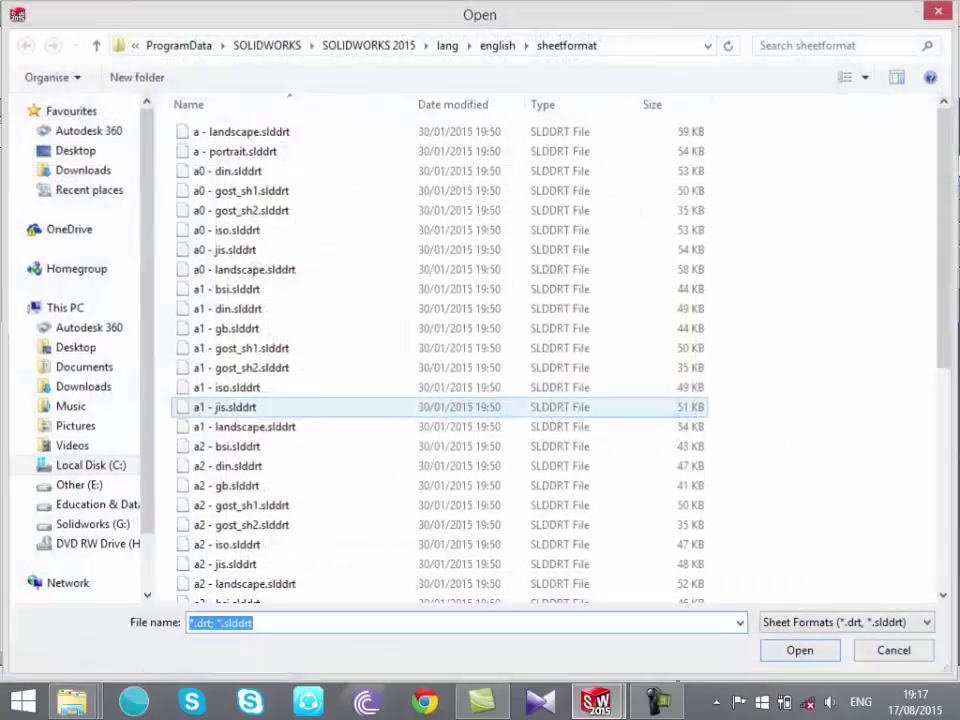
pyautogui.click(97, 505)
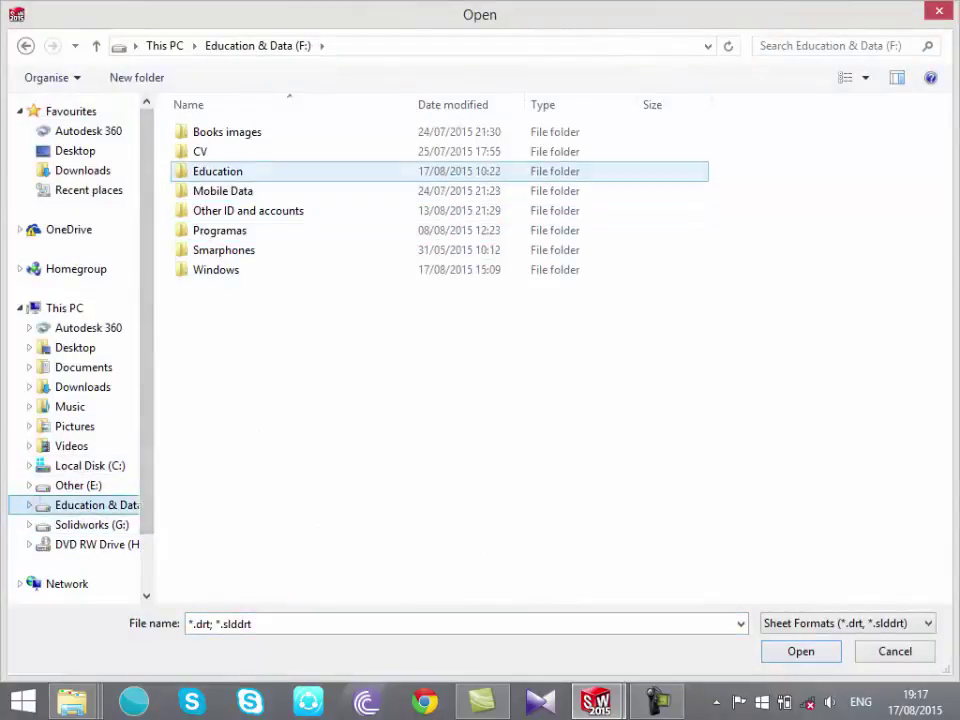
pyautogui.doubleClick(217, 171)
pyautogui.doubleClick(217, 250)
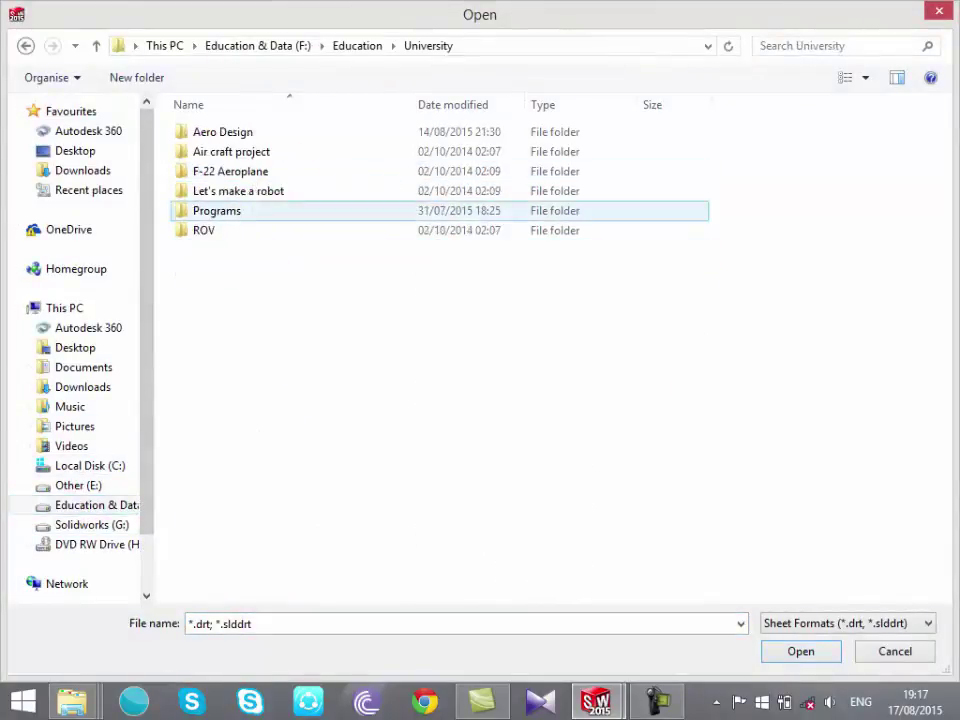
pyautogui.click(96, 45)
pyautogui.doubleClick(296, 191)
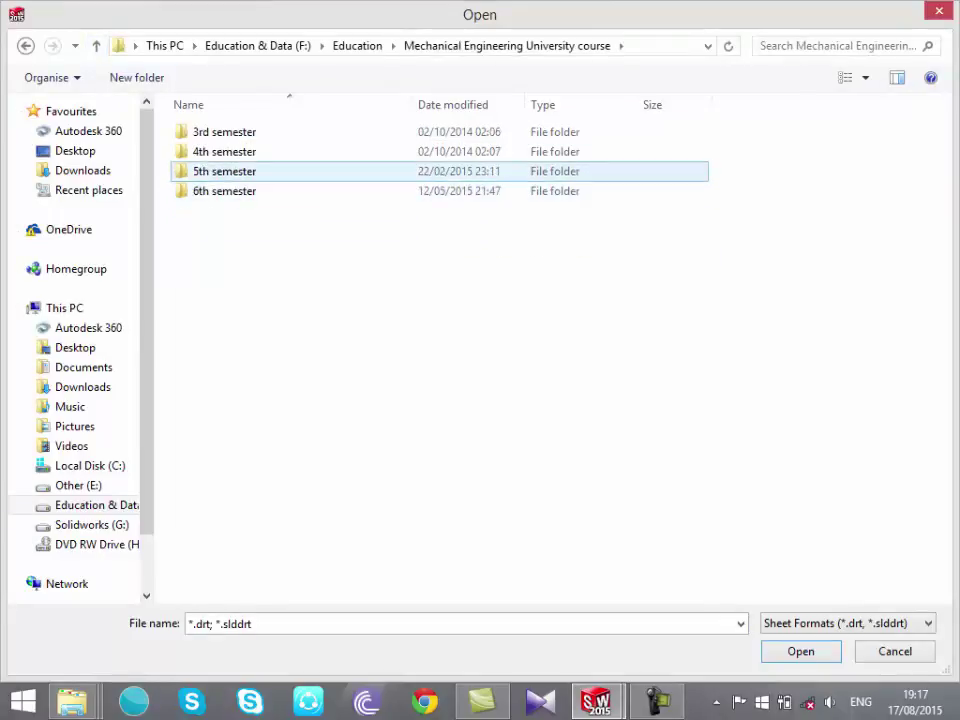
# Load my_sheet_format.slddrt from the 5th semester Mechanical Design Project folder and apply it
pyautogui.doubleClick(224, 171)
pyautogui.doubleClick(240, 171)
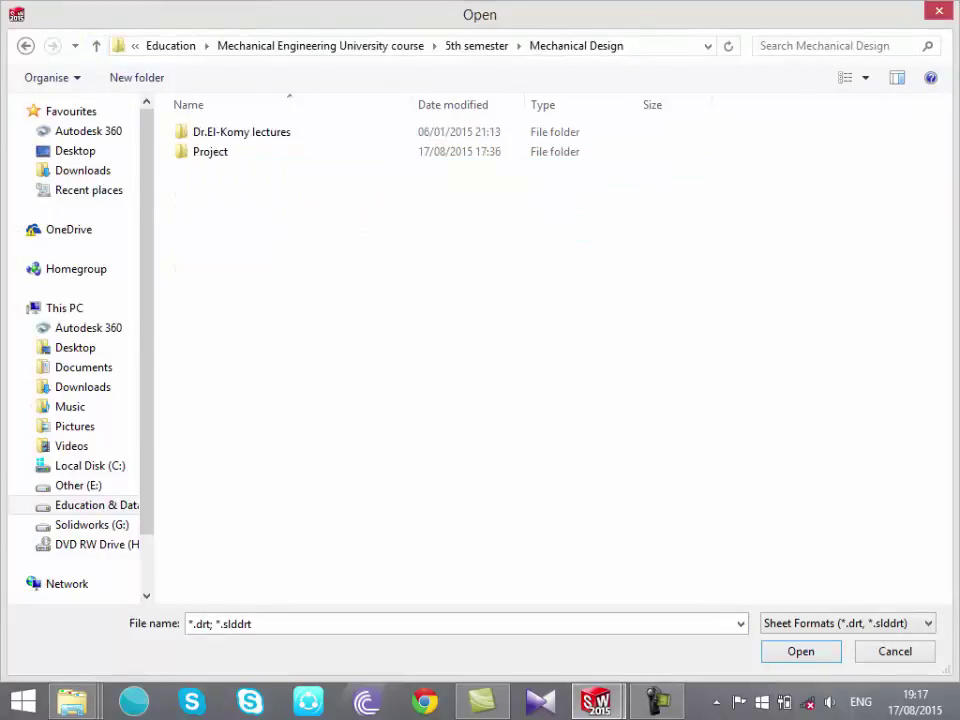
pyautogui.doubleClick(210, 151)
pyautogui.click(250, 171)
pyautogui.press('Return')
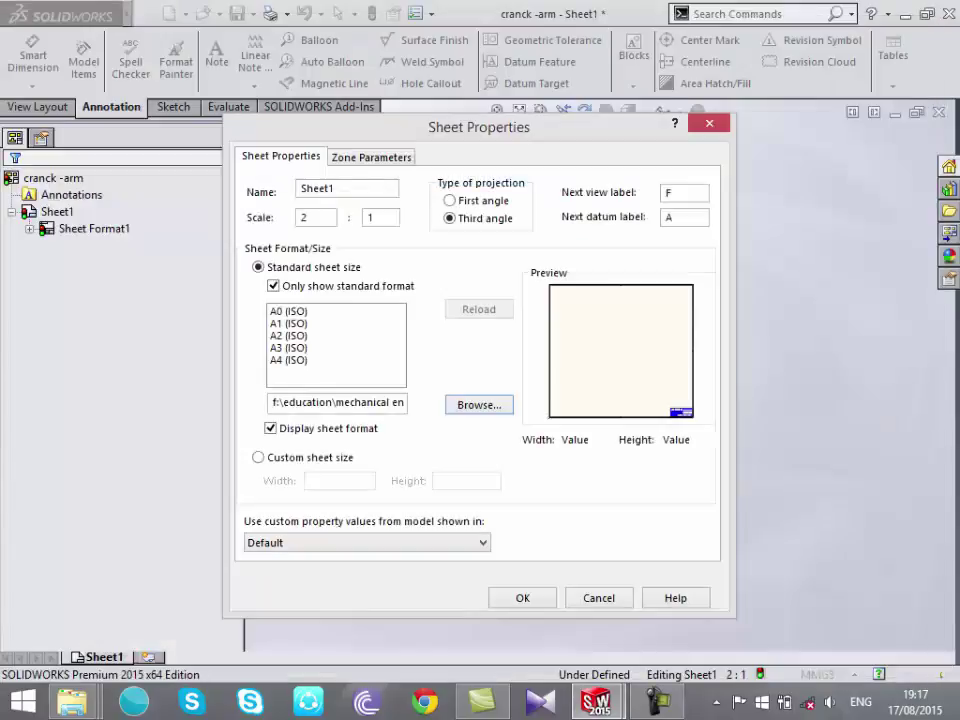
pyautogui.click(522, 597)
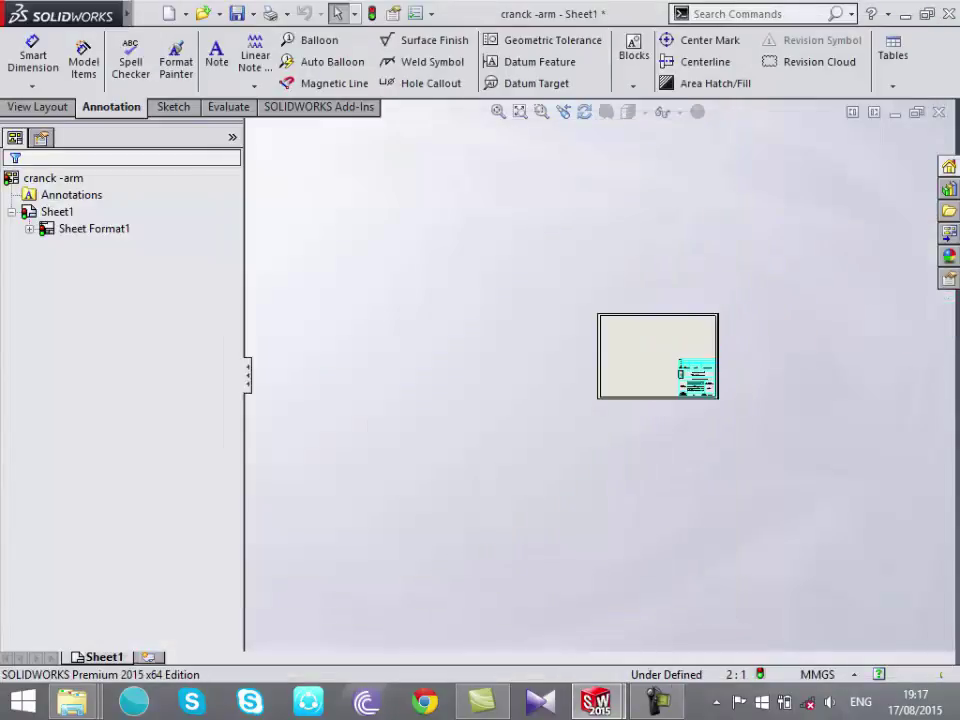
# Inspect the custom university title block in Edit Sheet Format, then start a new document
pyautogui.scroll(-3, 697, 385)
pyautogui.rightClick(85, 229)
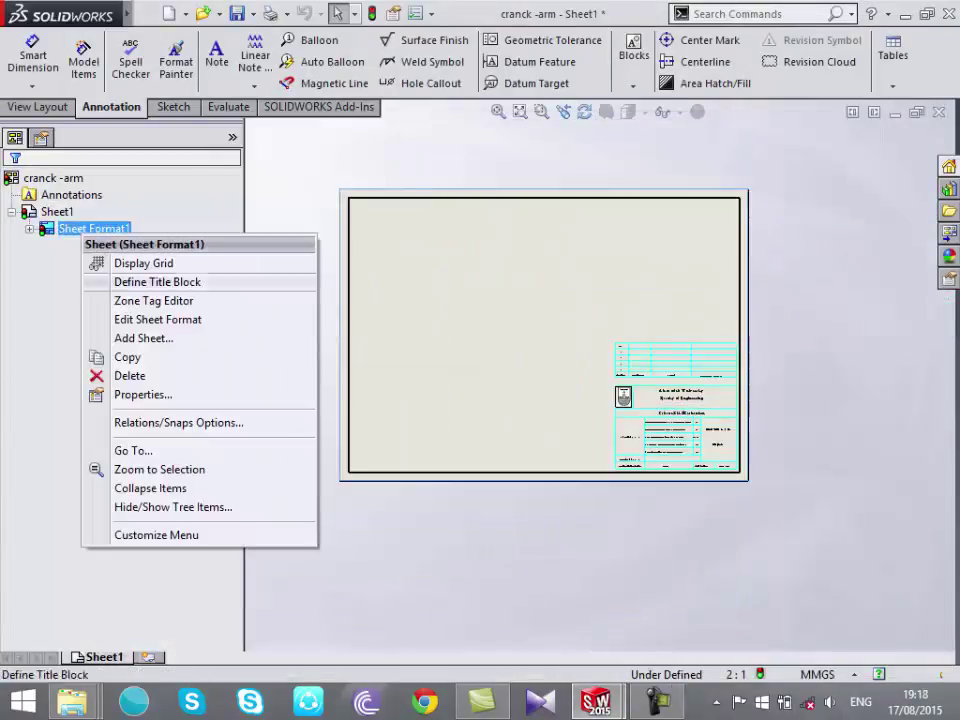
pyautogui.click(140, 317)
pyautogui.scroll(-3, 650, 428)
pyautogui.scroll(-2, 650, 366)
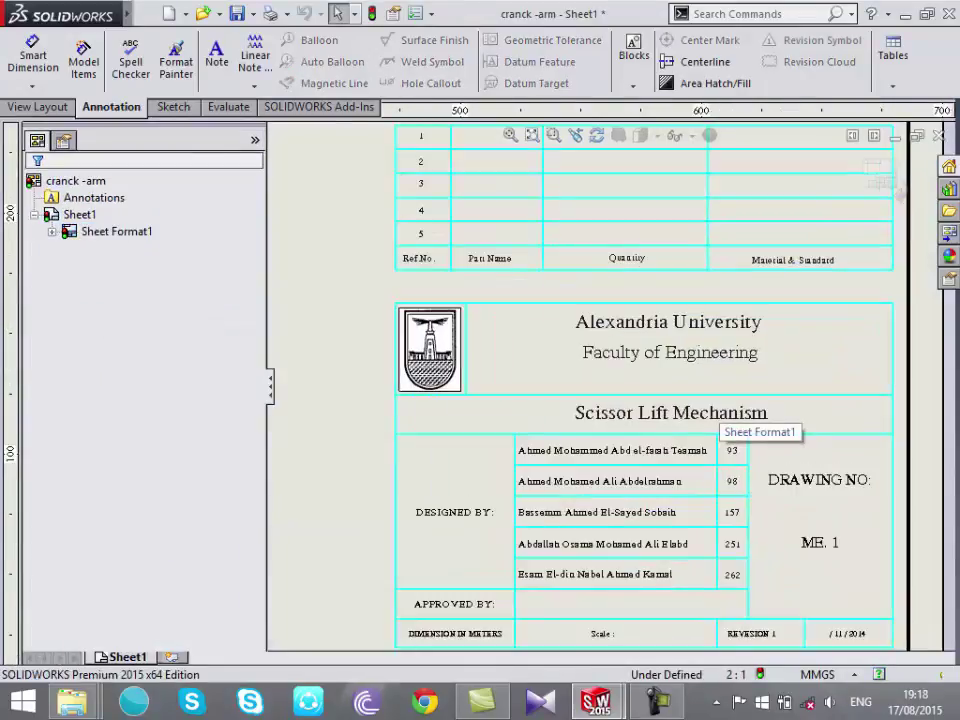
pyautogui.scroll(-2, 650, 366)
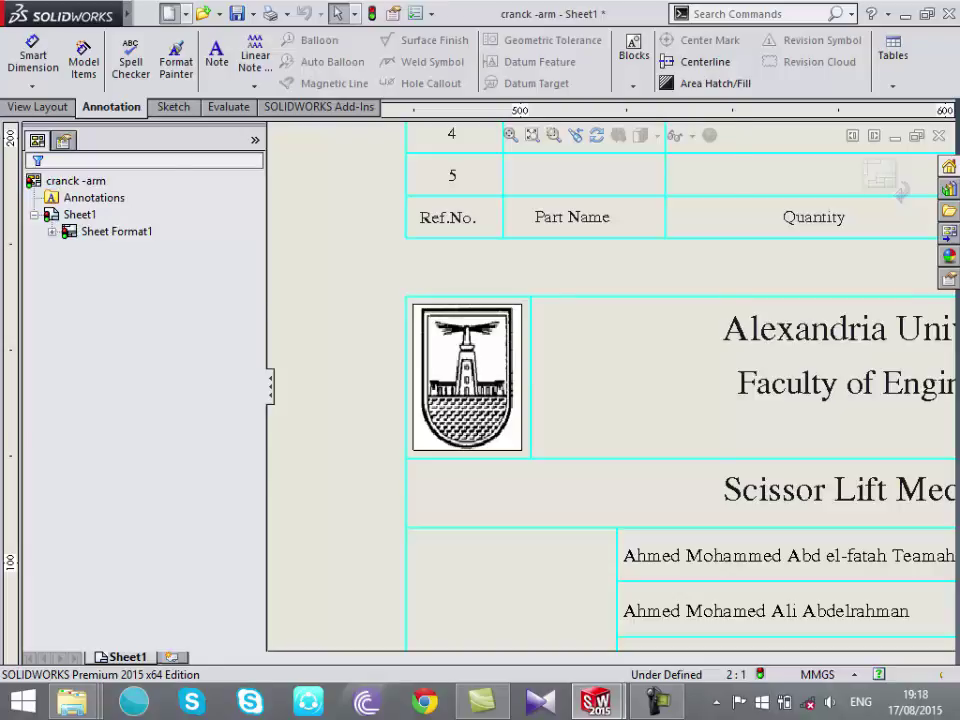
pyautogui.click(168, 13)
# Create a new drawing using my_sheet_format.slddrt from the Project folder
pyautogui.press('Return')
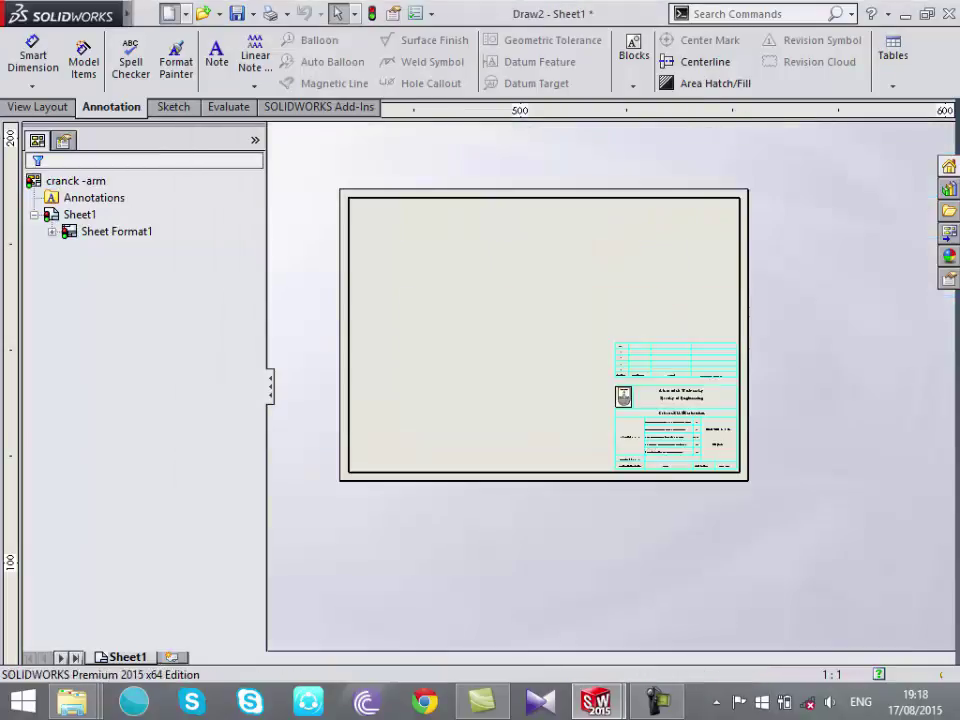
pyautogui.click(434, 378)
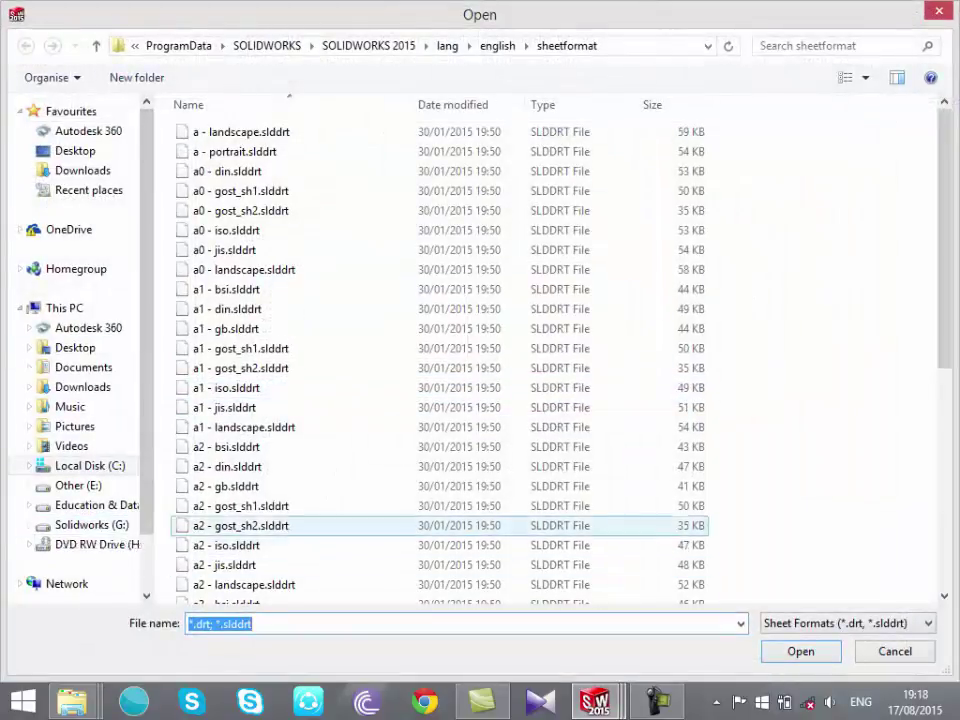
pyautogui.click(92, 505)
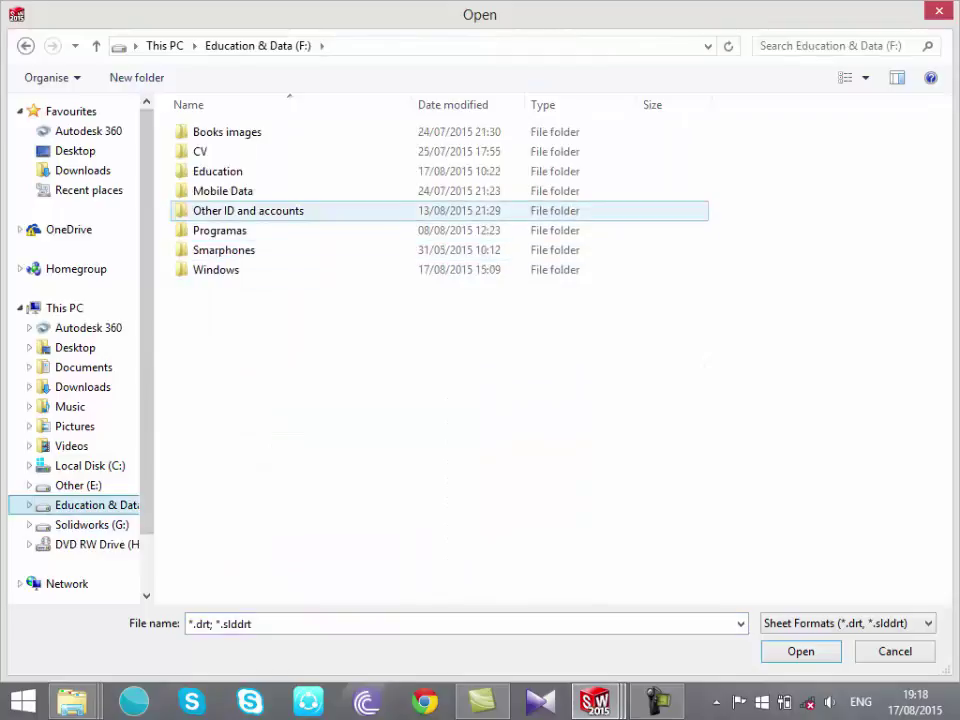
pyautogui.doubleClick(230, 171)
pyautogui.doubleClick(290, 191)
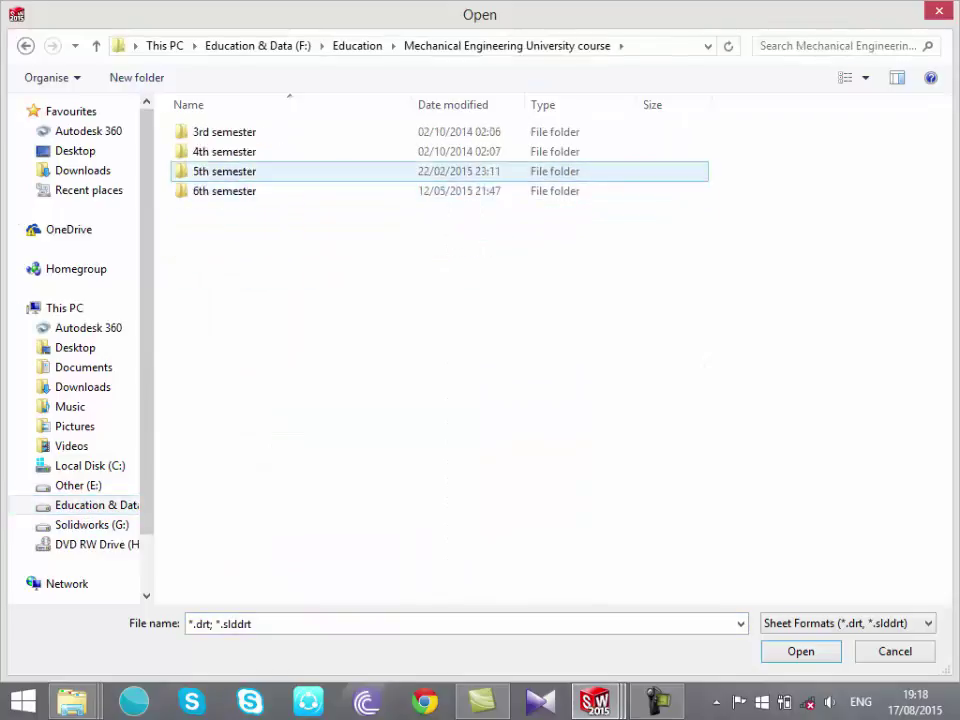
pyautogui.doubleClick(220, 171)
pyautogui.doubleClick(240, 171)
pyautogui.doubleClick(210, 150)
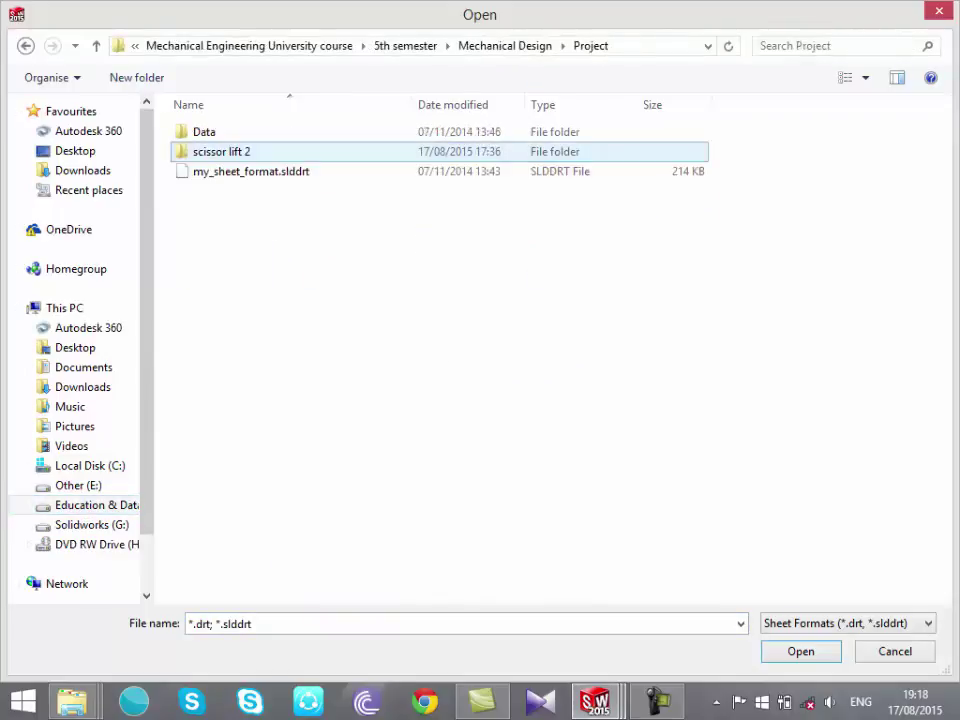
pyautogui.doubleClick(257, 171)
pyautogui.press('Return')
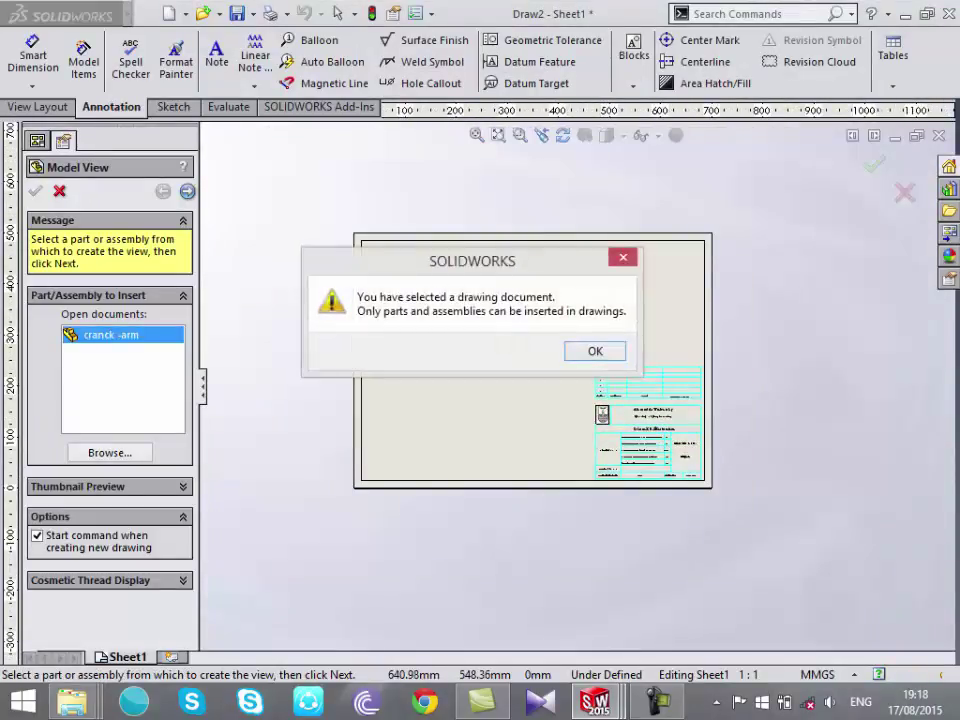
# Dismiss the warning, cancel the model view, review the empty sheet, and close Draw2
pyautogui.press('Return')
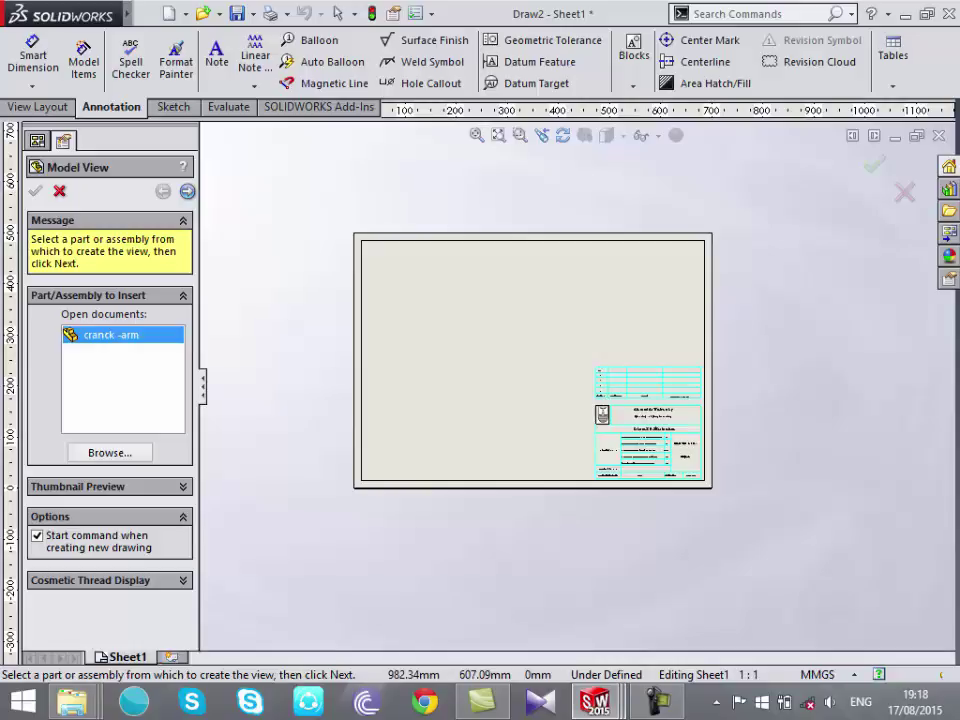
pyautogui.press('Escape')
pyautogui.scroll(-3, 640, 470)
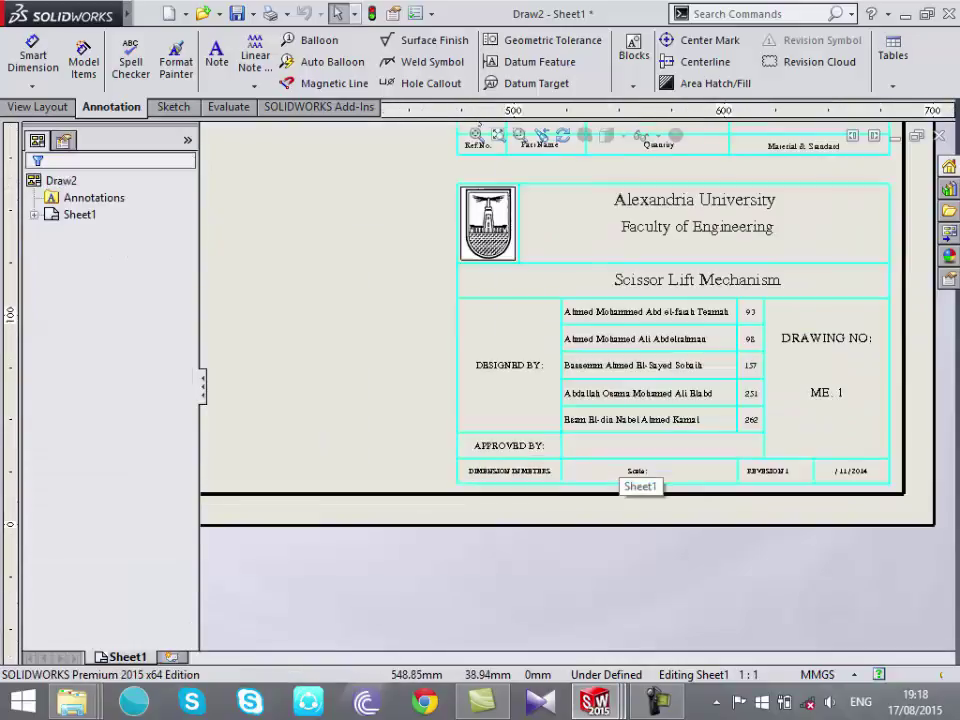
pyautogui.scroll(-3, 640, 470)
pyautogui.scroll(5, 630, 478)
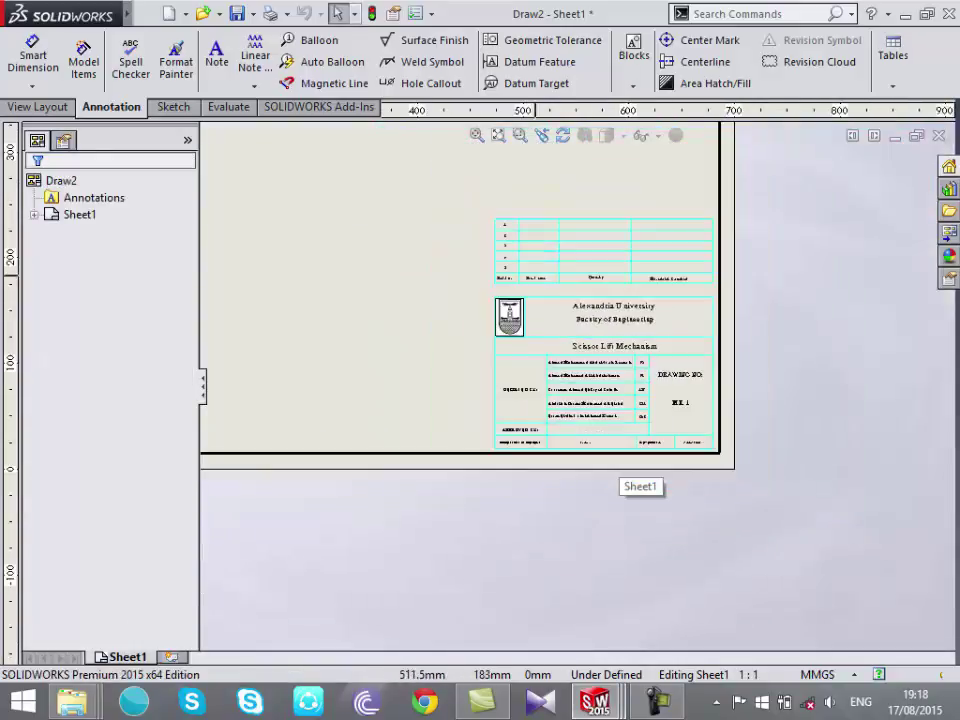
pyautogui.scroll(2, 630, 478)
pyautogui.scroll(-2, 630, 478)
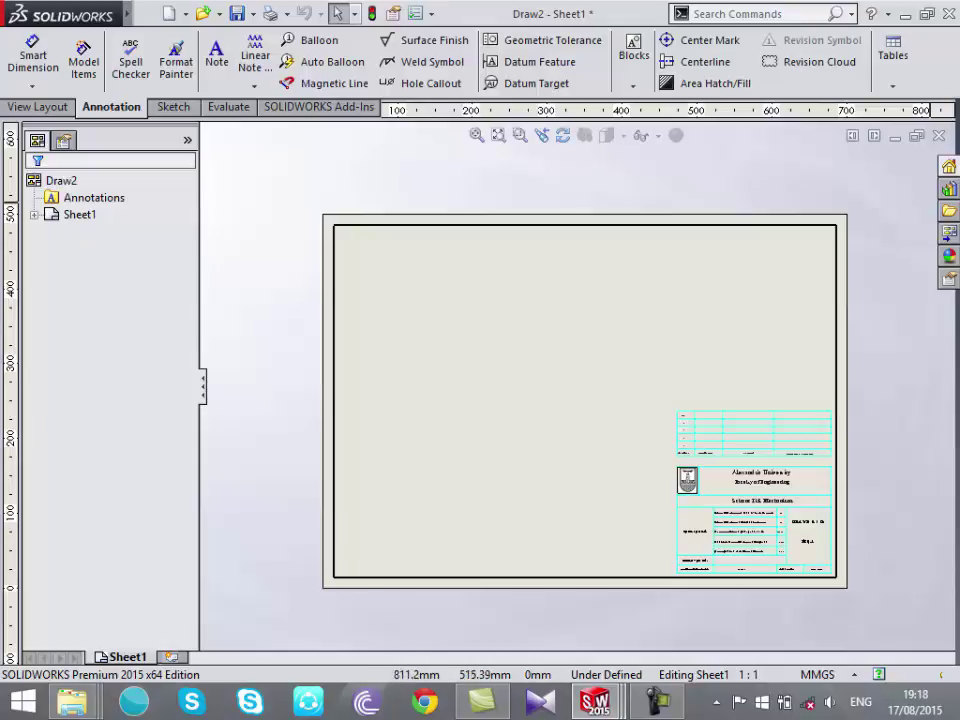
pyautogui.click(938, 135)
# Discard Draw2's changes and close the cranck -arm drawing
pyautogui.click(412, 362)
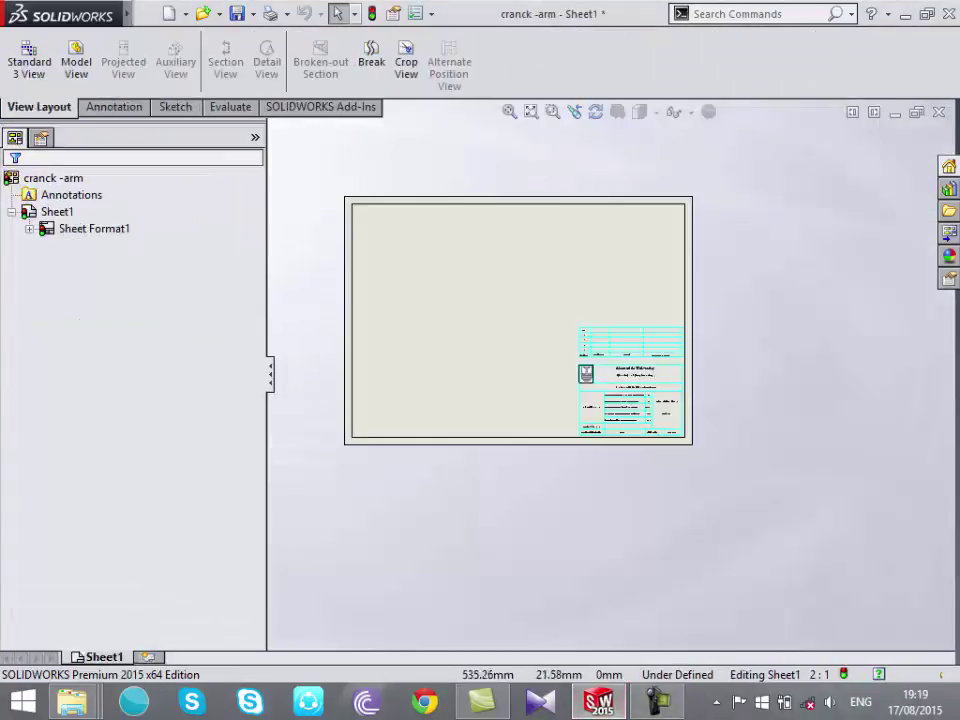
pyautogui.scroll(1, 750, 640)
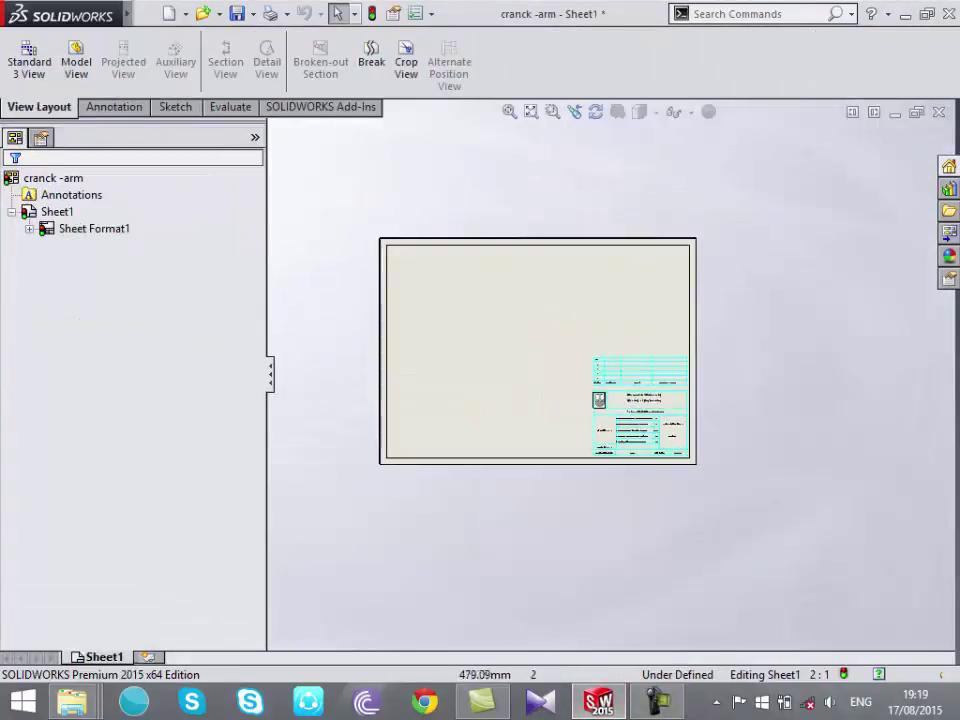
pyautogui.hotkey('ctrl', 'w')
# Close the drawing without saving and return to the Journal Bearing folder window
pyautogui.click(375, 362)
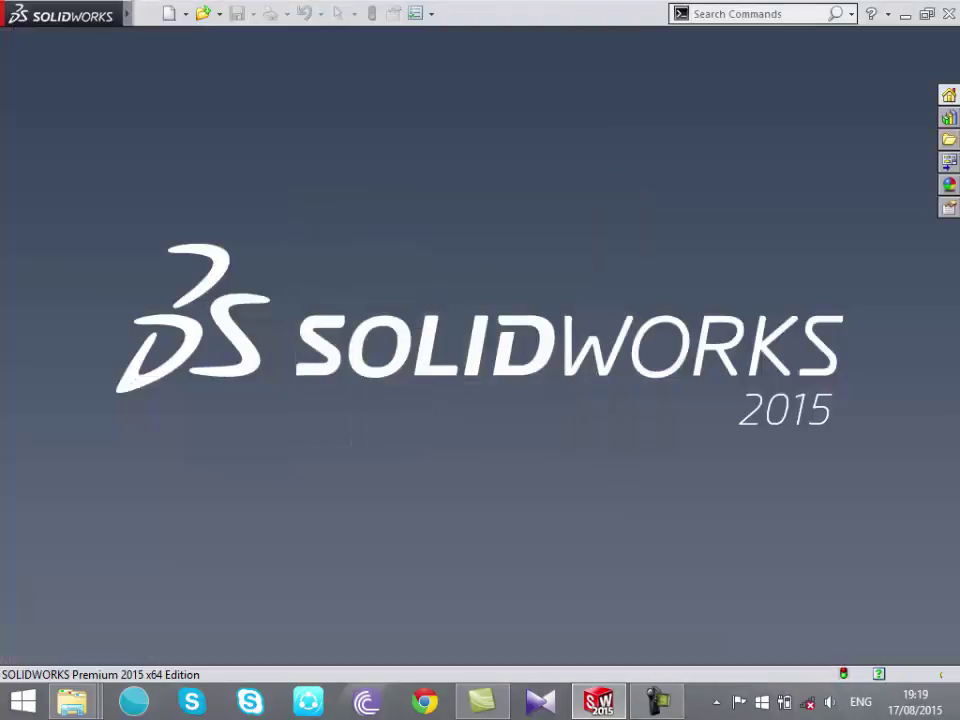
pyautogui.moveTo(72, 702)
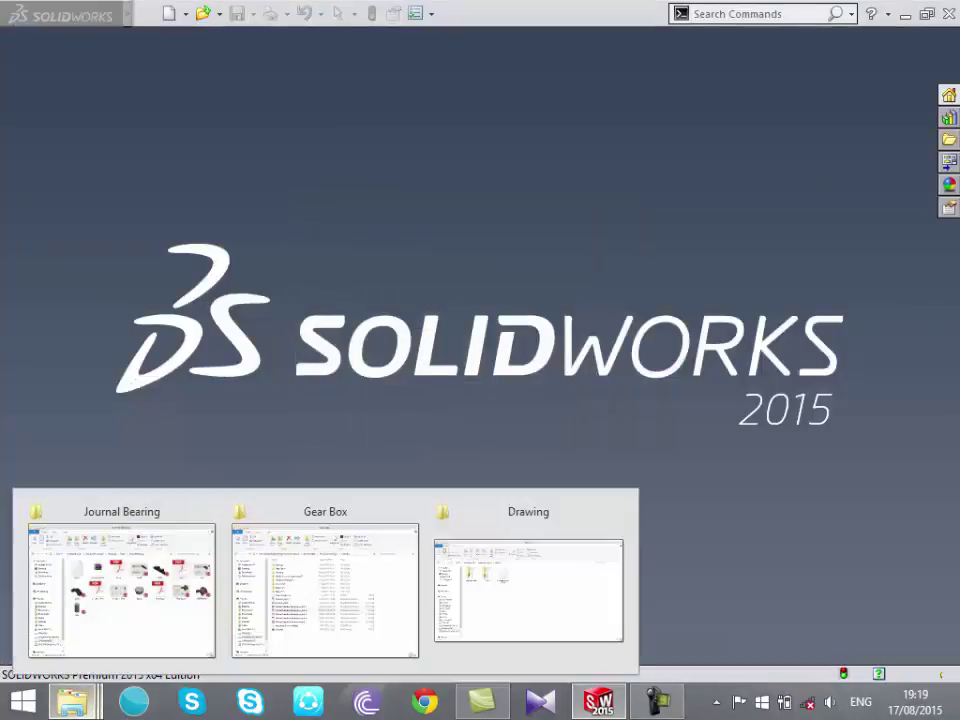
pyautogui.click(120, 590)
pyautogui.press('BackSpace')
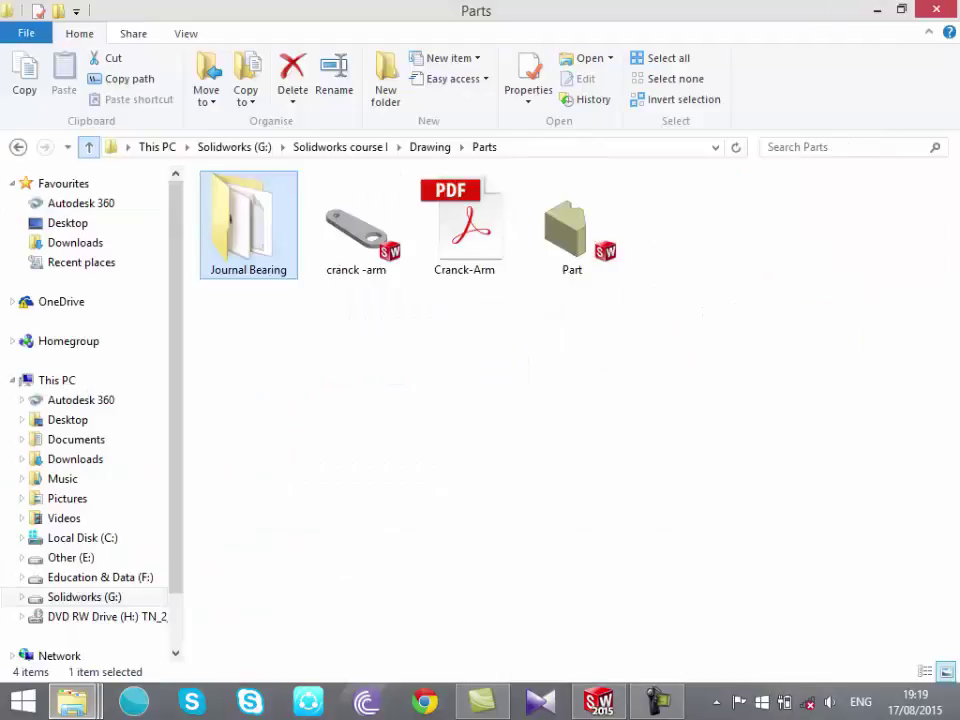
pyautogui.press('Return')
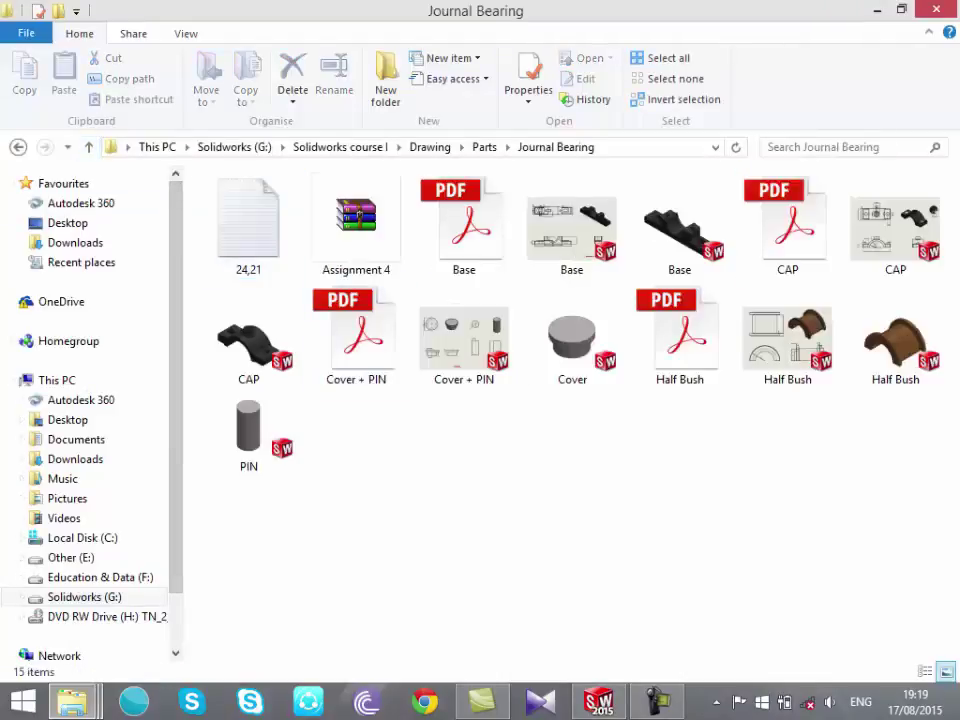
# Go up to the Drawing folder, open Assemble Parts, and select the Journal Bearing Assembly file
pyautogui.click(356, 335)
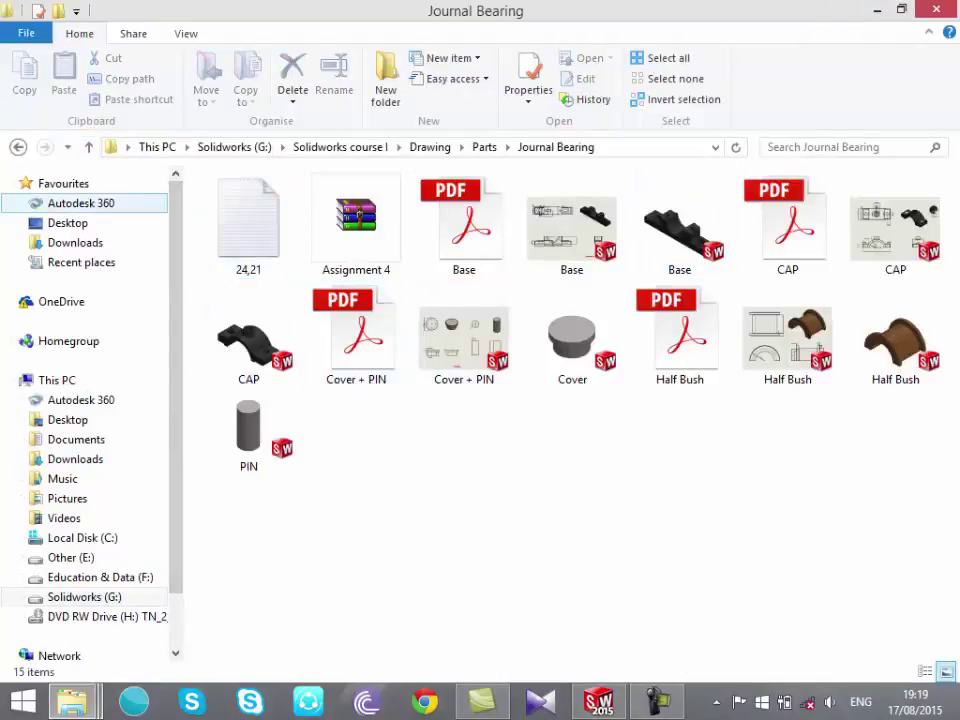
pyautogui.click(88, 147)
pyautogui.click(88, 147)
pyautogui.press('Left')
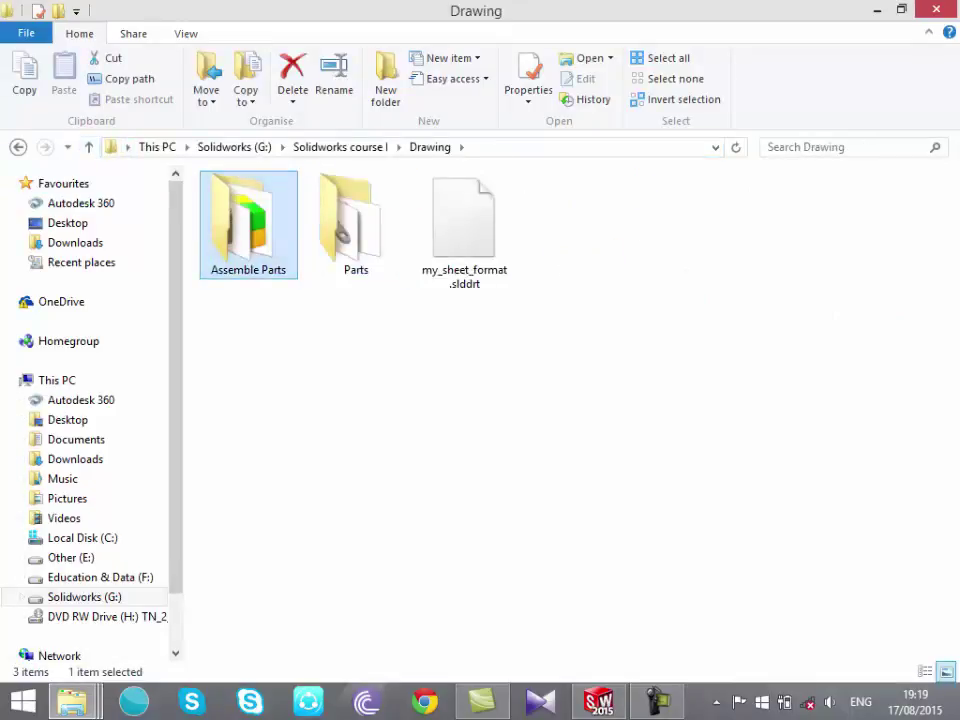
pyautogui.press('Return')
pyautogui.press('Right')
pyautogui.press('Right')
pyautogui.press('Right')
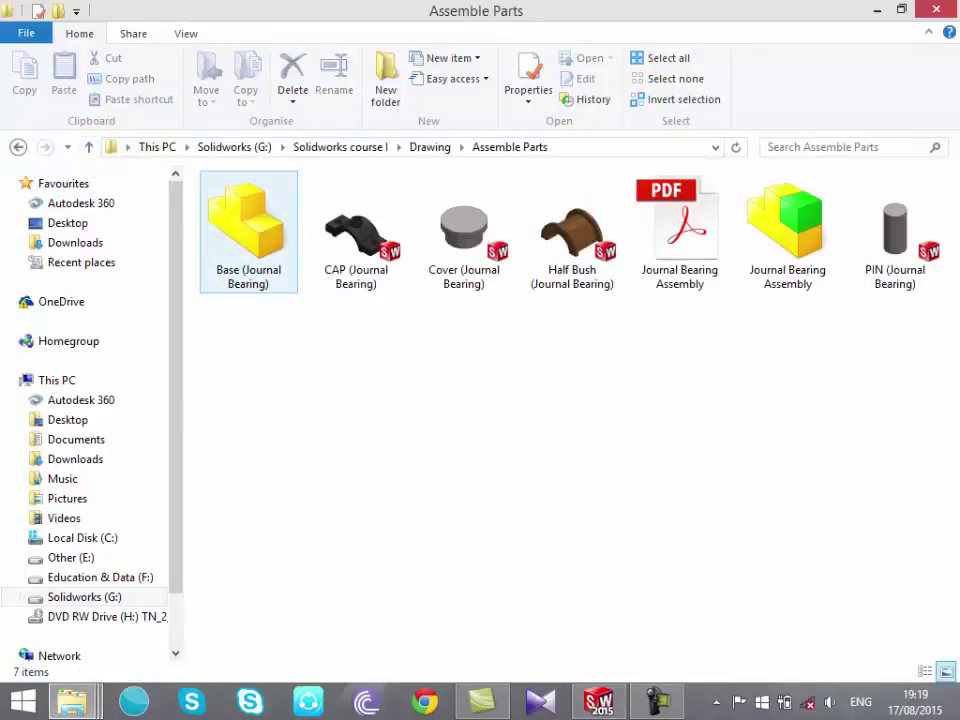
pyautogui.click(787, 232)
# Open and rebuild the Journal Bearing Assembly, then show it in isometric view
pyautogui.press('Return')
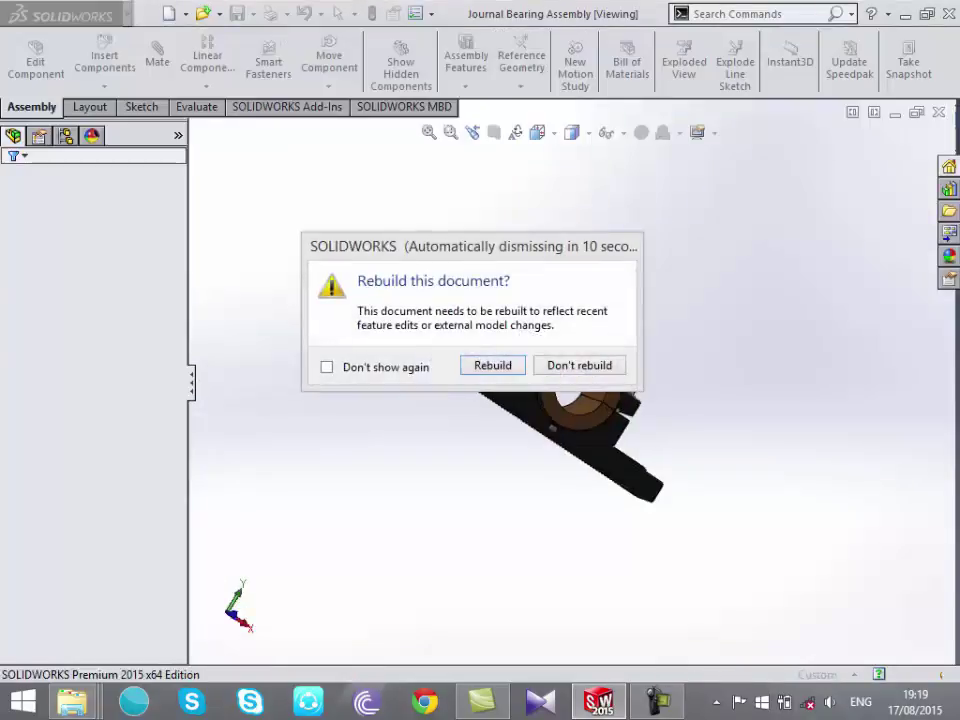
pyautogui.press('Return')
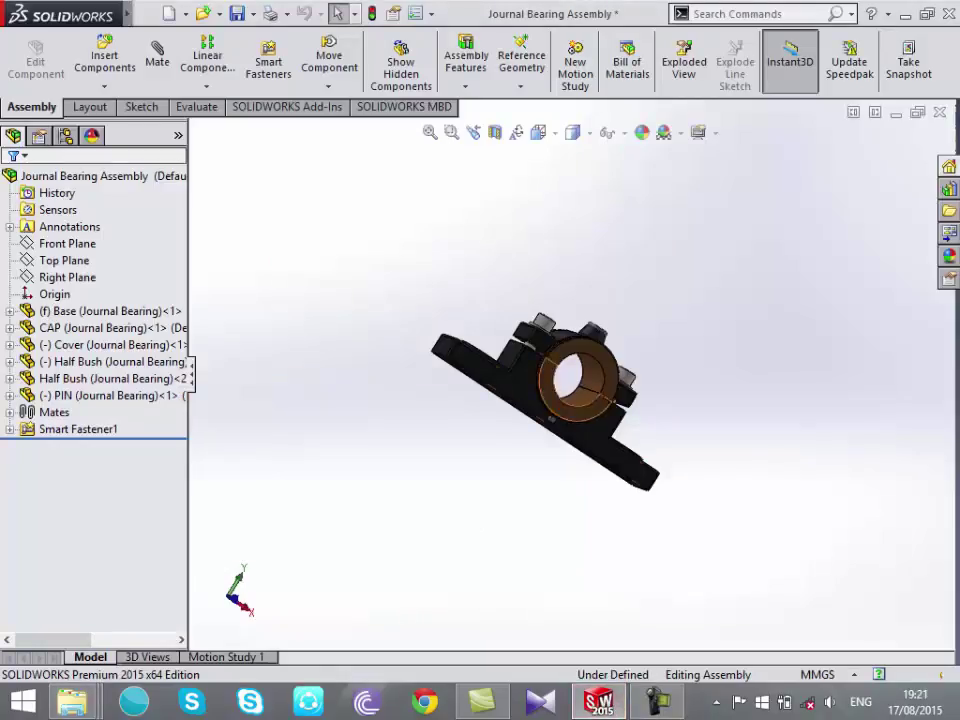
pyautogui.moveTo(560, 420); pyautogui.dragTo(560, 330, button='middle')
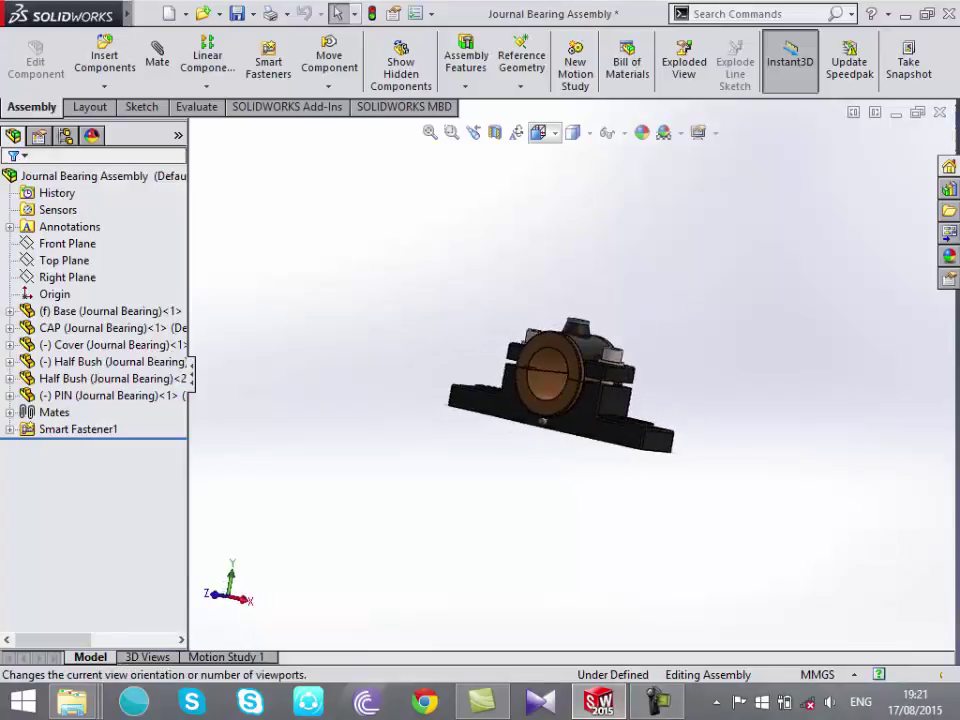
pyautogui.click(538, 132)
pyautogui.click(634, 180)
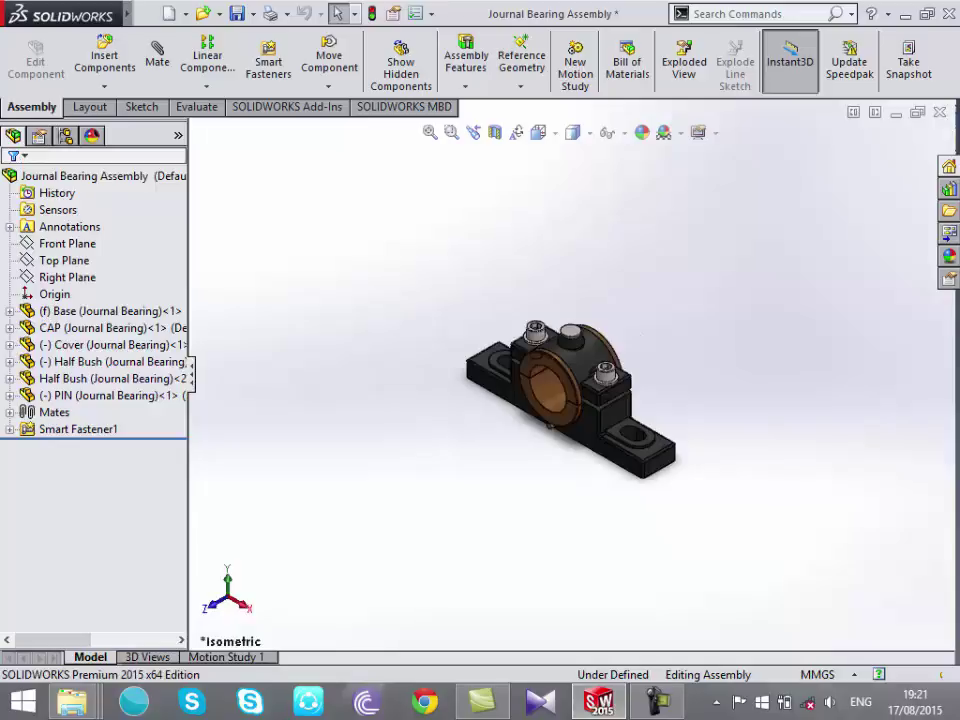
pyautogui.moveTo(72, 701)
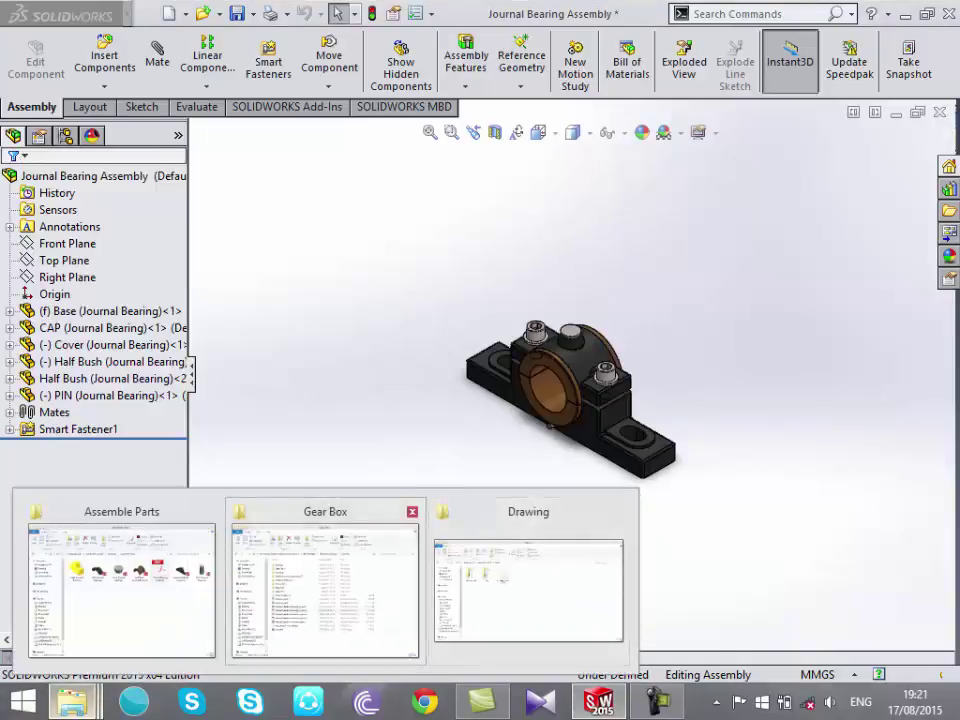
# Open the Journal Bearing Assembly PDF from the Assemble Parts folder for reference
pyautogui.click(325, 585)
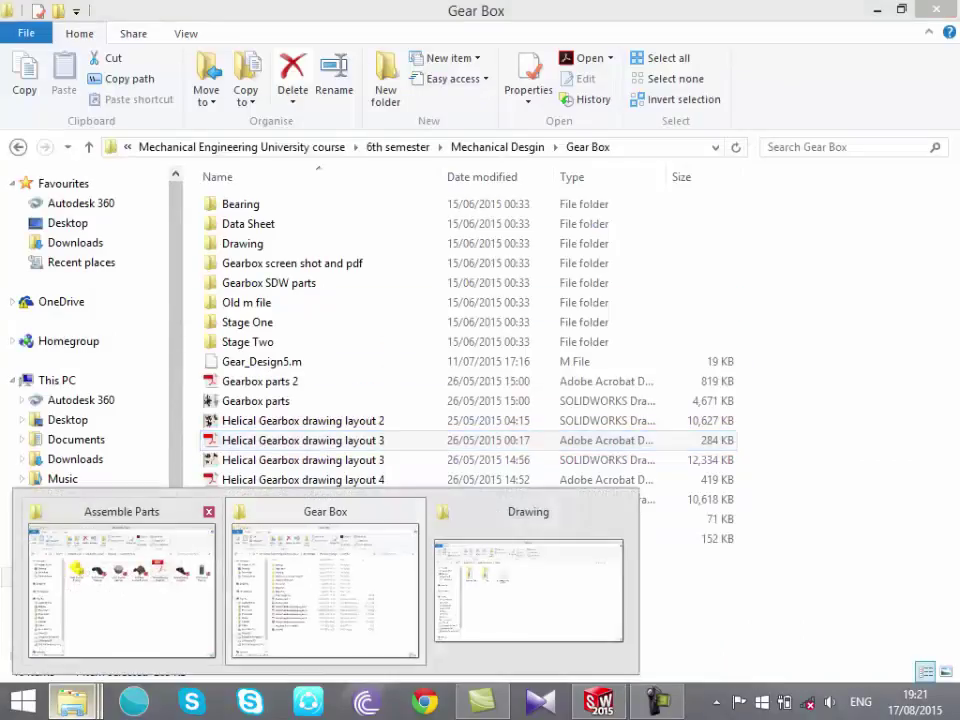
pyautogui.click(121, 585)
pyautogui.doubleClick(681, 250)
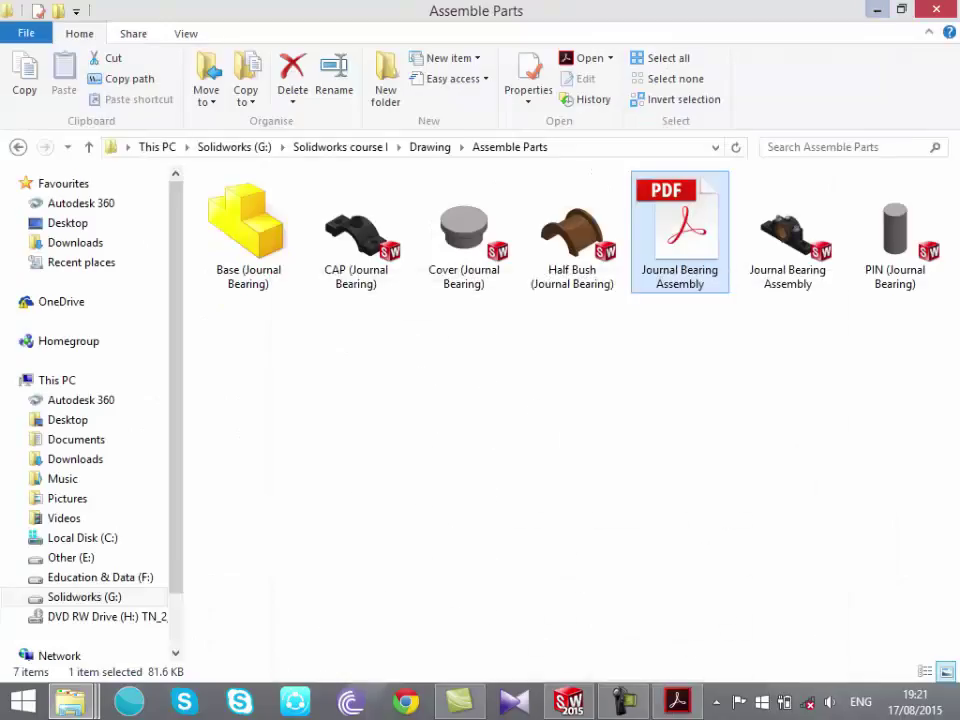
pyautogui.press('Return')
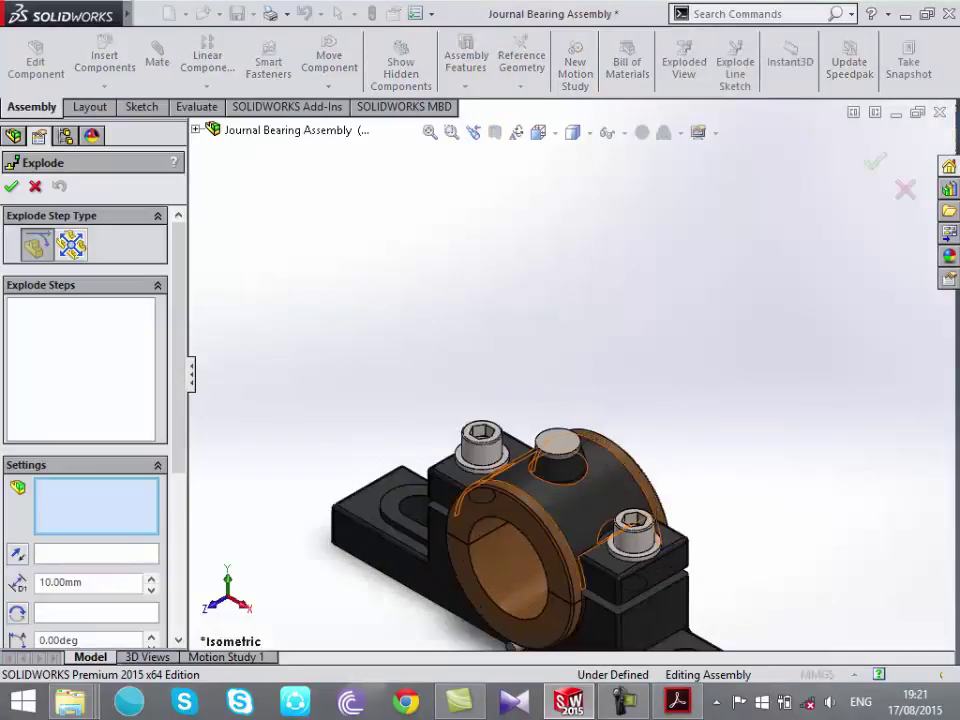
# Explode the two socket head cap screws upward out of the bearing
pyautogui.click(634, 523)
pyautogui.click(482, 440)
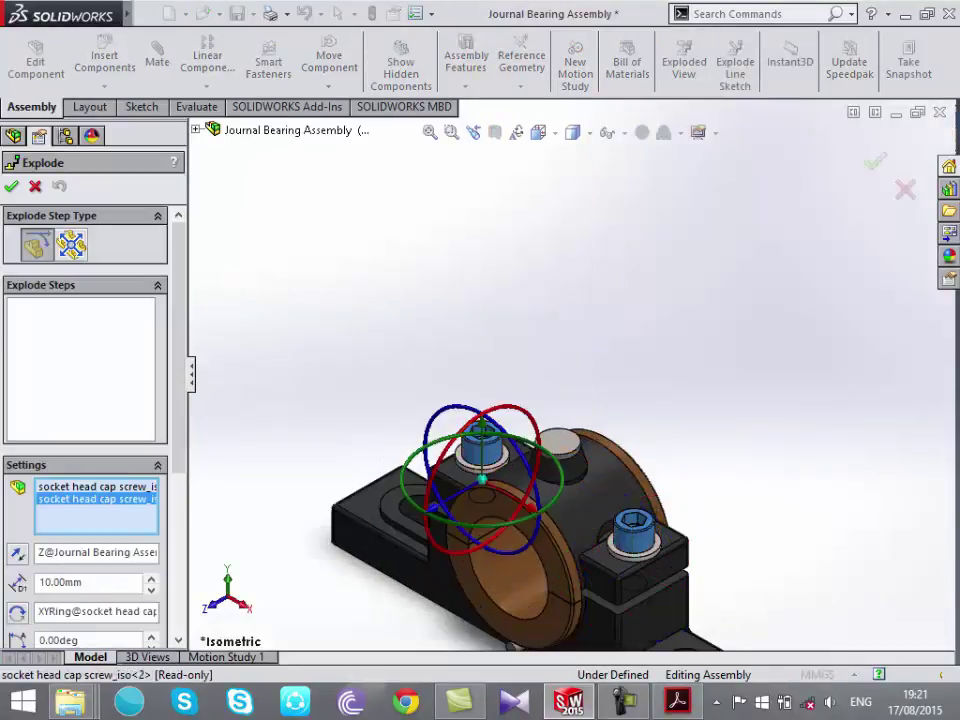
pyautogui.moveTo(482, 425); pyautogui.dragTo(482, 140)
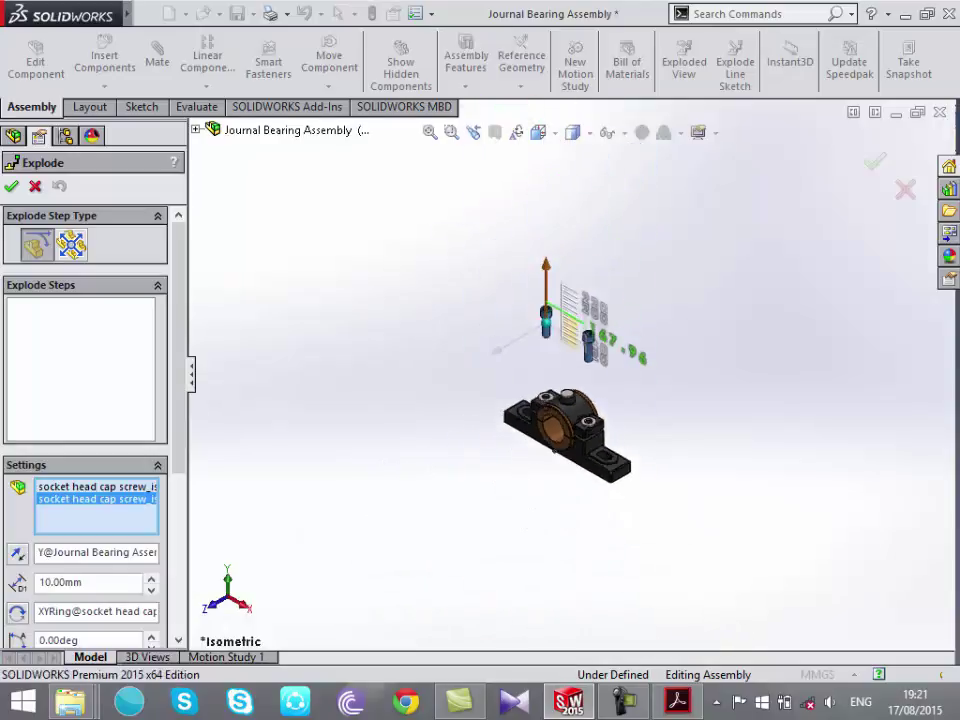
pyautogui.moveTo(546, 300); pyautogui.dragTo(546, 170)
pyautogui.scroll(-3, 585, 382)
pyautogui.scroll(-2, 585, 382)
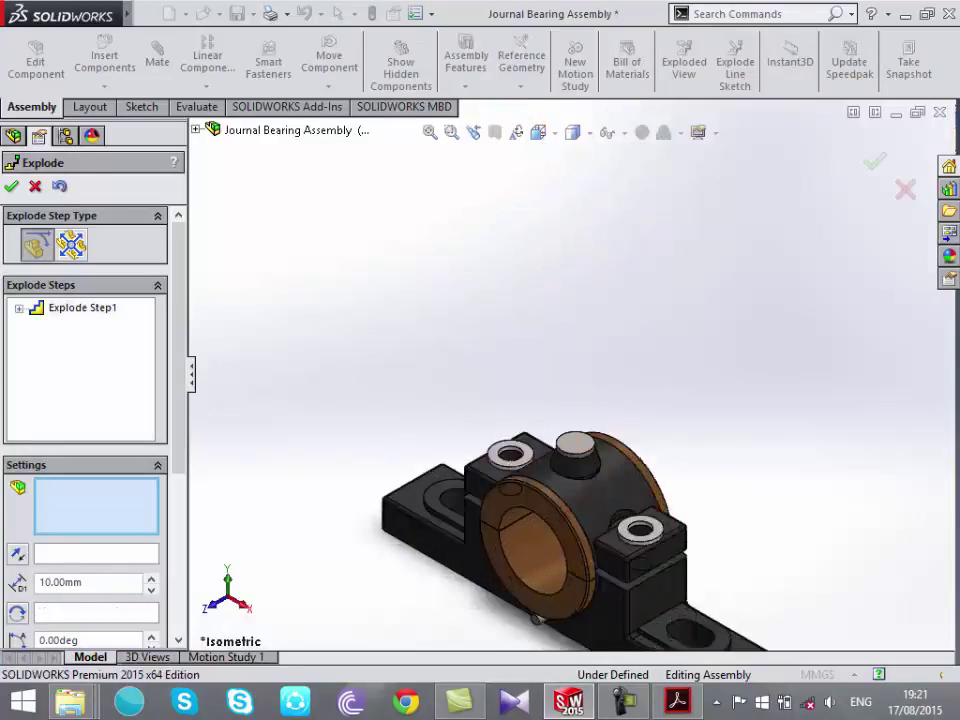
pyautogui.scroll(-1, 620, 580)
# Lift both plain washers up above the bearing
pyautogui.click(650, 508)
pyautogui.click(460, 400)
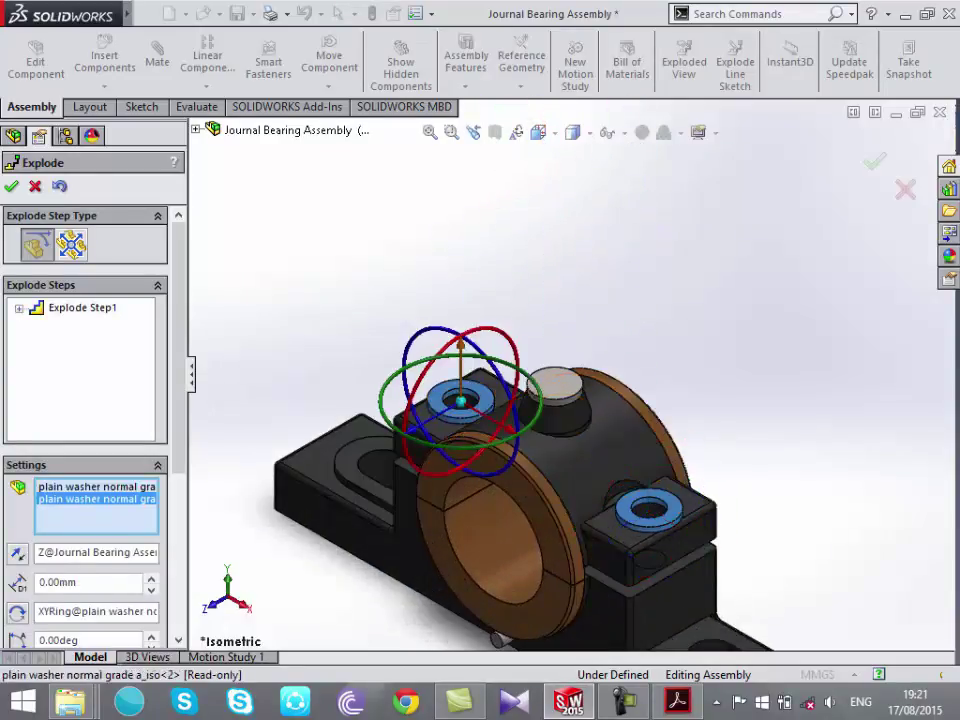
pyautogui.moveTo(460, 365); pyautogui.dragTo(549, 185)
pyautogui.scroll(5, 549, 200)
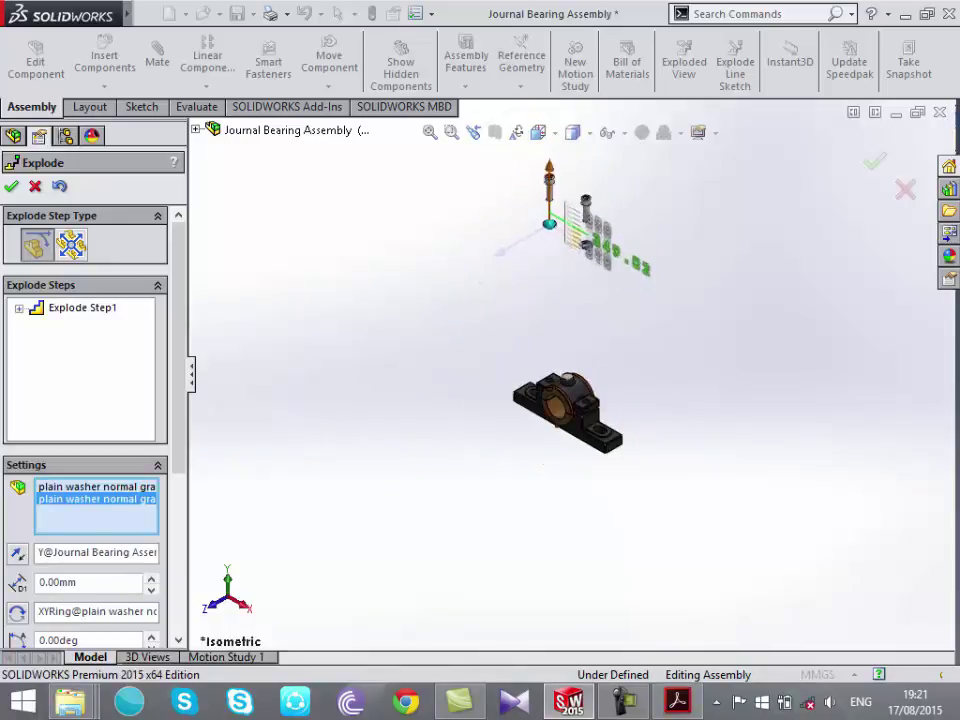
pyautogui.scroll(-3, 534, 418)
# Raise the Cover and then the cap above the housing
pyautogui.click(565, 350)
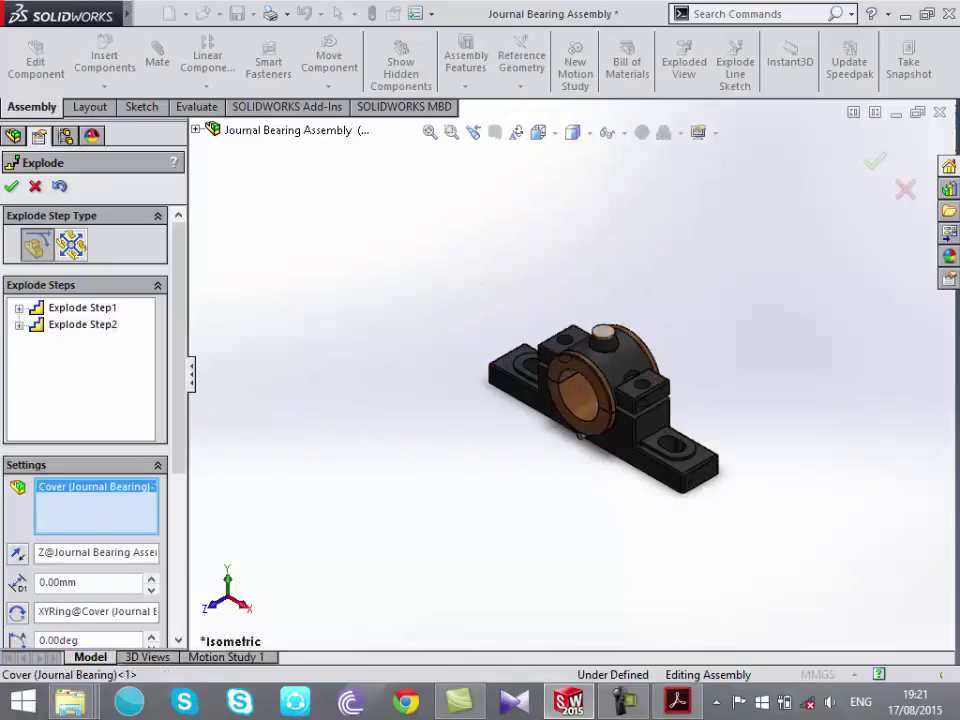
pyautogui.scroll(1, 600, 380)
pyautogui.scroll(3, 586, 207)
pyautogui.moveTo(580, 260); pyautogui.dragTo(586, 200)
pyautogui.scroll(-3, 580, 300)
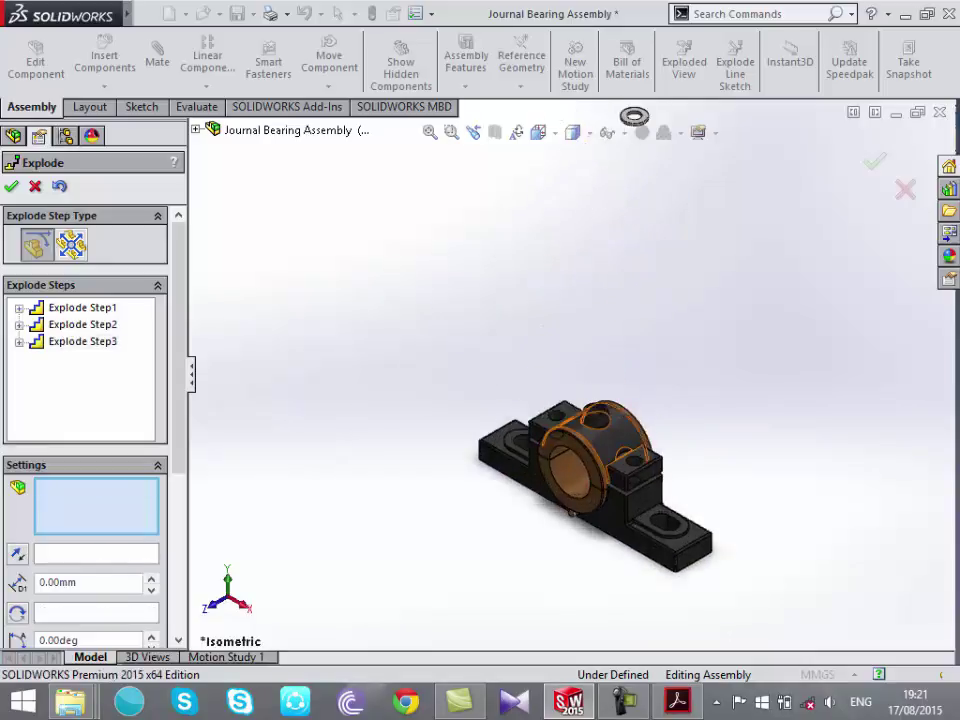
pyautogui.click(590, 440)
pyautogui.scroll(3, 590, 440)
pyautogui.moveTo(583, 370); pyautogui.dragTo(575, 195)
# Raise the upper and lower half bushes above the base
pyautogui.scroll(-3, 660, 377)
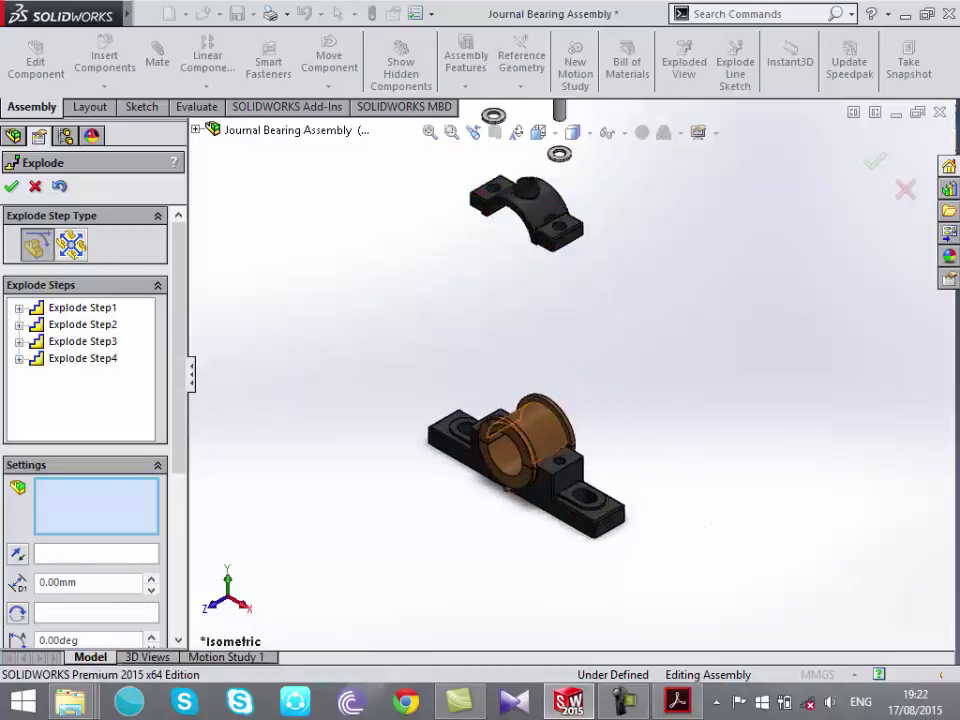
pyautogui.click(520, 440)
pyautogui.moveTo(527, 410); pyautogui.dragTo(527, 255)
pyautogui.click(515, 450)
pyautogui.moveTo(527, 430); pyautogui.dragTo(527, 330)
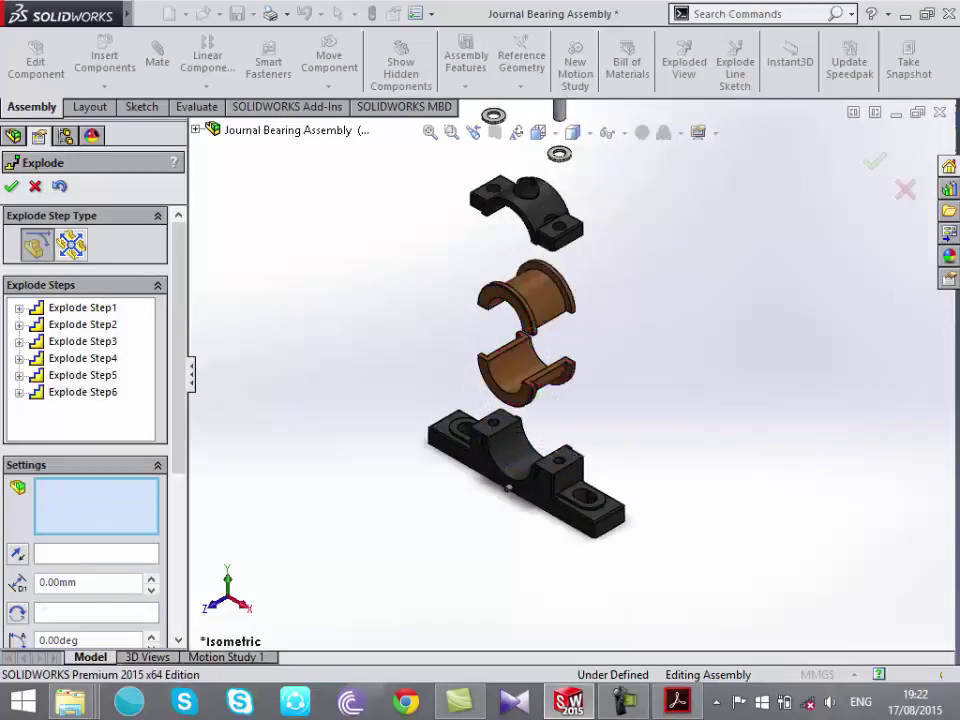
# Pull the pin out toward the lower left and finish the explode
pyautogui.scroll(-5, 482, 524)
pyautogui.click(537, 447)
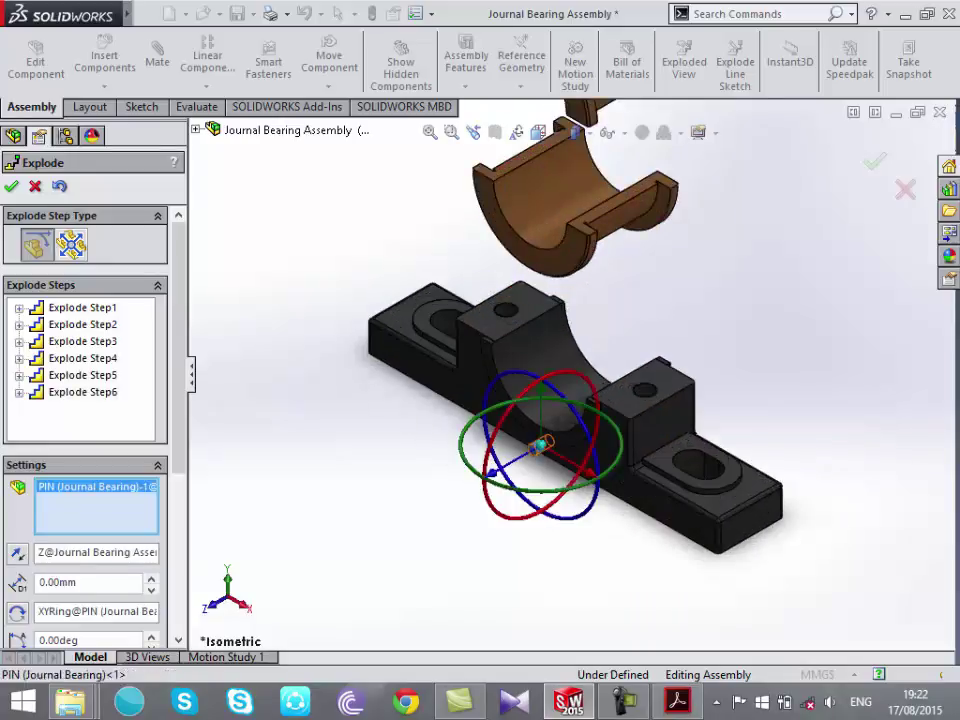
pyautogui.moveTo(492, 474); pyautogui.dragTo(384, 535)
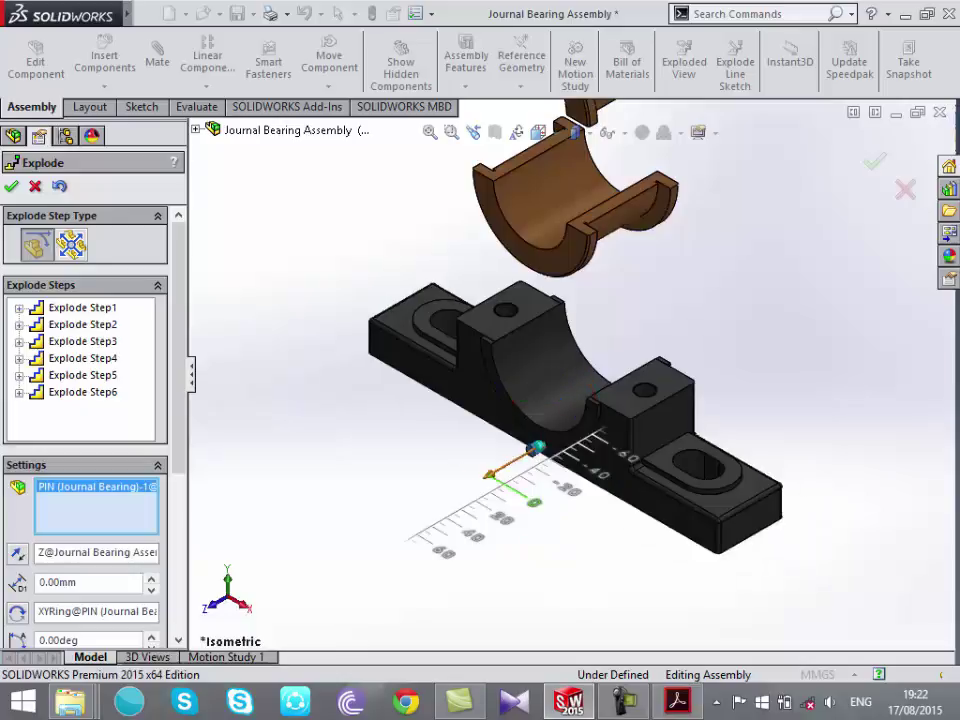
pyautogui.scroll(5, 571, 375)
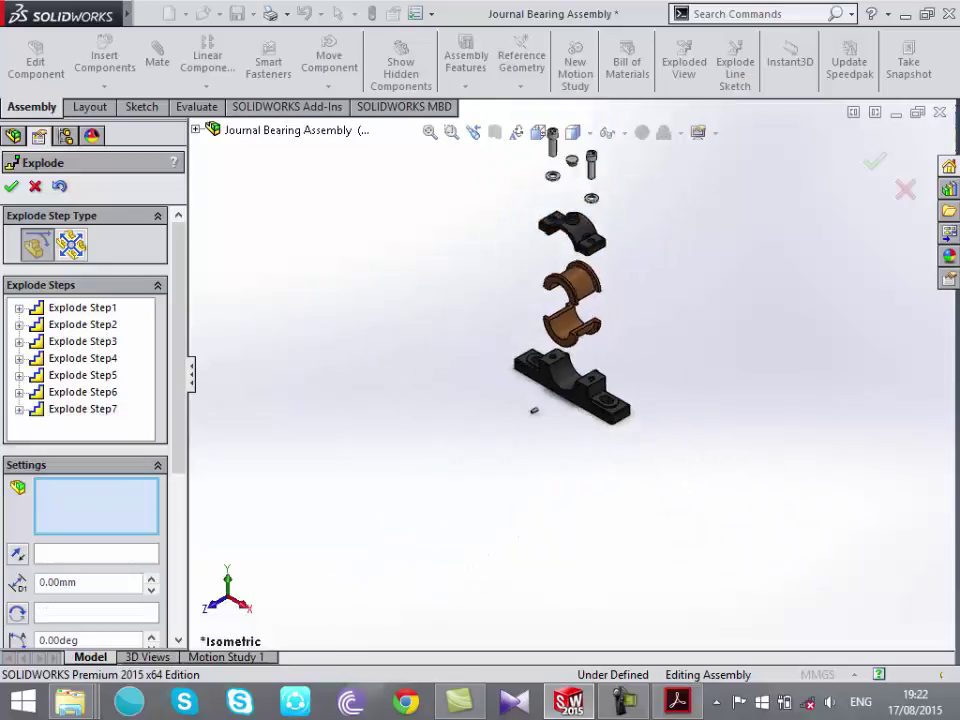
pyautogui.scroll(-1, 648, 120)
pyautogui.scroll(-2, 648, 120)
pyautogui.scroll(-2, 648, 120)
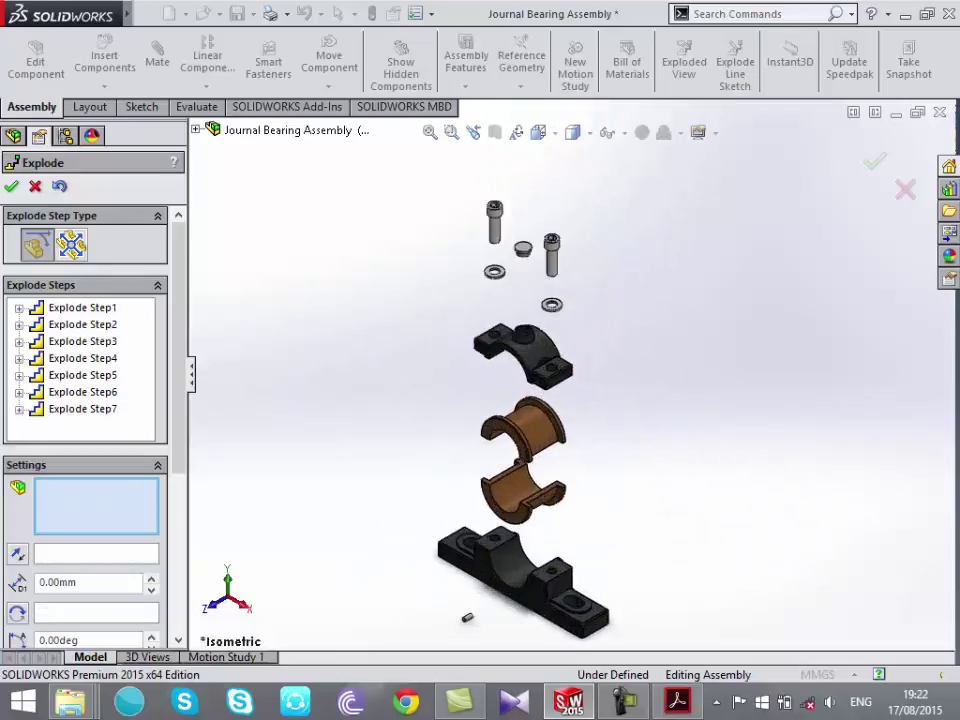
pyautogui.scroll(-2, 648, 120)
pyautogui.scroll(1, 572, 395)
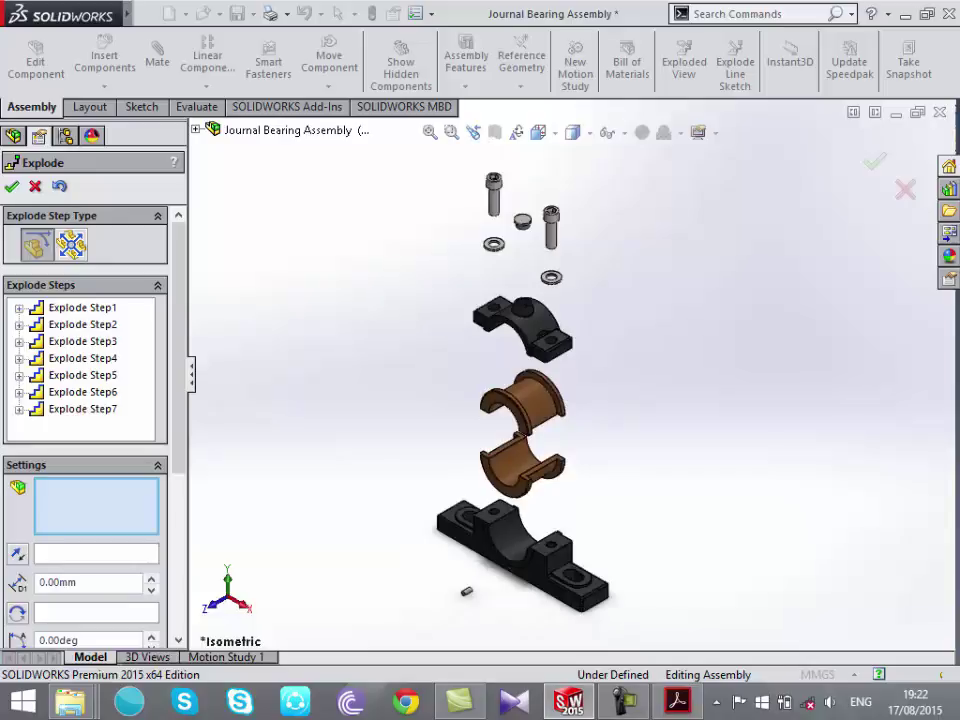
pyautogui.press('Return')
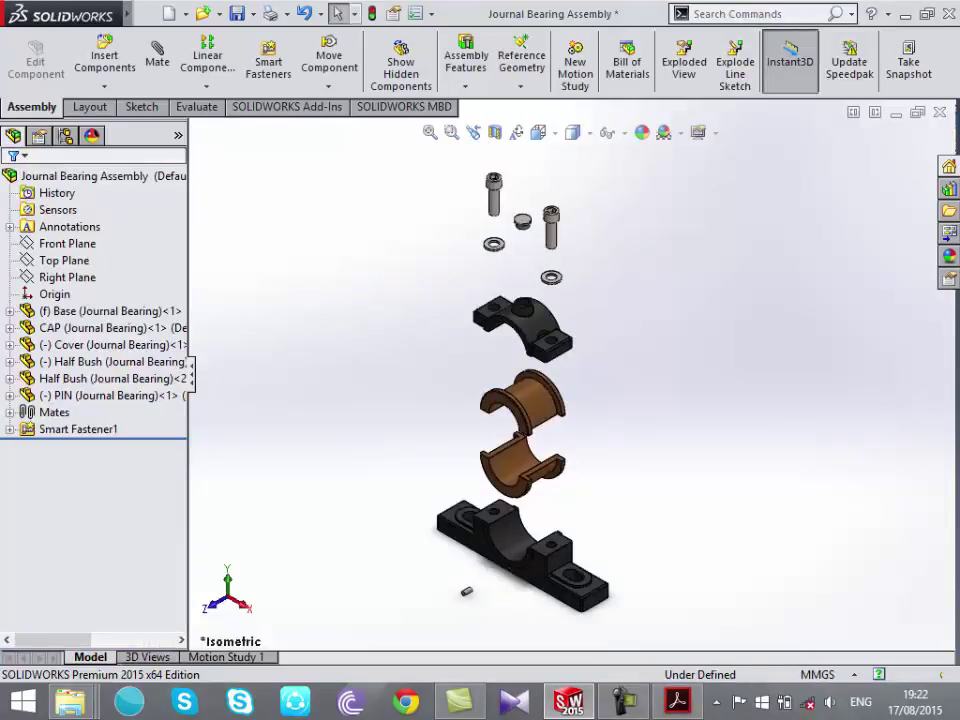
# Create a new drawing, Draw3, on an A0 (ISO) sheet
pyautogui.click(180, 10)
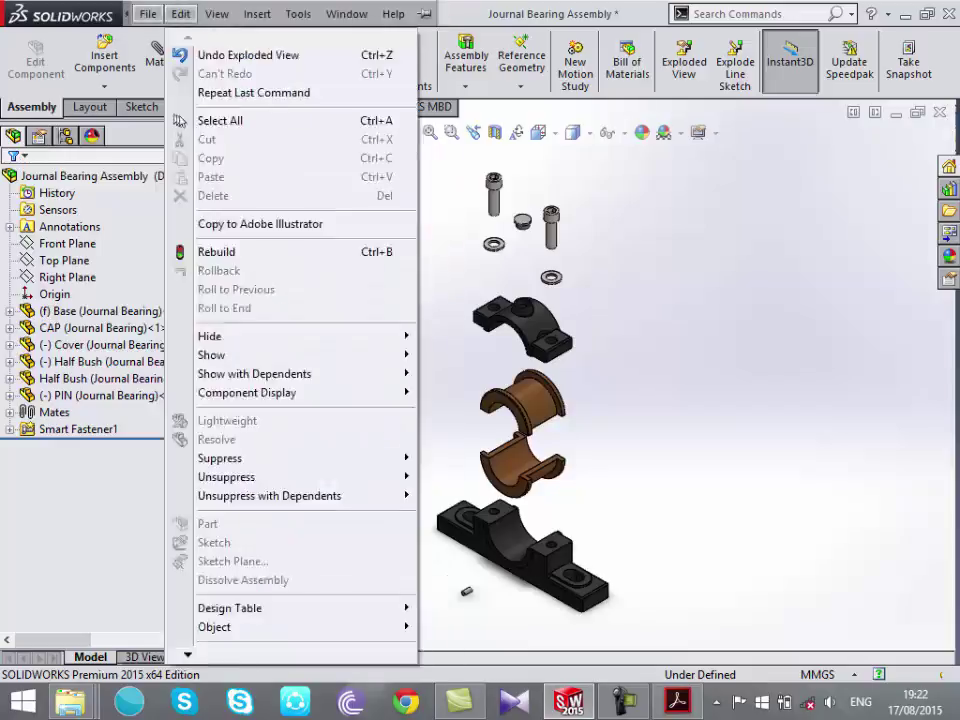
pyautogui.click(170, 13)
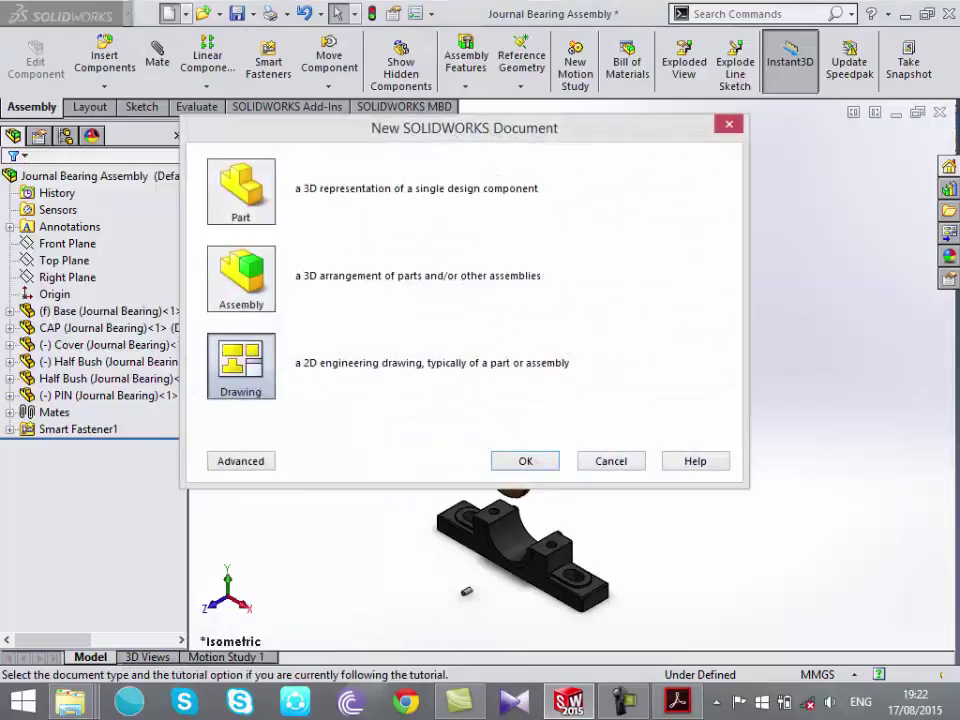
pyautogui.press('Return')
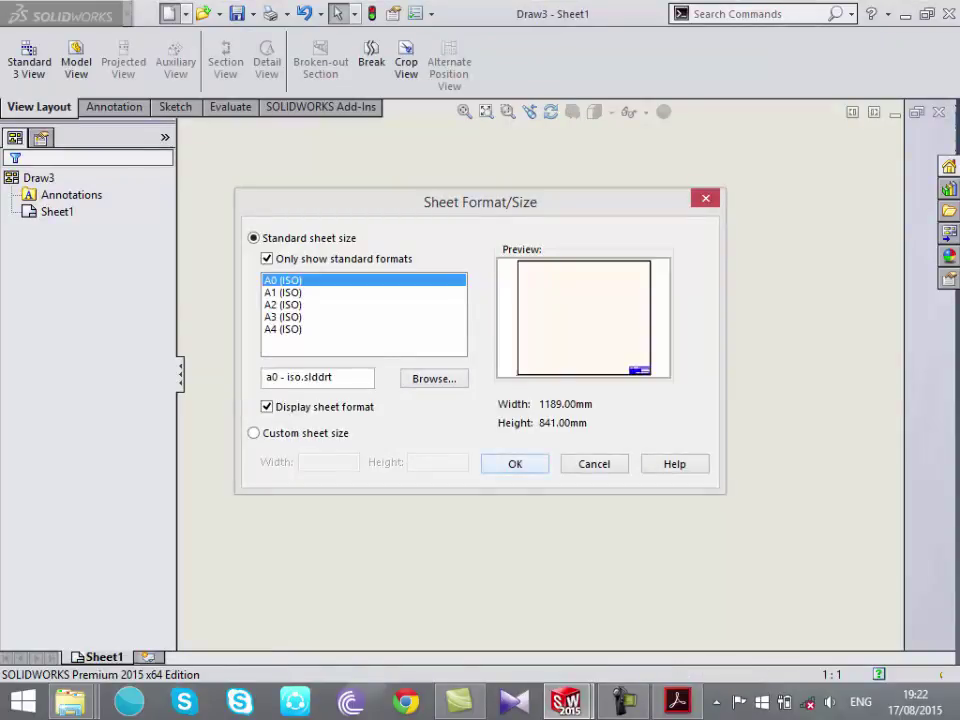
pyautogui.press('Return')
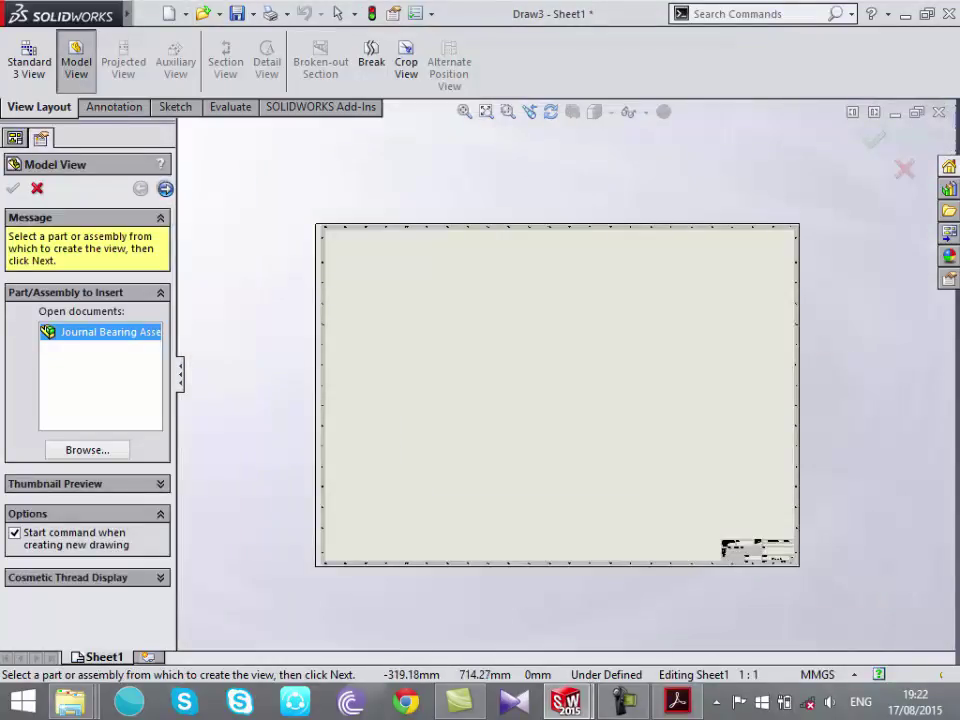
# Place an exploded isometric view of the bearing assembly on the sheet
pyautogui.click(164, 188)
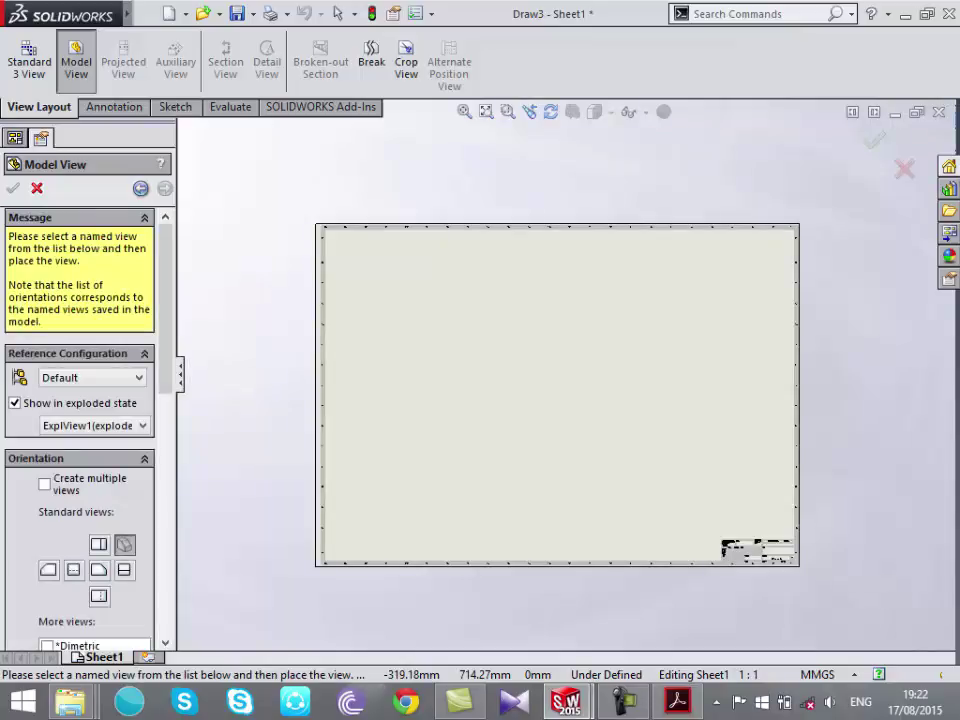
pyautogui.click(140, 188)
pyautogui.click(164, 188)
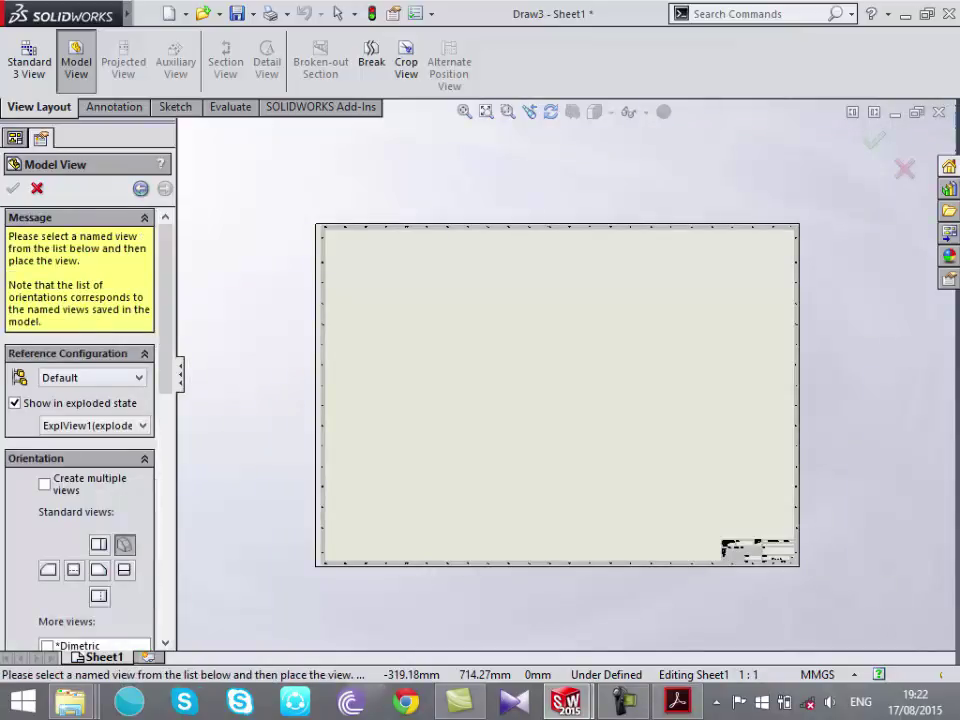
pyautogui.click(400, 333)
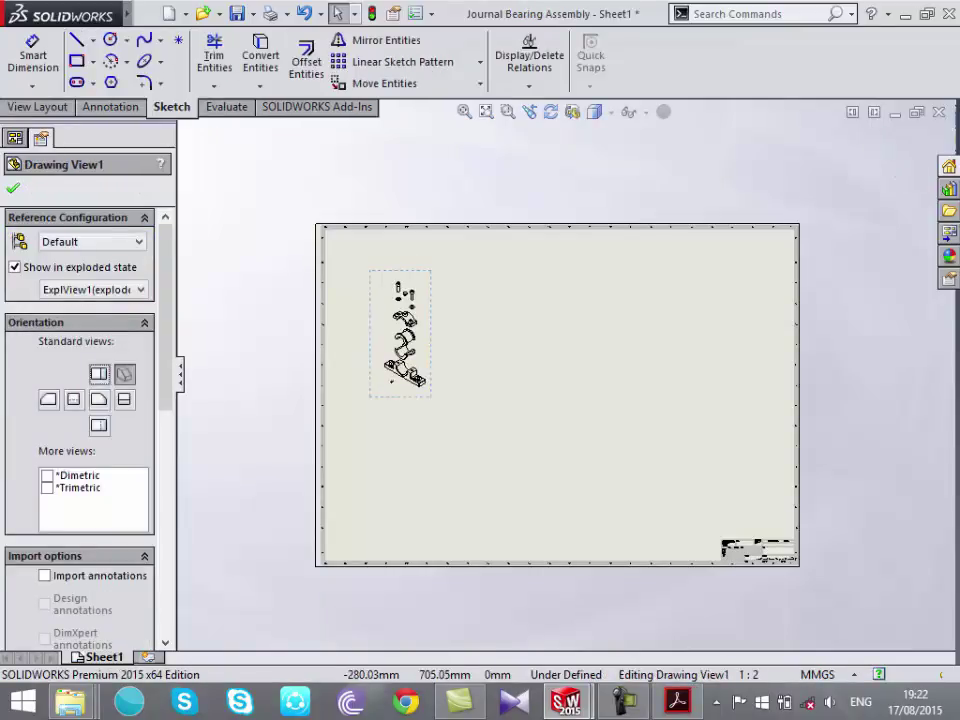
pyautogui.click(14, 137)
# Delete Drawing View1 from the sheet
pyautogui.click(280, 345)
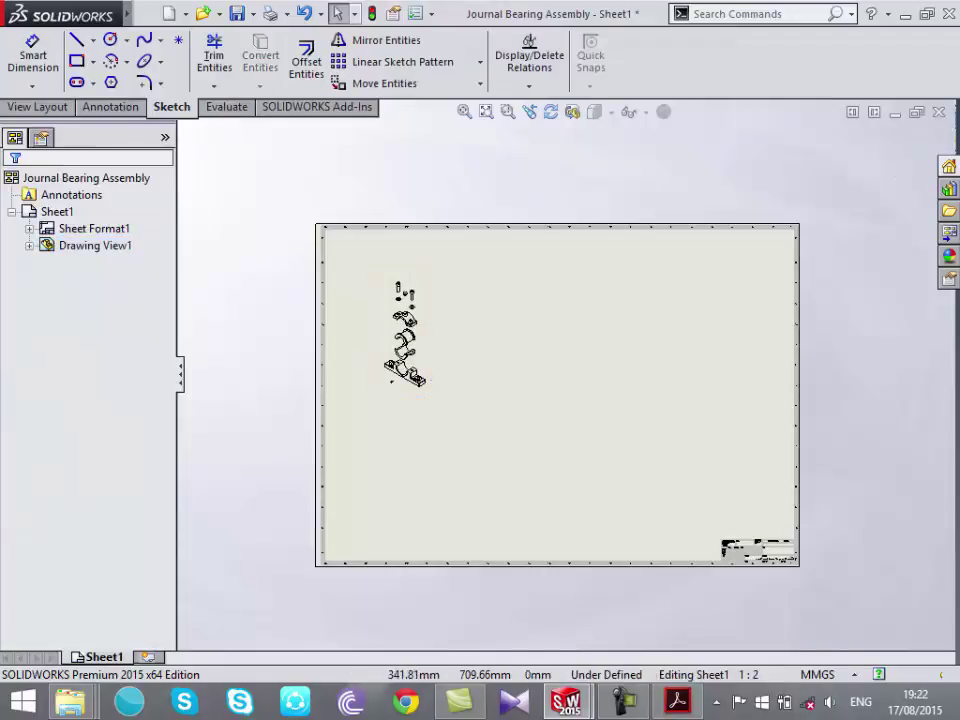
pyautogui.scroll(-3, 463, 318)
pyautogui.click(457, 340)
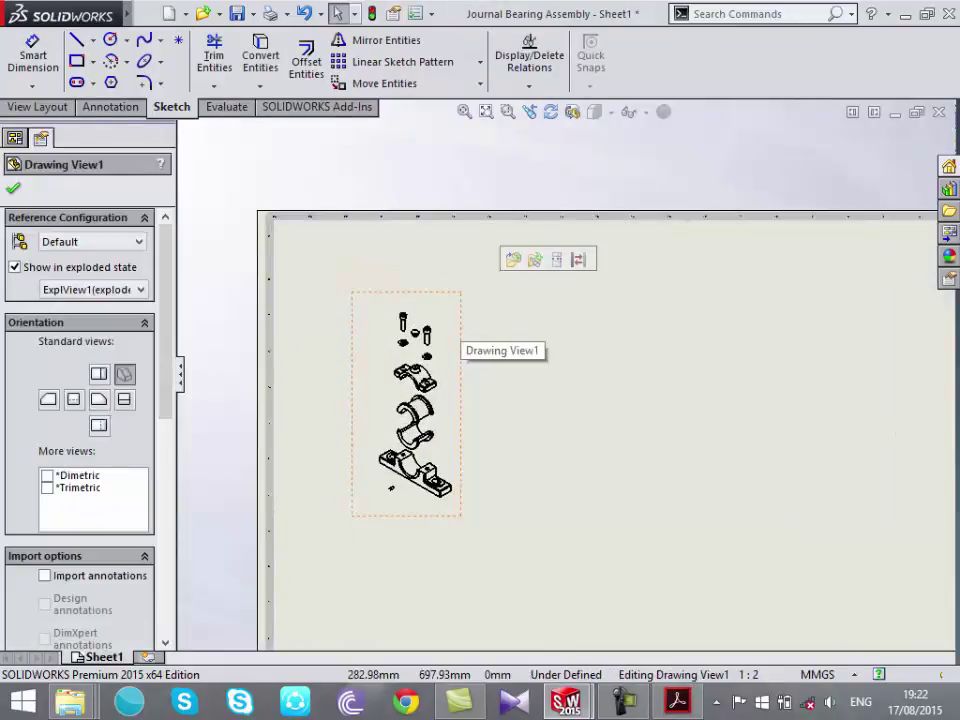
pyautogui.press('Delete')
pyautogui.press('Return')
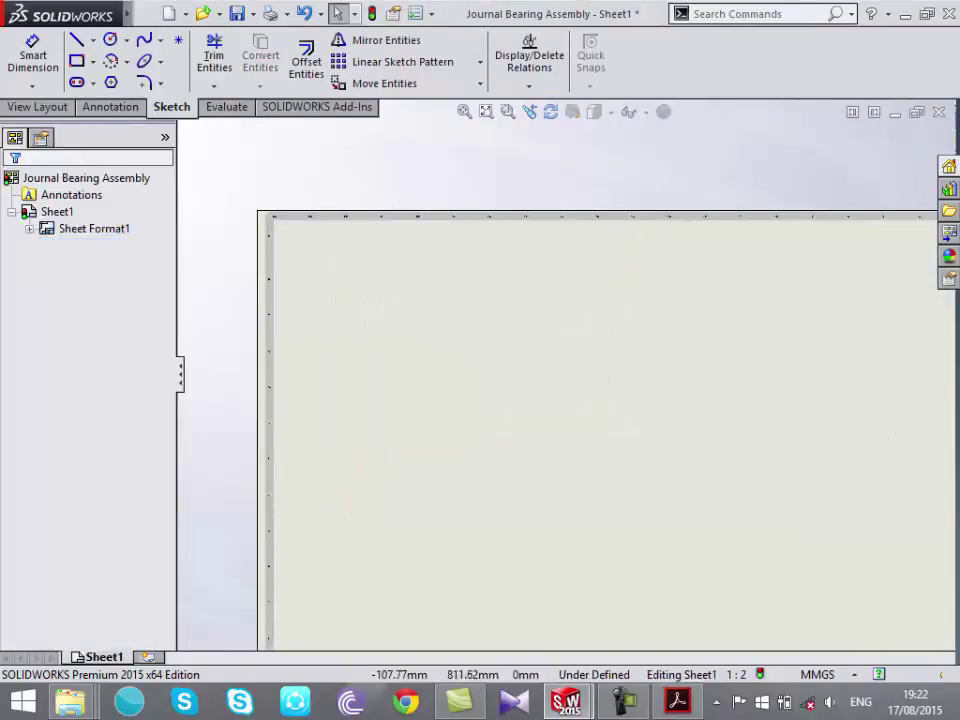
# Switch back to the Journal Bearing Assembly window
pyautogui.scroll(3, 596, 393)
pyautogui.scroll(1, 346, 319)
pyautogui.scroll(-2, 437, 393)
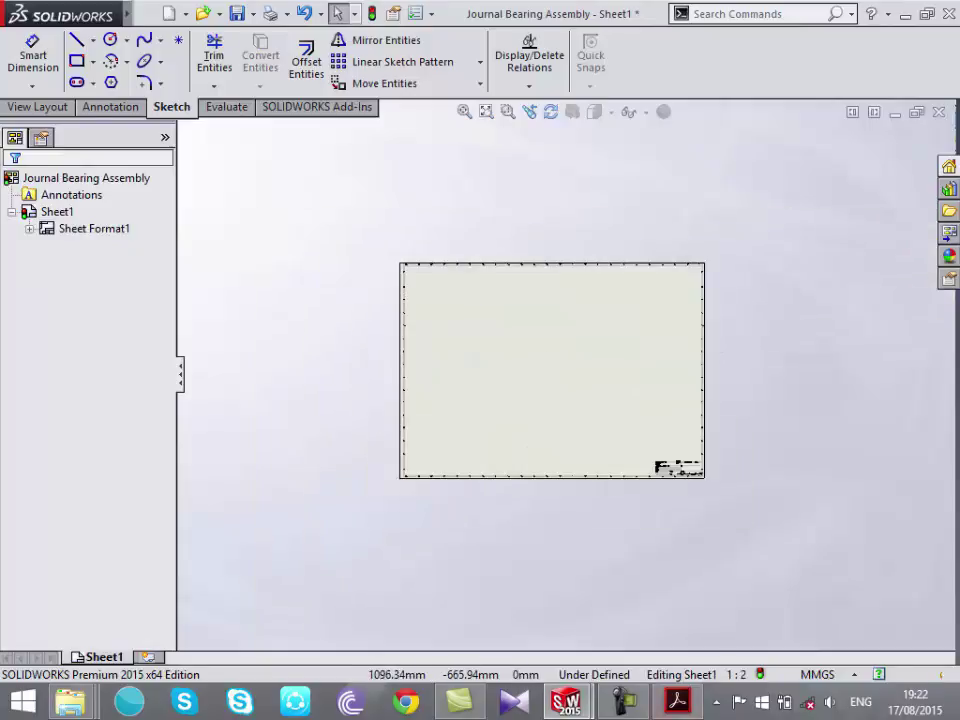
pyautogui.click(566, 702)
pyautogui.click(680, 580)
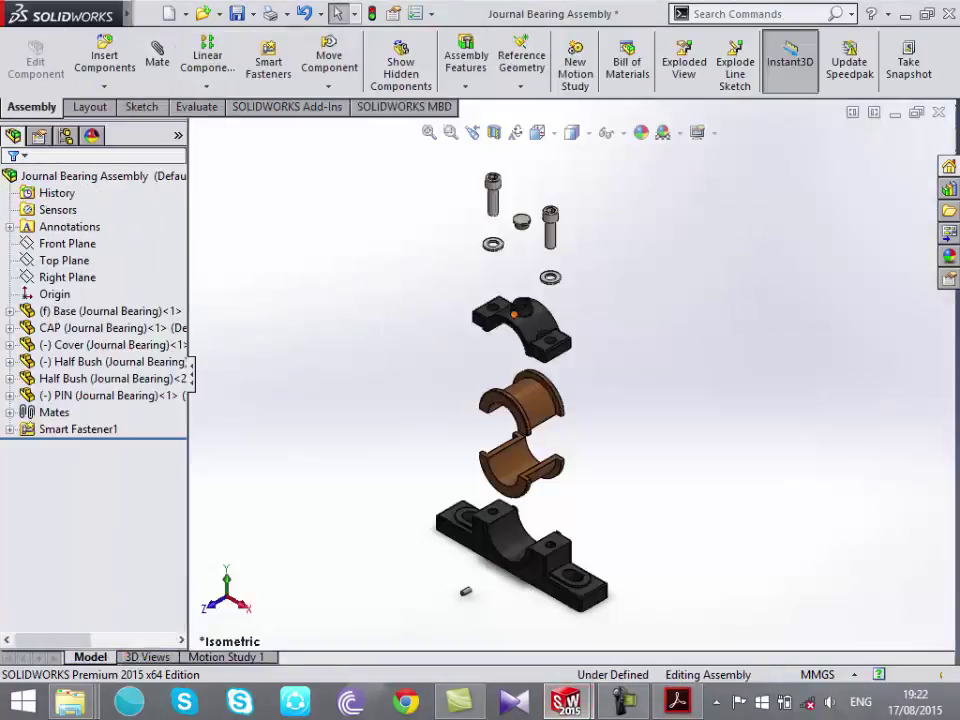
# Return to the bearing drawing's empty Sheet1 and show the View Palette in the Task Pane
pyautogui.hotkey('ctrl', 'Tab')
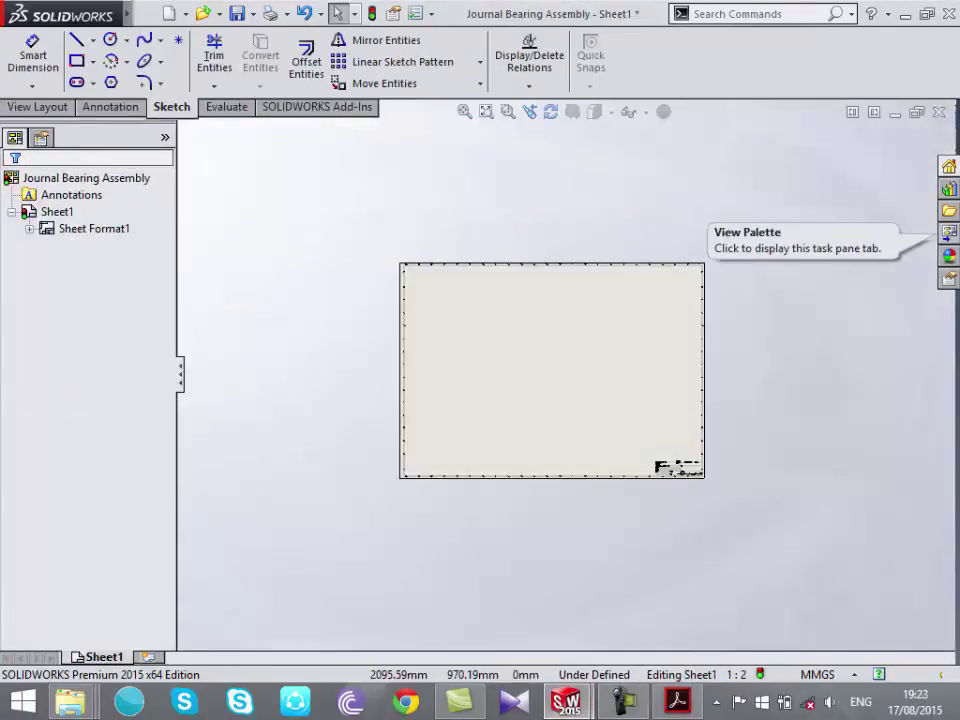
pyautogui.click(948, 232)
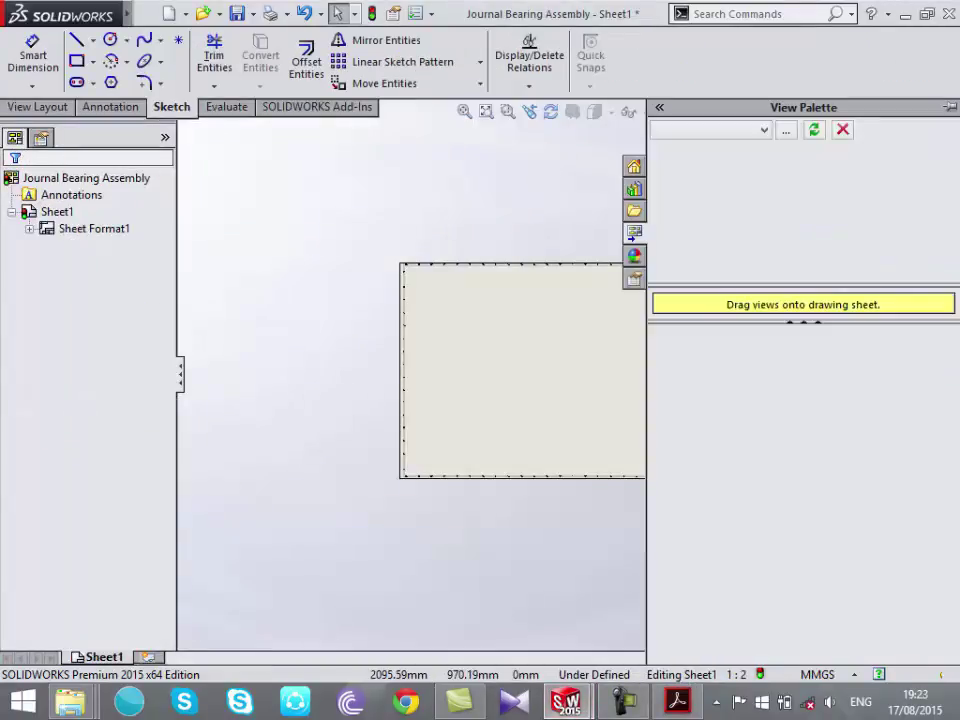
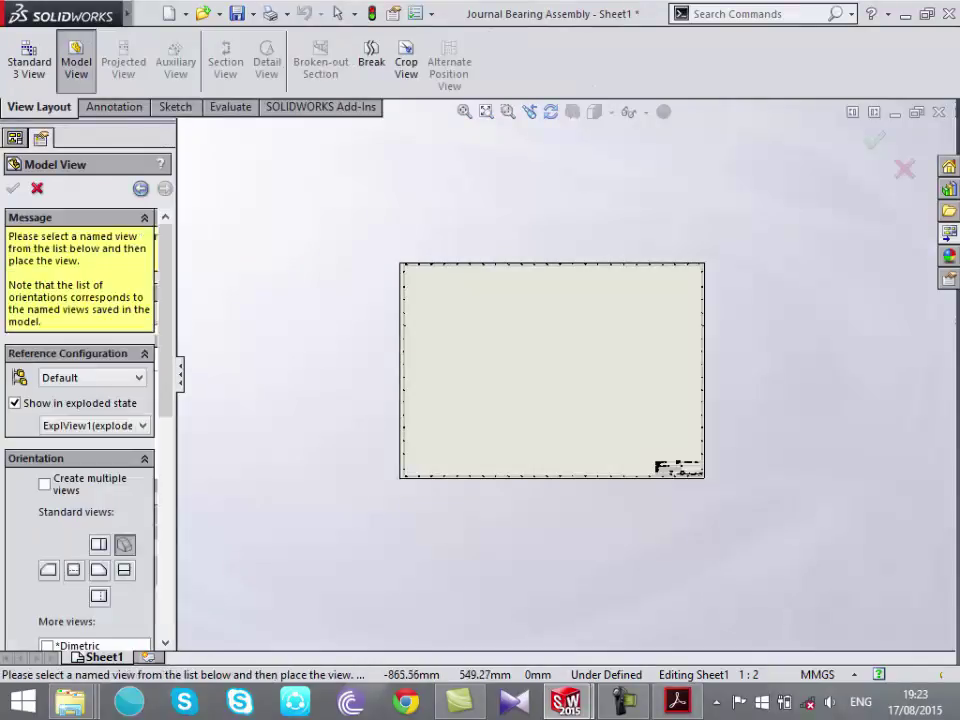
# Place the exploded isometric view of the bearing assembly on Sheet1
pyautogui.click(454, 362)
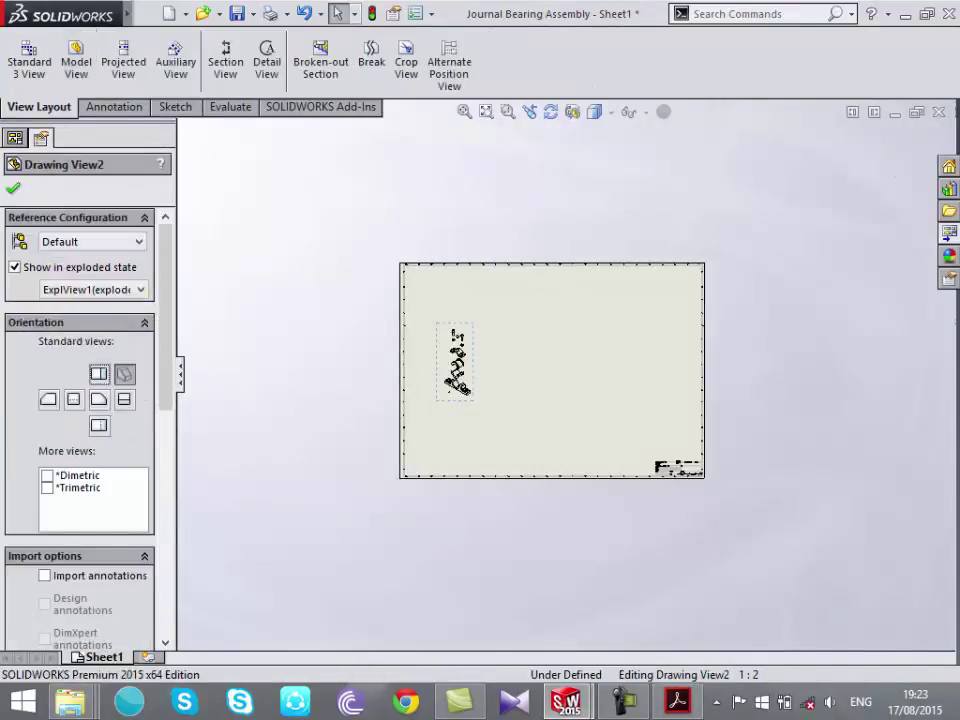
pyautogui.press('Escape')
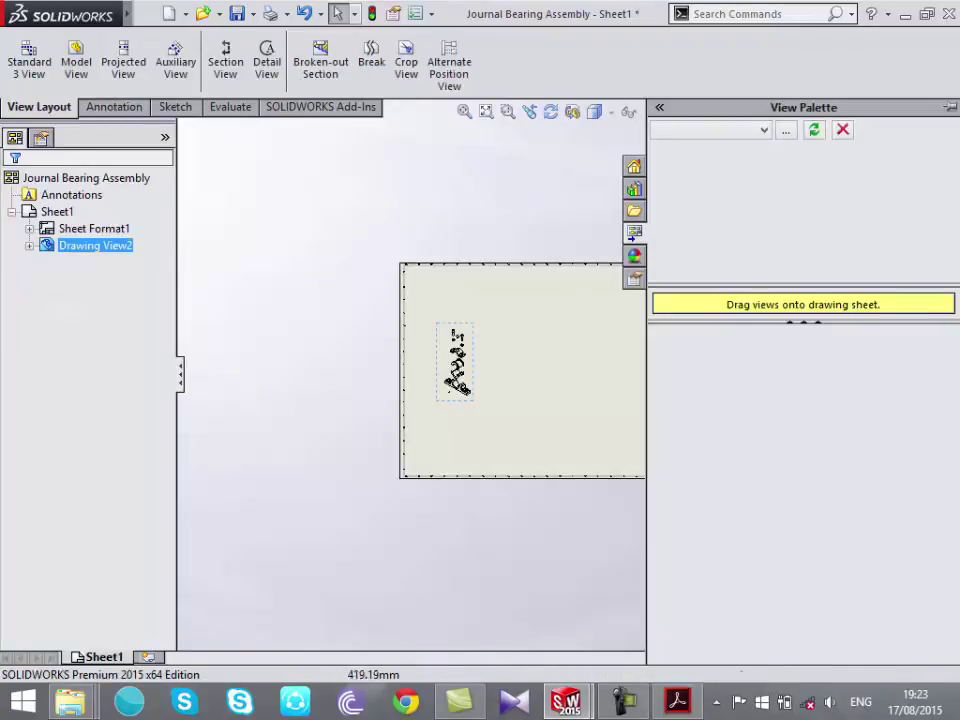
pyautogui.click(658, 346)
pyautogui.scroll(1, 658, 346)
pyautogui.scroll(2, 625, 375)
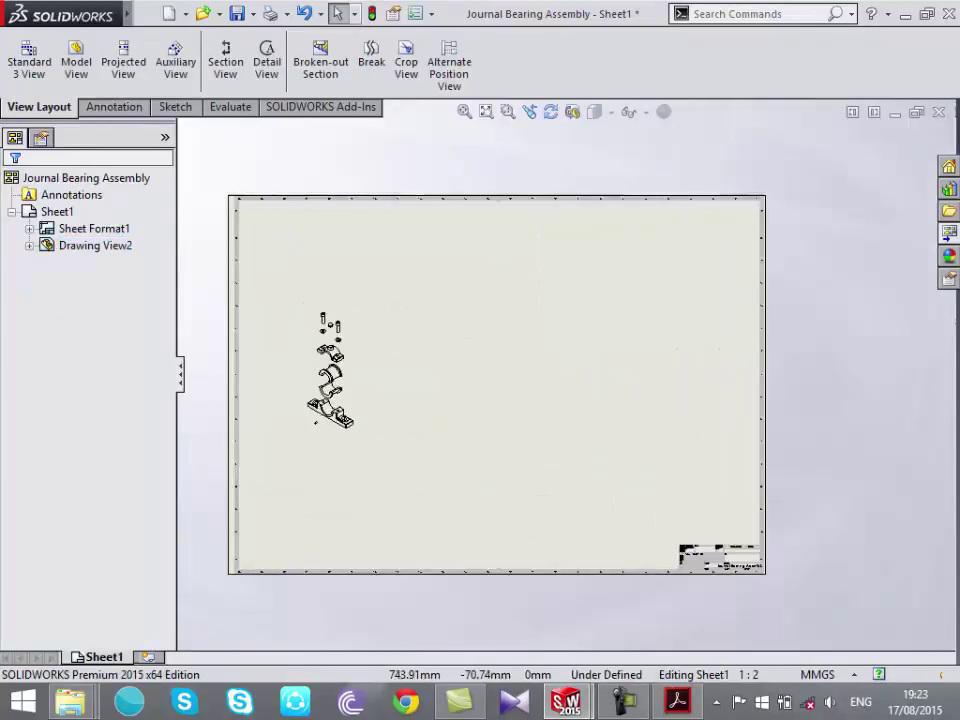
# Load the 3D assembly window, then return to Sheet1 with the View Palette showing
pyautogui.click(466, 580)
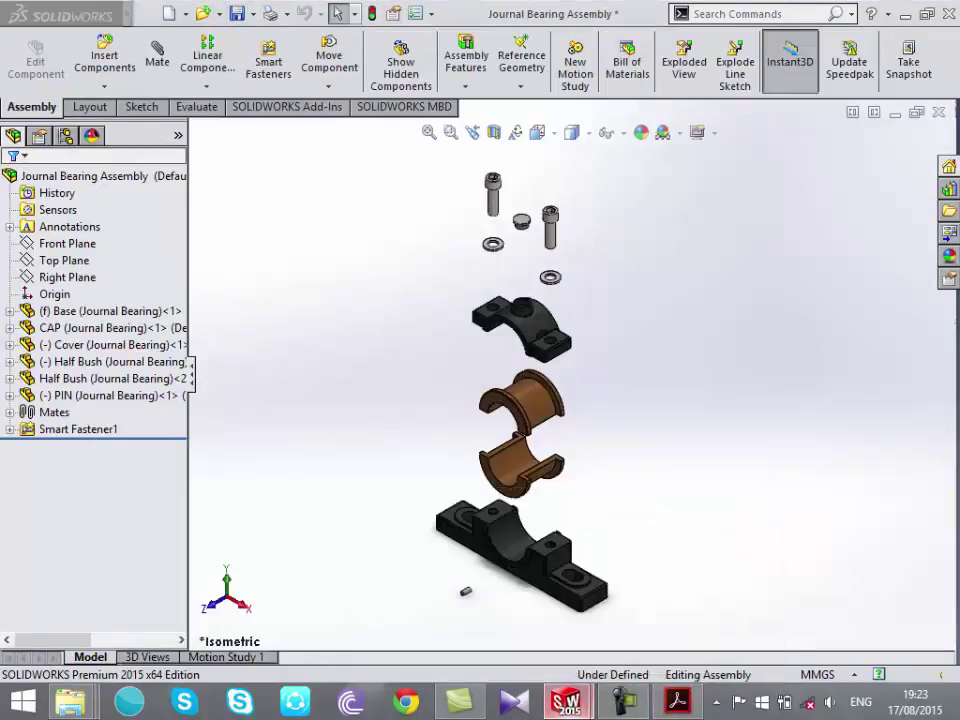
pyautogui.hotkey('ctrl', 'Tab')
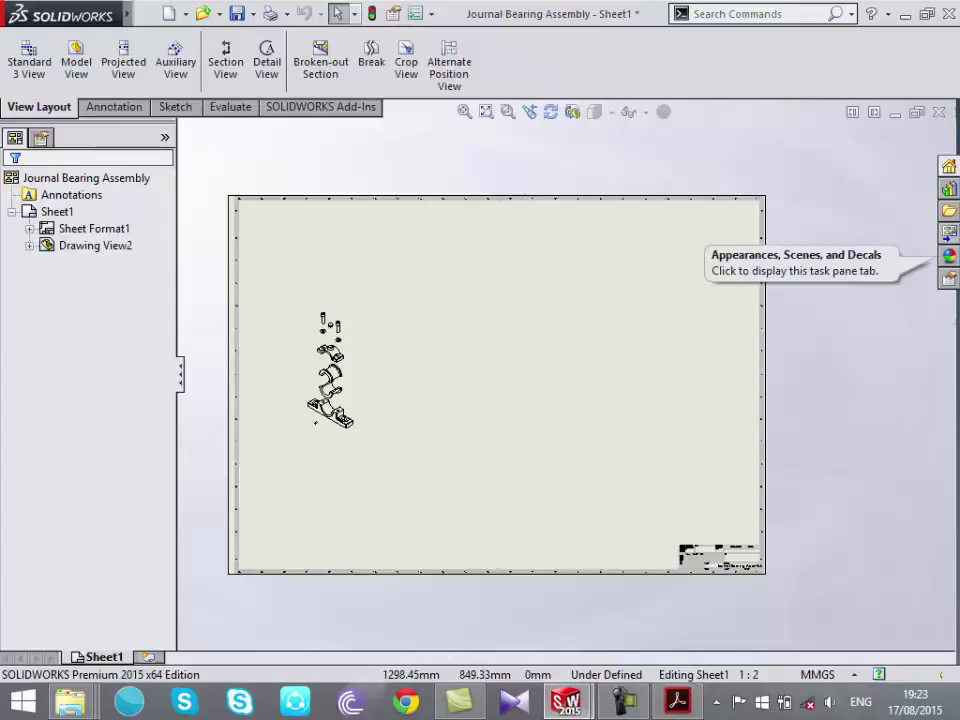
pyautogui.click(946, 232)
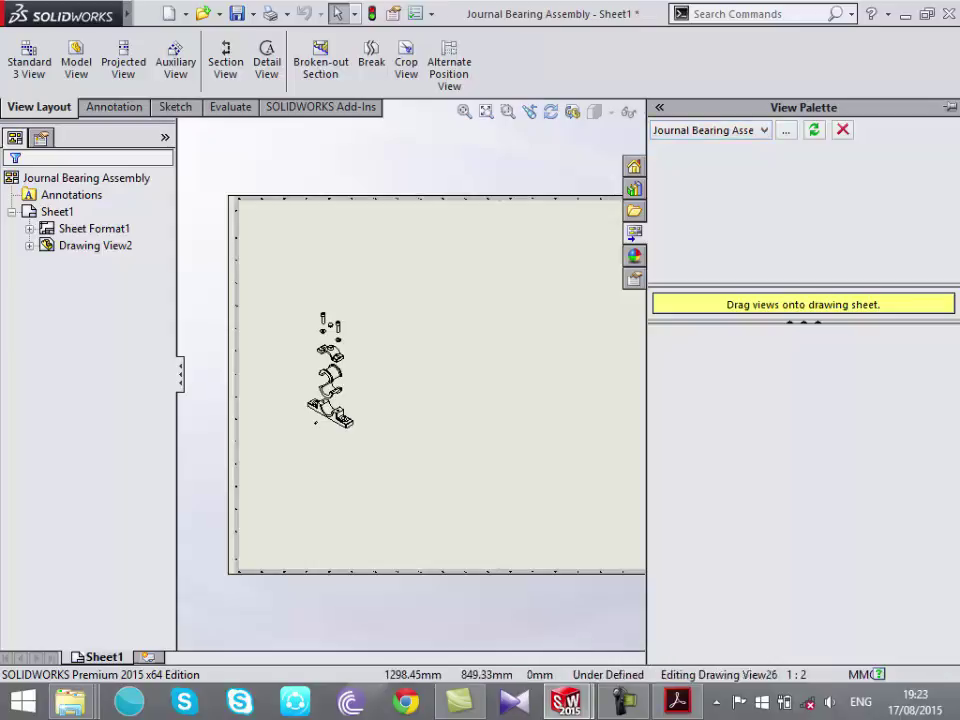
# Drag Journal Bearing Assembly's exploded Isometric view from the View Palette beside the first view
pyautogui.scroll(-2, 330, 414)
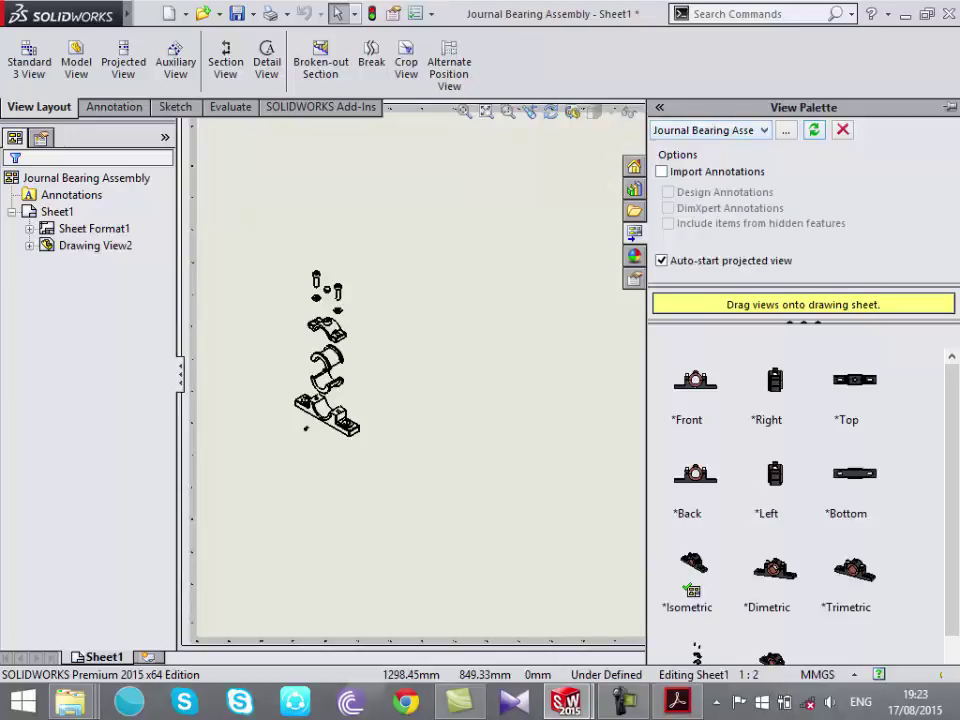
pyautogui.click(763, 130)
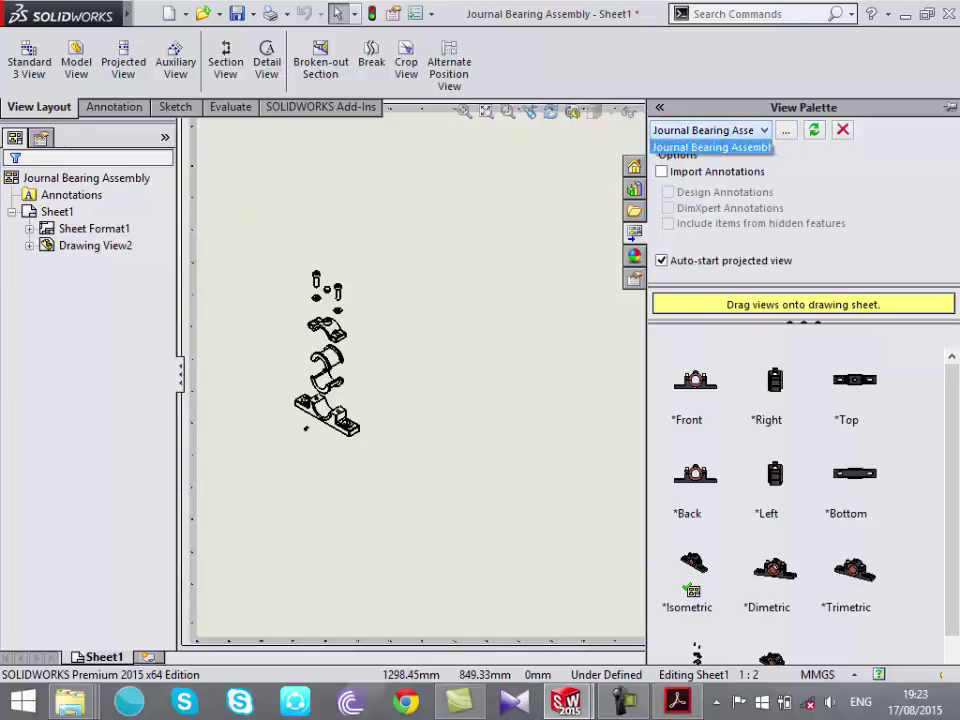
pyautogui.click(711, 147)
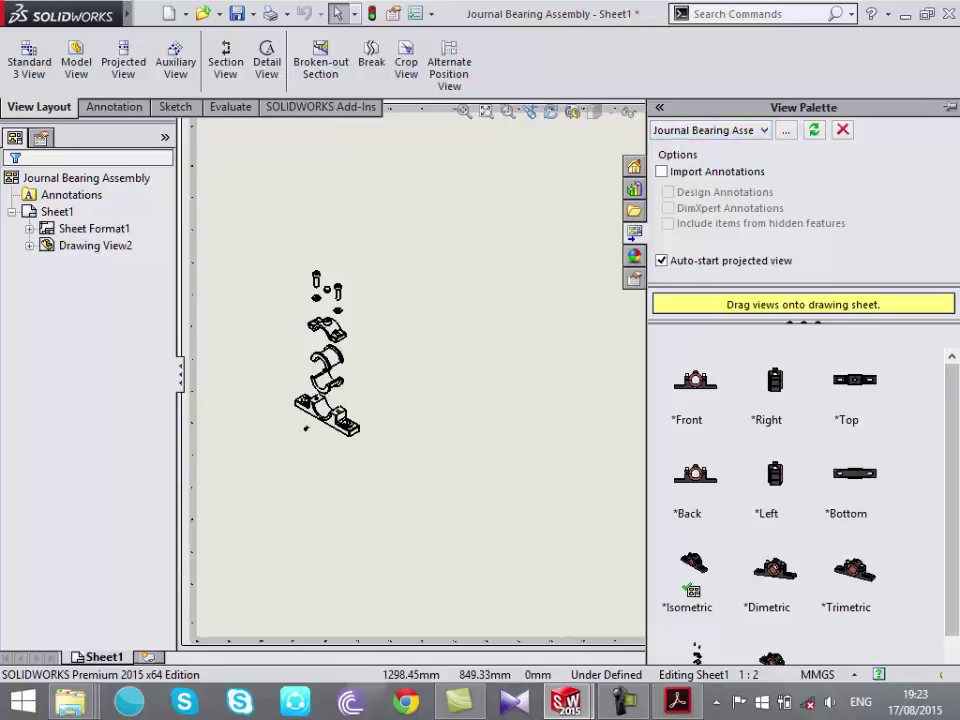
pyautogui.scroll(-1, 800, 500)
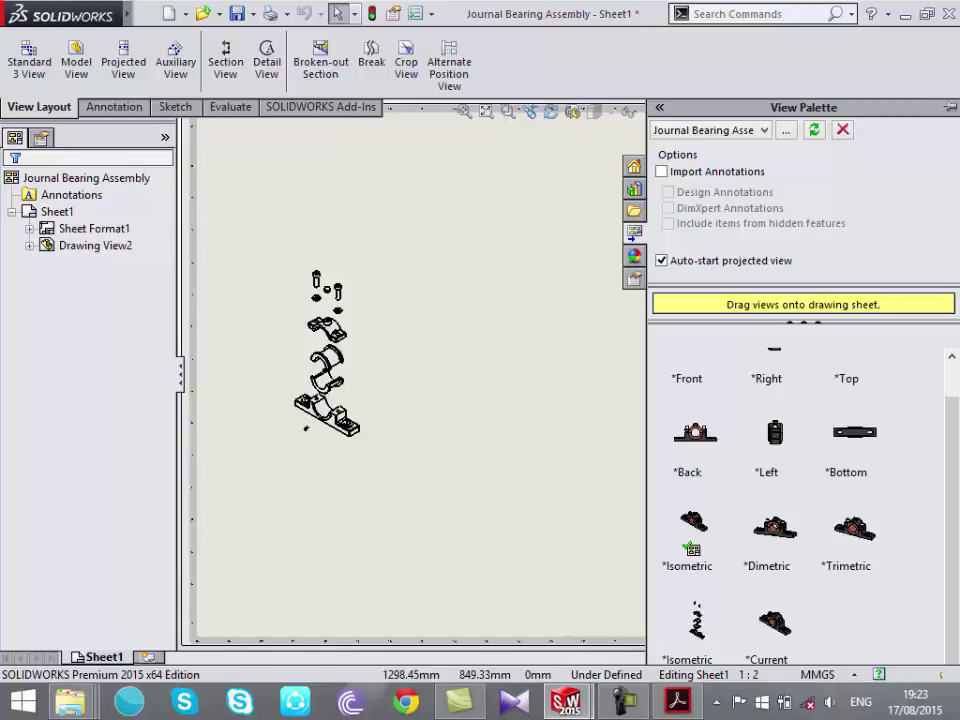
pyautogui.click(696, 622)
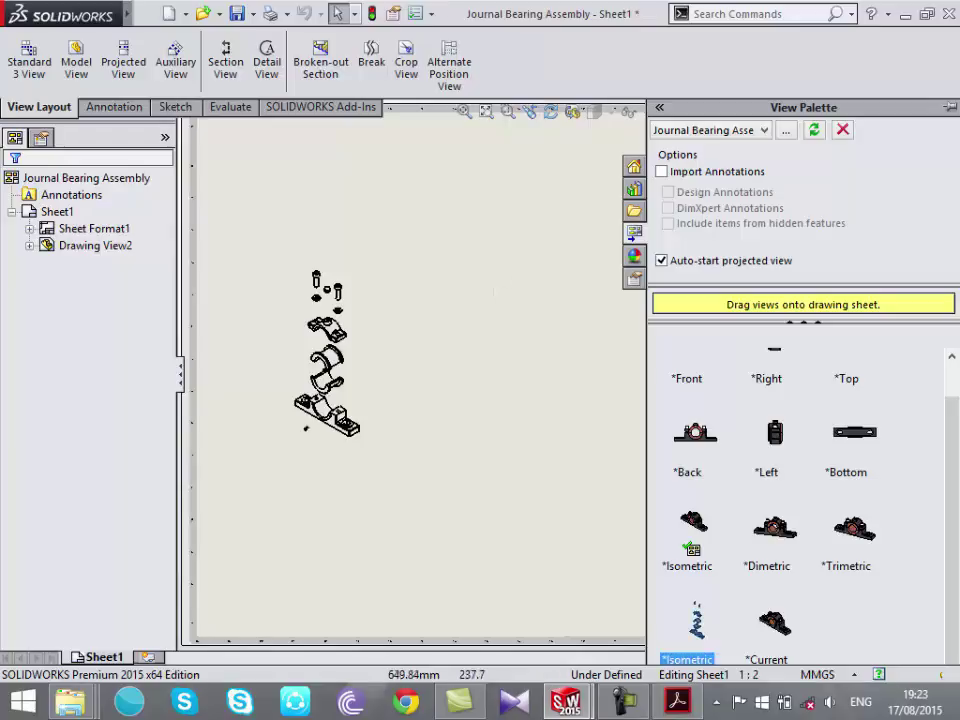
pyautogui.moveTo(696, 622); pyautogui.dragTo(596, 350)
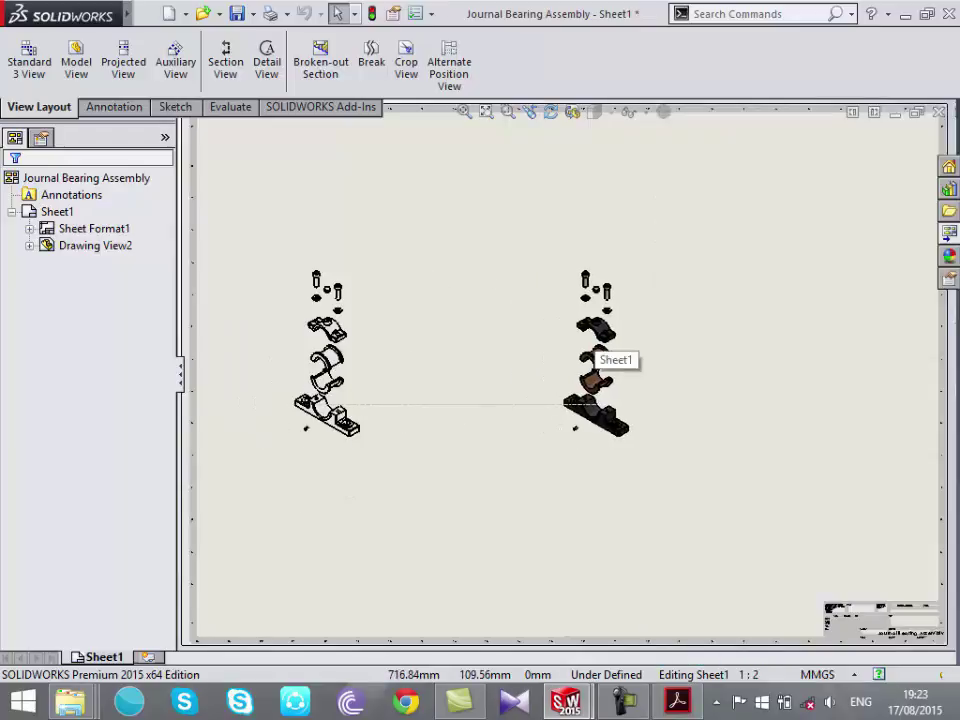
pyautogui.press('Return')
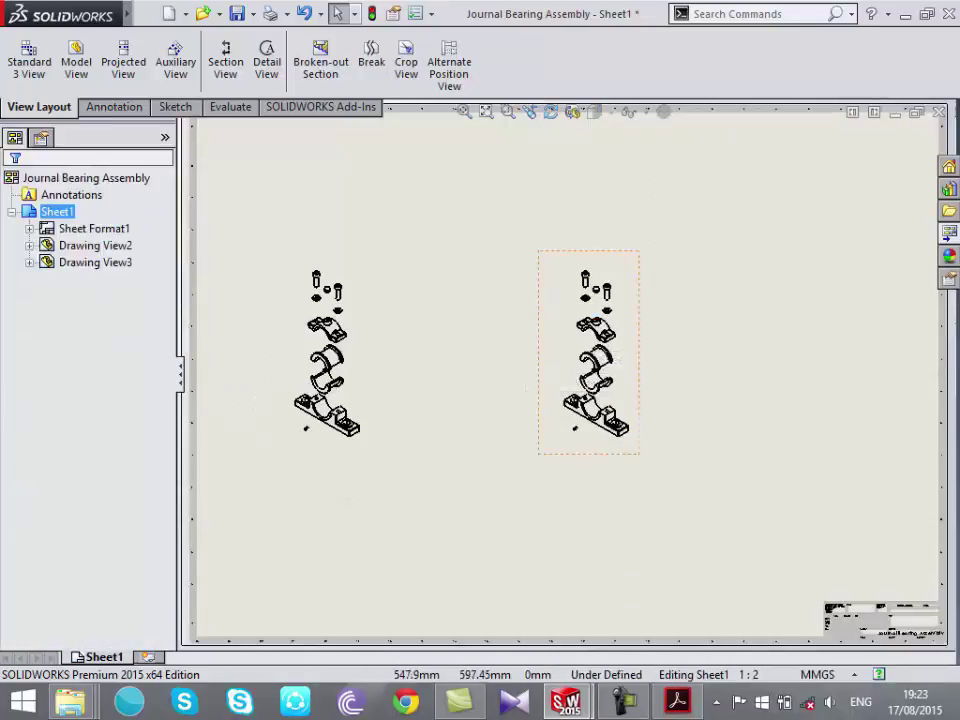
# Delete the duplicate Drawing View3
pyautogui.click(588, 300)
pyautogui.press('Delete')
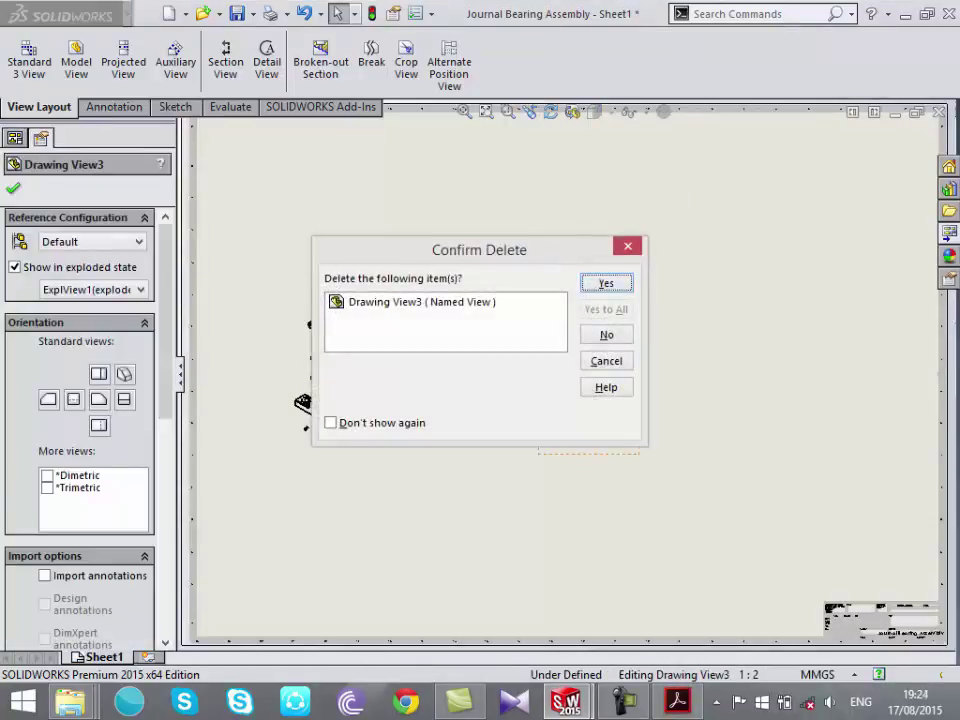
pyautogui.press('Return')
pyautogui.scroll(2, 443, 396)
pyautogui.scroll(-3, 418, 435)
pyautogui.scroll(-2, 407, 381)
# Give Drawing View2 a user-defined custom scale of 1:2
pyautogui.click(407, 381)
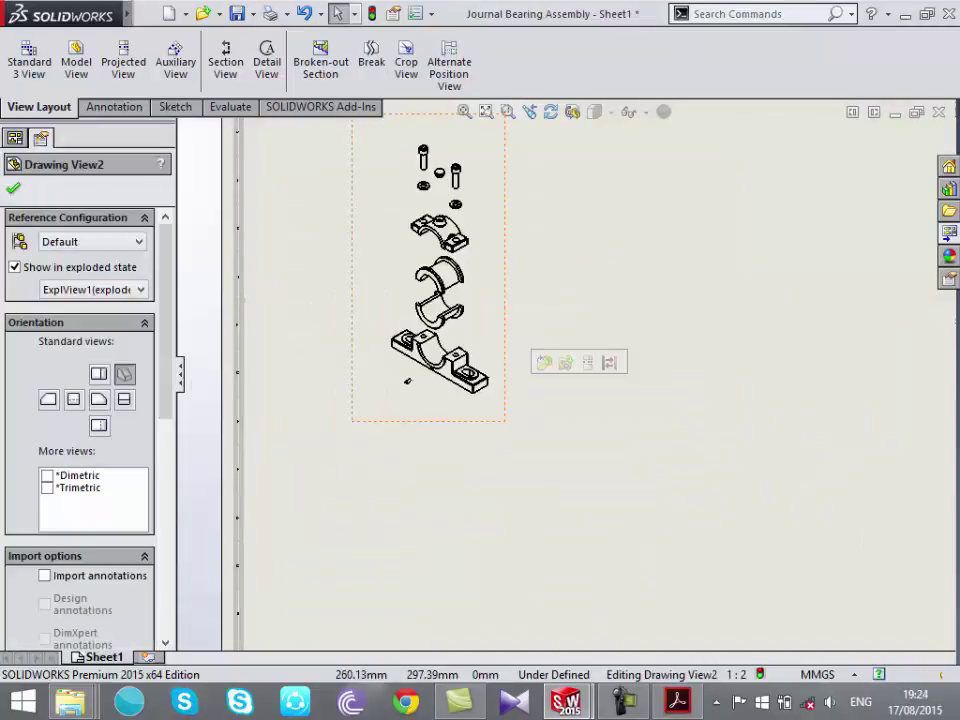
pyautogui.scroll(-5, 80, 400)
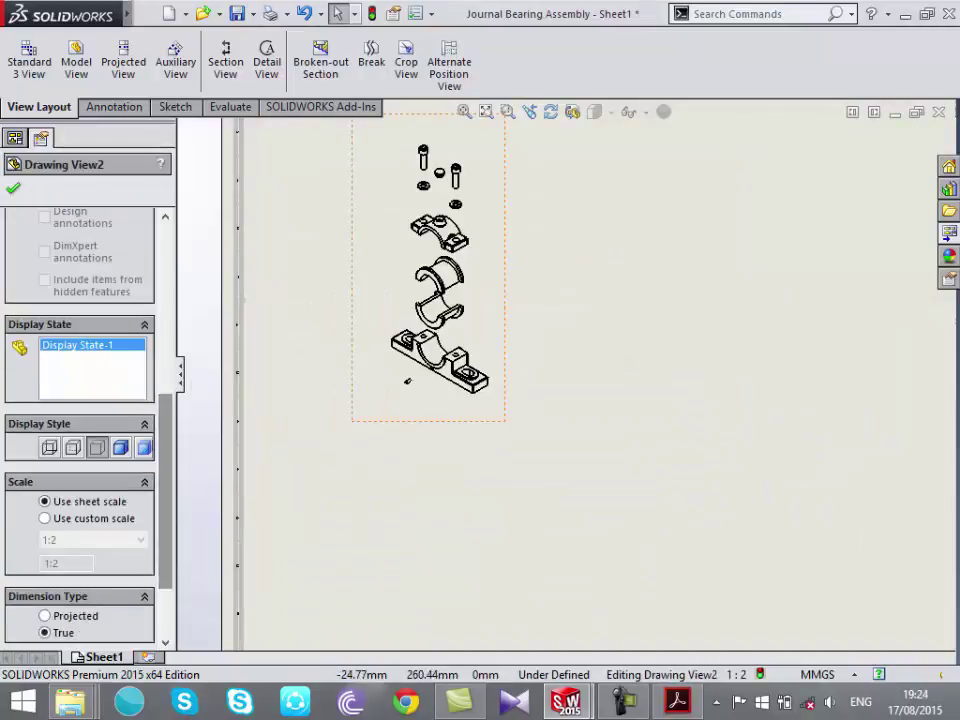
pyautogui.click(44, 518)
pyautogui.click(140, 540)
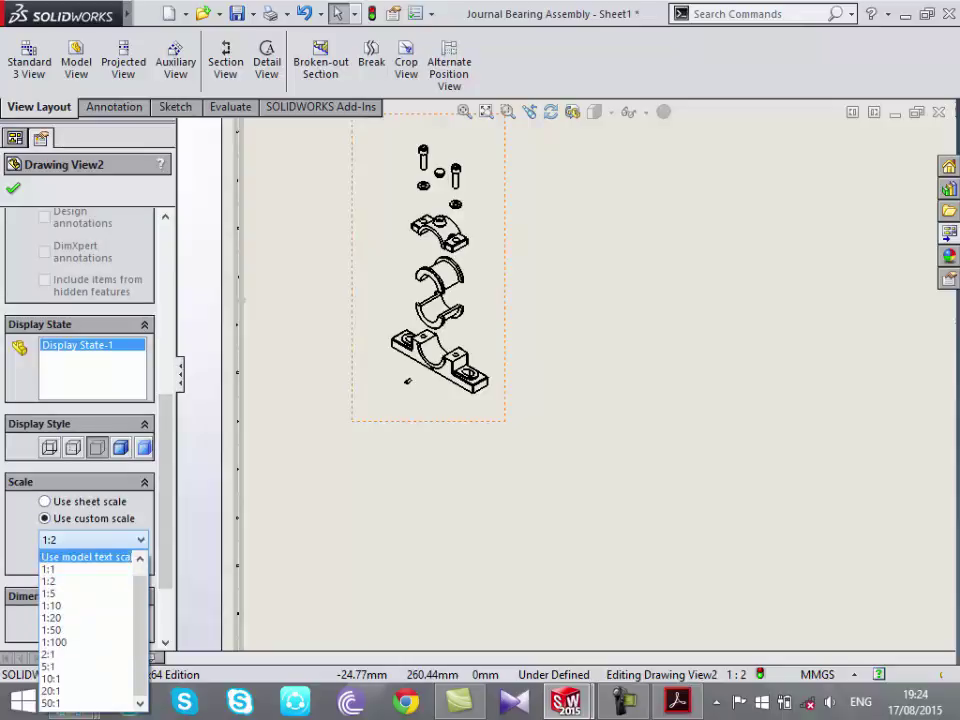
pyautogui.scroll(1, 90, 620)
pyautogui.click(72, 556)
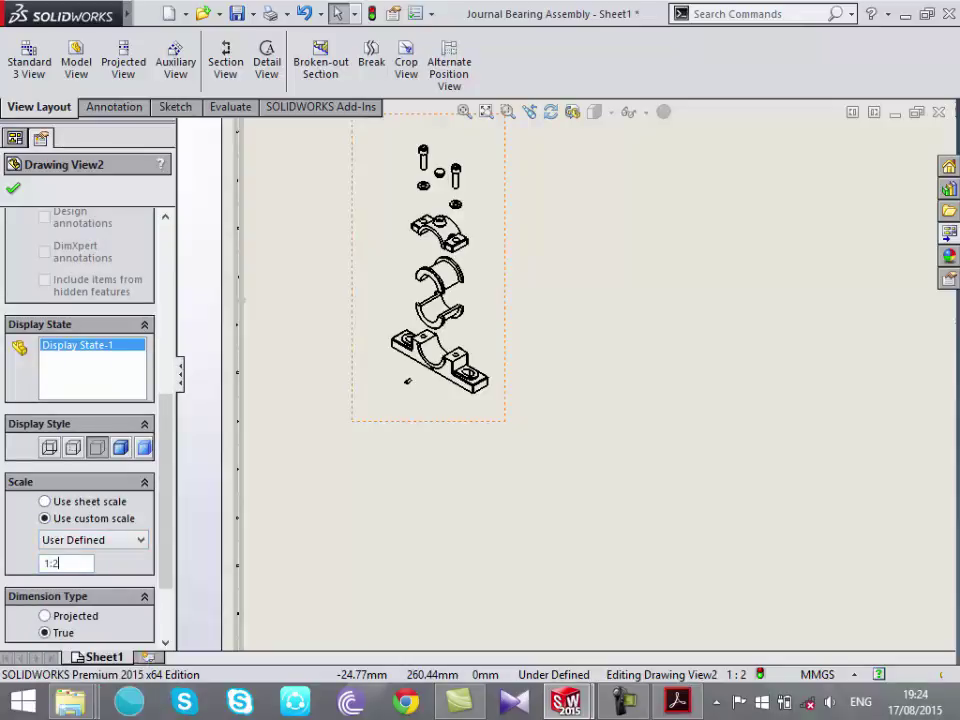
pyautogui.write('1')
pyautogui.write(':2')
pyautogui.click(13, 187)
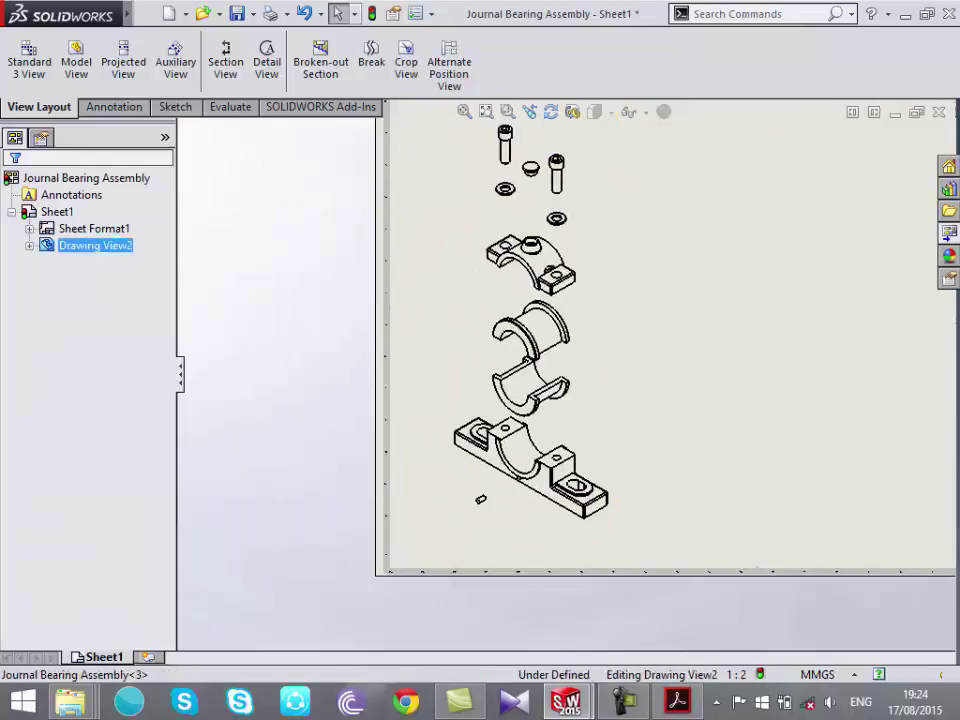
pyautogui.scroll(5, 600, 410)
pyautogui.scroll(-4, 600, 410)
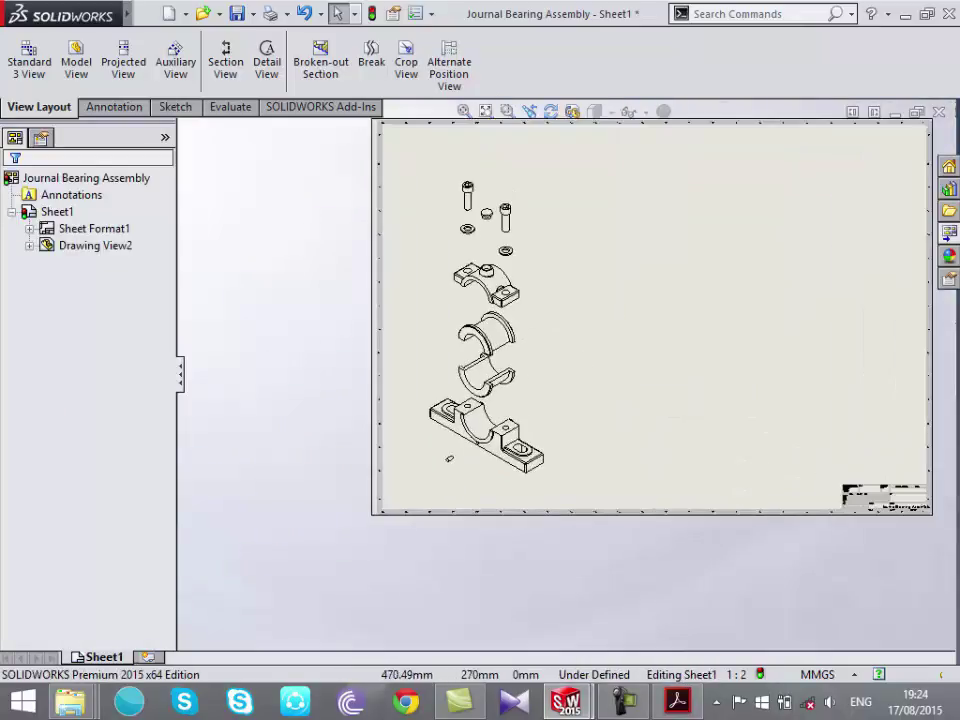
pyautogui.scroll(-2, 600, 410)
pyautogui.scroll(1, 600, 410)
pyautogui.scroll(-2, 532, 376)
pyautogui.scroll(3, 532, 376)
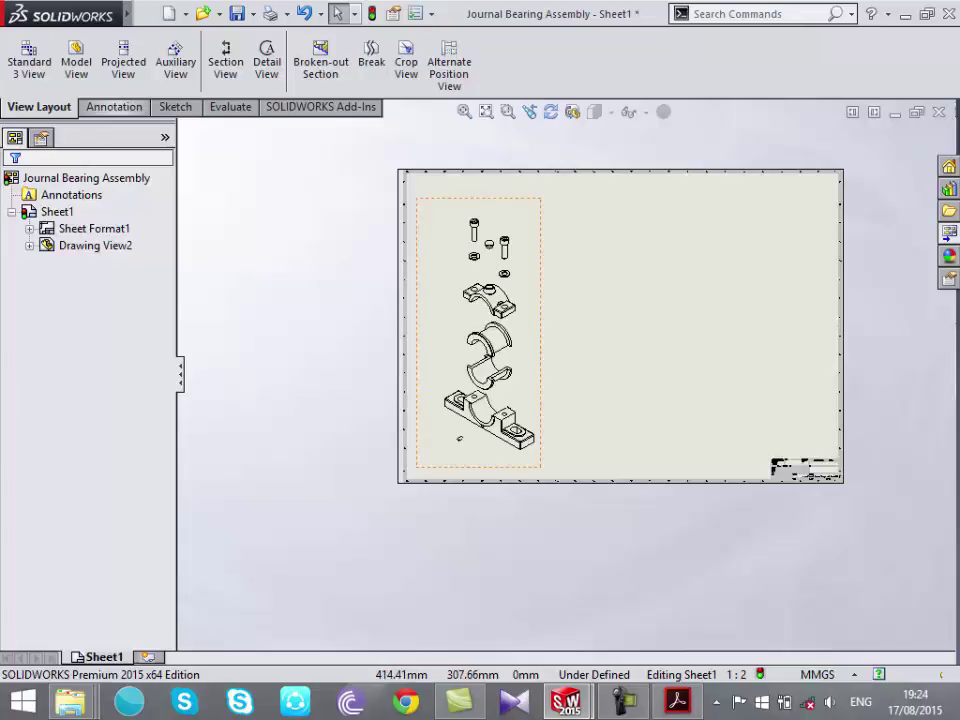
# Start Auto Balloon on the exploded Drawing View2
pyautogui.click(111, 106)
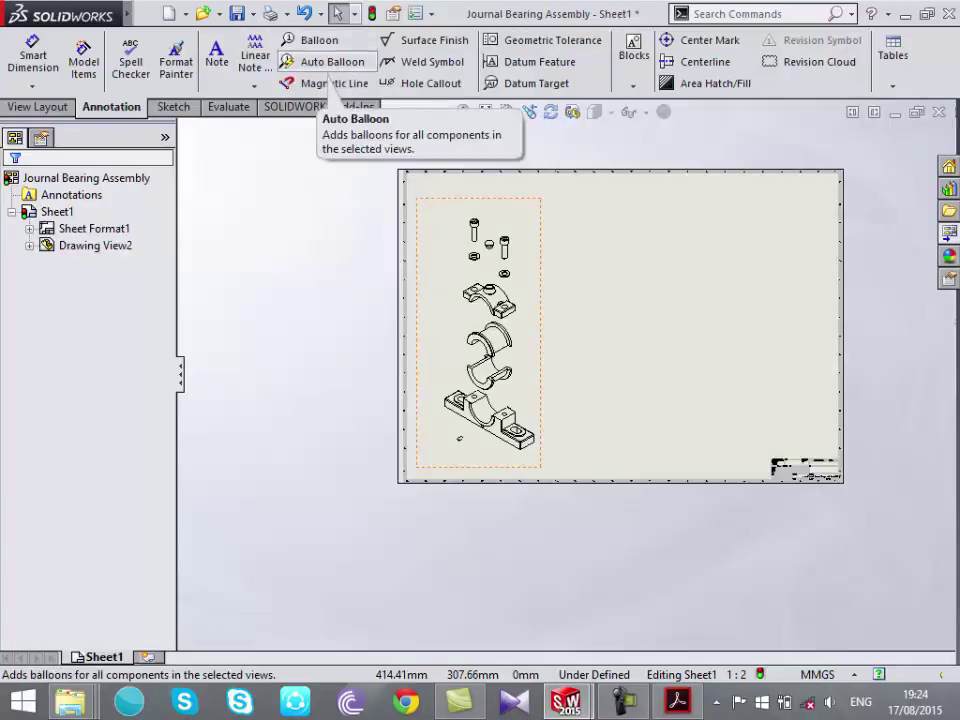
pyautogui.click(290, 62)
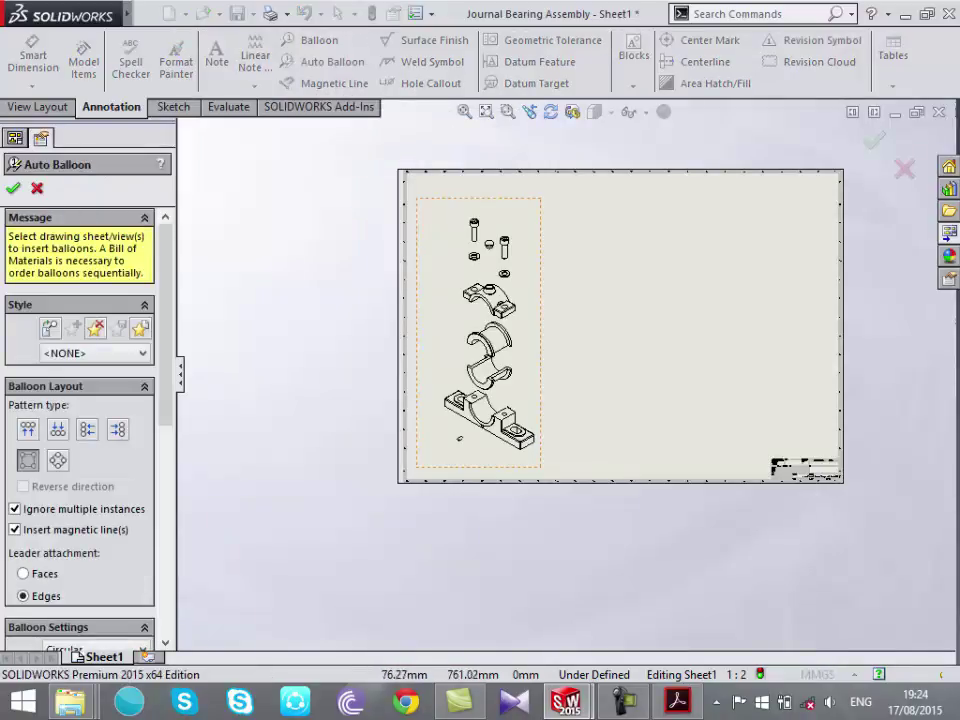
pyautogui.click(485, 205)
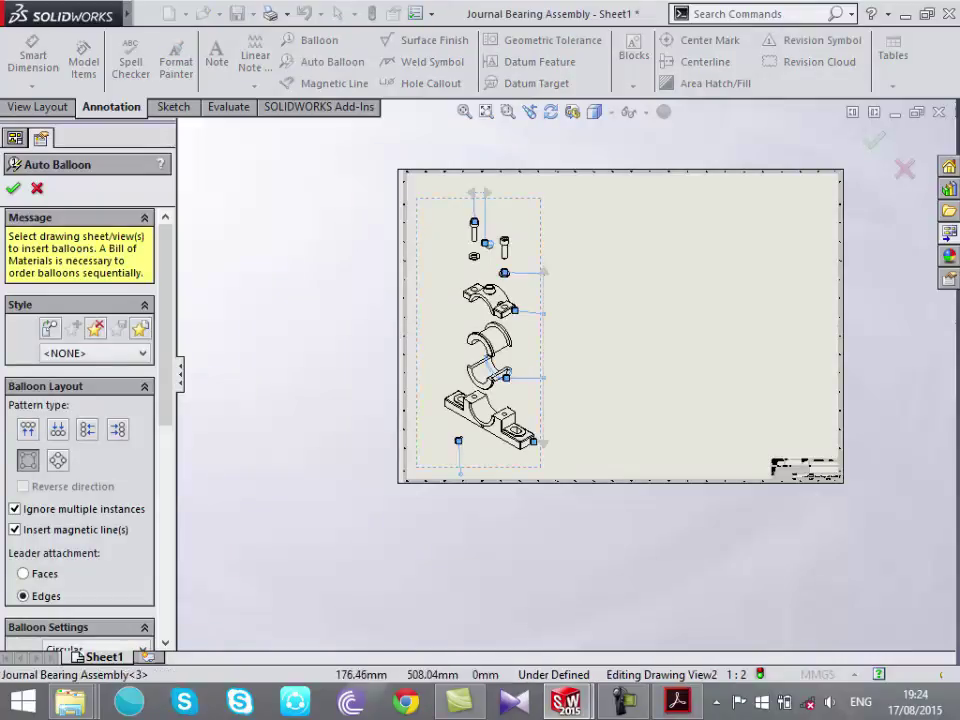
pyautogui.scroll(-2, 485, 205)
pyautogui.scroll(-2, 460, 205)
pyautogui.scroll(-2, 460, 205)
pyautogui.scroll(2, 460, 205)
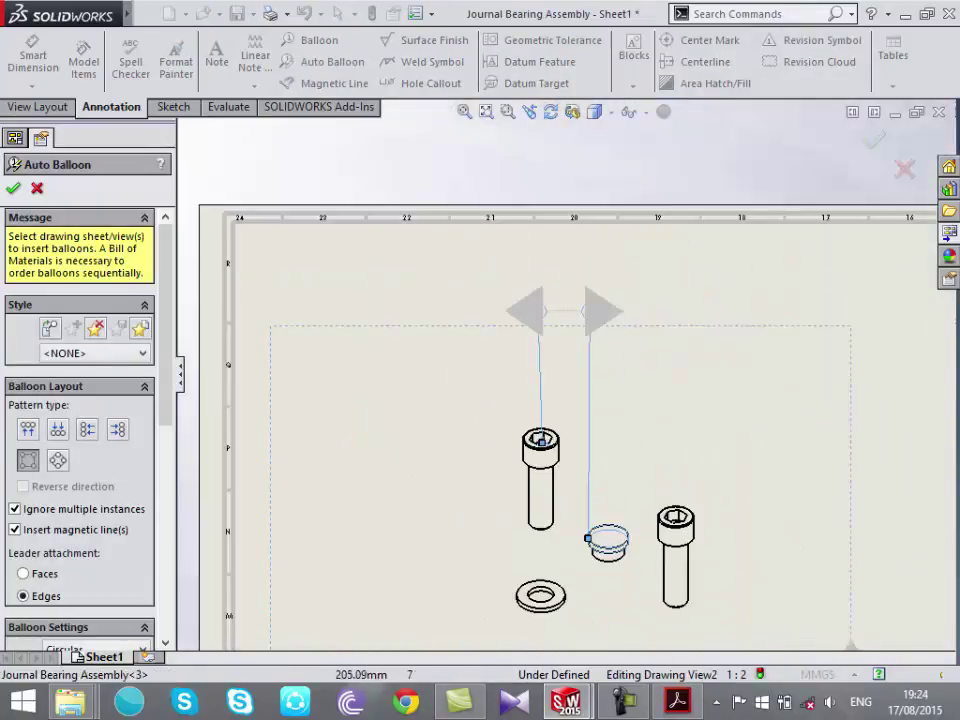
pyautogui.scroll(-2, 460, 205)
pyautogui.scroll(3, 530, 356)
pyautogui.scroll(-2, 460, 300)
pyautogui.scroll(-2, 470, 290)
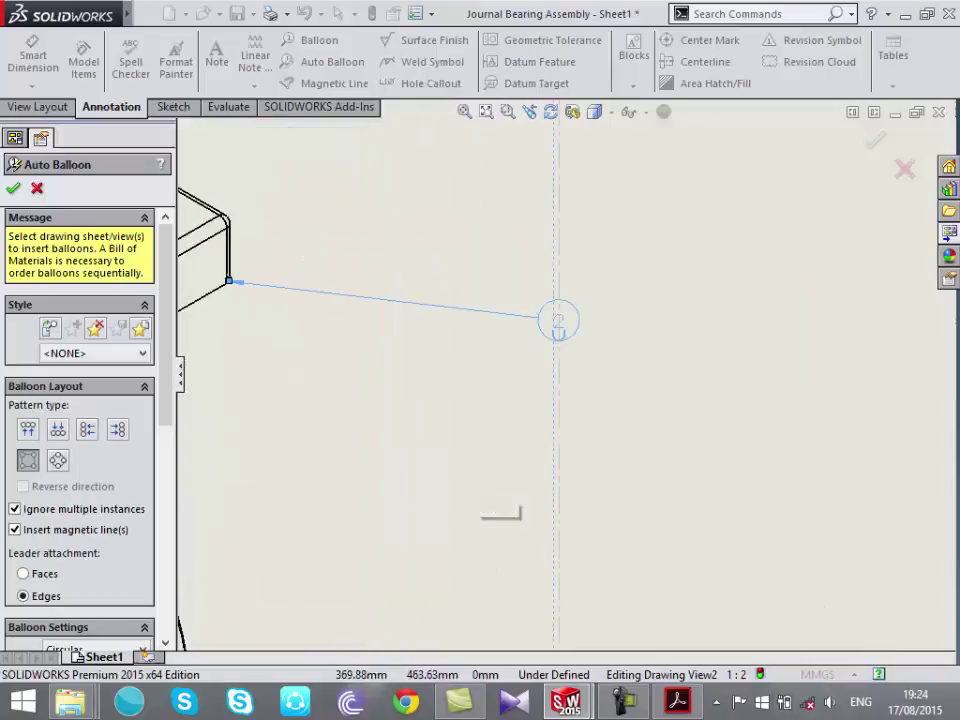
pyautogui.scroll(-2, 480, 300)
pyautogui.scroll(-1, 566, 372)
pyautogui.scroll(2, 566, 372)
pyautogui.scroll(2, 566, 375)
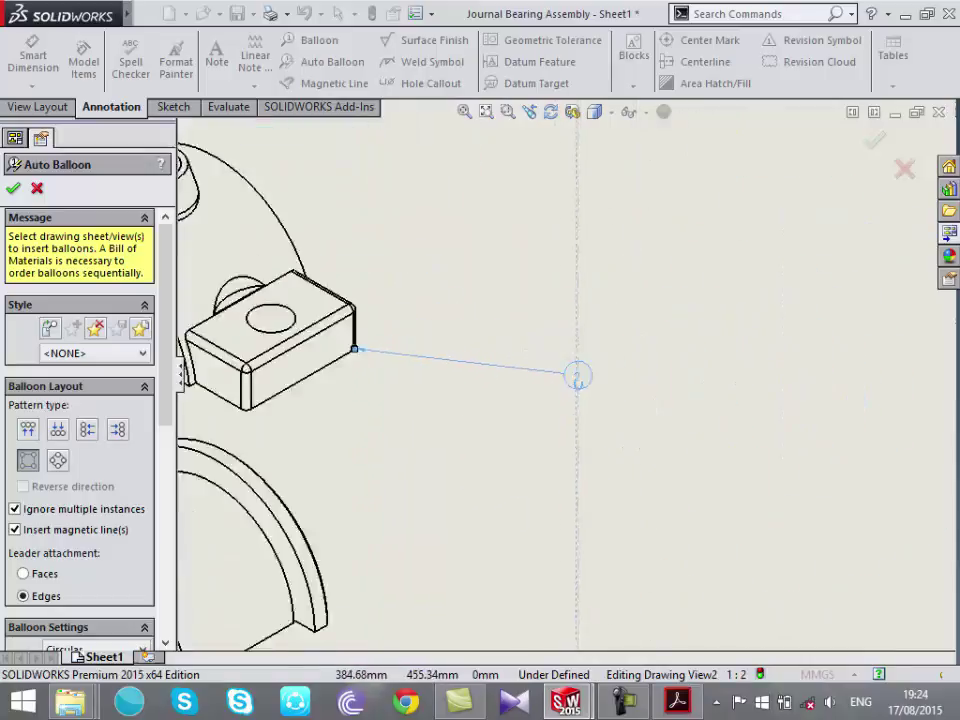
pyautogui.scroll(3, 566, 378)
pyautogui.scroll(1, 566, 392)
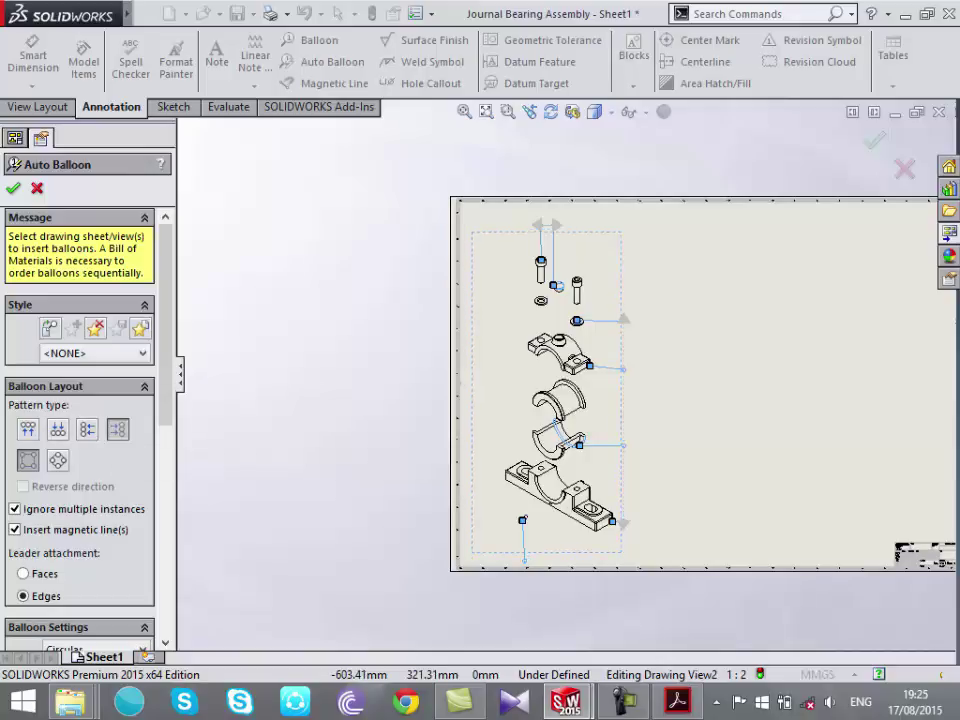
# Try the left and top balloon layouts, then settle on Layout to Right
pyautogui.click(117, 428)
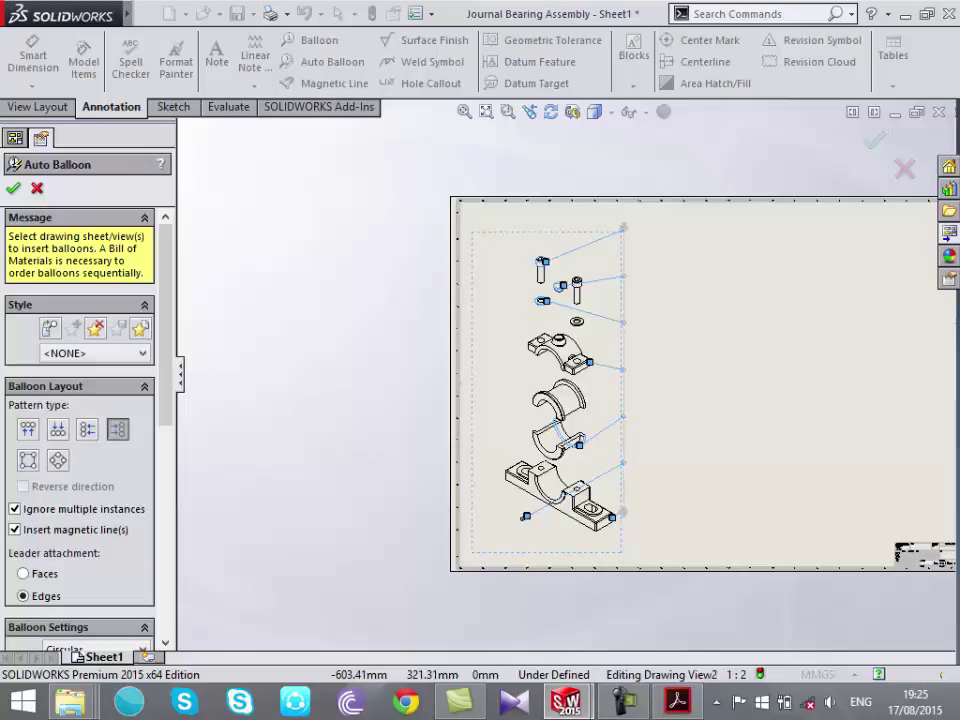
pyautogui.click(87, 428)
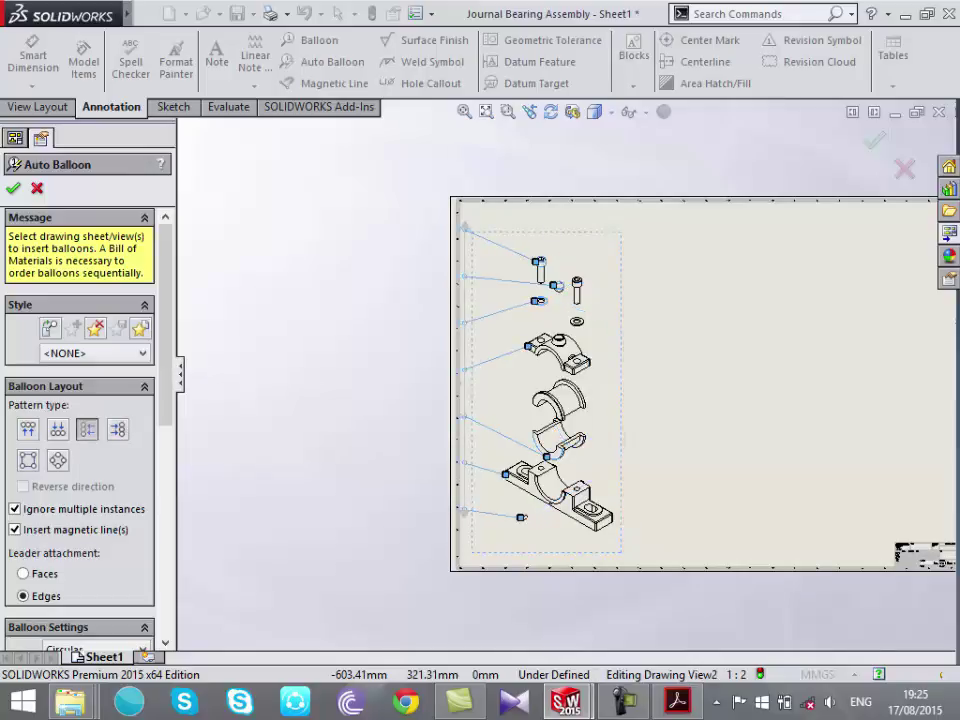
pyautogui.click(28, 428)
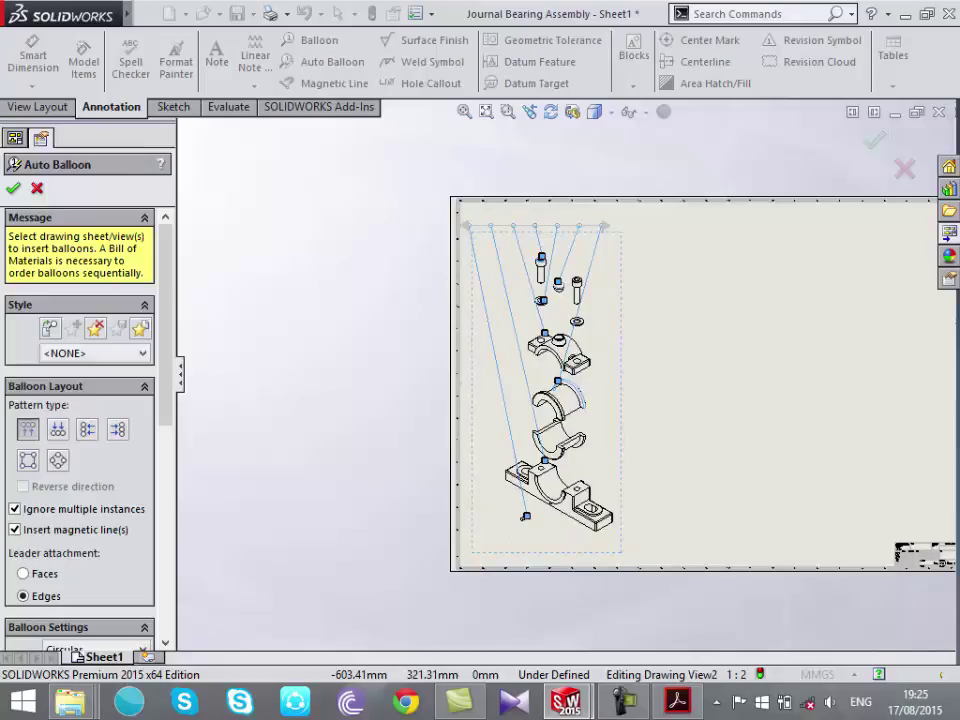
pyautogui.click(117, 428)
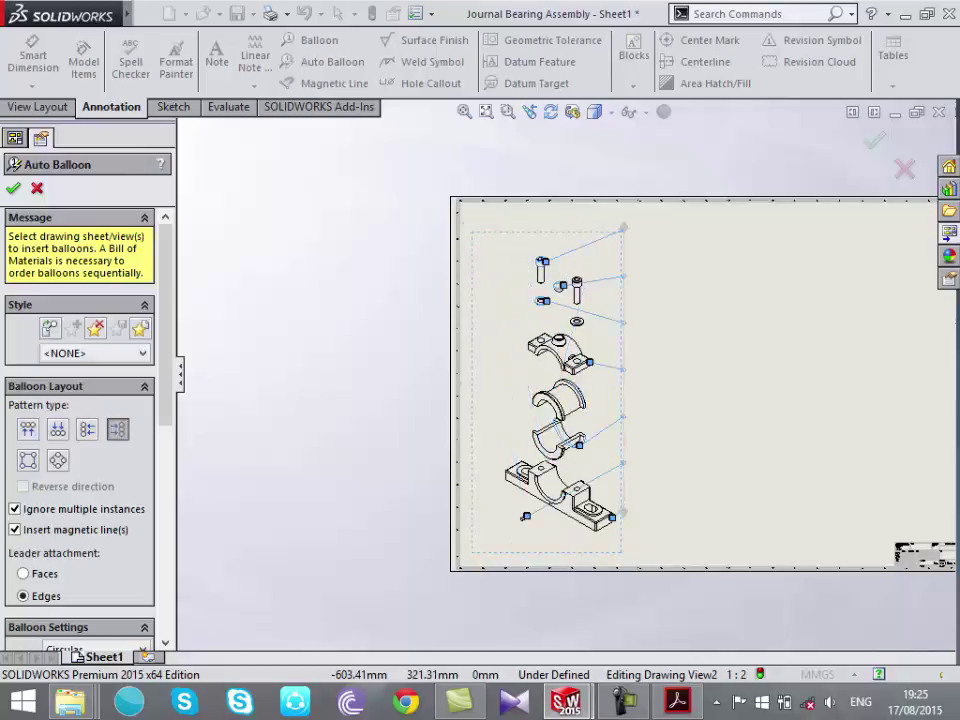
pyautogui.scroll(-3, 80, 380)
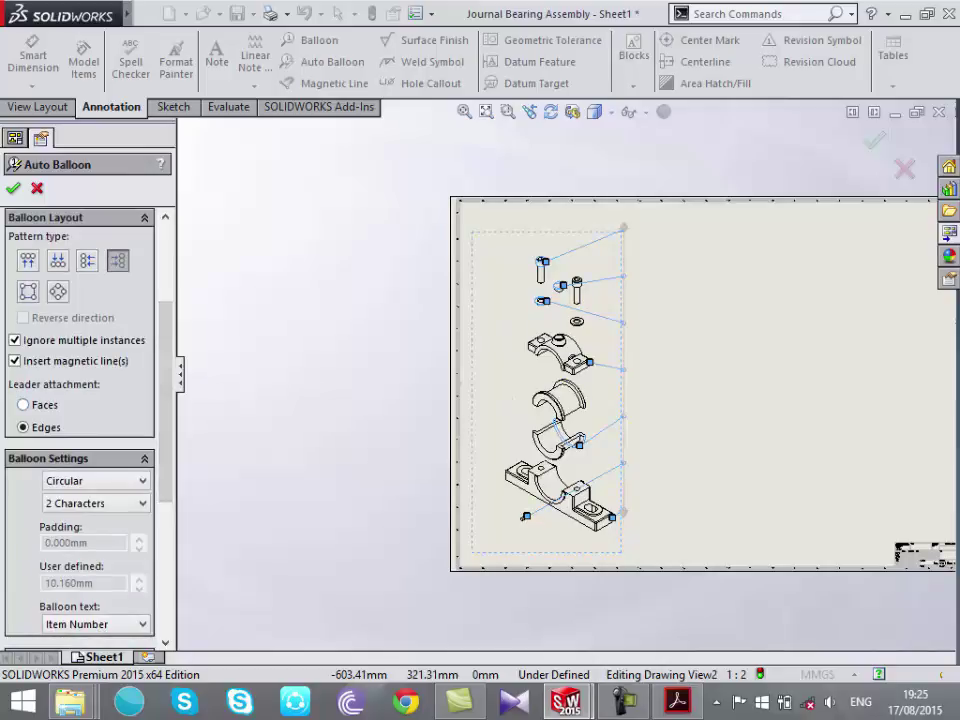
pyautogui.scroll(-2, 518, 326)
pyautogui.scroll(-2, 518, 326)
pyautogui.scroll(-3, 518, 326)
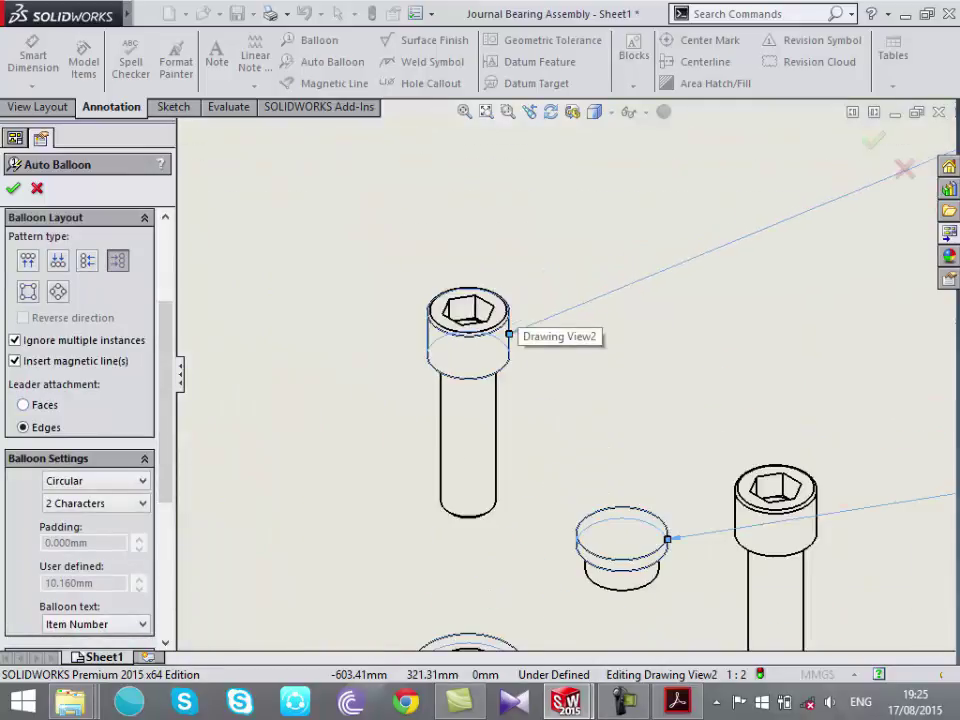
pyautogui.scroll(-2, 518, 326)
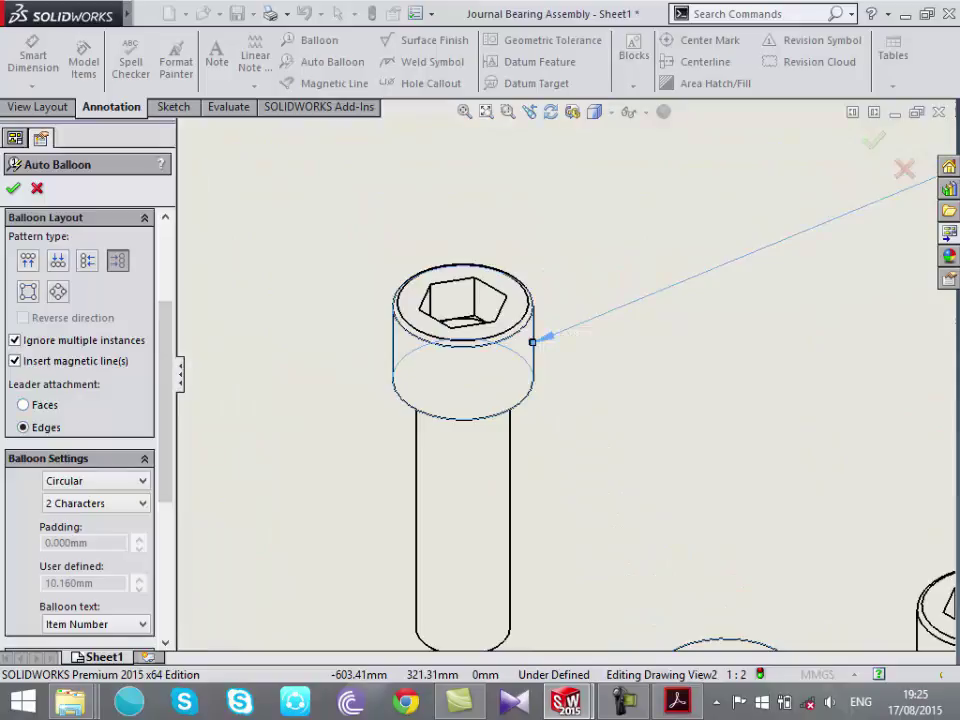
pyautogui.scroll(3, 590, 522)
pyautogui.scroll(2, 590, 522)
pyautogui.scroll(-2, 590, 522)
pyautogui.scroll(-2, 590, 522)
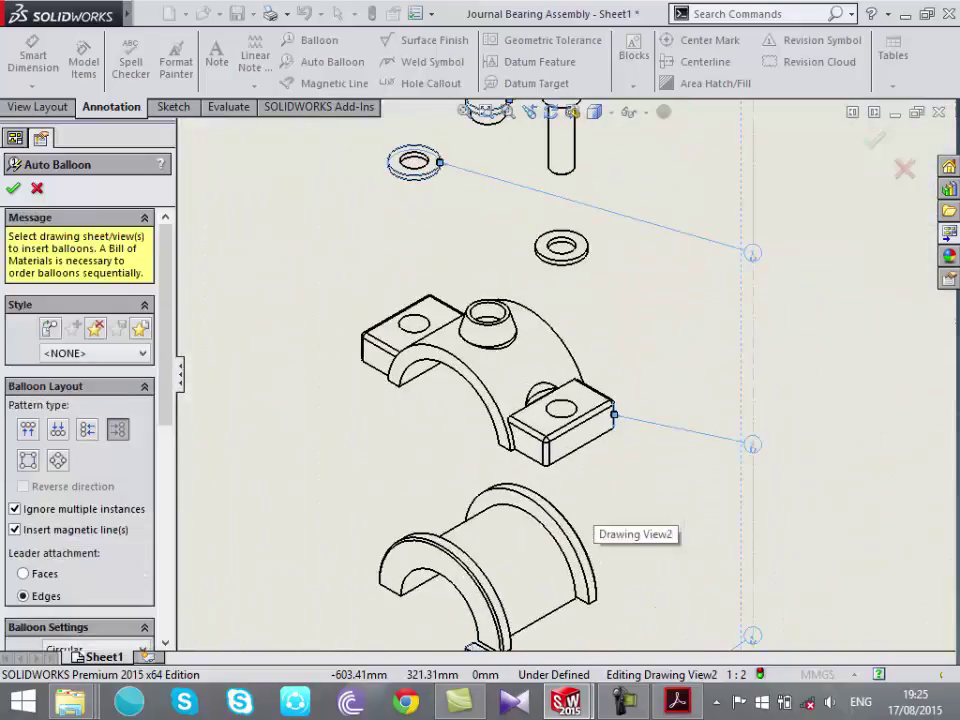
pyautogui.scroll(-3, 590, 522)
pyautogui.scroll(4, 590, 522)
pyautogui.scroll(-2, 590, 522)
pyautogui.scroll(-2, 590, 522)
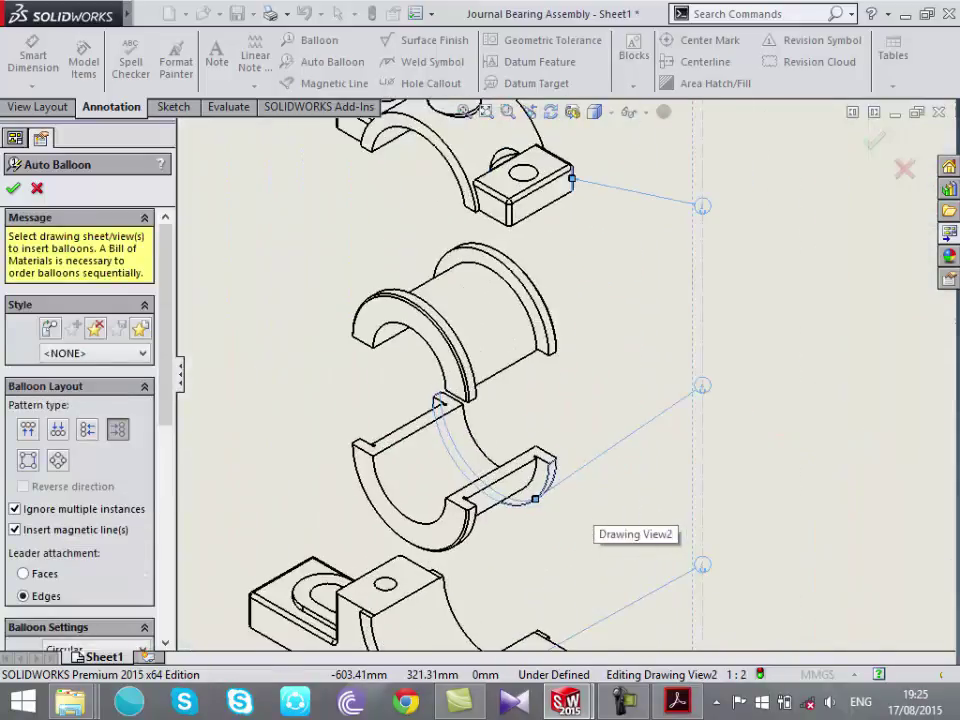
pyautogui.scroll(1, 590, 522)
pyautogui.scroll(3, 590, 522)
pyautogui.scroll(-2, 590, 522)
pyautogui.scroll(2, 590, 522)
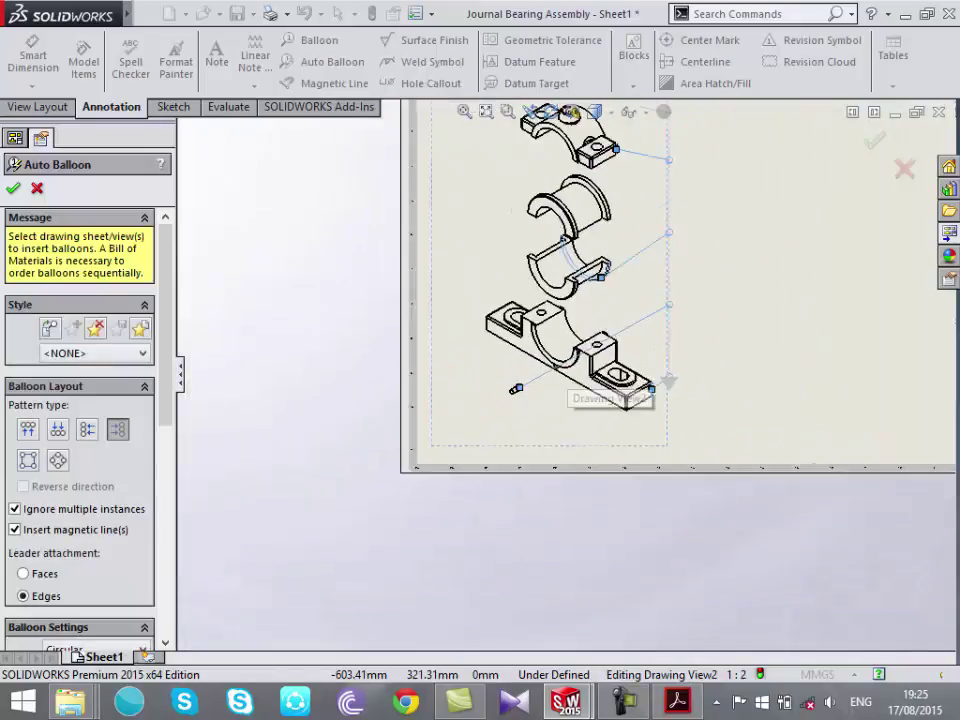
pyautogui.scroll(1, 545, 380)
pyautogui.scroll(-4, 545, 380)
pyautogui.scroll(-3, 515, 415)
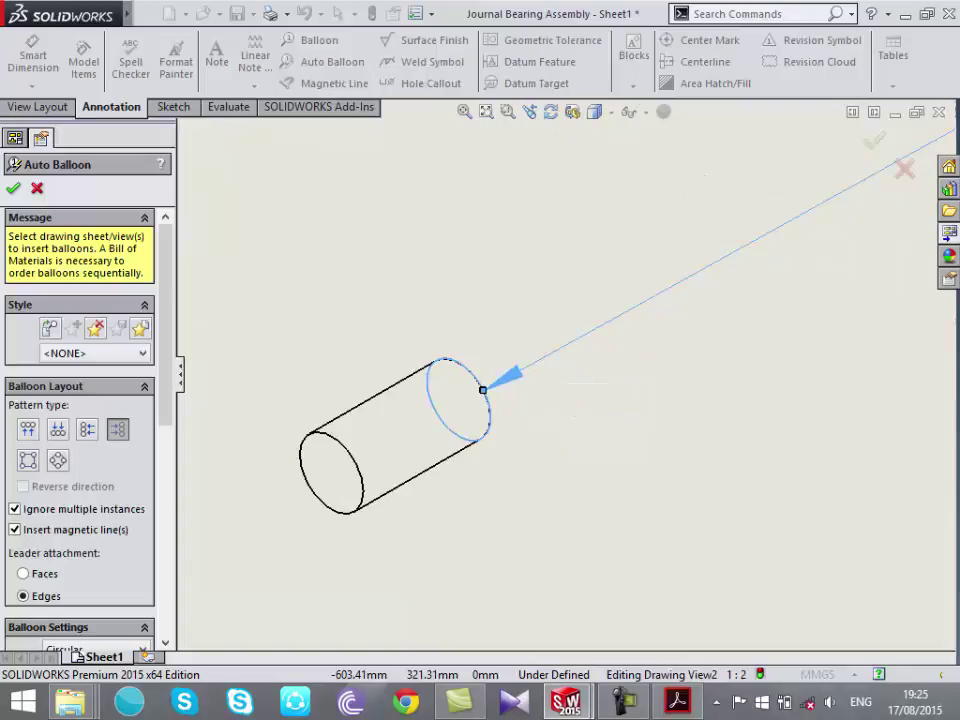
pyautogui.click(354, 460)
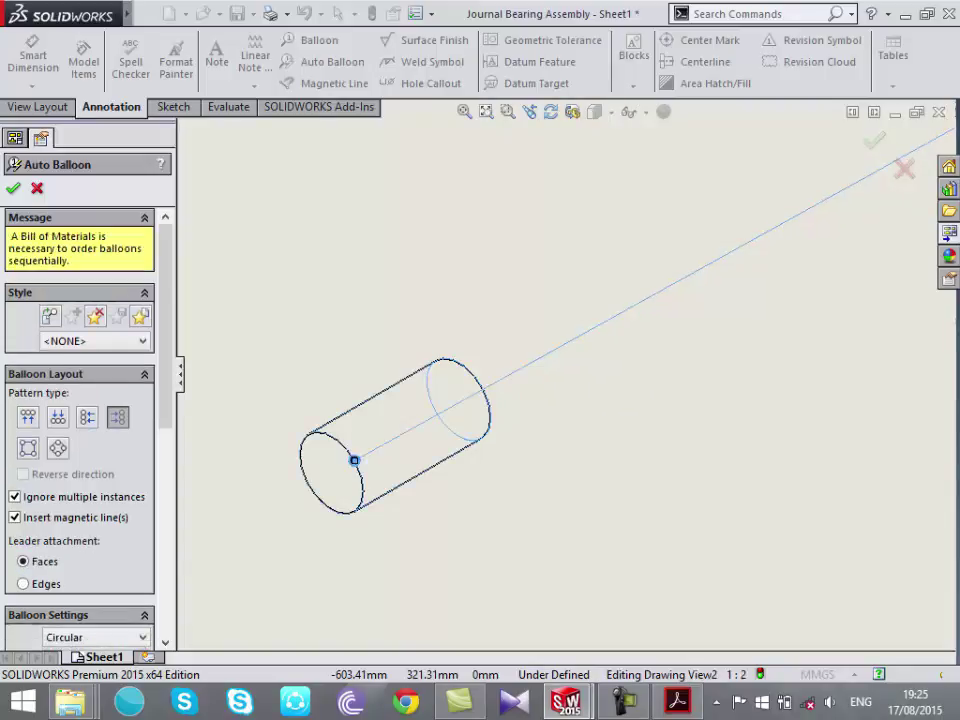
pyautogui.scroll(10, 440, 482)
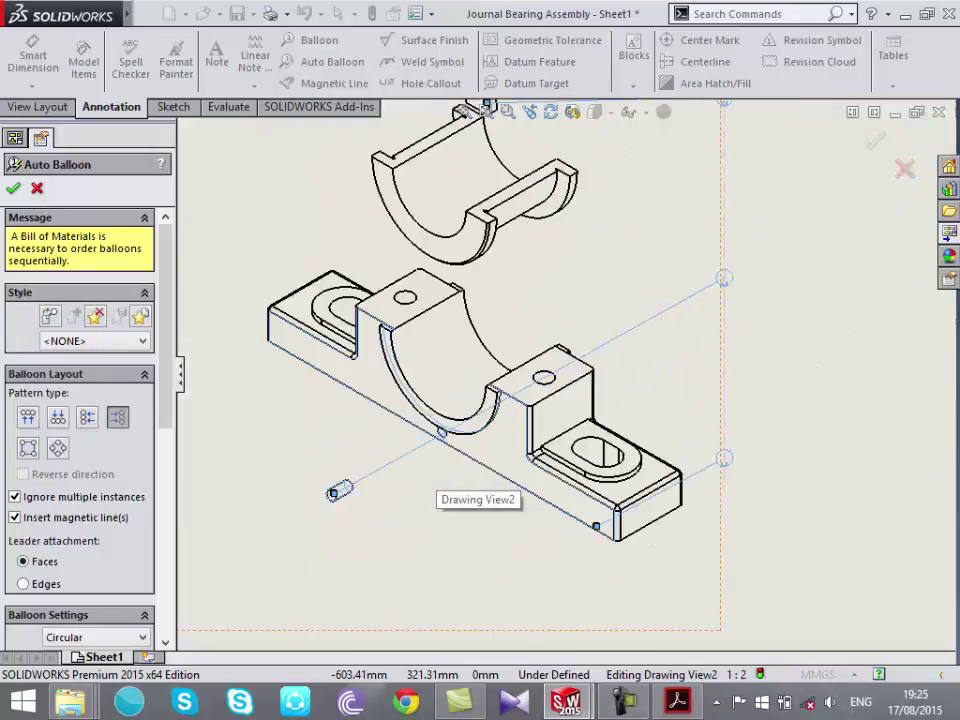
pyautogui.scroll(-3, 440, 482)
pyautogui.scroll(-3, 440, 482)
pyautogui.scroll(-2, 440, 482)
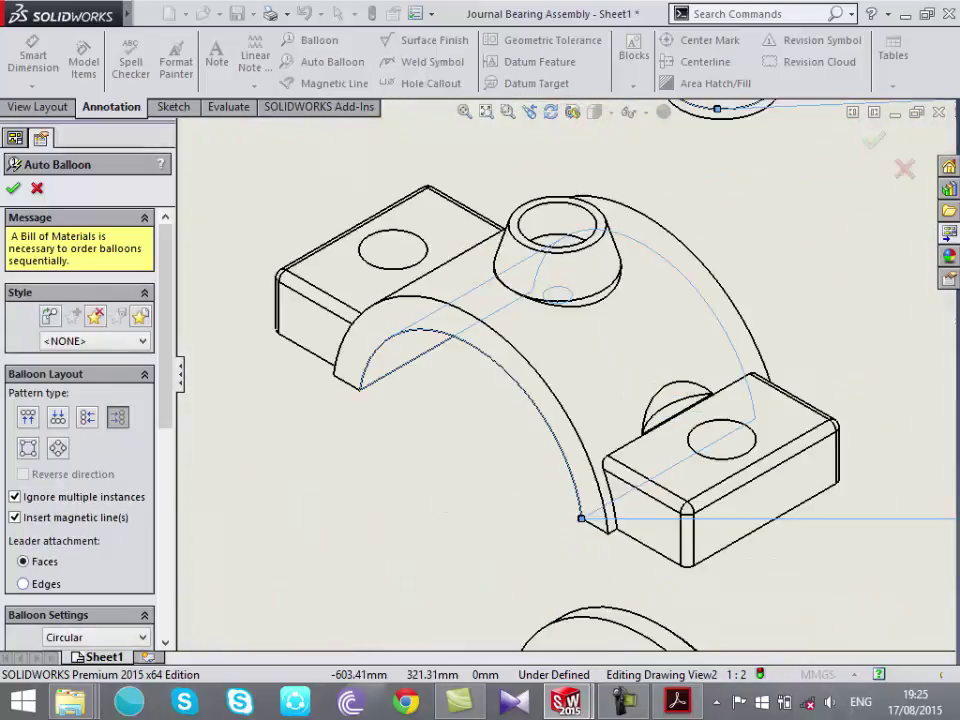
pyautogui.moveTo(581, 518); pyautogui.dragTo(838, 453)
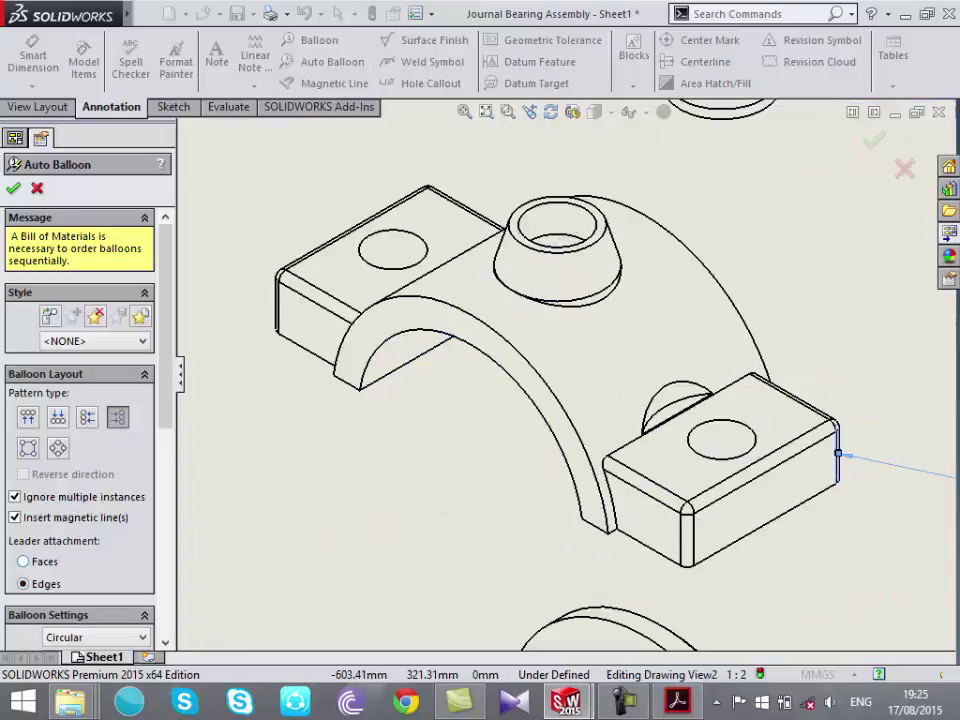
pyautogui.scroll(1, 445, 450)
pyautogui.scroll(3, 445, 450)
pyautogui.scroll(2, 445, 450)
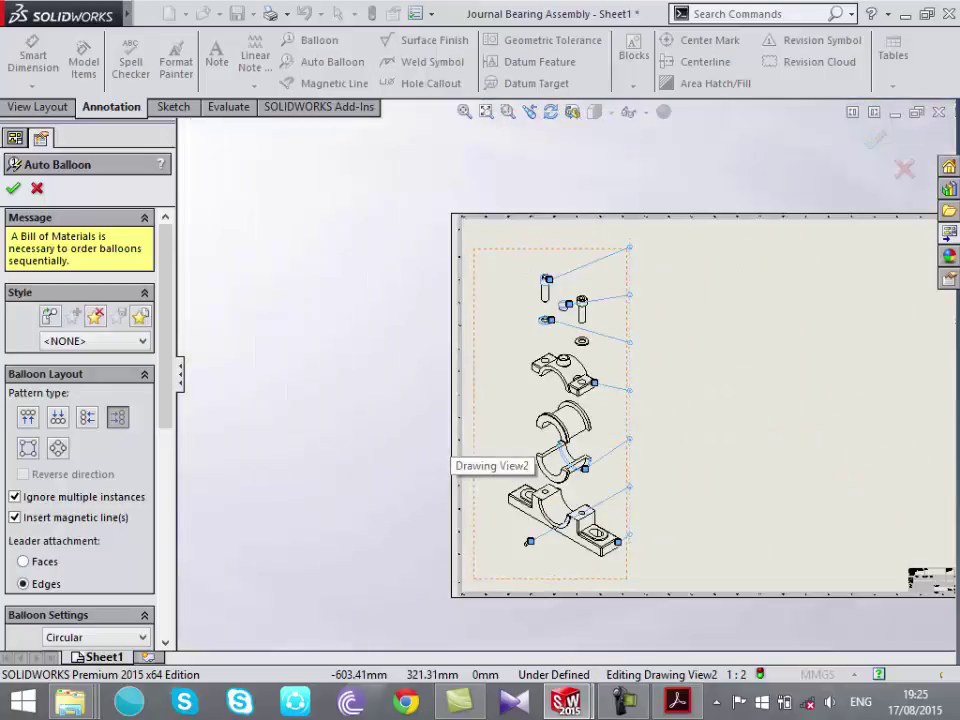
pyautogui.scroll(-2, 80, 400)
# Try Triangle and None balloon styles, then return to Circular
pyautogui.scroll(-2, 80, 400)
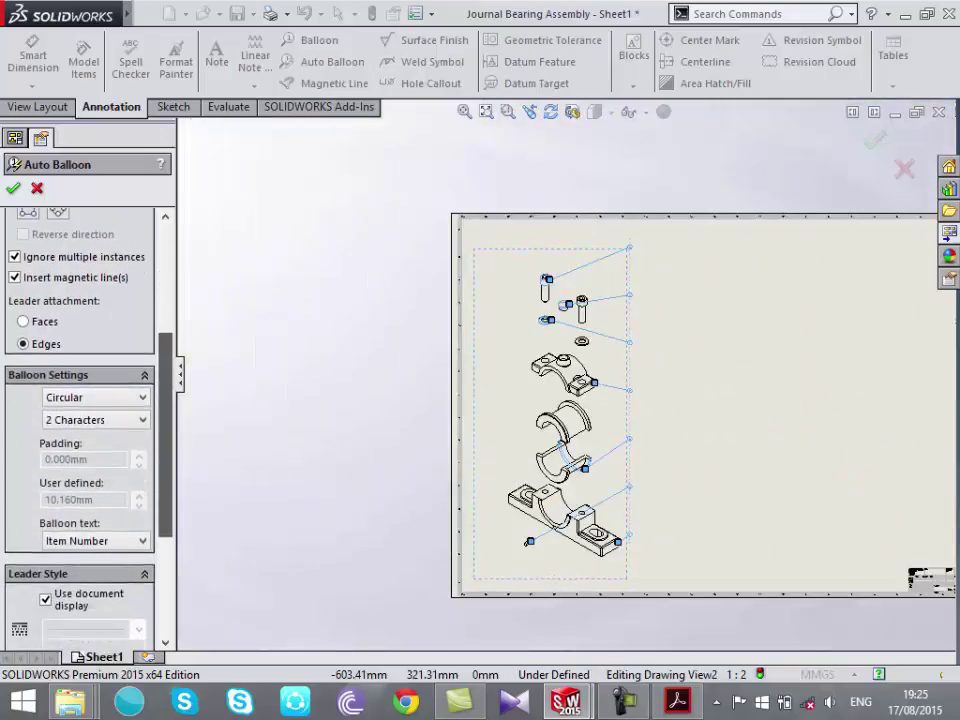
pyautogui.scroll(-3, 635, 290)
pyautogui.scroll(-3, 635, 290)
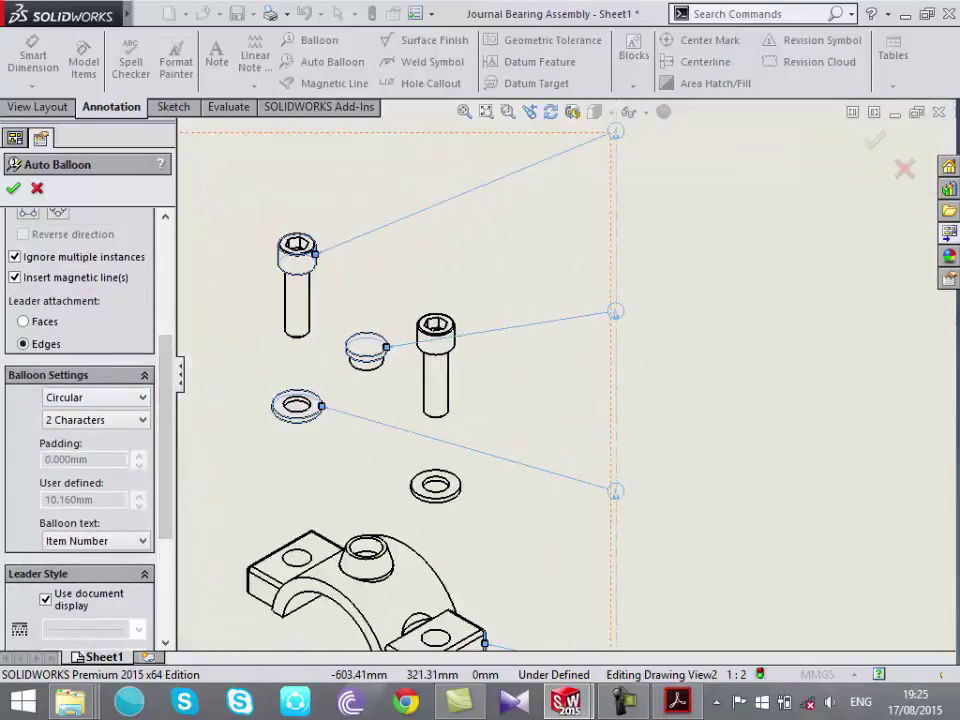
pyautogui.click(95, 397)
pyautogui.click(86, 437)
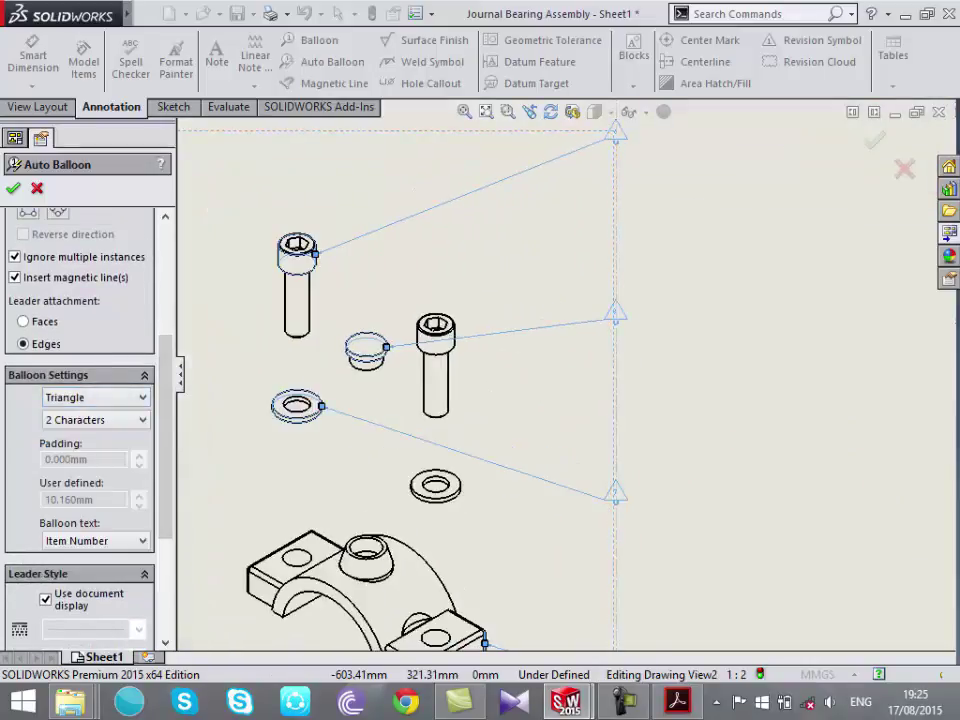
pyautogui.scroll(-3, 612, 316)
pyautogui.scroll(-2, 662, 340)
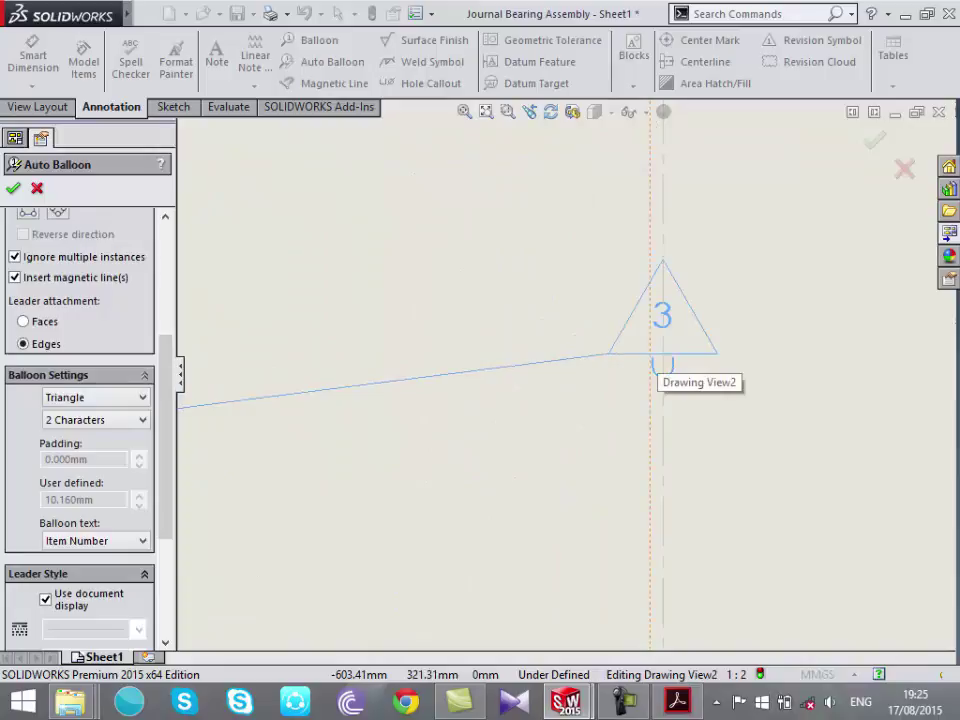
pyautogui.click(95, 397)
pyautogui.click(60, 413)
pyautogui.click(95, 397)
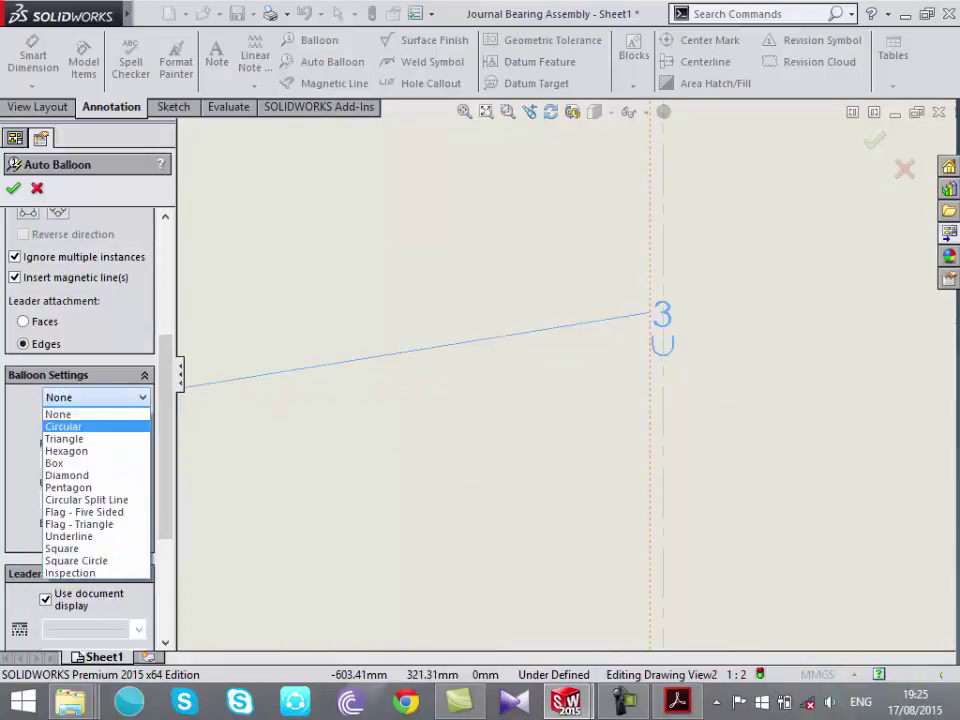
pyautogui.click(62, 424)
# Set the balloon size to 5 Characters, then switch it to User Defined
pyautogui.scroll(-1, 100, 405)
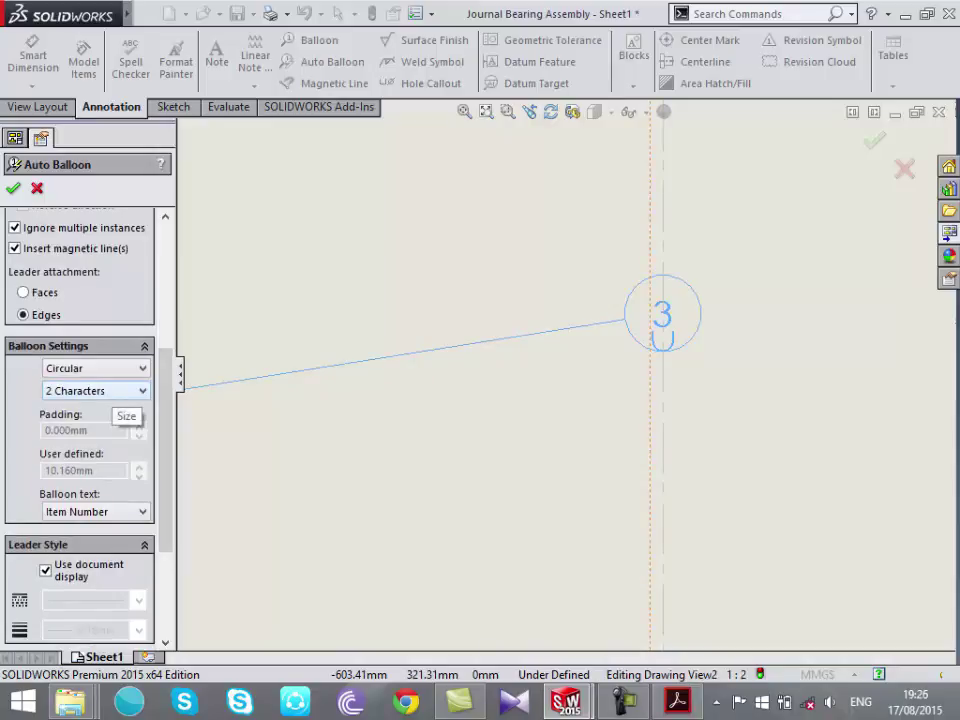
pyautogui.click(108, 391)
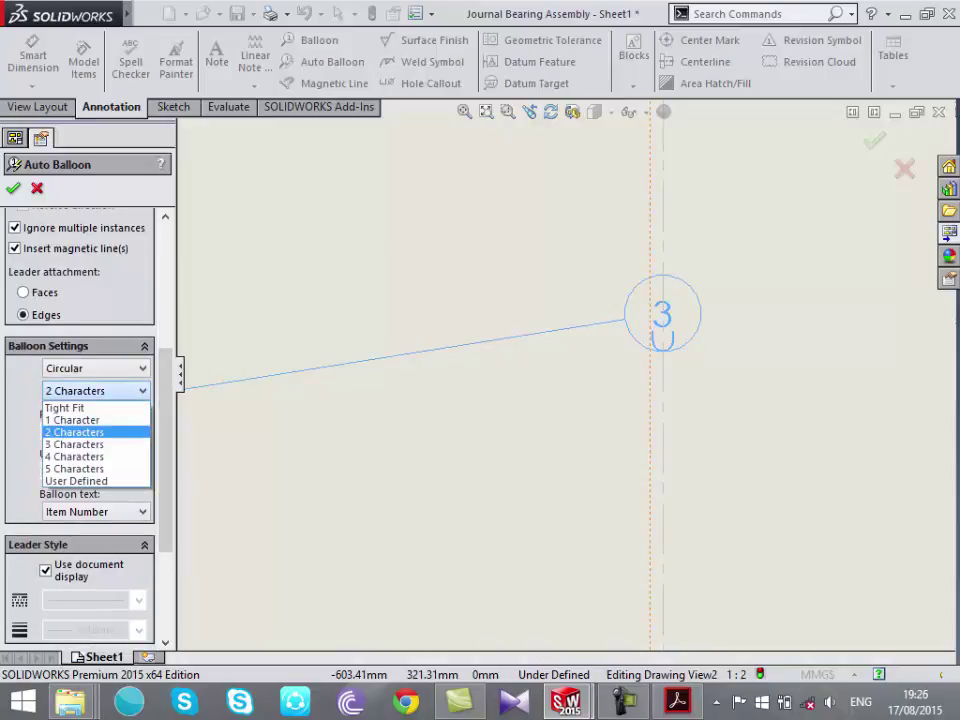
pyautogui.click(74, 468)
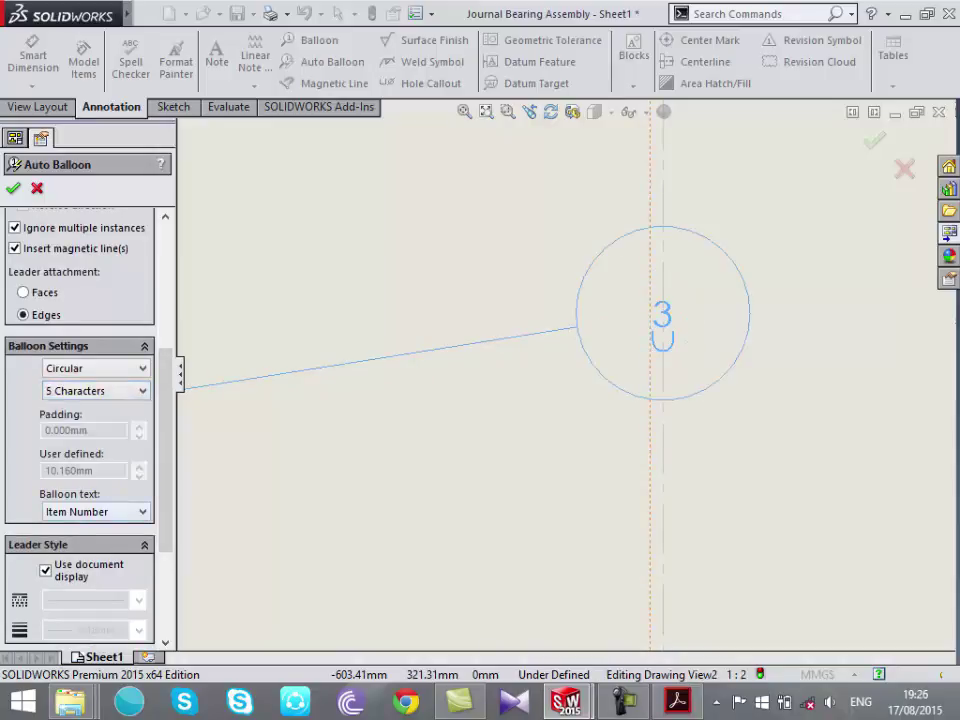
pyautogui.click(100, 391)
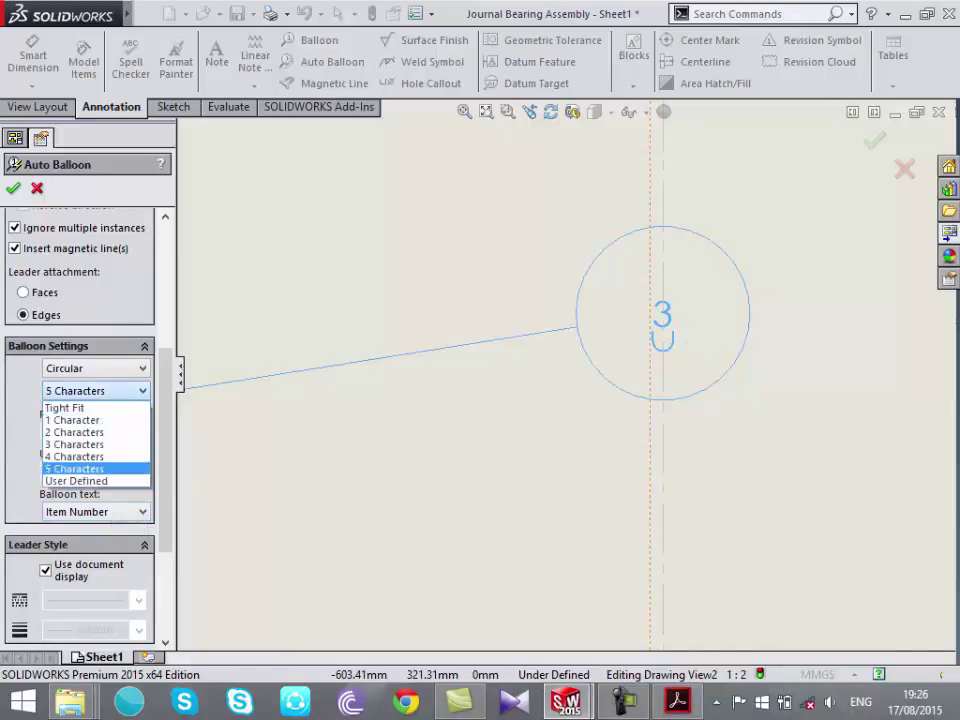
pyautogui.click(76, 481)
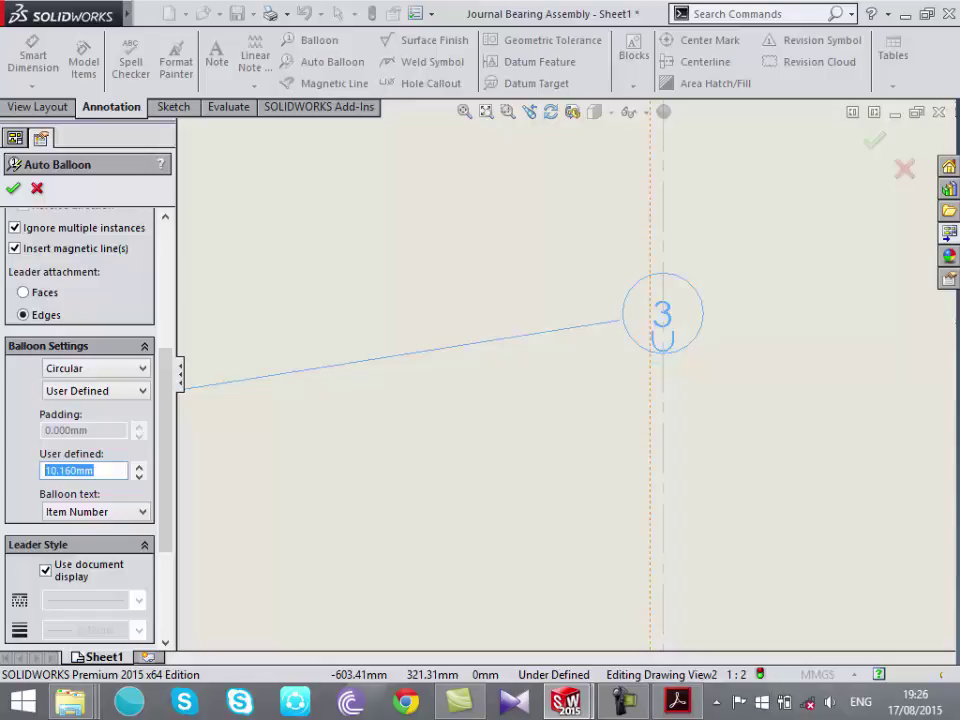
# Set the user-defined balloon size to 50mm
pyautogui.write('50')
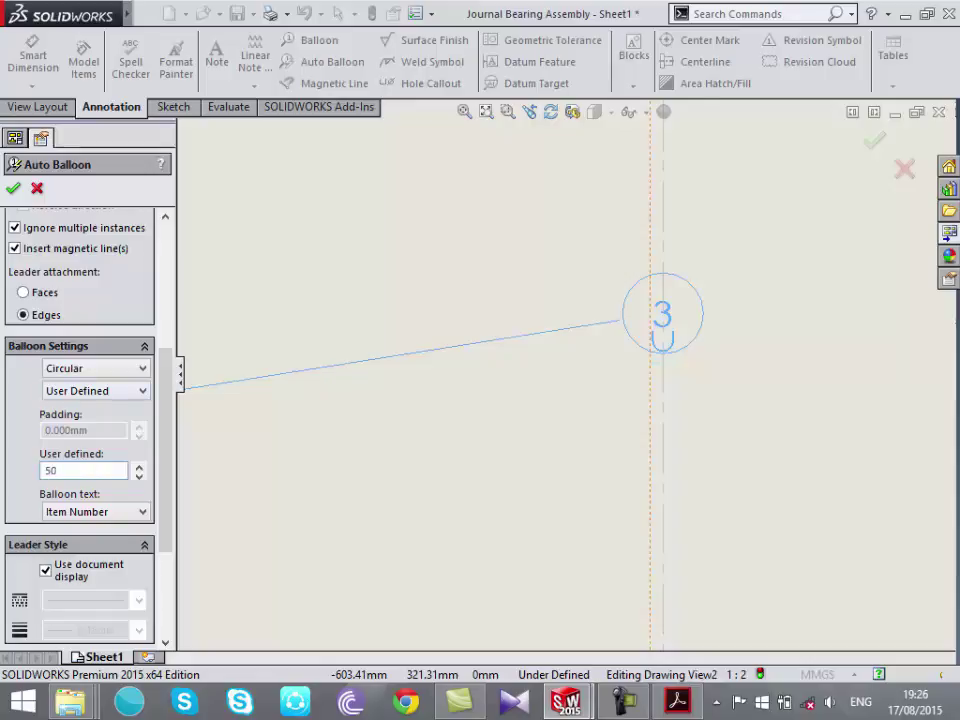
pyautogui.press('Return')
pyautogui.scroll(3, 712, 352)
pyautogui.scroll(2, 712, 352)
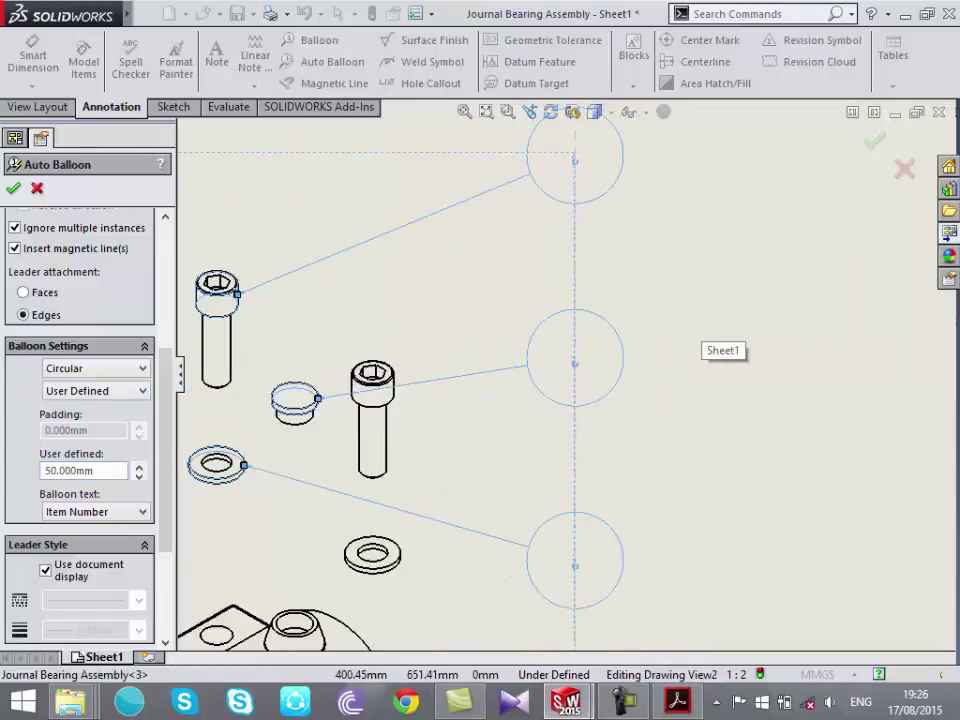
pyautogui.scroll(-2, 80, 420)
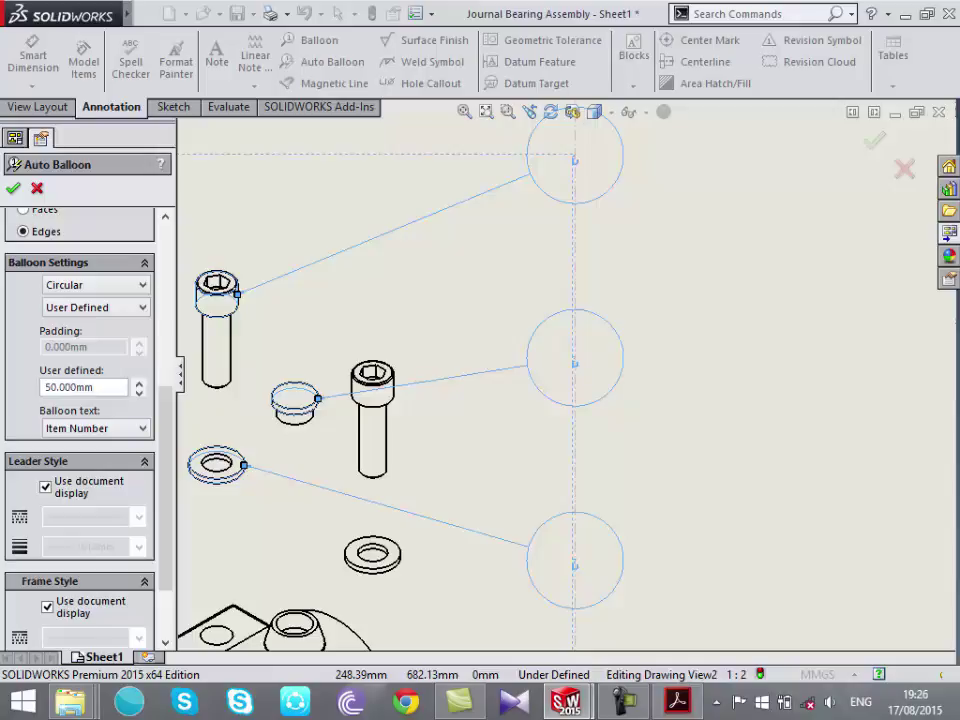
# Set the balloon text to spool reference, then change it to Item Number
pyautogui.click(95, 428)
pyautogui.click(65, 457)
pyautogui.scroll(-3, 560, 380)
pyautogui.scroll(3, 560, 380)
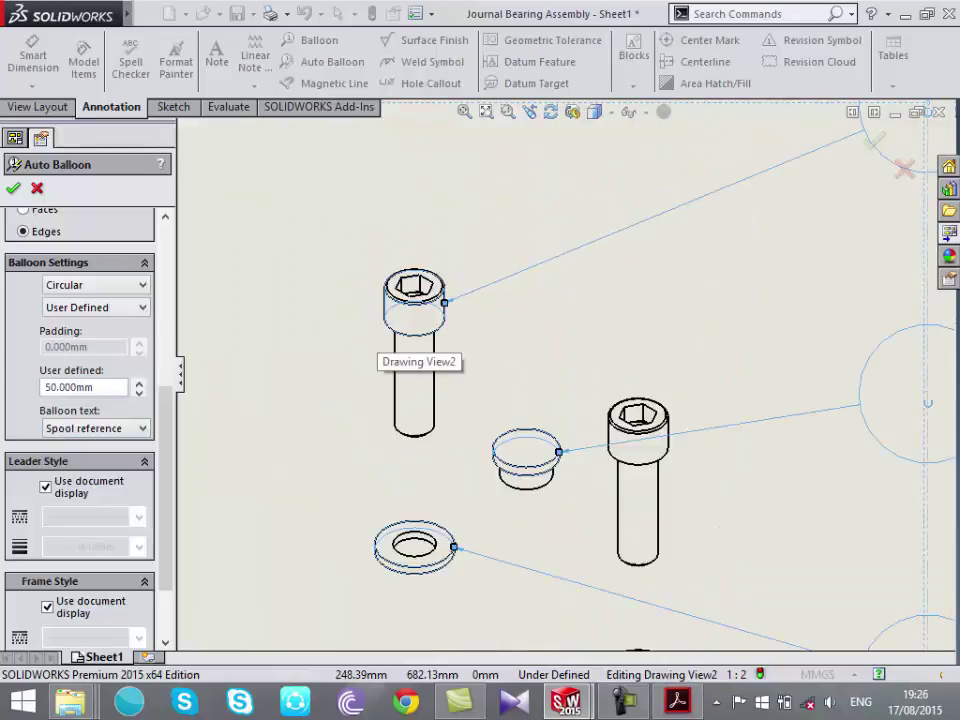
pyautogui.scroll(-3, 572, 384)
pyautogui.scroll(4, 750, 255)
pyautogui.scroll(2, 636, 297)
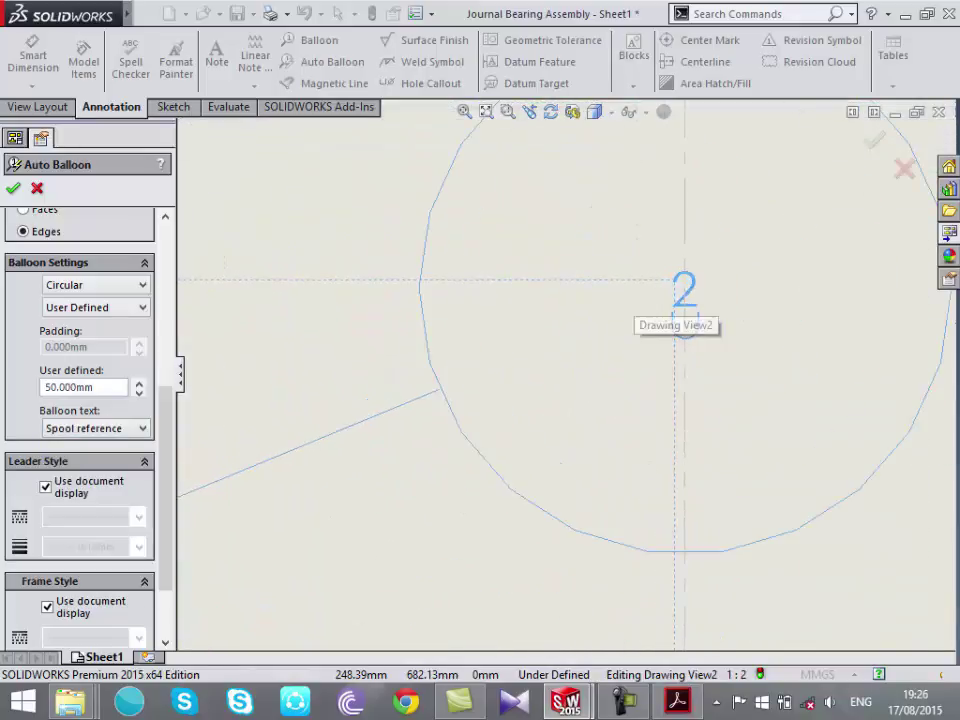
pyautogui.scroll(-2, 600, 330)
pyautogui.scroll(-3, 500, 470)
pyautogui.scroll(3, 502, 412)
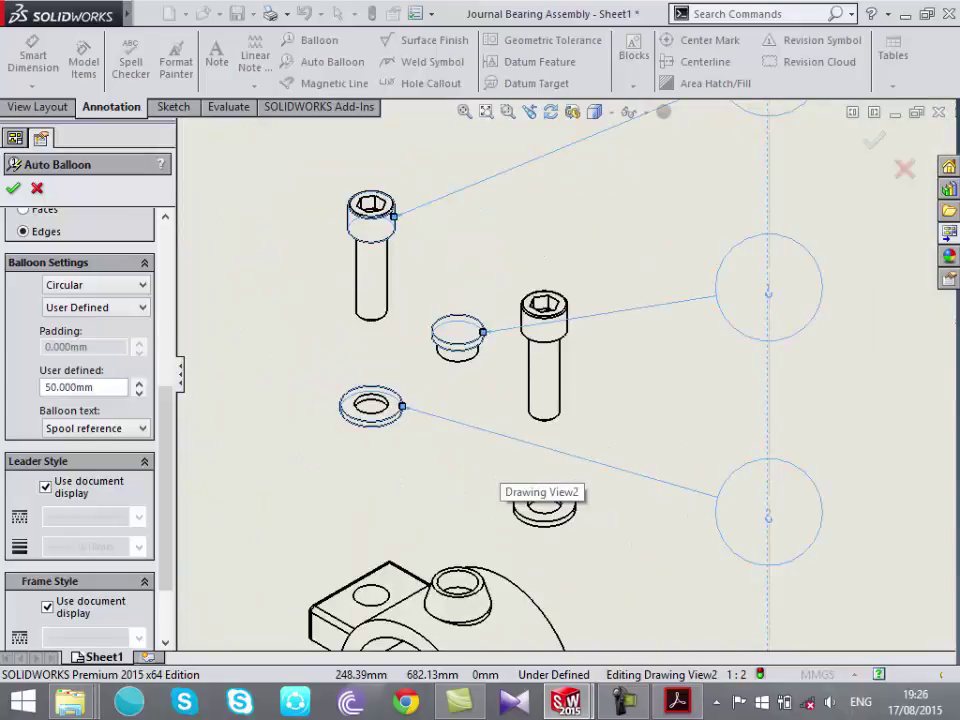
pyautogui.scroll(5, 503, 478)
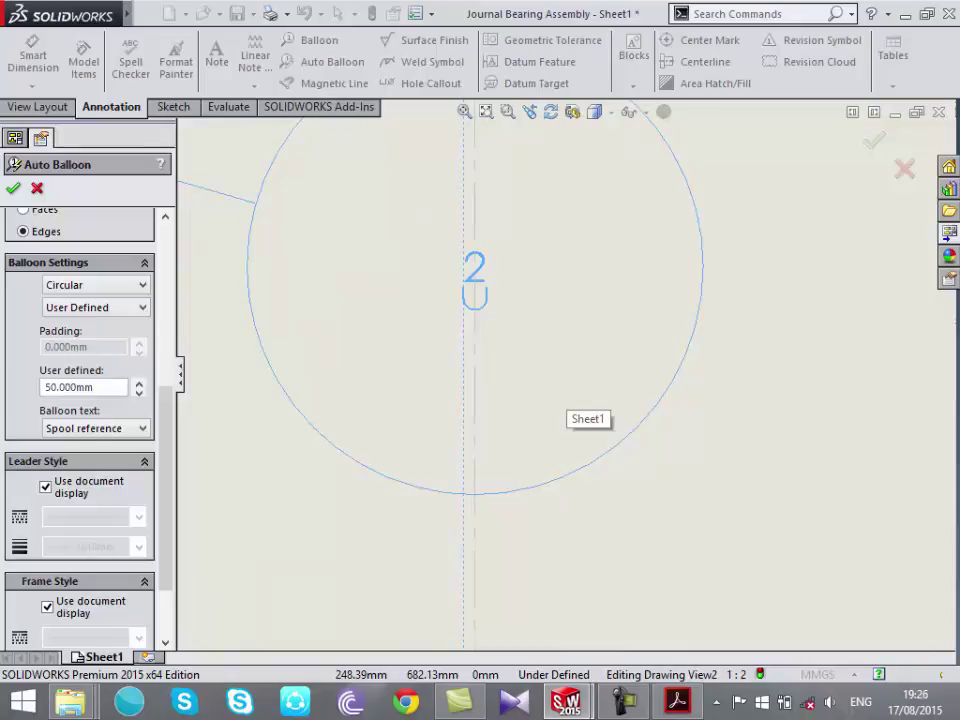
pyautogui.scroll(-4, 562, 390)
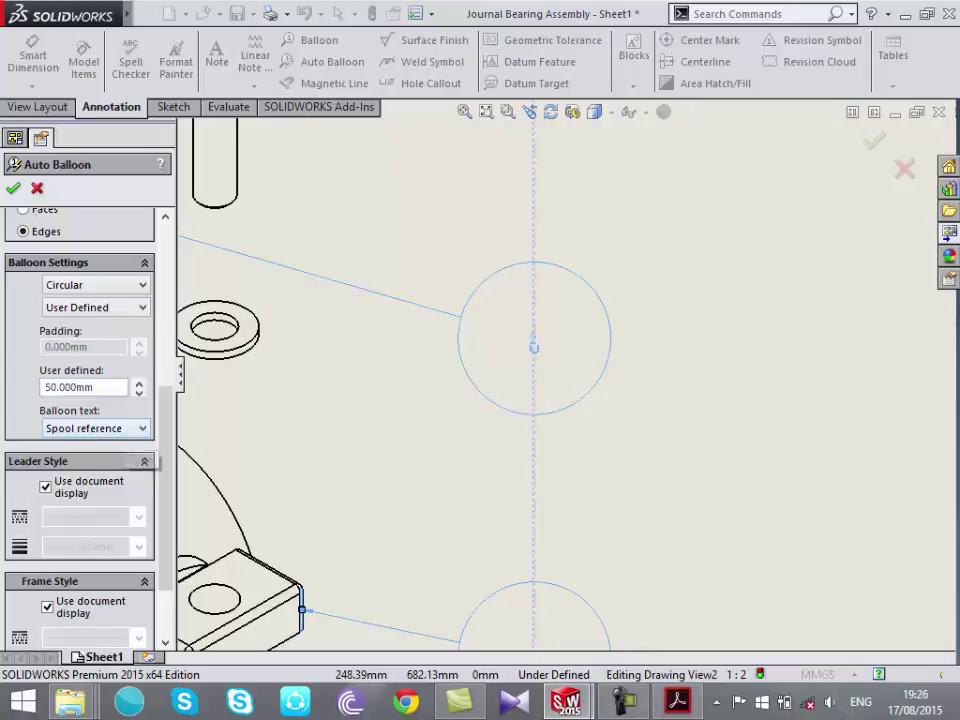
pyautogui.scroll(1, 80, 400)
pyautogui.scroll(-3, 95, 464)
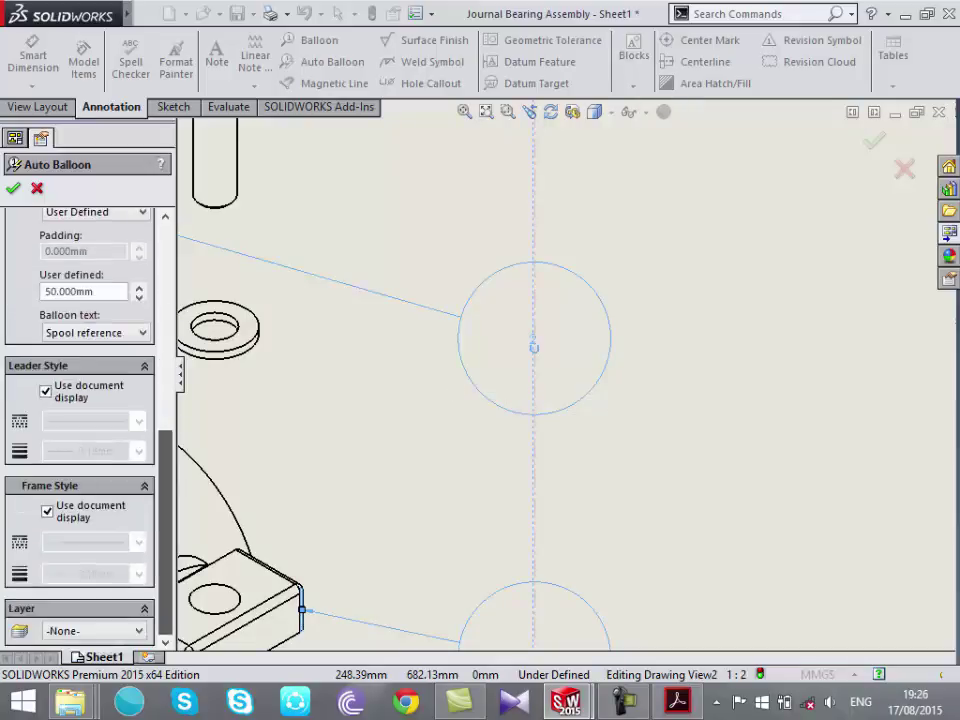
pyautogui.click(95, 332)
pyautogui.click(75, 349)
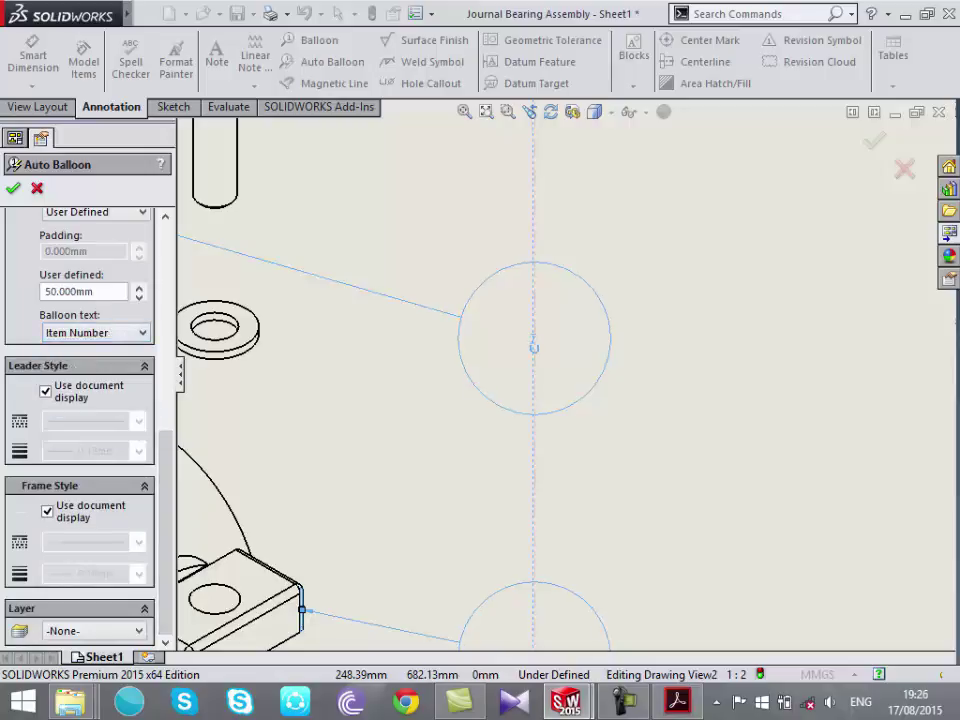
pyautogui.scroll(5, 560, 400)
pyautogui.scroll(-3, 450, 400)
pyautogui.scroll(-3, 536, 310)
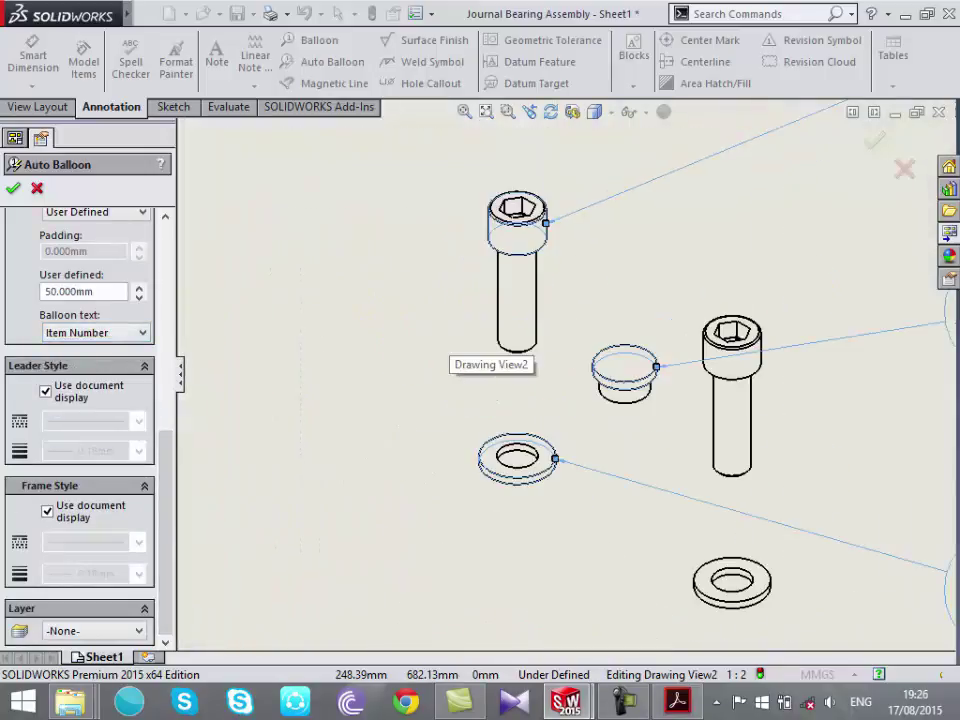
pyautogui.scroll(3, 536, 310)
pyautogui.scroll(1, 536, 310)
pyautogui.scroll(-4, 536, 310)
pyautogui.scroll(2, 560, 400)
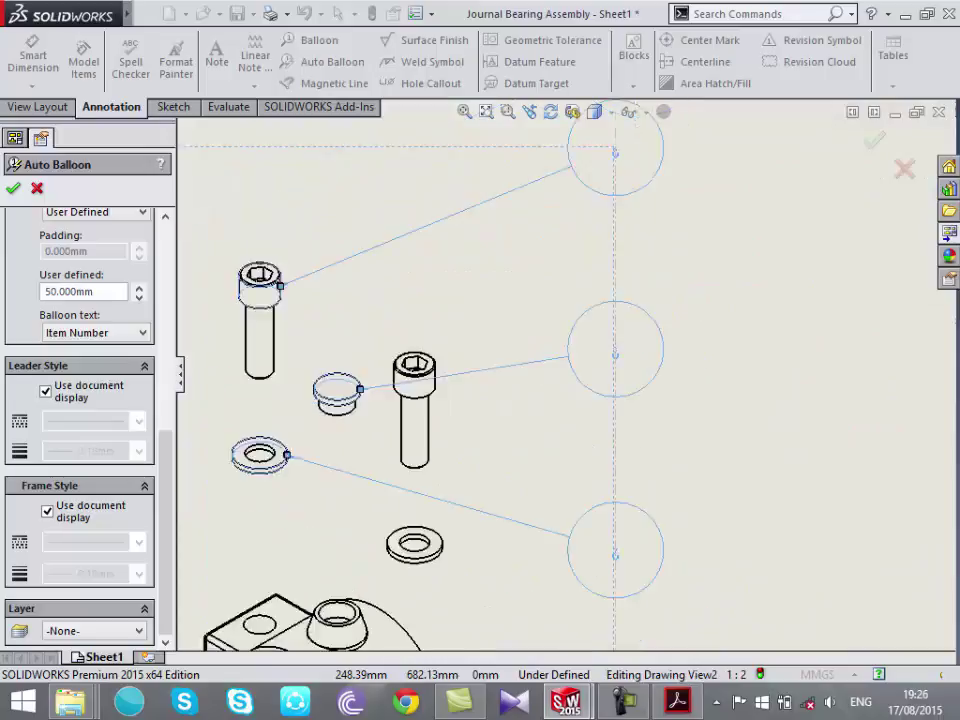
pyautogui.scroll(-2, 560, 400)
pyautogui.scroll(3, 560, 400)
pyautogui.scroll(2, 560, 400)
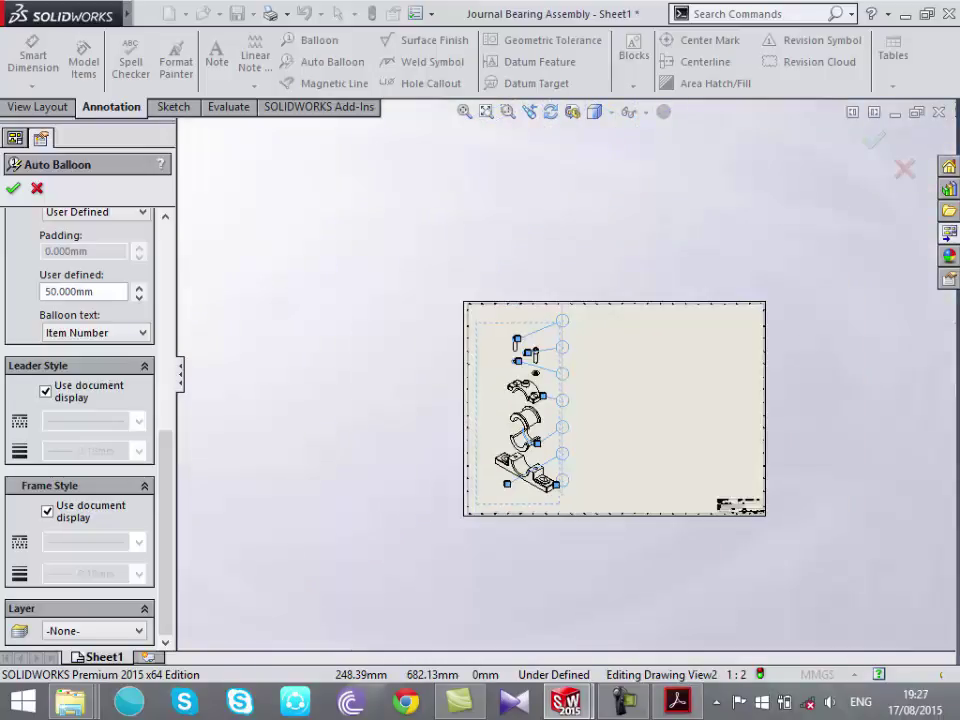
pyautogui.scroll(3, 85, 400)
pyautogui.scroll(-3, 85, 400)
# Turn off Use document display for both leader and frame styles
pyautogui.click(45, 391)
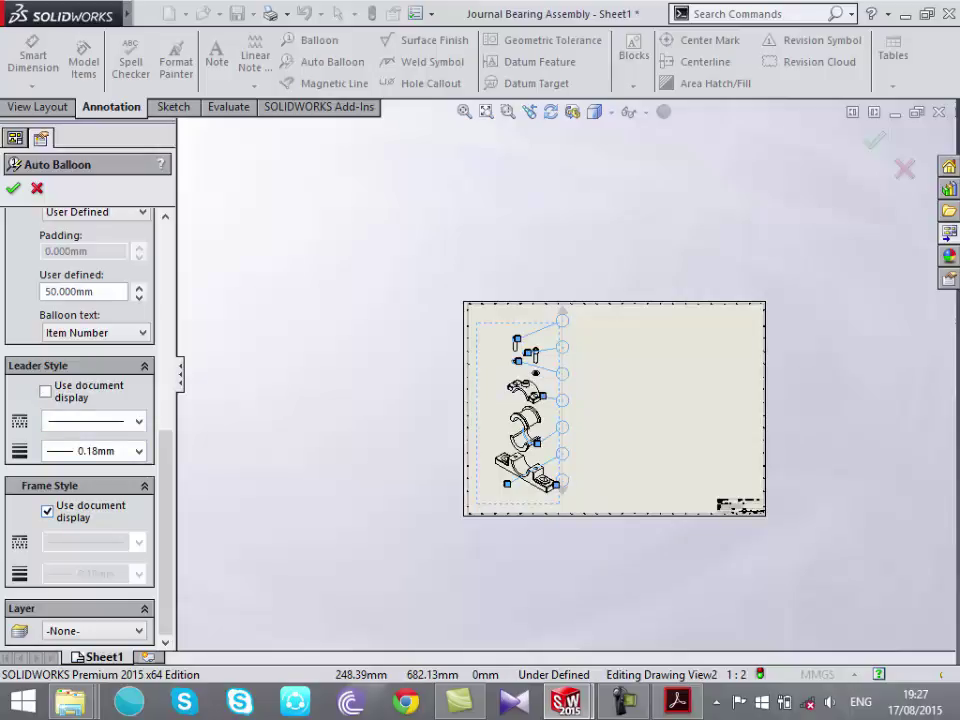
pyautogui.click(47, 511)
pyautogui.scroll(1, 80, 400)
pyautogui.scroll(-1, 80, 400)
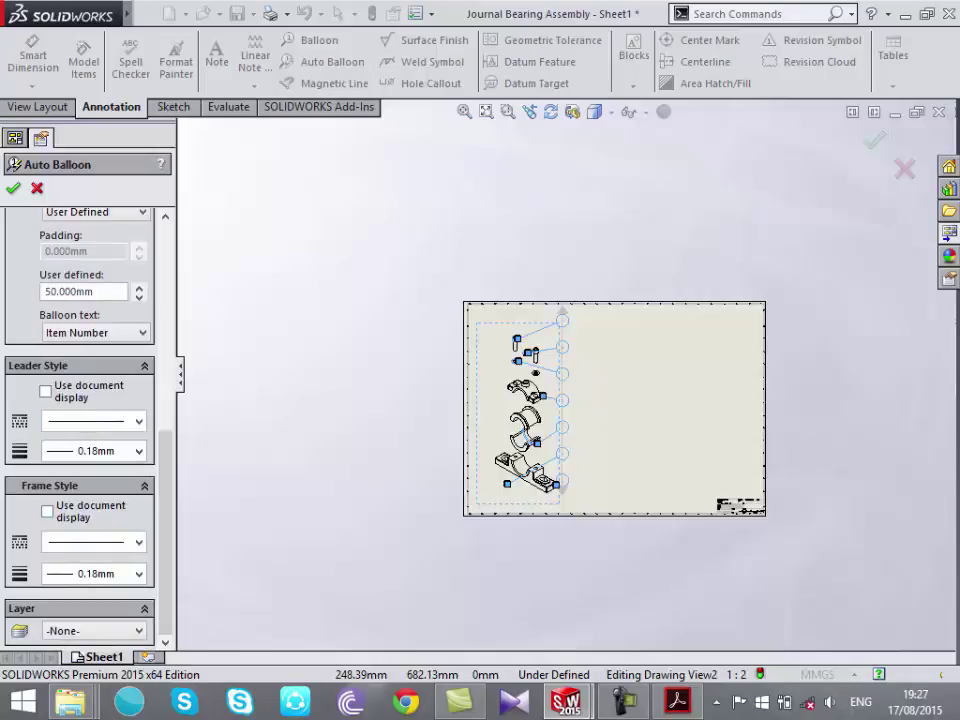
# Make the balloon leaders 1mm thick and place the auto balloons
pyautogui.click(138, 450)
pyautogui.click(80, 514)
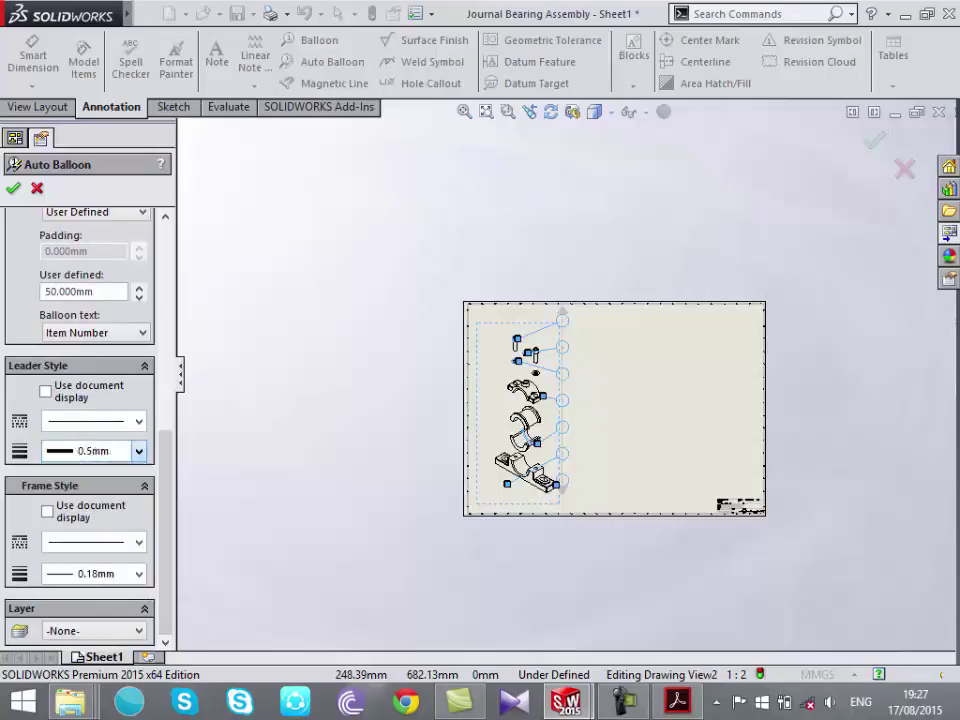
pyautogui.scroll(-5, 524, 363)
pyautogui.scroll(-3, 635, 386)
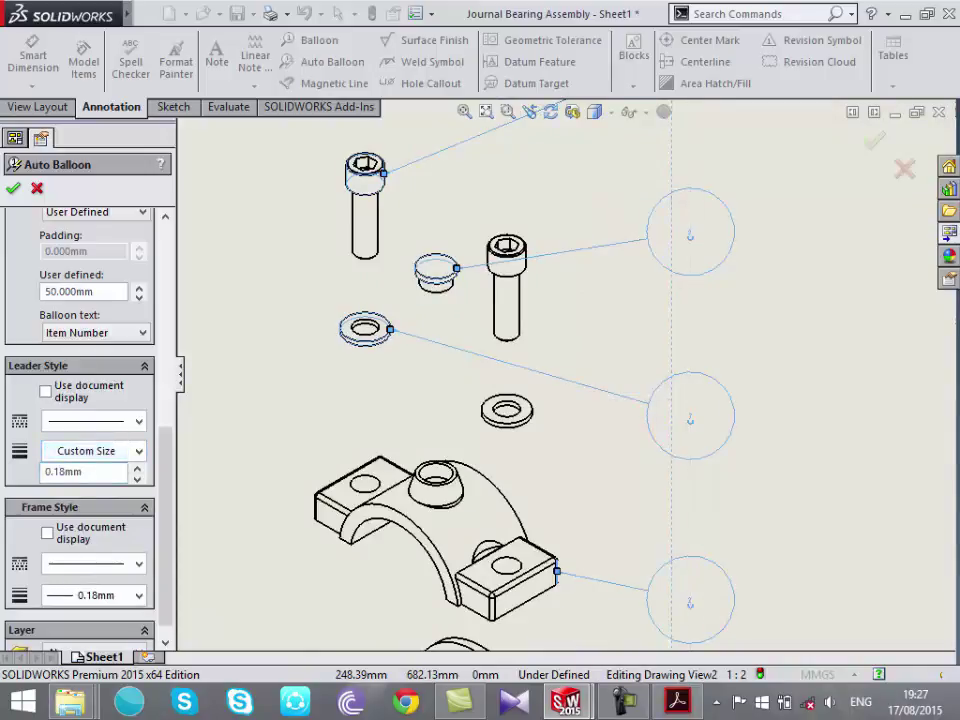
pyautogui.click(138, 450)
pyautogui.click(75, 544)
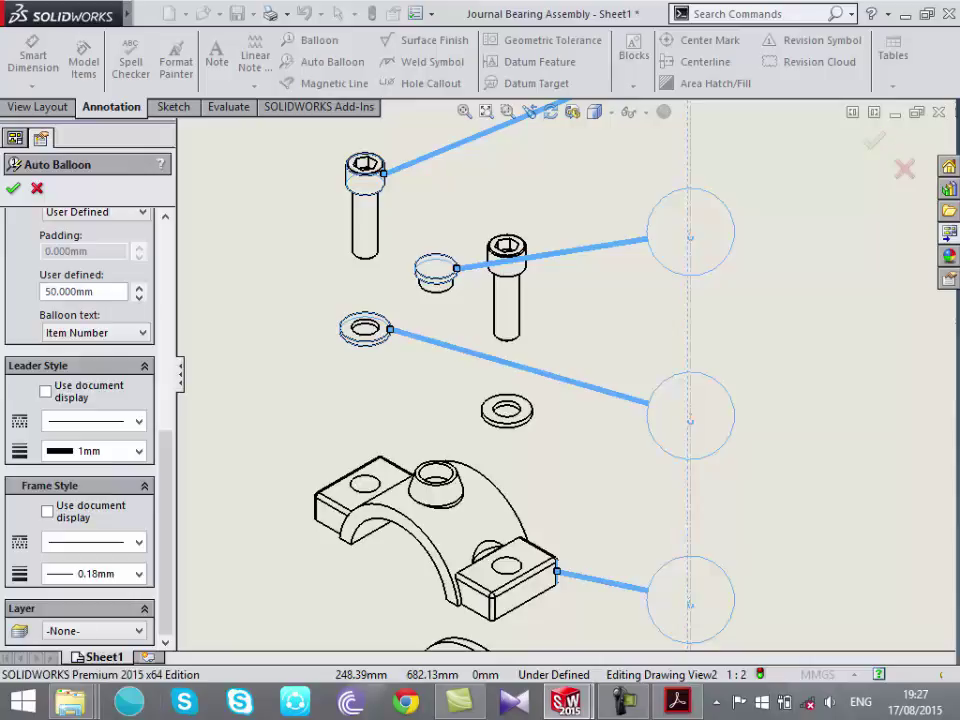
pyautogui.click(873, 140)
# Move the fifth balloon onto the FORMAT layer
pyautogui.press('f')
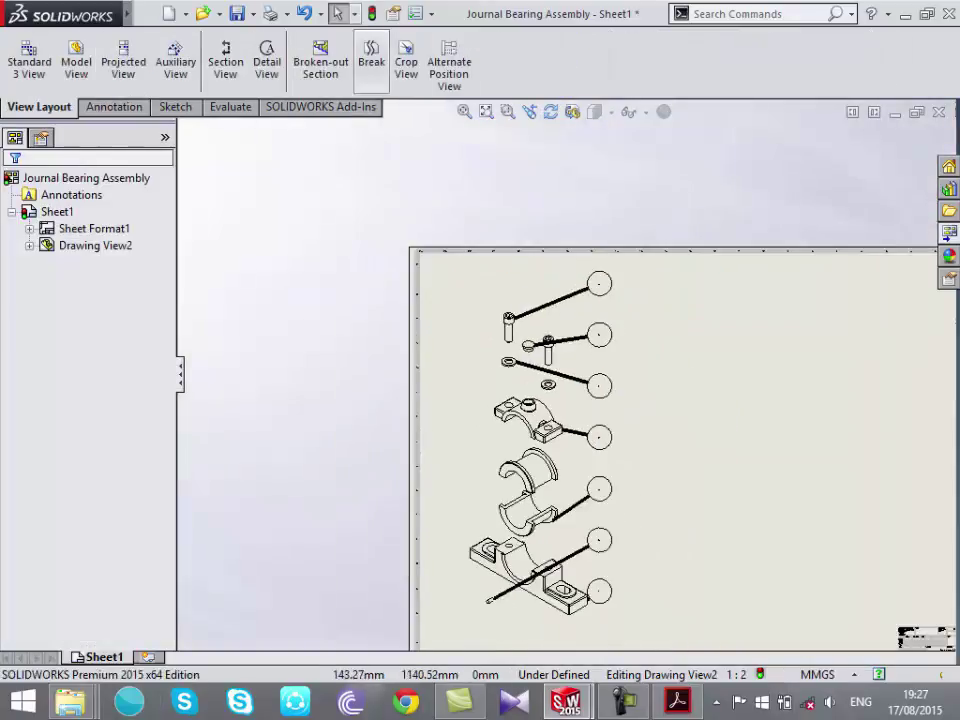
pyautogui.scroll(-2, 538, 569)
pyautogui.click(588, 477)
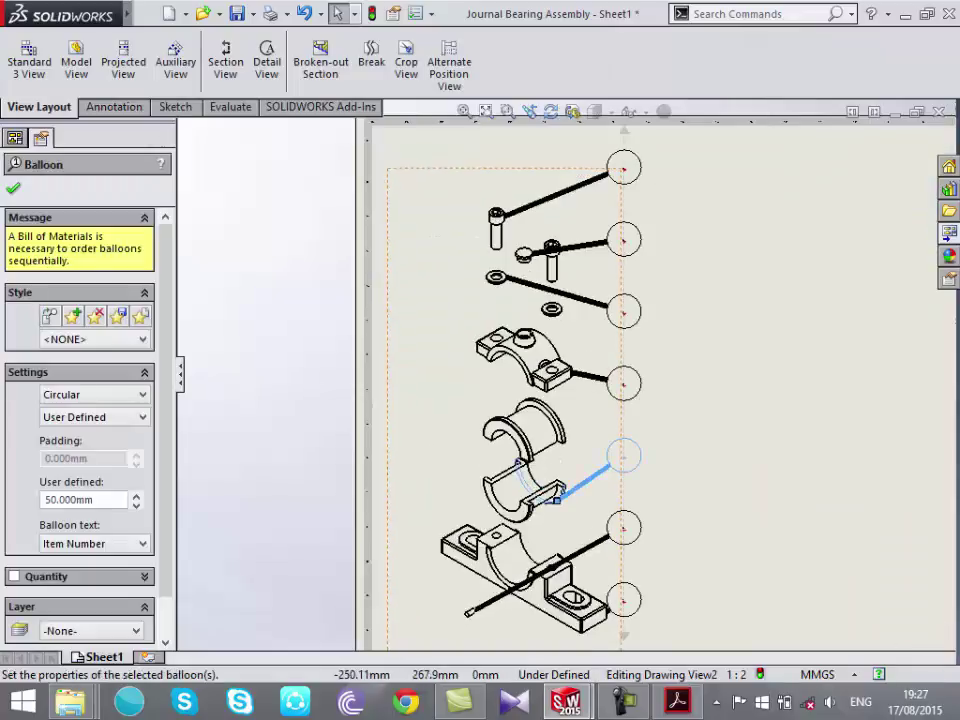
pyautogui.click(91, 630)
pyautogui.click(58, 657)
pyautogui.press('Return')
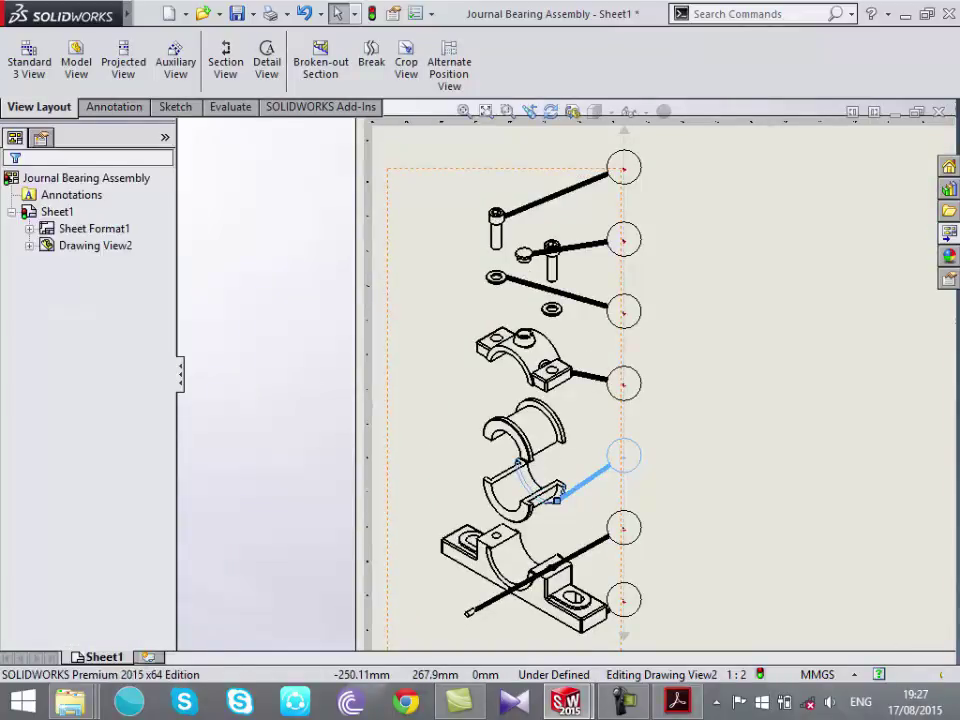
# Search commands for 'layer' to list Layer Properties and Change Layer
pyautogui.click(750, 13)
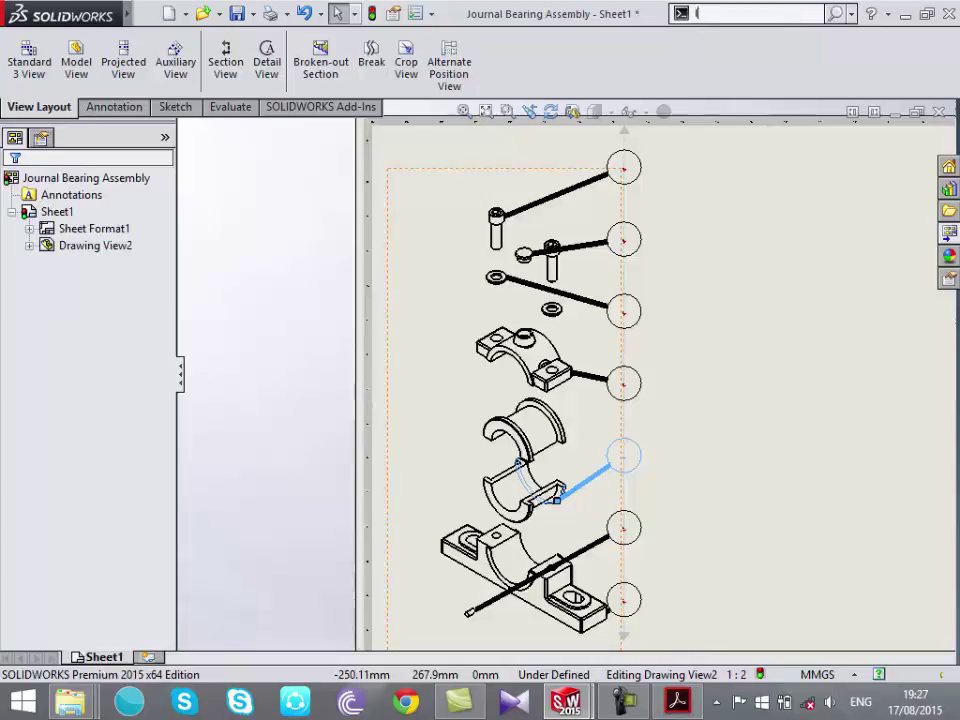
pyautogui.write('layers')
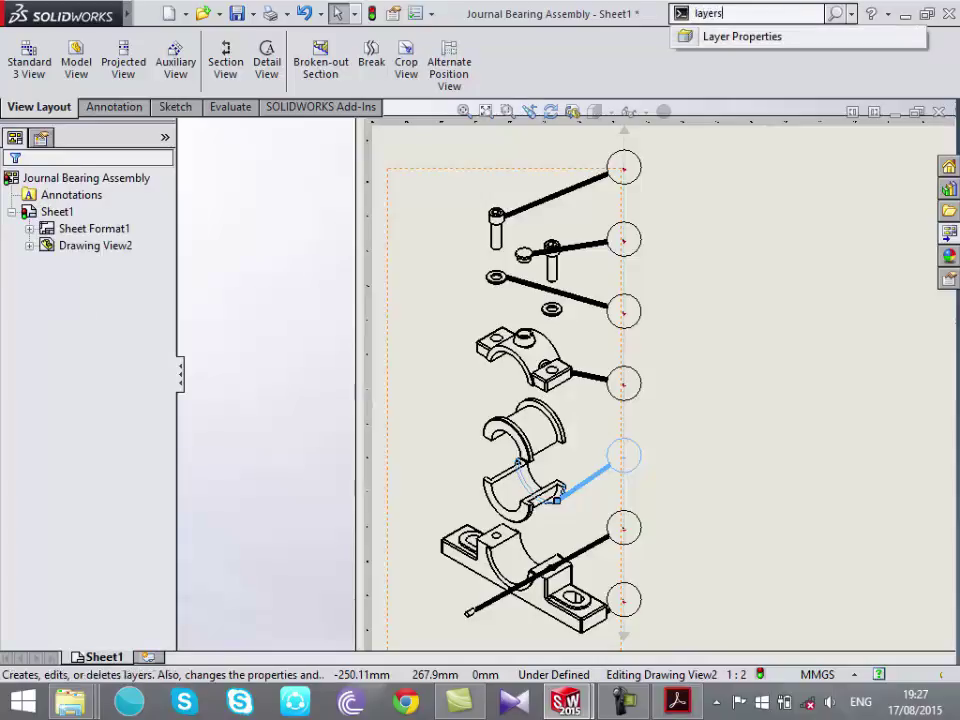
pyautogui.press('Return')
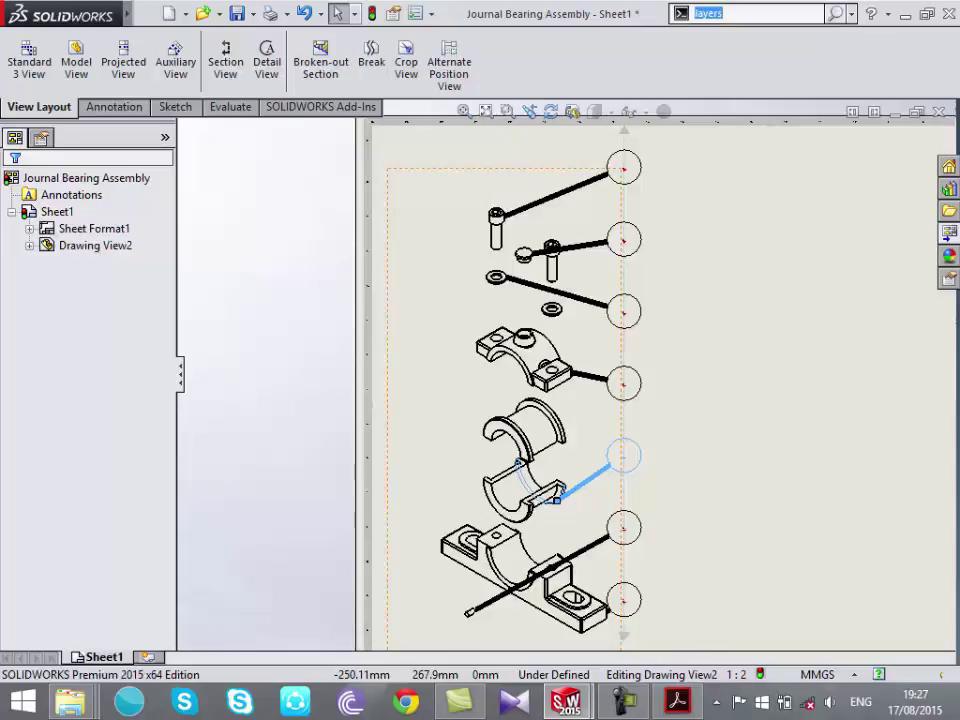
pyautogui.press('BackSpace')
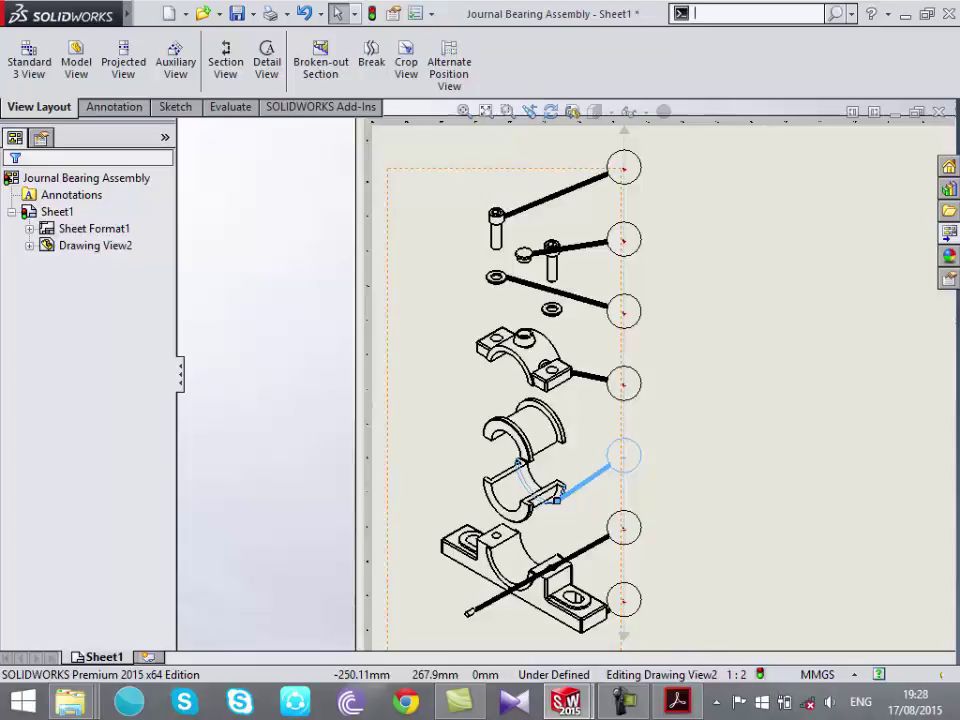
pyautogui.click(851, 13)
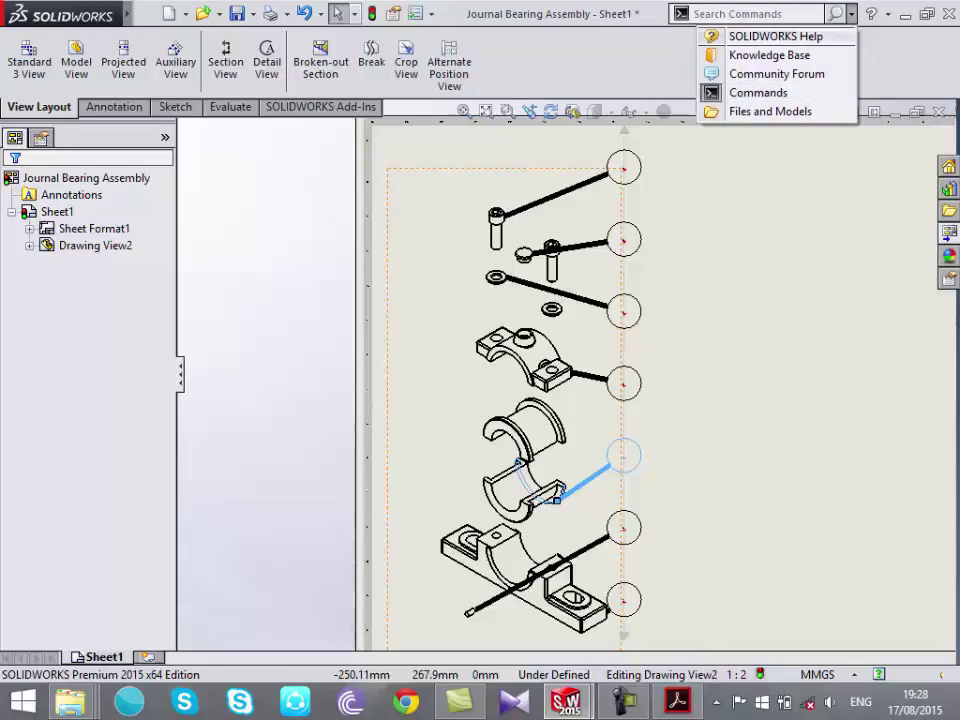
pyautogui.click(758, 92)
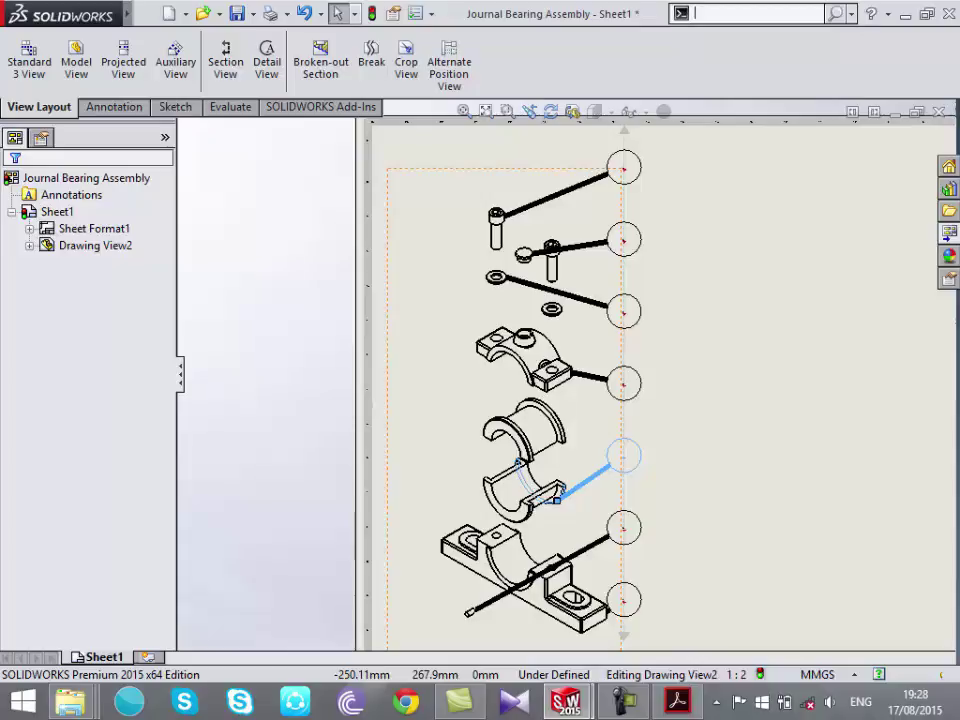
pyautogui.write('laaye')
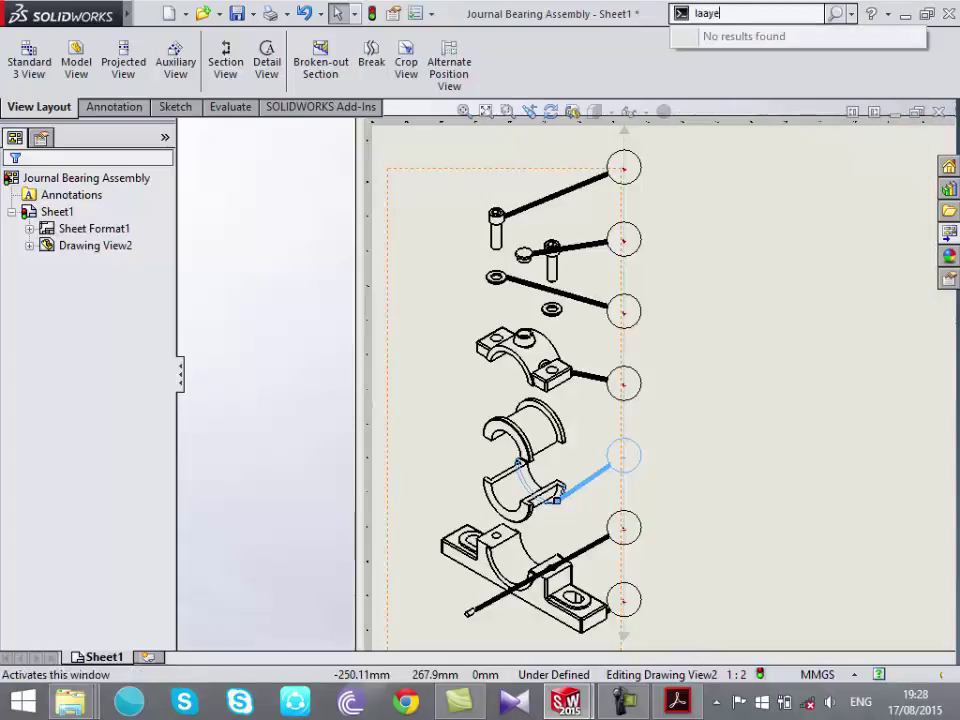
pyautogui.press('BackSpace')
pyautogui.press('BackSpace')
pyautogui.press('BackSpace')
pyautogui.write('ye')
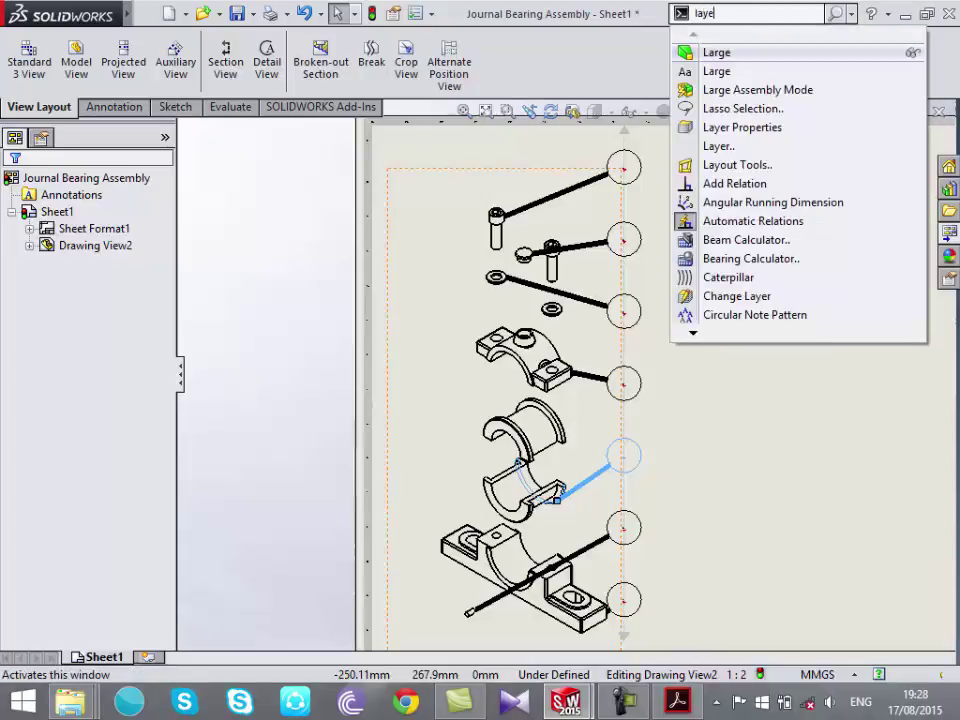
pyautogui.write('r')
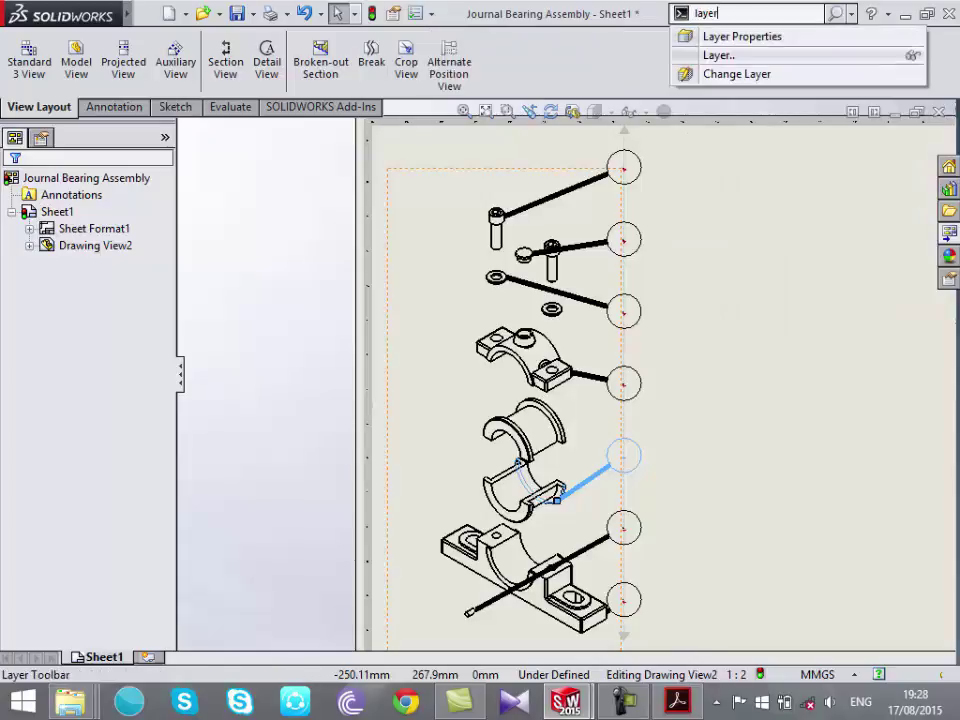
# Check the layer properties and the third balloon's layer list without changing anything
pyautogui.click(742, 36)
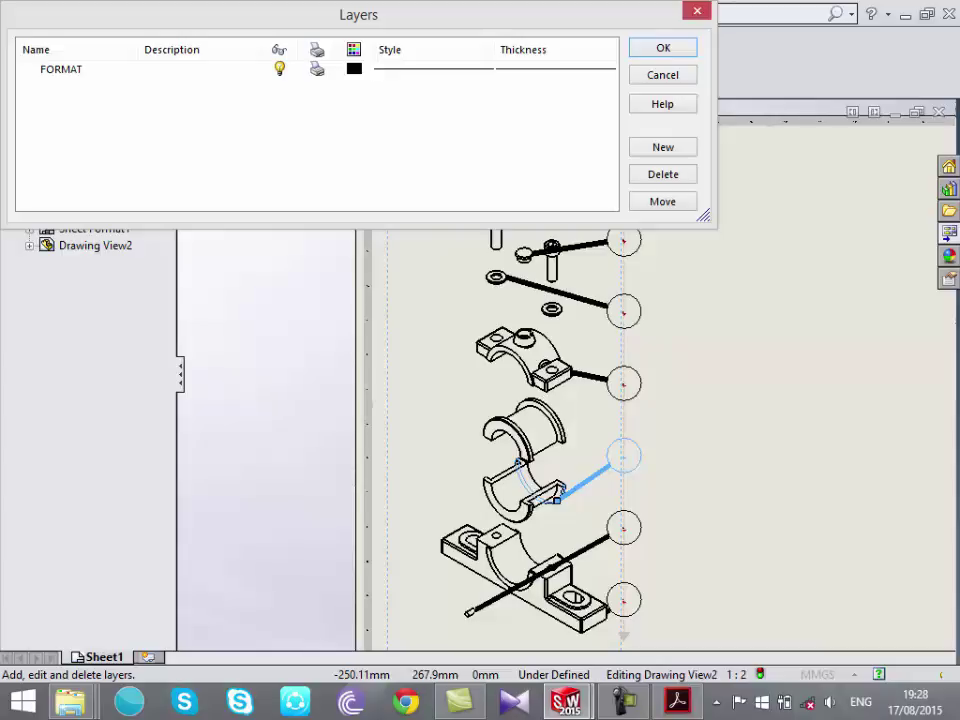
pyautogui.press('Return')
pyautogui.click(623, 311)
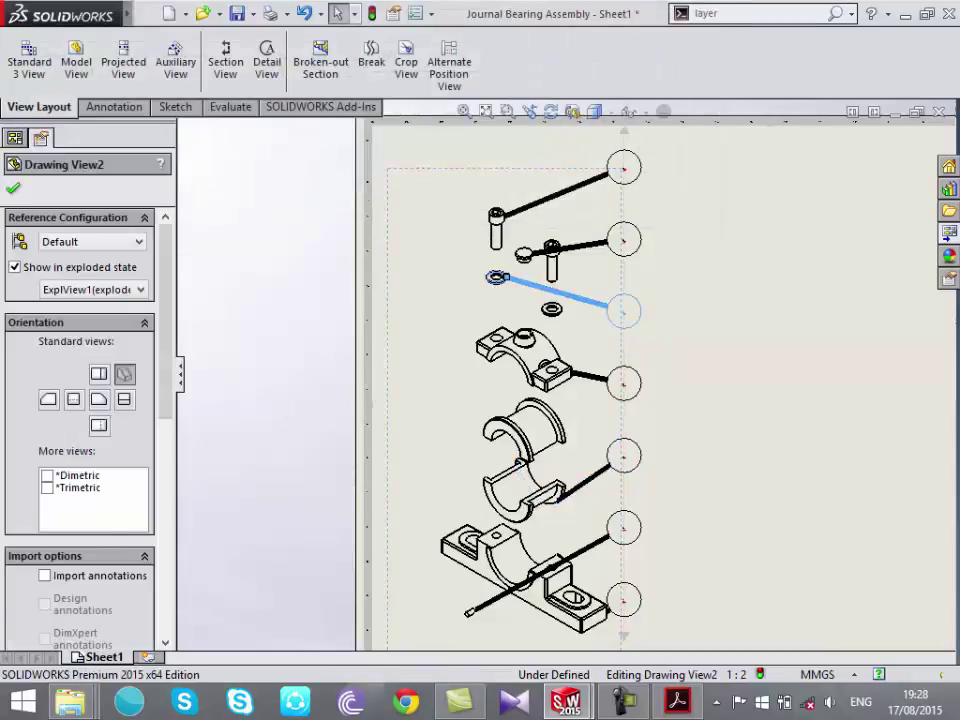
pyautogui.click(90, 630)
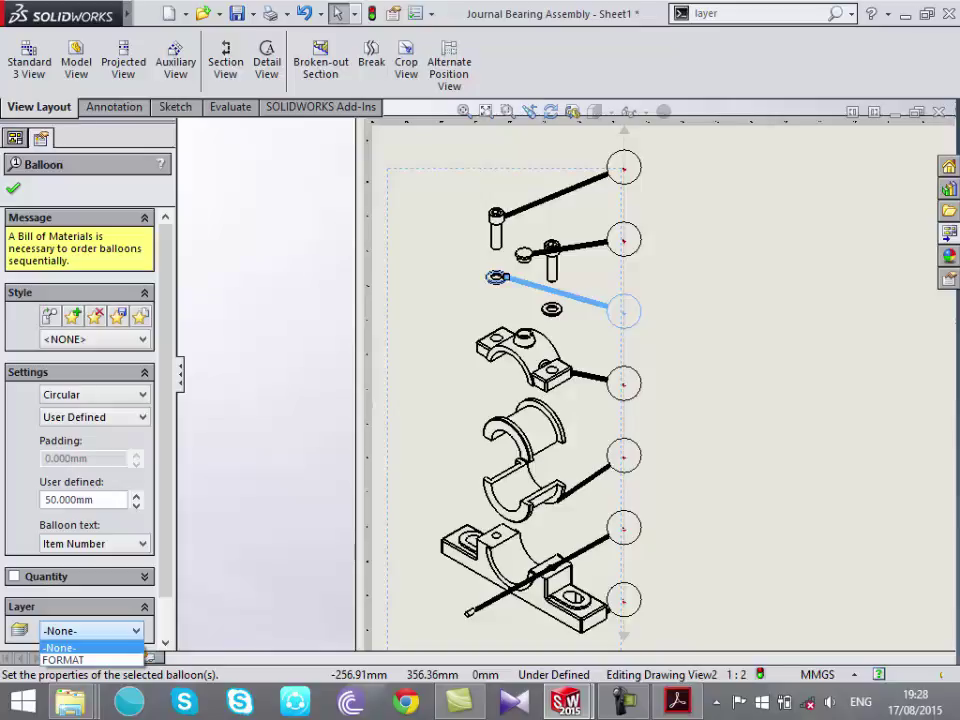
pyautogui.press('Escape')
pyautogui.press('Escape')
# Select the washer's balloon and review its layer choices, keeping the layer at -None-
pyautogui.scroll(3, 570, 410)
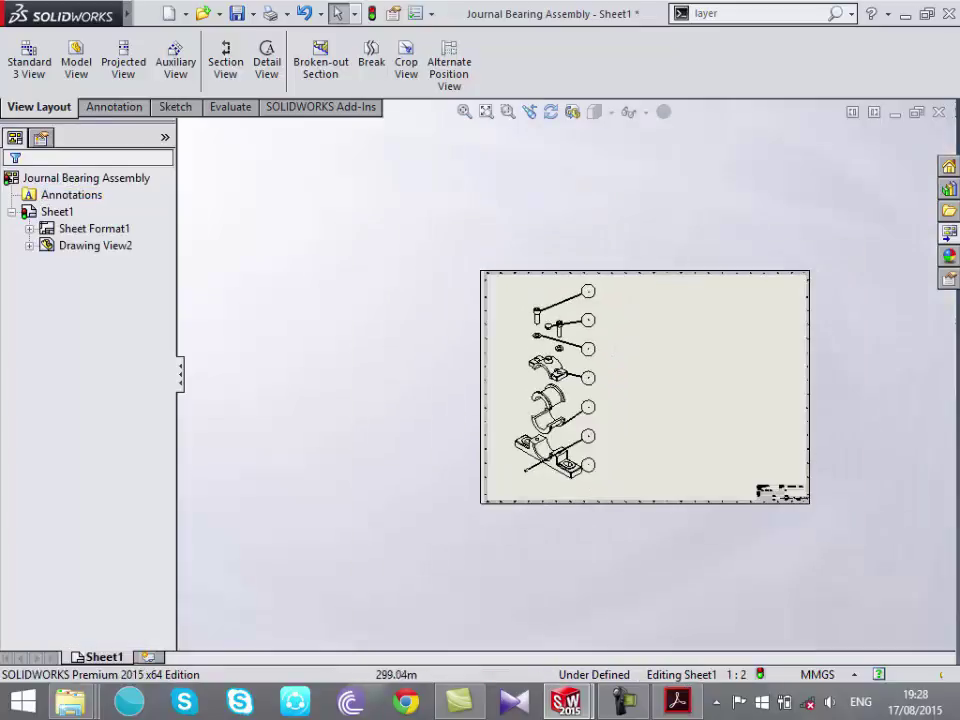
pyautogui.scroll(-2, 570, 410)
pyautogui.scroll(2, 570, 410)
pyautogui.scroll(-2, 570, 414)
pyautogui.scroll(3, 677, 327)
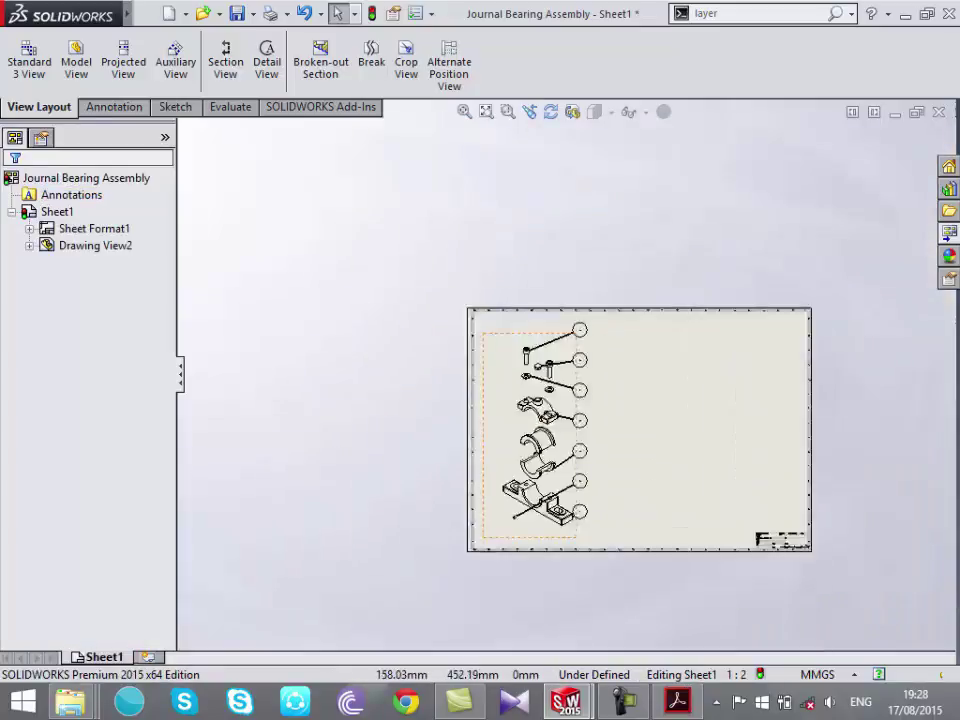
pyautogui.scroll(-4, 483, 366)
pyautogui.scroll(-1, 603, 428)
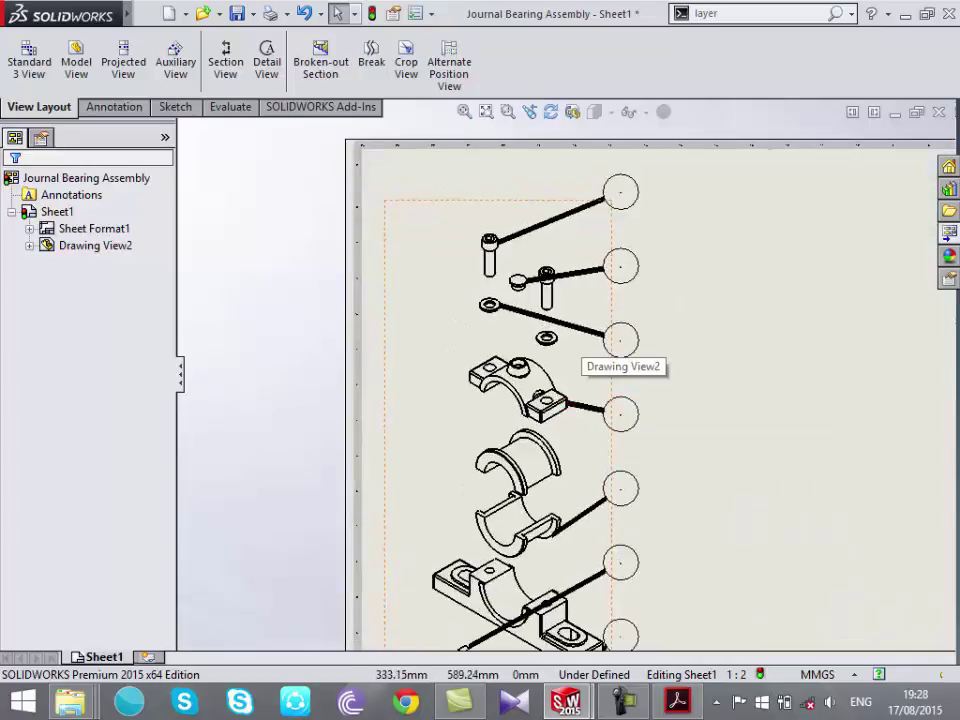
pyautogui.click(618, 343)
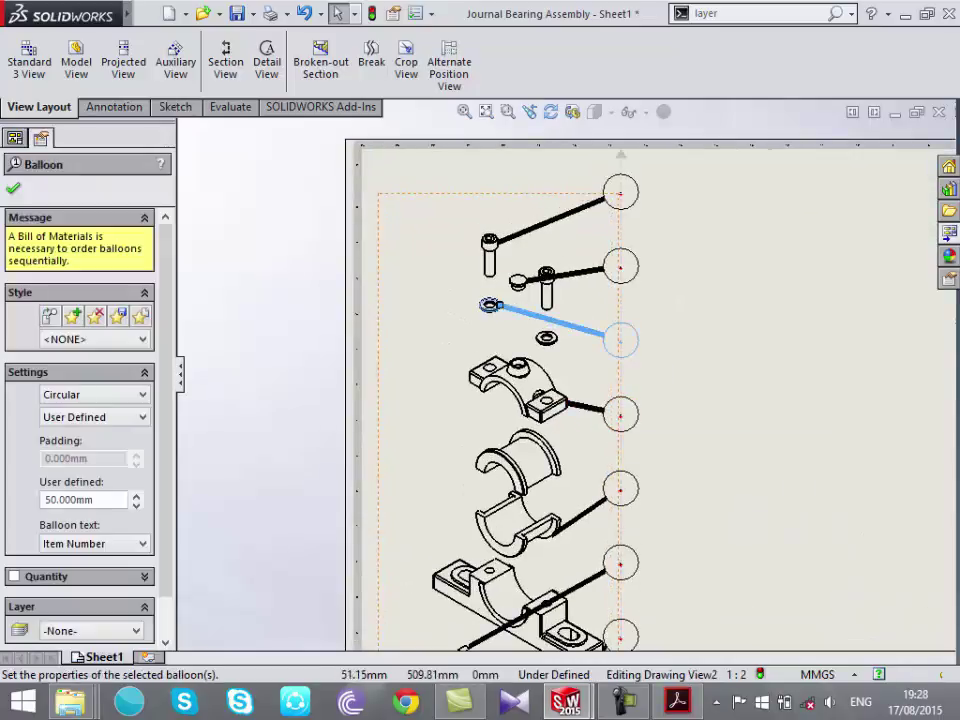
pyautogui.scroll(-1, 88, 400)
pyautogui.click(90, 585)
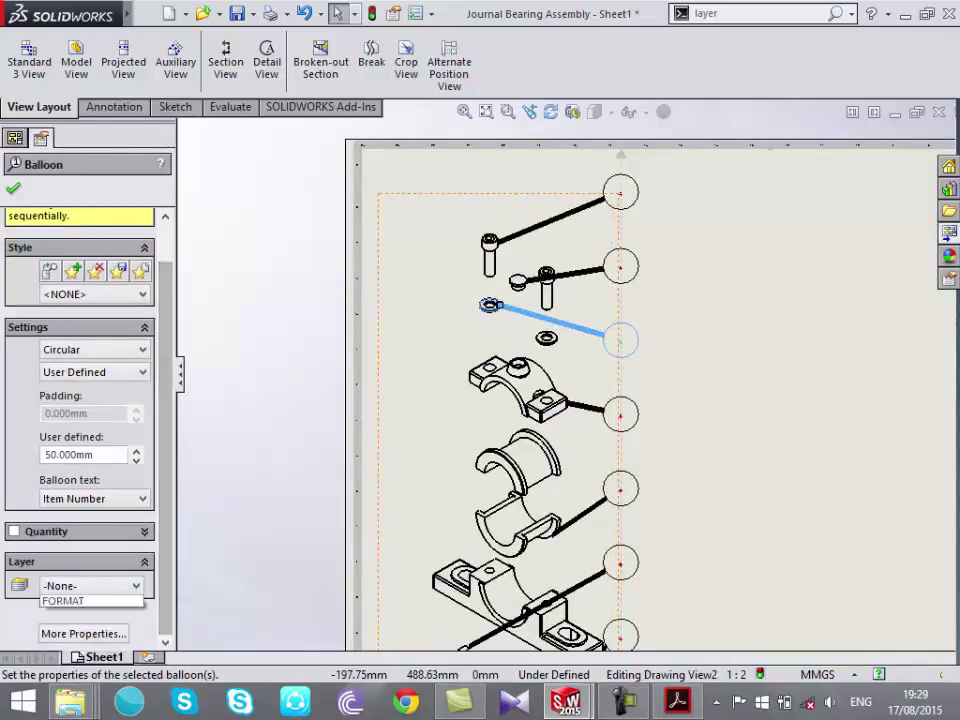
pyautogui.press('Escape')
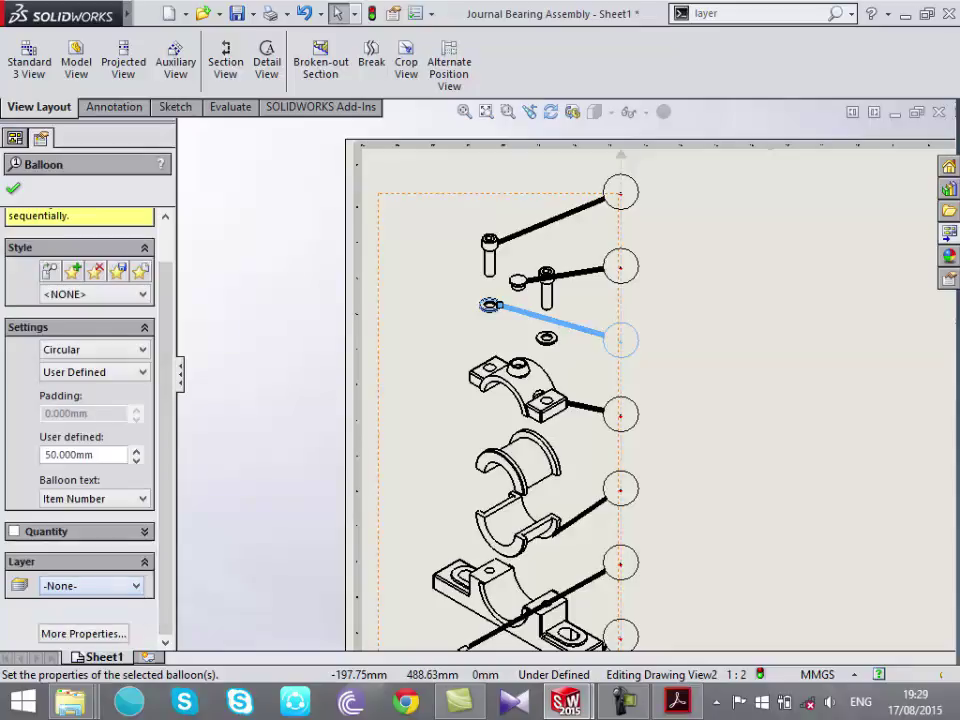
pyautogui.click(90, 585)
pyautogui.press('Escape')
# Expand the balloon's Quantity options and scroll down to its Note settings
pyautogui.scroll(1, 88, 400)
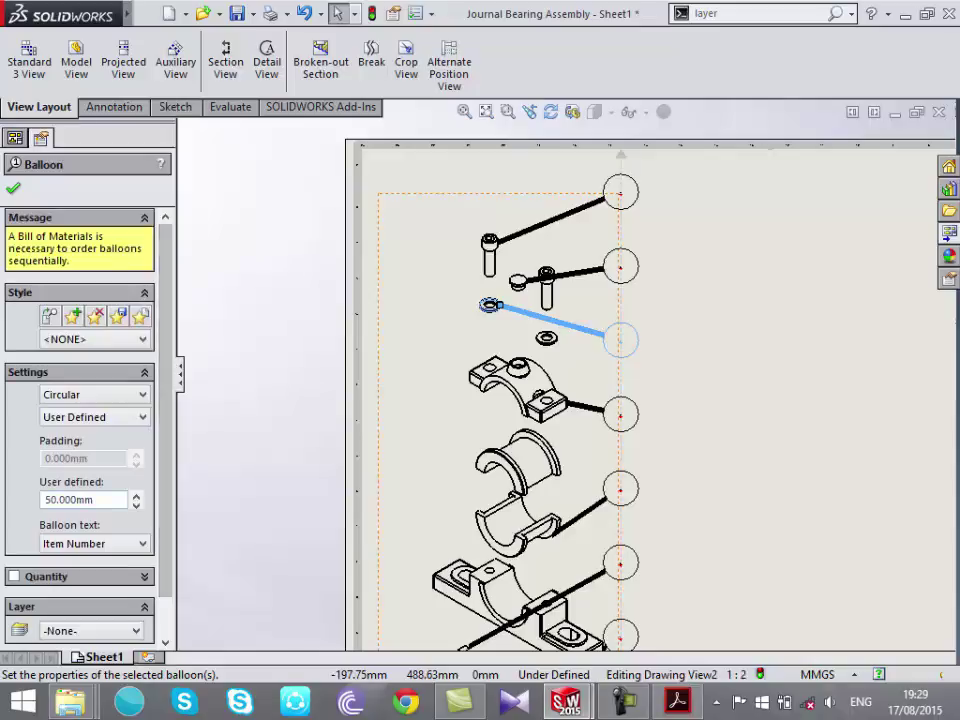
pyautogui.click(144, 564)
pyautogui.scroll(3, 80, 350)
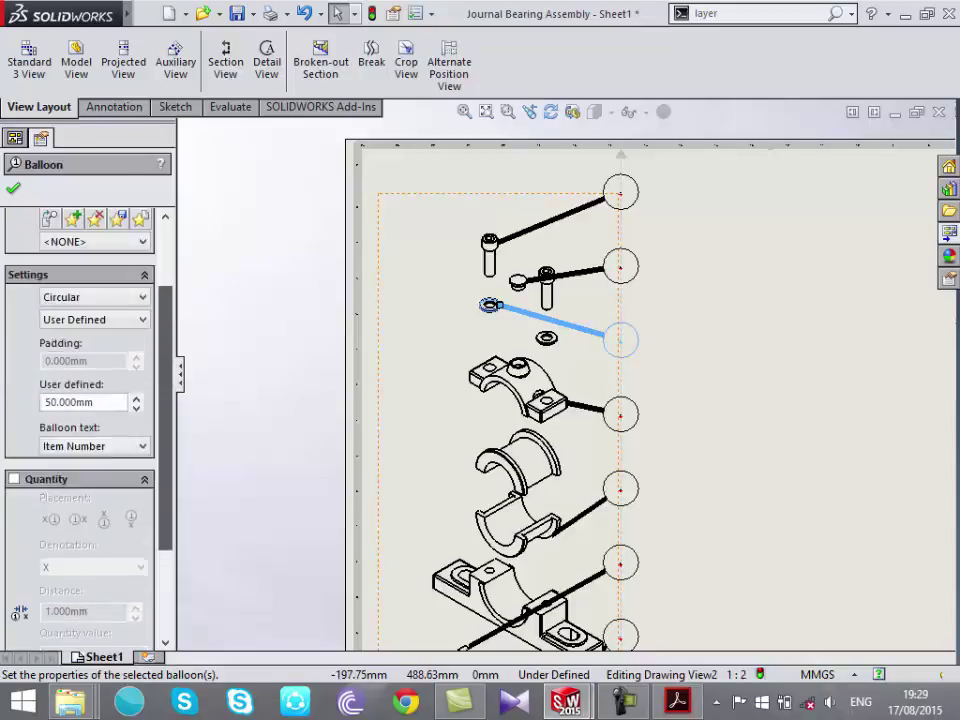
pyautogui.scroll(-2, 80, 350)
pyautogui.scroll(-1, 80, 350)
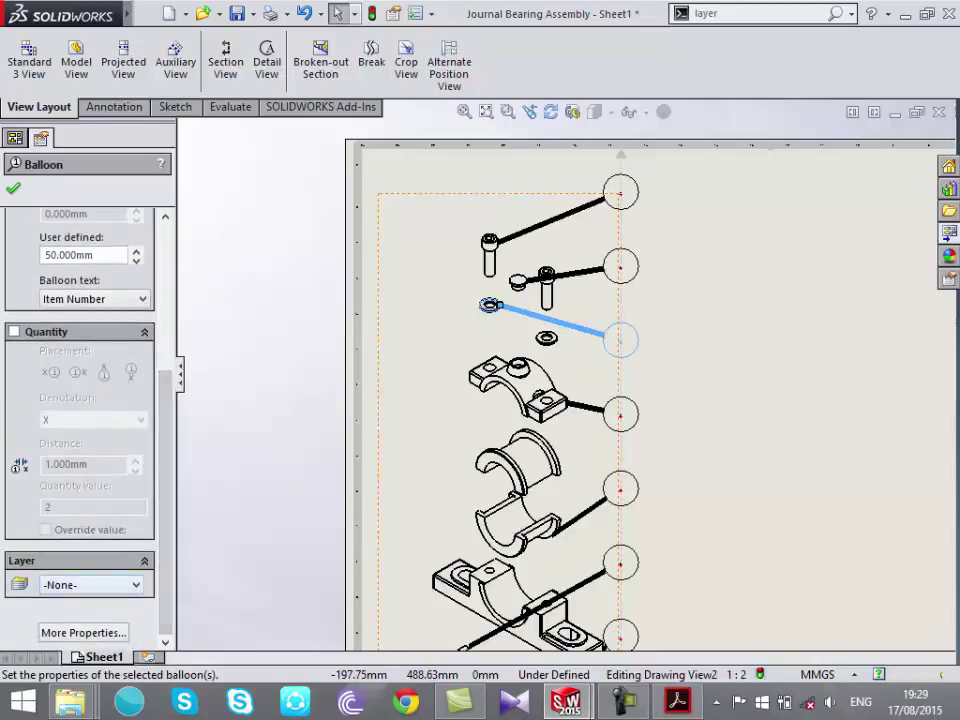
pyautogui.scroll(-3, 80, 400)
# Set the washer balloon's leader and frame styles to Use document display
pyautogui.scroll(-3, 80, 400)
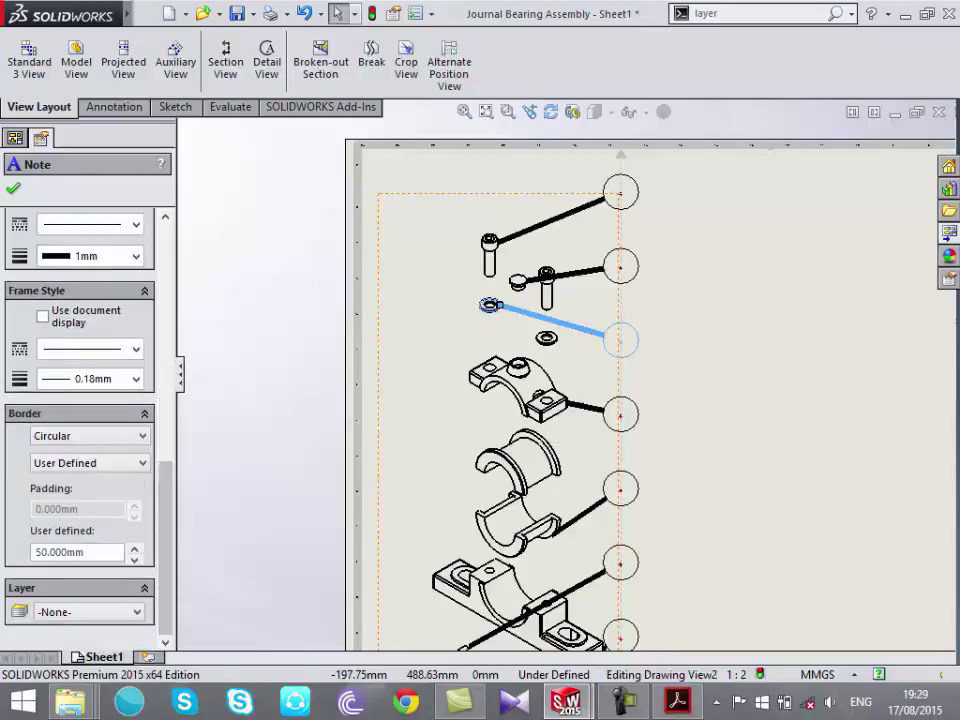
pyautogui.scroll(1, 80, 400)
pyautogui.scroll(2, 80, 400)
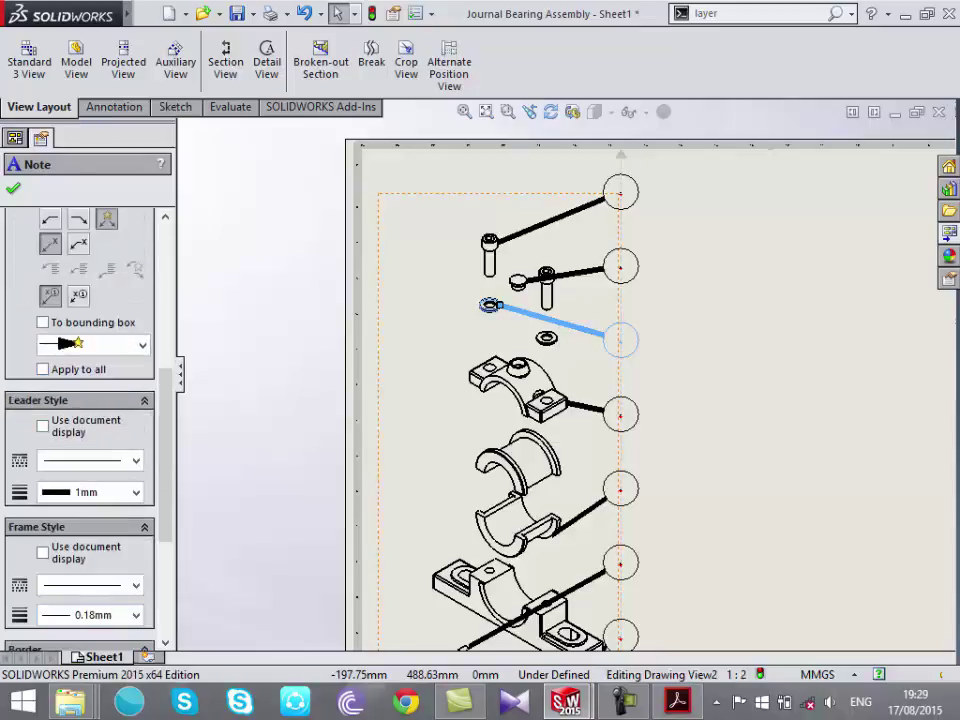
pyautogui.click(136, 492)
pyautogui.click(42, 426)
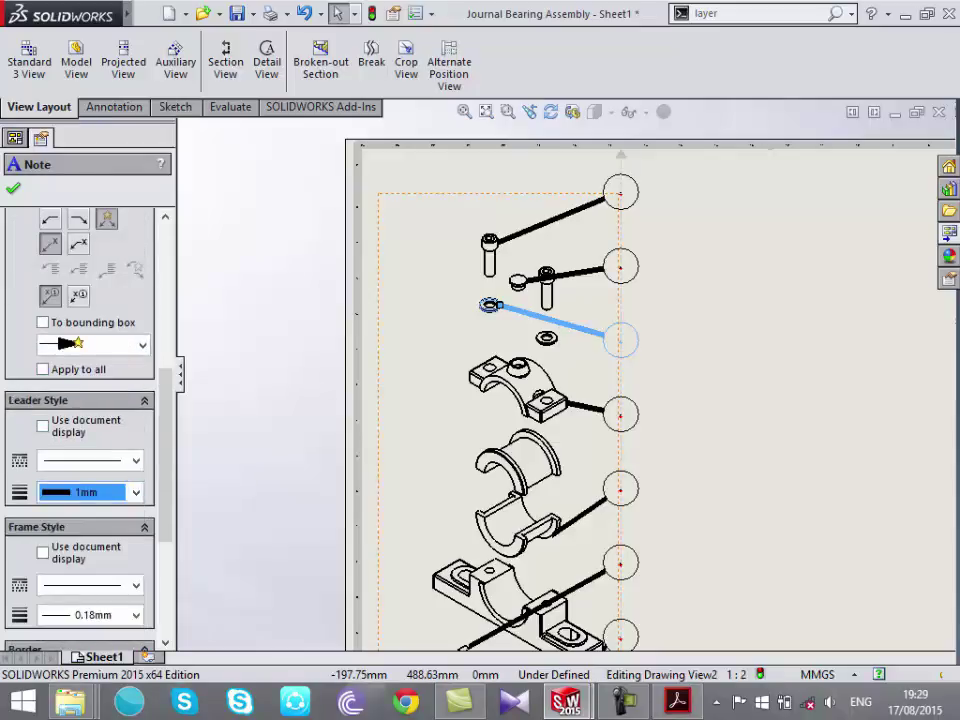
pyautogui.click(42, 426)
pyautogui.click(42, 552)
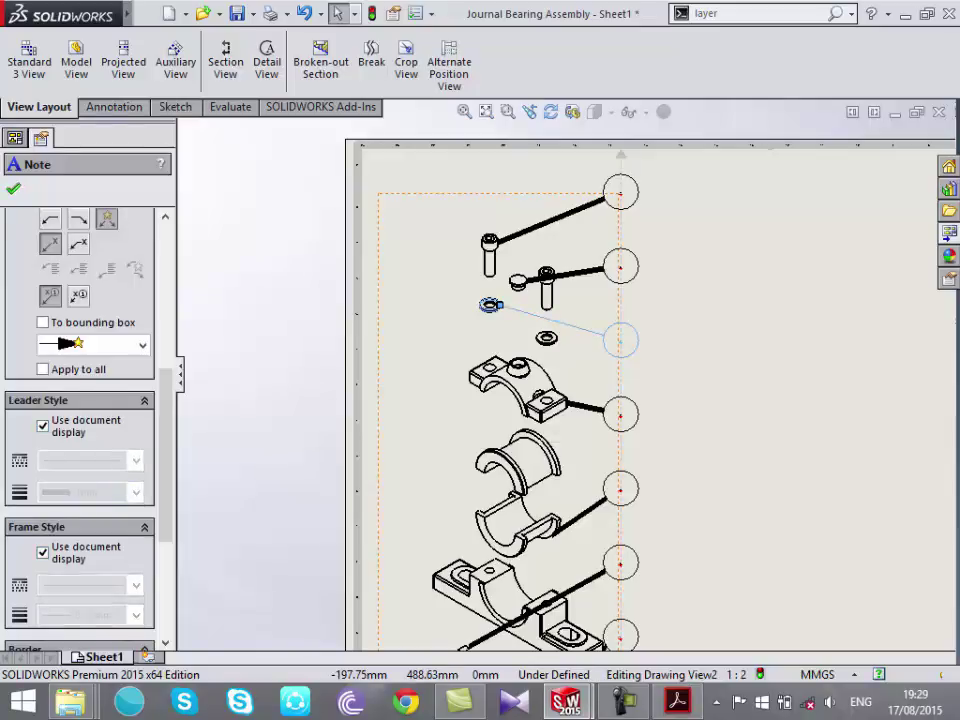
pyautogui.press('Escape')
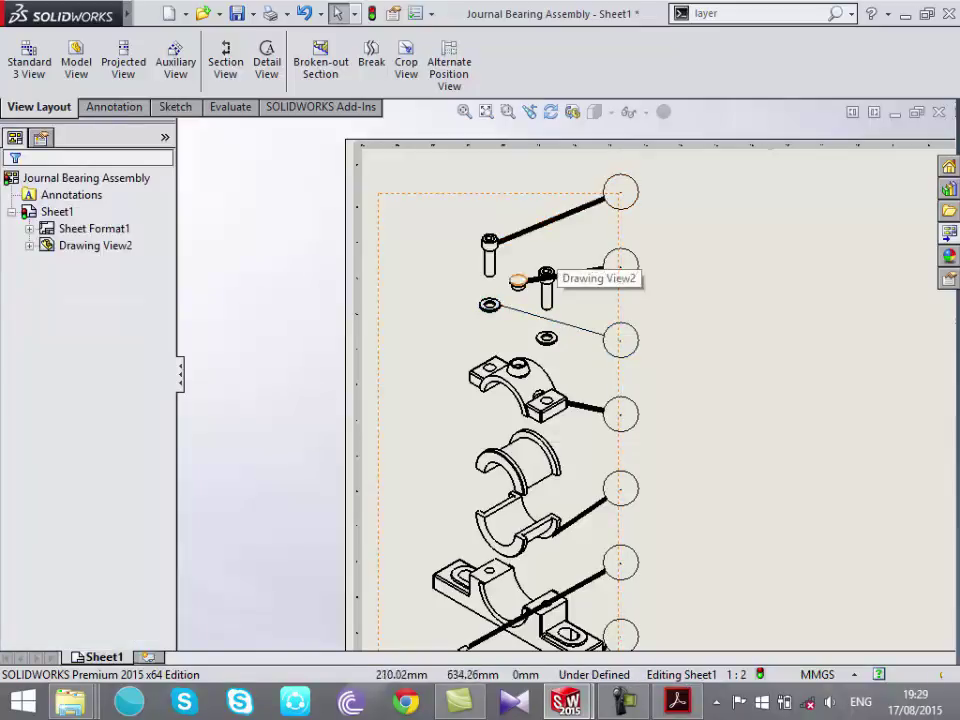
# Inspect the Drawing View2 properties, then close them and return to the sheet
pyautogui.click(540, 262)
pyautogui.scroll(-5, 80, 420)
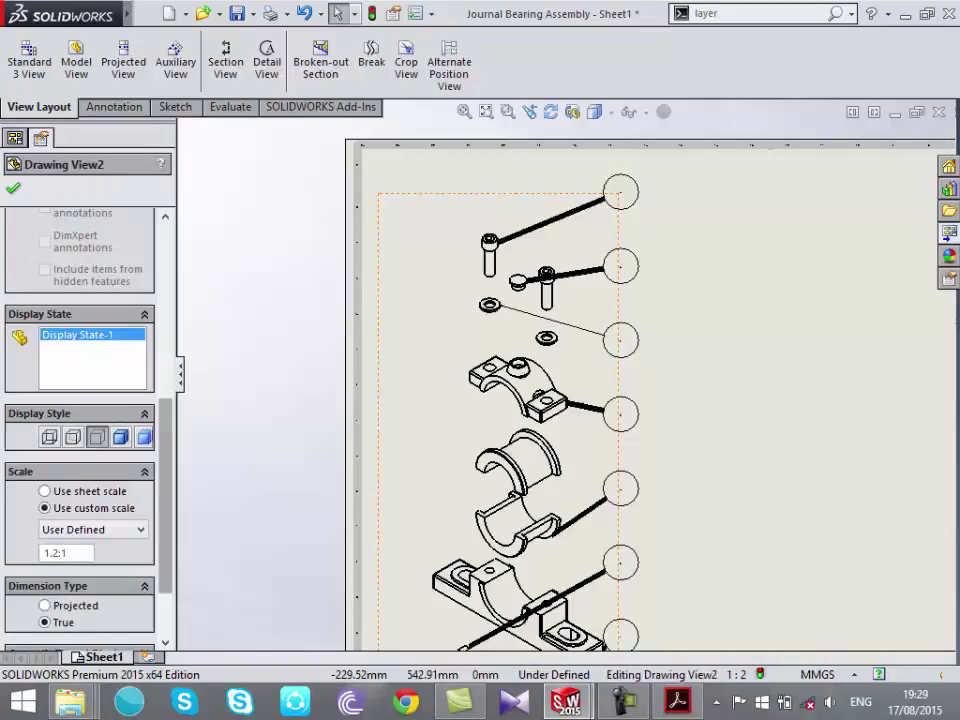
pyautogui.scroll(-3, 80, 400)
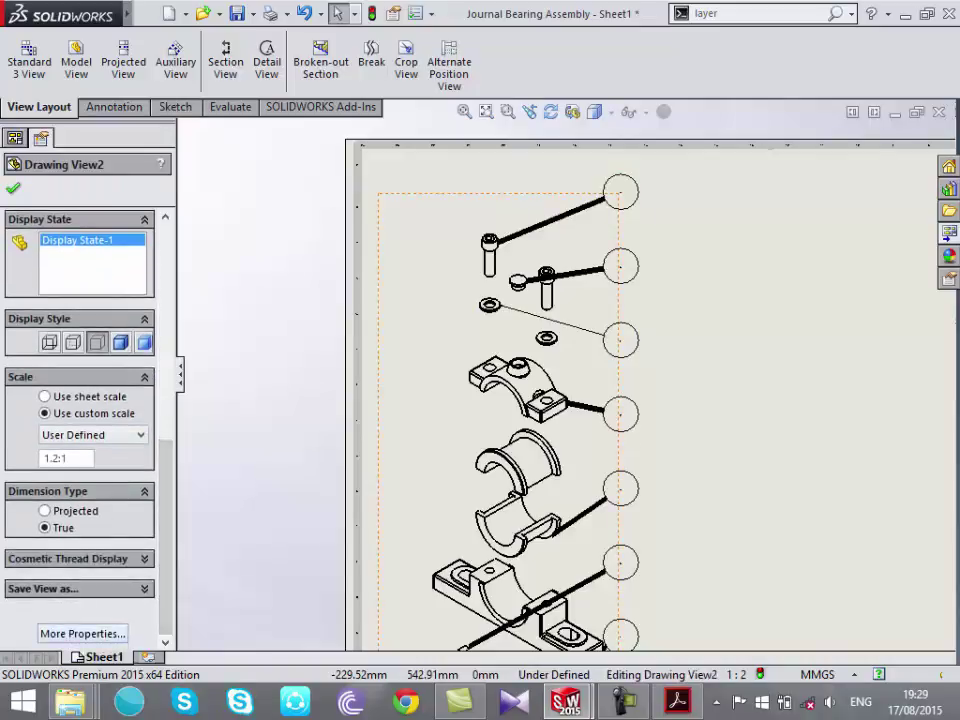
pyautogui.click(82, 633)
pyautogui.press('Return')
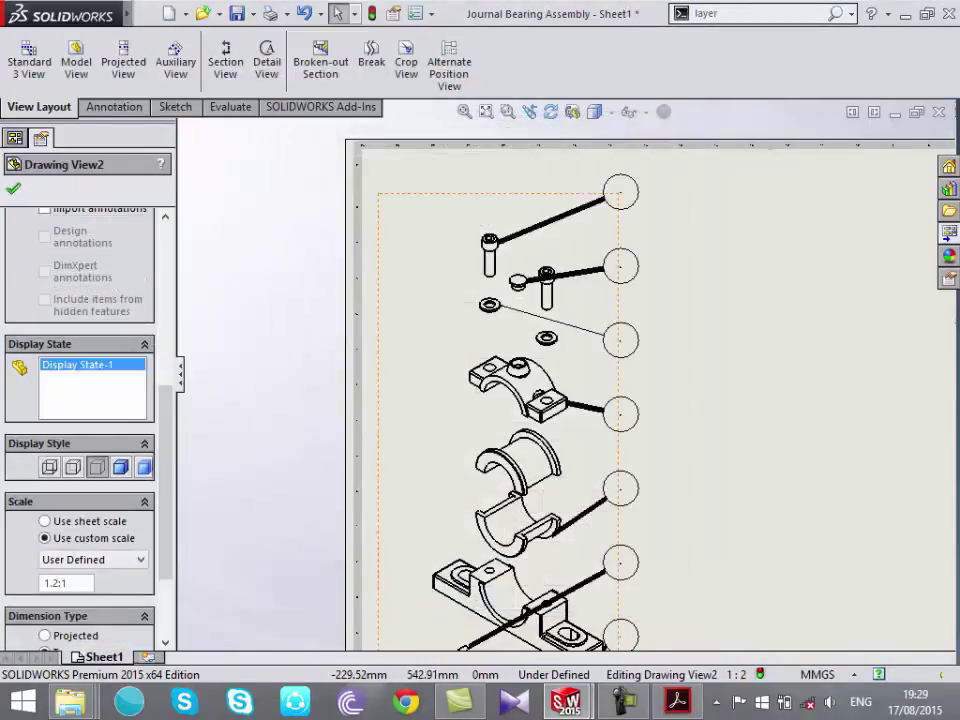
pyautogui.press('Return')
pyautogui.scroll(5, 623, 400)
pyautogui.scroll(-1, 684, 416)
pyautogui.scroll(-3, 684, 416)
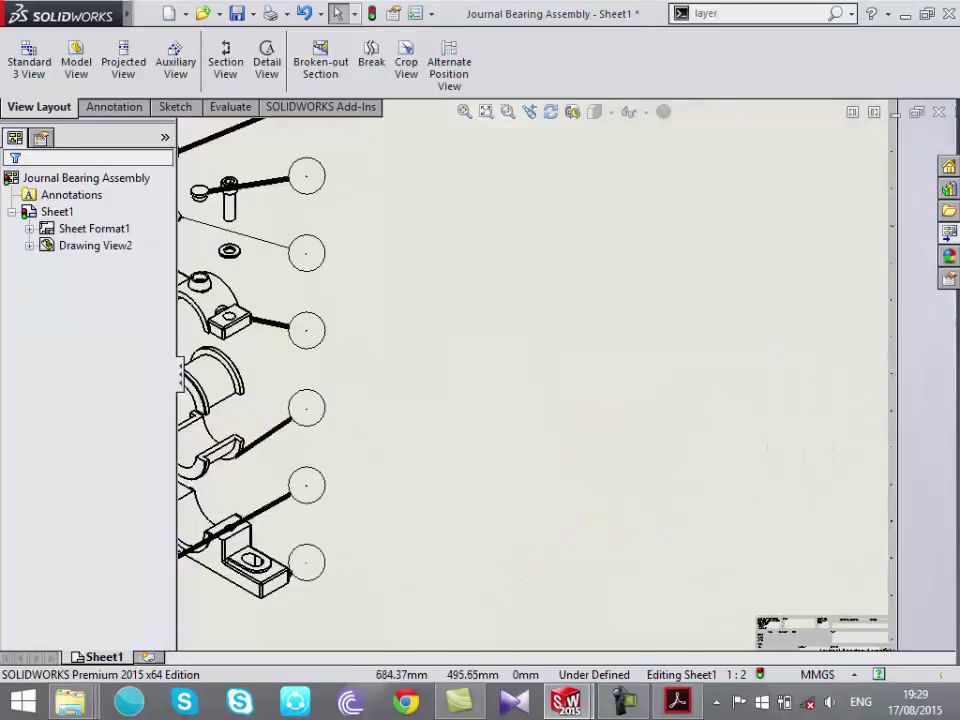
pyautogui.scroll(1, 567, 376)
pyautogui.scroll(3, 567, 376)
pyautogui.scroll(-1, 485, 285)
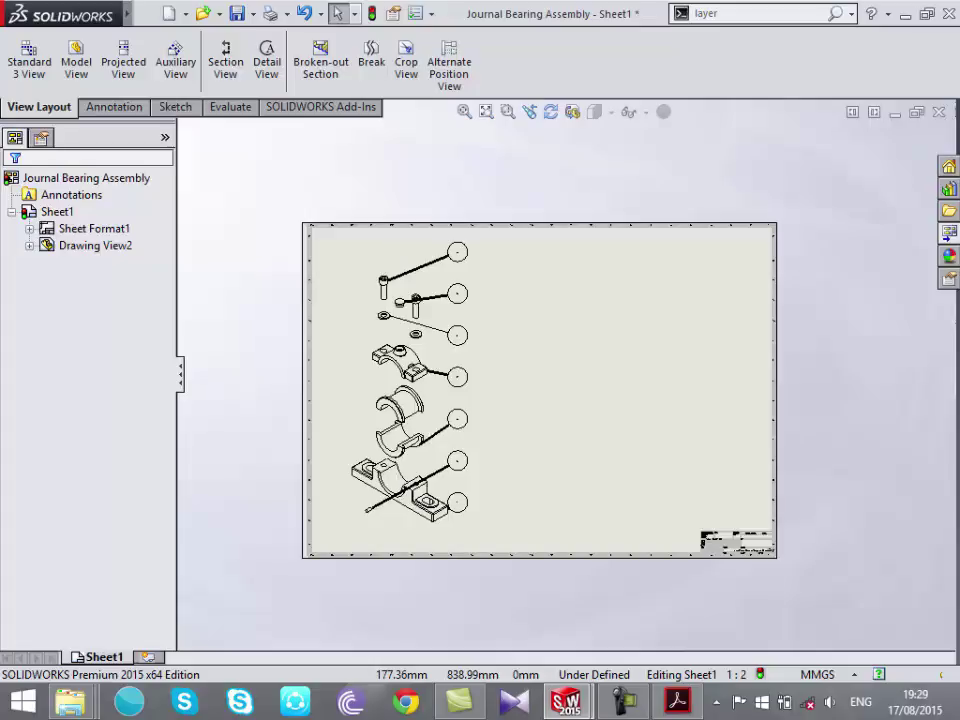
# Insert a bill of materials based on the exploded assembly view
pyautogui.click(114, 106)
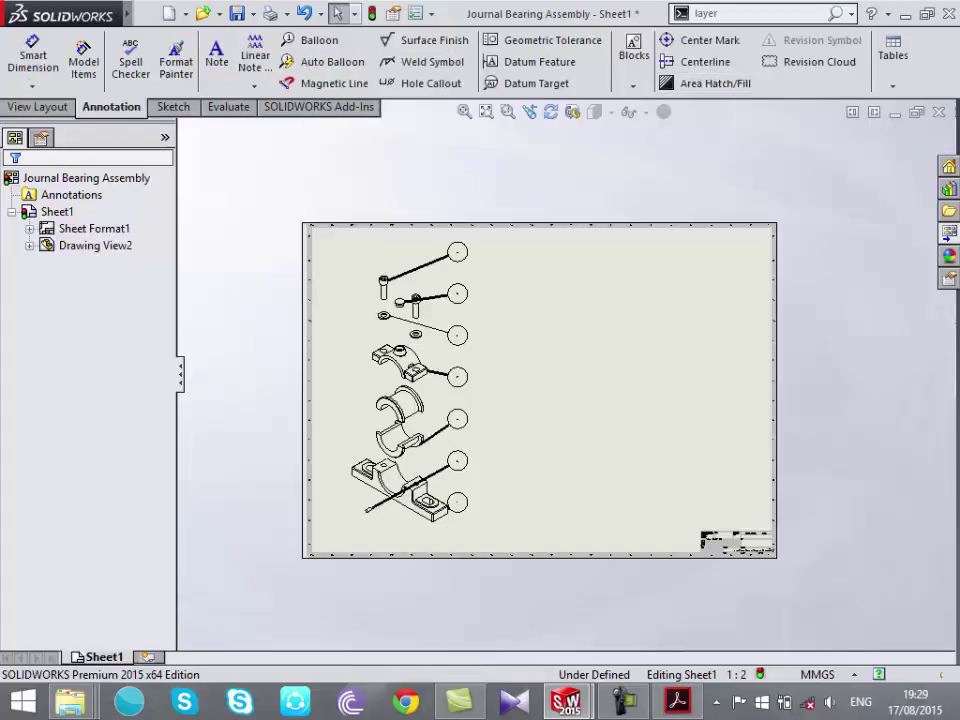
pyautogui.click(893, 60)
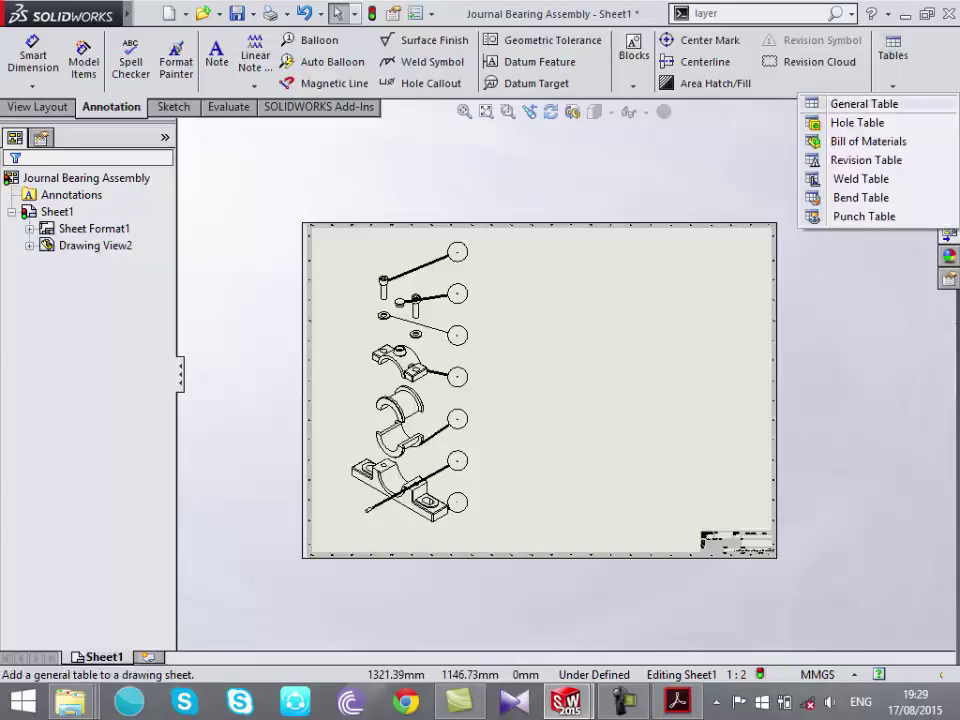
pyautogui.click(866, 141)
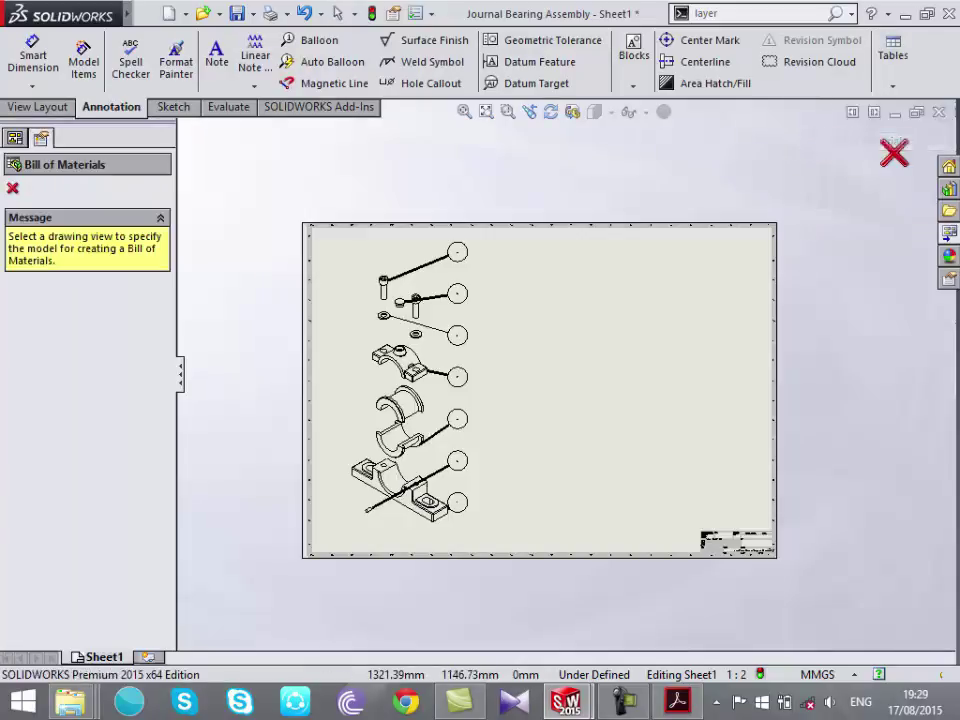
pyautogui.click(340, 270)
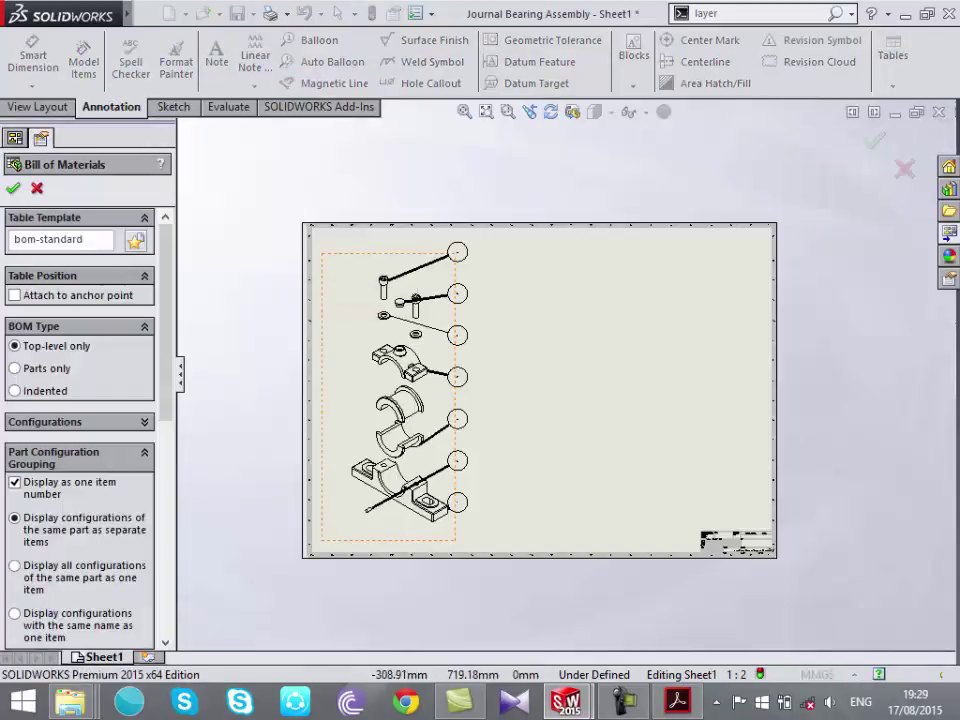
pyautogui.scroll(-10, 80, 400)
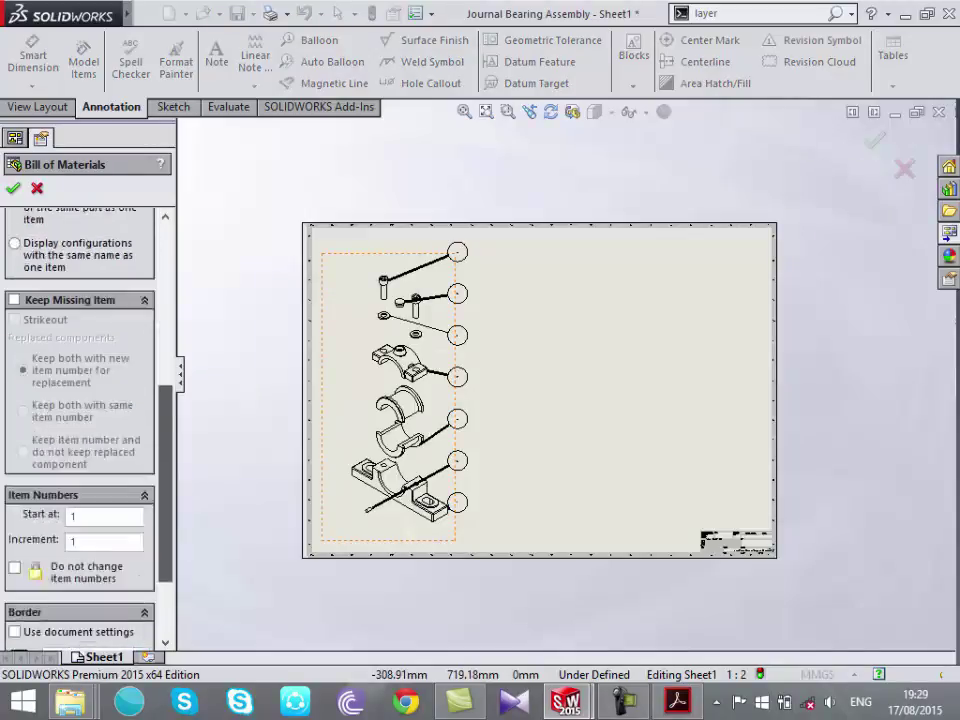
pyautogui.scroll(2, 80, 400)
pyautogui.press('Return')
pyautogui.scroll(-2, 700, 275)
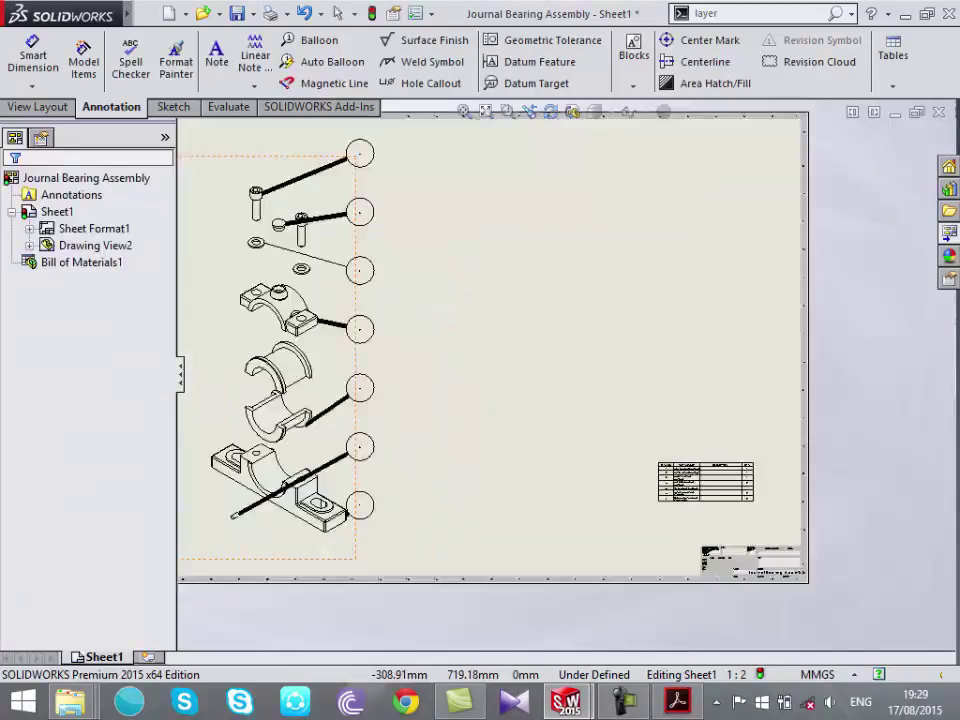
pyautogui.scroll(-2, 700, 275)
pyautogui.scroll(3, 700, 275)
pyautogui.scroll(-3, 700, 275)
# Try editing the Base (Journal Bearing) part number cell, dismiss the linked-value warning, and minimize SOLIDWORKS
pyautogui.click(700, 278)
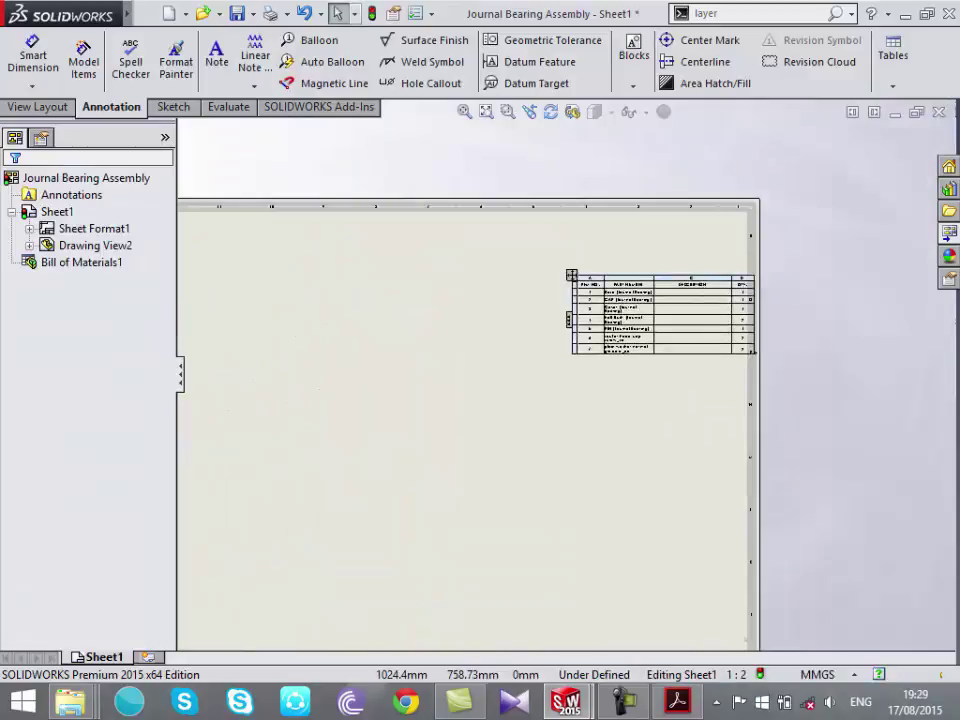
pyautogui.scroll(-4, 640, 290)
pyautogui.scroll(-1, 640, 290)
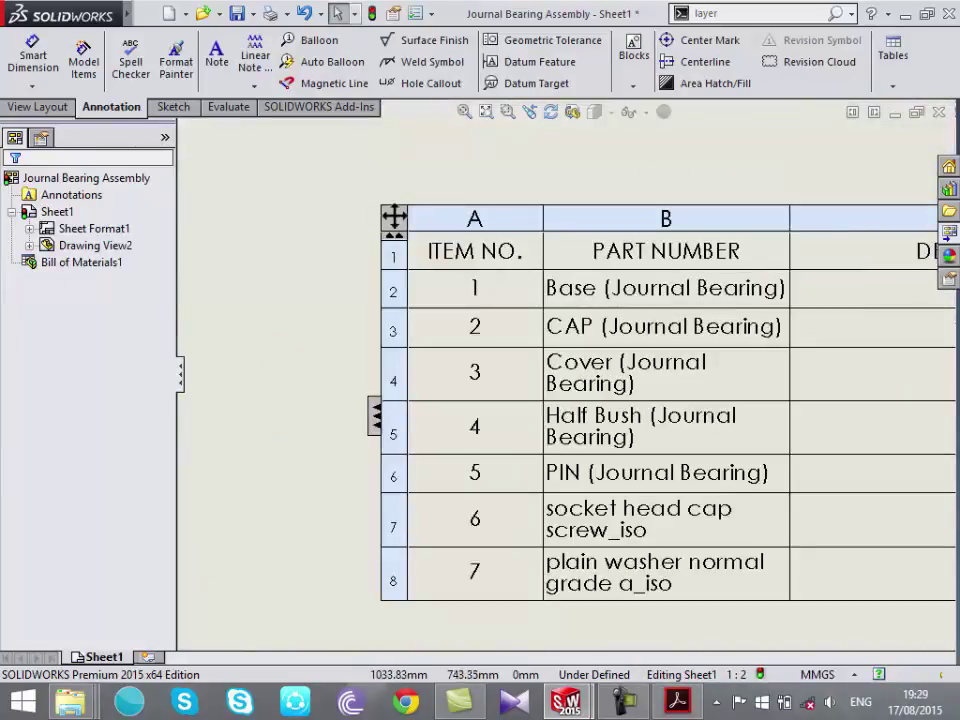
pyautogui.scroll(1, 565, 376)
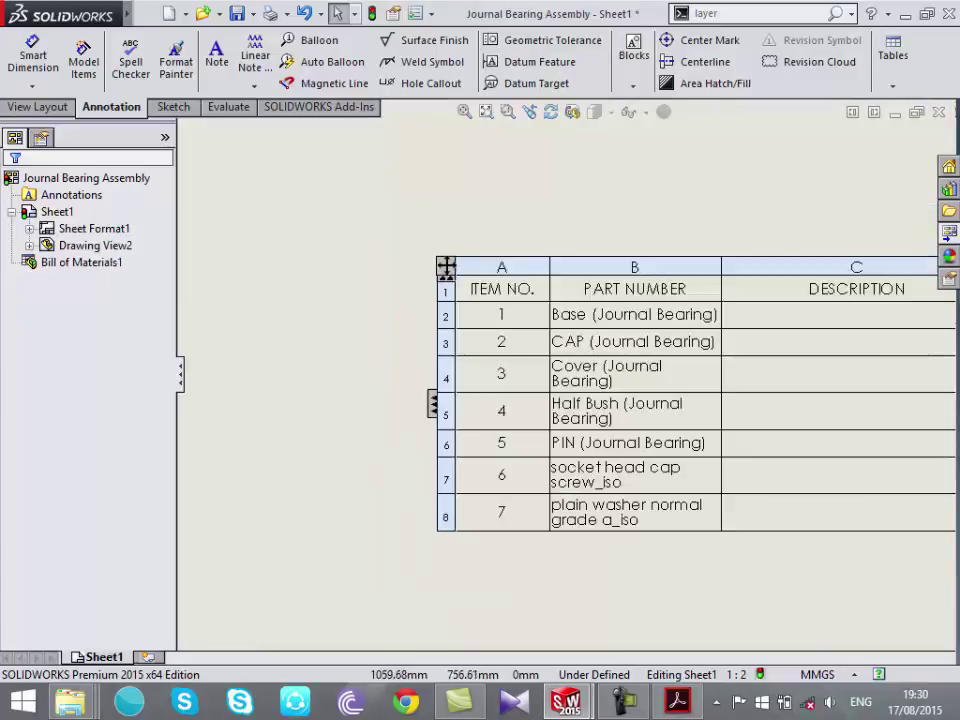
pyautogui.doubleClick(635, 314)
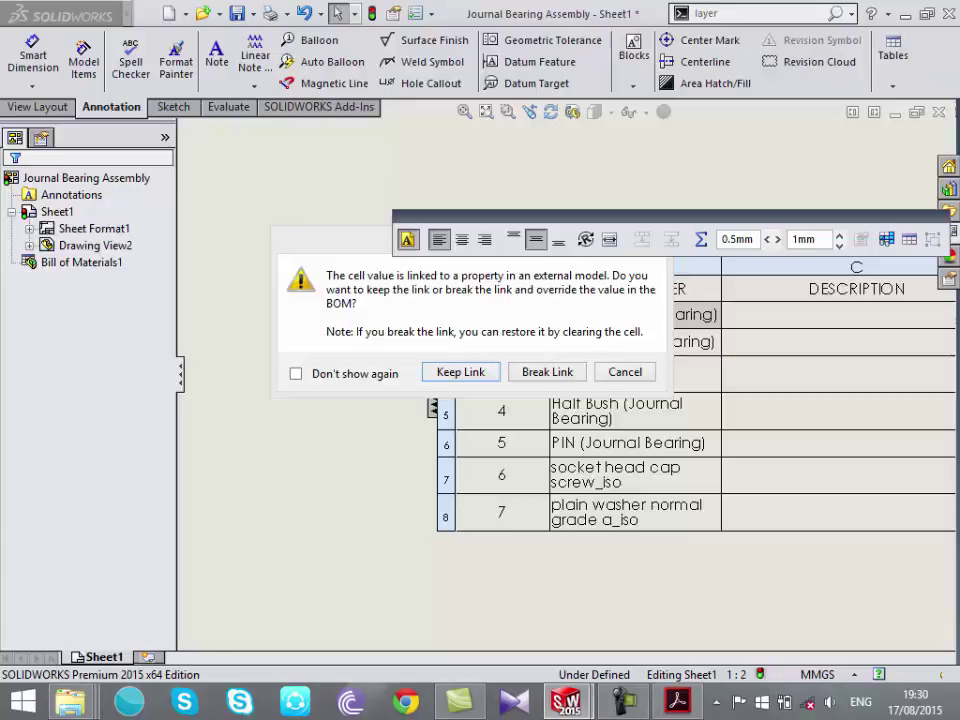
pyautogui.press('Escape')
pyautogui.click(905, 14)
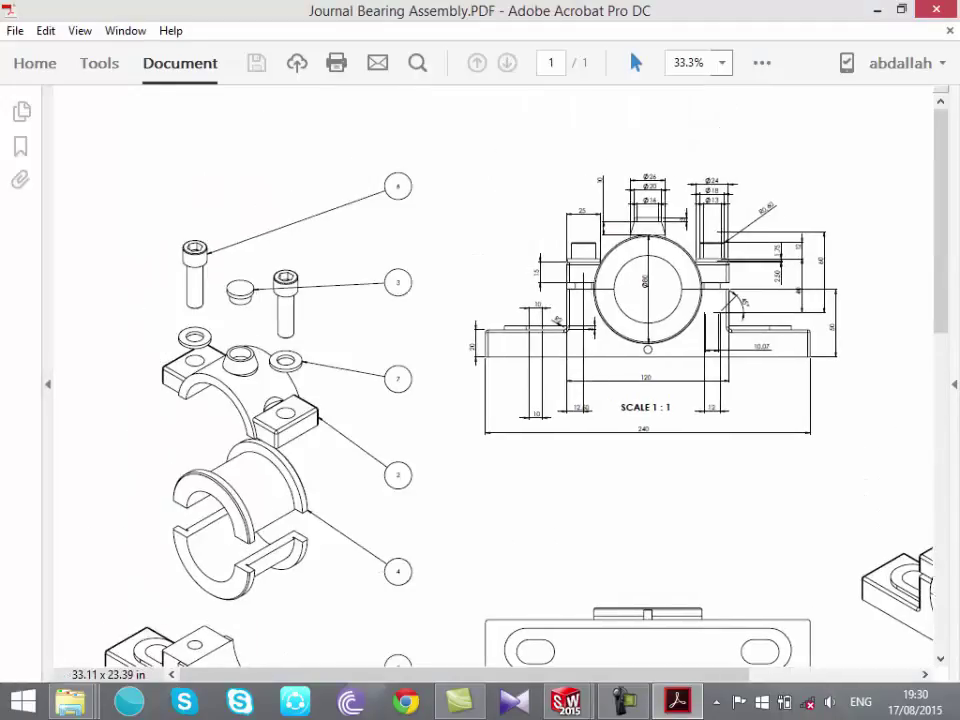
# Browse the PDF bookmarks Drawing View16, Detail View B, Drawing View18 and Drawing View20, then close Acrobat
pyautogui.click(19, 179)
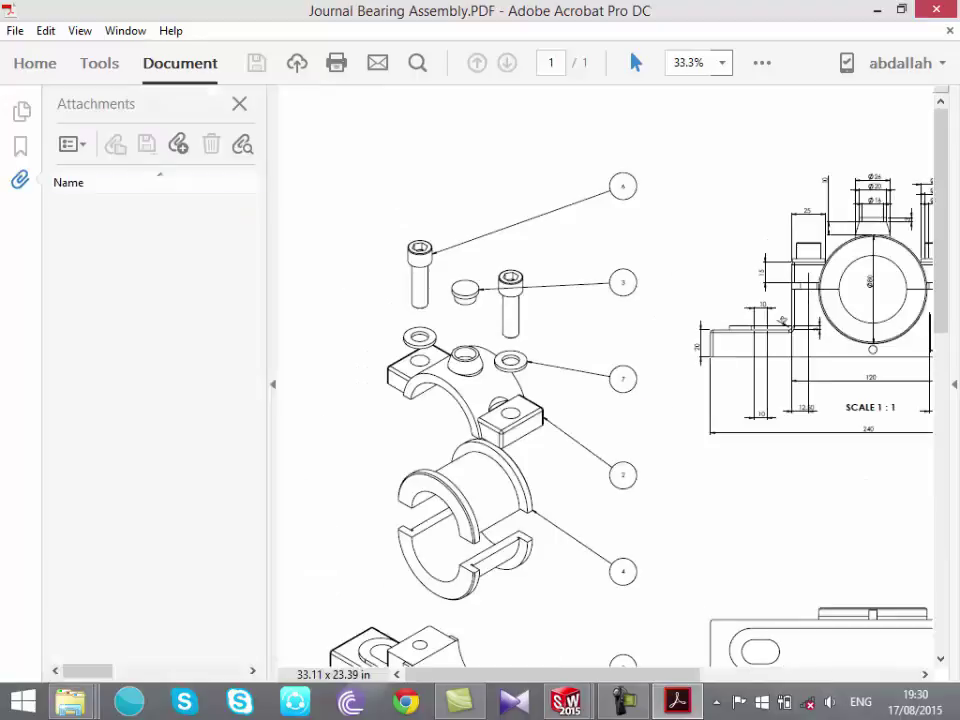
pyautogui.click(19, 147)
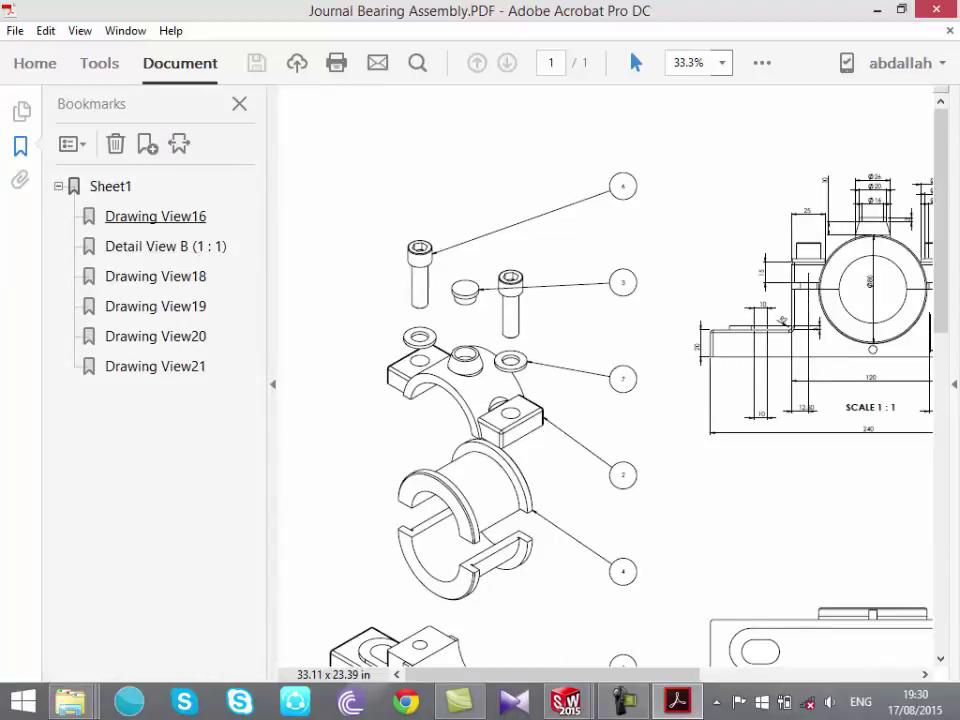
pyautogui.click(155, 216)
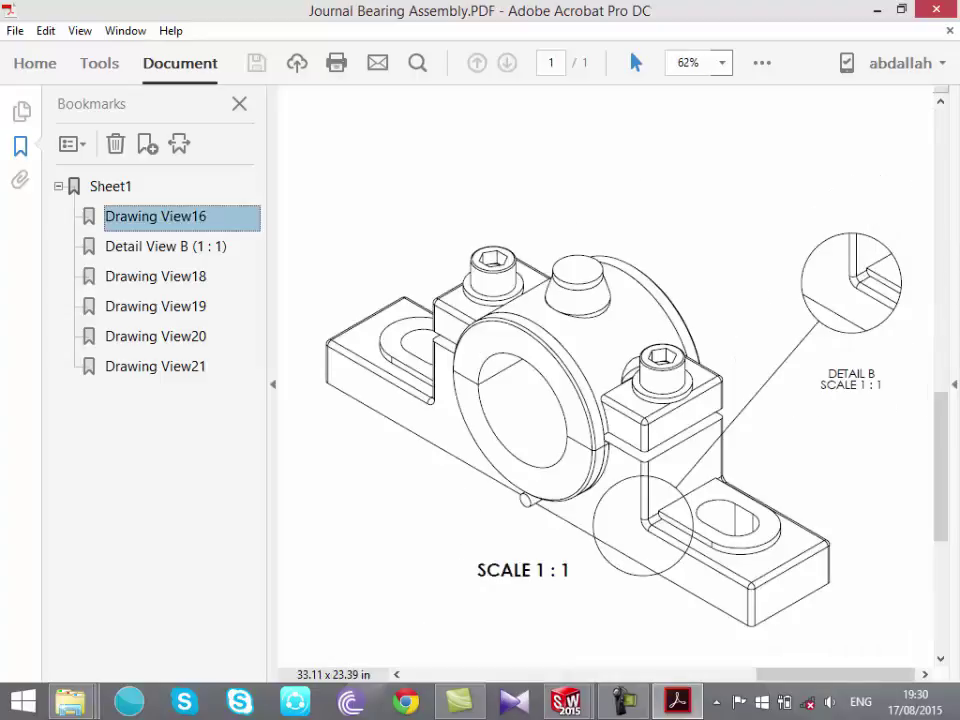
pyautogui.click(165, 246)
pyautogui.click(155, 276)
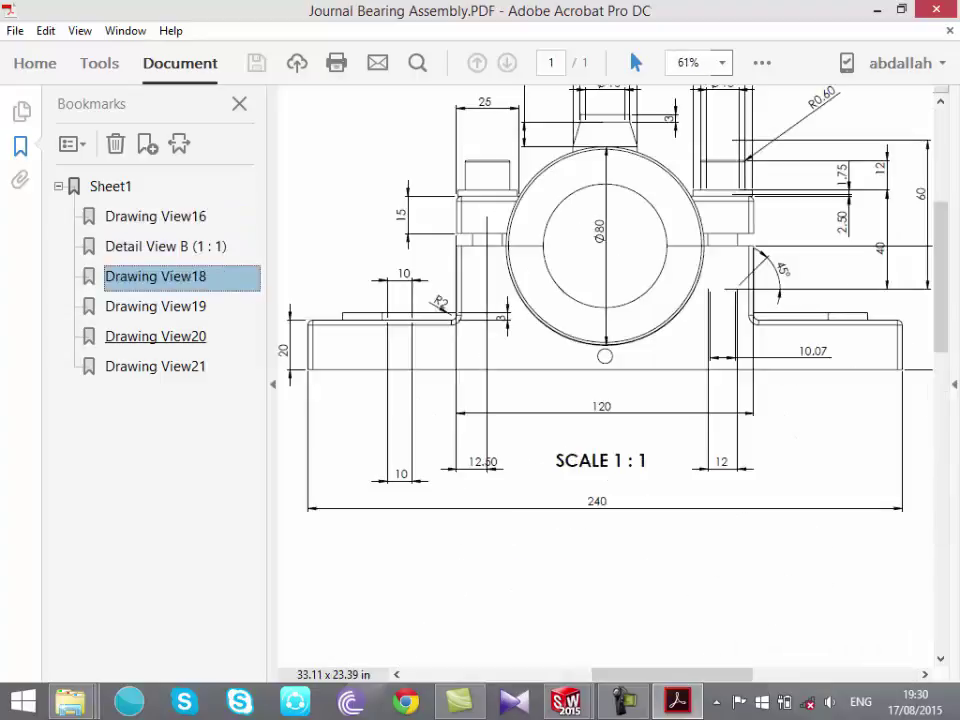
pyautogui.click(155, 336)
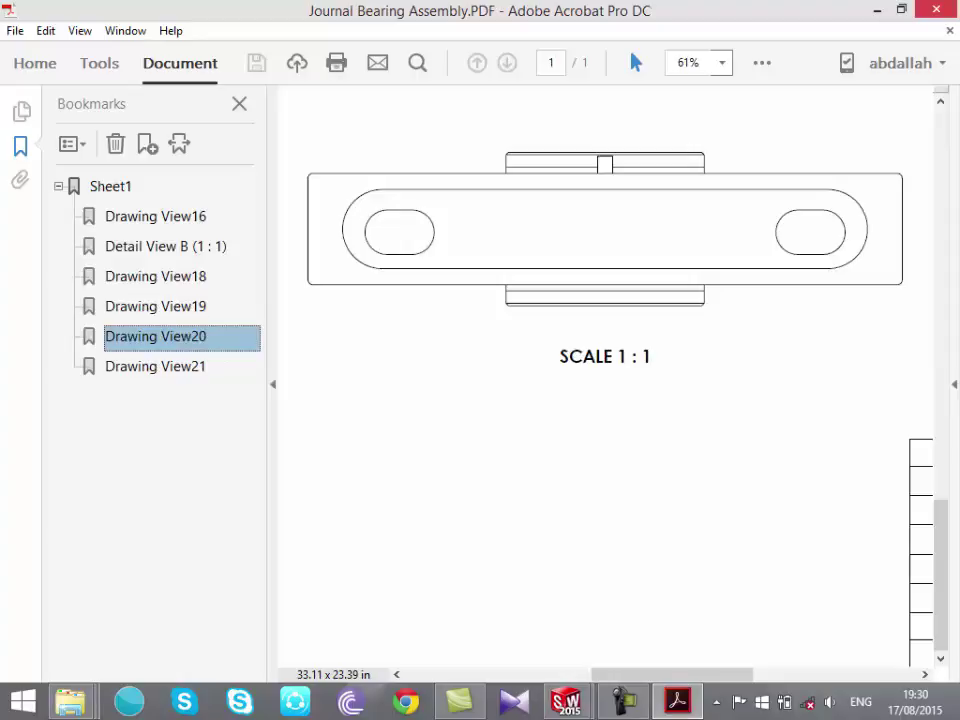
pyautogui.click(936, 9)
pyautogui.click(597, 702)
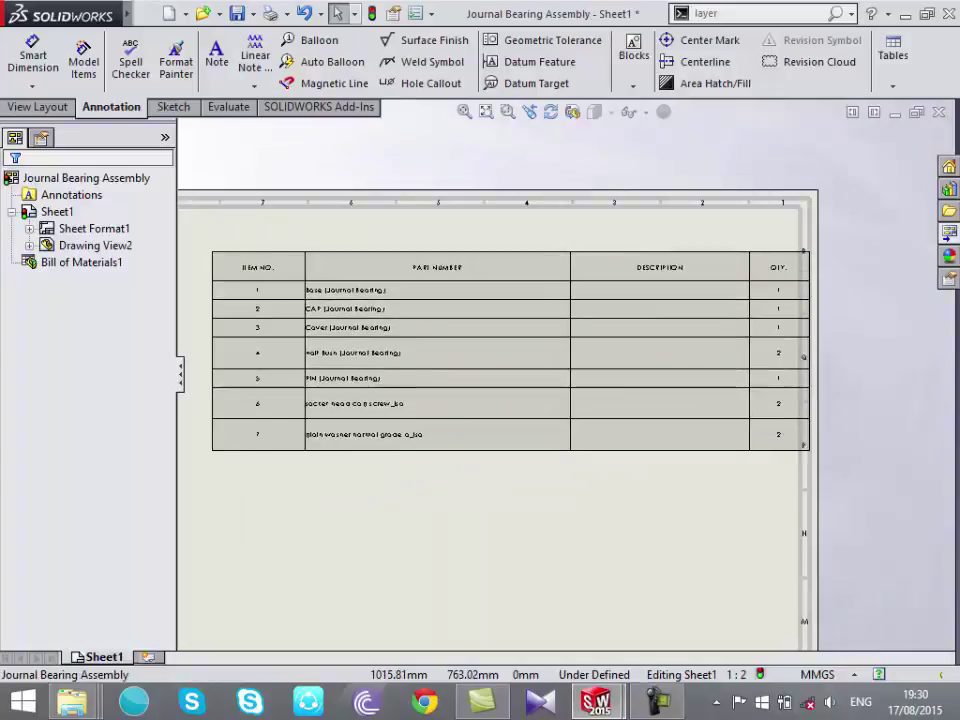
pyautogui.click(660, 300)
pyautogui.click(15, 186)
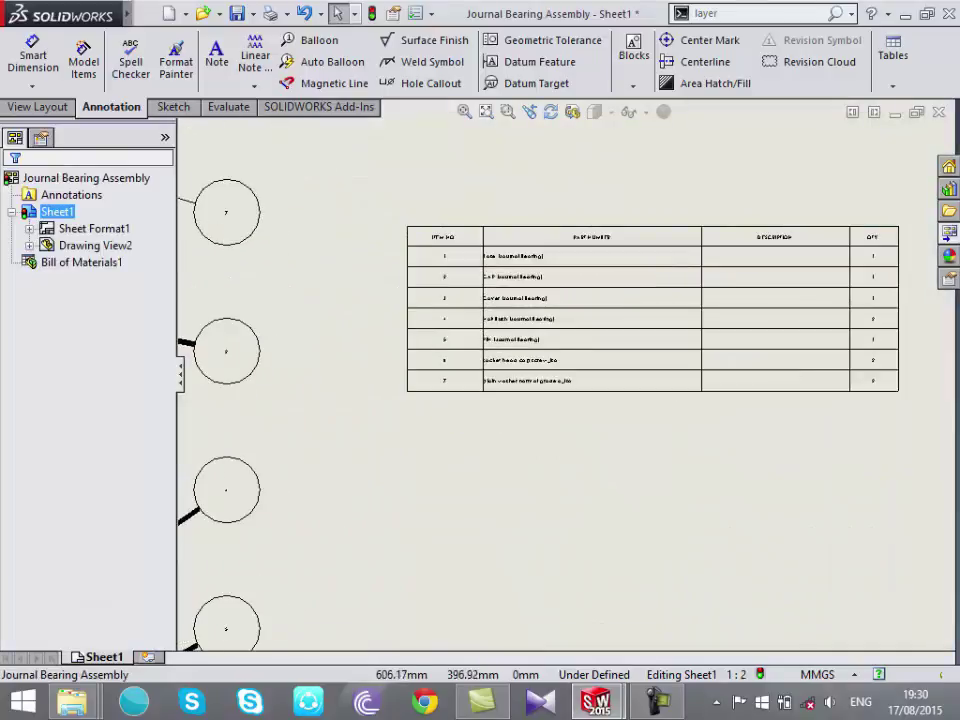
pyautogui.click(252, 14)
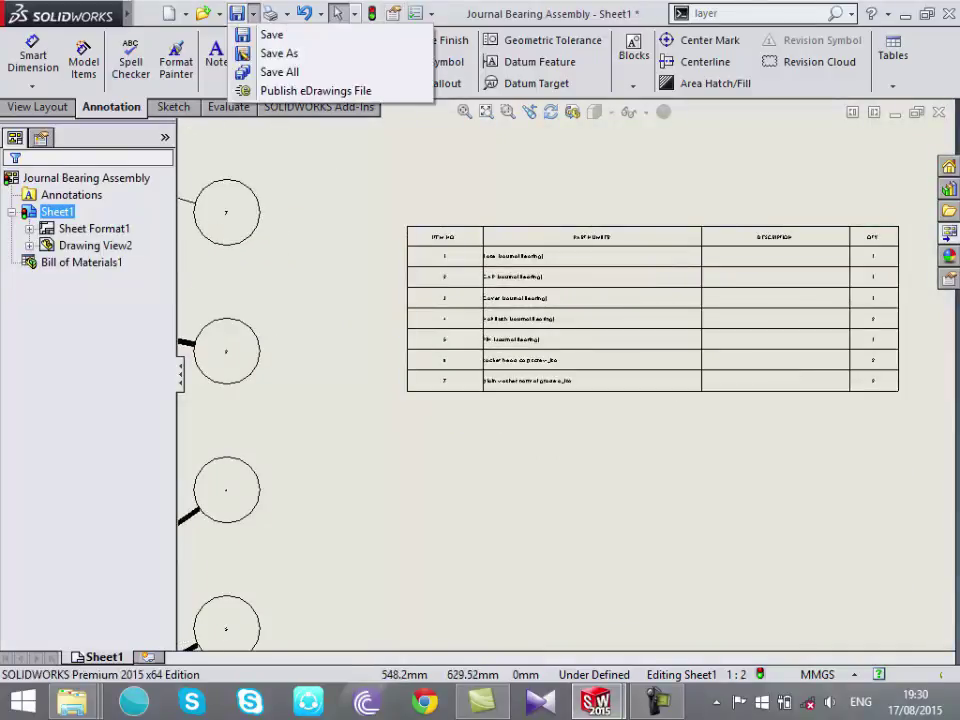
pyautogui.click(279, 51)
pyautogui.click(490, 405)
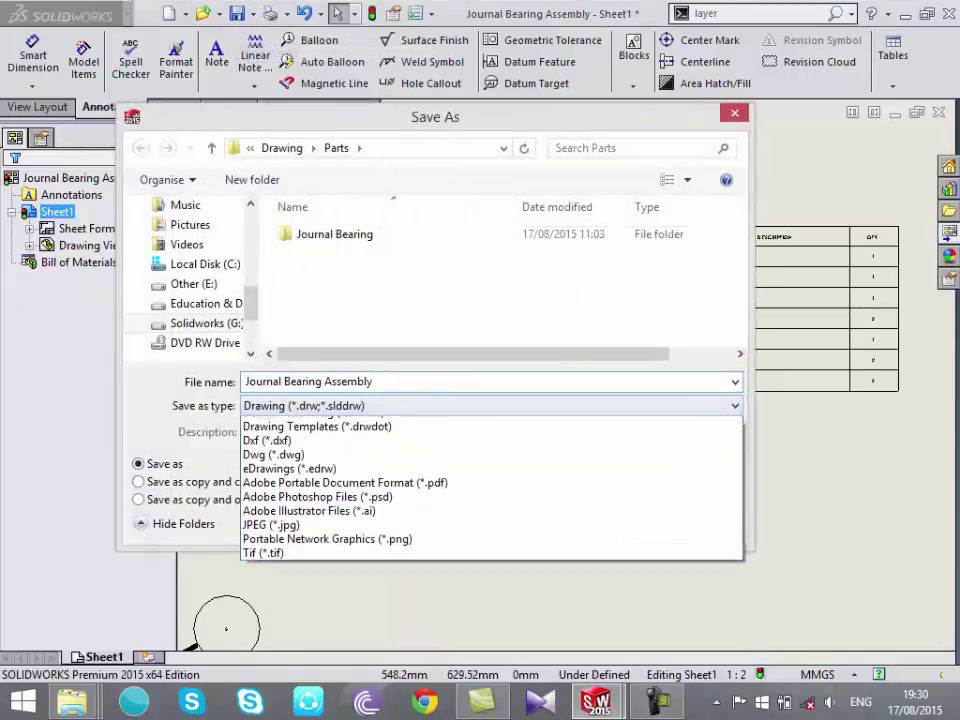
pyautogui.click(345, 508)
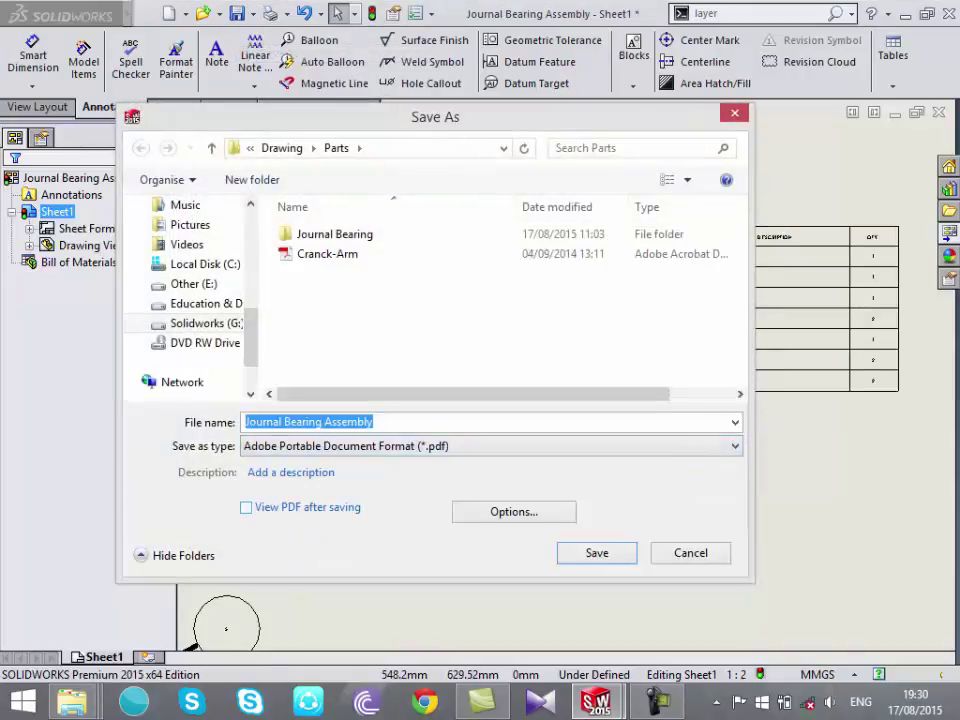
pyautogui.click(690, 552)
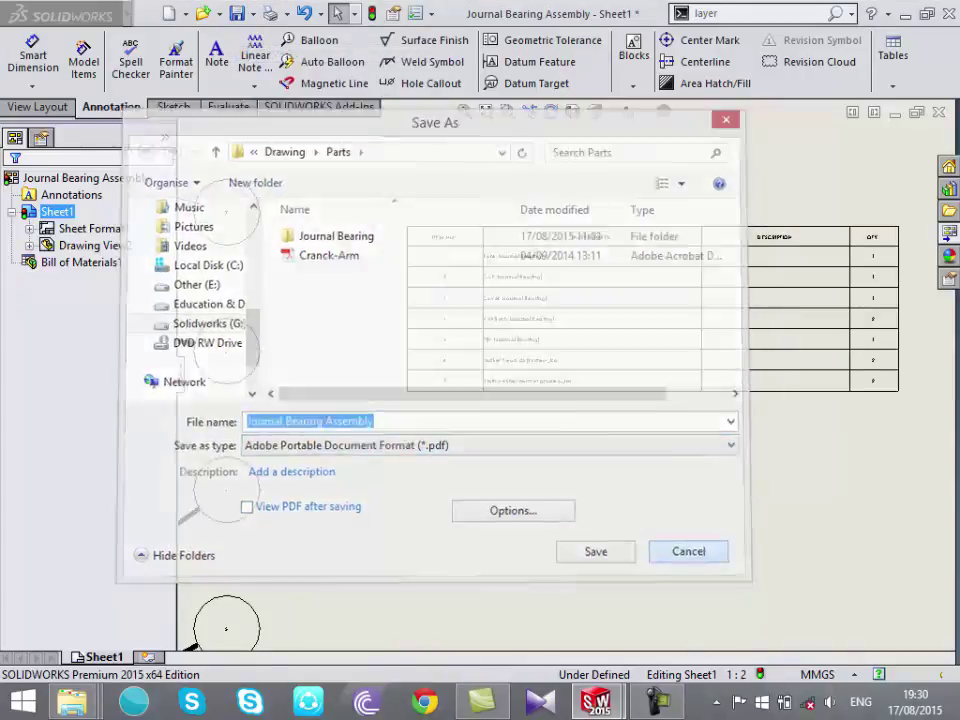
pyautogui.scroll(5, 550, 340)
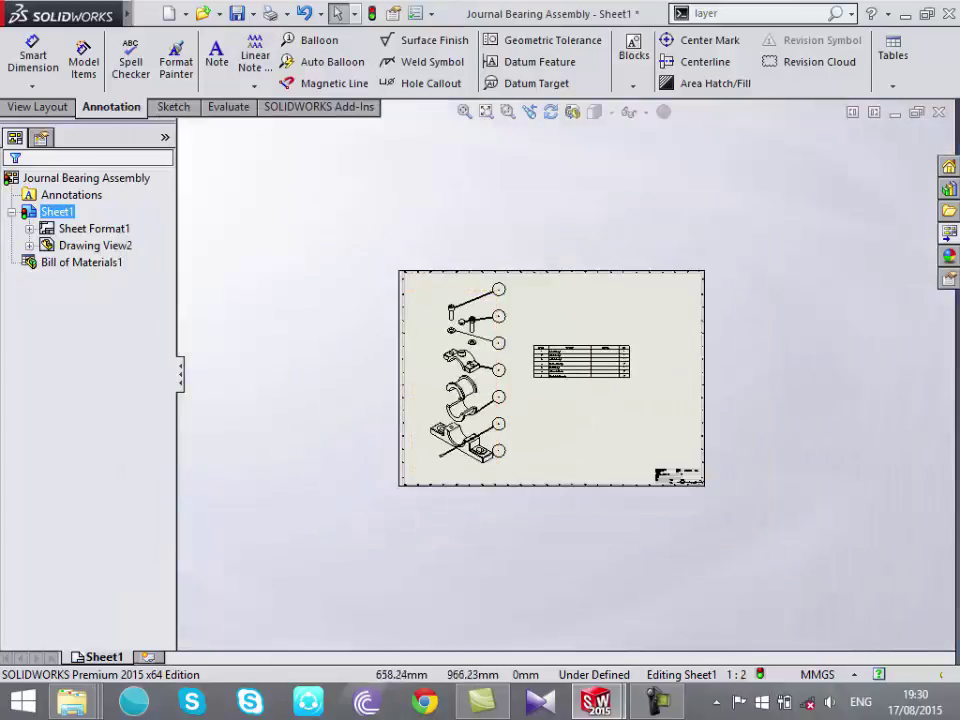
pyautogui.scroll(-2, 540, 320)
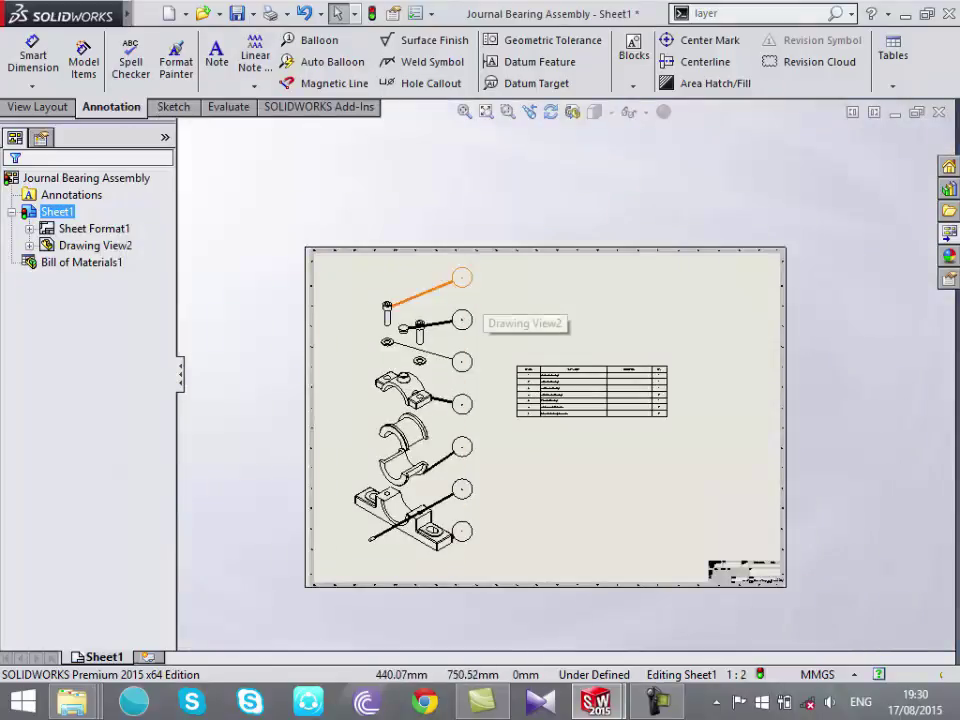
pyautogui.scroll(-3, 646, 278)
pyautogui.scroll(-2, 474, 434)
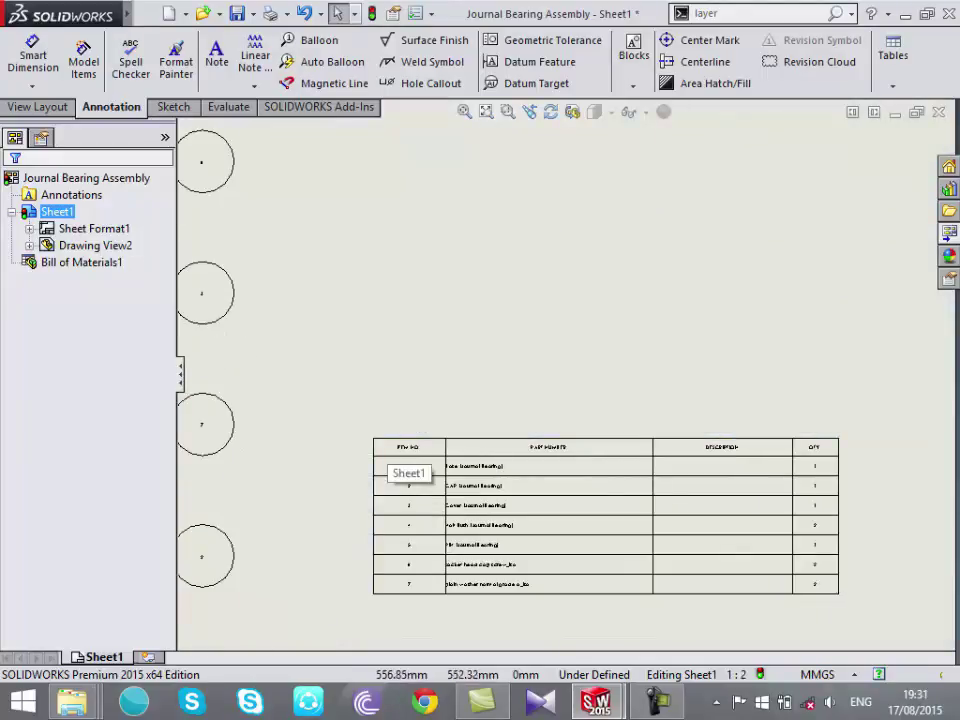
# Delete the ITEM NO. column, then the entire bill of materials table
pyautogui.click(408, 436)
pyautogui.press('Delete')
pyautogui.press('Delete')
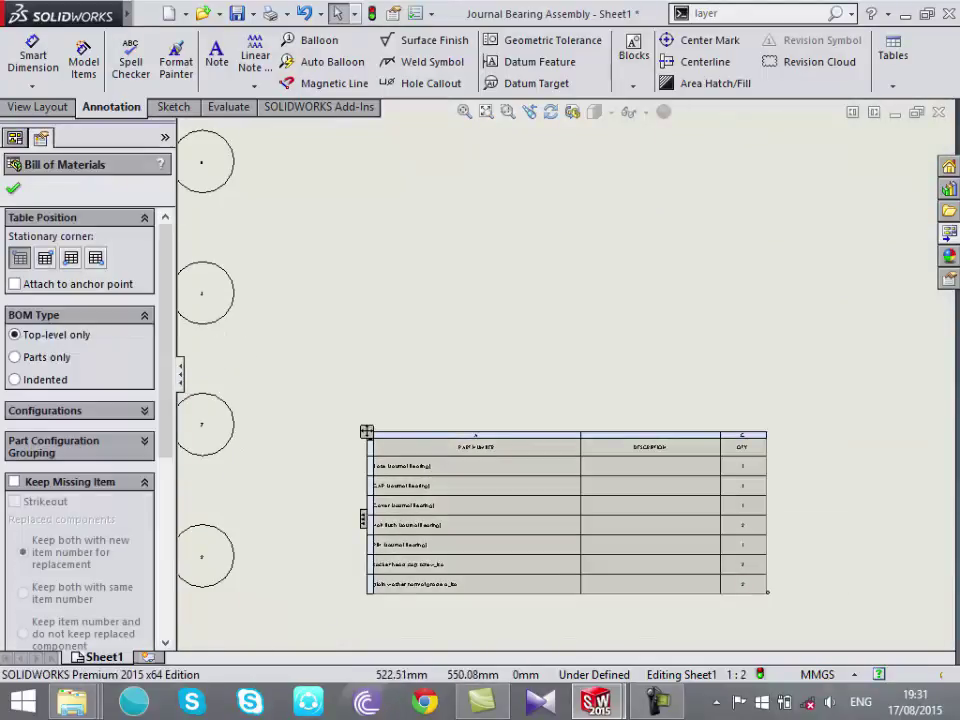
pyautogui.press('Return')
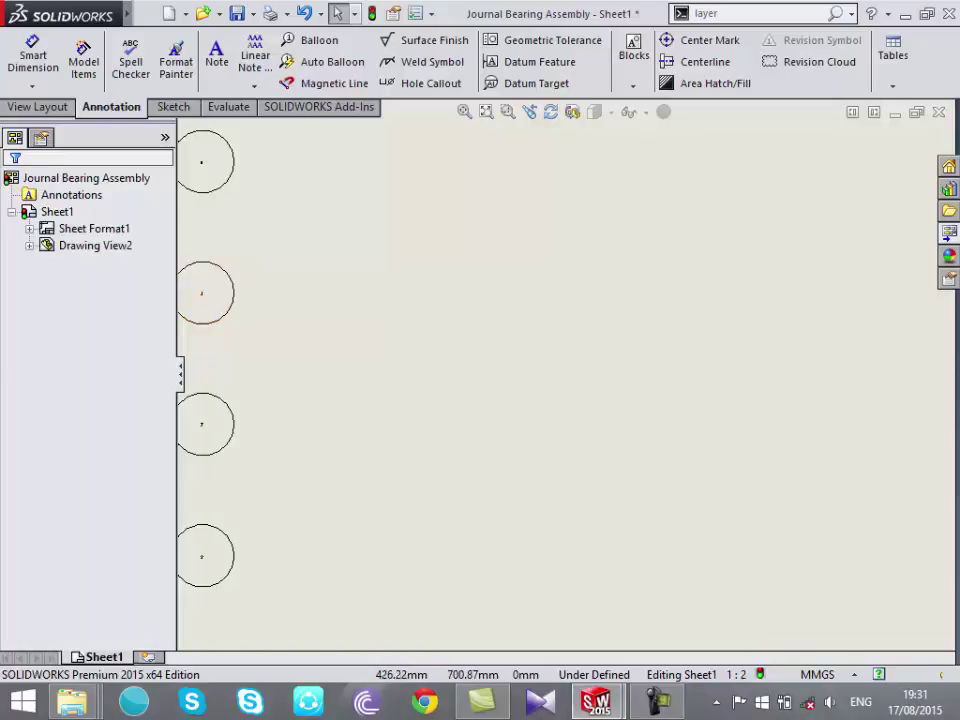
pyautogui.scroll(3, 400, 330)
pyautogui.scroll(-2, 422, 356)
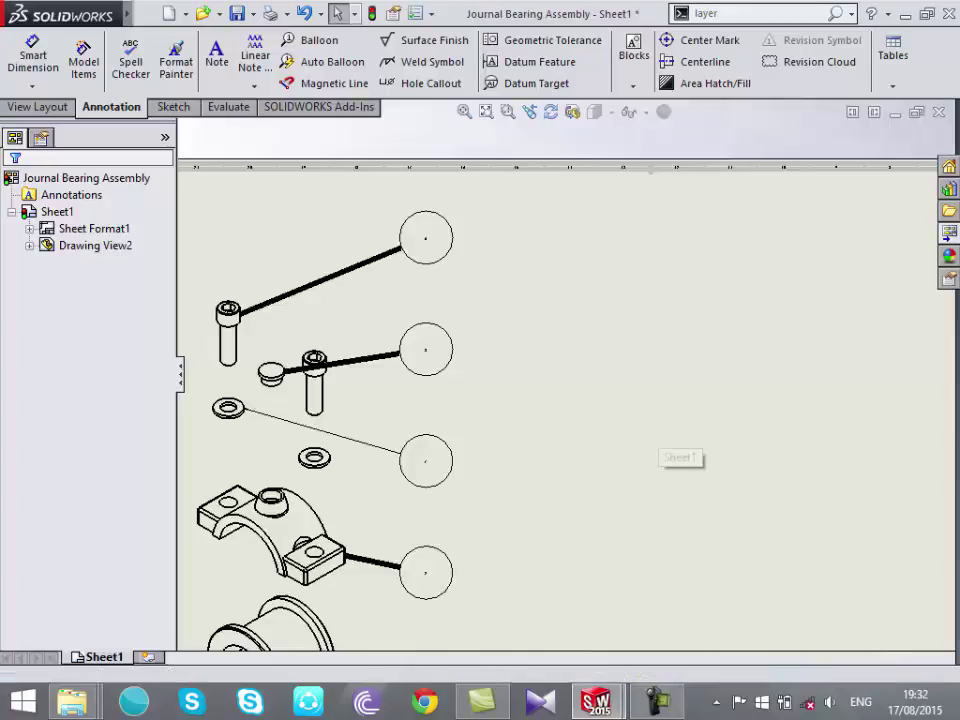
pyautogui.scroll(-3, 564, 373)
# Start a Model View insert from View Layout, then cancel the browse and abandon it
pyautogui.scroll(3, 565, 482)
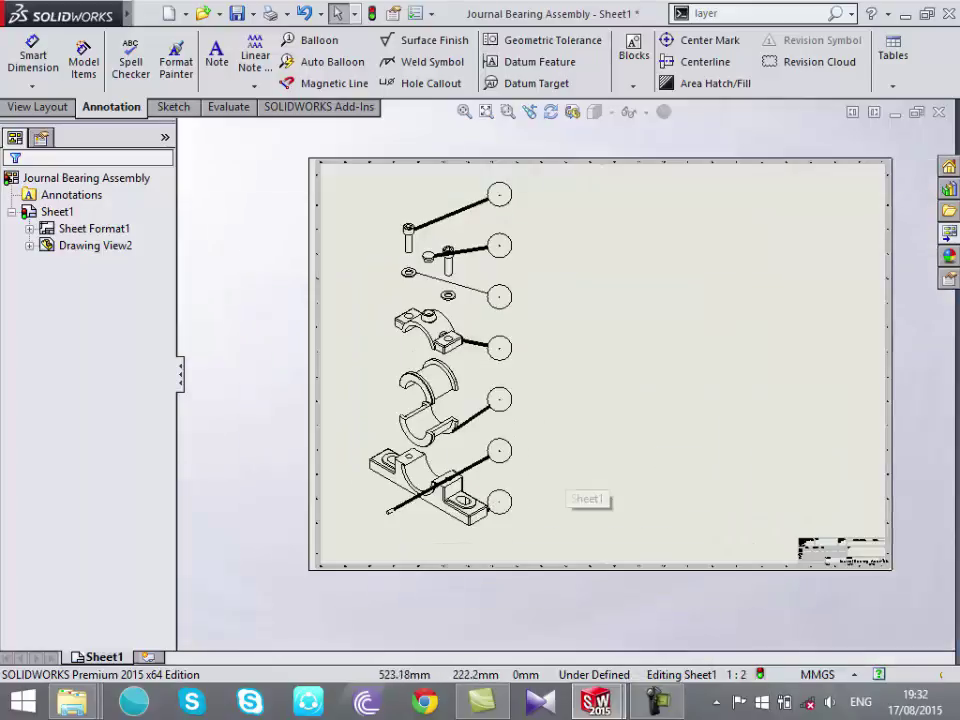
pyautogui.scroll(-2, 565, 482)
pyautogui.scroll(2, 565, 482)
pyautogui.scroll(-1, 567, 375)
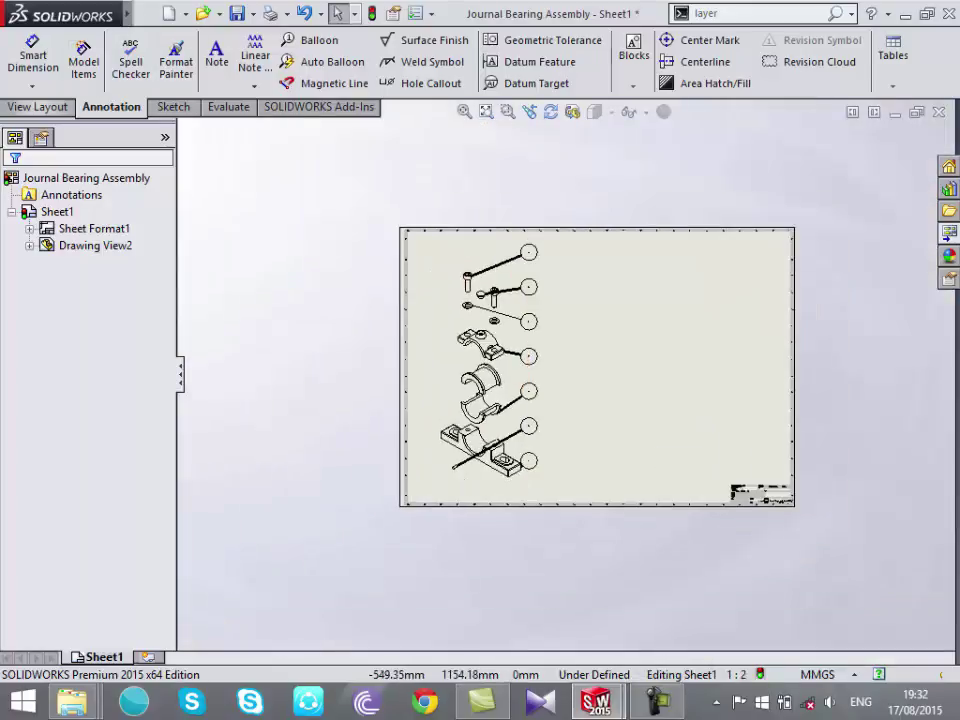
pyautogui.click(37, 106)
pyautogui.click(76, 61)
pyautogui.click(87, 449)
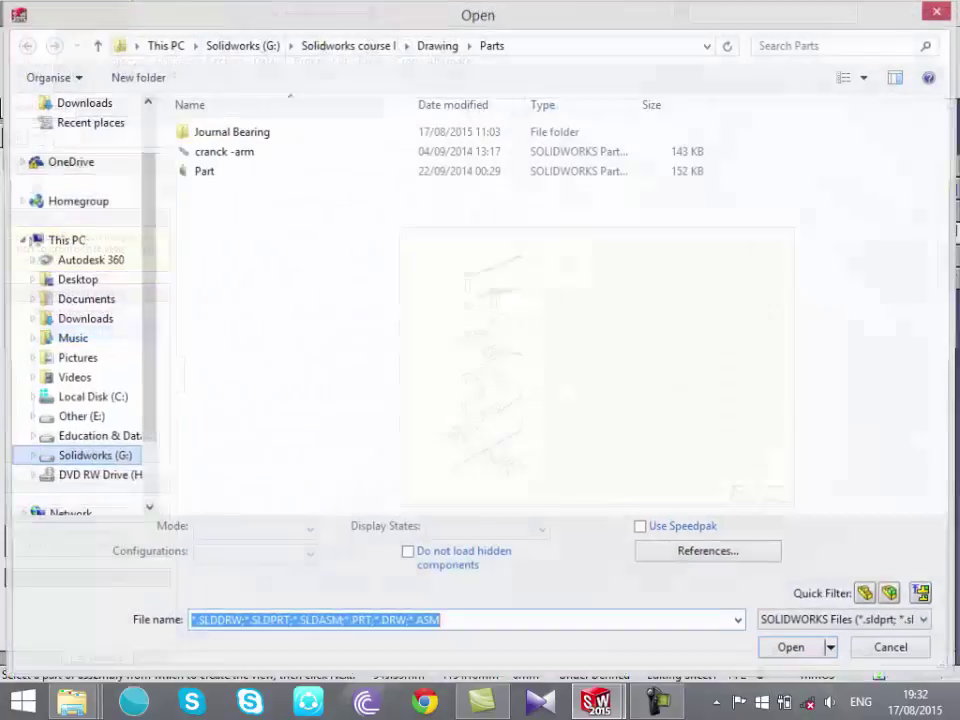
pyautogui.press('Escape')
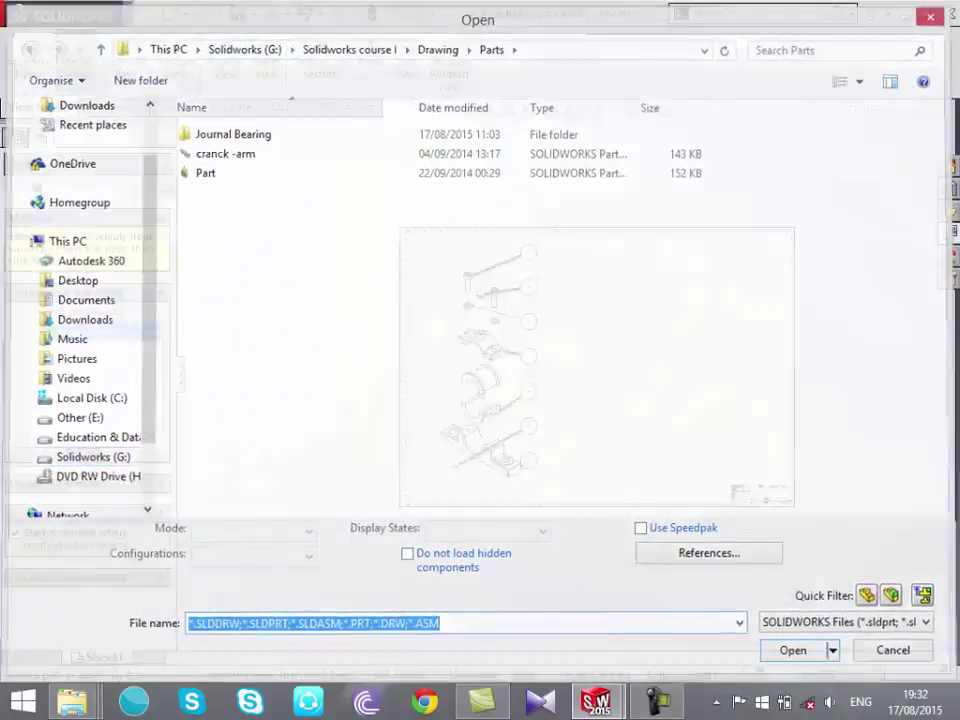
pyautogui.press('Escape')
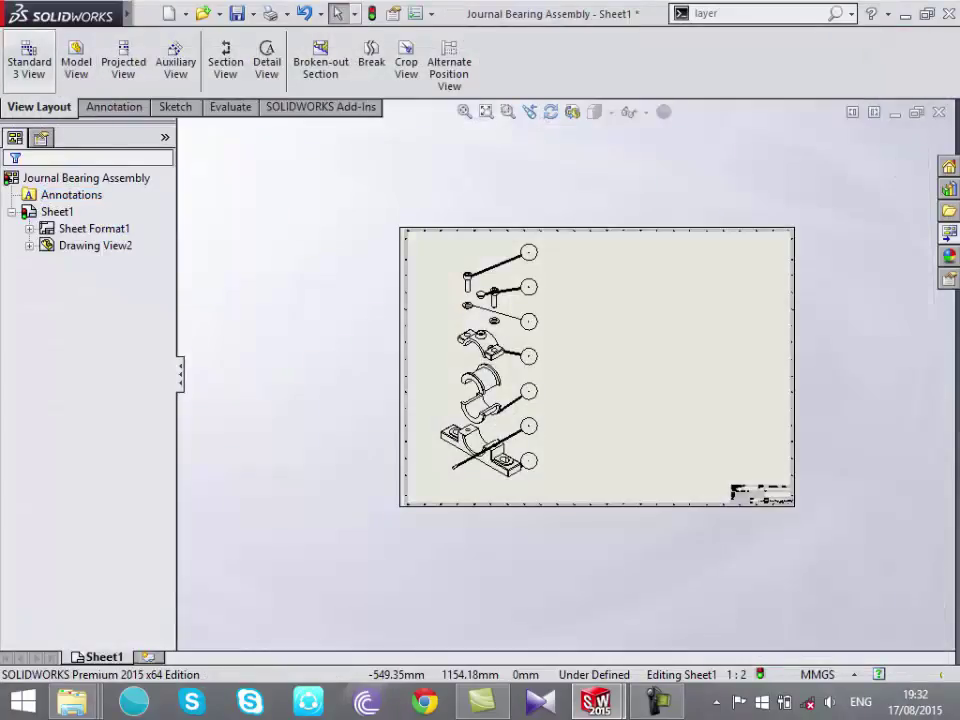
# Insert a Standard 3 View of Journal Bearing Assembly and delete Drawing View6
pyautogui.click(29, 60)
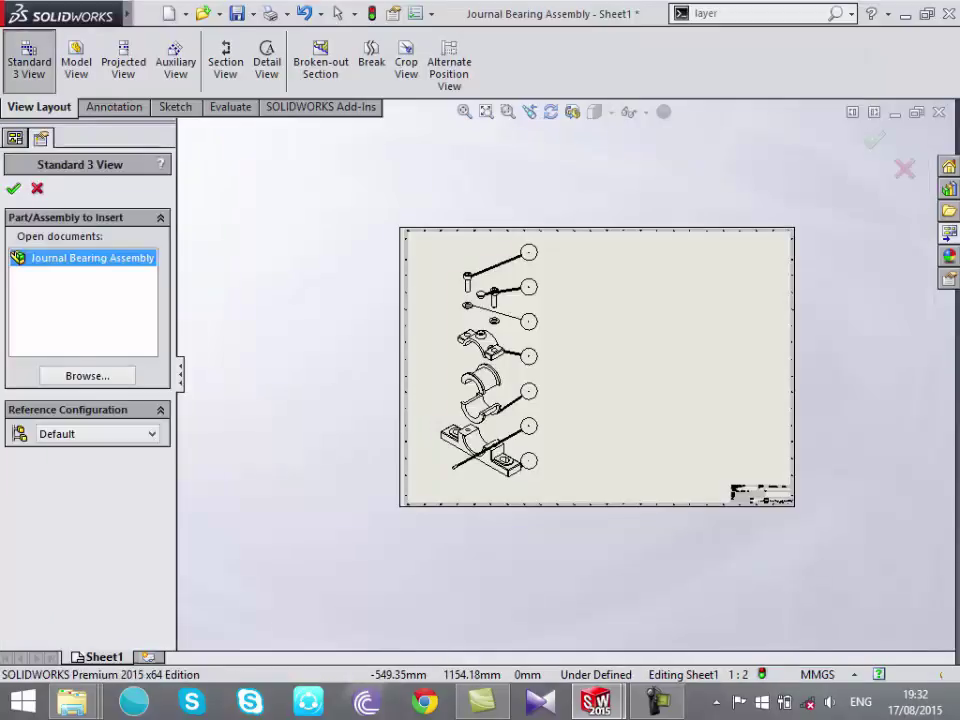
pyautogui.press('Return')
pyautogui.scroll(-3, 633, 409)
pyautogui.scroll(-4, 640, 390)
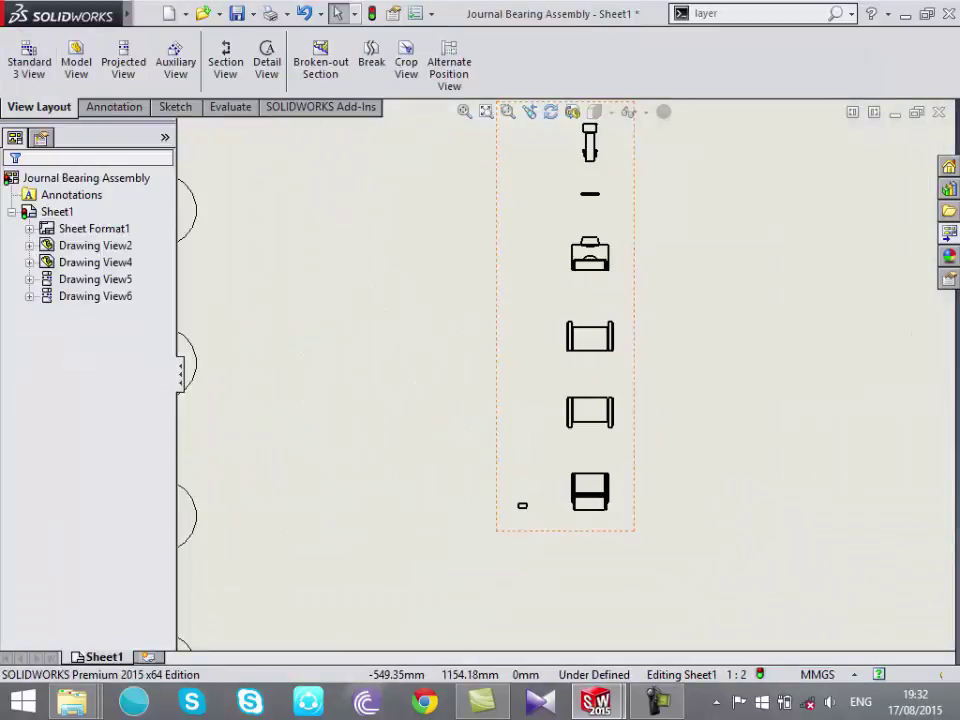
pyautogui.scroll(2, 563, 374)
pyautogui.scroll(3, 563, 374)
pyautogui.click(565, 360)
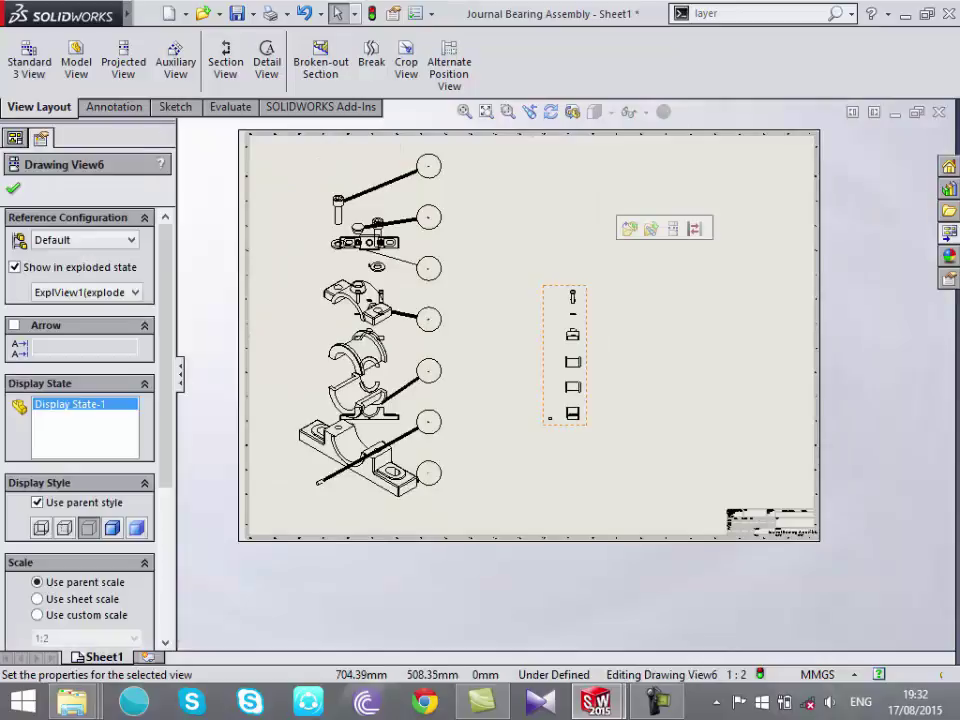
pyautogui.press('Delete')
pyautogui.press('Return')
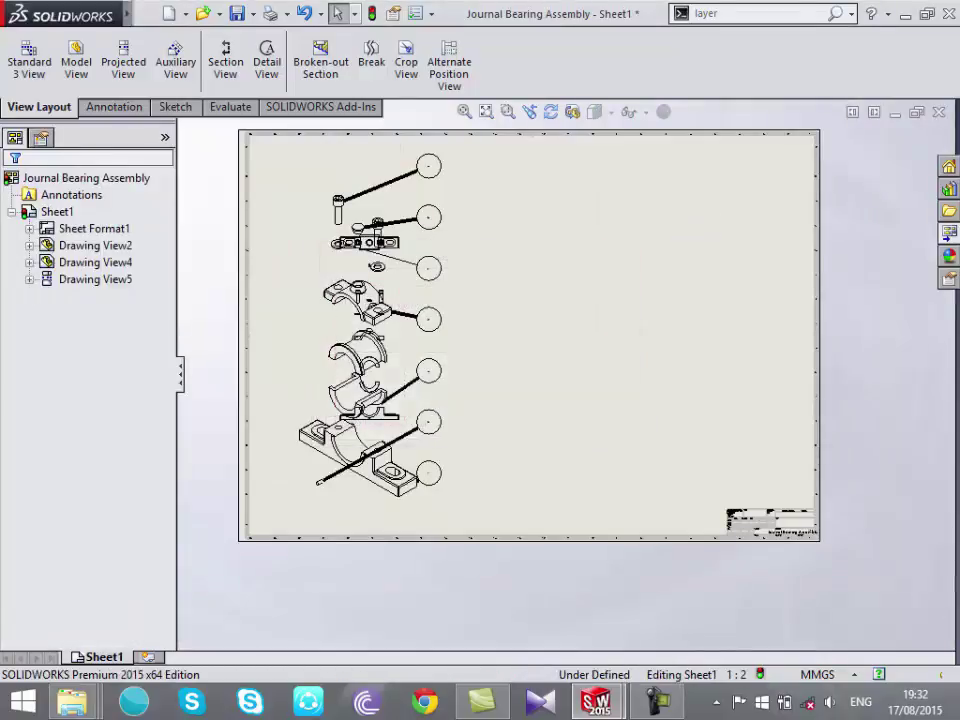
# Place a front view from the View Palette near the sheet's top and project a view from it
pyautogui.click(949, 232)
pyautogui.moveTo(695, 360); pyautogui.dragTo(537, 199)
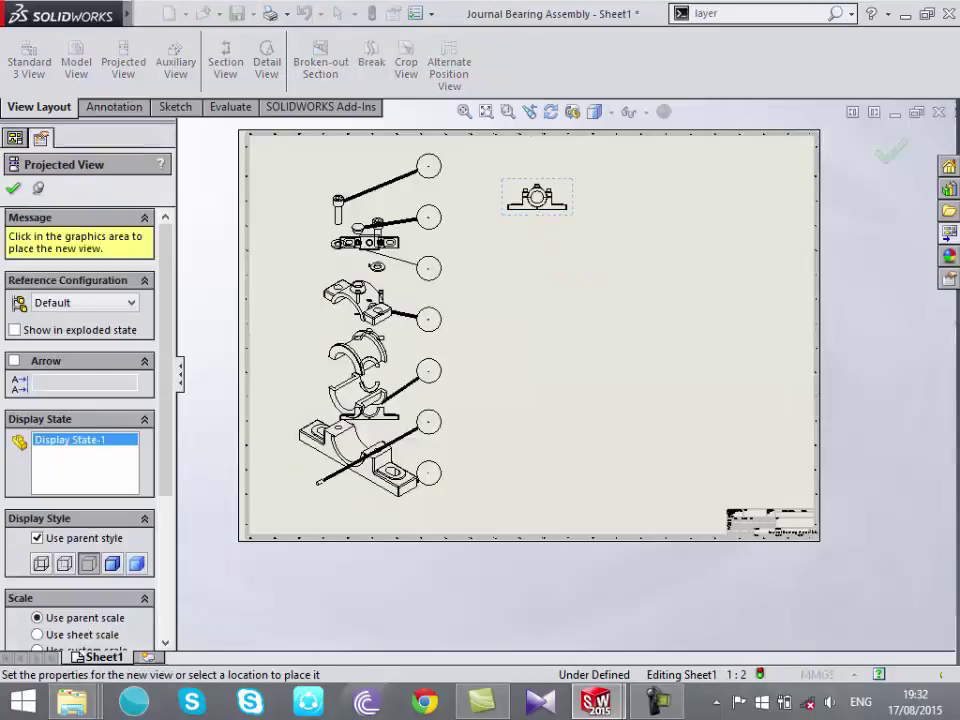
pyautogui.press('Escape')
pyautogui.click(123, 60)
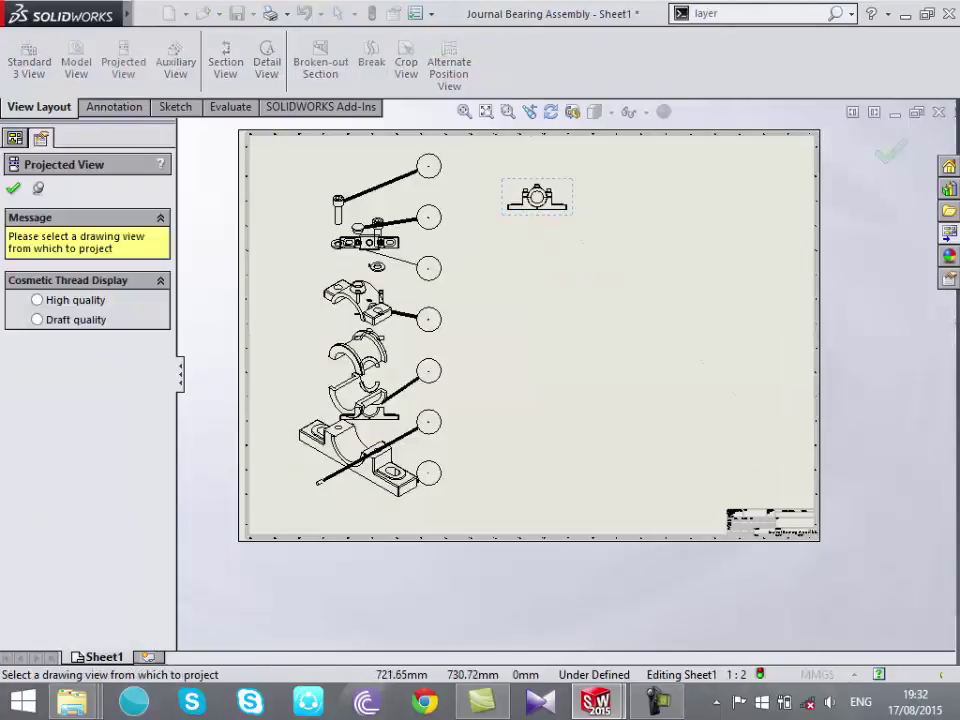
pyautogui.click(537, 197)
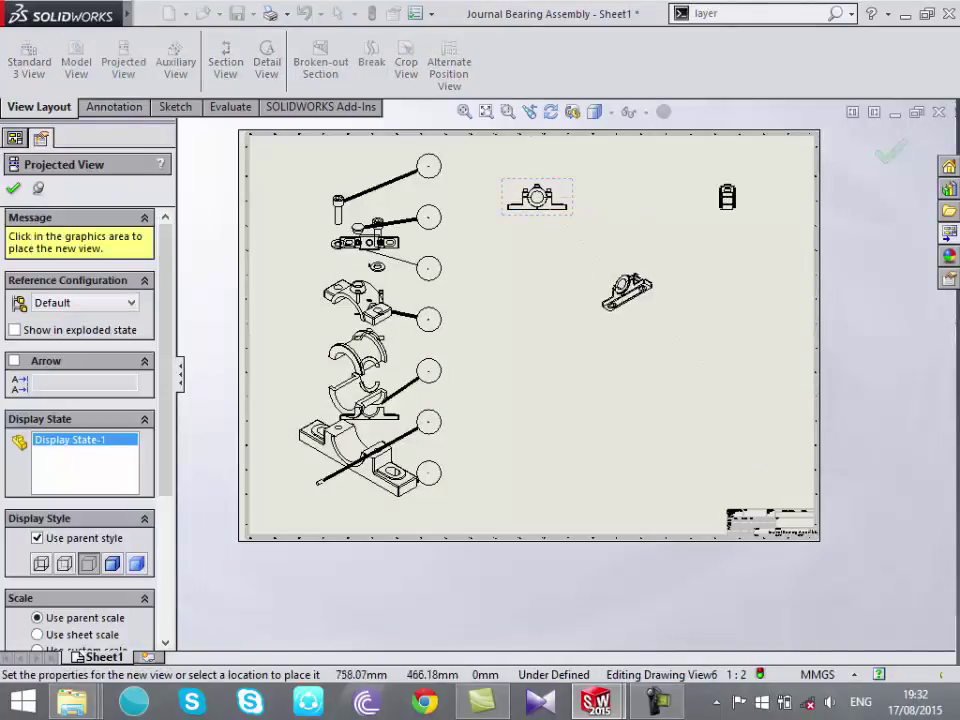
pyautogui.click(537, 236)
pyautogui.scroll(4, 563, 372)
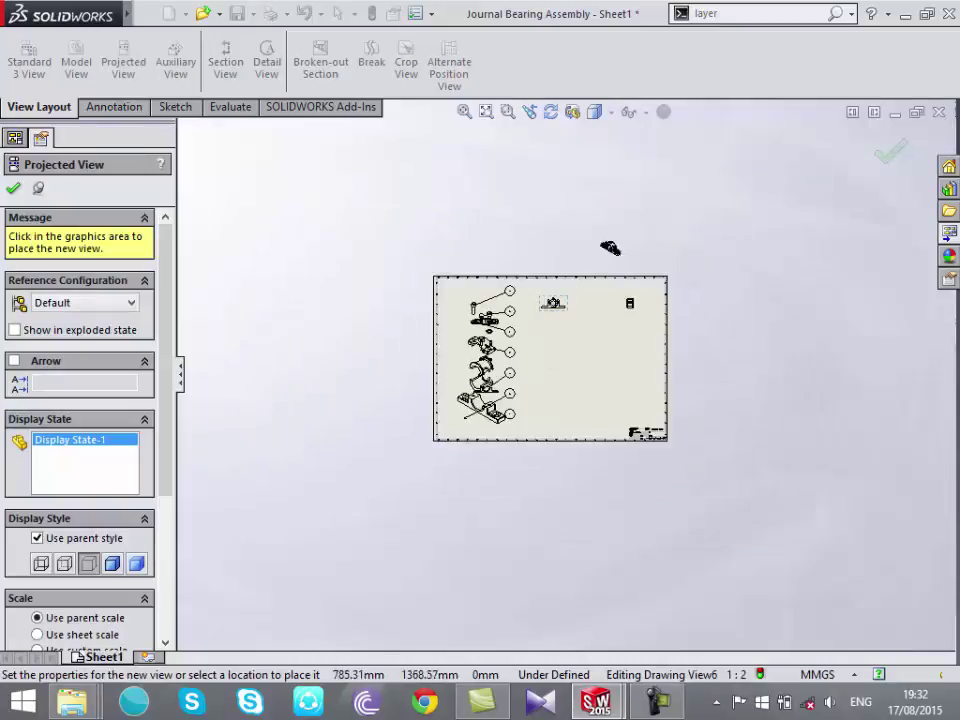
pyautogui.scroll(1, 563, 372)
pyautogui.press('Escape')
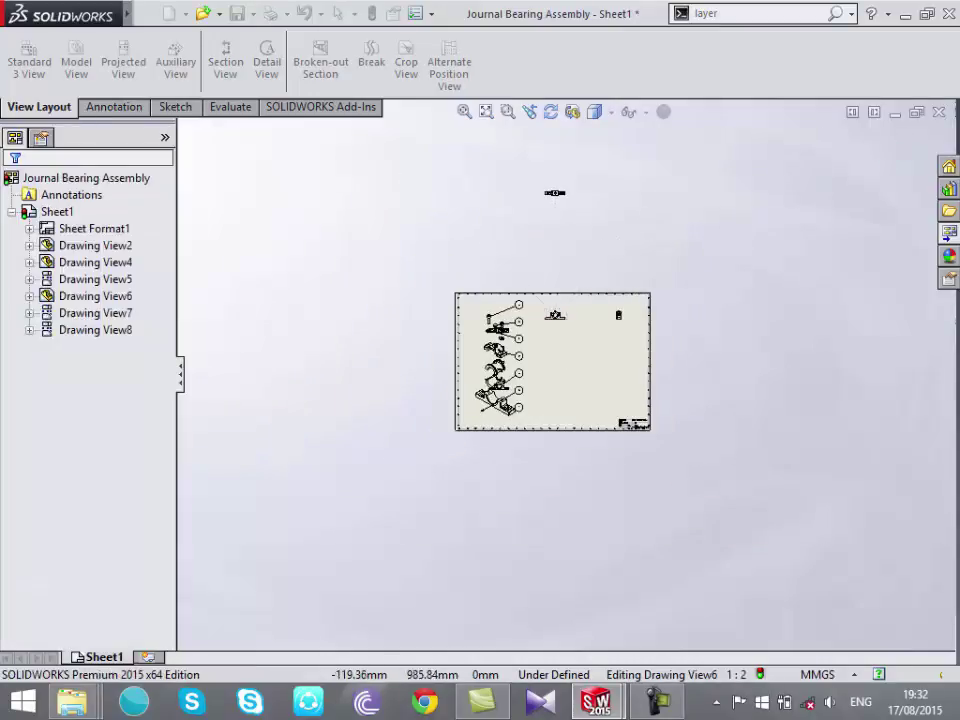
# Move Drawing View6 below the exploded view, nudge a projected view lower, and select the front view
pyautogui.scroll(-3, 413, 239)
pyautogui.scroll(-3, 748, 438)
pyautogui.moveTo(640, 333)
pyautogui.mouseDown()
pyautogui.moveTo(667, 518)
pyautogui.moveTo(648, 548)
pyautogui.mouseUp()
pyautogui.scroll(-1, 667, 518)
pyautogui.scroll(5, 564, 374)
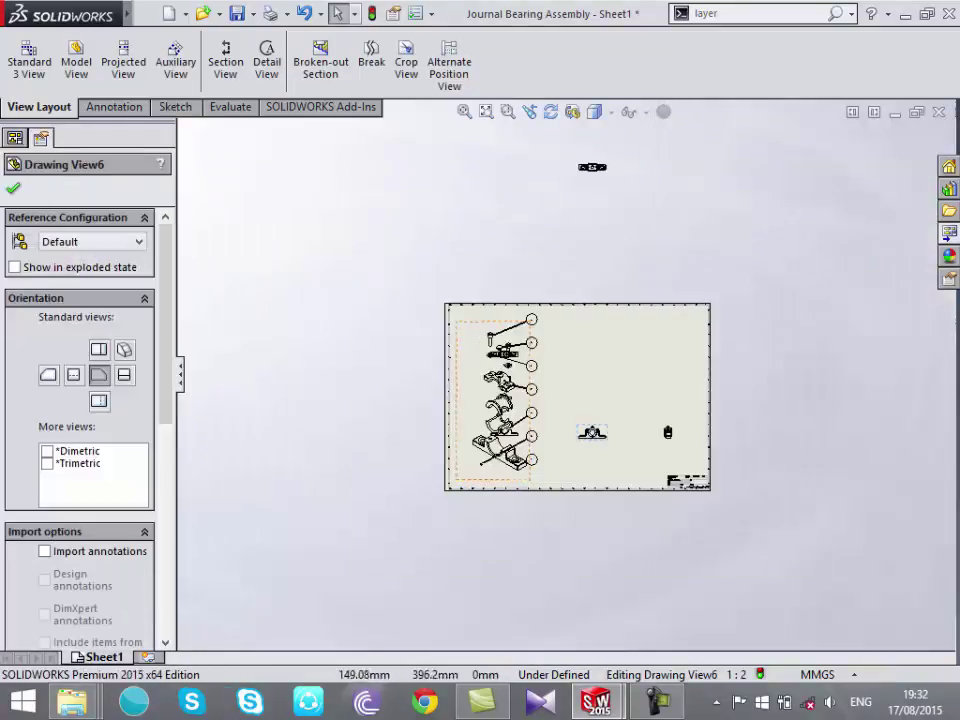
pyautogui.moveTo(592, 335); pyautogui.dragTo(592, 356)
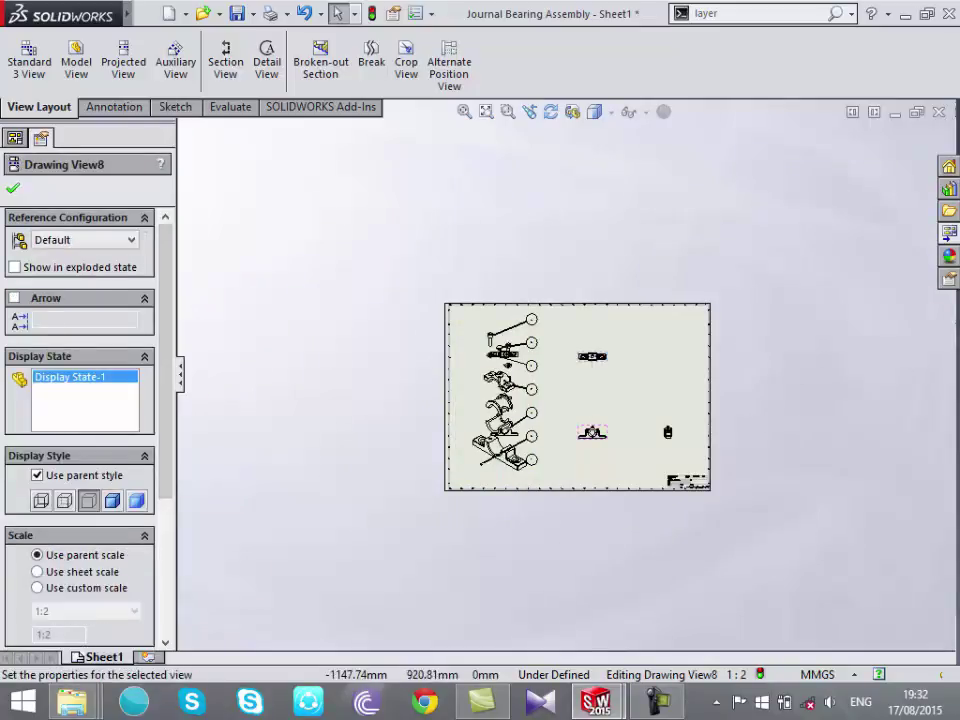
pyautogui.click(14, 137)
pyautogui.scroll(-3, 624, 450)
pyautogui.scroll(-3, 624, 450)
pyautogui.click(516, 390)
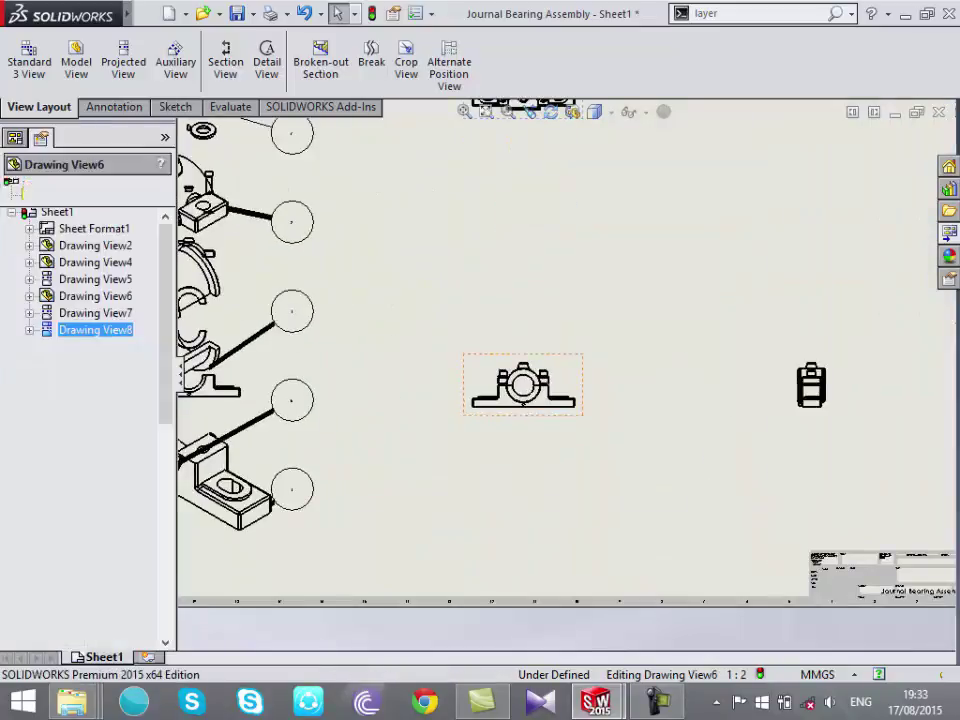
pyautogui.scroll(-1, 458, 432)
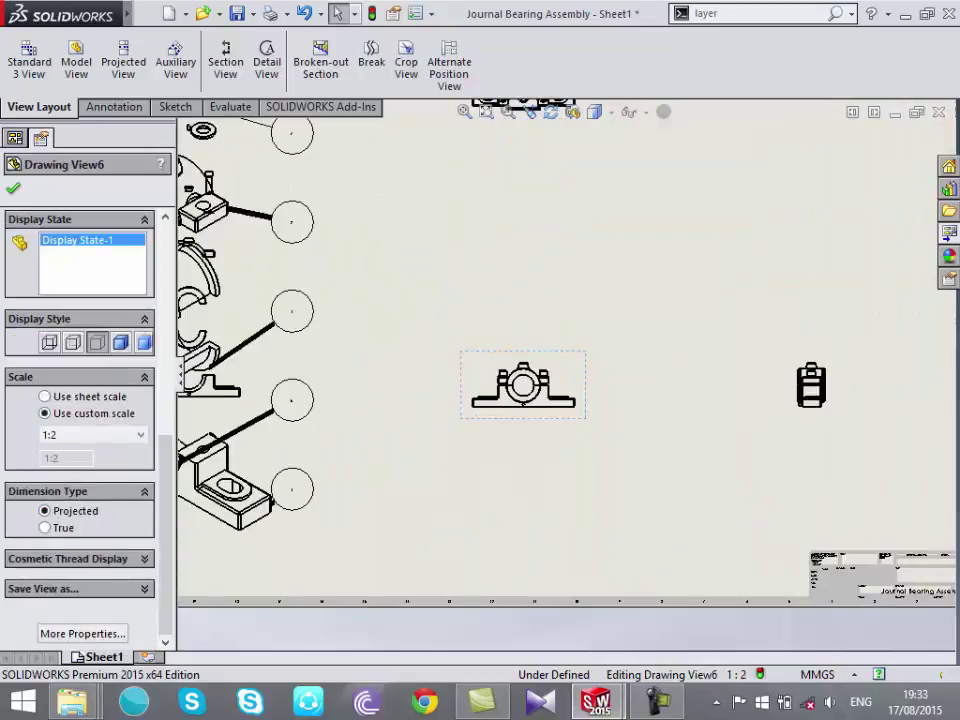
# Set the front view's custom scale to 2:1 and fit the sheet
pyautogui.click(93, 434)
pyautogui.click(60, 563)
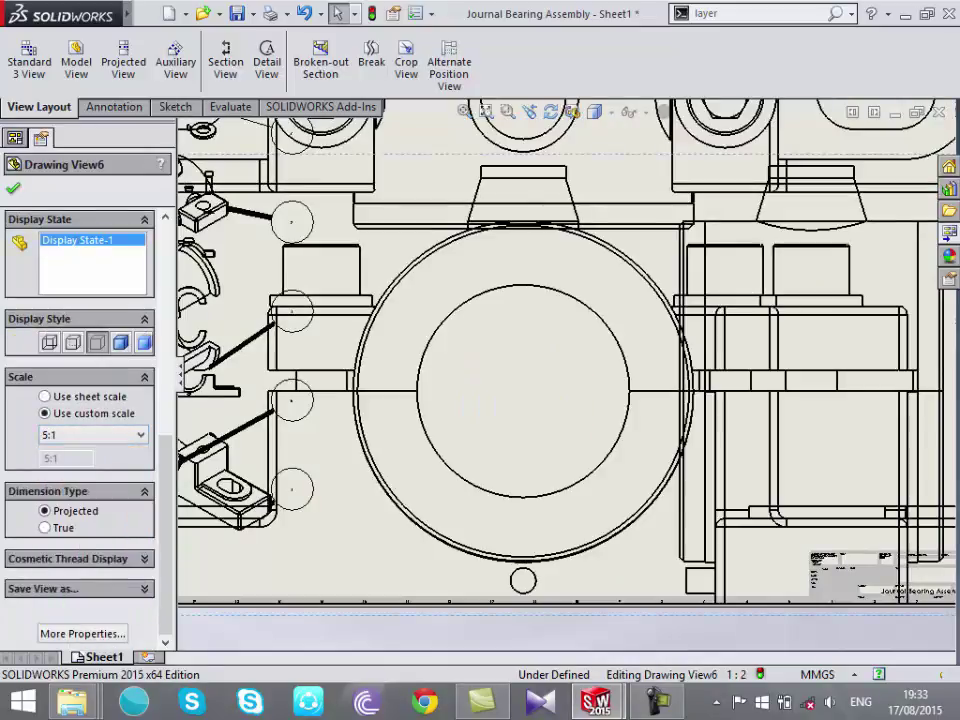
pyautogui.click(93, 434)
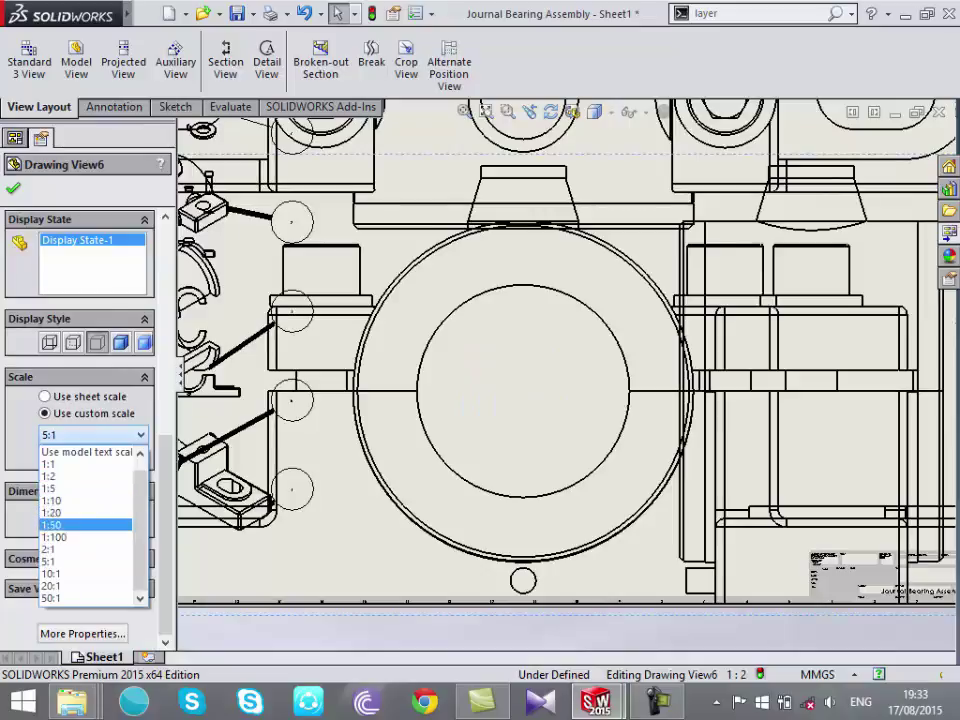
pyautogui.click(60, 549)
pyautogui.press('f')
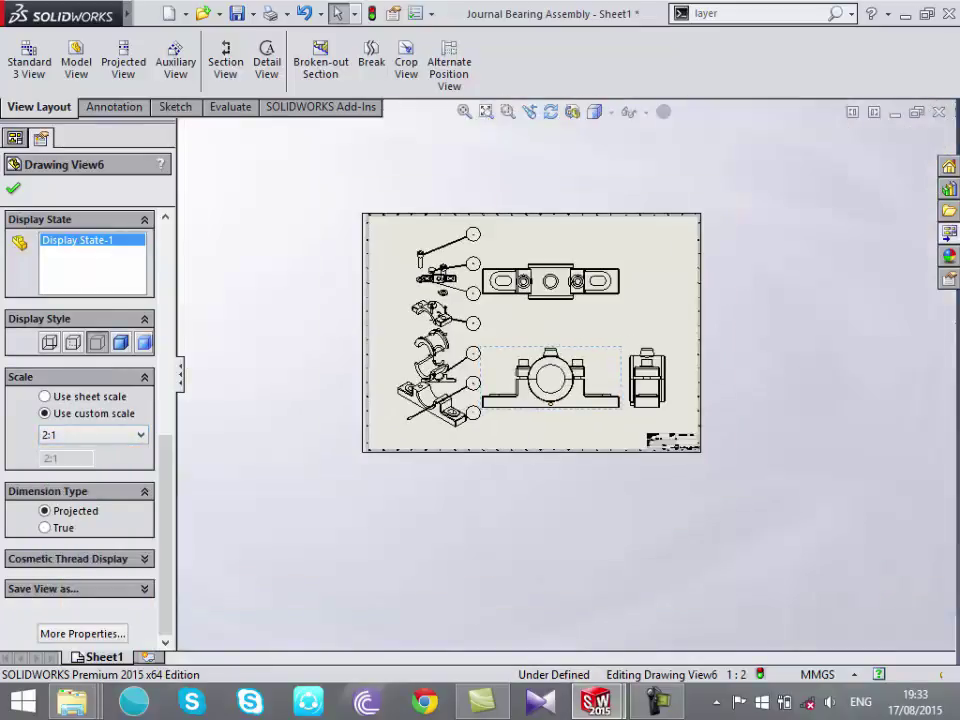
pyautogui.click(14, 137)
# Move the top view higher, the side view further right, and the front view slightly right
pyautogui.scroll(-3, 688, 332)
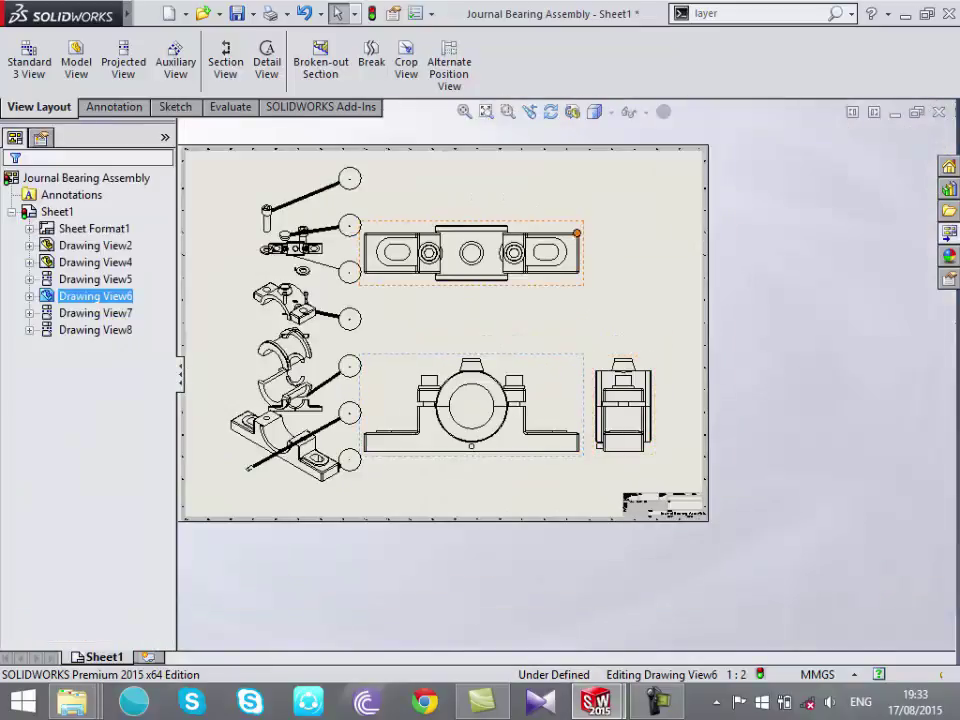
pyautogui.moveTo(470, 252); pyautogui.dragTo(470, 215)
pyautogui.click(623, 405)
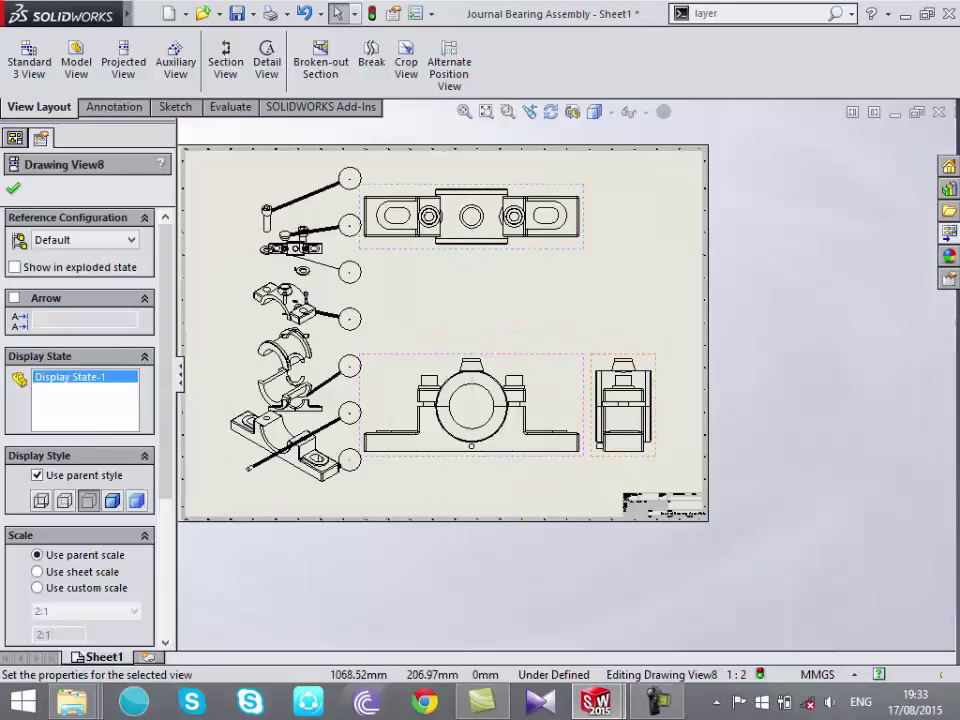
pyautogui.moveTo(623, 405); pyautogui.dragTo(680, 405)
pyautogui.moveTo(579, 450); pyautogui.dragTo(596, 445)
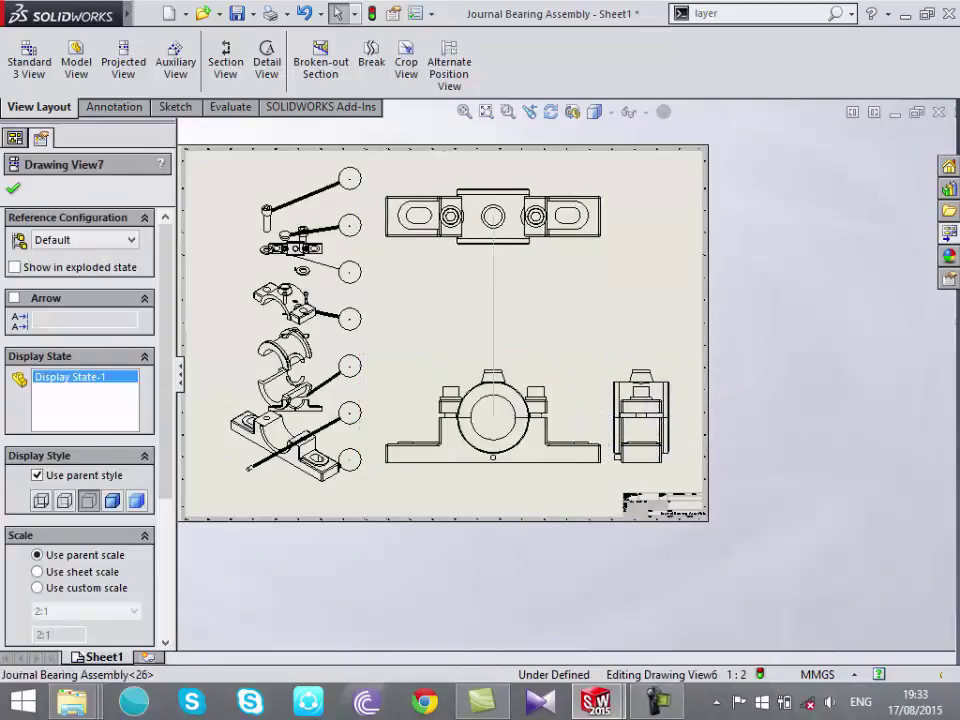
pyautogui.press('Escape')
pyautogui.scroll(-3, 556, 440)
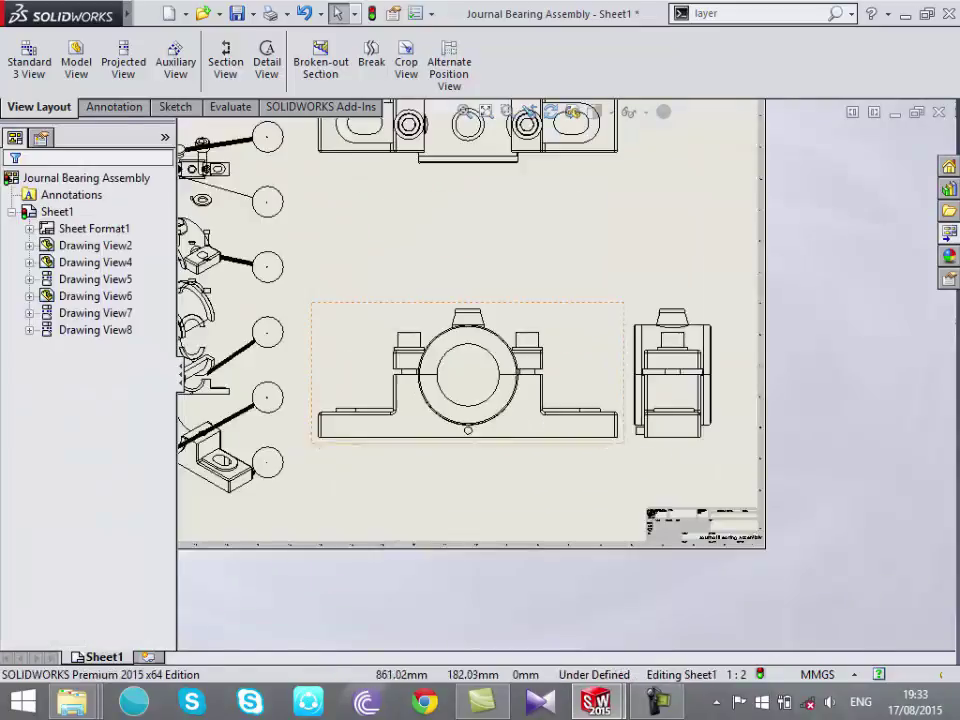
pyautogui.scroll(4, 538, 418)
pyautogui.scroll(-4, 627, 408)
pyautogui.scroll(4, 572, 372)
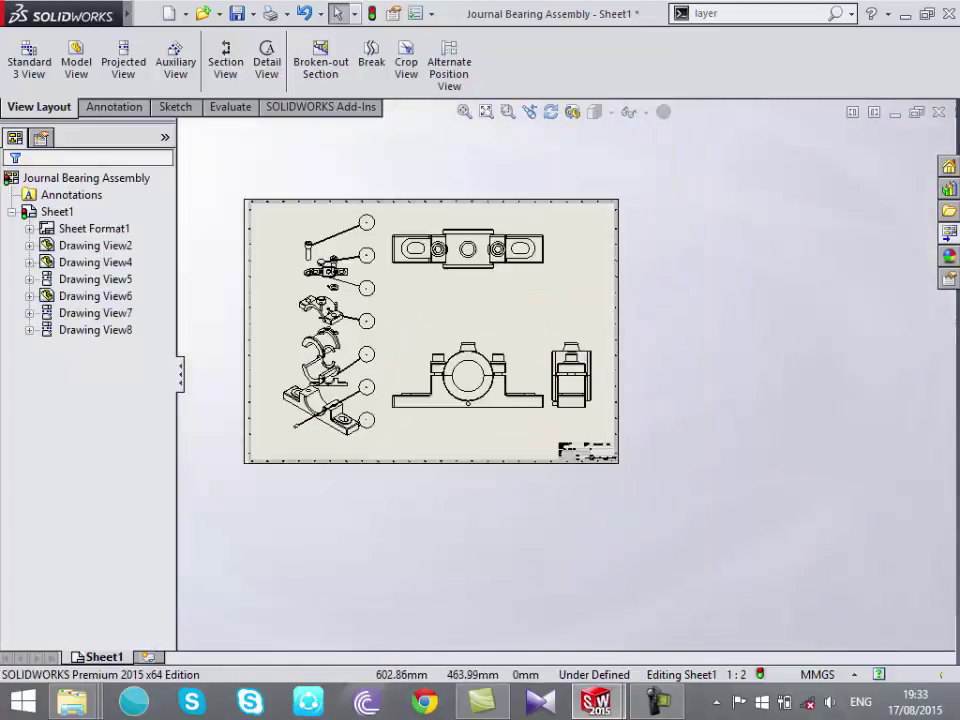
pyautogui.scroll(-3, 480, 350)
pyautogui.scroll(-3, 590, 320)
pyautogui.scroll(2, 590, 320)
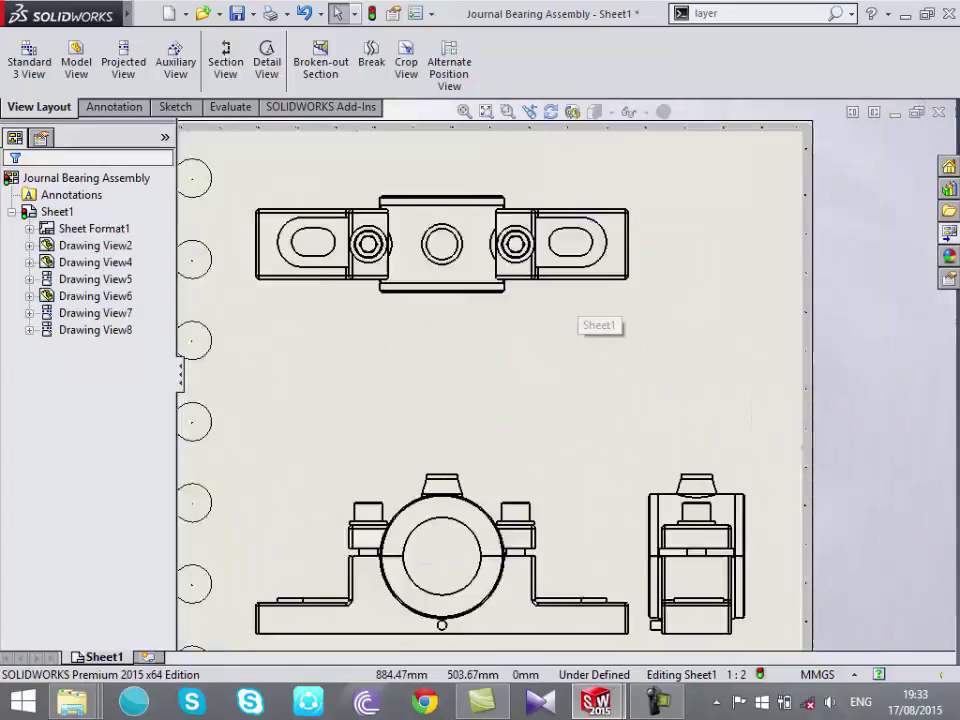
pyautogui.scroll(4, 590, 320)
pyautogui.scroll(-3, 526, 428)
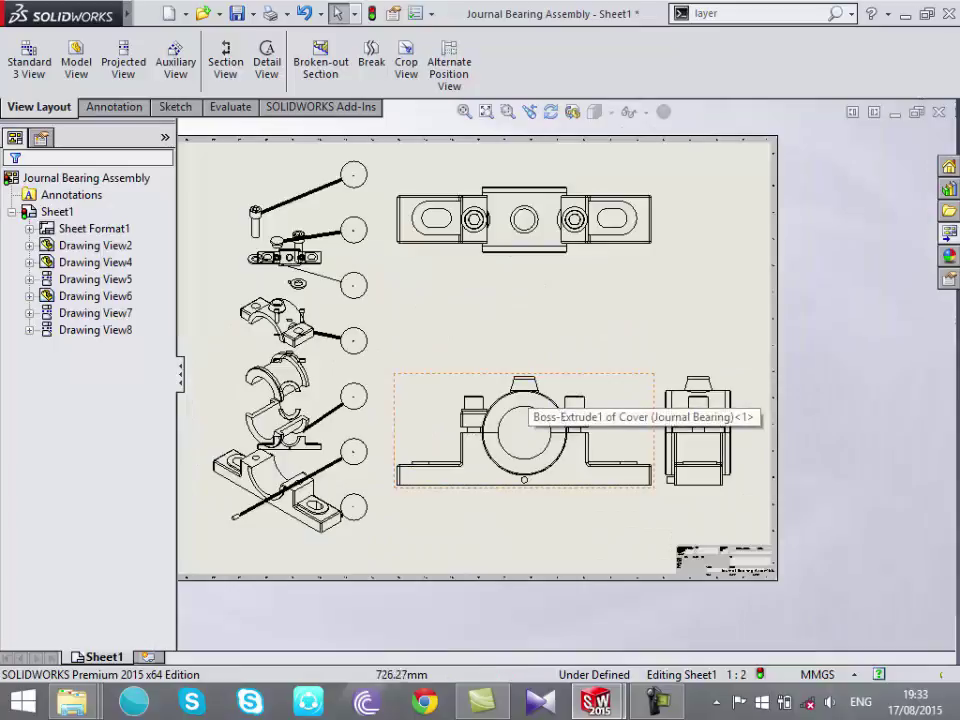
# Put a center mark on the central round hole in the top view using the Annotation tools
pyautogui.click(113, 106)
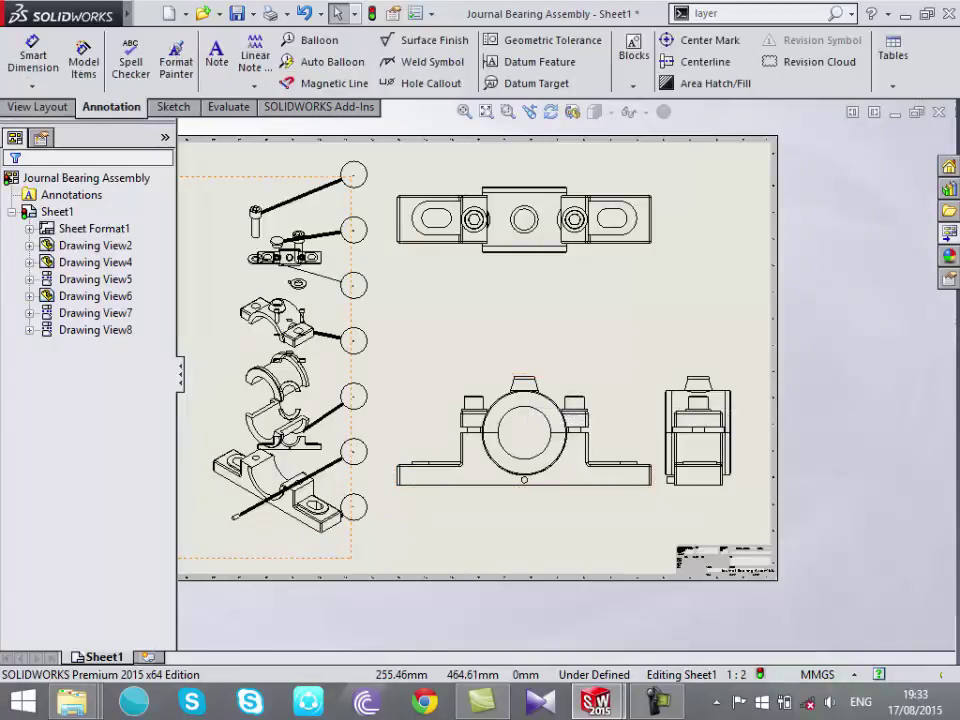
pyautogui.scroll(-1, 371, 247)
pyautogui.scroll(-2, 371, 247)
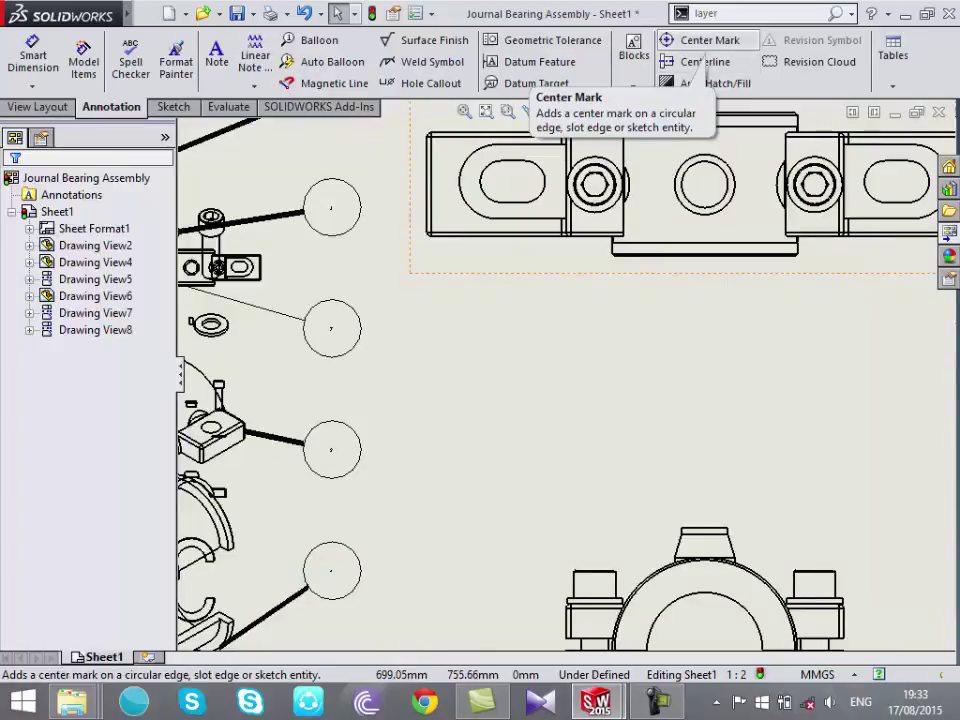
pyautogui.click(701, 45)
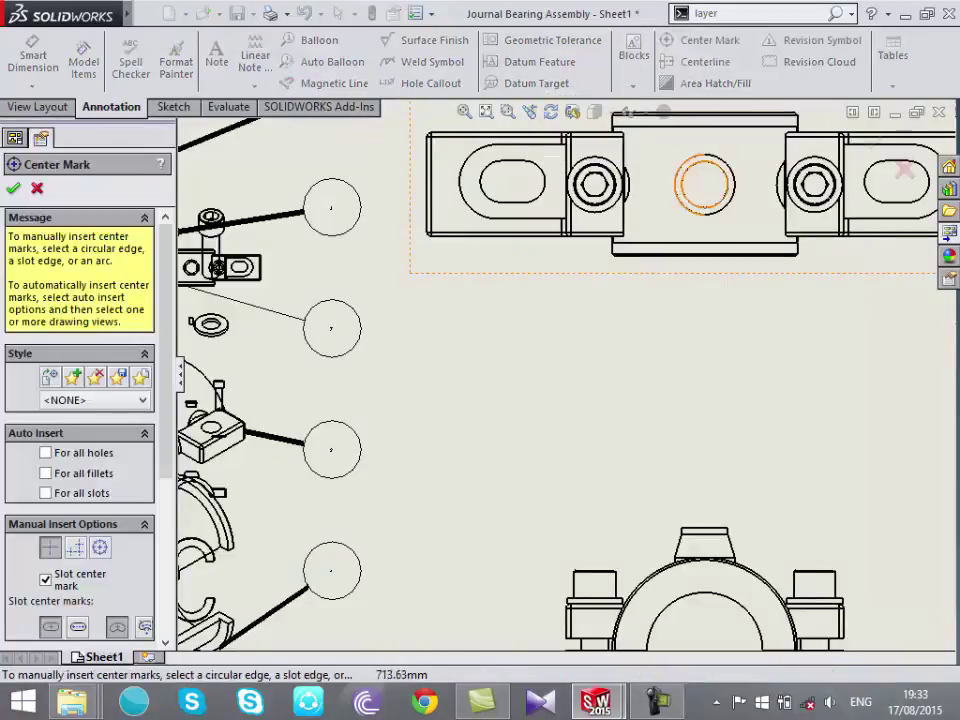
pyautogui.click(704, 157)
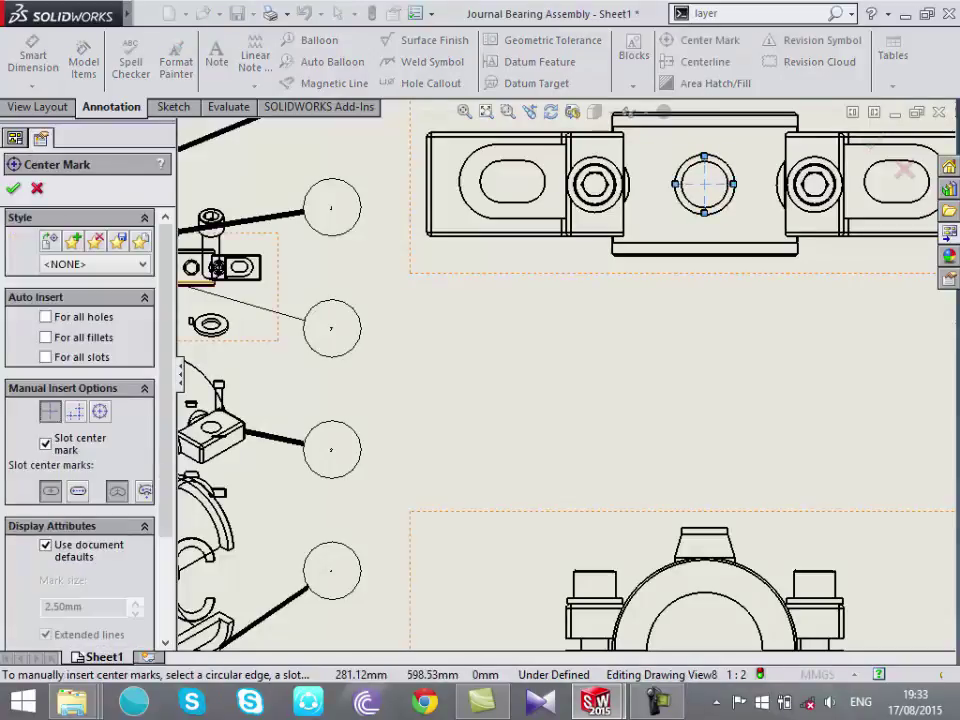
pyautogui.press('Escape')
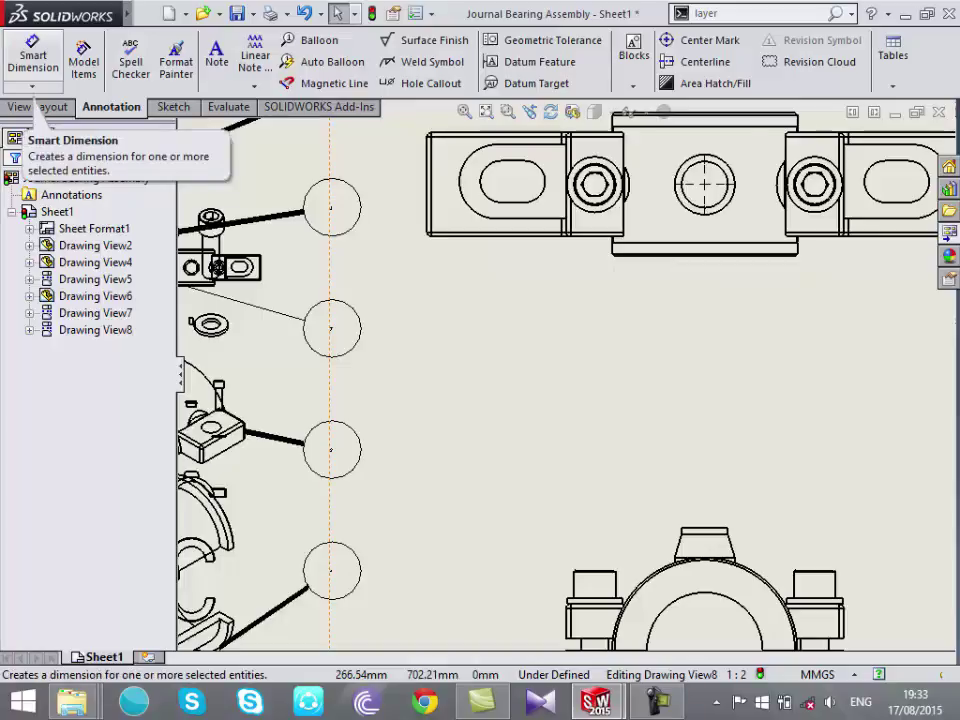
pyautogui.click(33, 55)
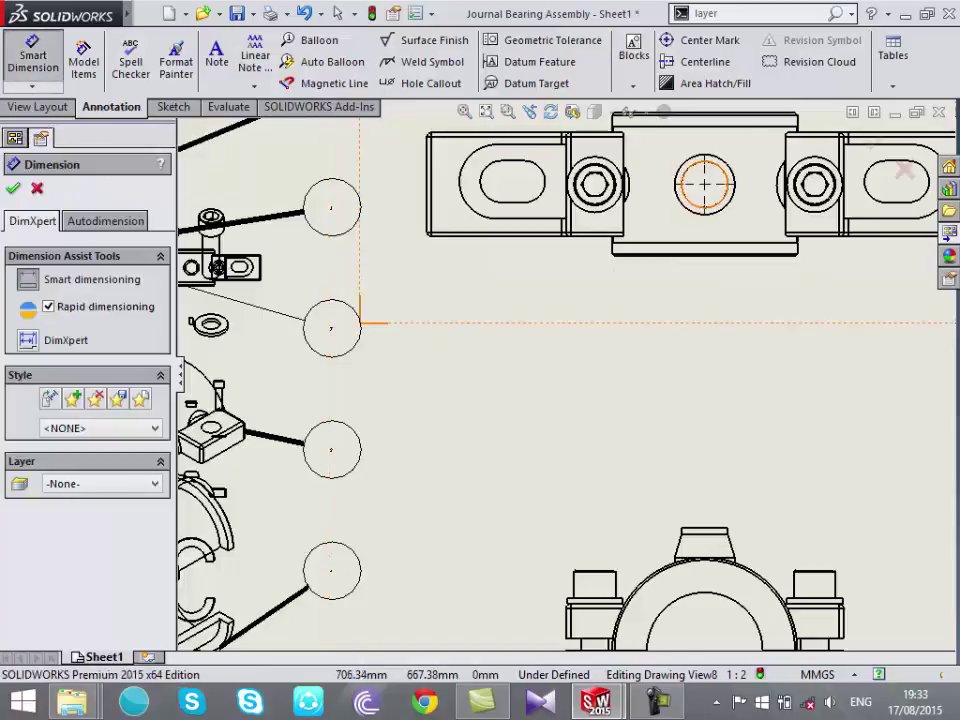
pyautogui.click(705, 184)
pyautogui.click(431, 237)
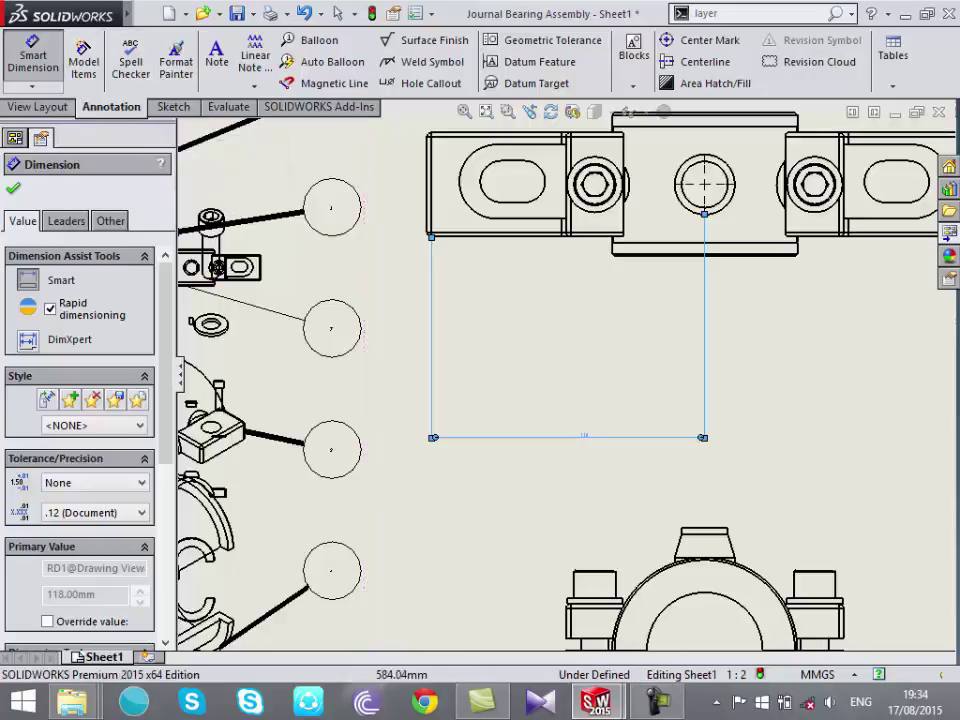
pyautogui.press('Escape')
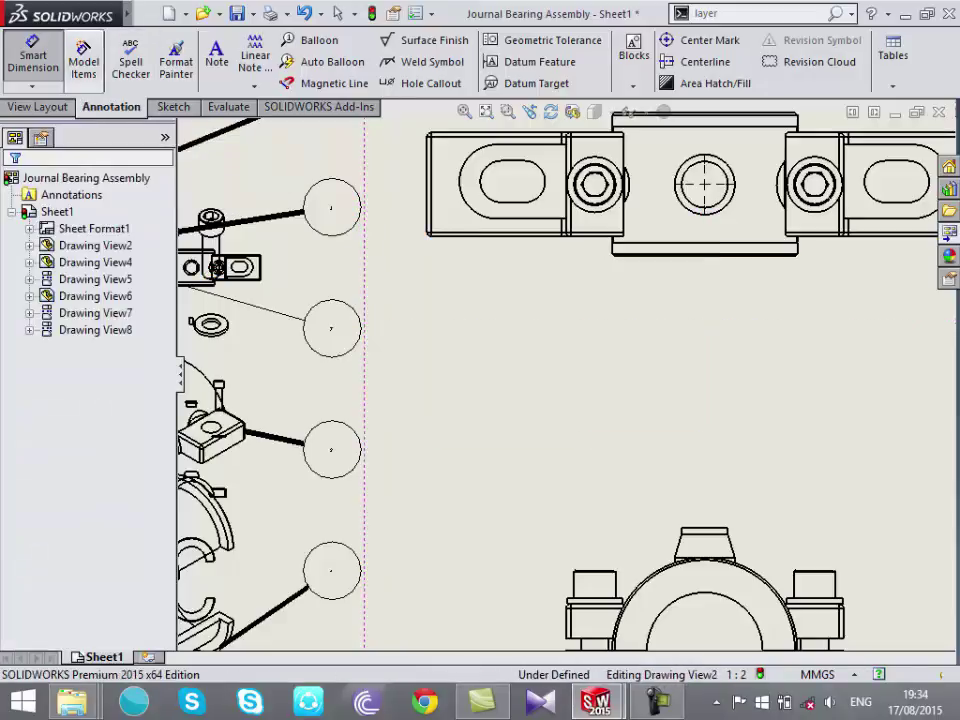
pyautogui.click(83, 55)
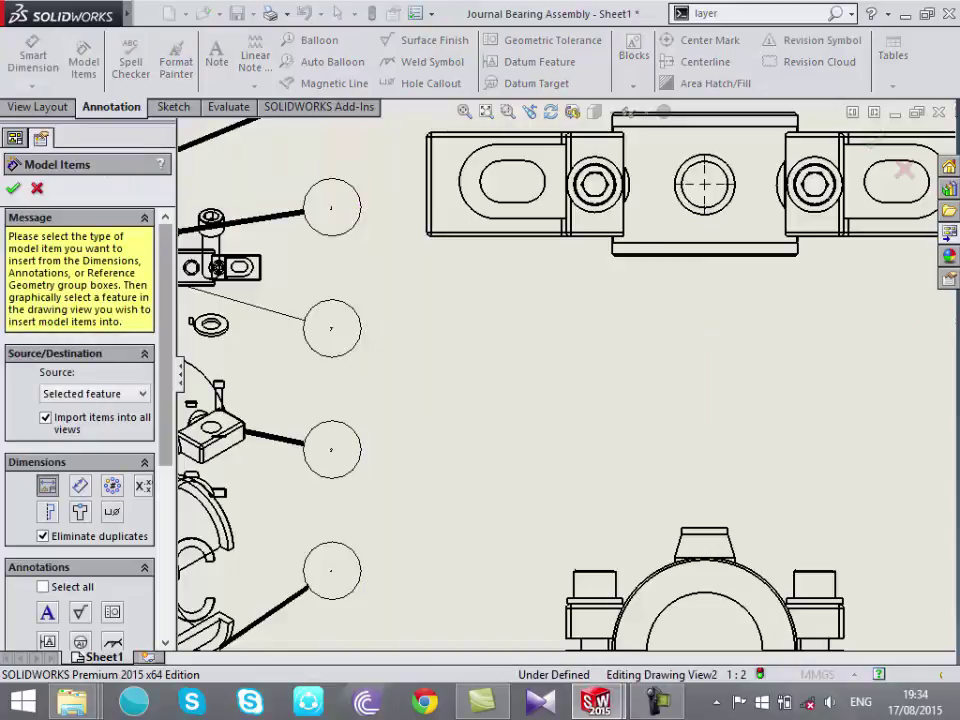
# Import model items with Source set to Entire model, then bring the top view back into view
pyautogui.click(94, 393)
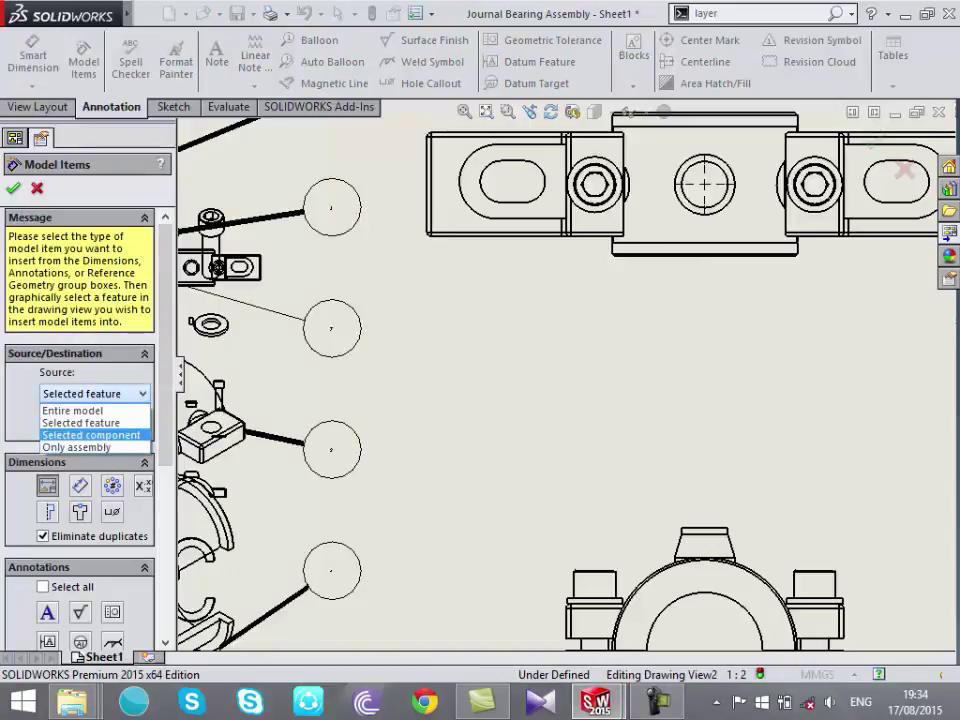
pyautogui.click(72, 410)
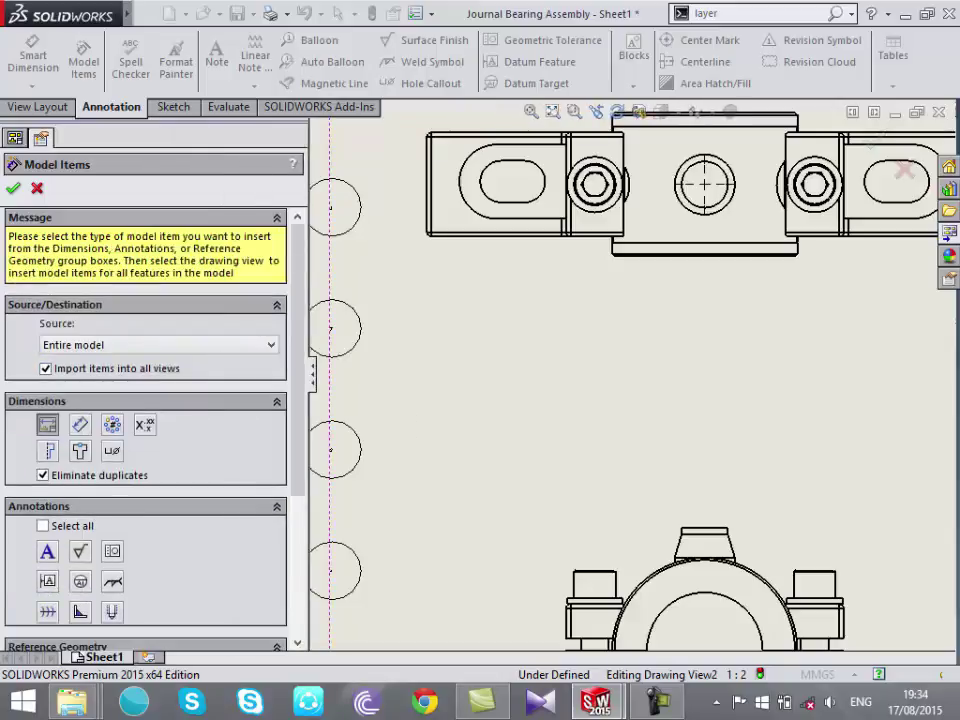
pyautogui.scroll(-2, 145, 400)
pyautogui.scroll(1, 145, 400)
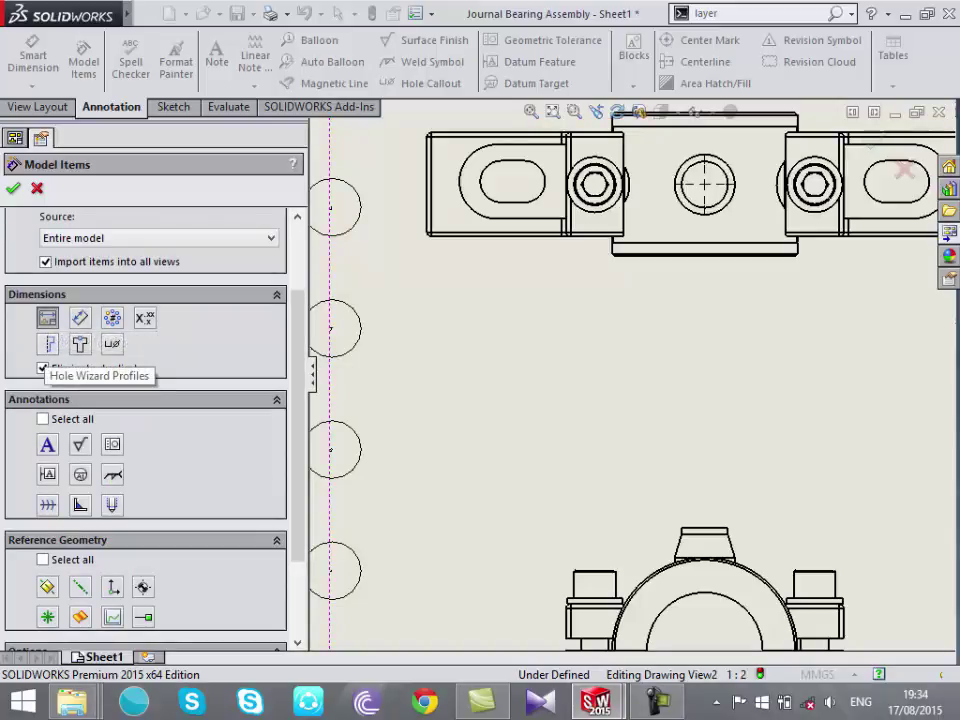
pyautogui.scroll(5, 620, 600)
pyautogui.scroll(-3, 620, 600)
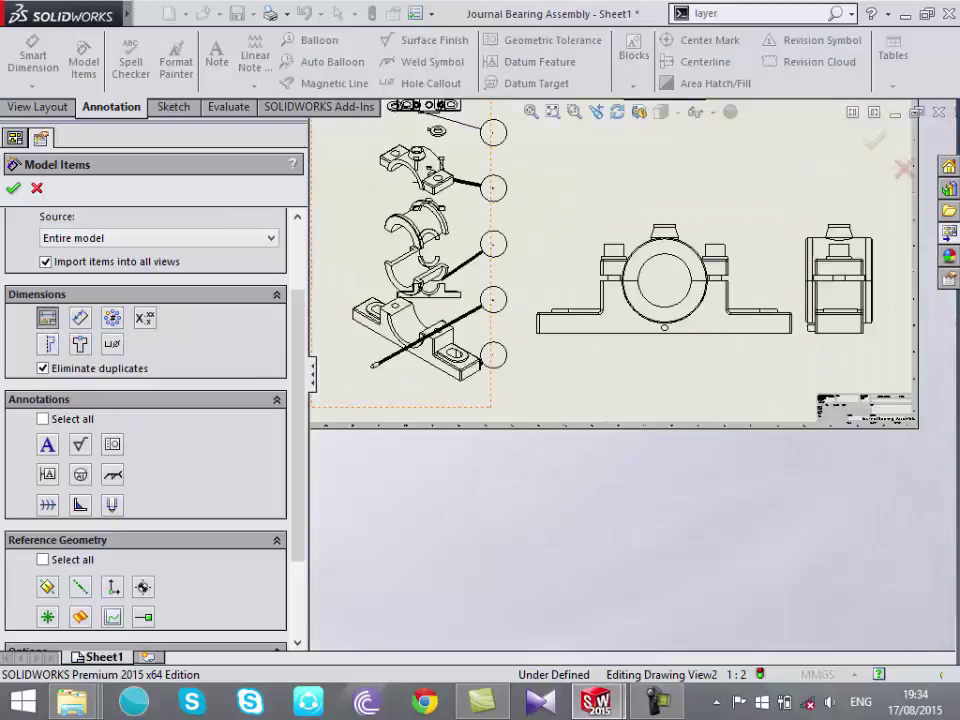
pyautogui.press('Return')
pyautogui.scroll(3, 640, 400)
pyautogui.scroll(-3, 849, 281)
pyautogui.moveTo(849, 150); pyautogui.dragTo(849, 281, button='middle')
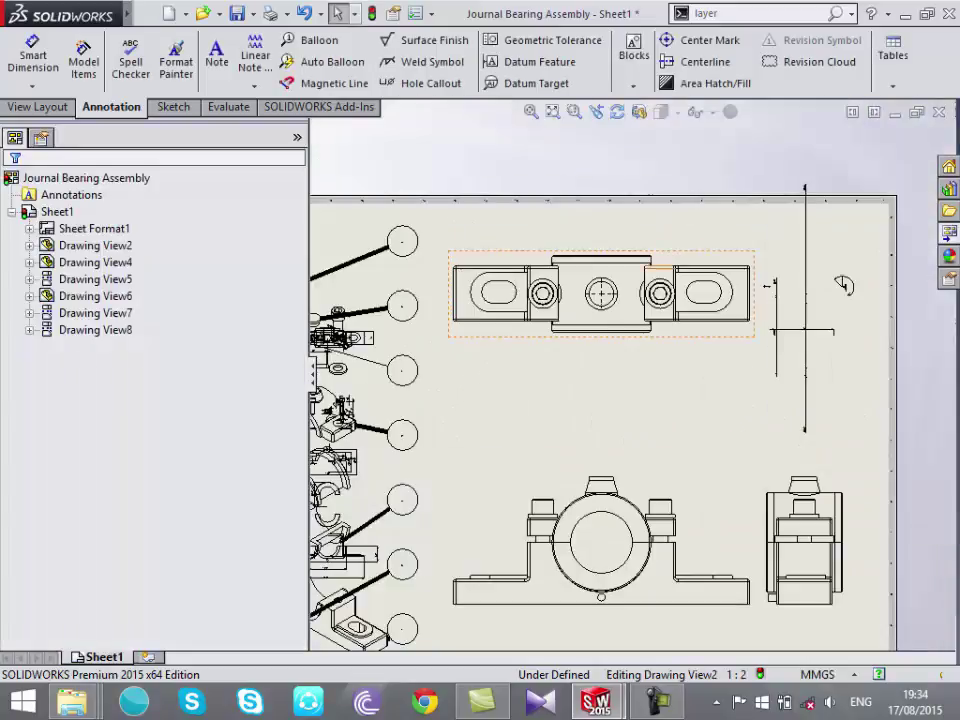
pyautogui.scroll(-2, 922, 308)
pyautogui.click(38, 107)
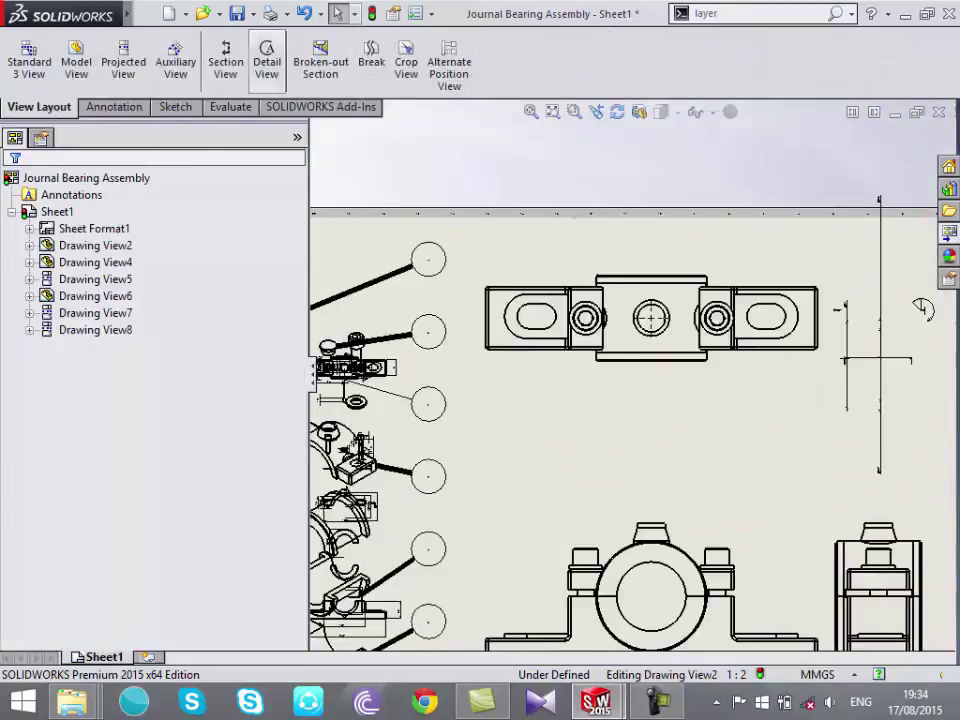
pyautogui.click(226, 60)
pyautogui.click(98, 434)
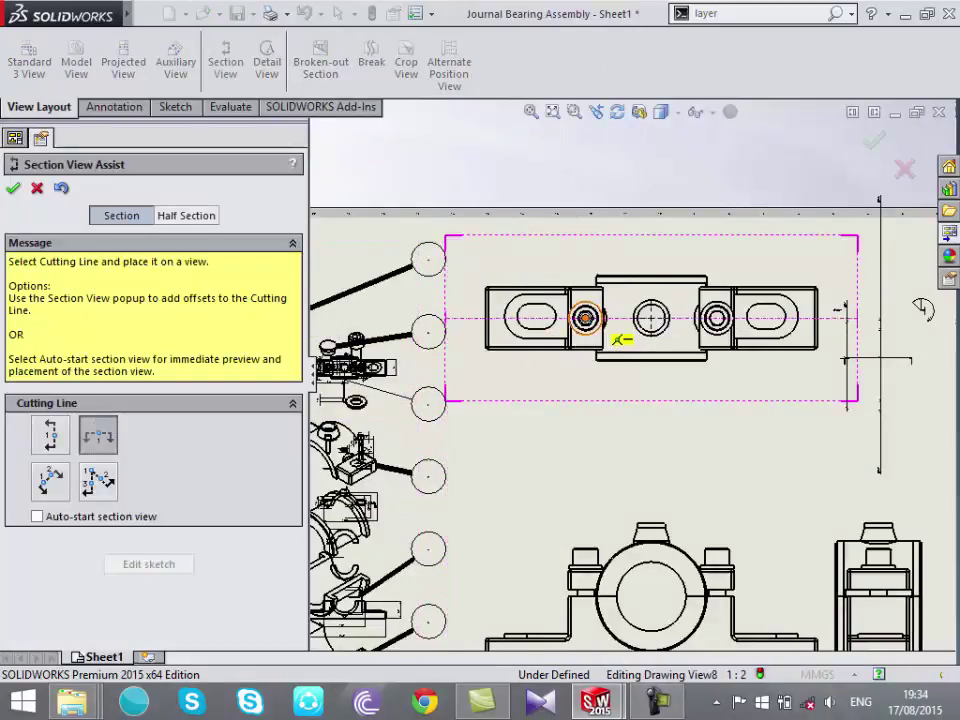
pyautogui.click(186, 215)
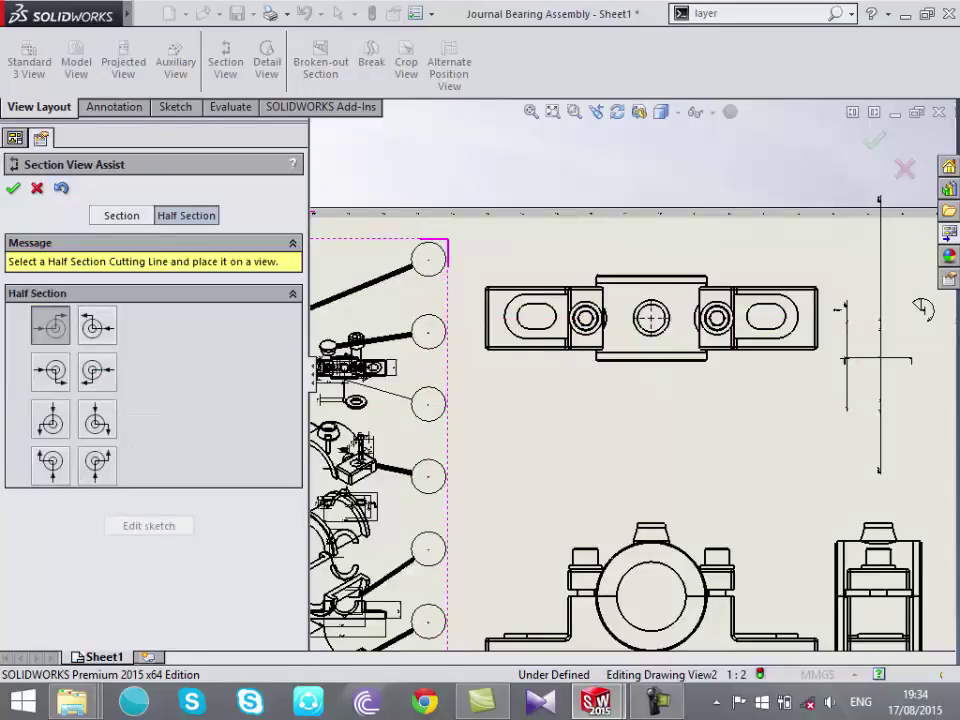
pyautogui.click(121, 215)
pyautogui.click(186, 215)
pyautogui.scroll(-3, 700, 325)
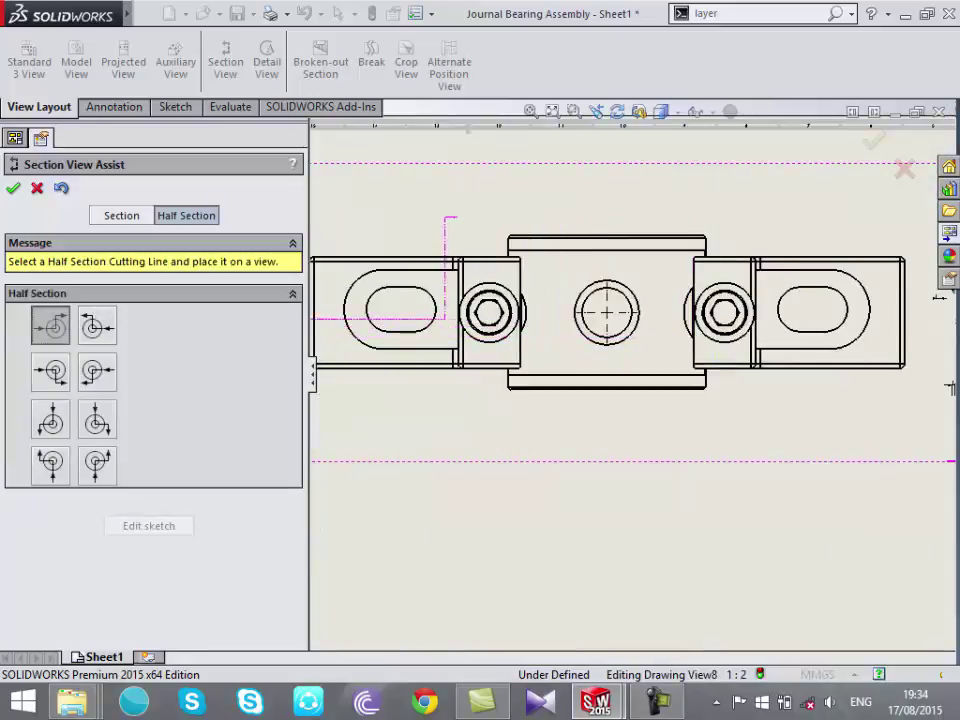
pyautogui.click(608, 313)
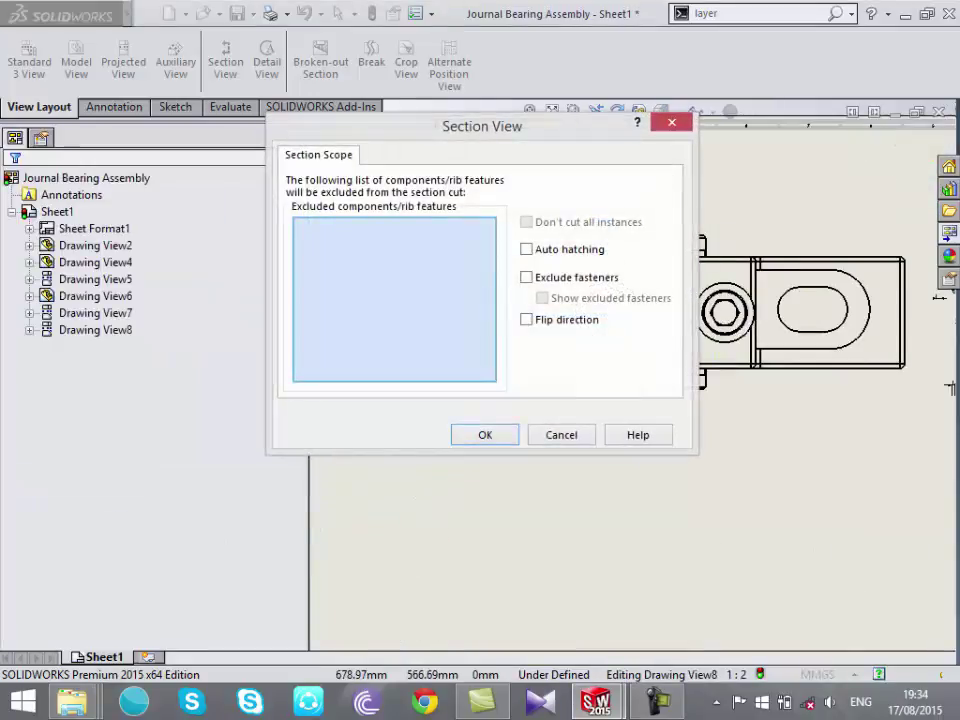
pyautogui.moveTo(482, 126)
pyautogui.mouseDown()
pyautogui.moveTo(199, 178)
pyautogui.moveTo(150, 169)
pyautogui.moveTo(164, 160)
pyautogui.mouseUp()
pyautogui.scroll(4, 705, 362)
pyautogui.scroll(-3, 609, 454)
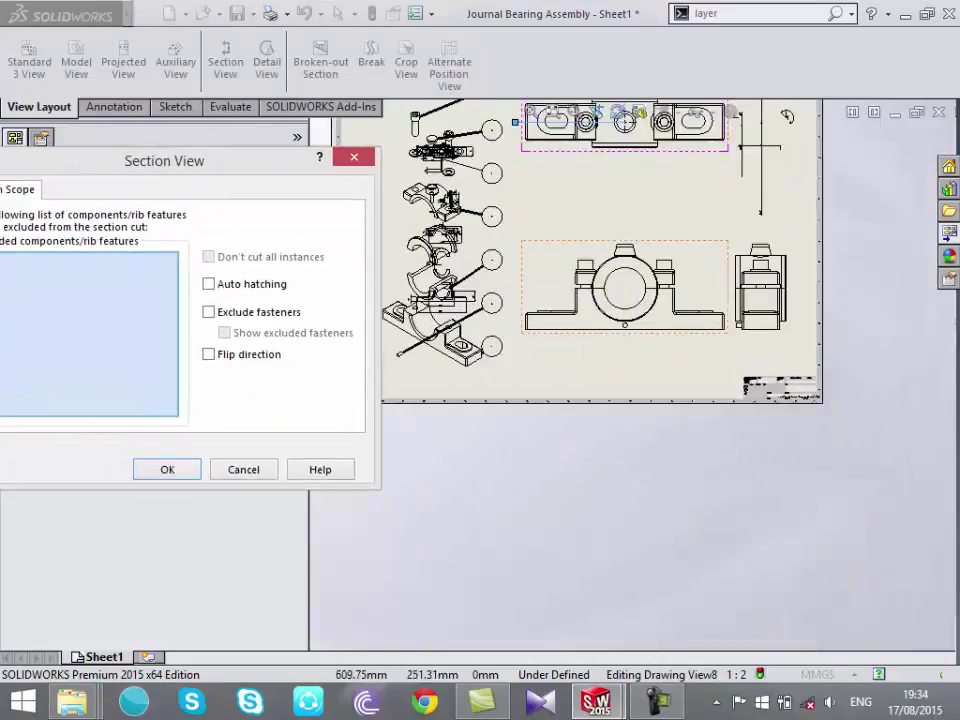
pyautogui.scroll(-3, 609, 454)
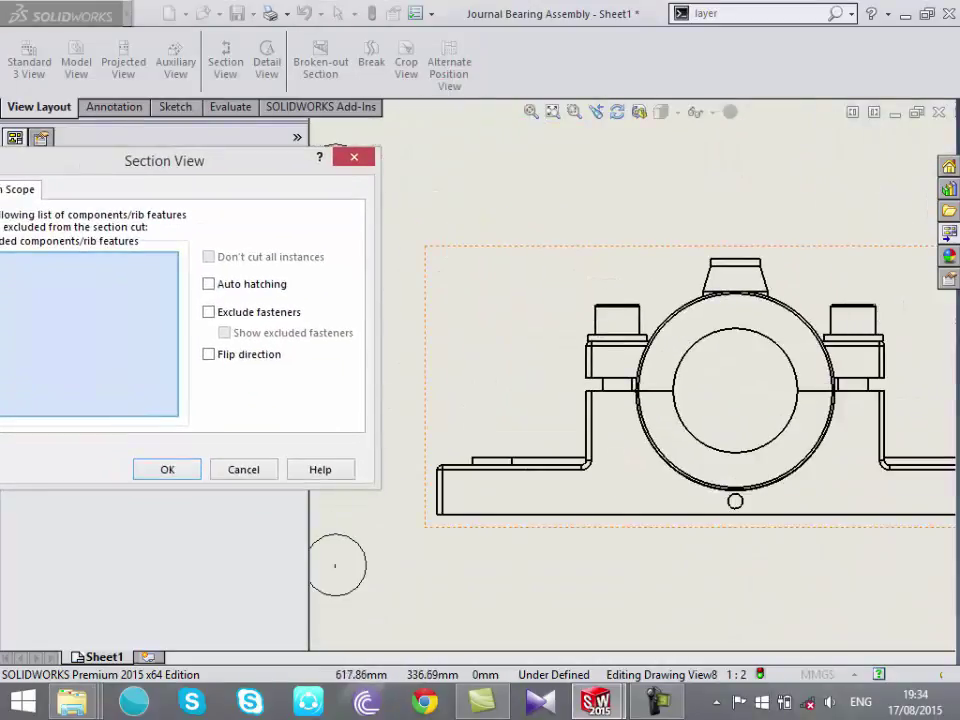
pyautogui.moveTo(164, 160); pyautogui.dragTo(291, 167)
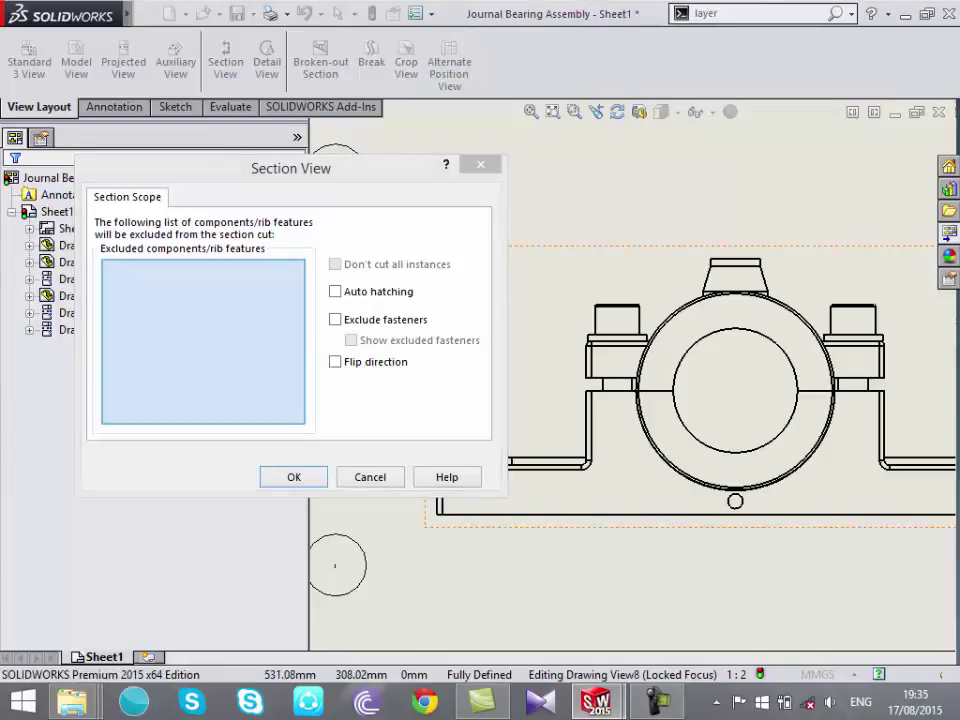
pyautogui.scroll(2, 762, 197)
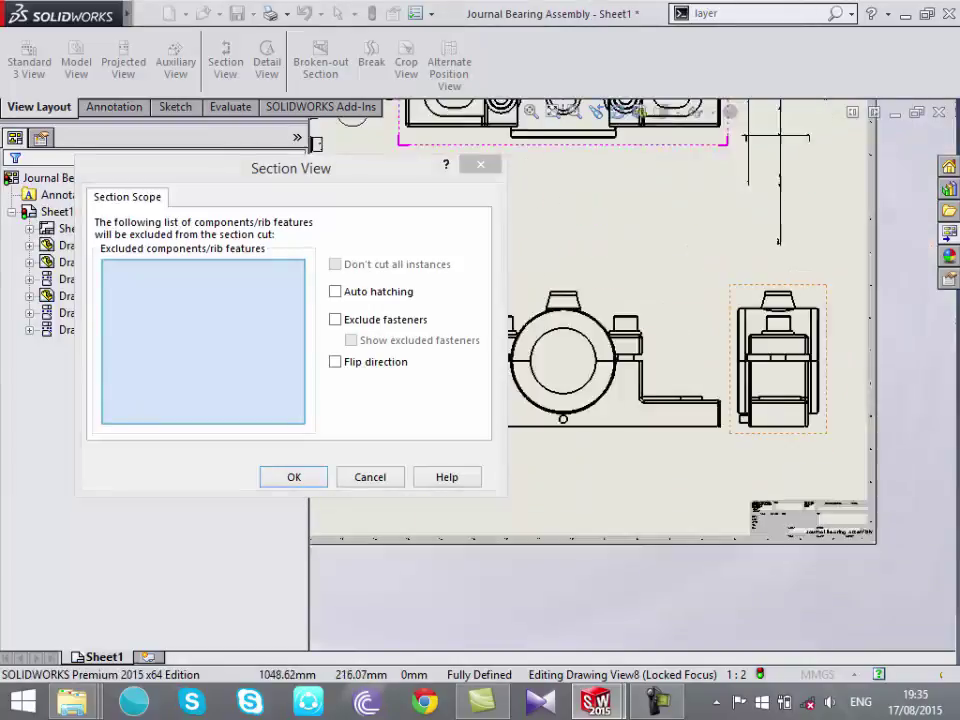
pyautogui.scroll(1, 762, 197)
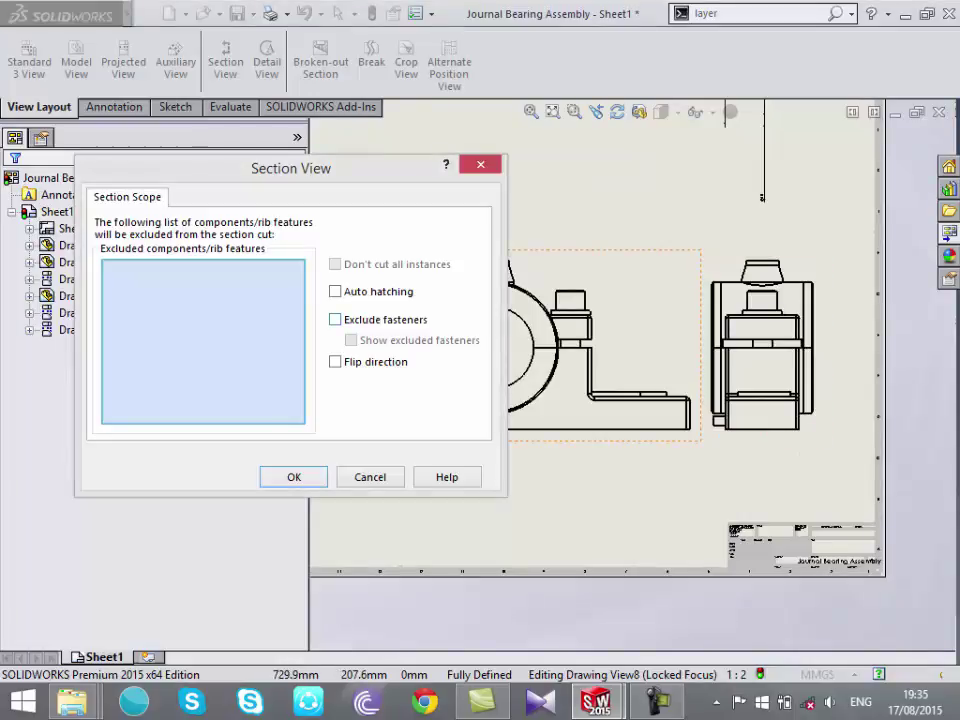
pyautogui.click(335, 319)
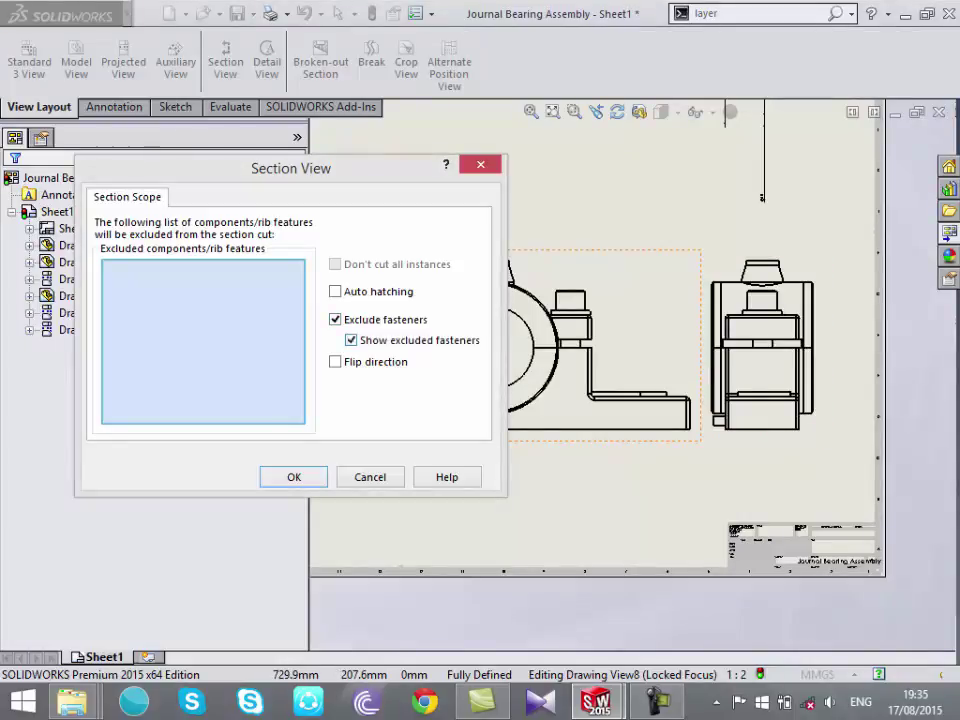
pyautogui.press('Return')
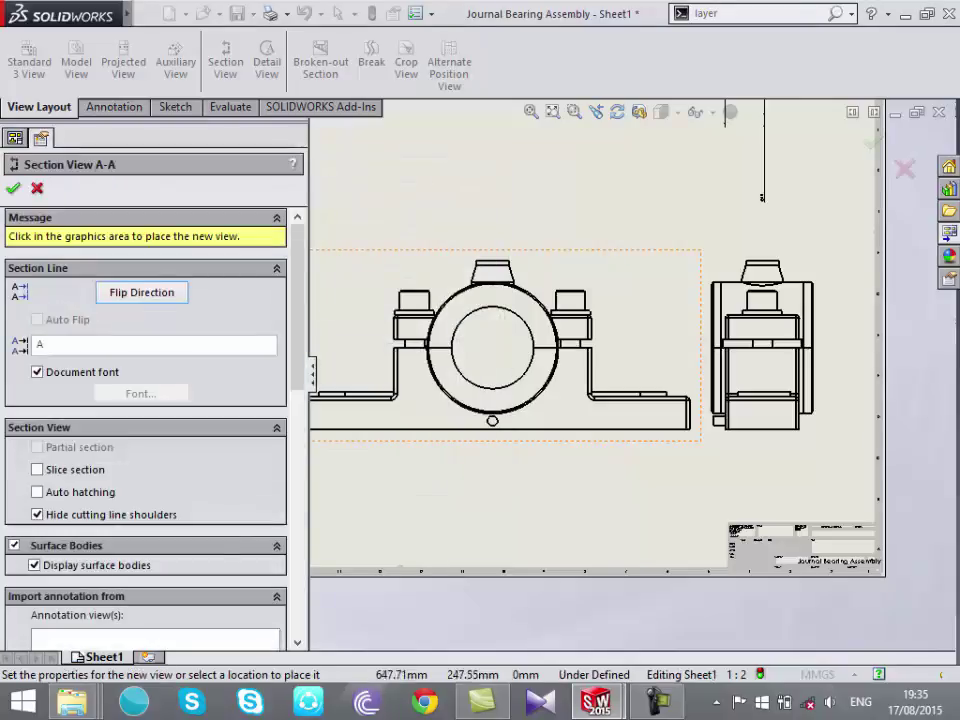
pyautogui.scroll(3, 705, 227)
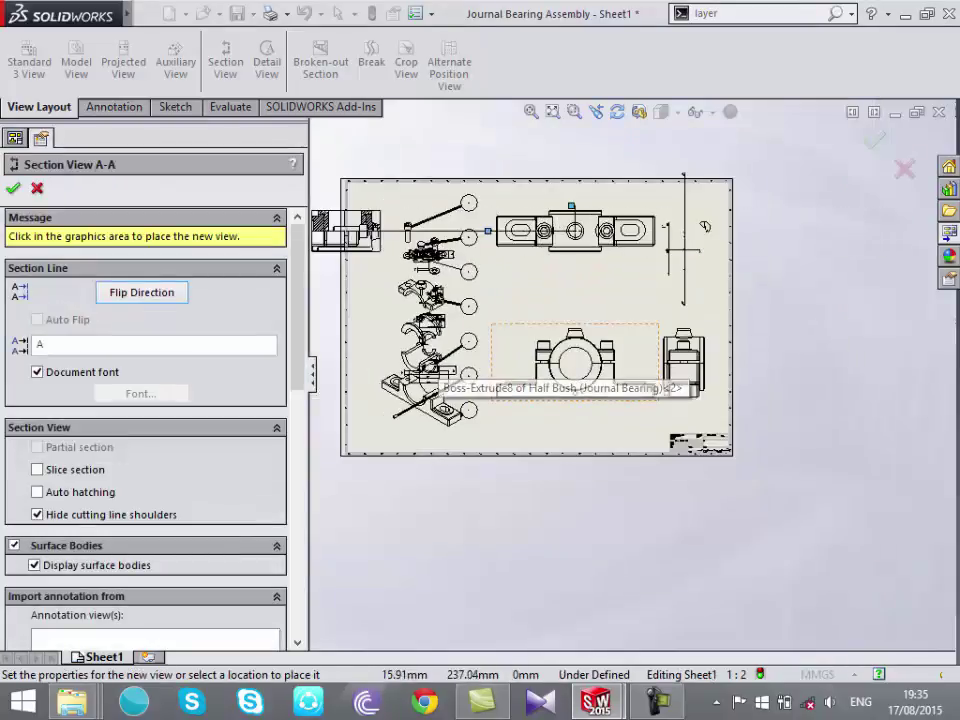
pyautogui.press('Escape')
# Try a half-section cut at the view centre, then discard the unplaced Section View B-B preview
pyautogui.click(225, 62)
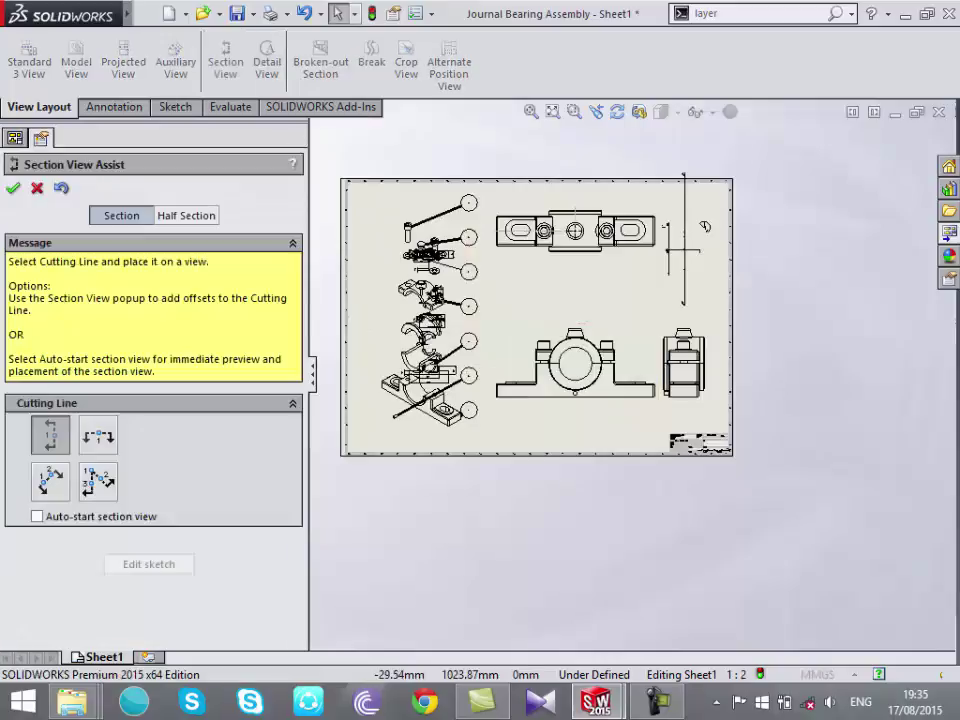
pyautogui.click(186, 215)
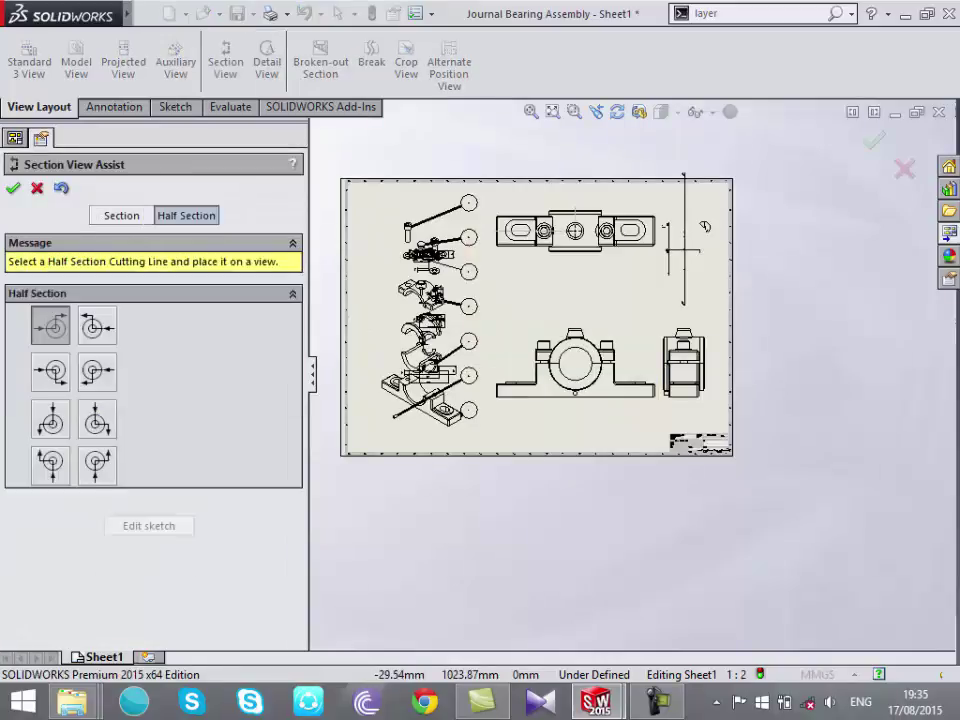
pyautogui.click(50, 419)
pyautogui.scroll(-3, 570, 300)
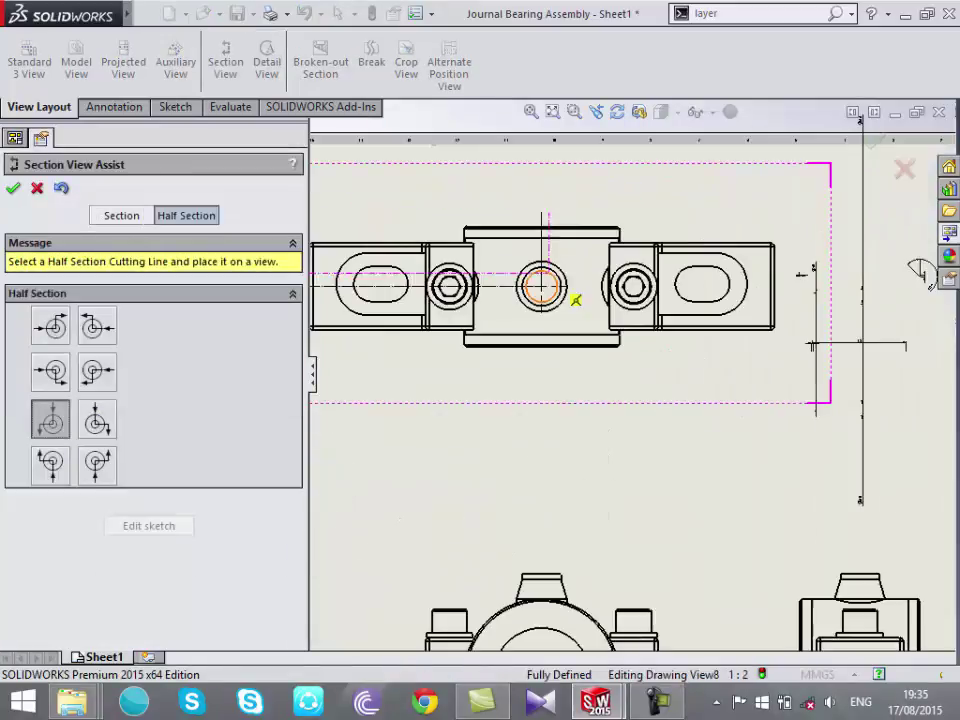
pyautogui.click(541, 287)
pyautogui.click(291, 474)
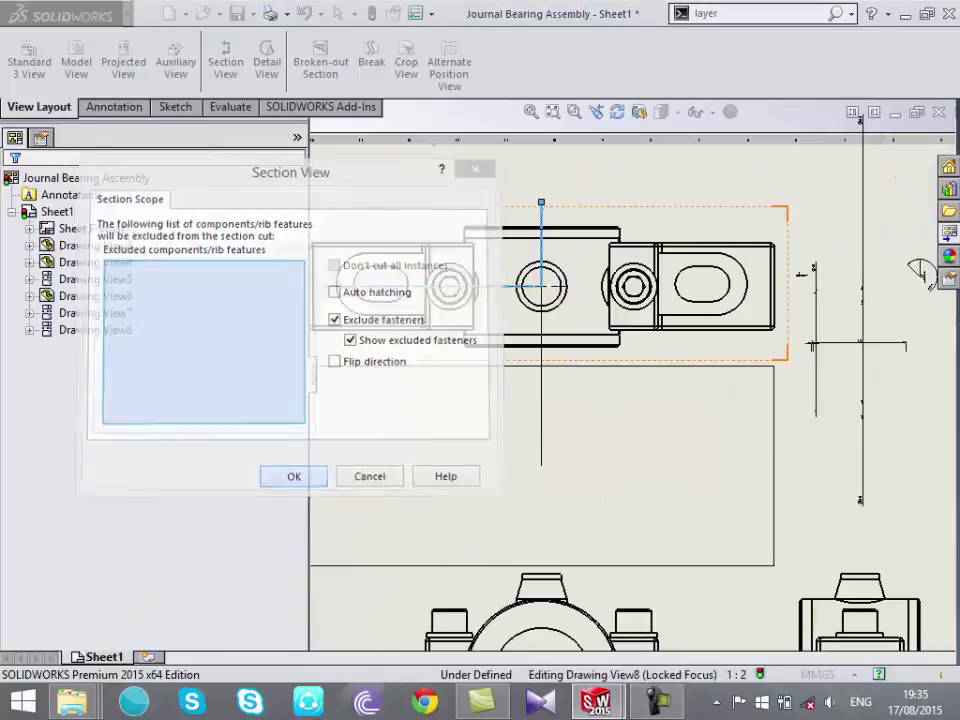
pyautogui.scroll(5, 726, 338)
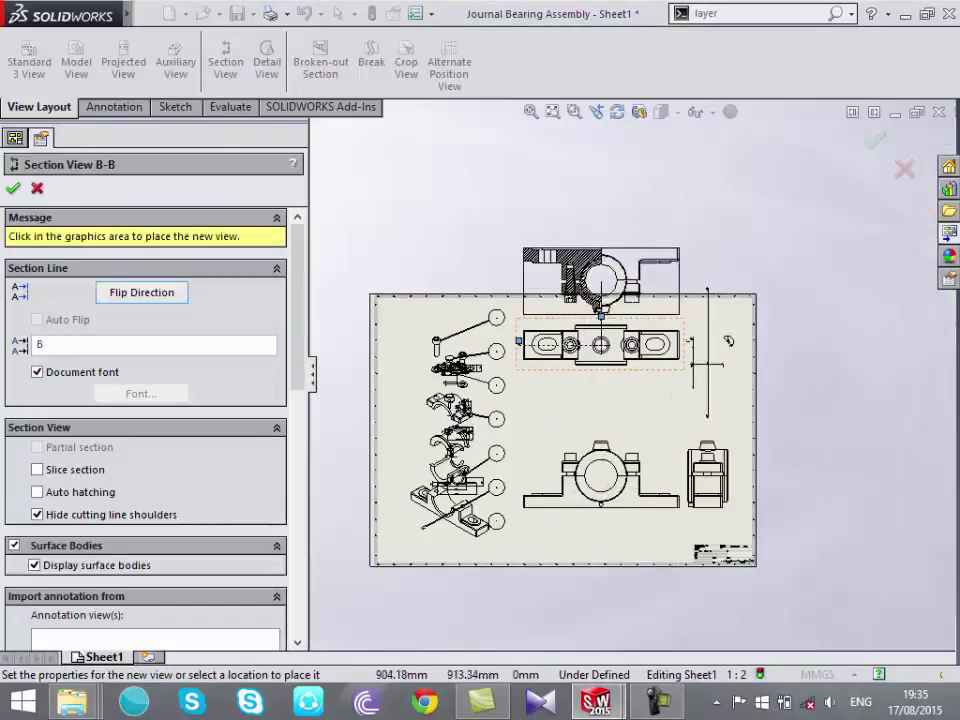
pyautogui.press('Escape')
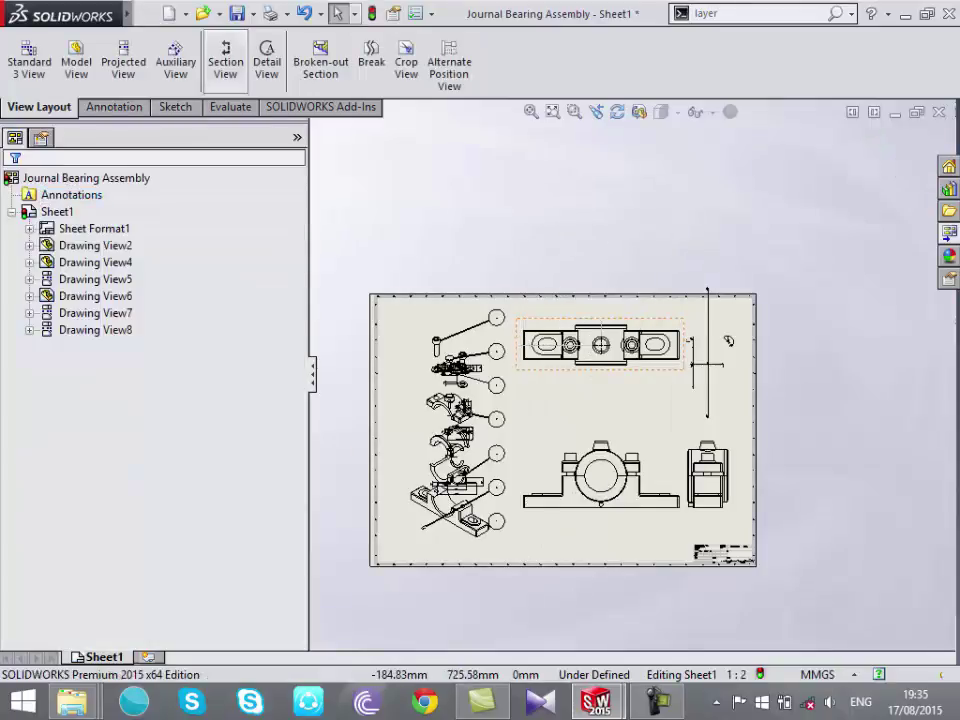
# Cut half-section C-C through the centre hole with fasteners excluded, placed above the sheet
pyautogui.click(225, 60)
pyautogui.click(186, 215)
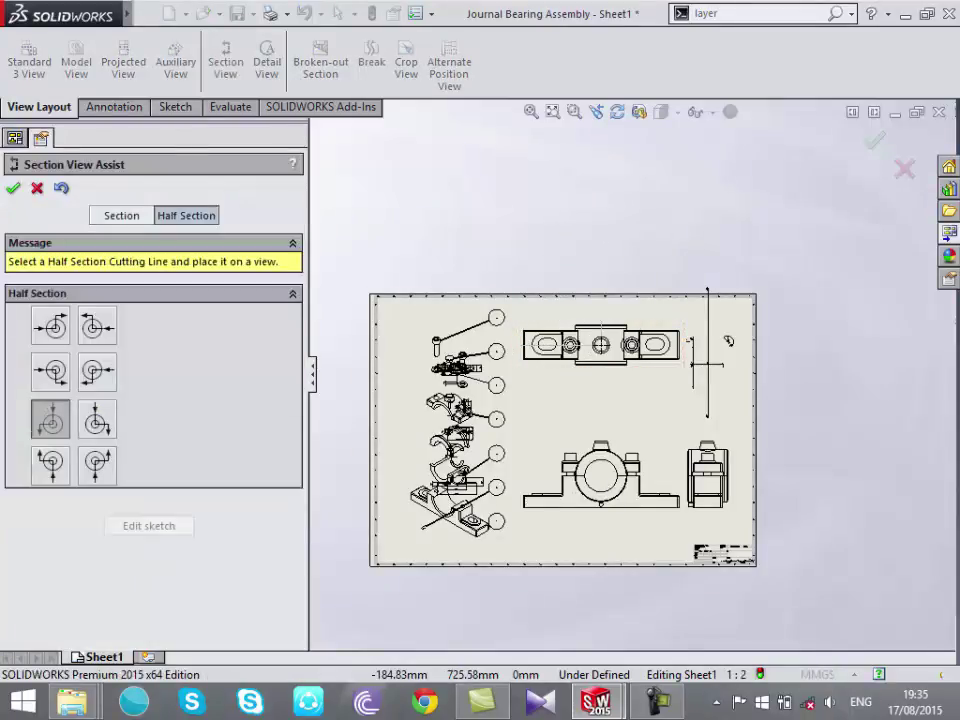
pyautogui.click(50, 461)
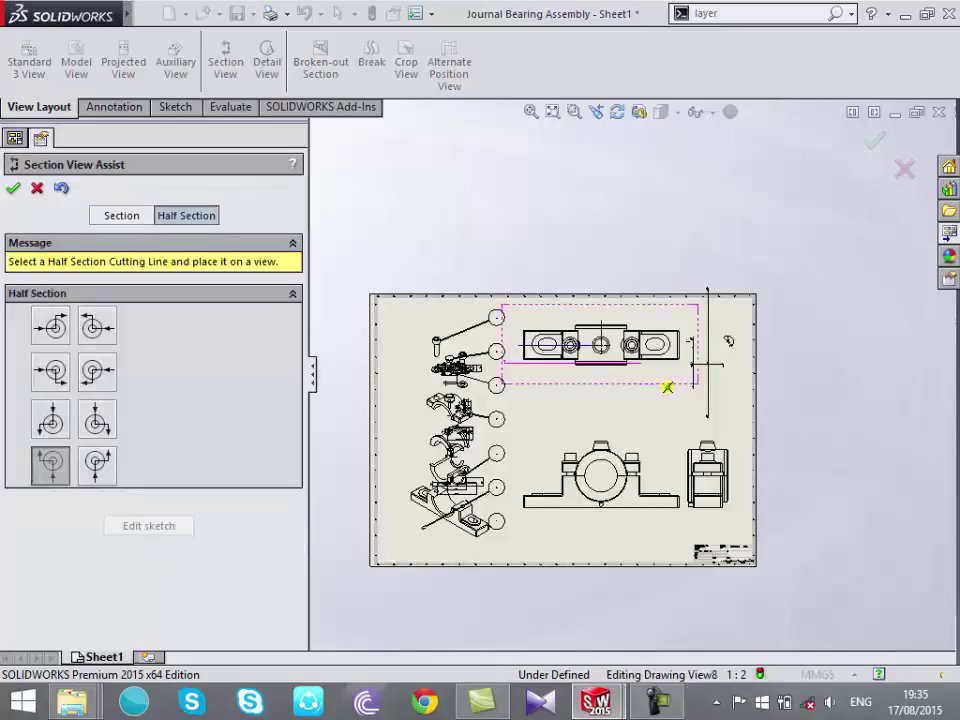
pyautogui.scroll(2, 660, 370)
pyautogui.click(582, 333)
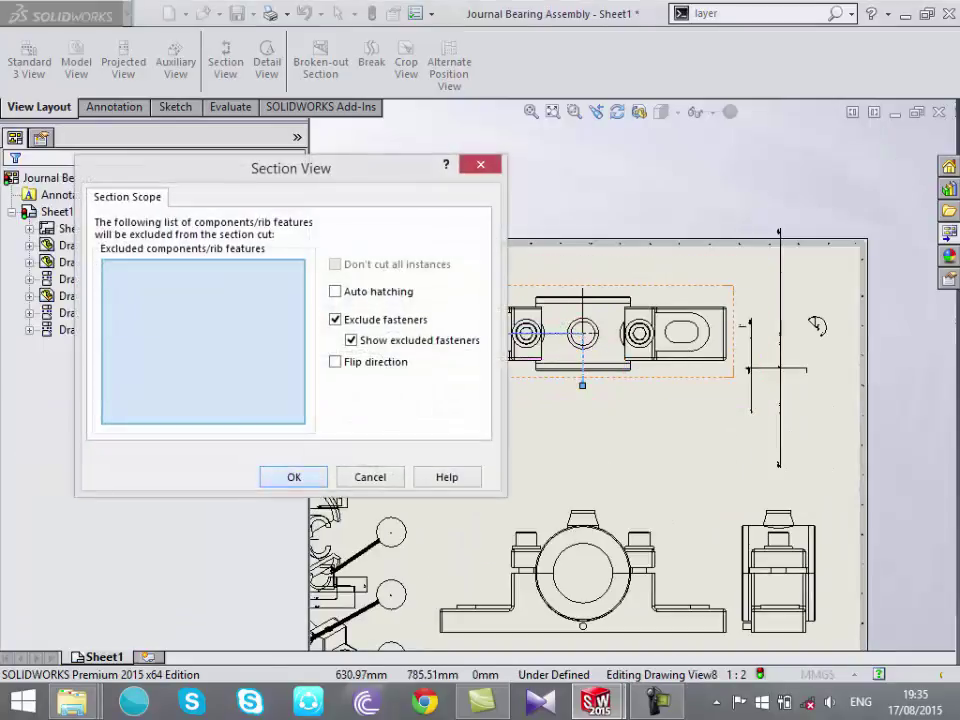
pyautogui.click(294, 477)
pyautogui.scroll(-2, 600, 330)
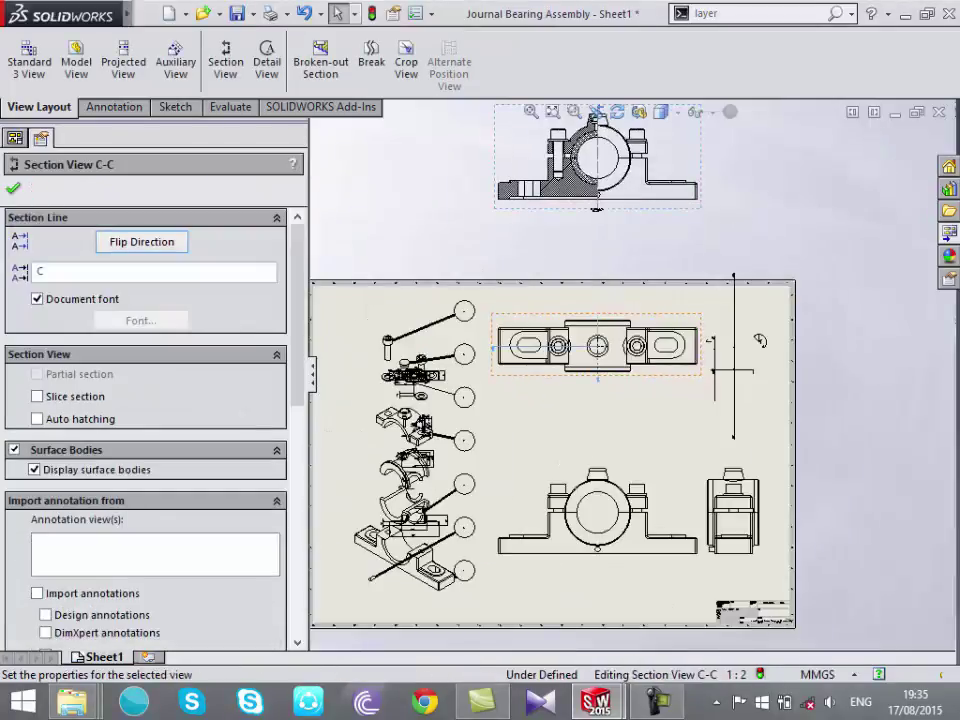
pyautogui.click(580, 110)
pyautogui.scroll(2, 580, 110)
pyautogui.scroll(4, 580, 110)
pyautogui.scroll(-3, 660, 370)
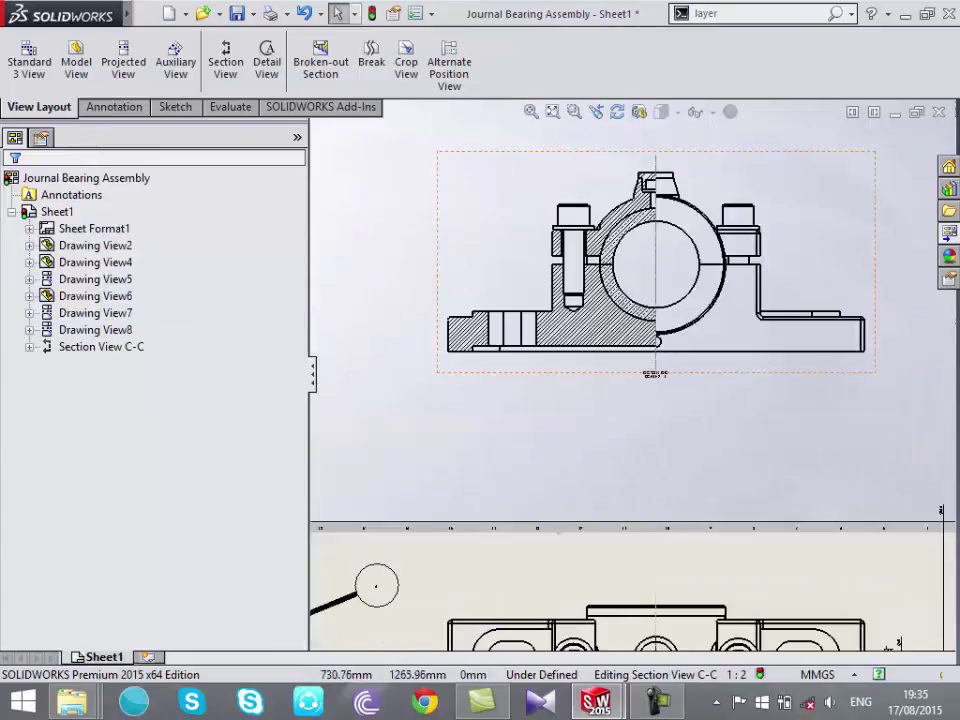
pyautogui.scroll(3, 660, 370)
pyautogui.scroll(-3, 660, 370)
pyautogui.scroll(1, 660, 370)
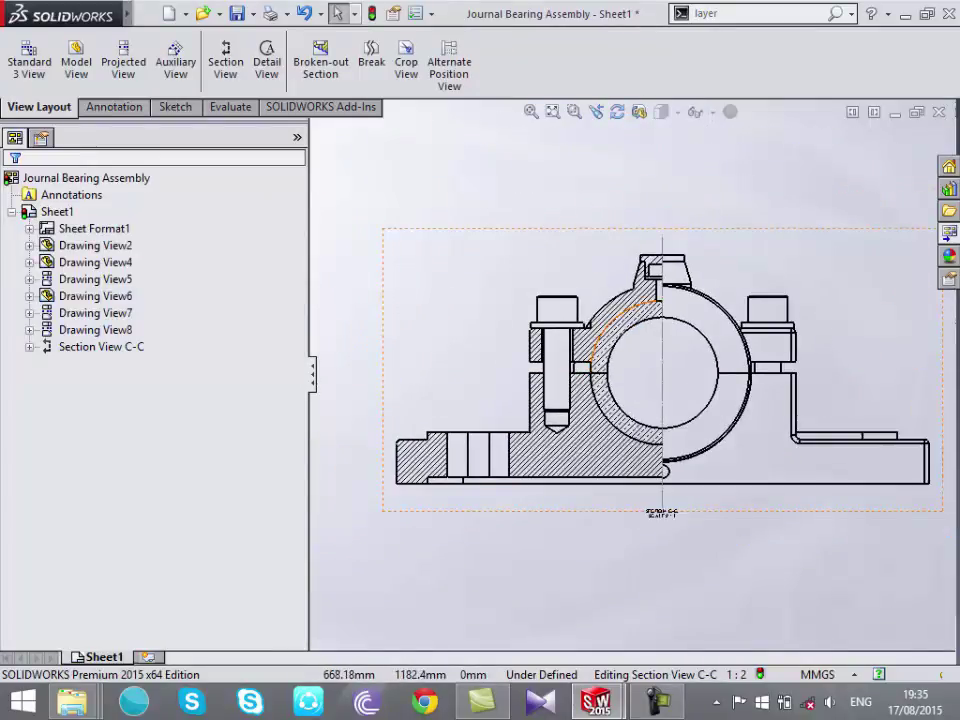
pyautogui.scroll(1, 594, 320)
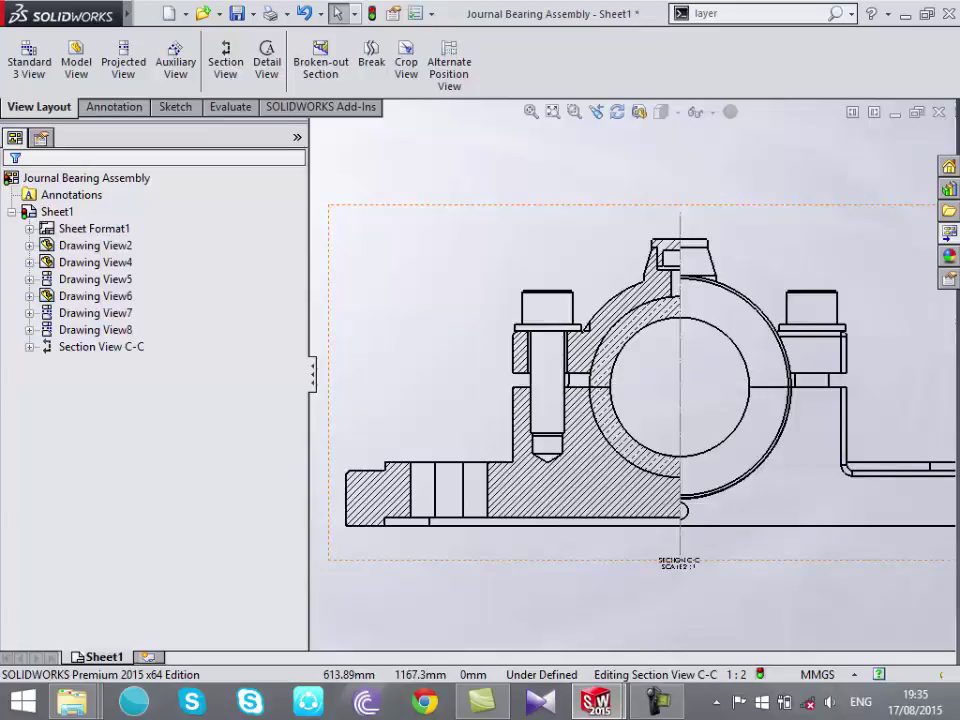
# Select Section View C-C and jump to its parent view
pyautogui.click(545, 380)
pyautogui.rightClick(545, 380)
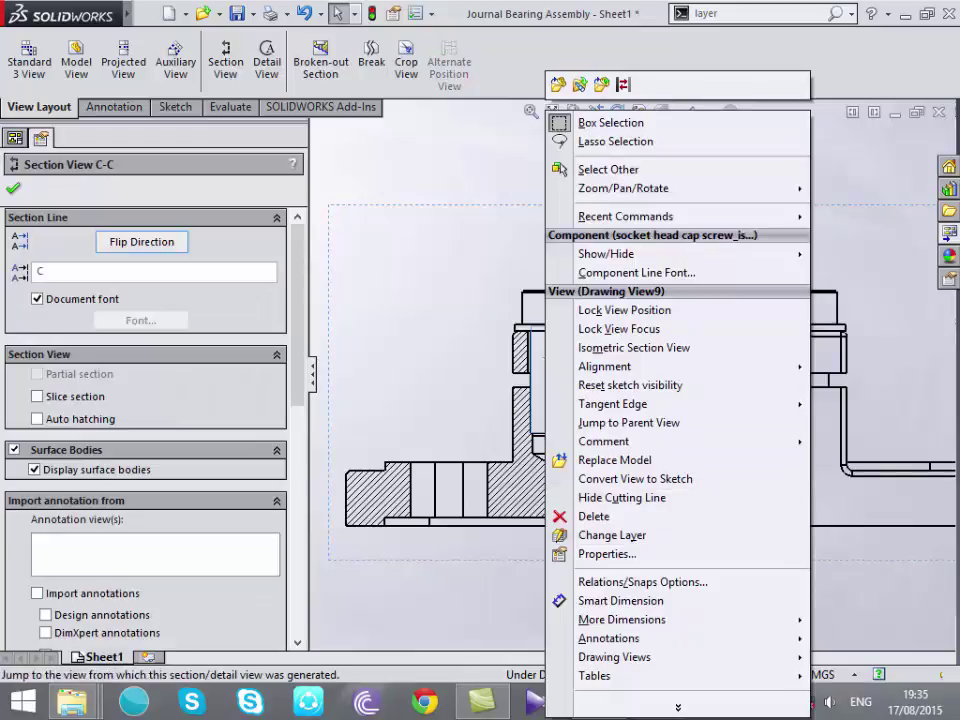
pyautogui.click(628, 422)
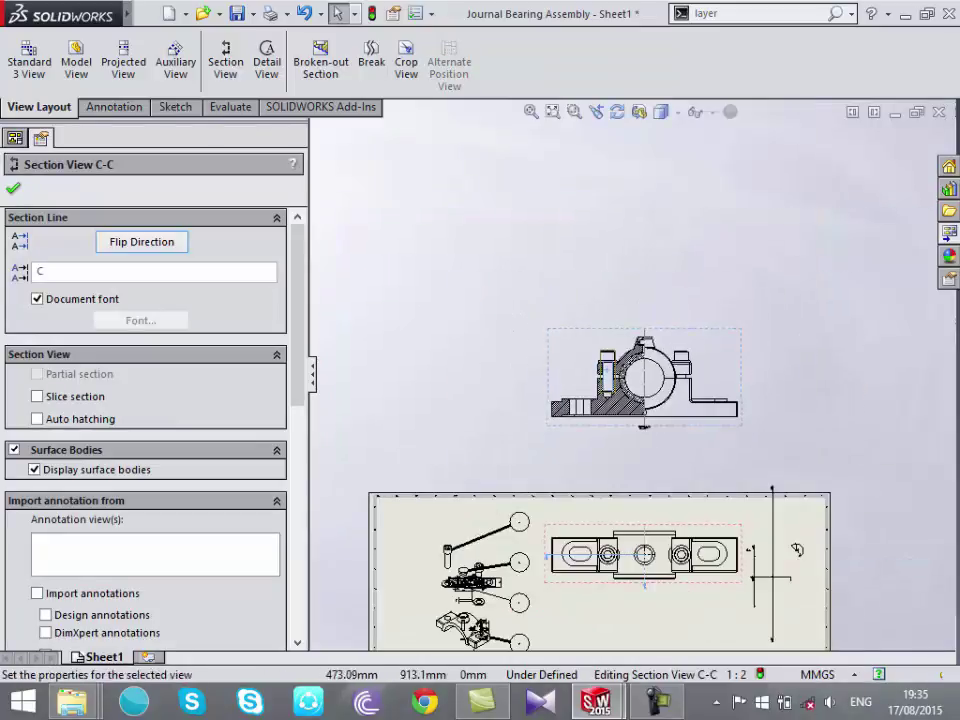
# Run Model Items with default settings and dismiss the no-dimensions-inserted message
pyautogui.click(112, 106)
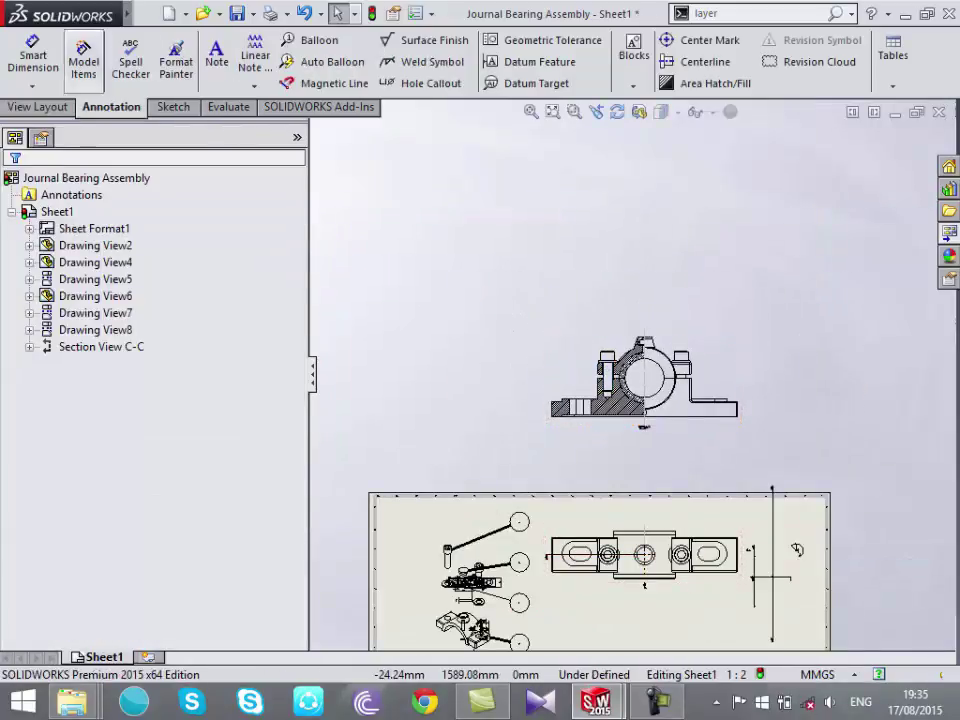
pyautogui.click(84, 58)
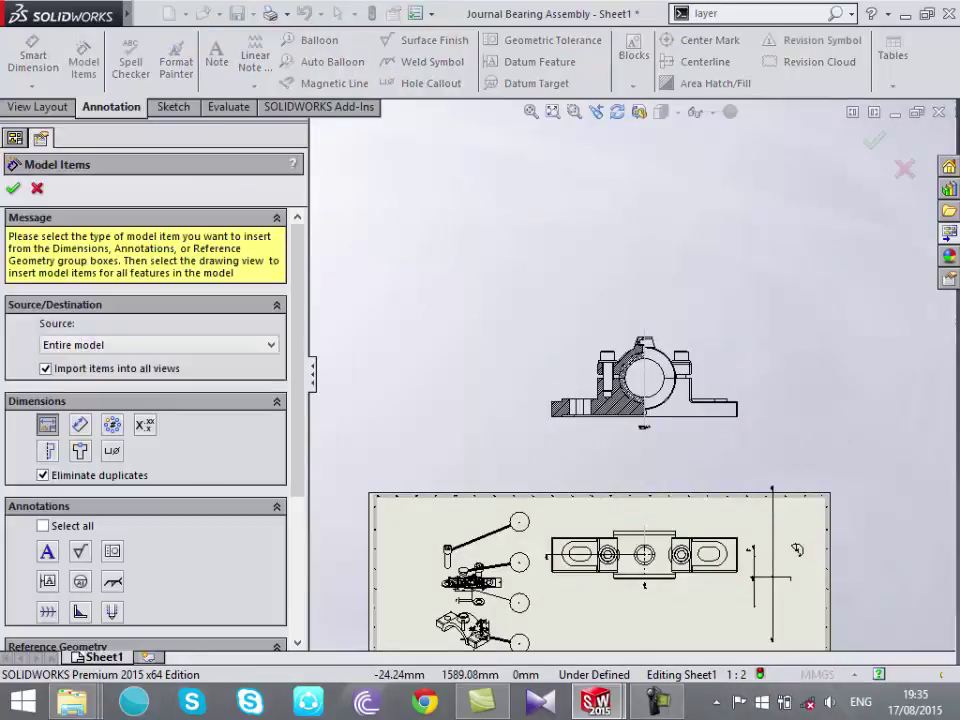
pyautogui.scroll(-5, 145, 420)
pyautogui.scroll(5, 145, 420)
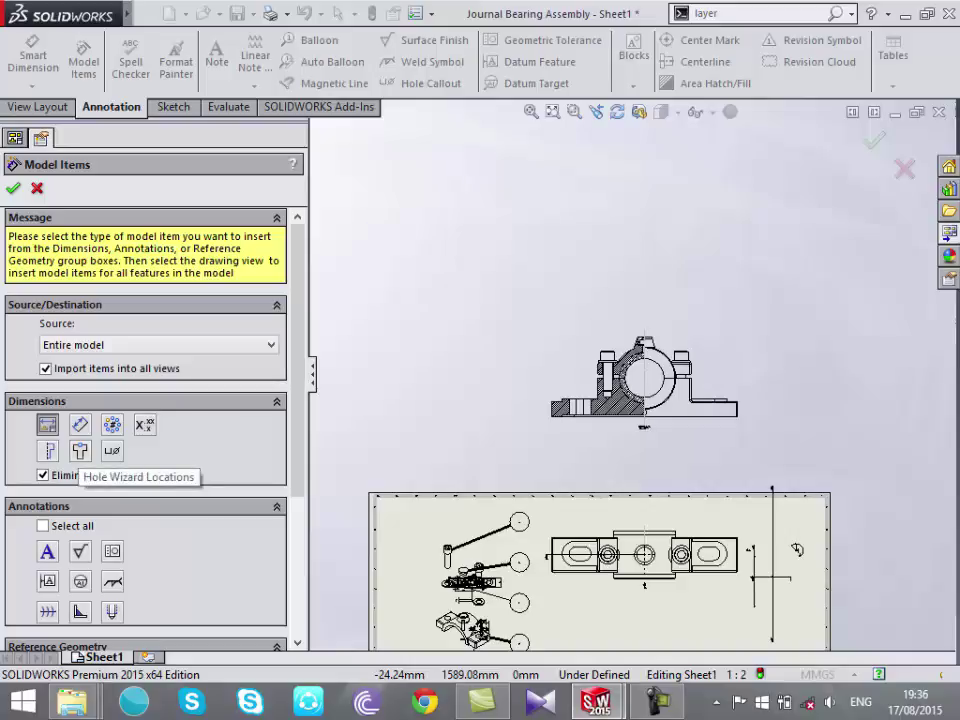
pyautogui.scroll(-4, 640, 560)
pyautogui.scroll(-1, 690, 410)
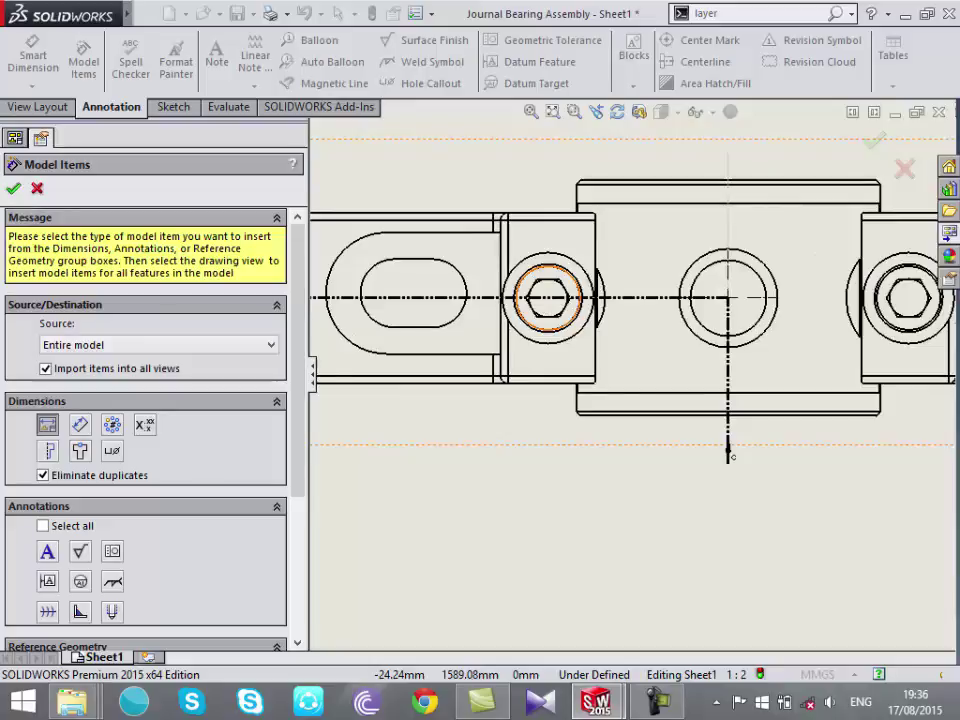
pyautogui.press('Return')
pyautogui.press('Return')
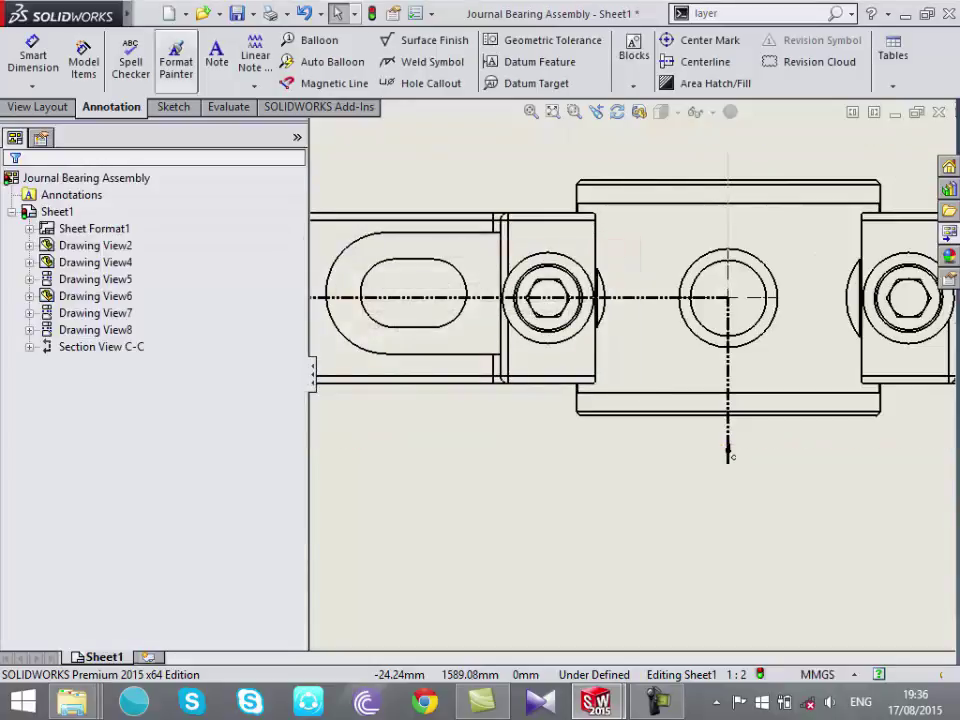
pyautogui.press('Return')
# Import model items into all views for Drawing View8, then dismiss the repeated no-dimensions warning
pyautogui.click(728, 455)
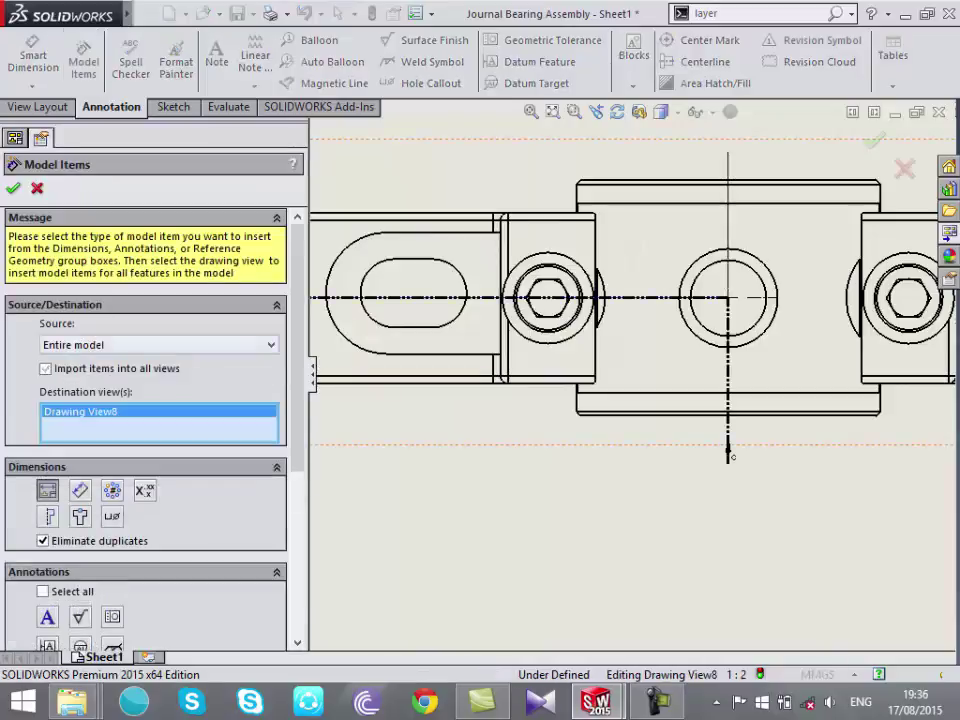
pyautogui.click(45, 368)
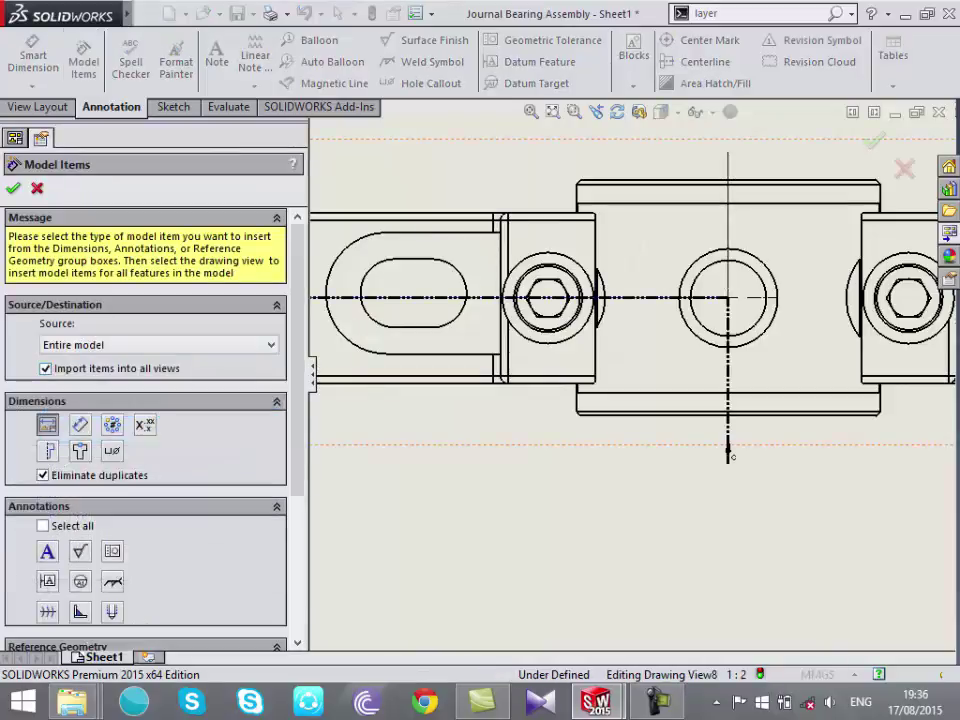
pyautogui.press('Return')
pyautogui.press('Return')
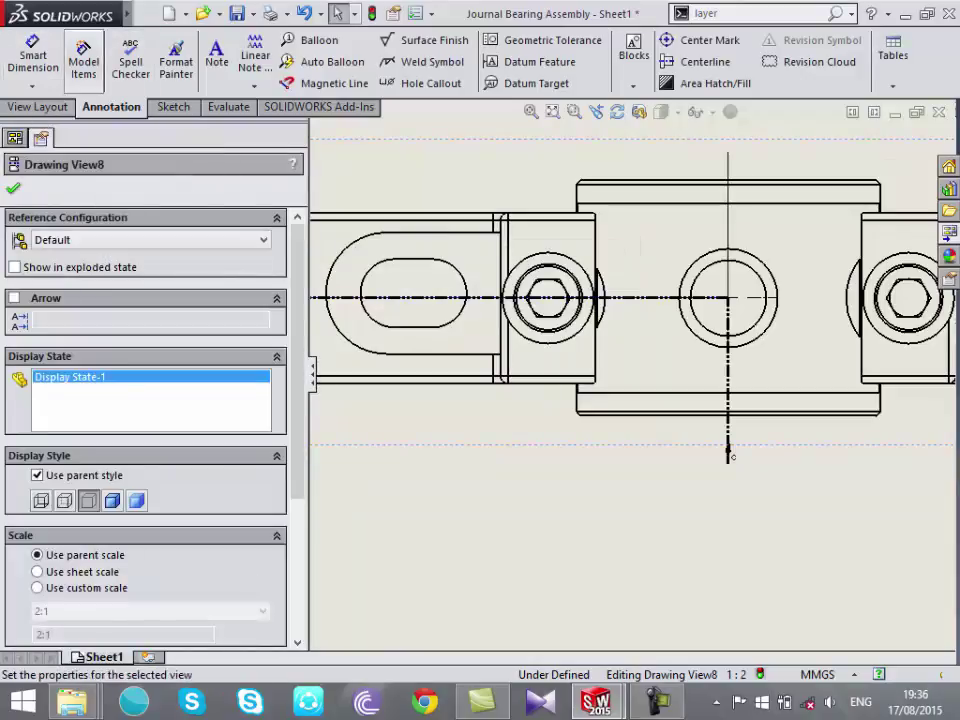
pyautogui.click(83, 58)
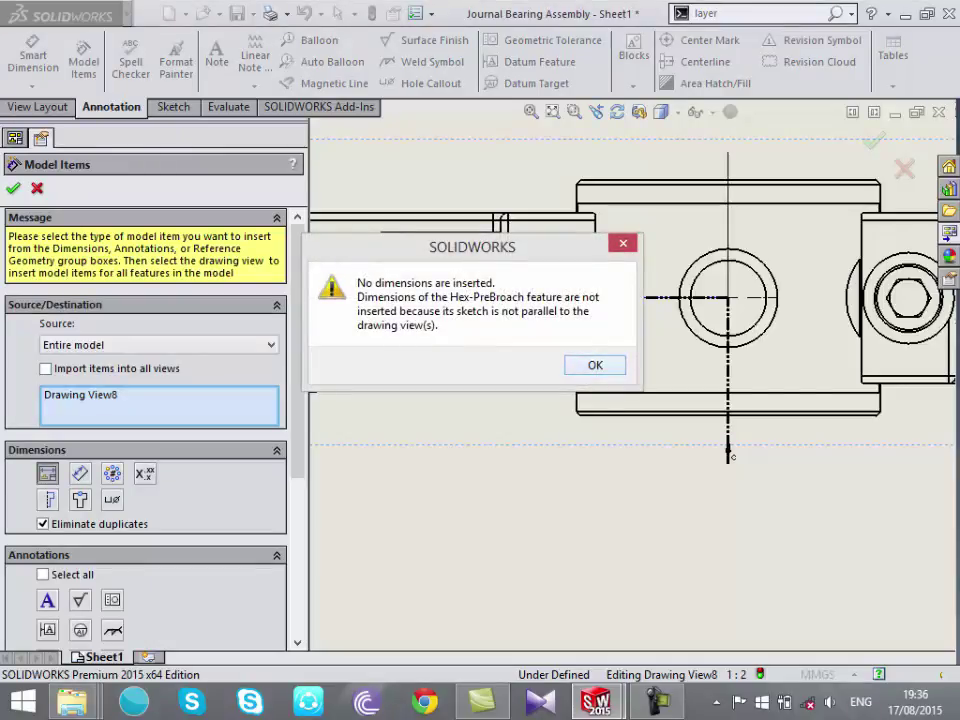
pyautogui.click(595, 365)
pyautogui.scroll(3, 650, 385)
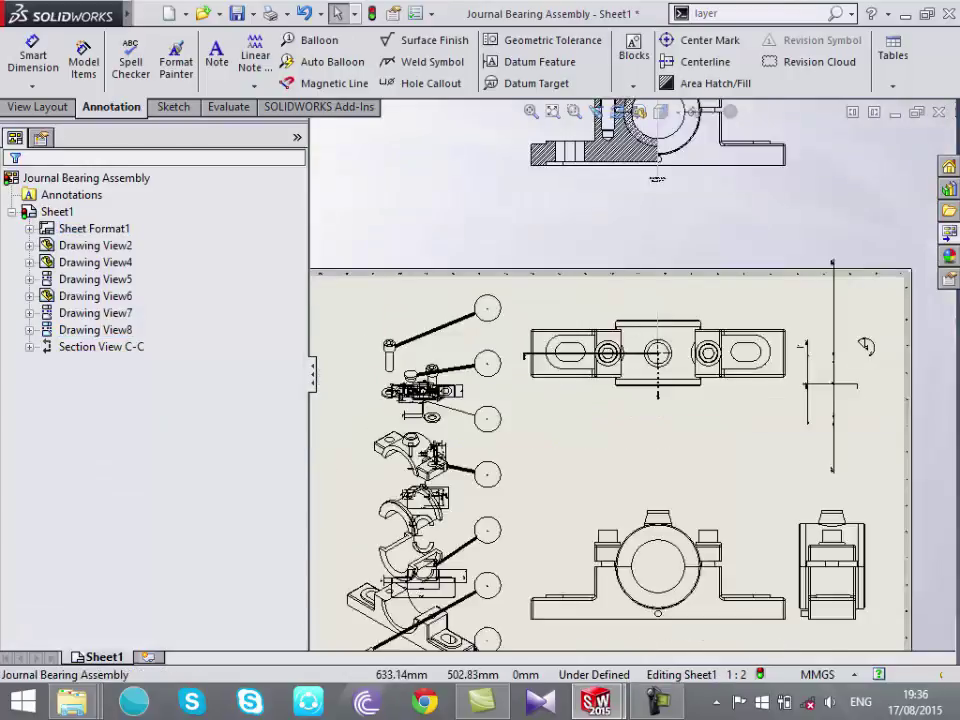
pyautogui.scroll(3, 650, 385)
pyautogui.scroll(-5, 761, 508)
pyautogui.scroll(2, 700, 450)
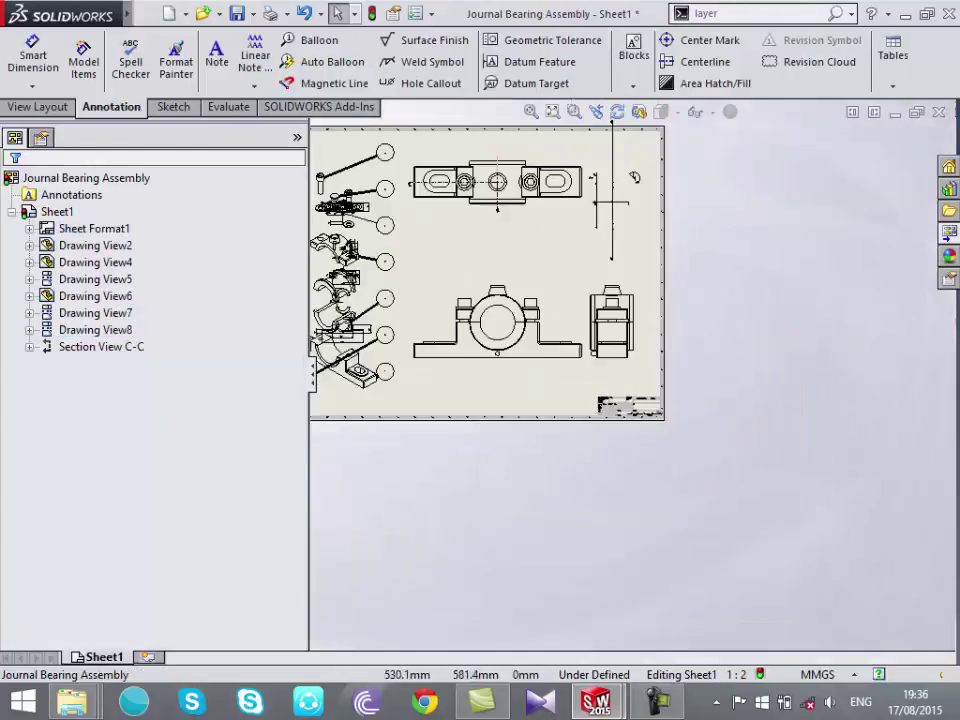
pyautogui.scroll(-3, 665, 440)
# Retry Model Items from a selected feature on the front view, accepting the warnings
pyautogui.click(83, 60)
pyautogui.click(158, 344)
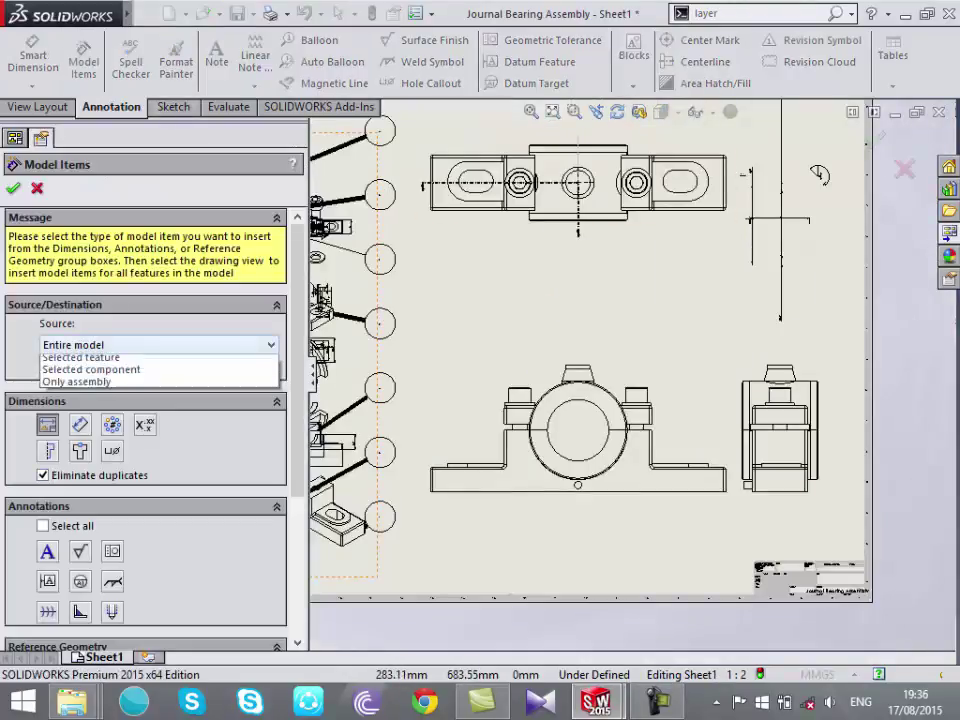
pyautogui.click(80, 373)
pyautogui.click(45, 368)
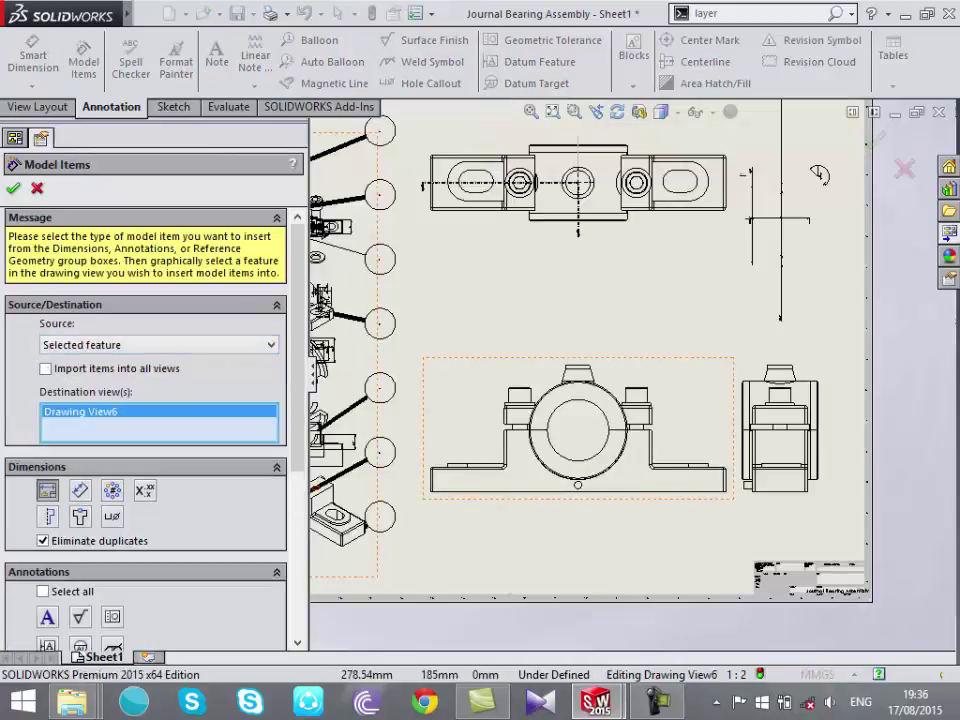
pyautogui.click(13, 188)
pyautogui.press('Return')
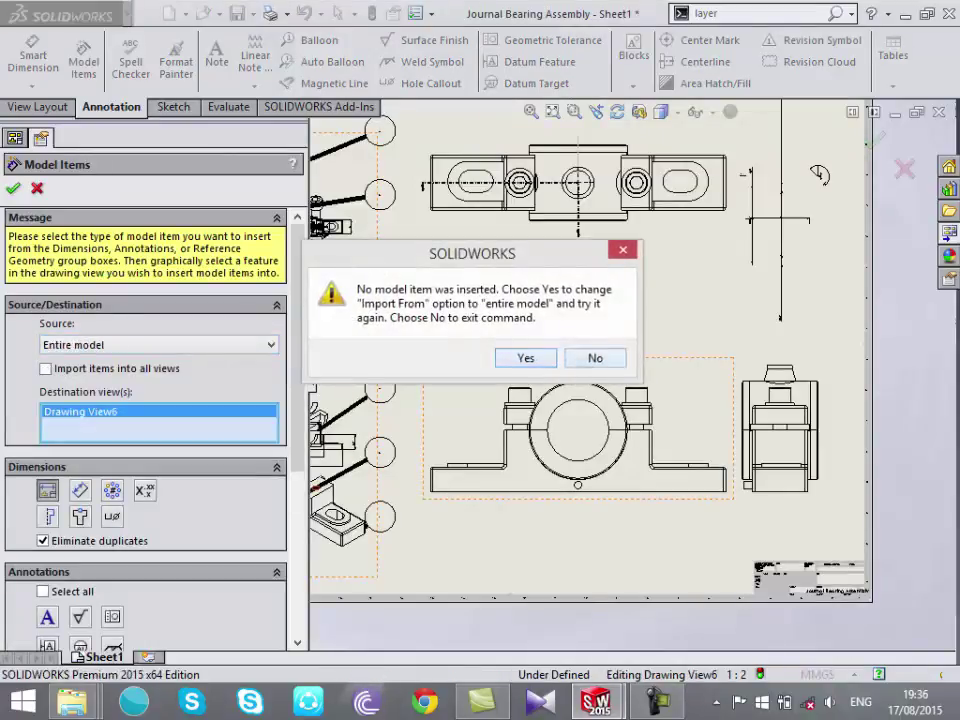
pyautogui.press('Return')
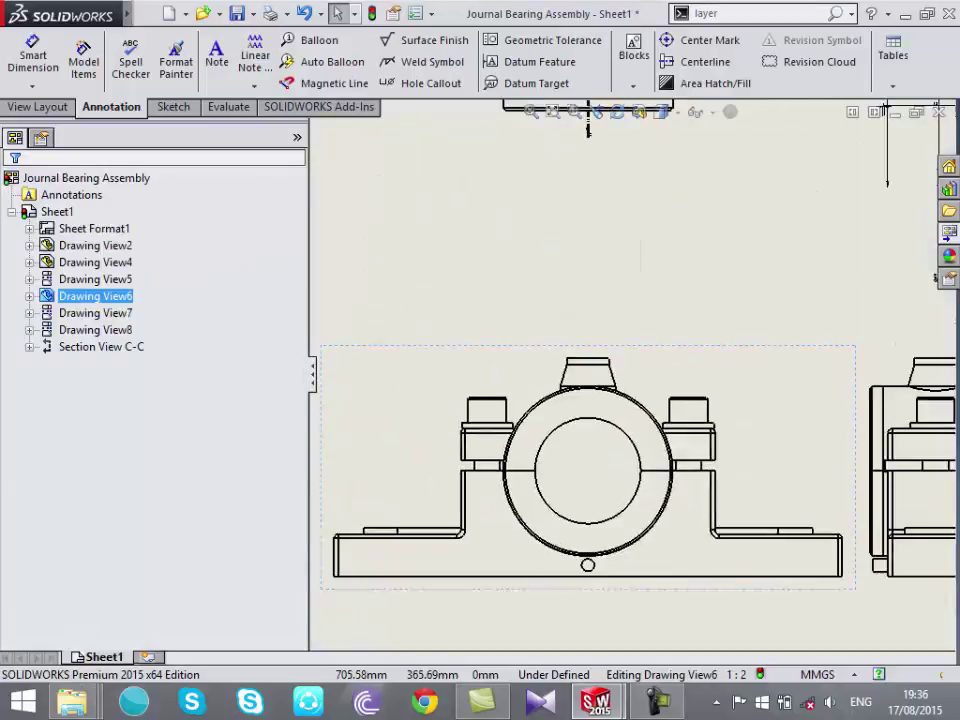
# Close the bearing drawing without saving and create a new A0 drawing
pyautogui.hotkey('ctrl', 'w')
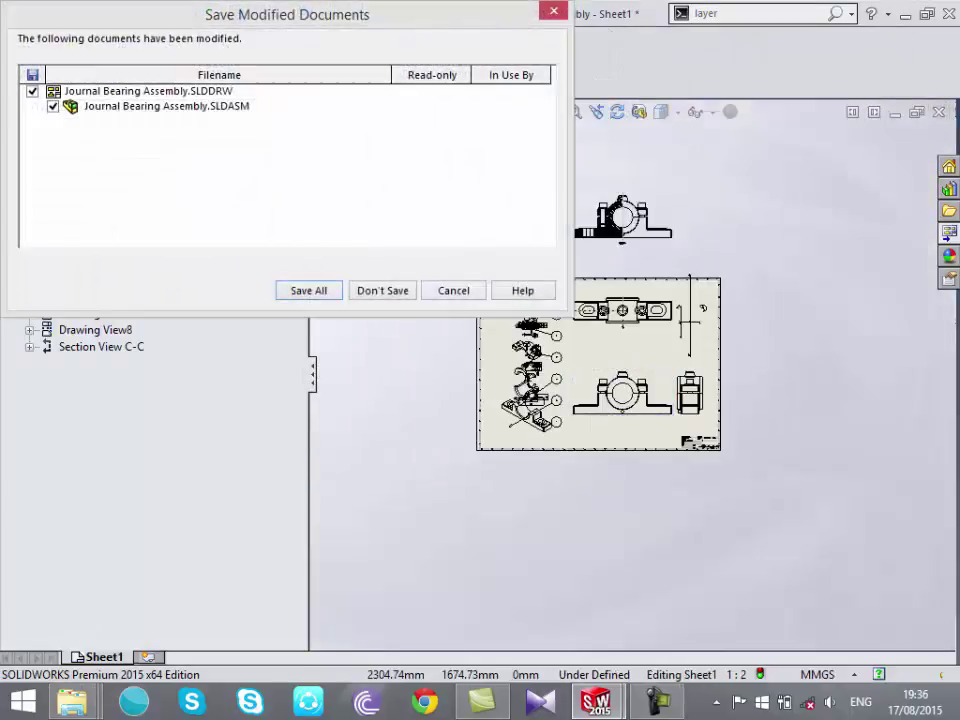
pyautogui.press('n')
pyautogui.hotkey('ctrl', 'n')
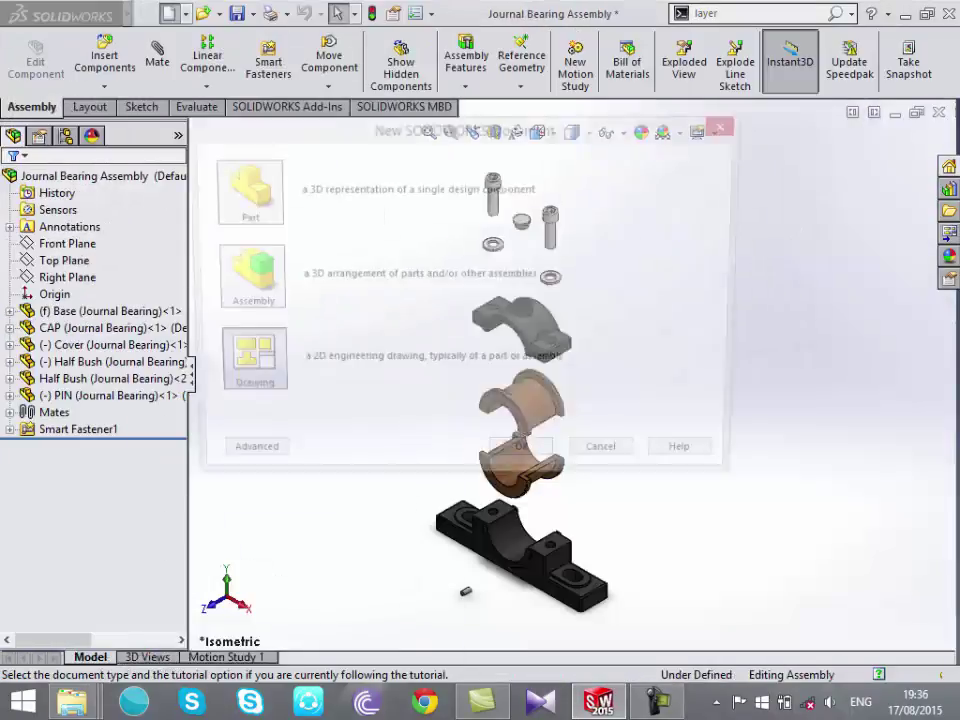
pyautogui.press('Return')
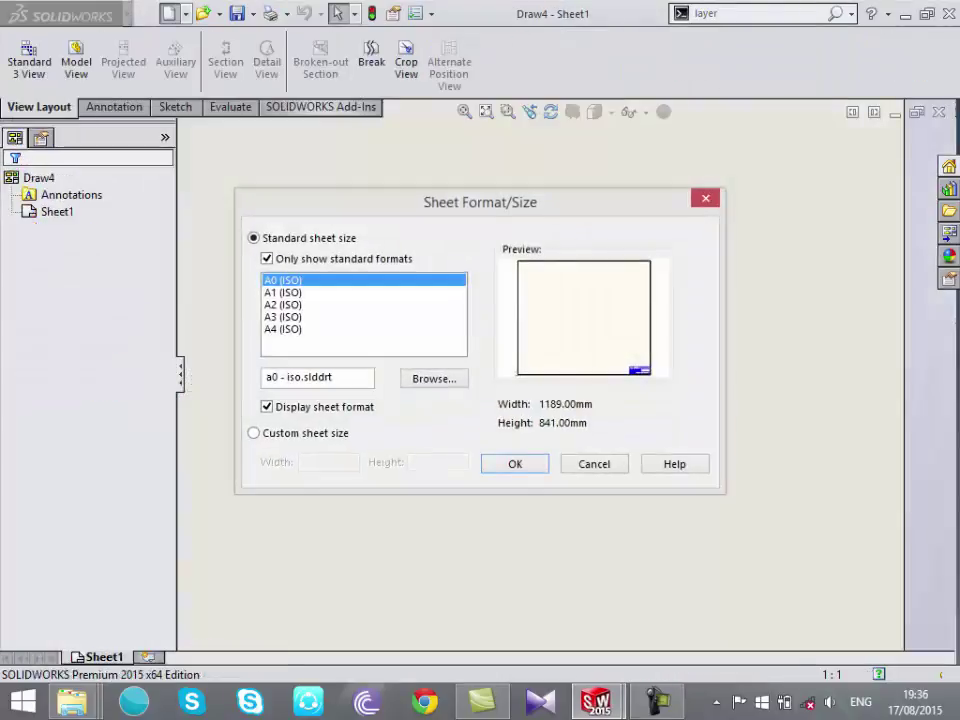
pyautogui.press('Return')
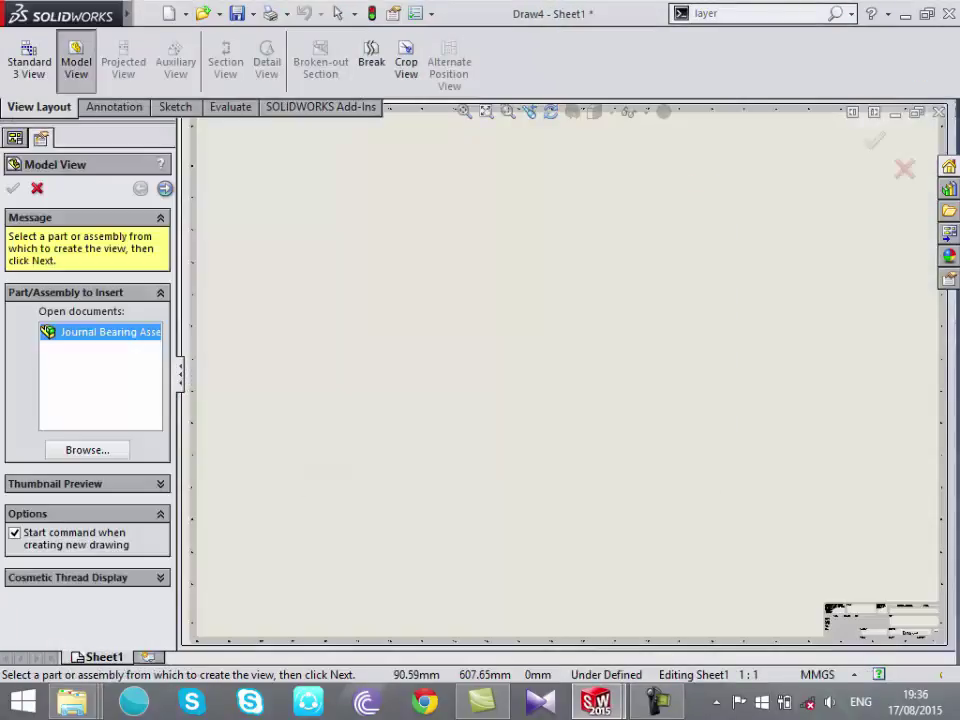
# Insert the Part's front view with right side and top projected views
pyautogui.click(87, 449)
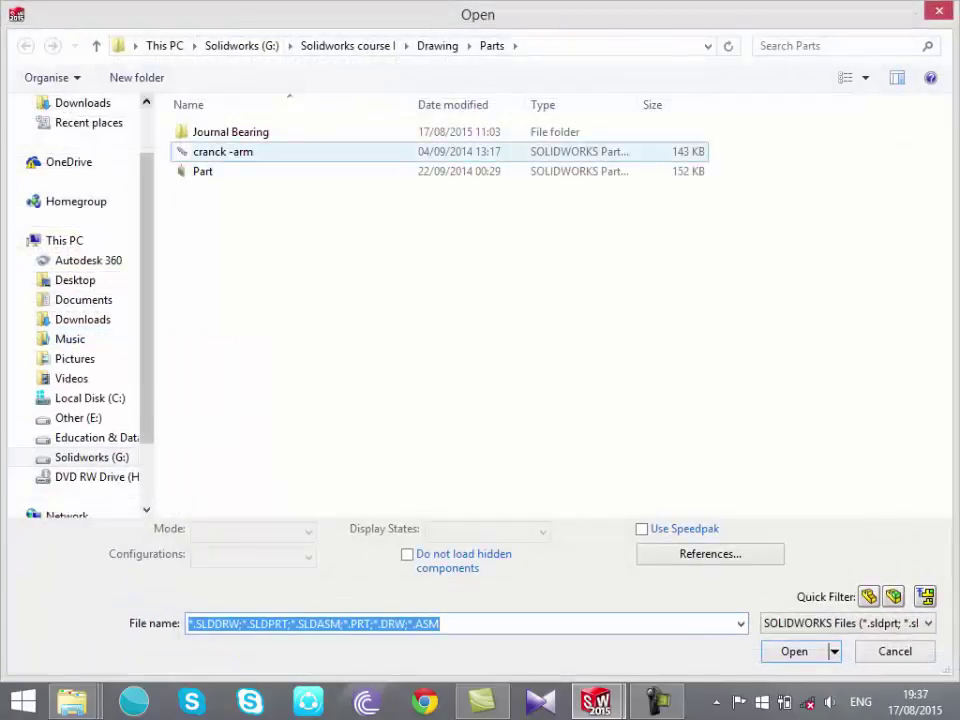
pyautogui.doubleClick(204, 171)
pyautogui.click(375, 315)
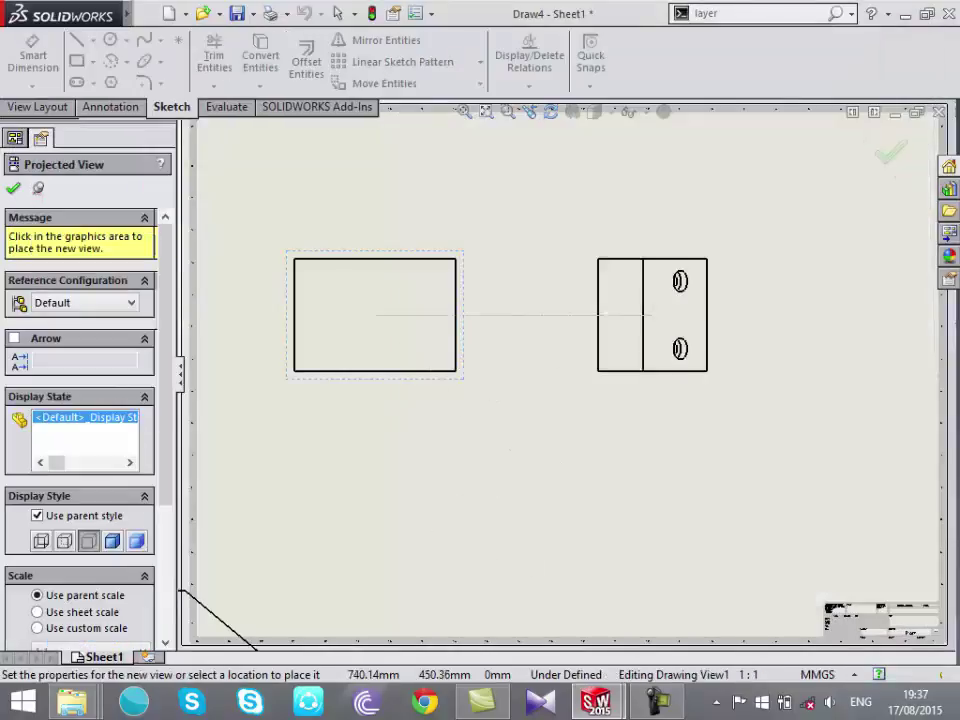
pyautogui.click(750, 315)
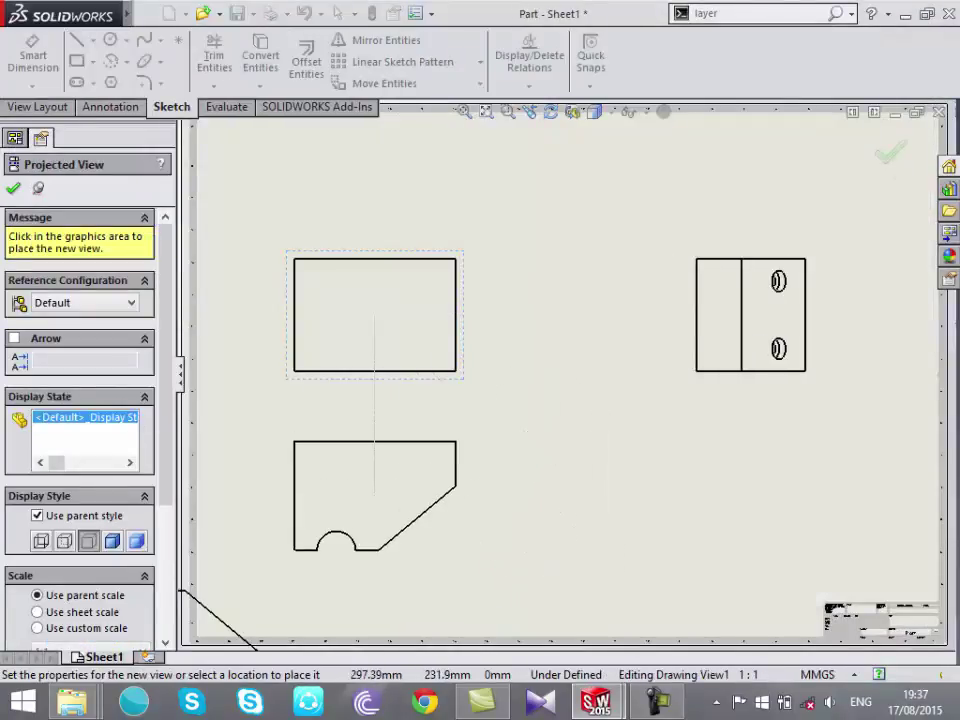
pyautogui.click(375, 495)
pyautogui.press('Escape')
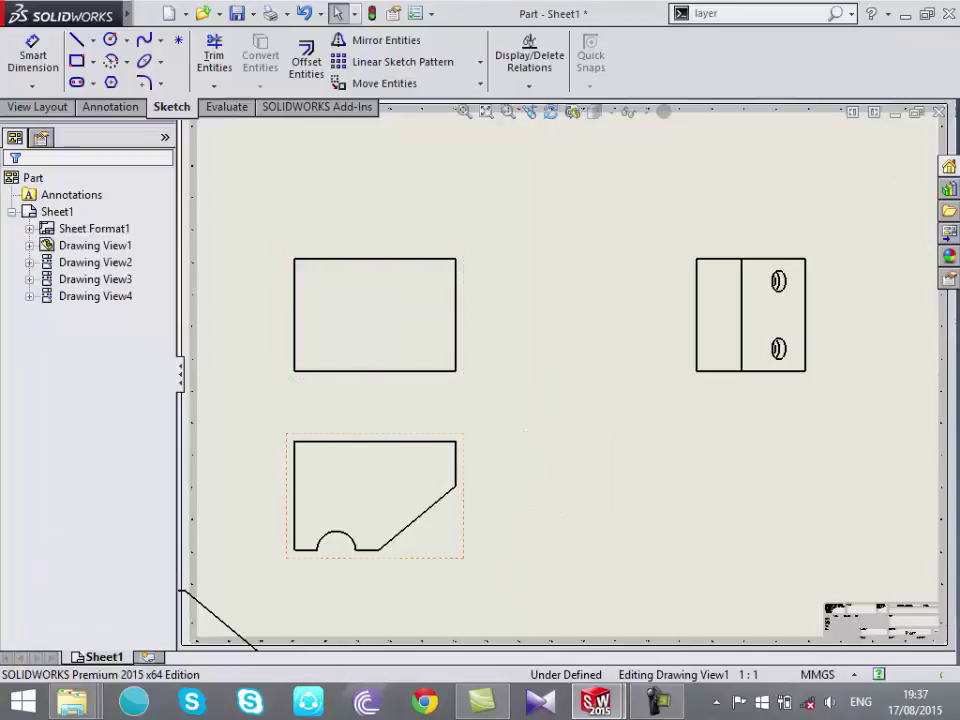
# Delete the extra bottom and bottom-left views, leaving three orthographic views
pyautogui.click(377, 304)
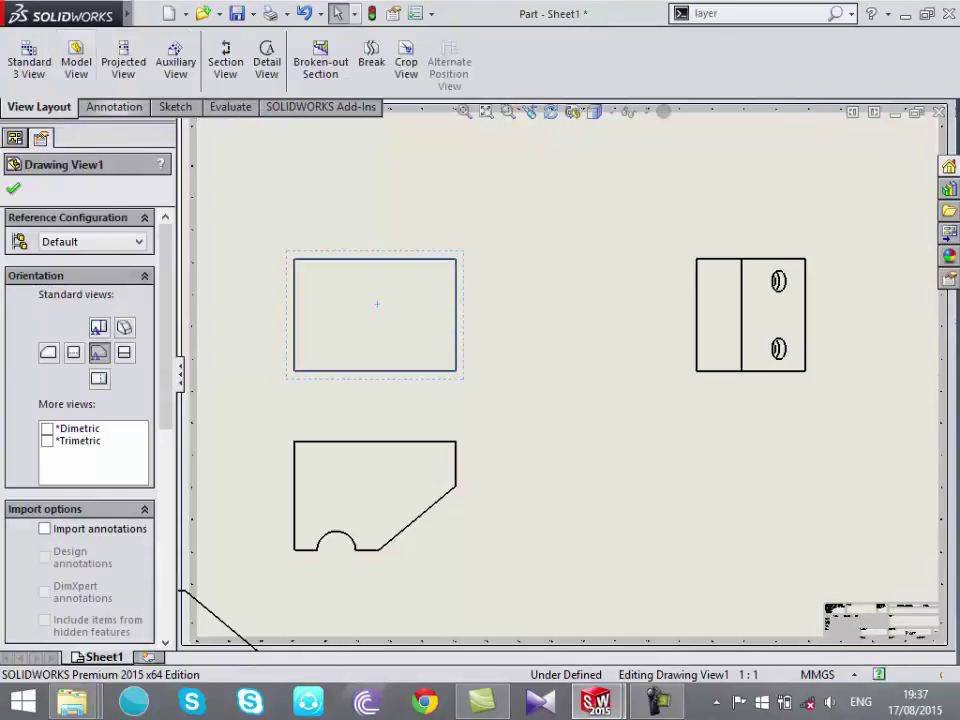
pyautogui.click(123, 60)
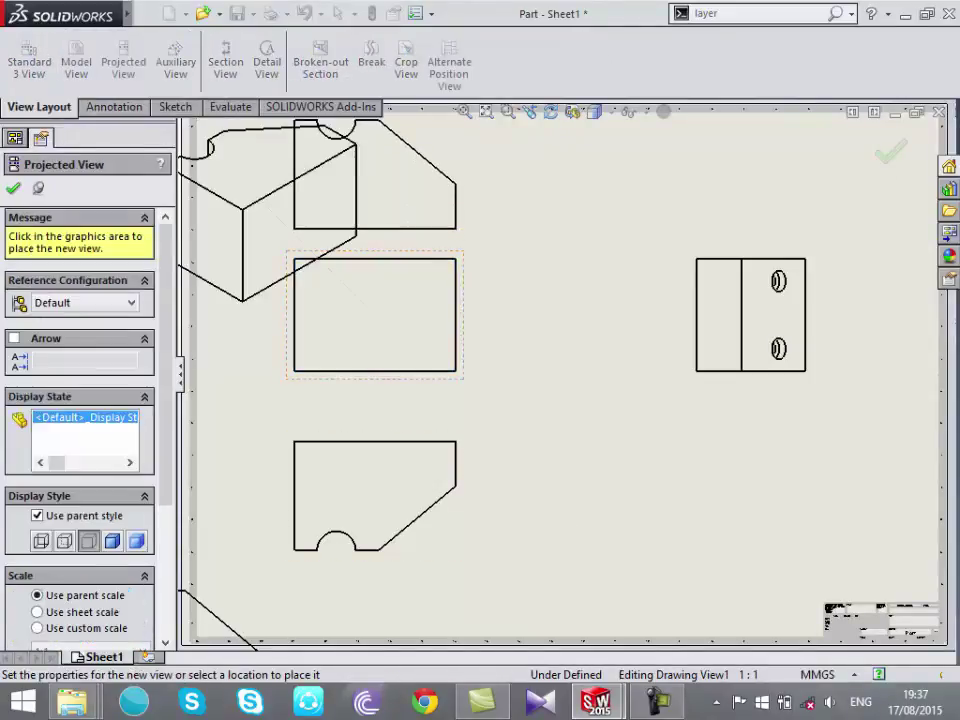
pyautogui.press('z')
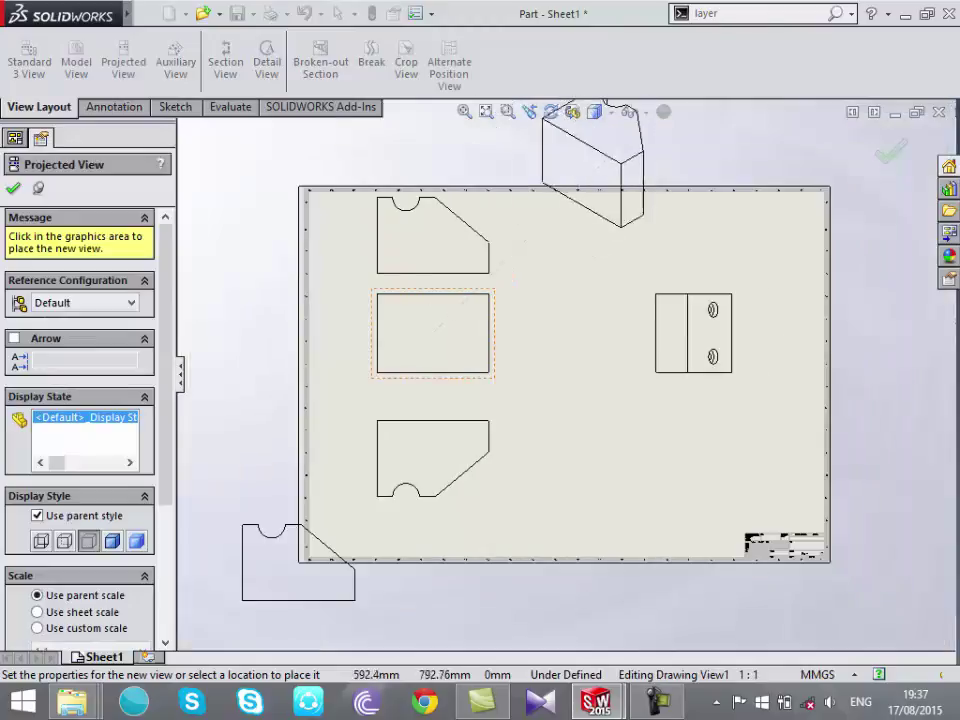
pyautogui.press('Escape')
pyautogui.click(458, 476)
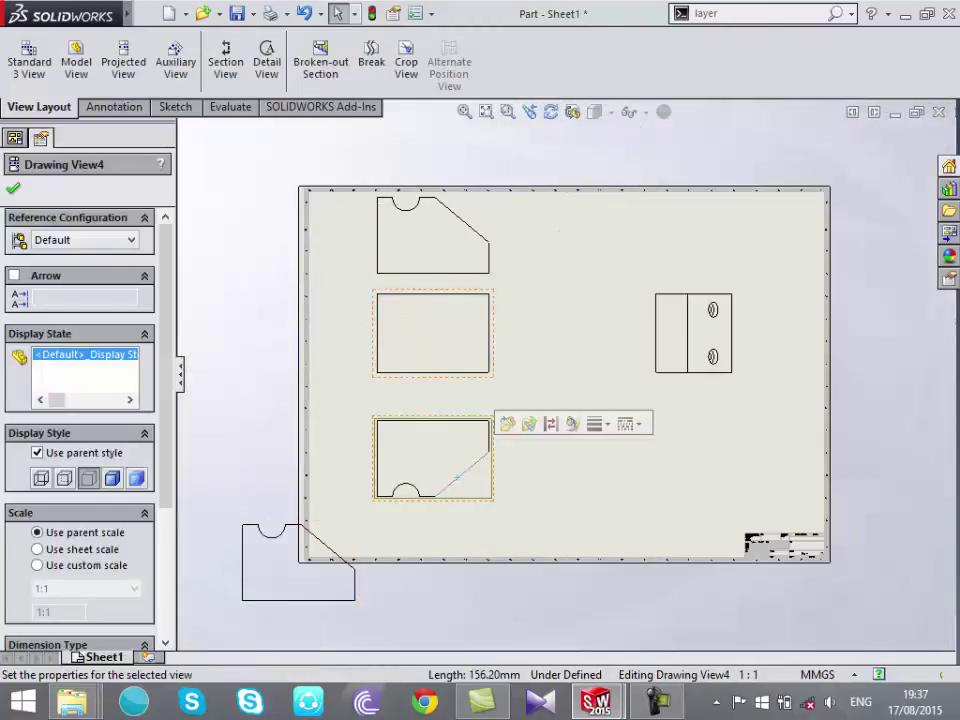
pyautogui.press('Delete')
pyautogui.press('Return')
pyautogui.click(299, 560)
pyautogui.press('Delete')
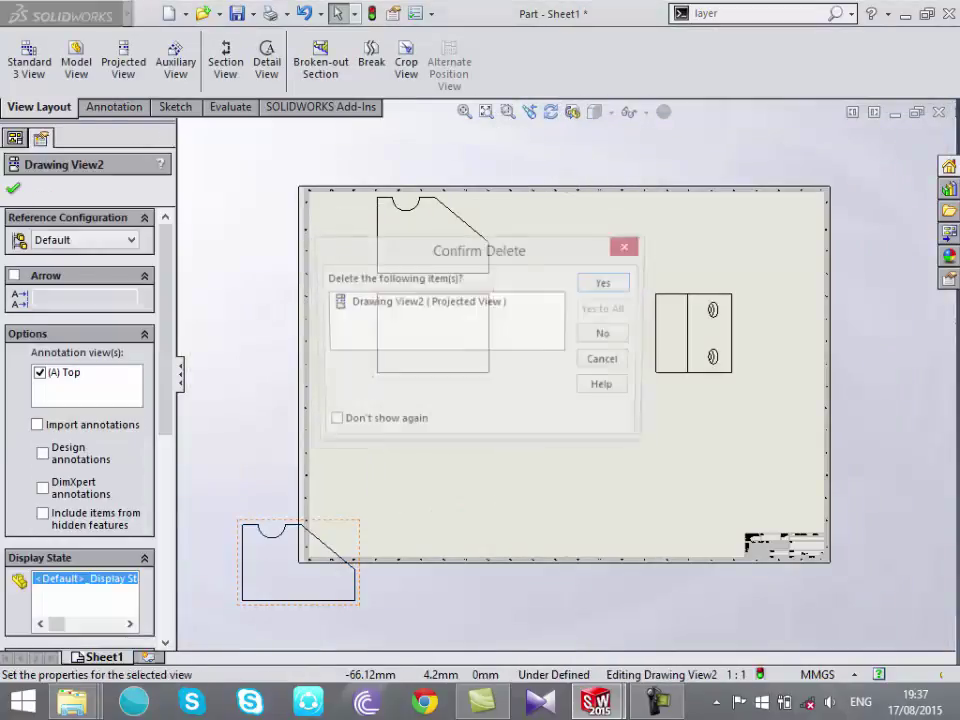
pyautogui.press('Return')
# Abandon a first section attempt and delete the right side view
pyautogui.click(225, 62)
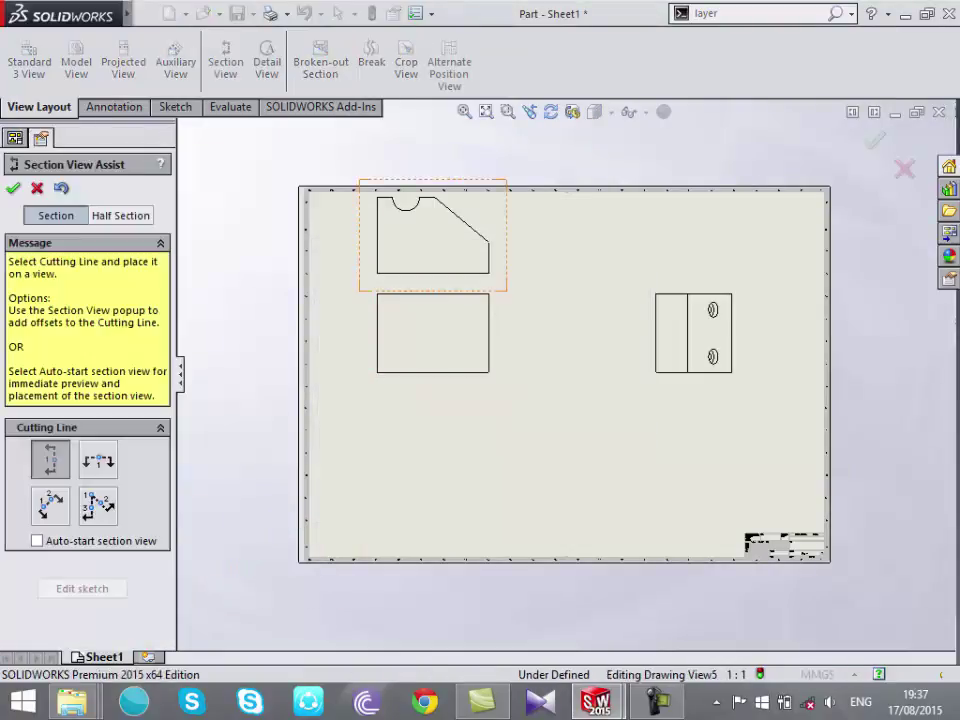
pyautogui.press('h')
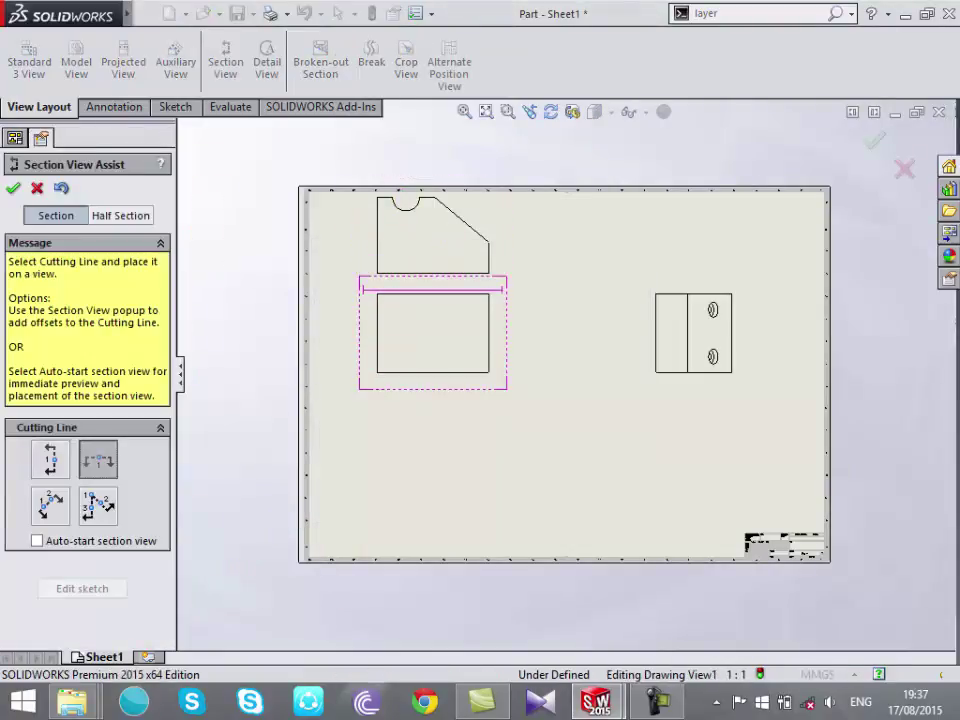
pyautogui.press('v')
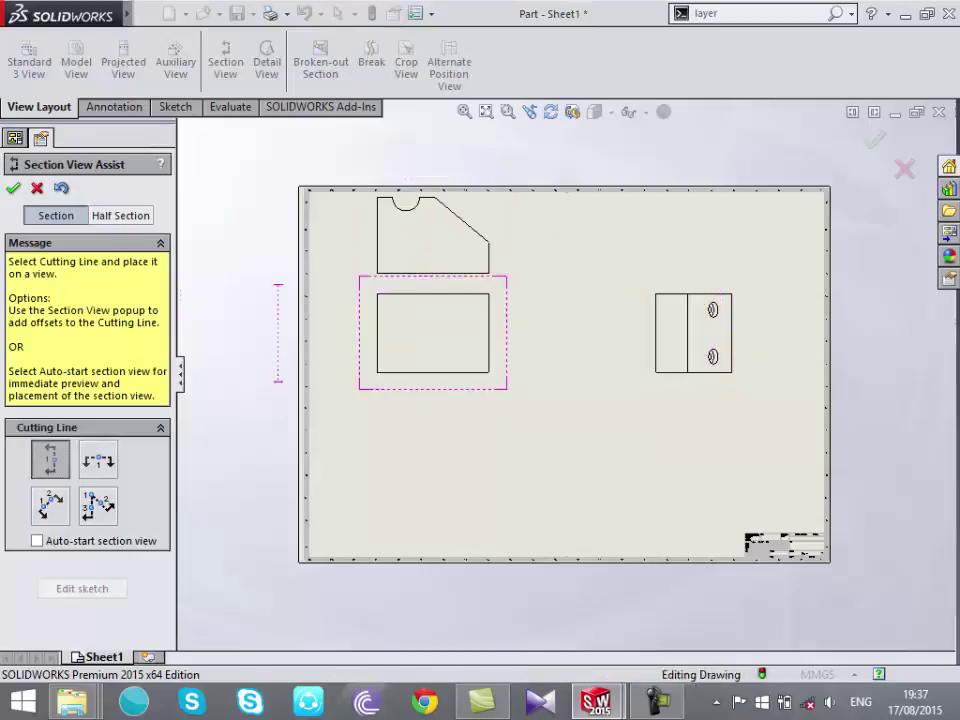
pyautogui.press('Escape')
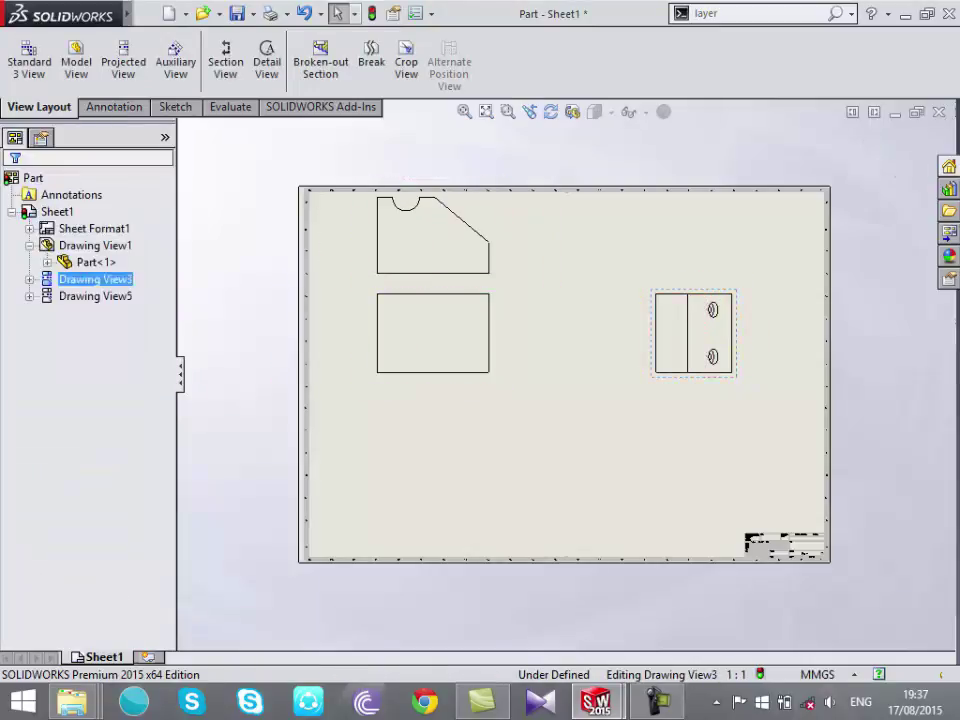
pyautogui.press('Delete')
pyautogui.press('Return')
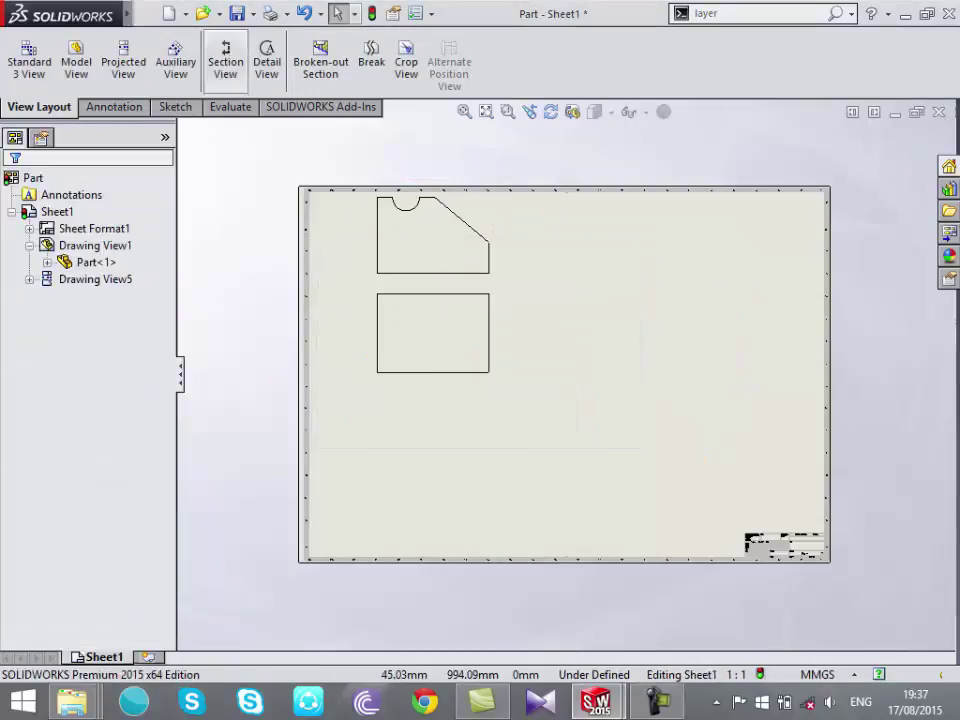
# Project a new view from the notched view at the upper right
pyautogui.click(123, 62)
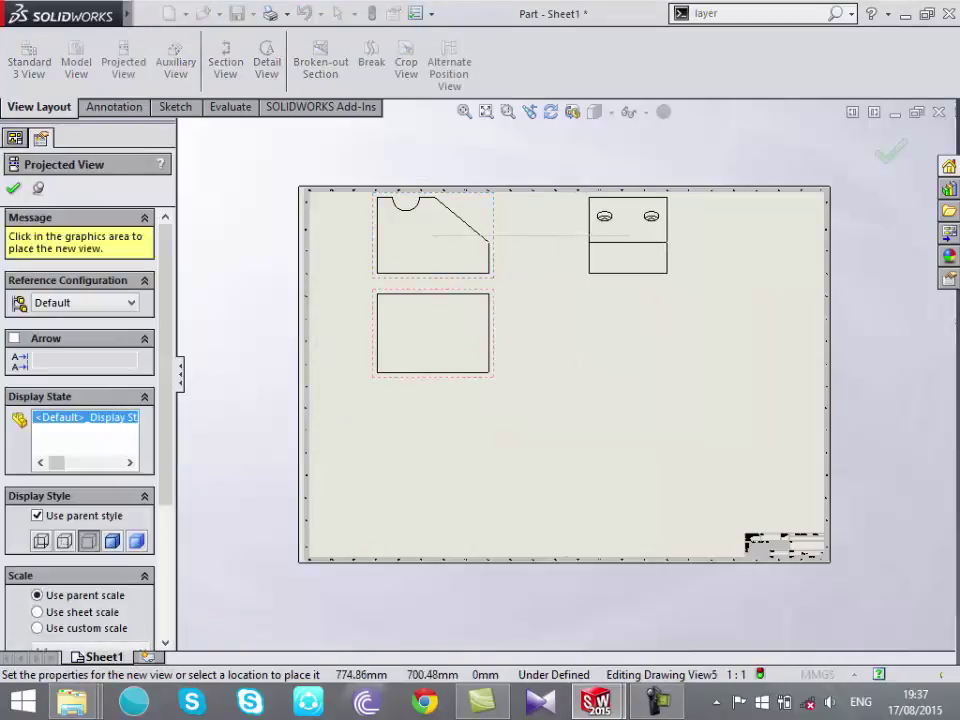
pyautogui.click(662, 235)
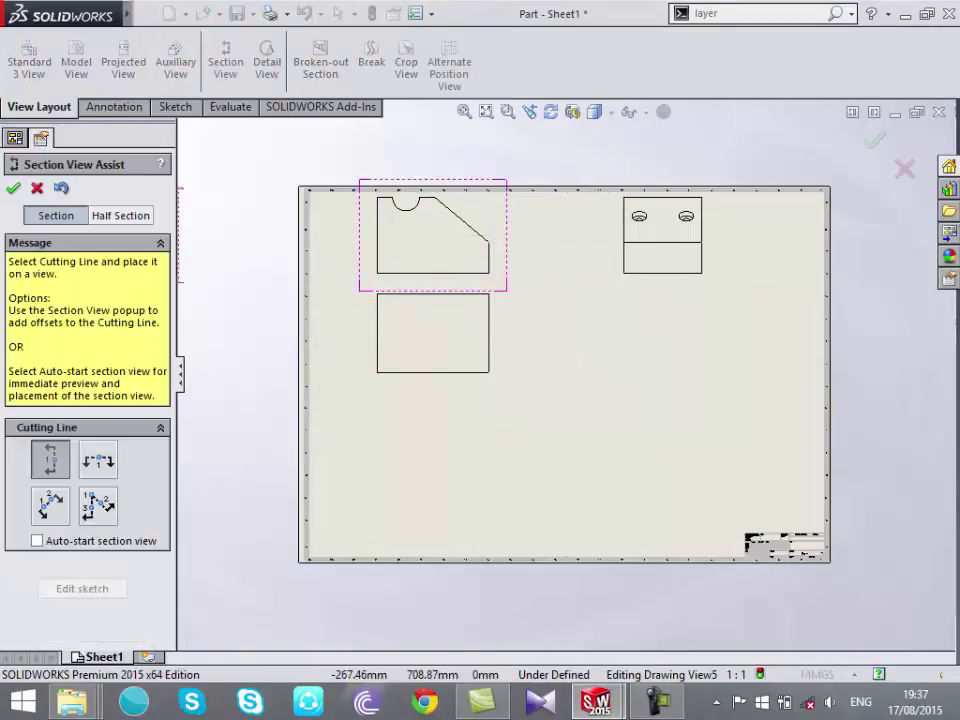
pyautogui.scroll(-3, 705, 410)
# Cut Section A-A vertically through the hole and place it right of the top view
pyautogui.click(614, 335)
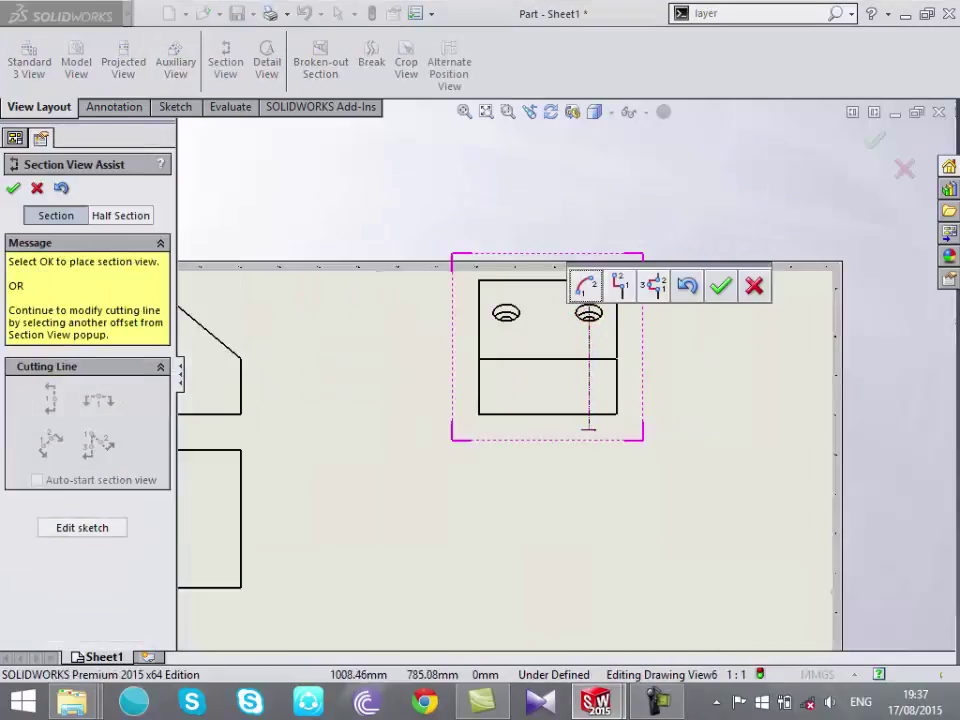
pyautogui.click(720, 283)
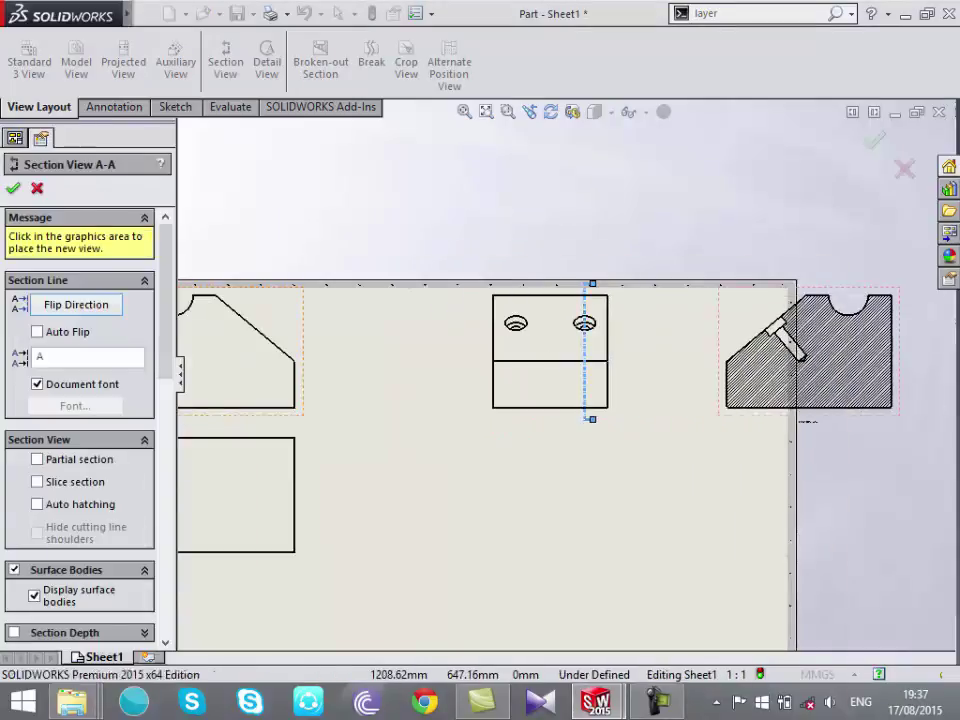
pyautogui.click(760, 350)
pyautogui.click(13, 188)
pyautogui.press('f')
pyautogui.scroll(-5, 673, 392)
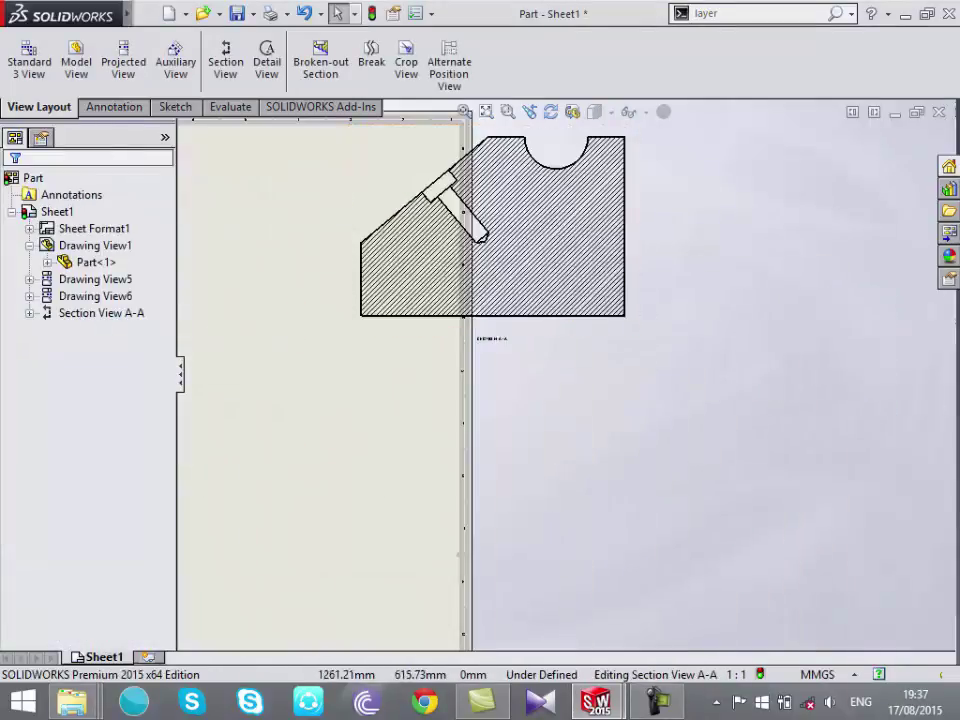
pyautogui.click(112, 106)
# Insert the entire model's dimensions (100, 70, 120, 35, R30) and zoom around to review them
pyautogui.click(83, 60)
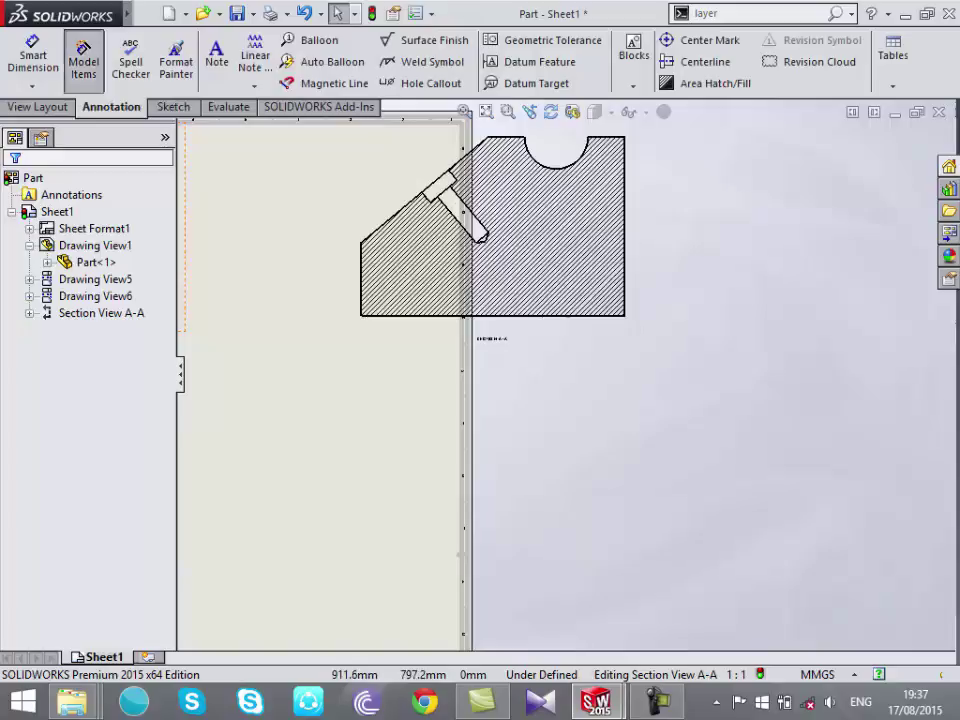
pyautogui.click(95, 393)
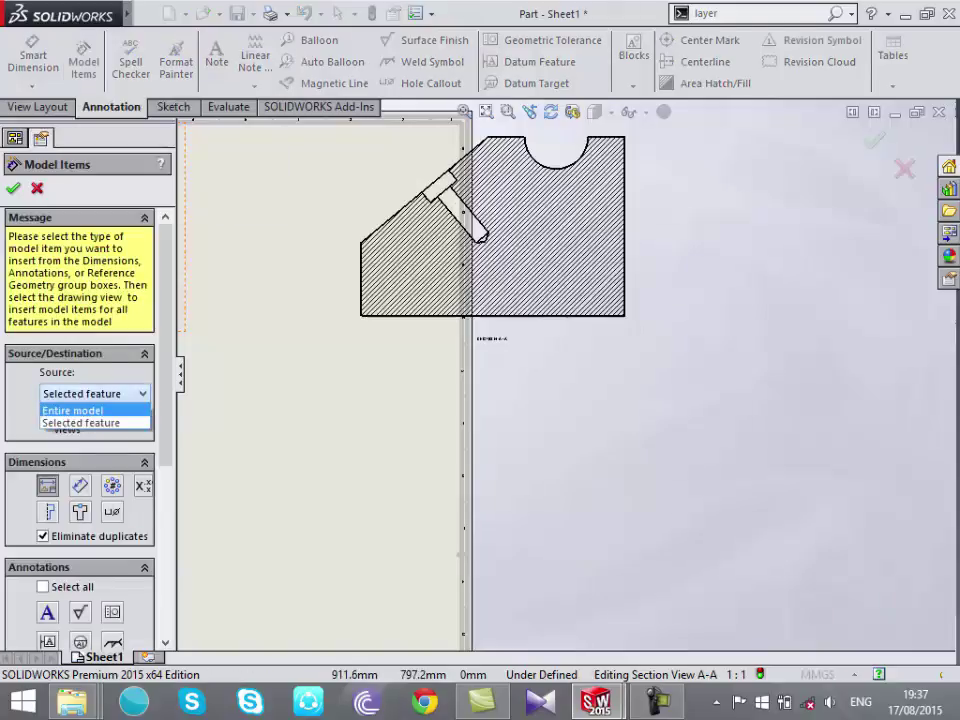
pyautogui.click(80, 408)
pyautogui.scroll(5, 563, 373)
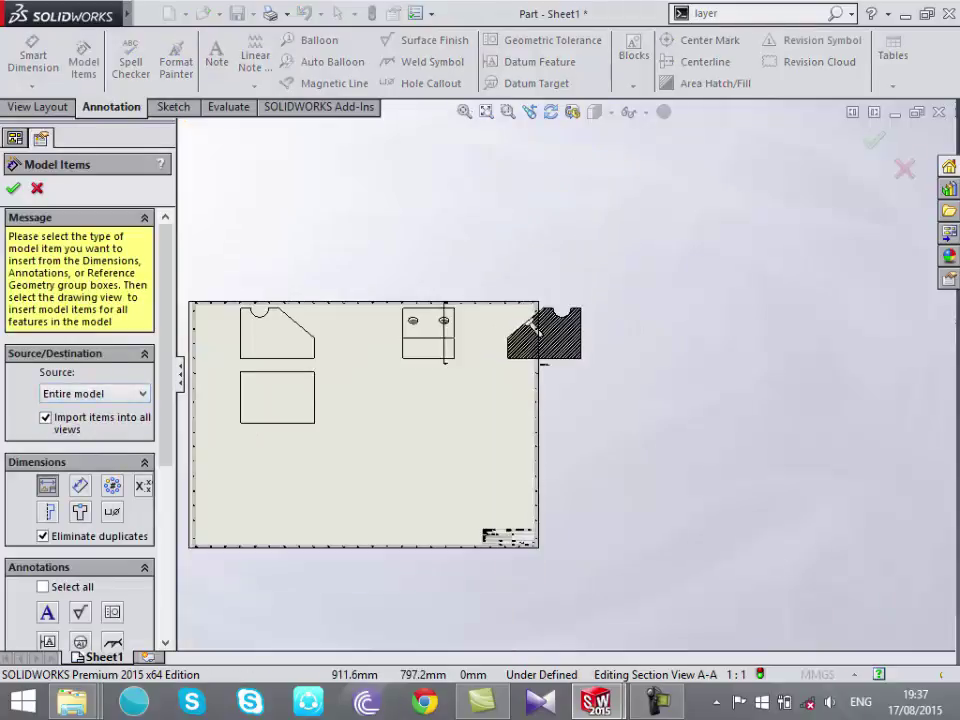
pyautogui.press('Return')
pyautogui.scroll(-3, 531, 324)
pyautogui.scroll(-8, 531, 324)
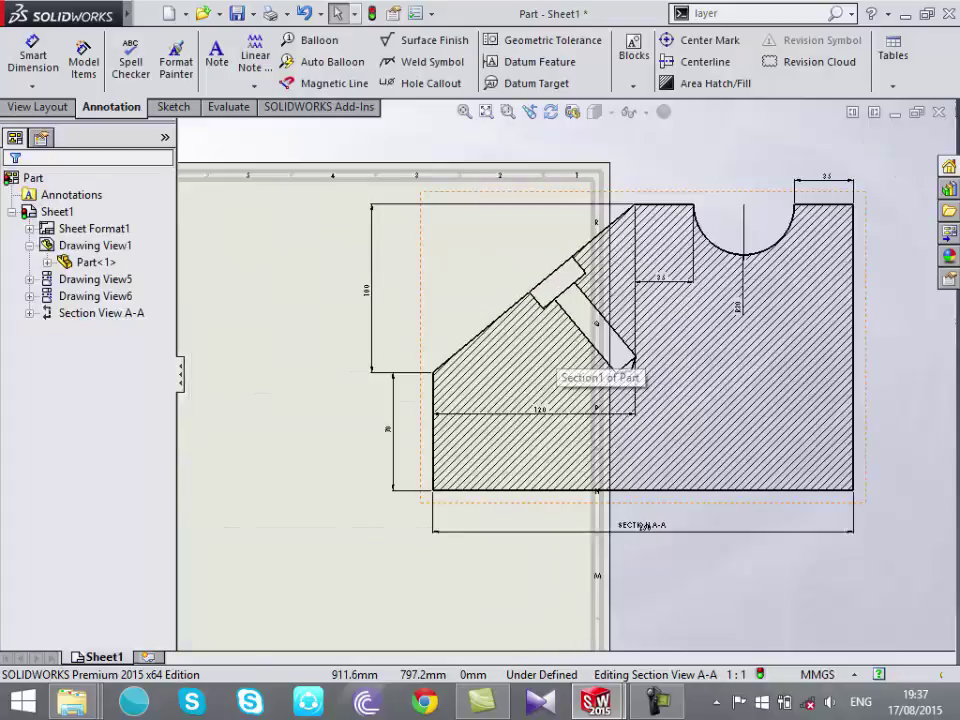
pyautogui.scroll(-2, 531, 324)
pyautogui.scroll(2, 565, 374)
pyautogui.scroll(4, 565, 374)
pyautogui.scroll(-3, 565, 374)
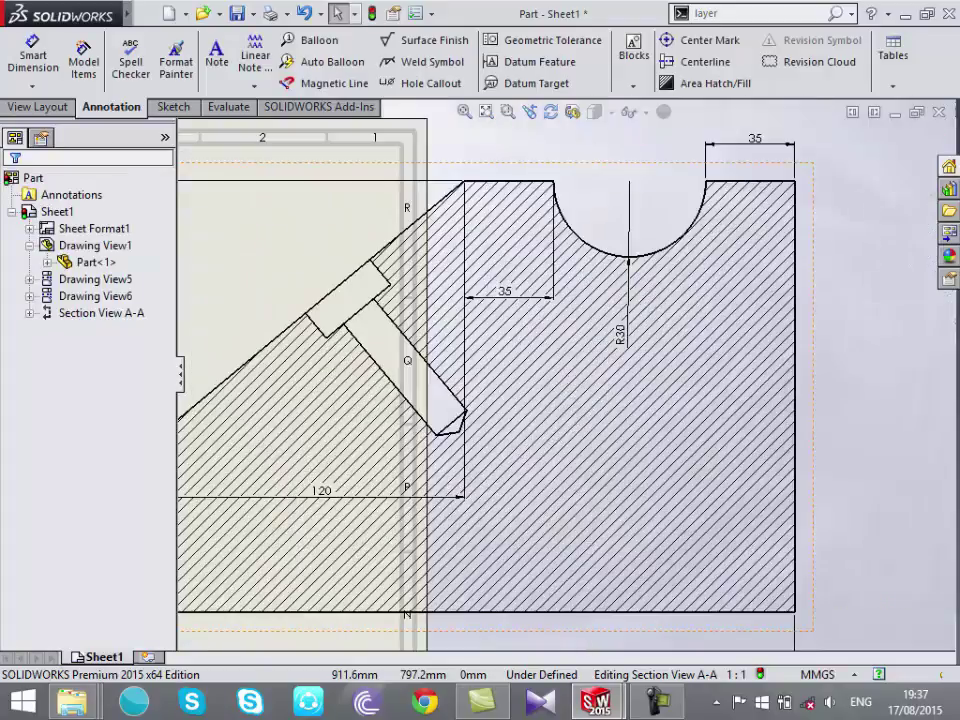
pyautogui.scroll(3, 750, 387)
pyautogui.scroll(3, 750, 387)
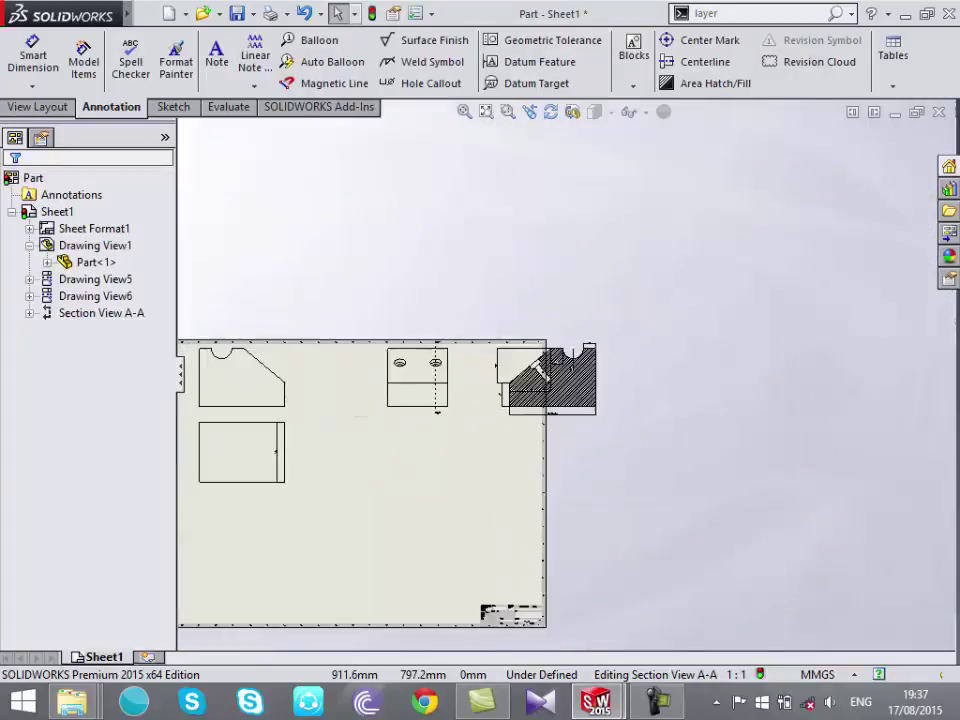
pyautogui.scroll(-1, 750, 387)
pyautogui.scroll(-2, 469, 449)
pyautogui.scroll(4, 520, 400)
pyautogui.scroll(-3, 420, 420)
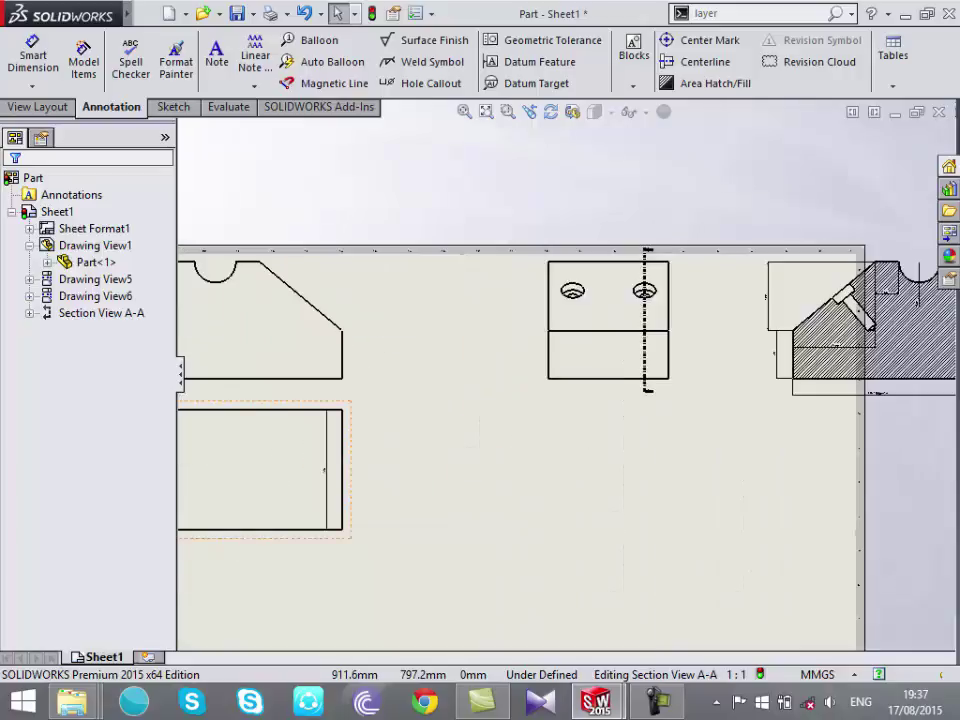
pyautogui.scroll(-4, 420, 420)
pyautogui.scroll(3, 545, 465)
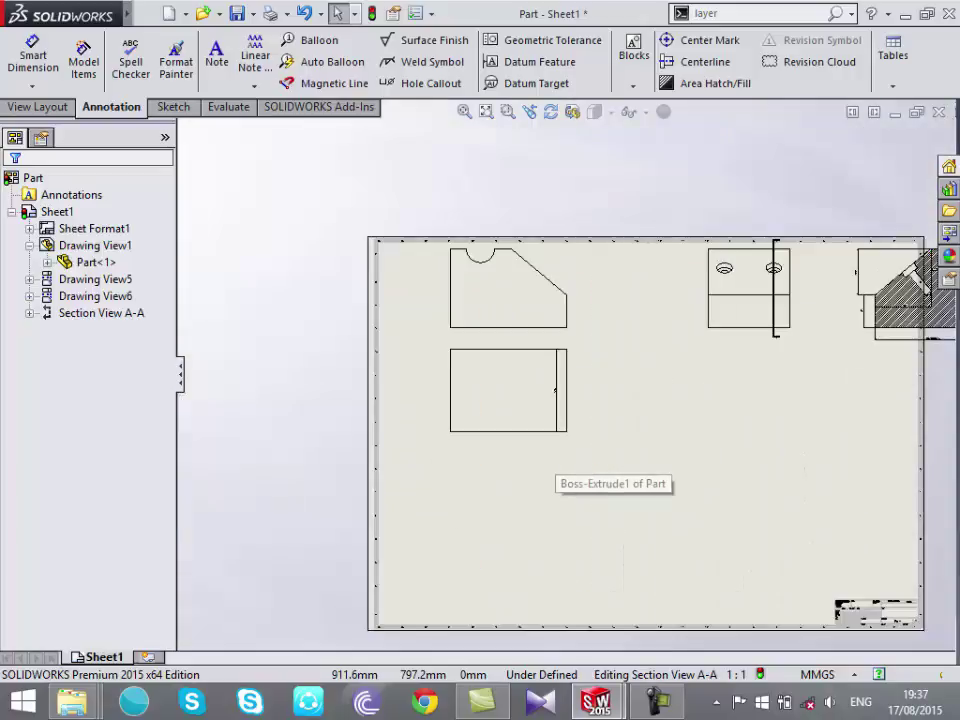
pyautogui.scroll(2, 545, 465)
pyautogui.scroll(-2, 507, 350)
pyautogui.scroll(-2, 507, 350)
pyautogui.scroll(-2, 507, 350)
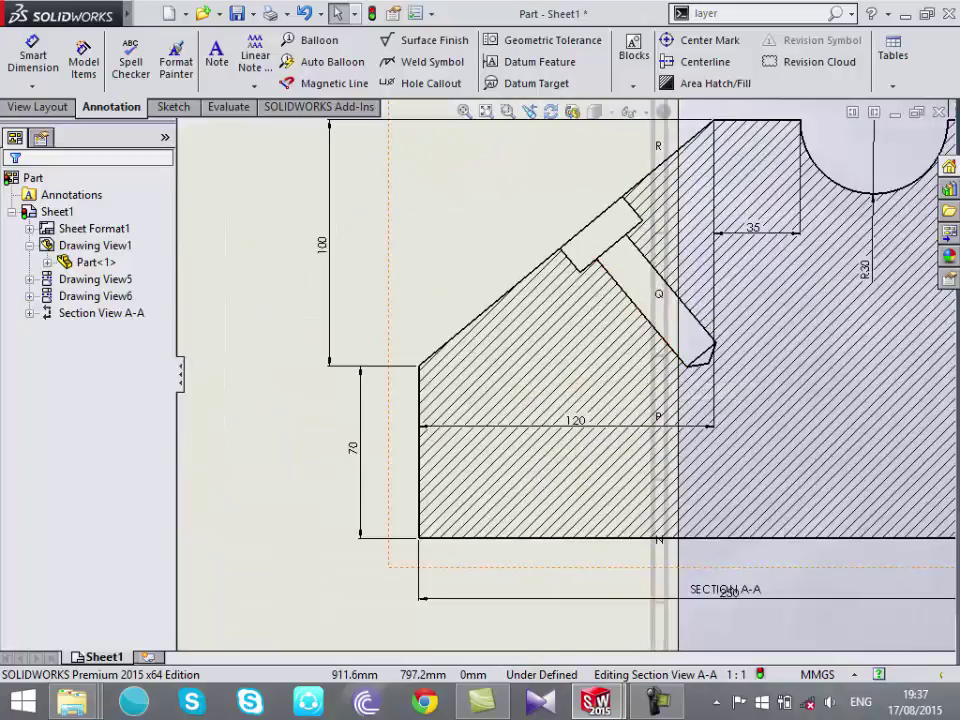
pyautogui.scroll(-2, 507, 350)
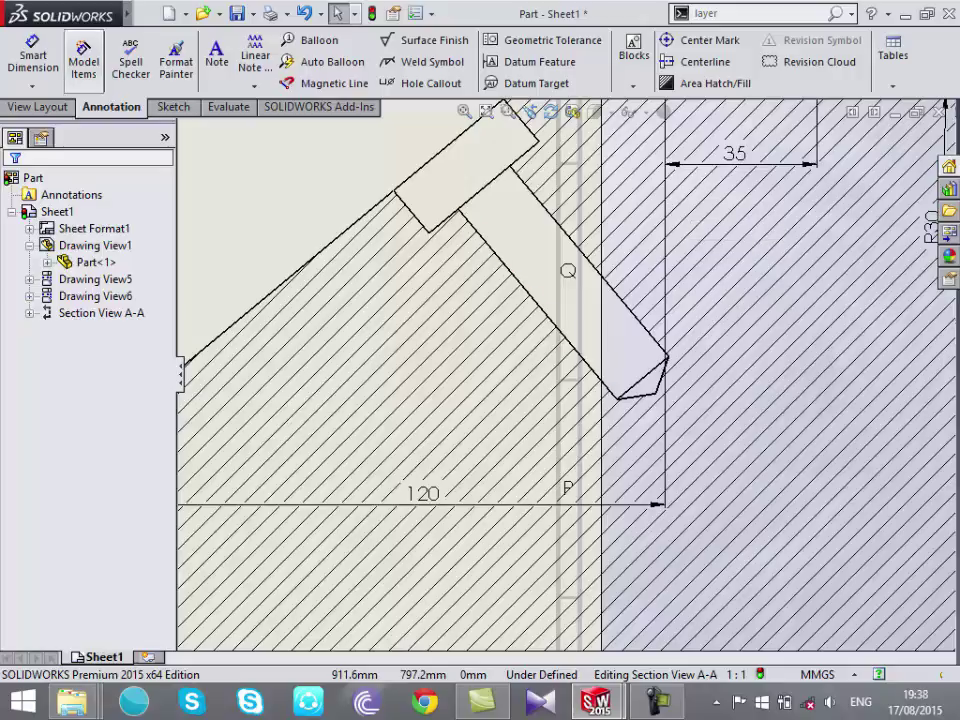
# Insert the hole's model items (Ø33, 12.80, Ø15.50, 118° drill point) into Section A-A
pyautogui.click(83, 58)
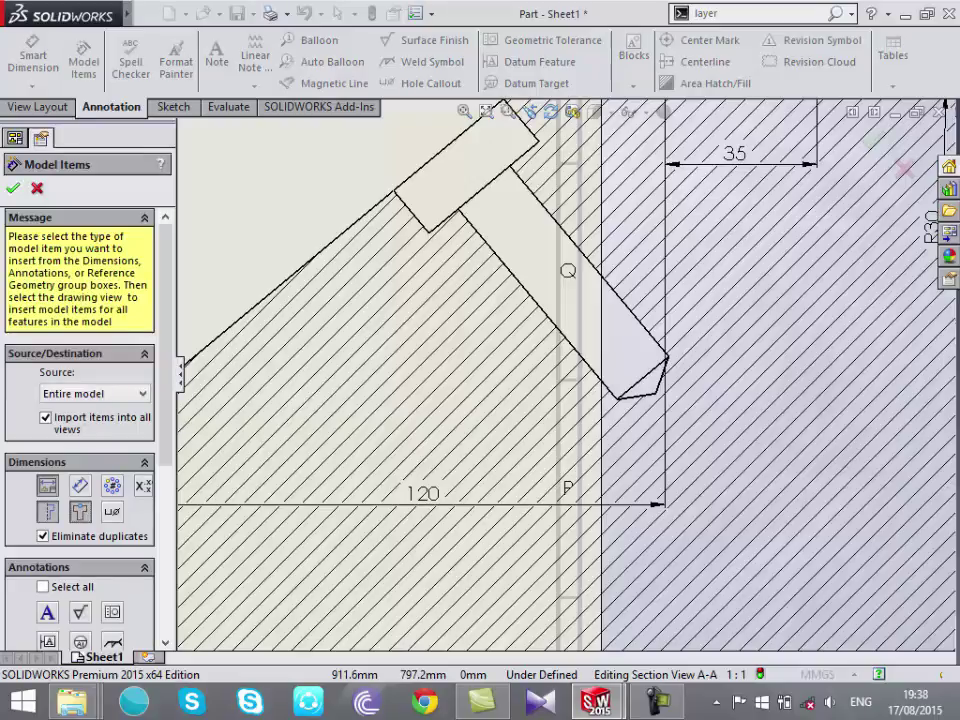
pyautogui.press('Return')
pyautogui.scroll(3, 530, 400)
pyautogui.scroll(-3, 530, 400)
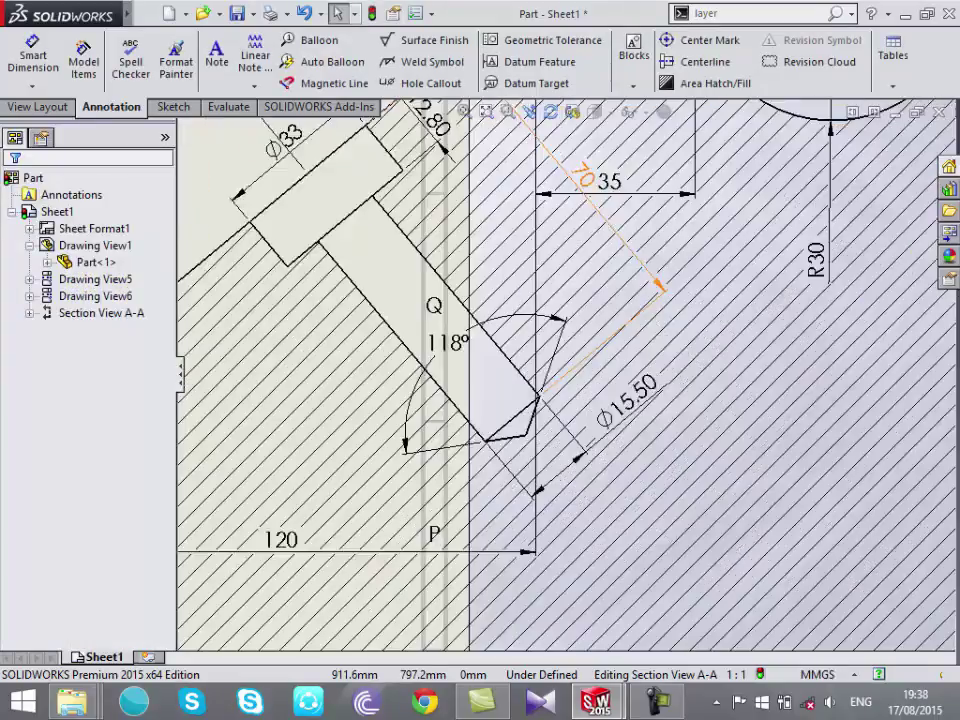
pyautogui.scroll(-1, 530, 400)
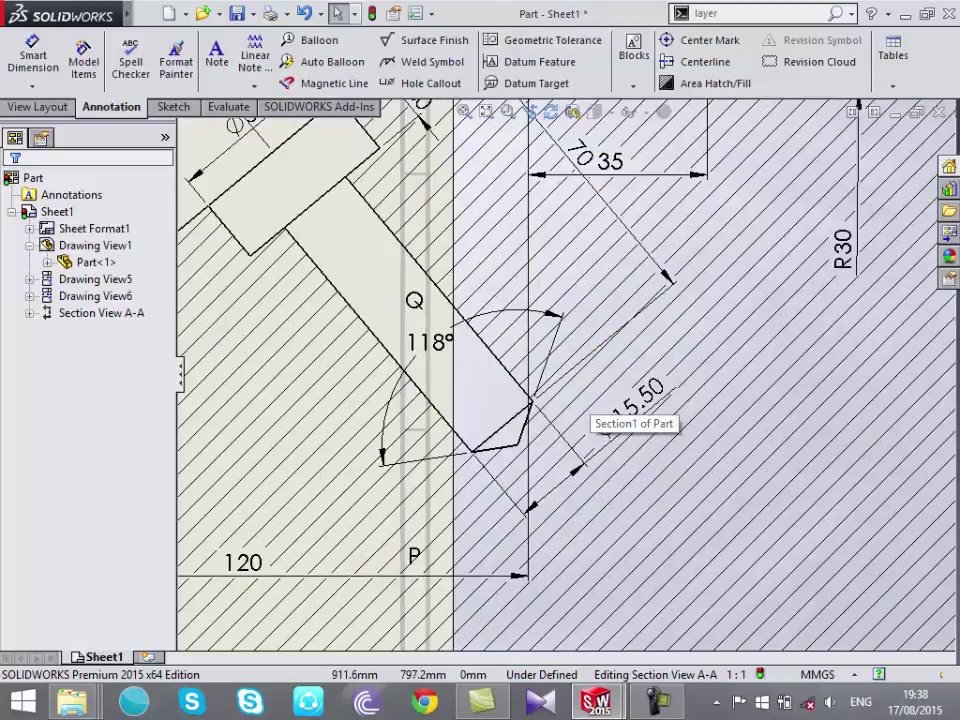
pyautogui.scroll(2, 585, 408)
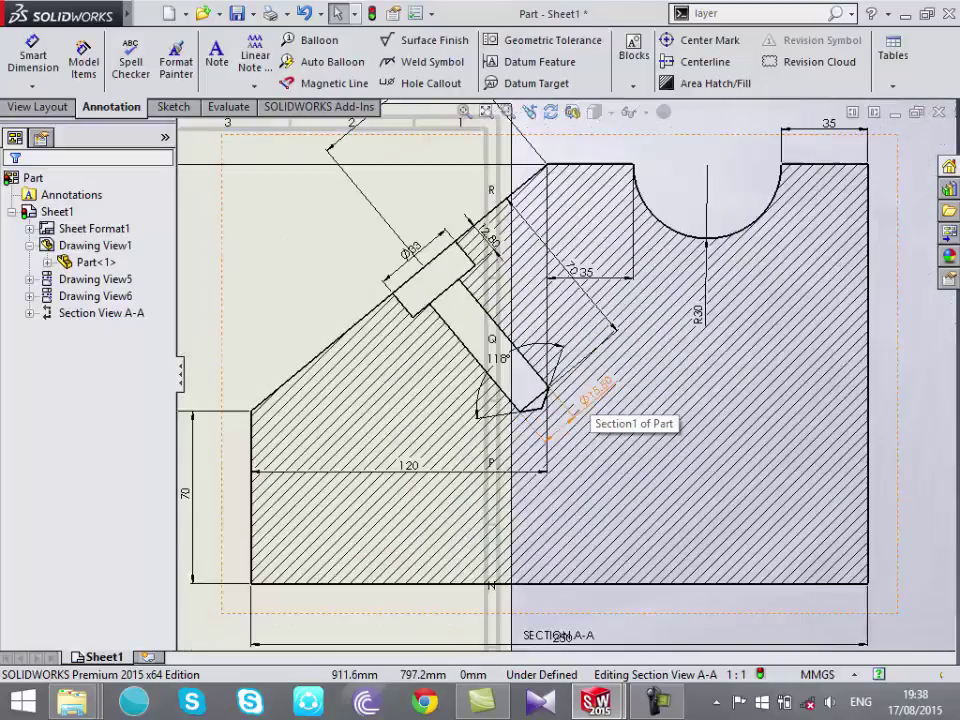
pyautogui.scroll(-3, 420, 250)
pyautogui.scroll(-2, 400, 255)
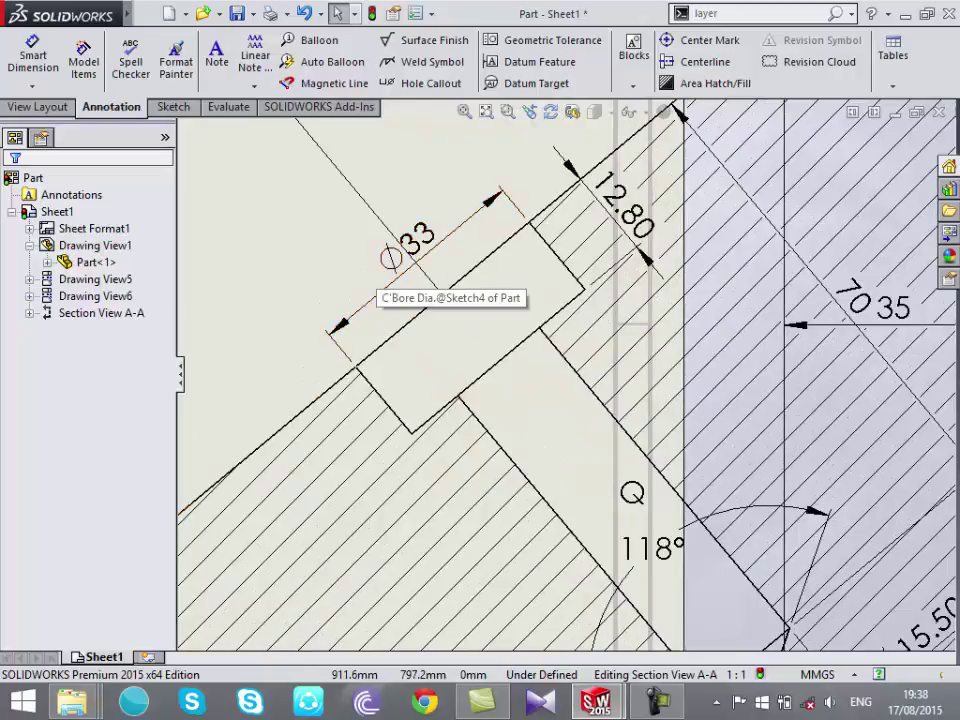
pyautogui.scroll(2, 540, 450)
pyautogui.scroll(-2, 545, 470)
pyautogui.scroll(-1, 545, 470)
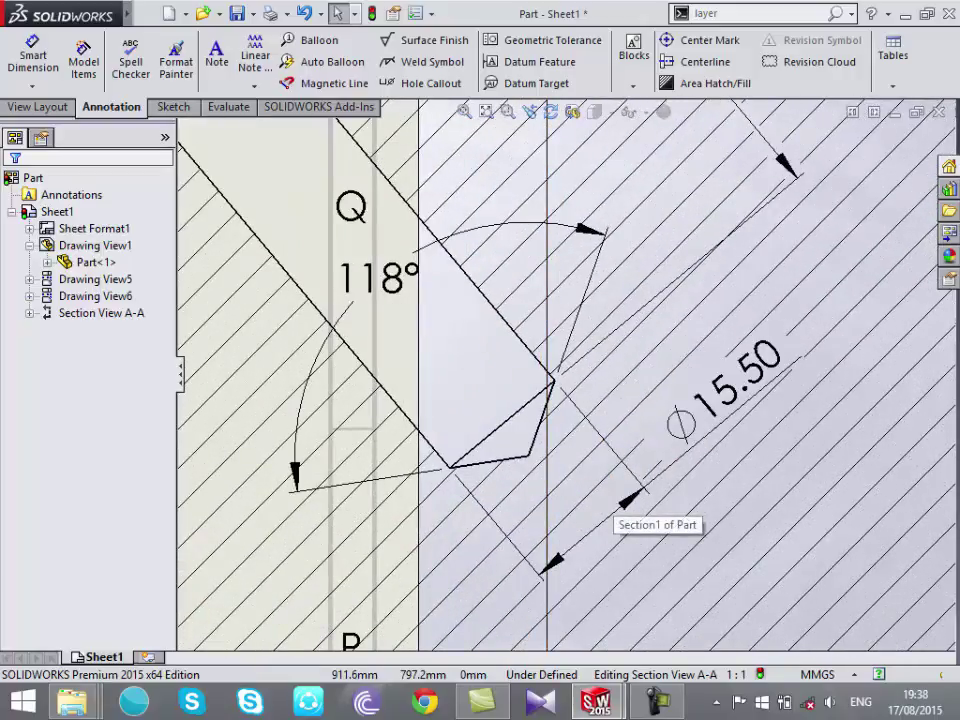
# Rerun Model Items with the dimension layer unchanged and dismiss the 'No dimensions are inserted' notice
pyautogui.click(84, 55)
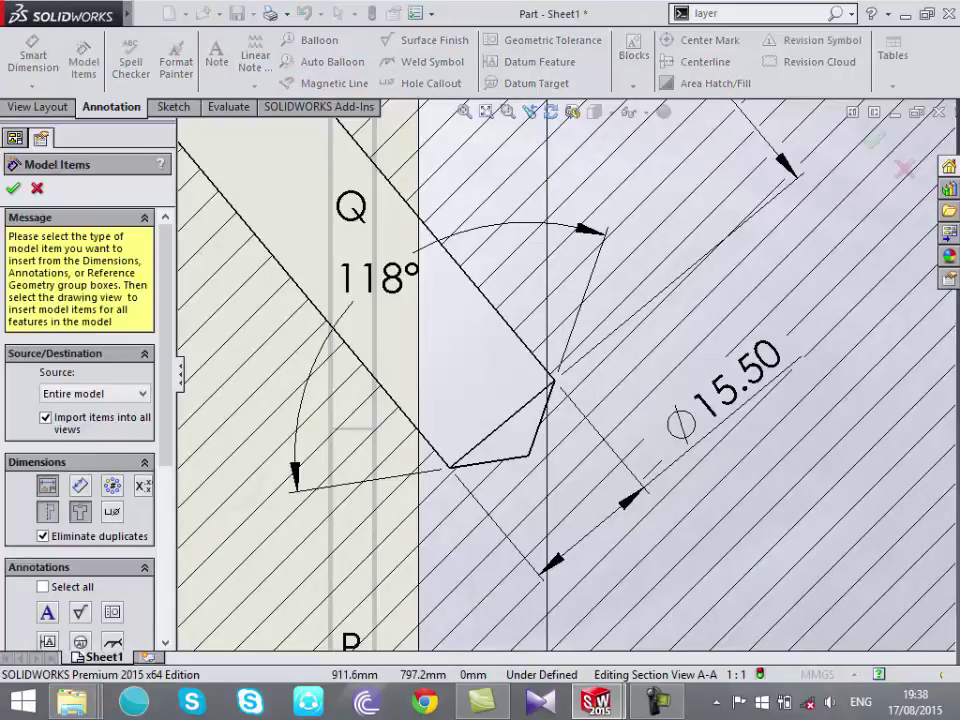
pyautogui.moveTo(178, 300); pyautogui.dragTo(265, 300)
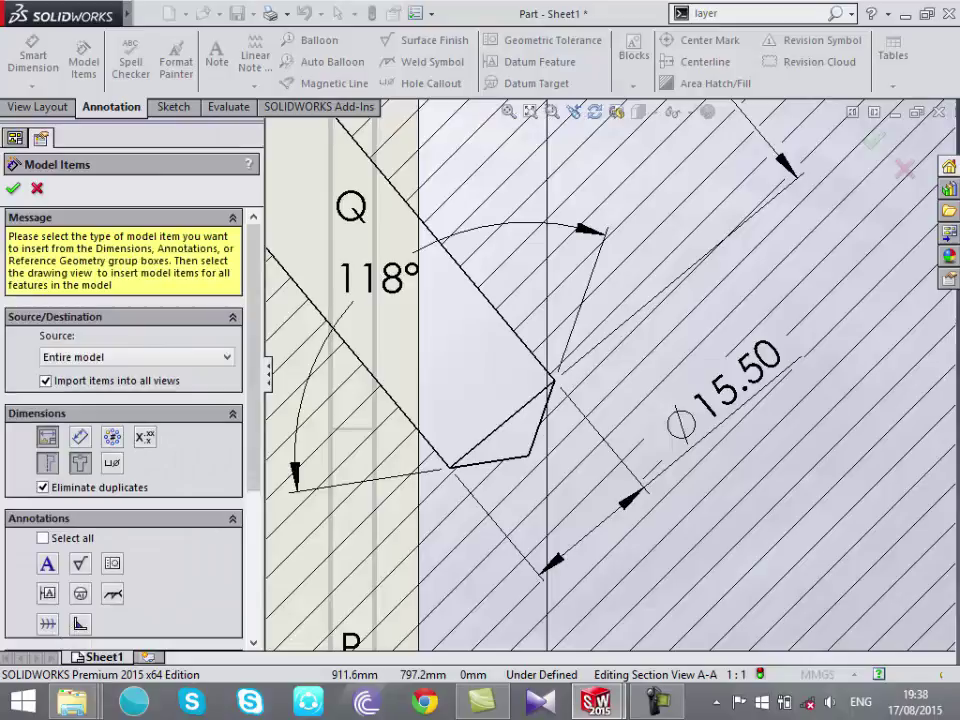
pyautogui.scroll(-5, 123, 400)
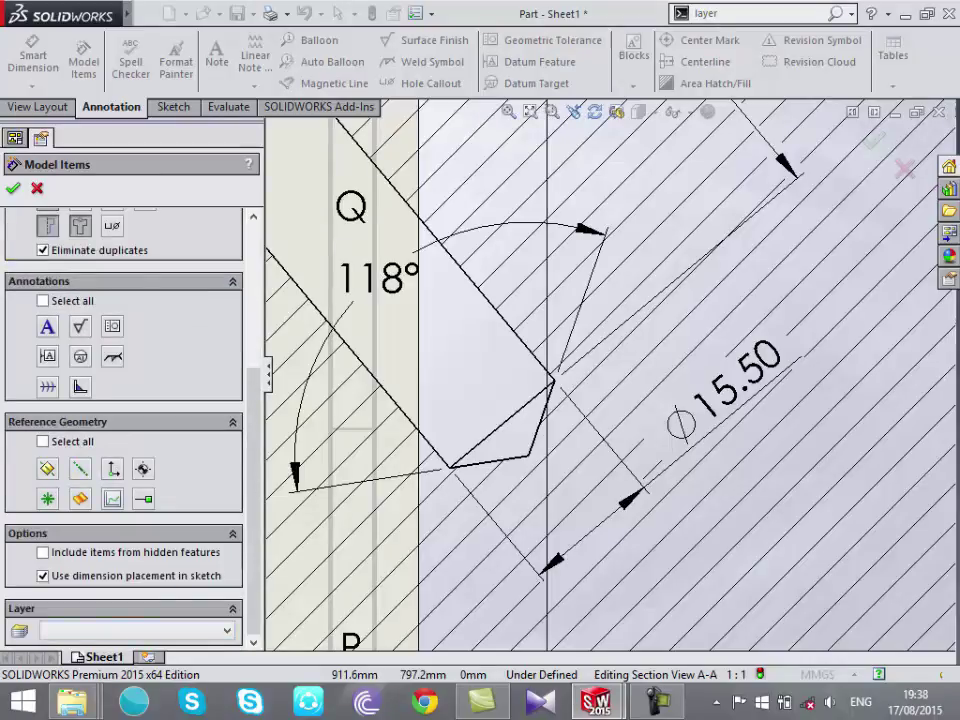
pyautogui.click(227, 630)
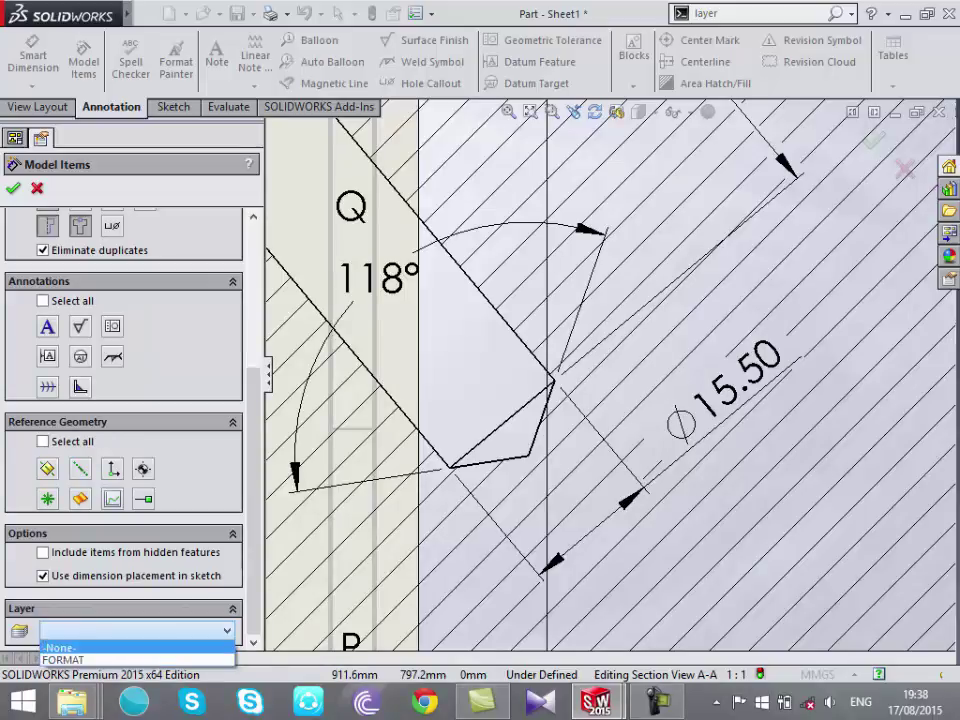
pyautogui.click(60, 647)
pyautogui.click(13, 188)
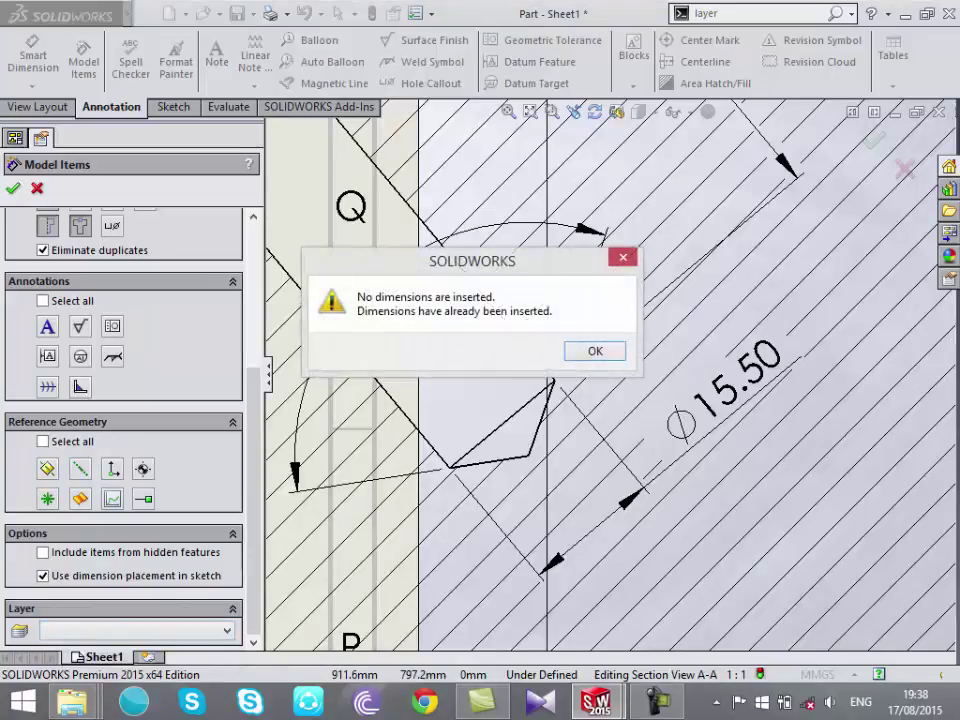
pyautogui.click(594, 349)
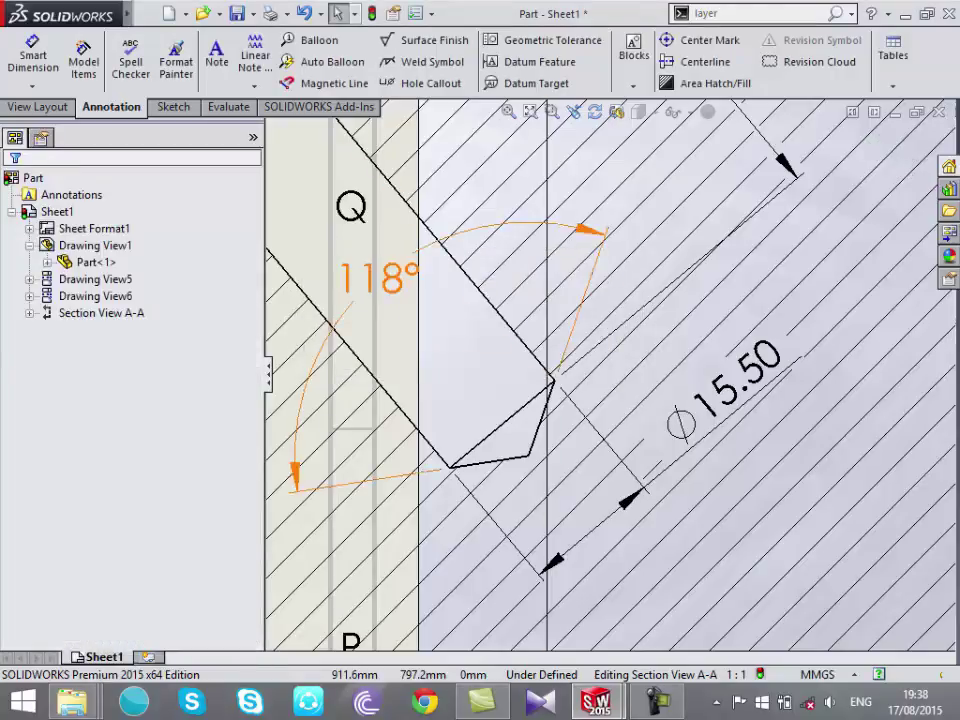
pyautogui.scroll(5, 605, 372)
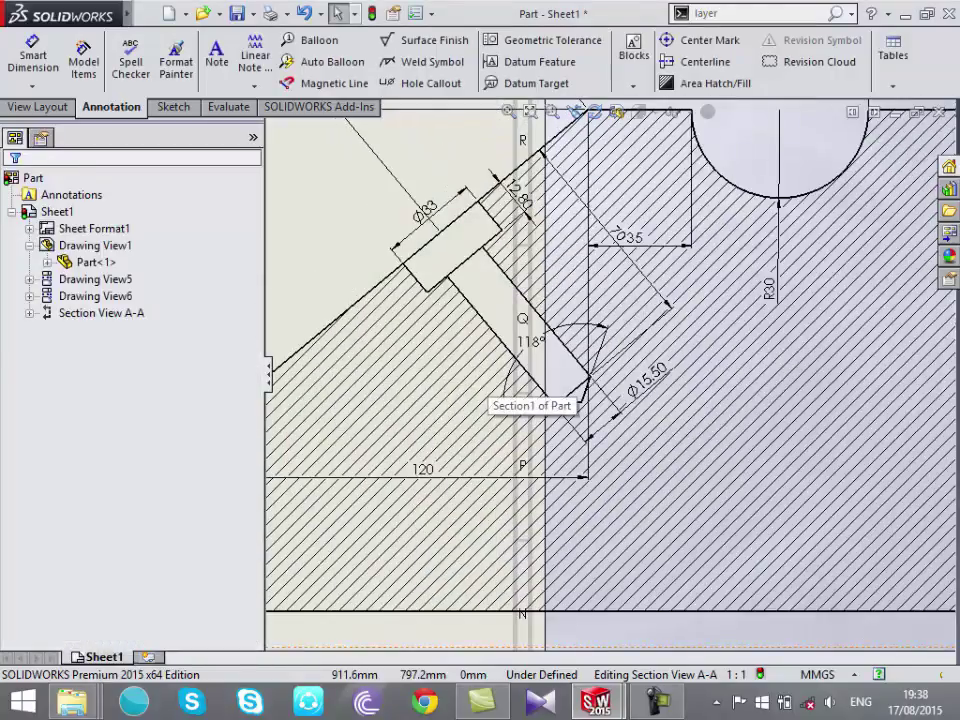
pyautogui.scroll(2, 603, 379)
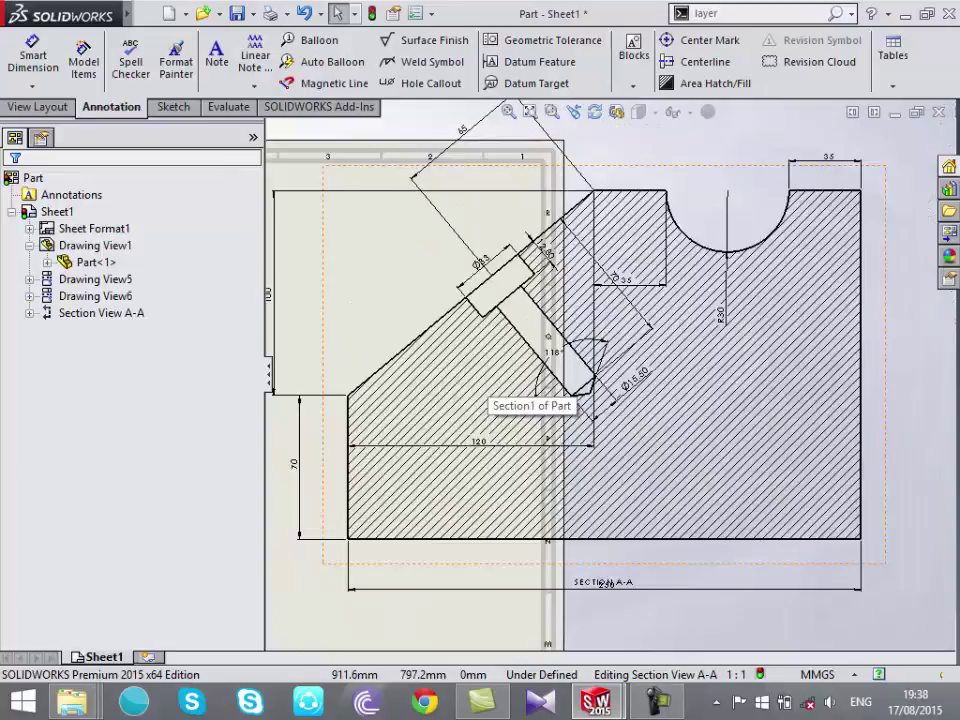
pyautogui.scroll(3, 603, 378)
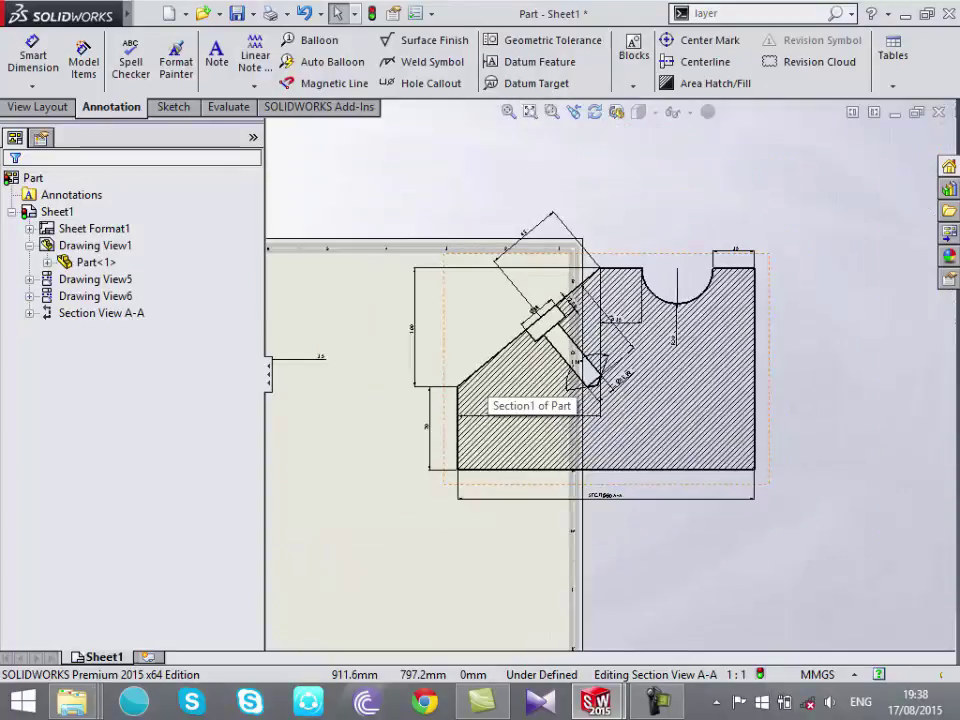
pyautogui.scroll(2, 603, 378)
pyautogui.scroll(5, 603, 378)
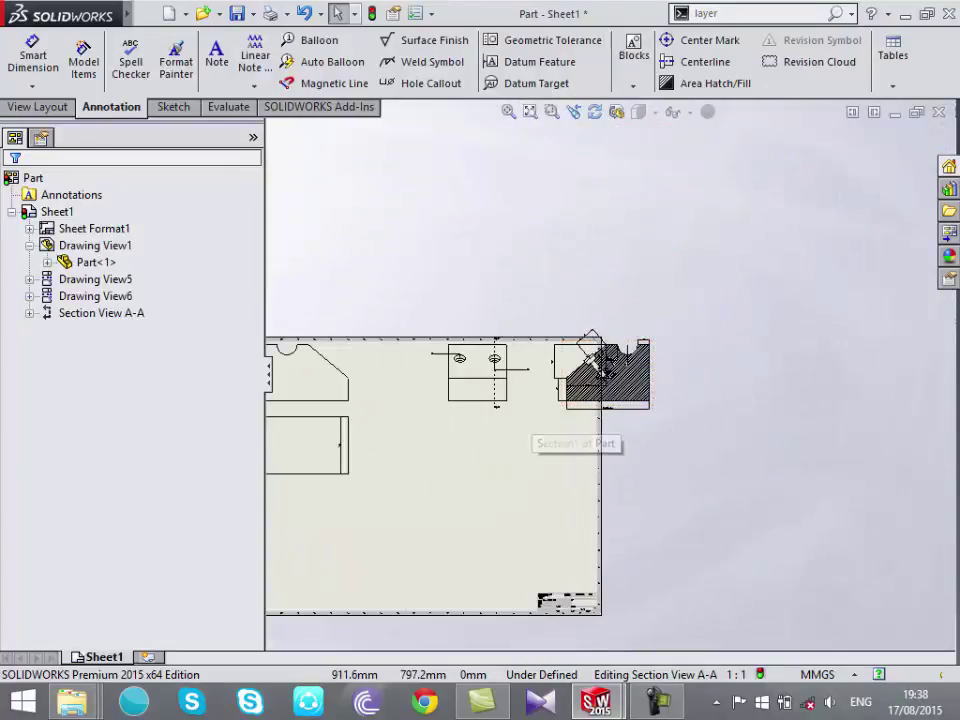
pyautogui.click(657, 702)
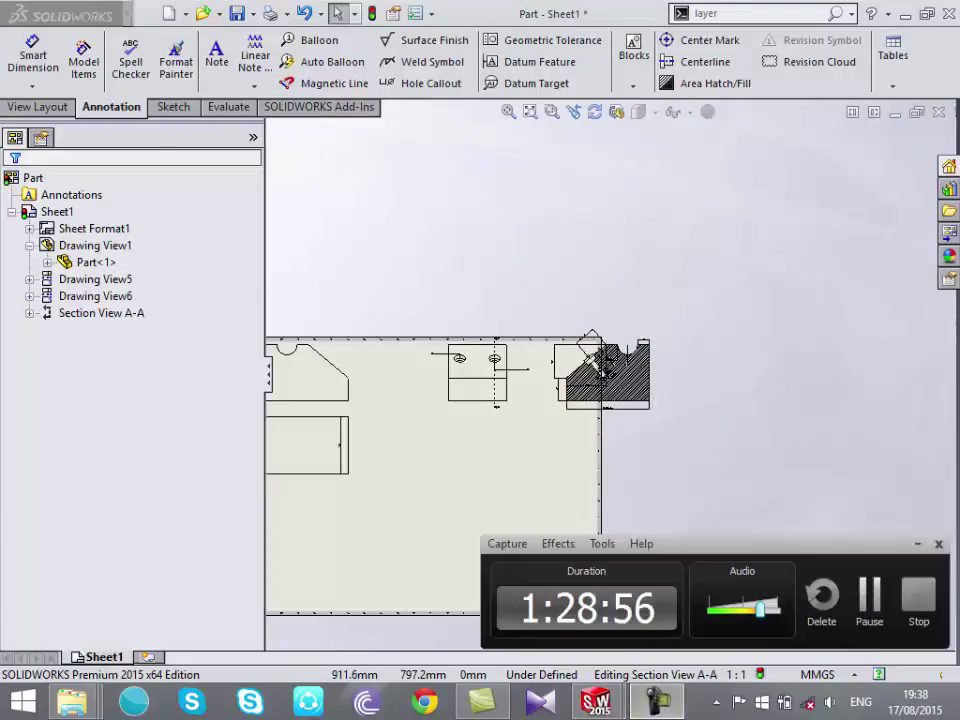